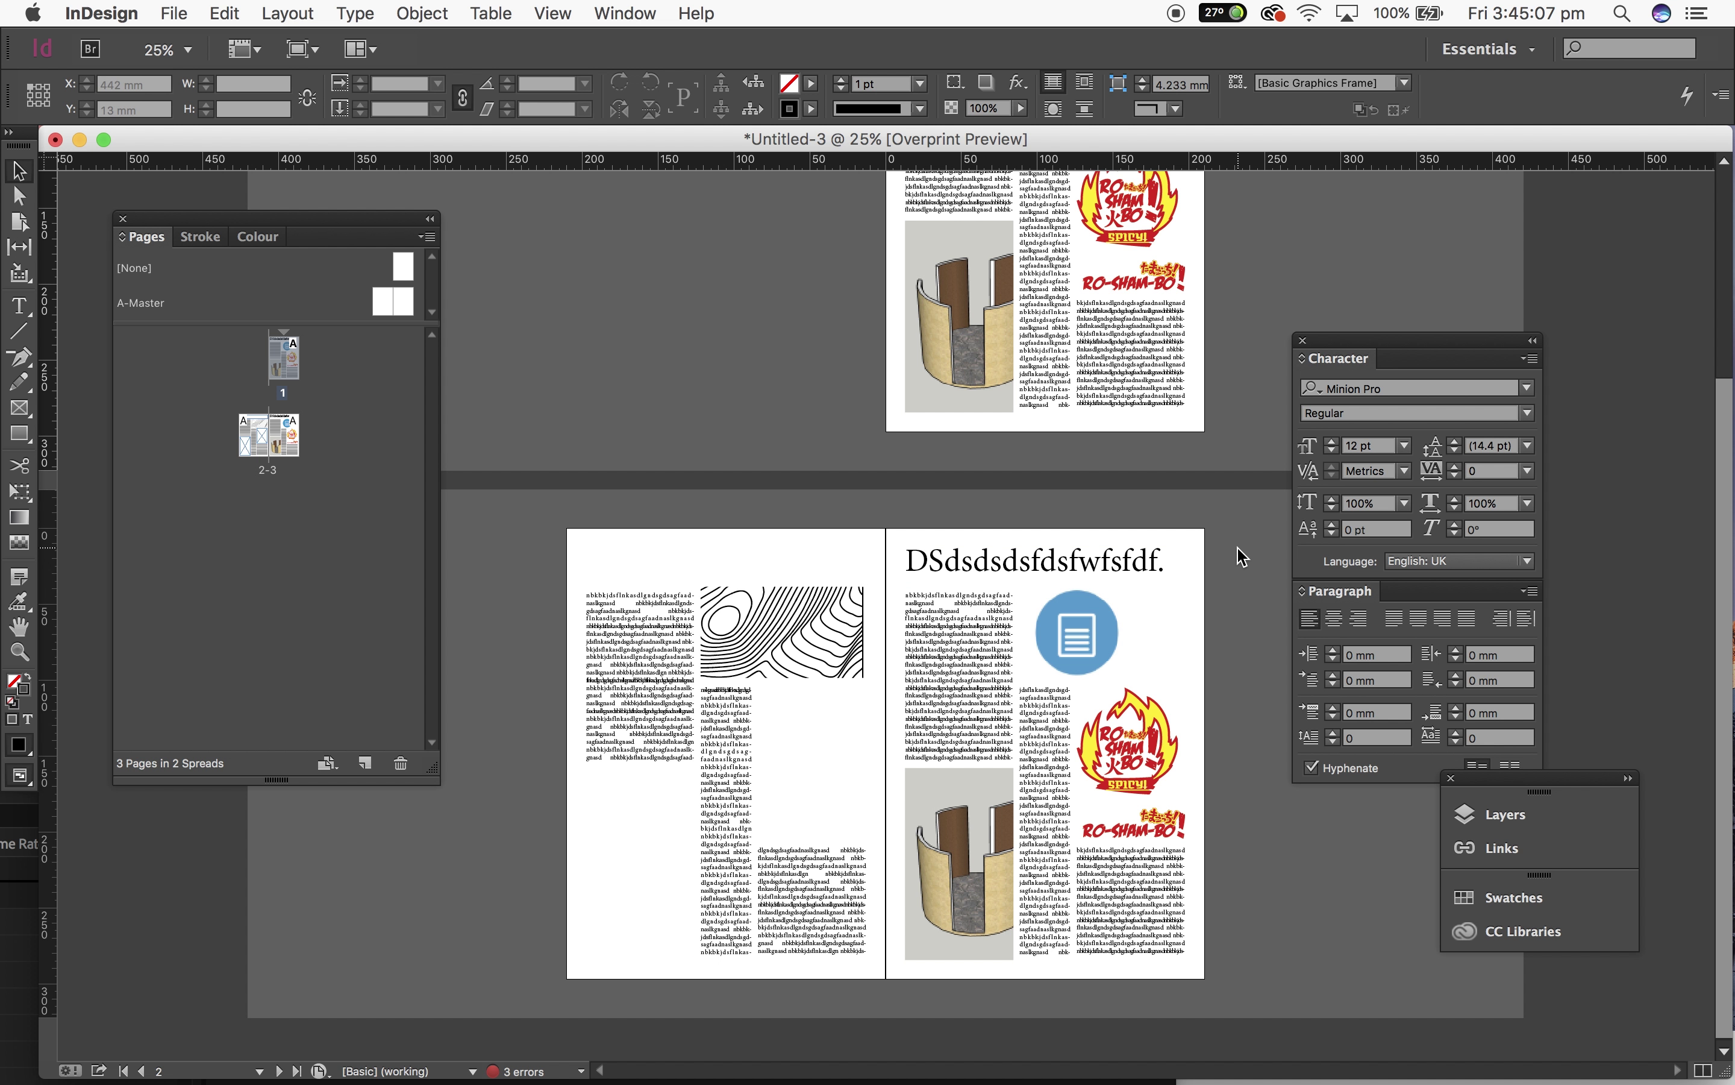
Step: Insert four blank pages after page 1 of the document
{"action": "scroll", "coordinate": [1234, 557], "scroll_direction": "up", "scroll_amount": 5}
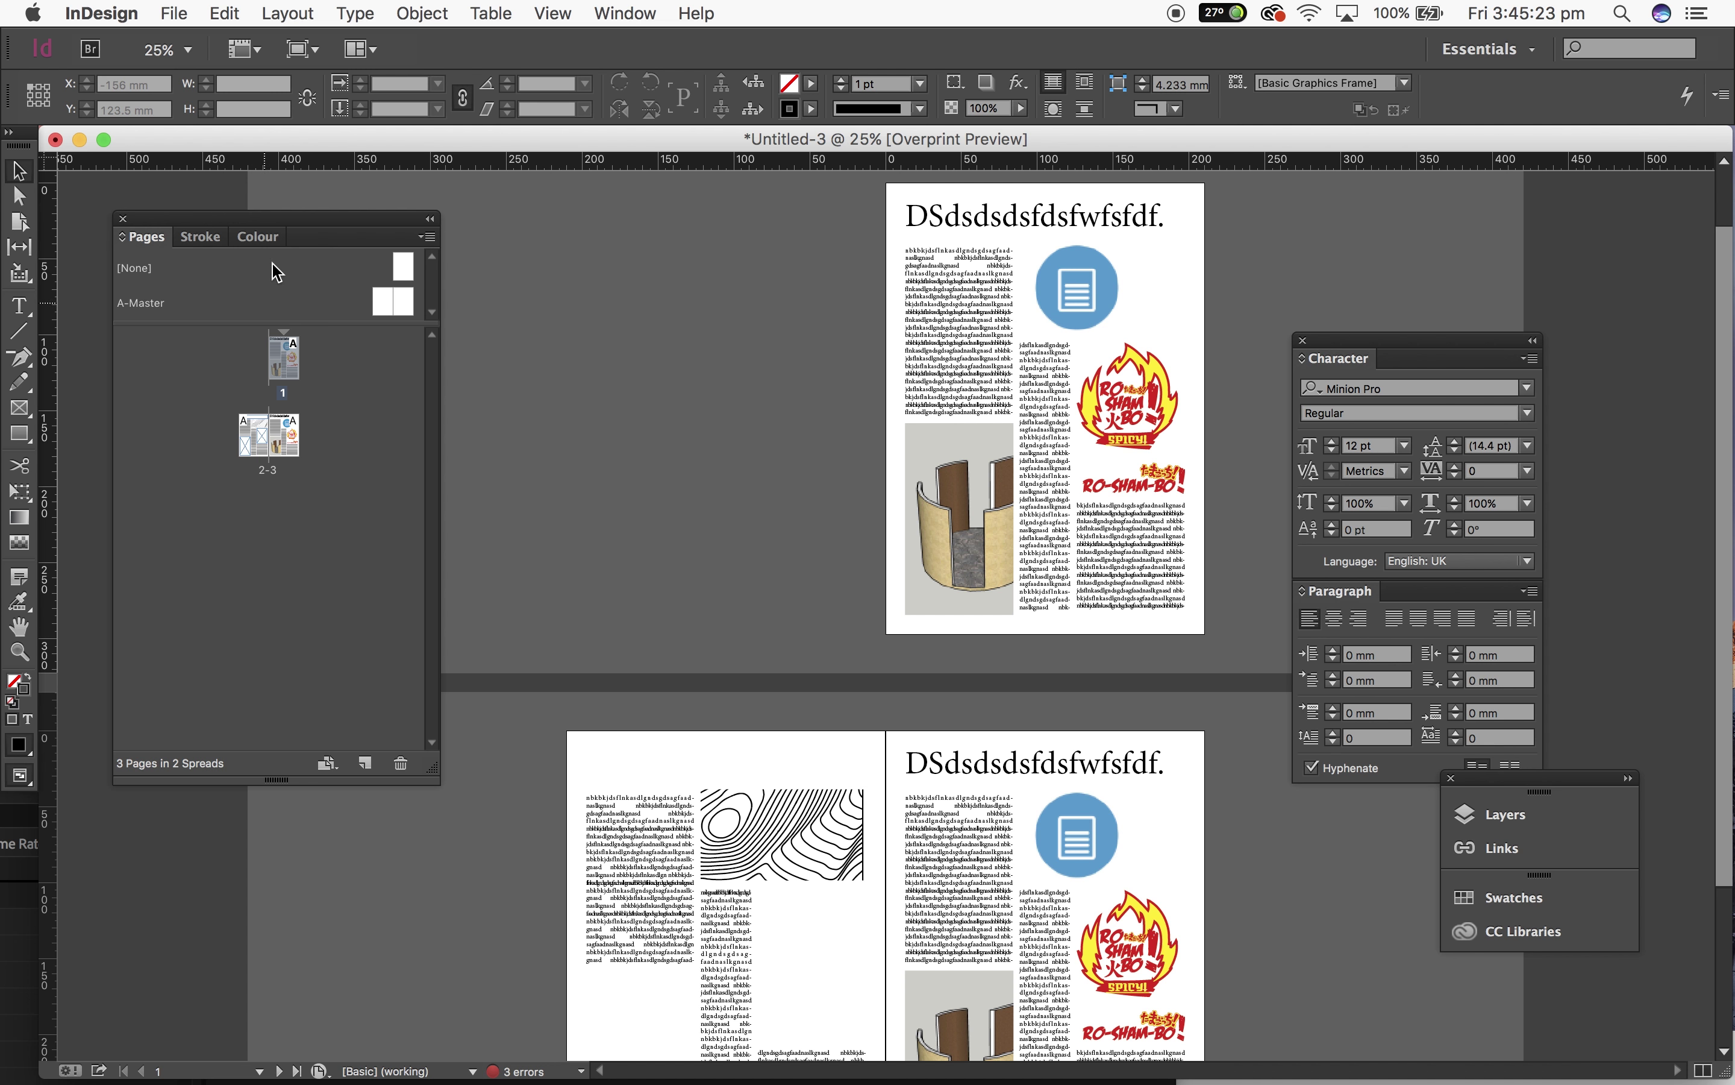
{"action": "left_click", "coordinate": [625, 13]}
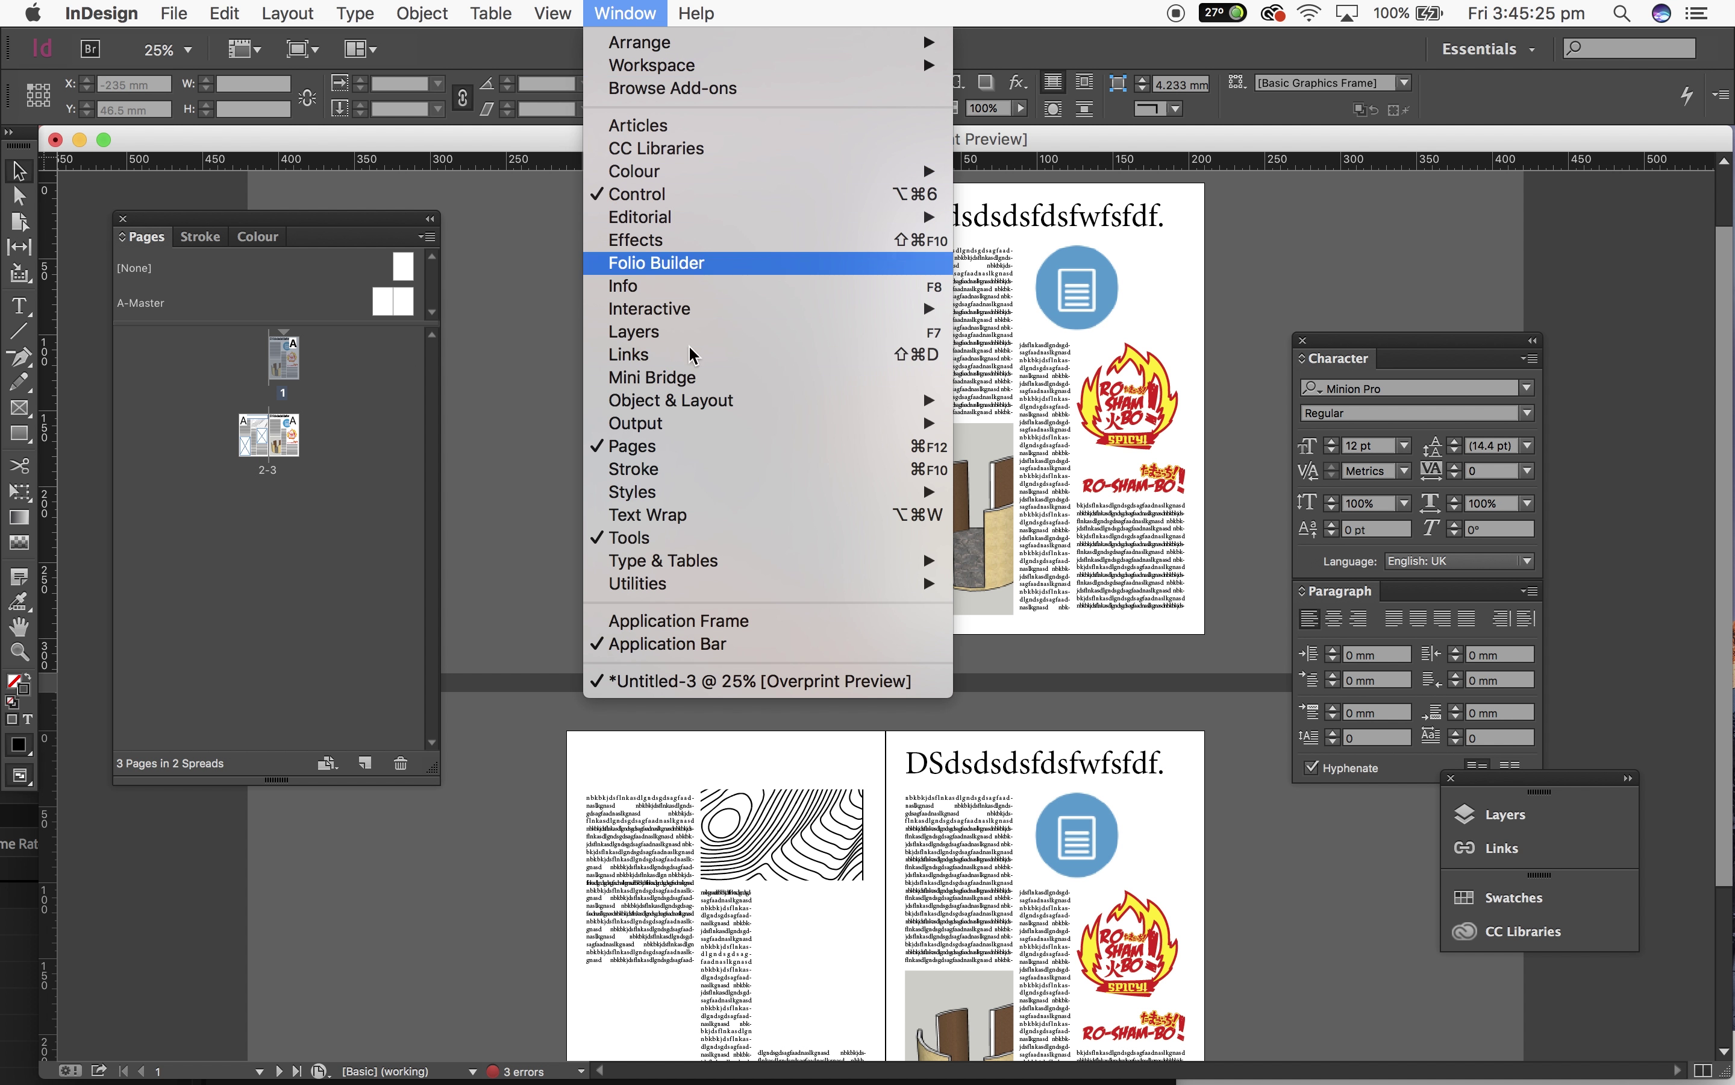
{"action": "left_click", "coordinate": [710, 458]}
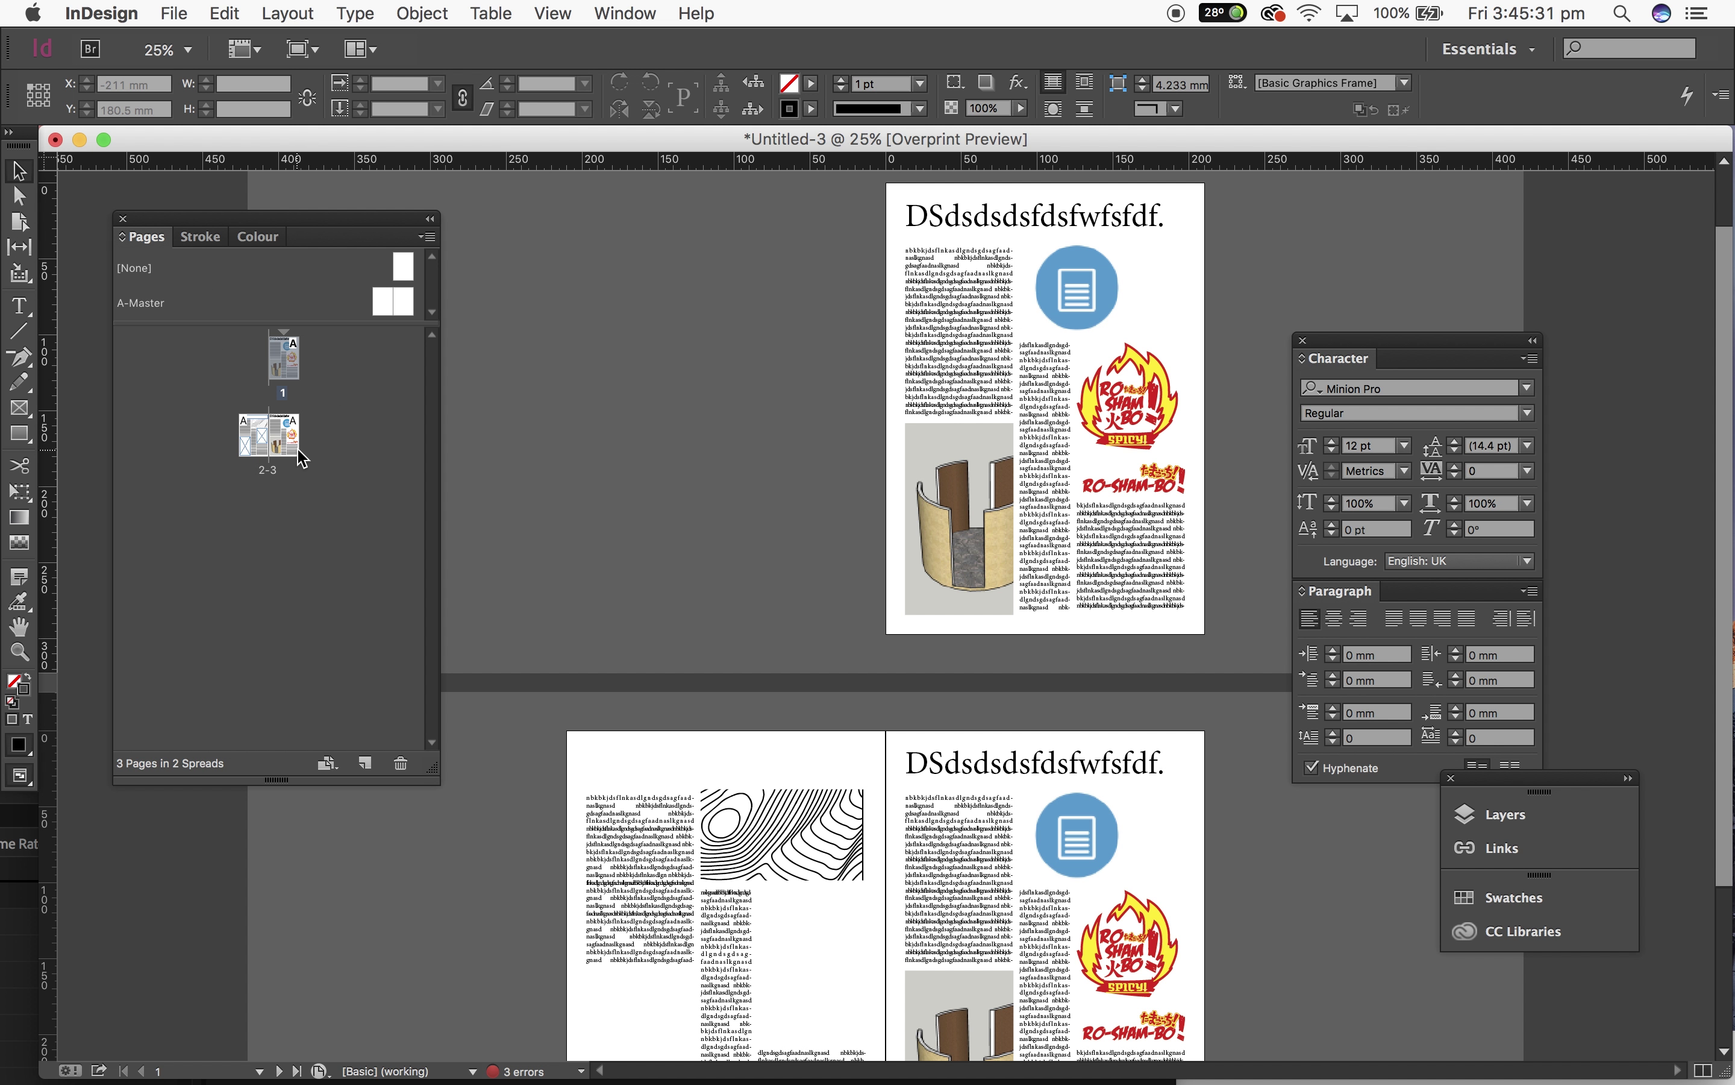
{"action": "scroll", "coordinate": [866, 481], "scroll_direction": "down", "scroll_amount": 1}
{"action": "scroll", "coordinate": [867, 481], "scroll_direction": "down", "scroll_amount": 5}
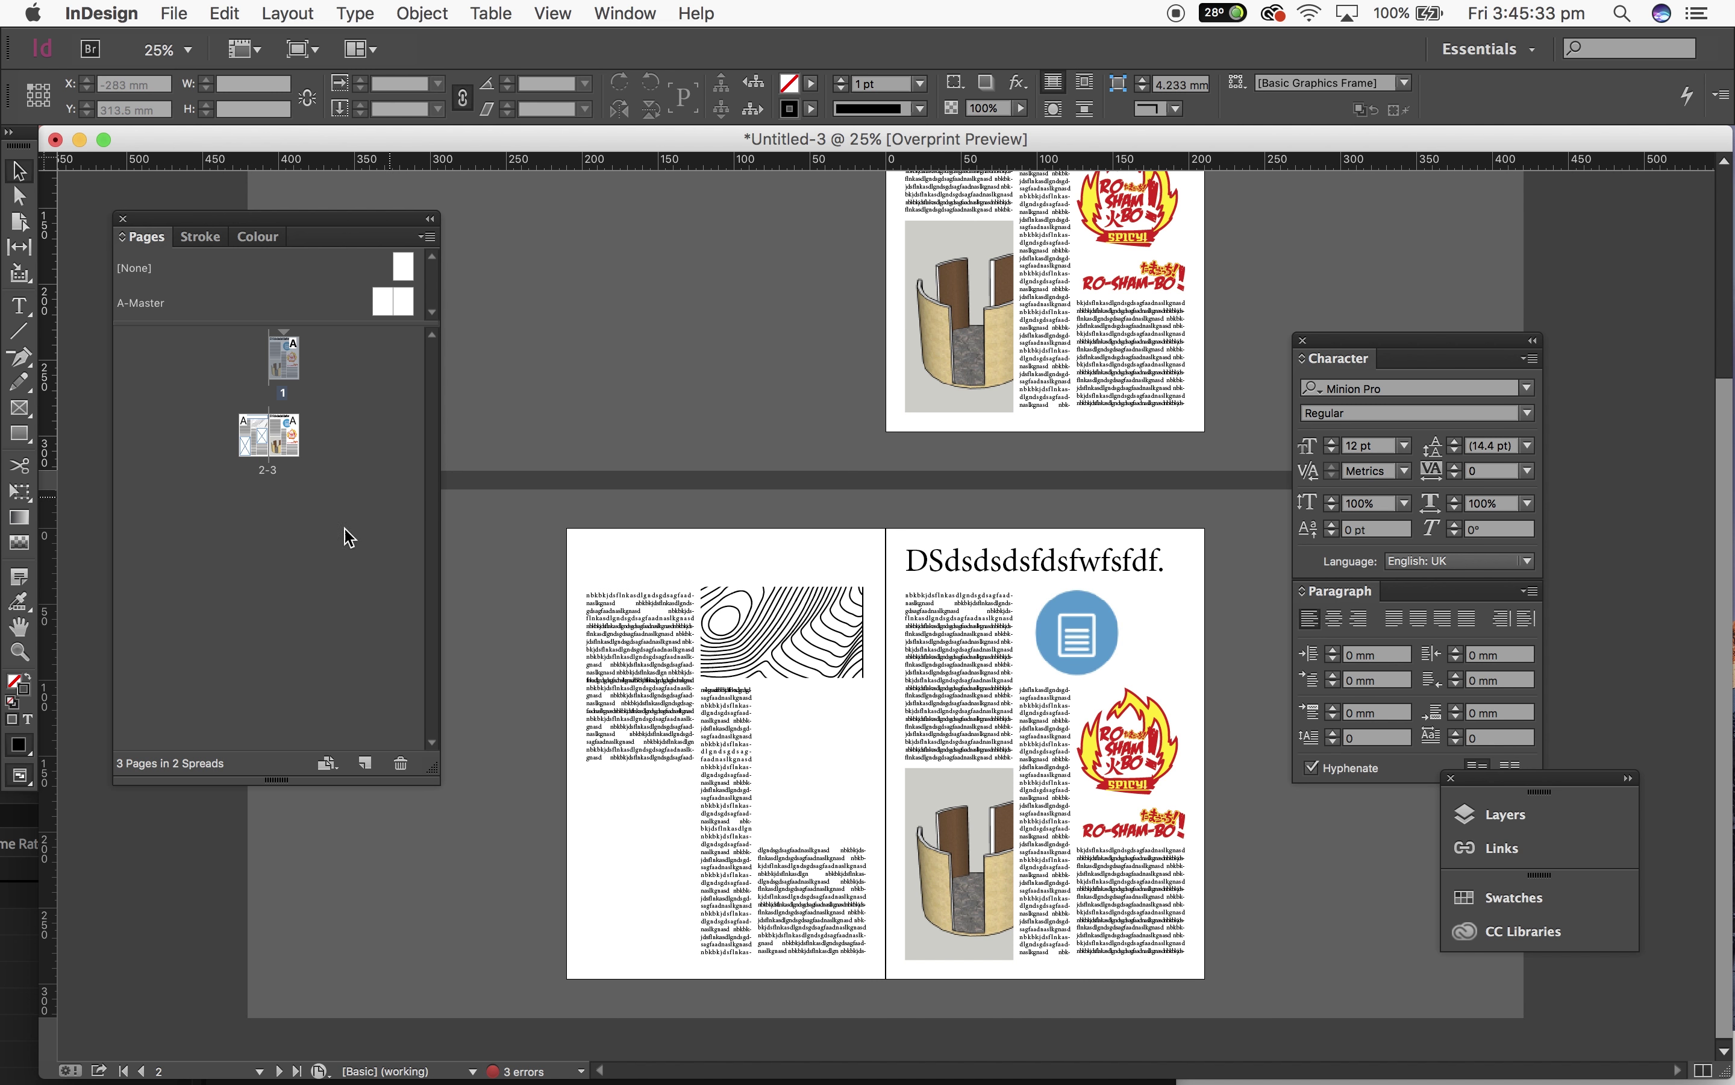
{"action": "left_click", "coordinate": [365, 764]}
{"action": "left_click", "coordinate": [365, 763]}
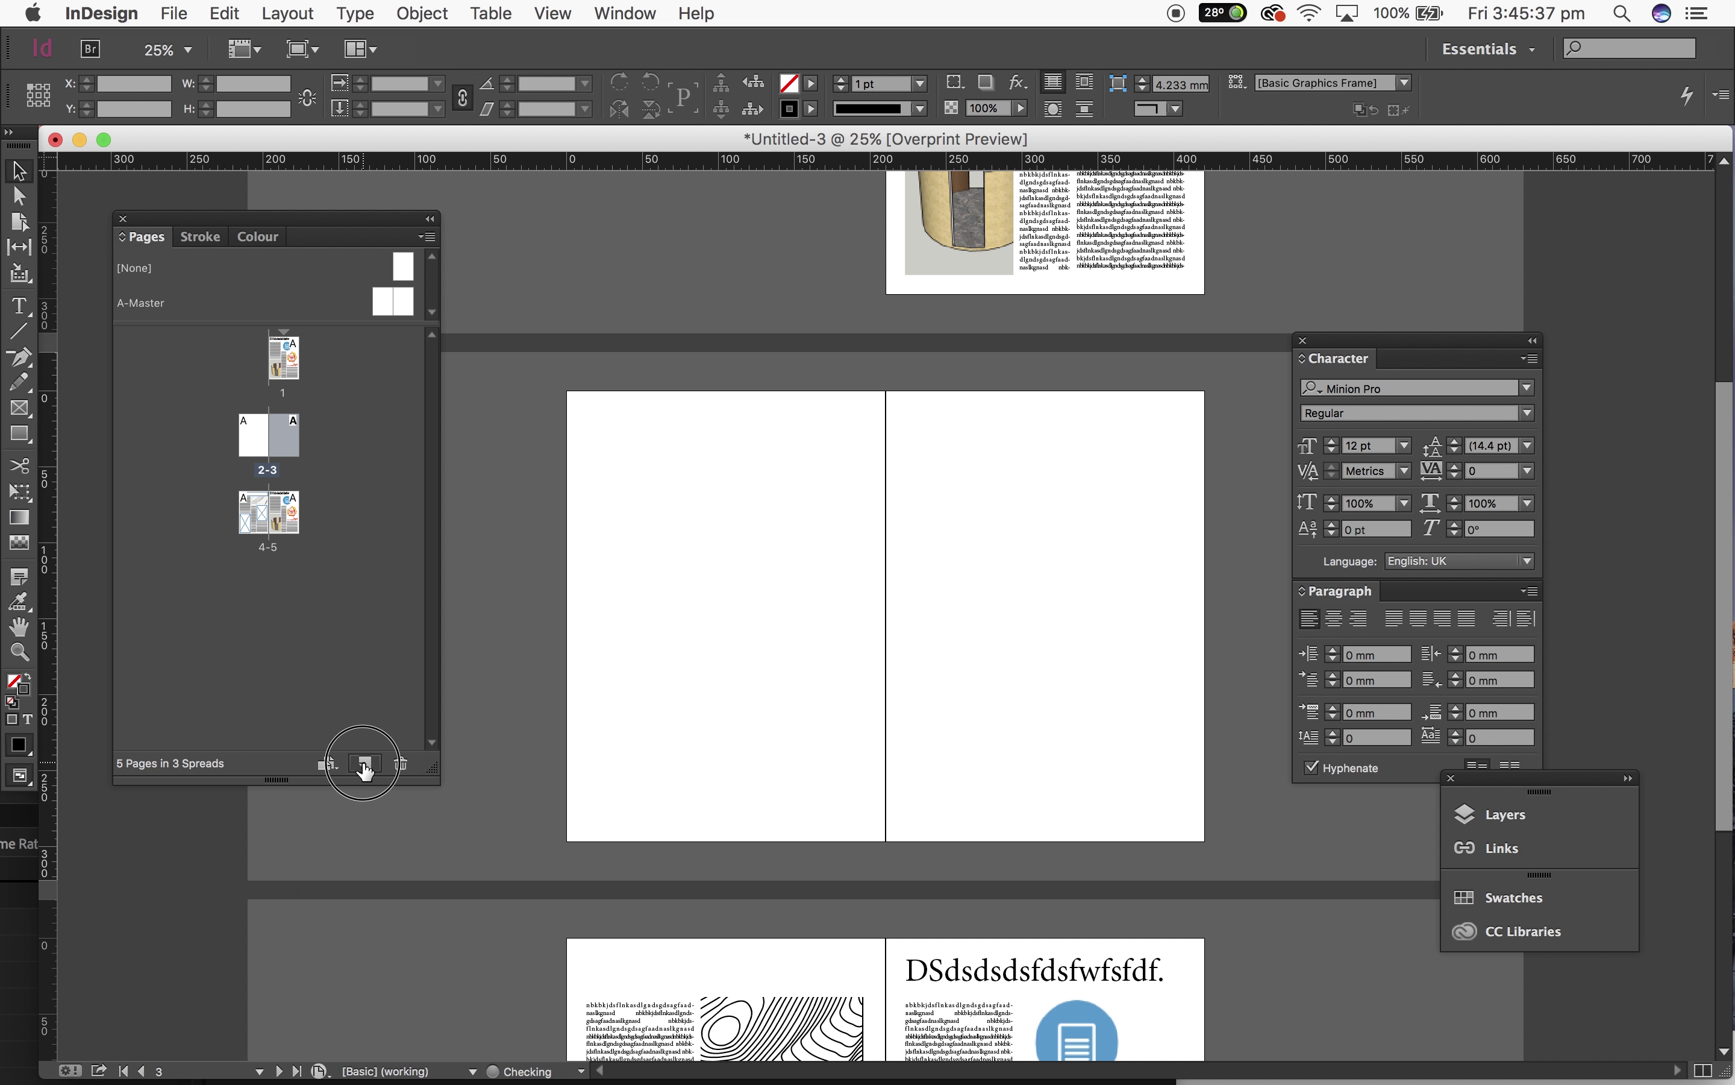
{"action": "left_click", "coordinate": [365, 765]}
{"action": "scroll", "coordinate": [712, 716], "scroll_direction": "down", "scroll_amount": 6}
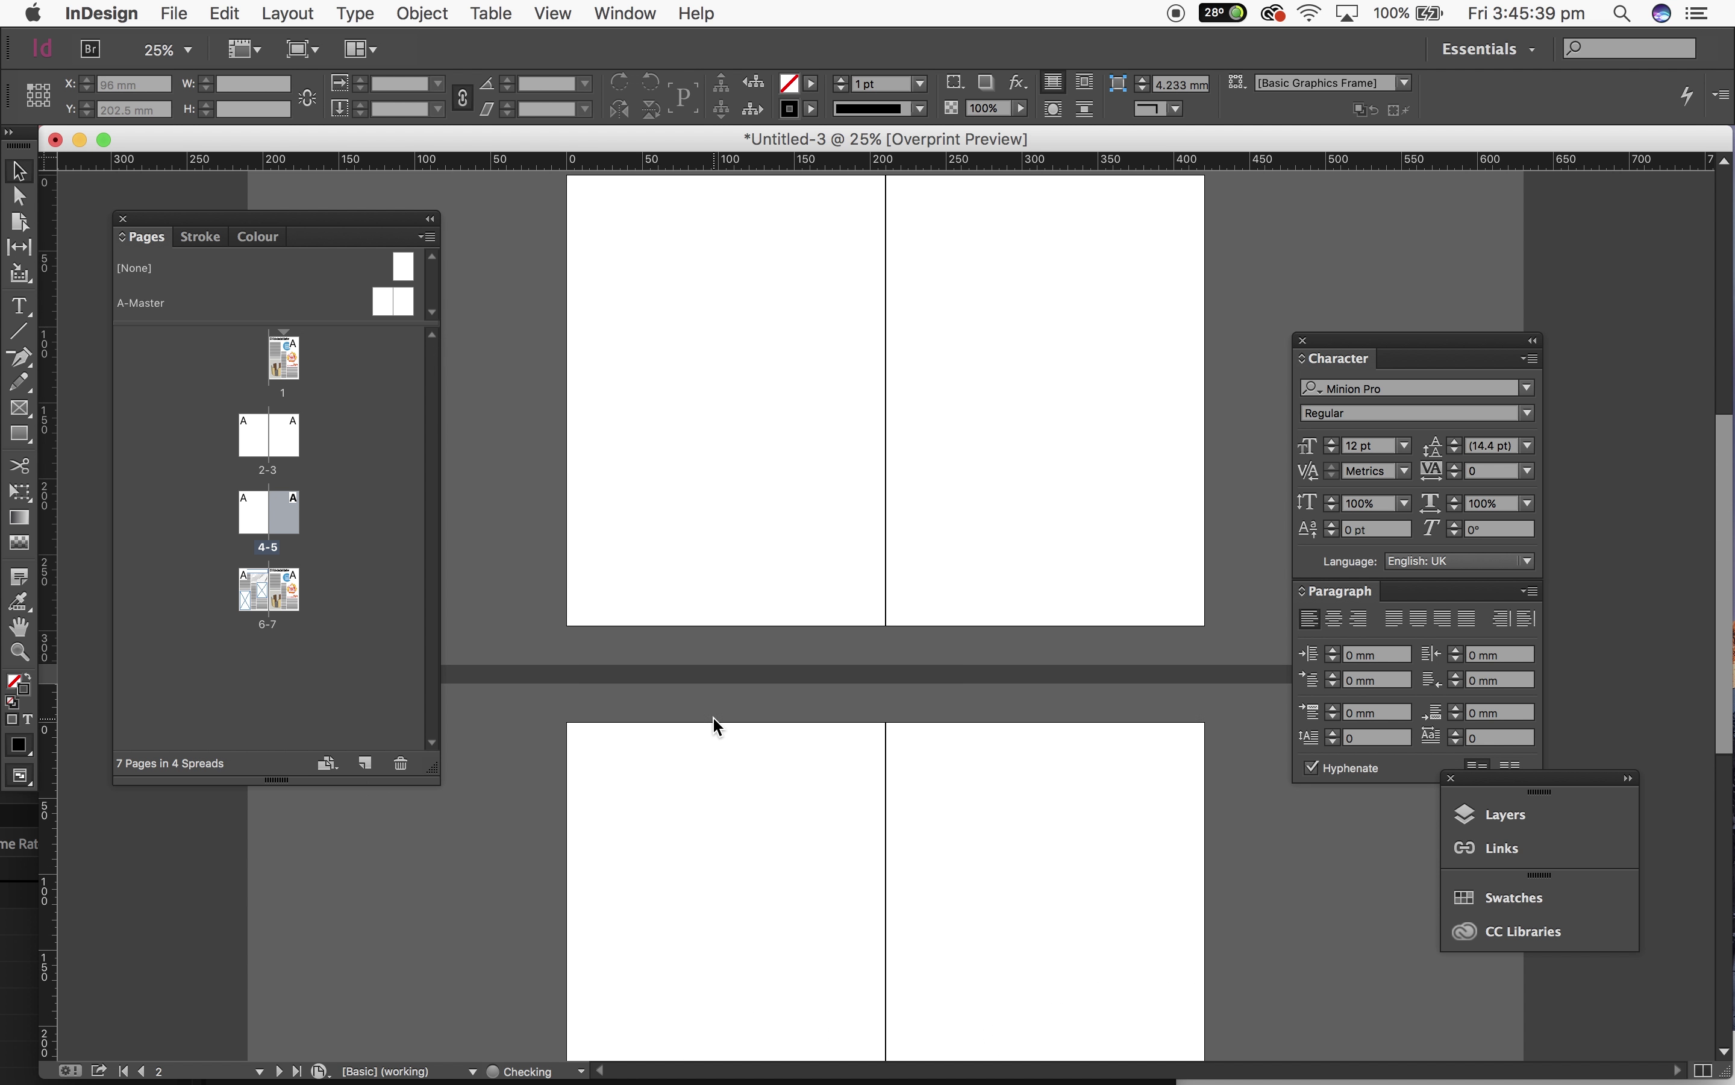
Step: Move a blank page from the 2-3 spread to between the two content pages at the end of the document
{"action": "scroll", "coordinate": [713, 715], "scroll_direction": "up", "scroll_amount": 15}
{"action": "left_click", "coordinate": [268, 459]}
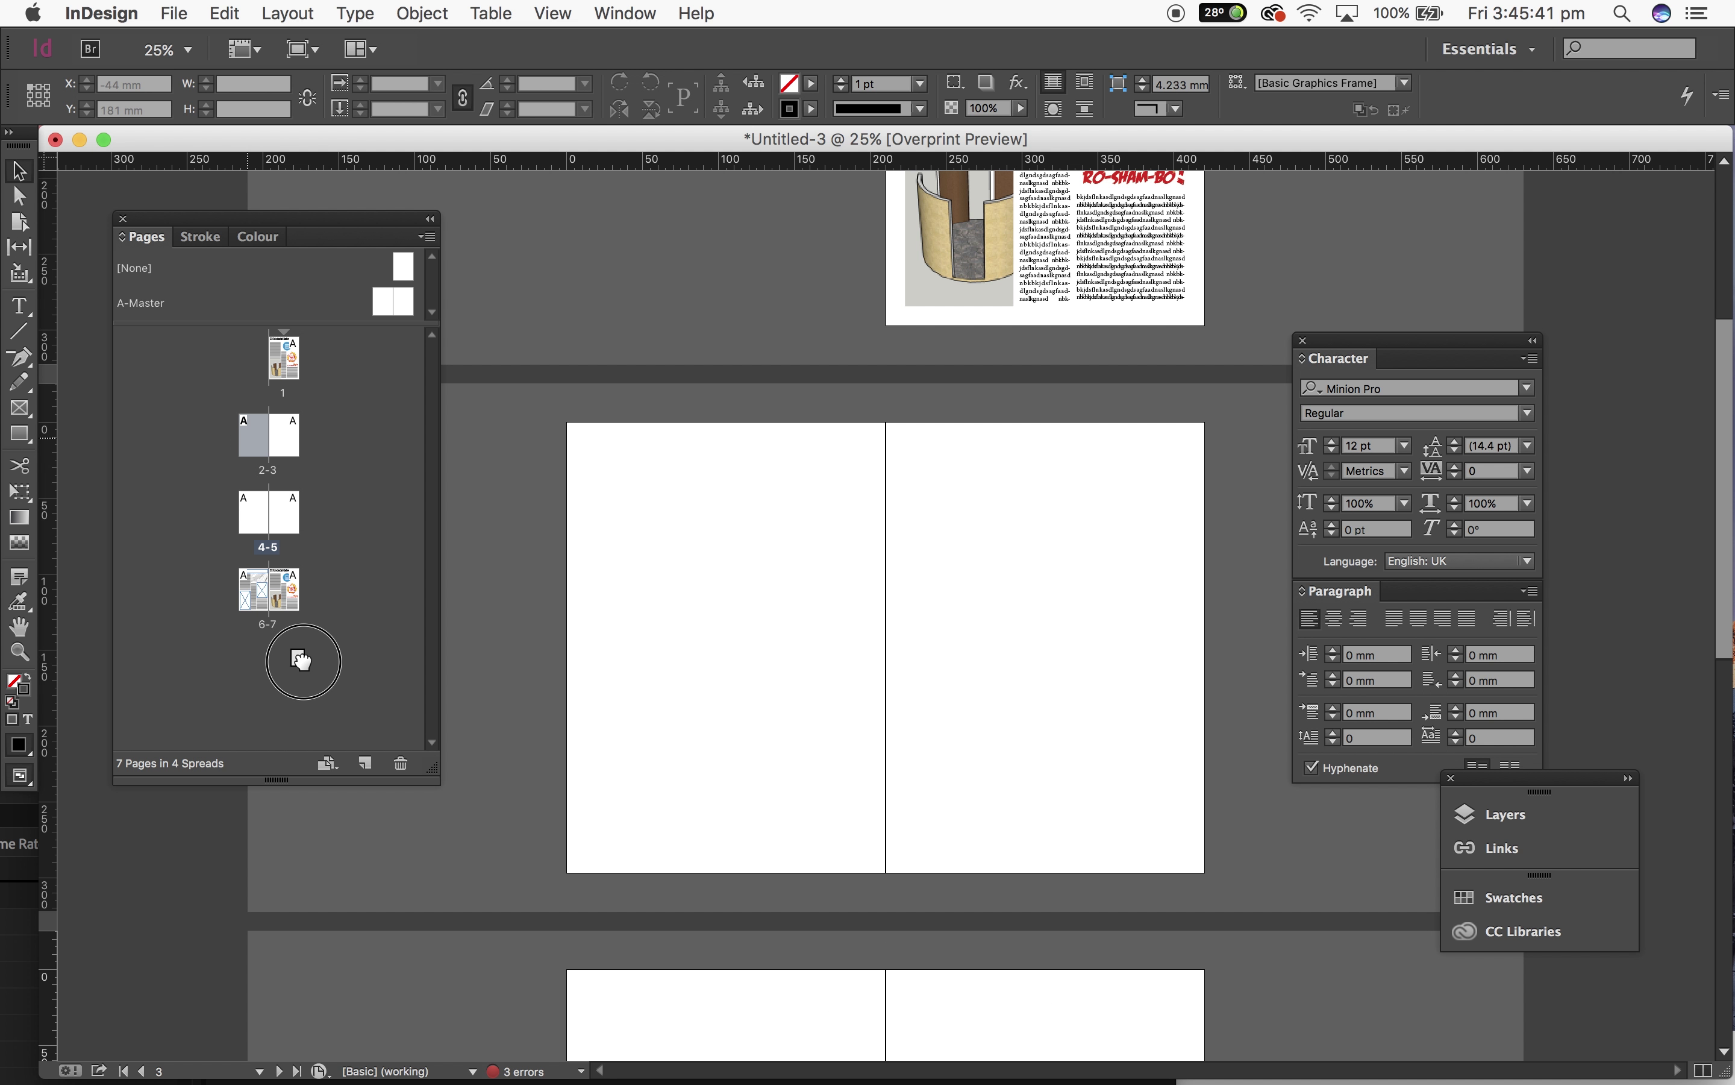
{"action": "left_click", "coordinate": [299, 435]}
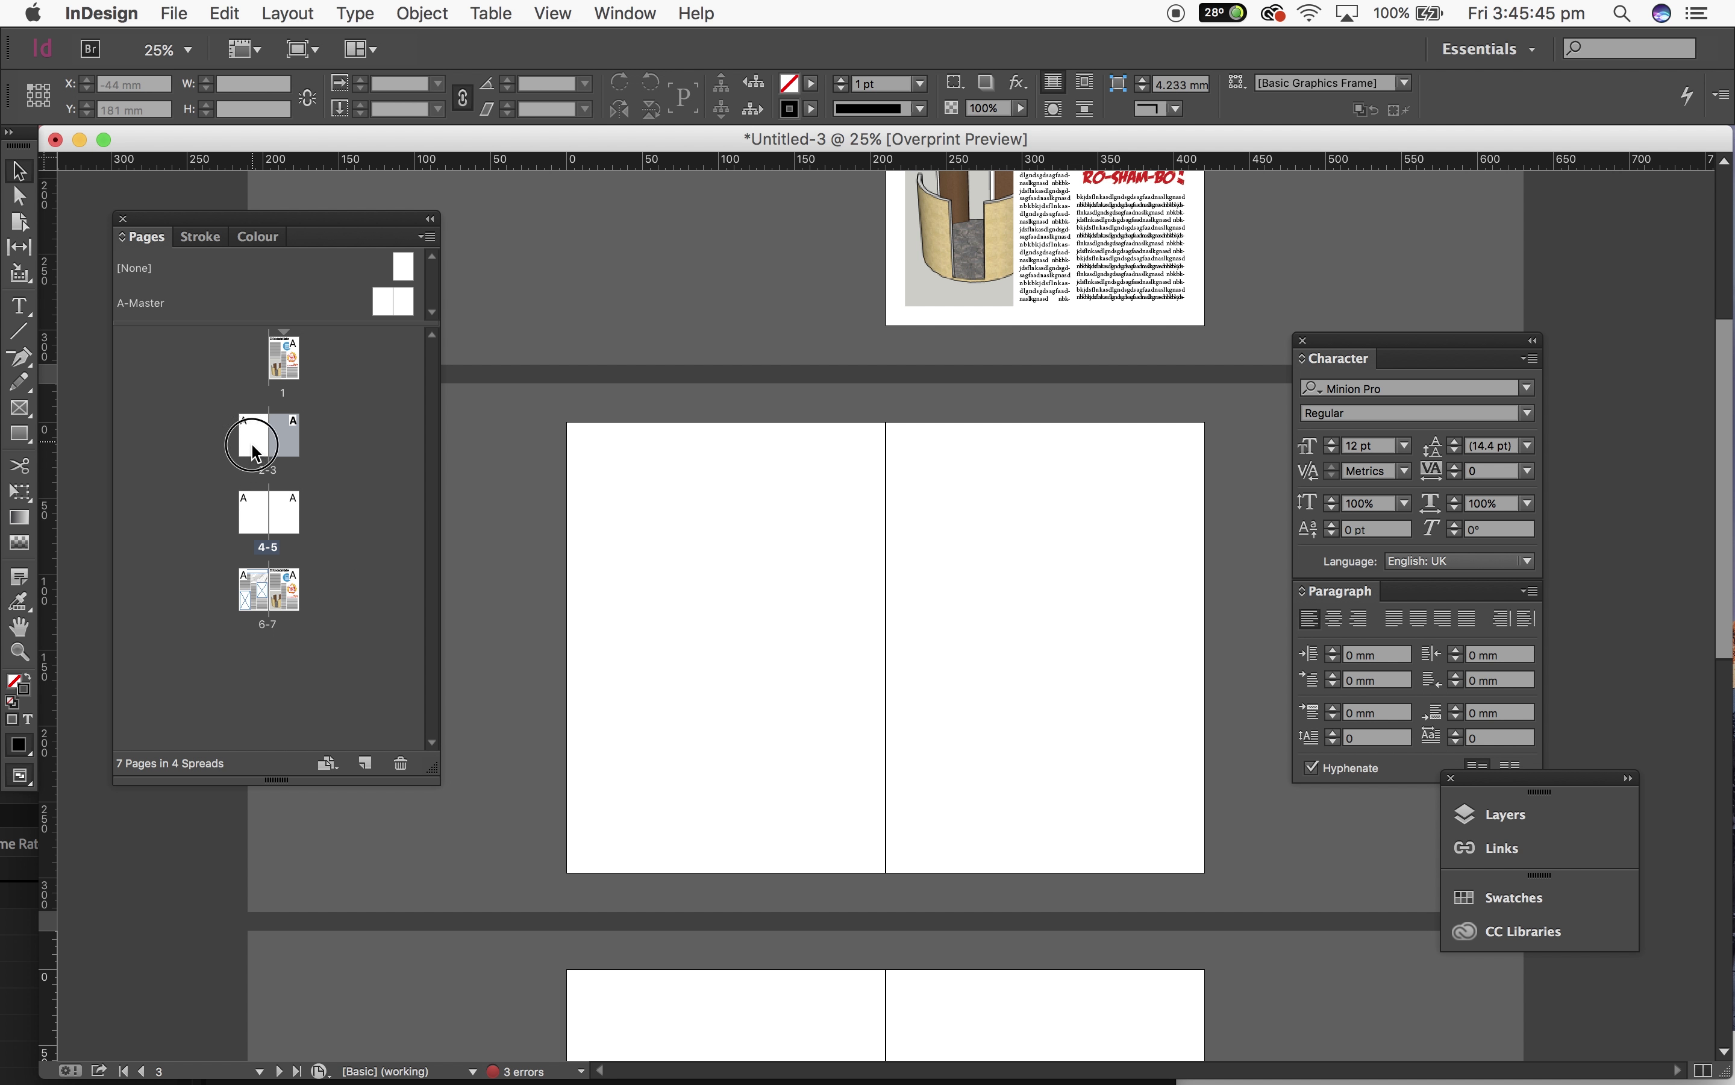
{"action": "double_click", "coordinate": [259, 597]}
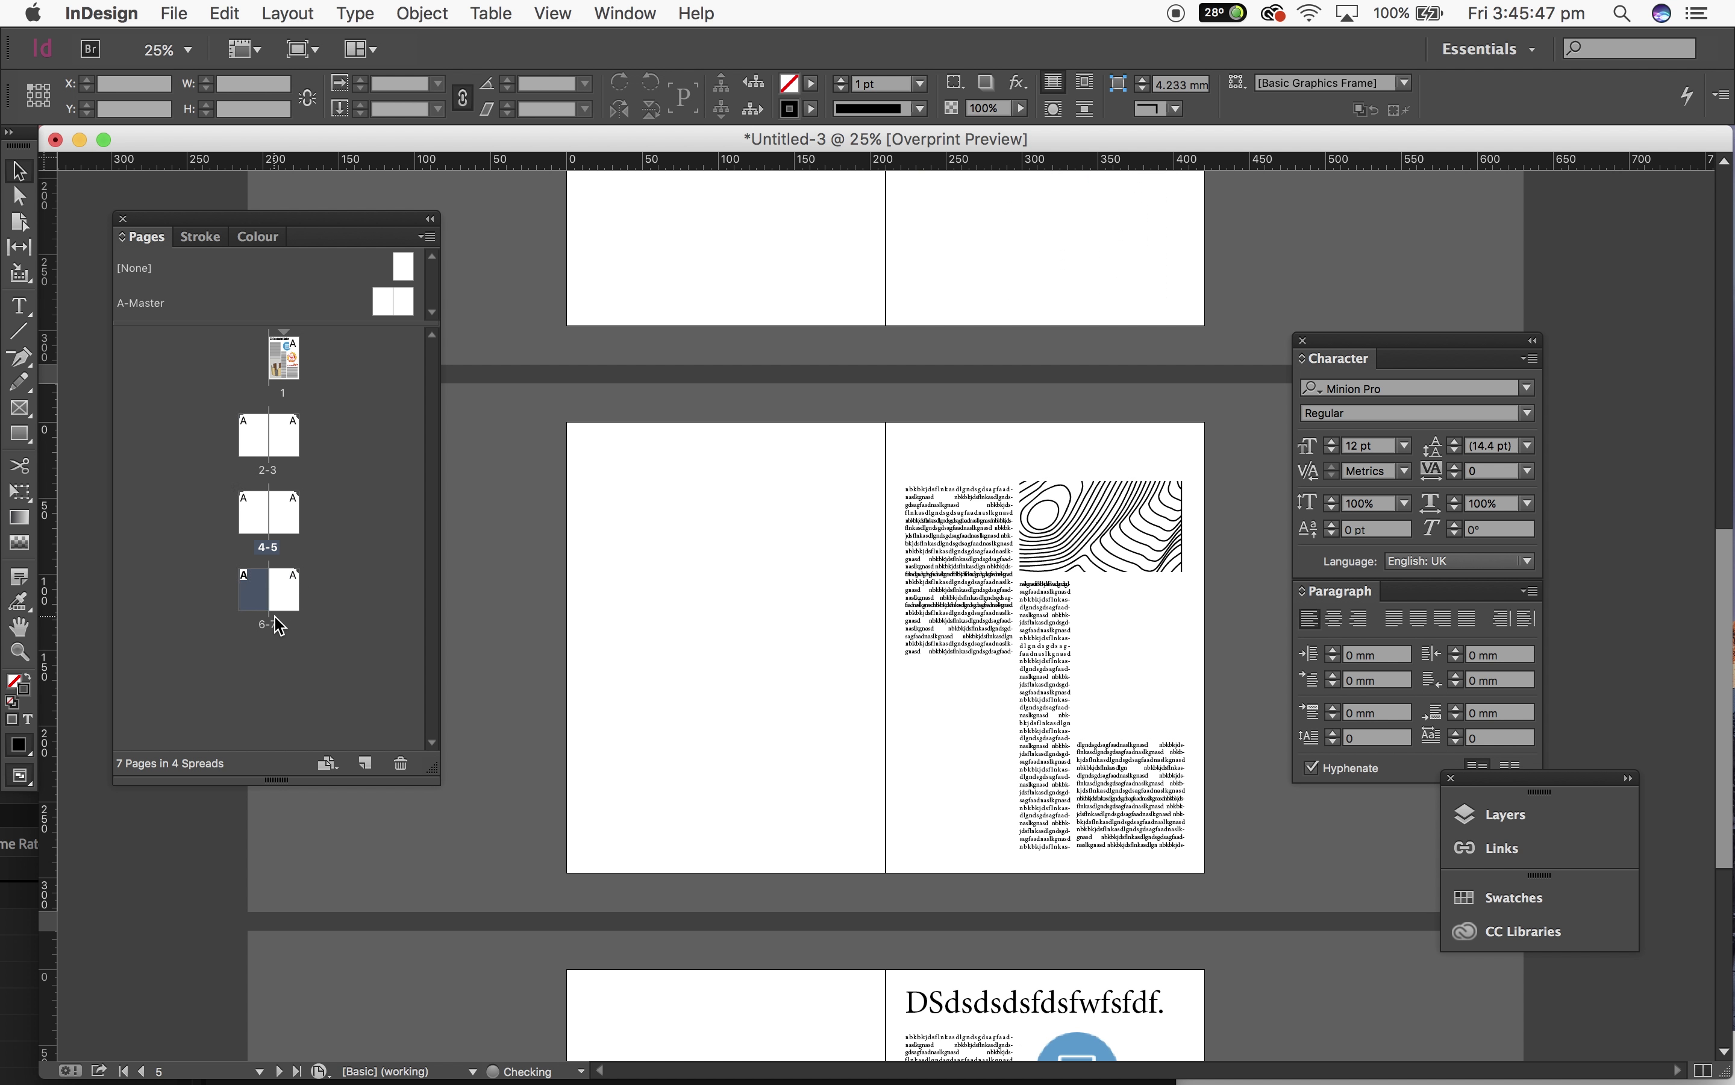
{"action": "scroll", "coordinate": [693, 871], "scroll_direction": "up", "scroll_amount": 10}
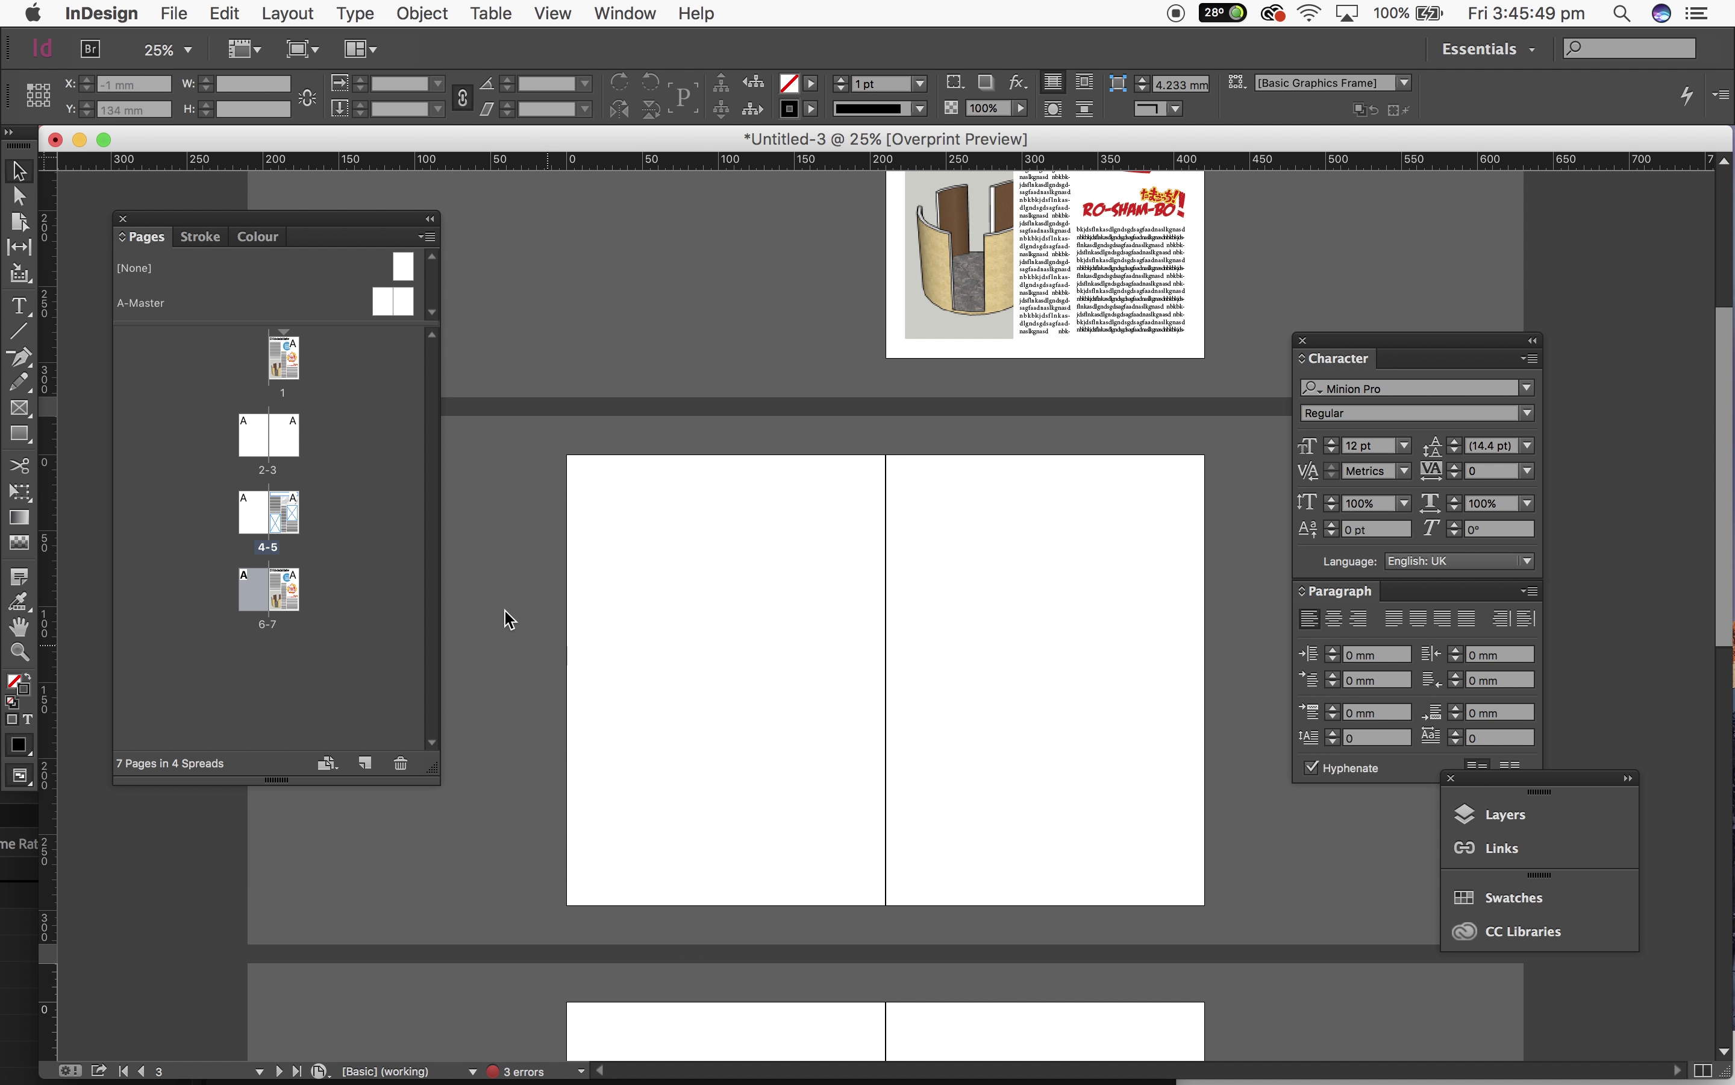
{"action": "scroll", "coordinate": [875, 711], "scroll_direction": "up", "scroll_amount": 1}
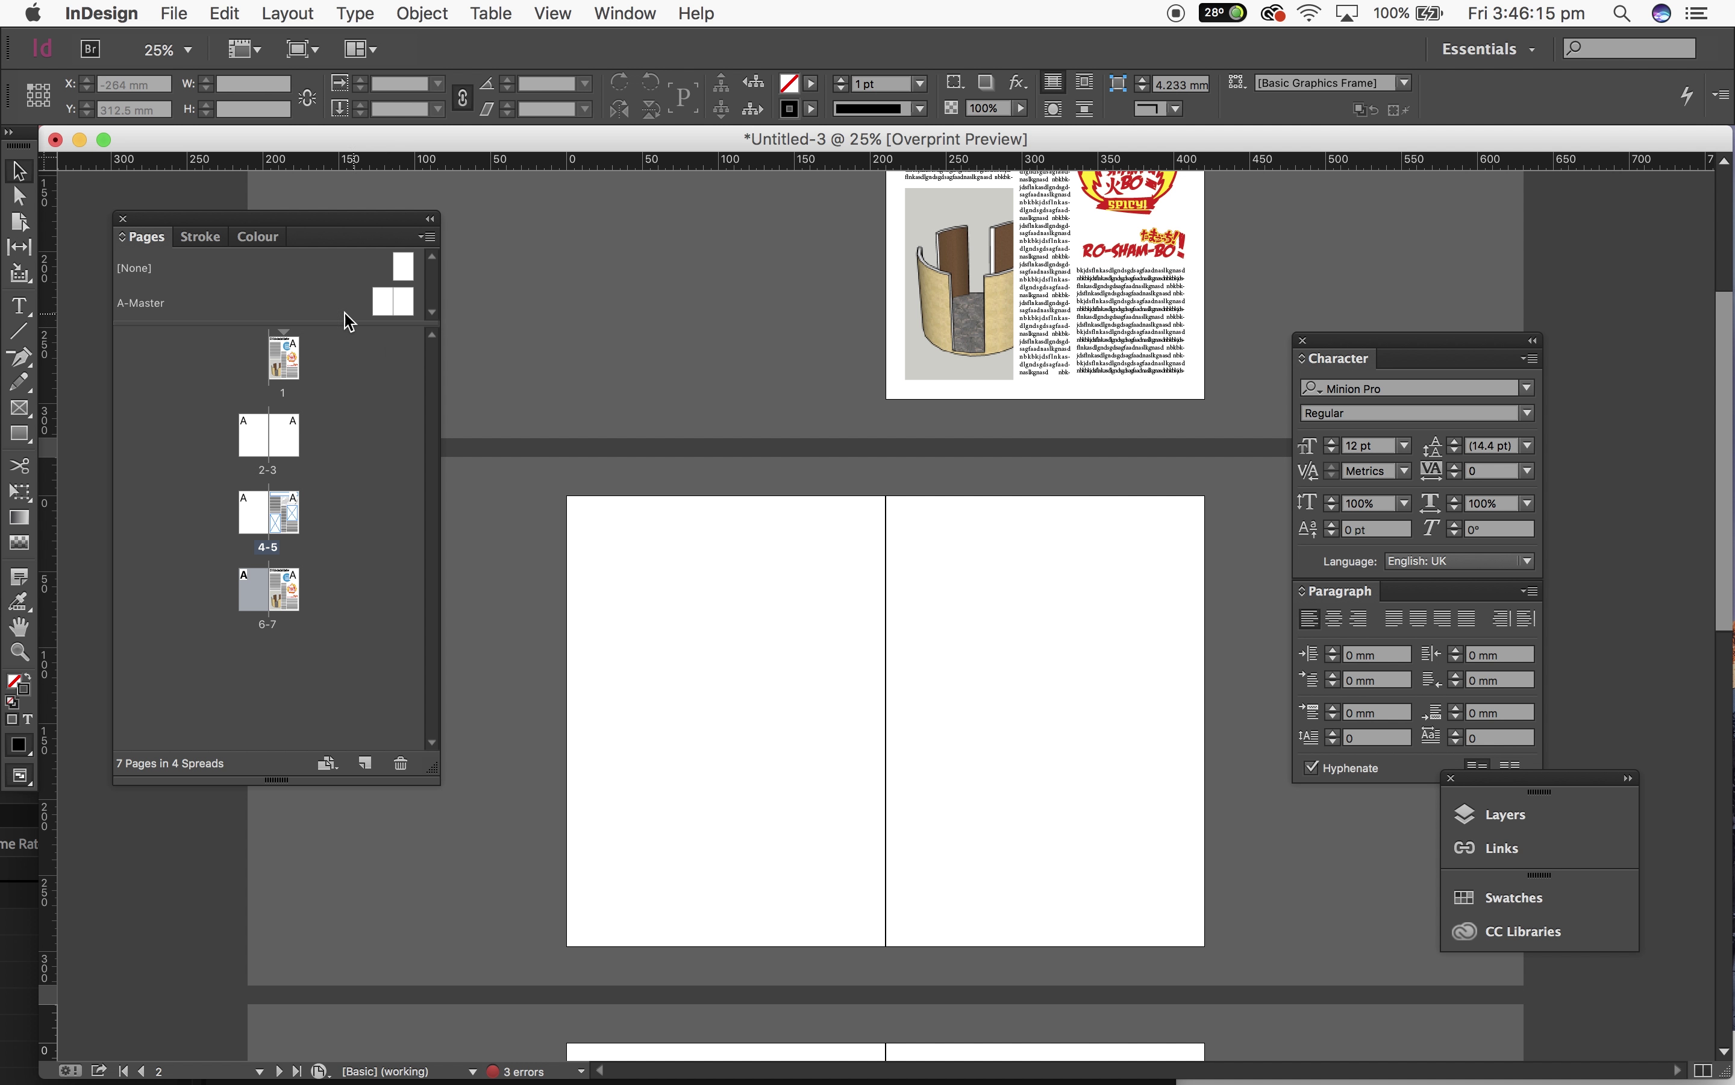
Step: Open the A-Master spread and place the image unnamed.png on its left page
{"action": "left_click", "coordinate": [148, 311]}
{"action": "double_click", "coordinate": [148, 311]}
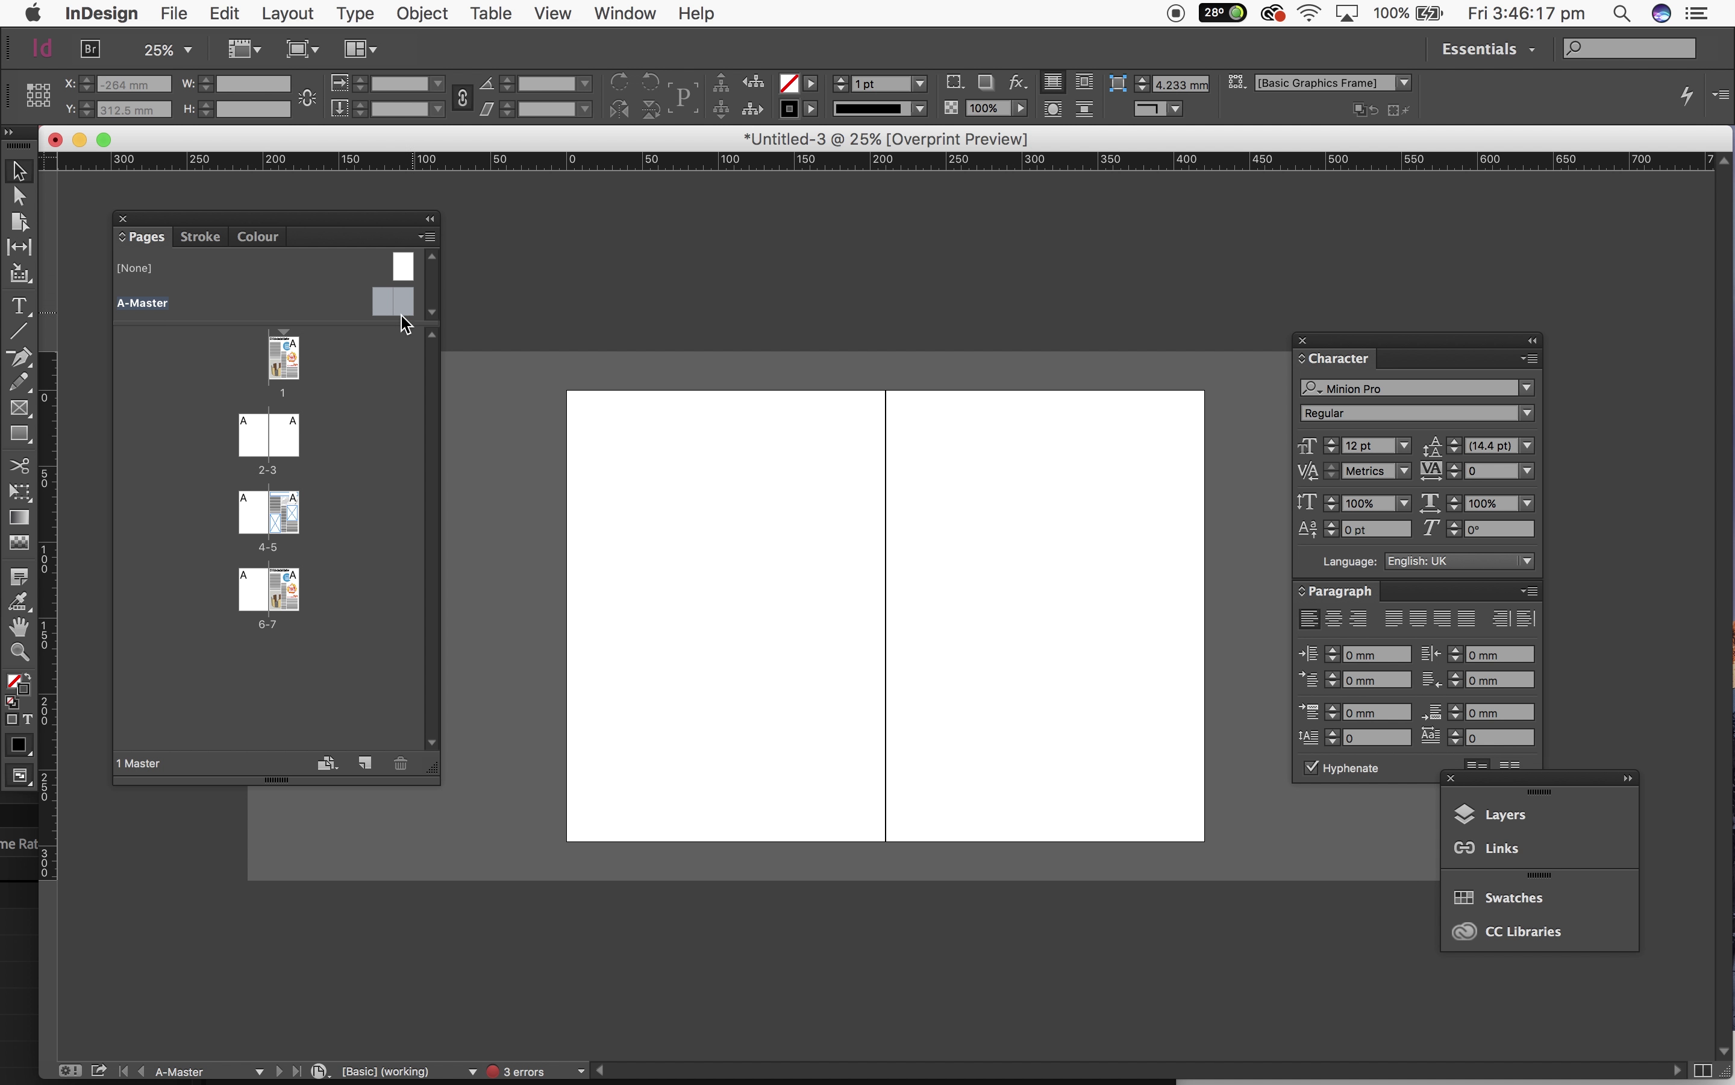
{"action": "left_click", "coordinate": [156, 308]}
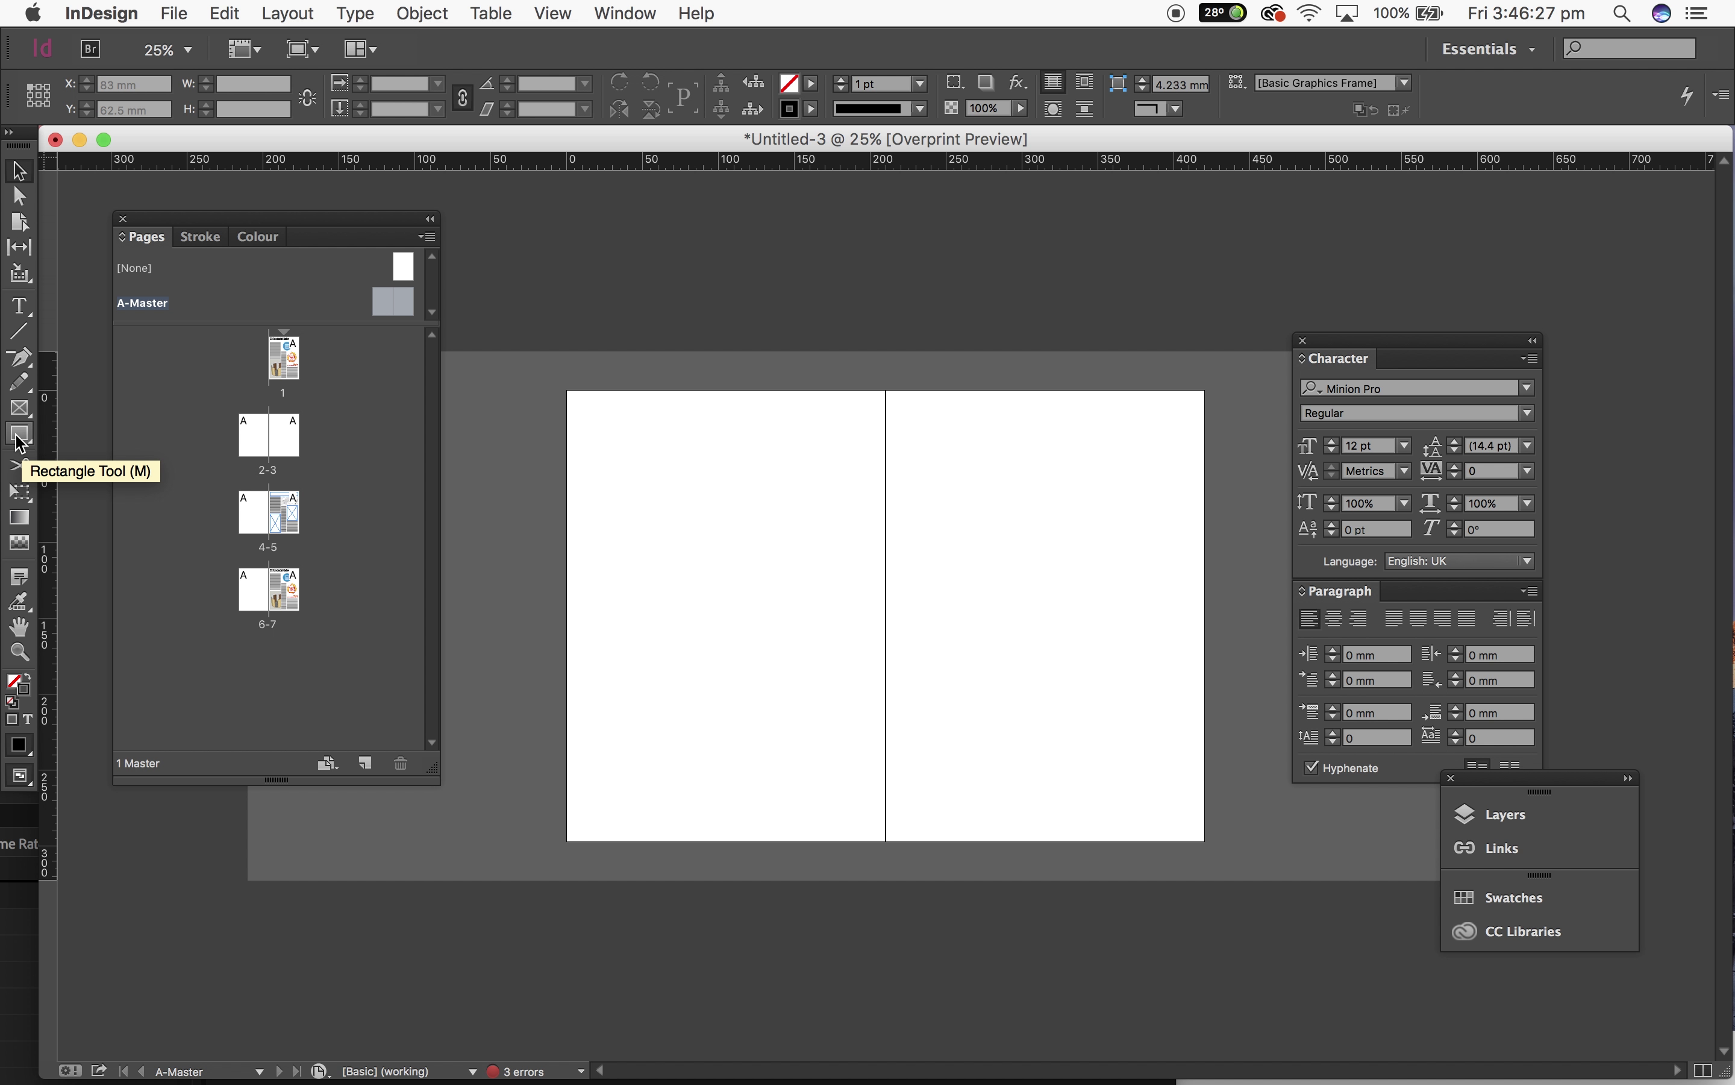
{"action": "left_click", "coordinate": [175, 14]}
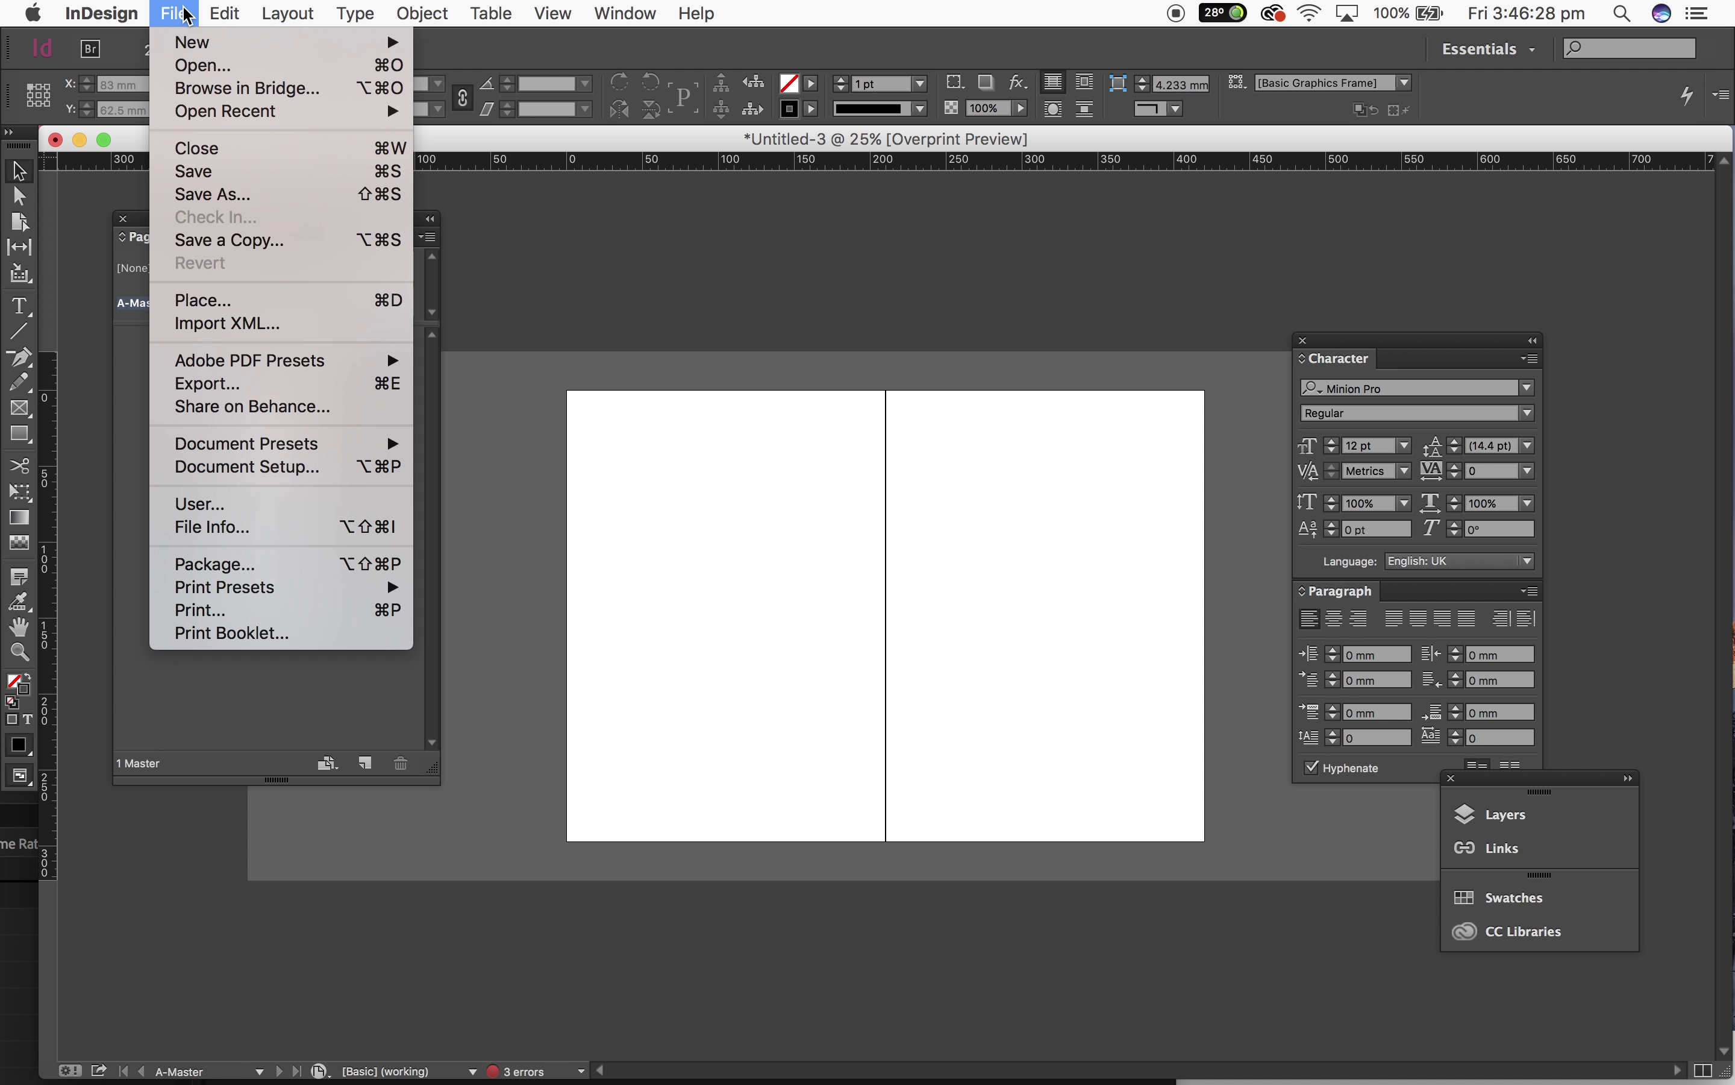
{"action": "left_click", "coordinate": [272, 307]}
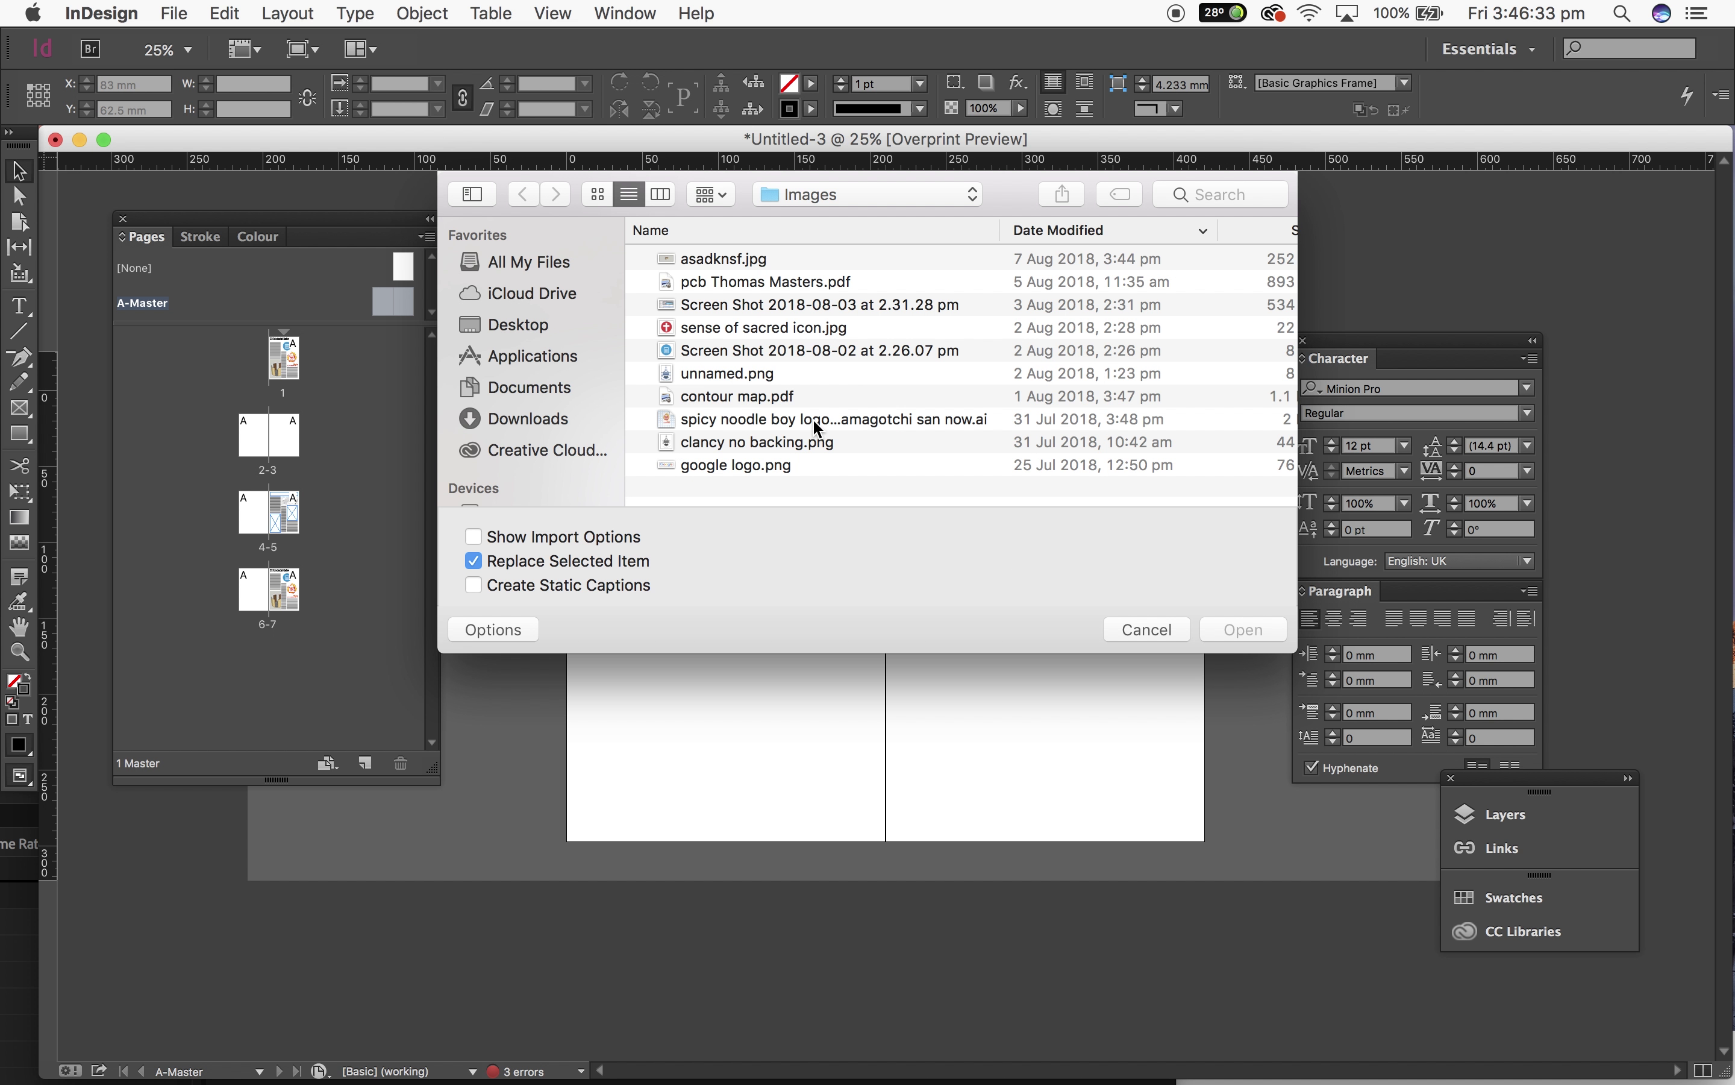
{"action": "double_click", "coordinate": [756, 371]}
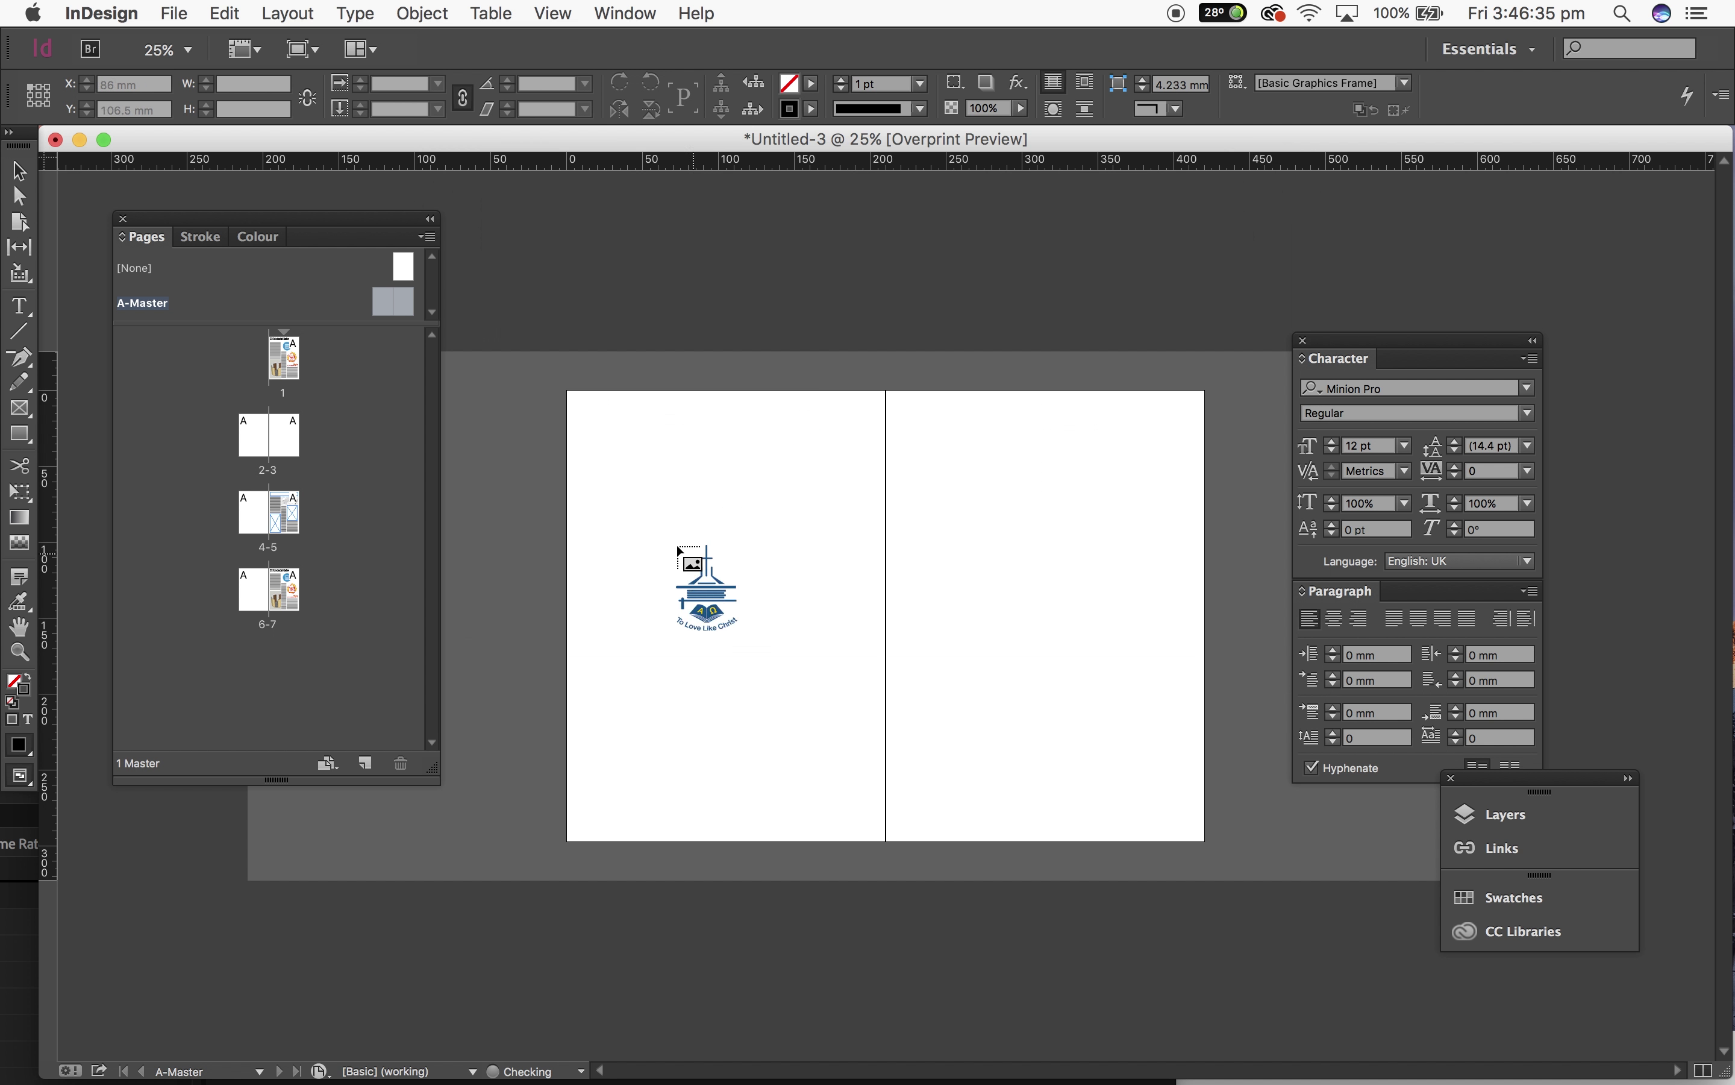
{"action": "left_click_drag", "start_coordinate": [680, 463], "coordinate": [680, 462]}
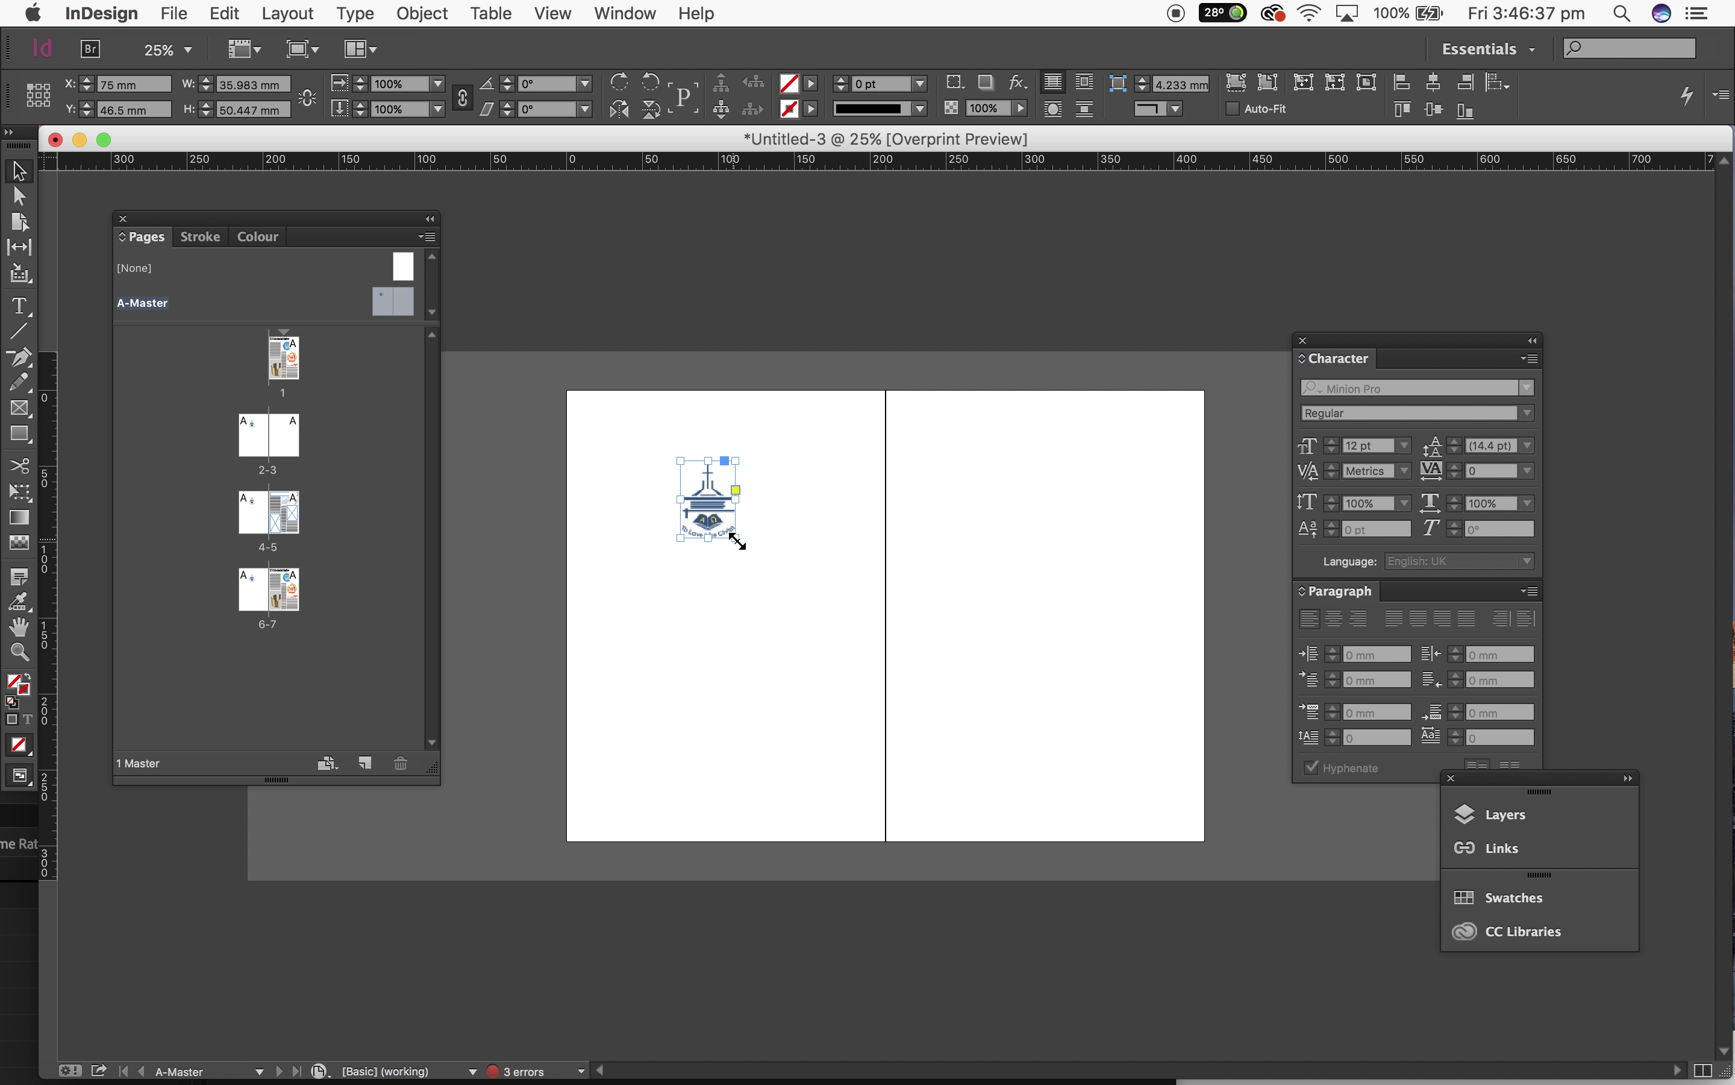
Step: Scale the logo to about 38.5 mm high in the left page's upper-left corner and duplicate it to the same corner of the right page
{"action": "left_click_drag", "start_coordinate": [741, 541], "coordinate": [608, 434]}
{"action": "left_click", "coordinate": [737, 513]}
{"action": "left_click", "coordinate": [803, 490]}
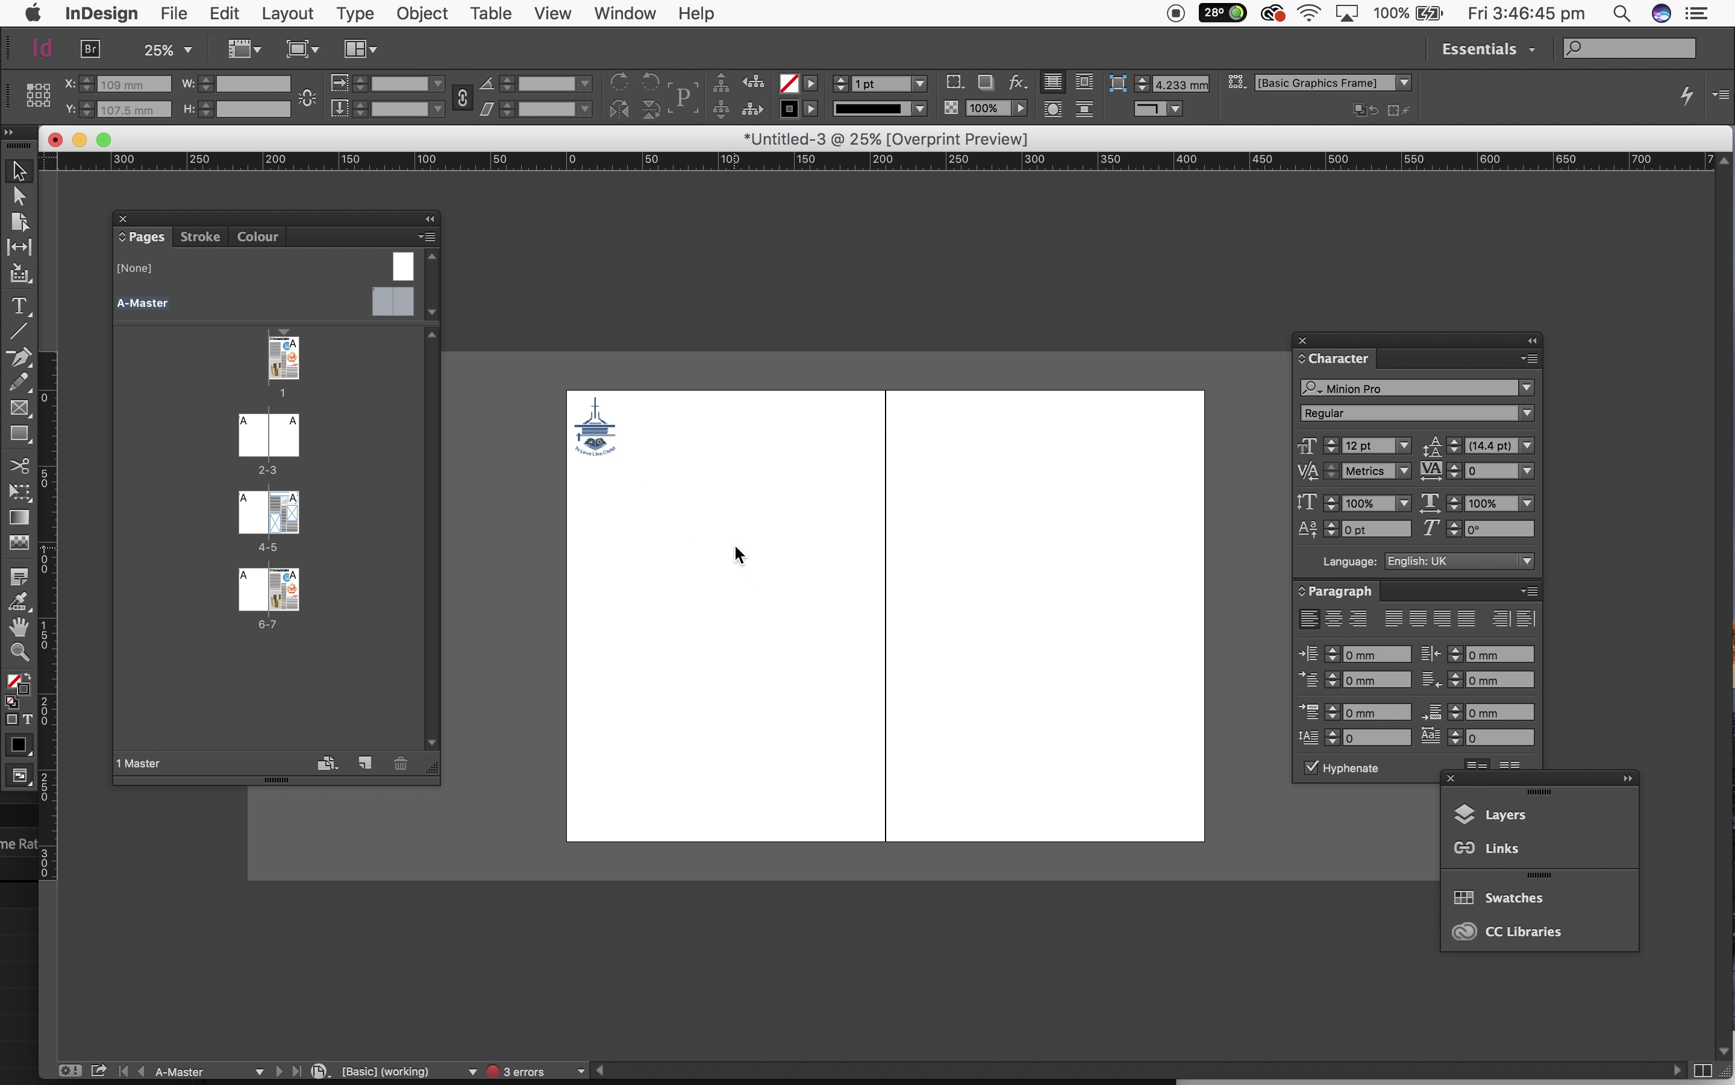
{"action": "left_click_drag", "start_coordinate": [600, 443], "coordinate": [918, 438]}
{"action": "left_click", "coordinate": [1084, 558]}
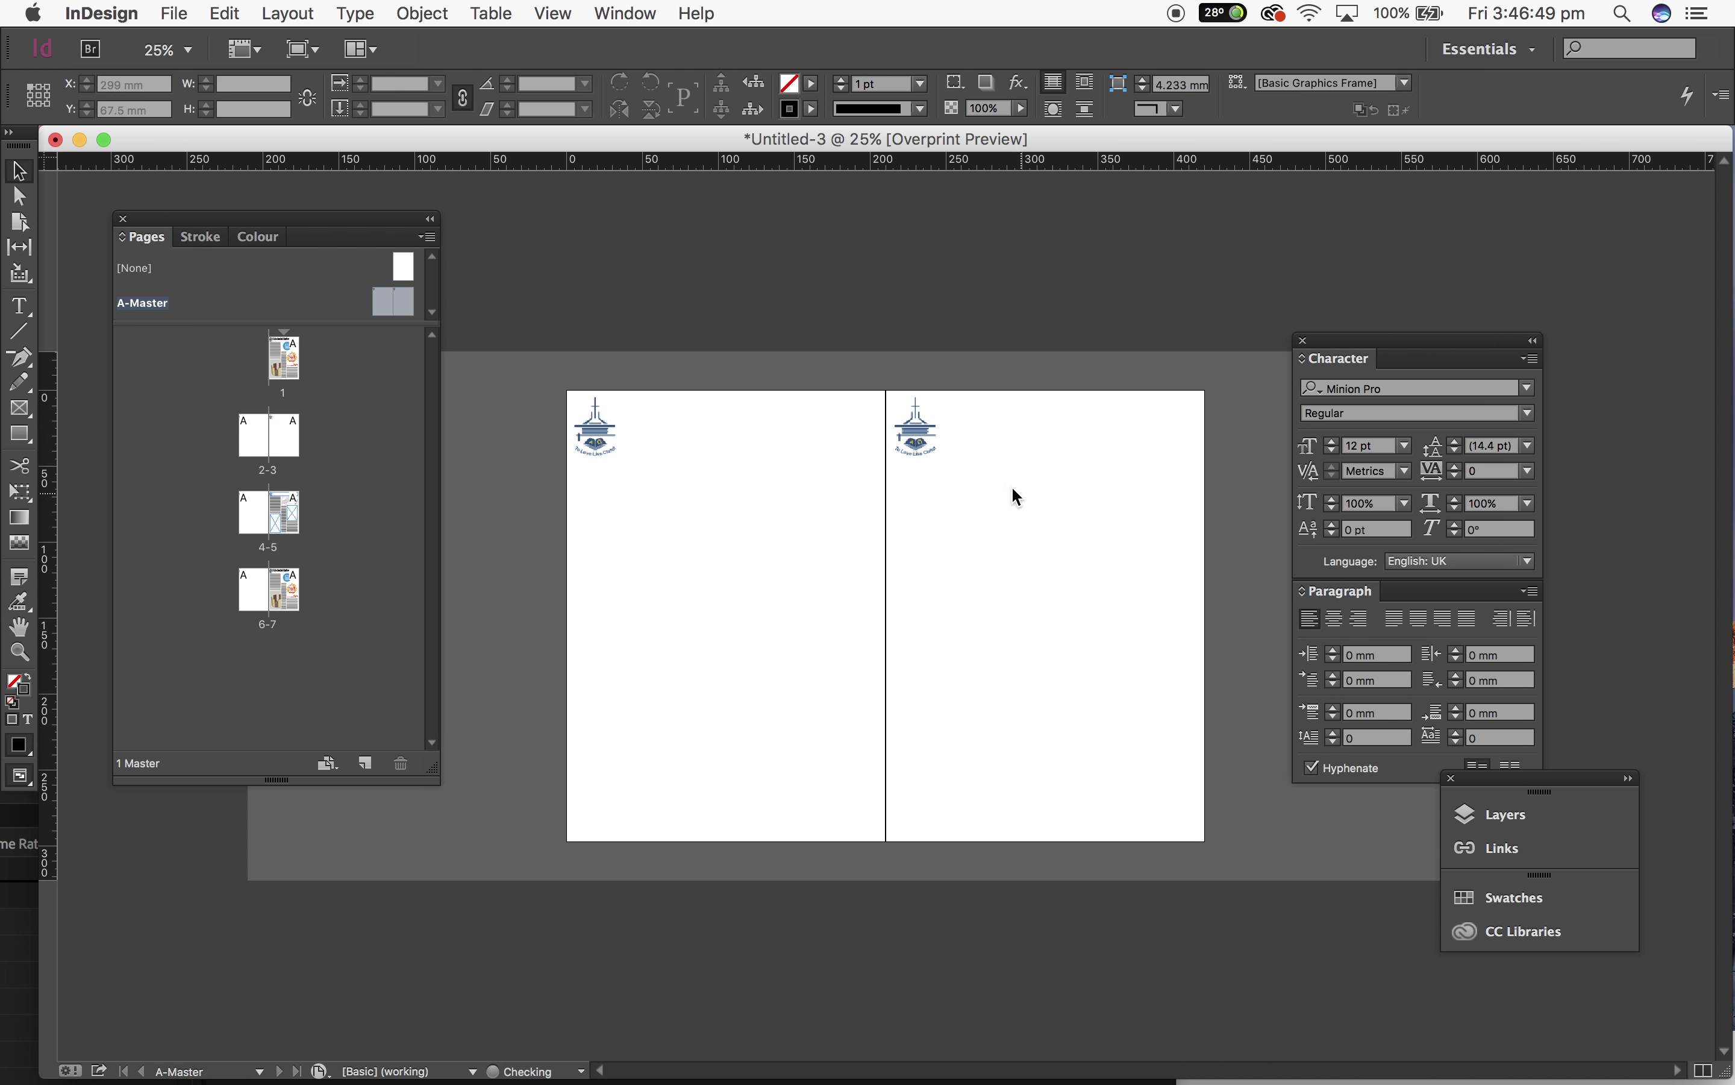
Step: Reduce the opacity of both logos on the master spread so they look faded
{"action": "left_click_drag", "start_coordinate": [1008, 514], "coordinate": [467, 355]}
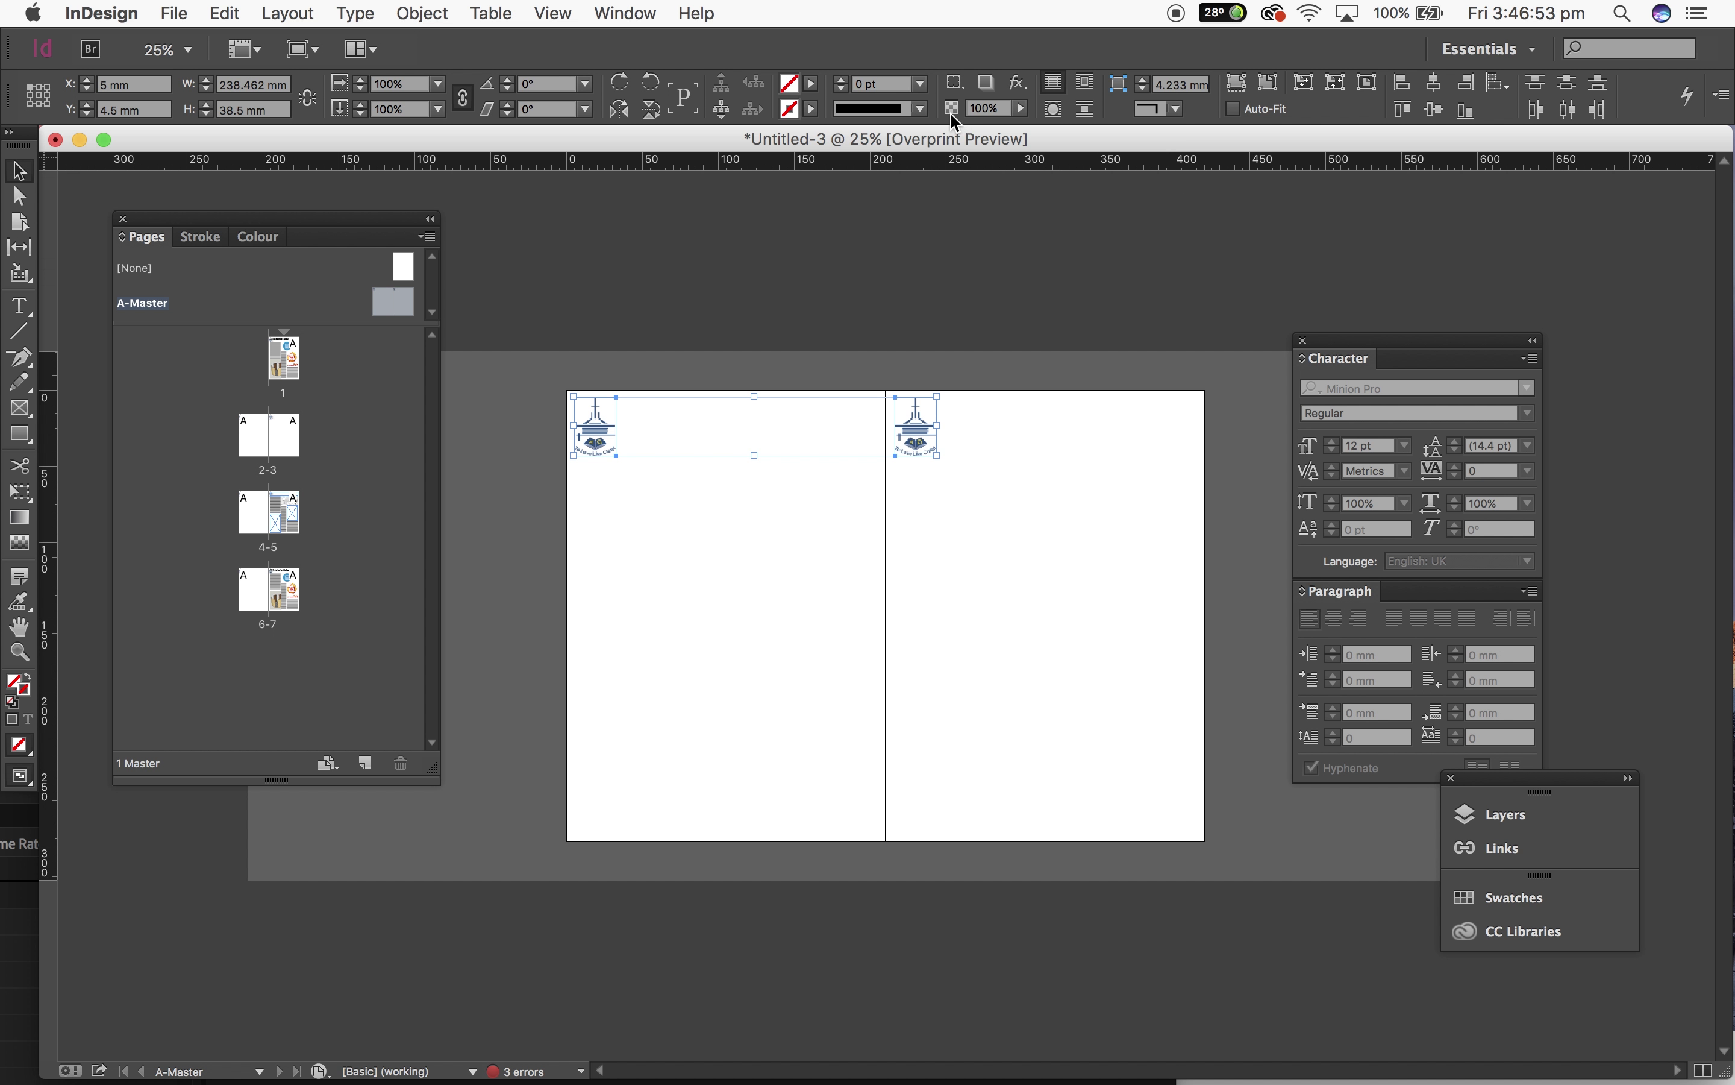
{"action": "left_click", "coordinate": [1023, 109]}
{"action": "left_click_drag", "start_coordinate": [1024, 132], "coordinate": [954, 136]}
{"action": "left_click", "coordinate": [1012, 477]}
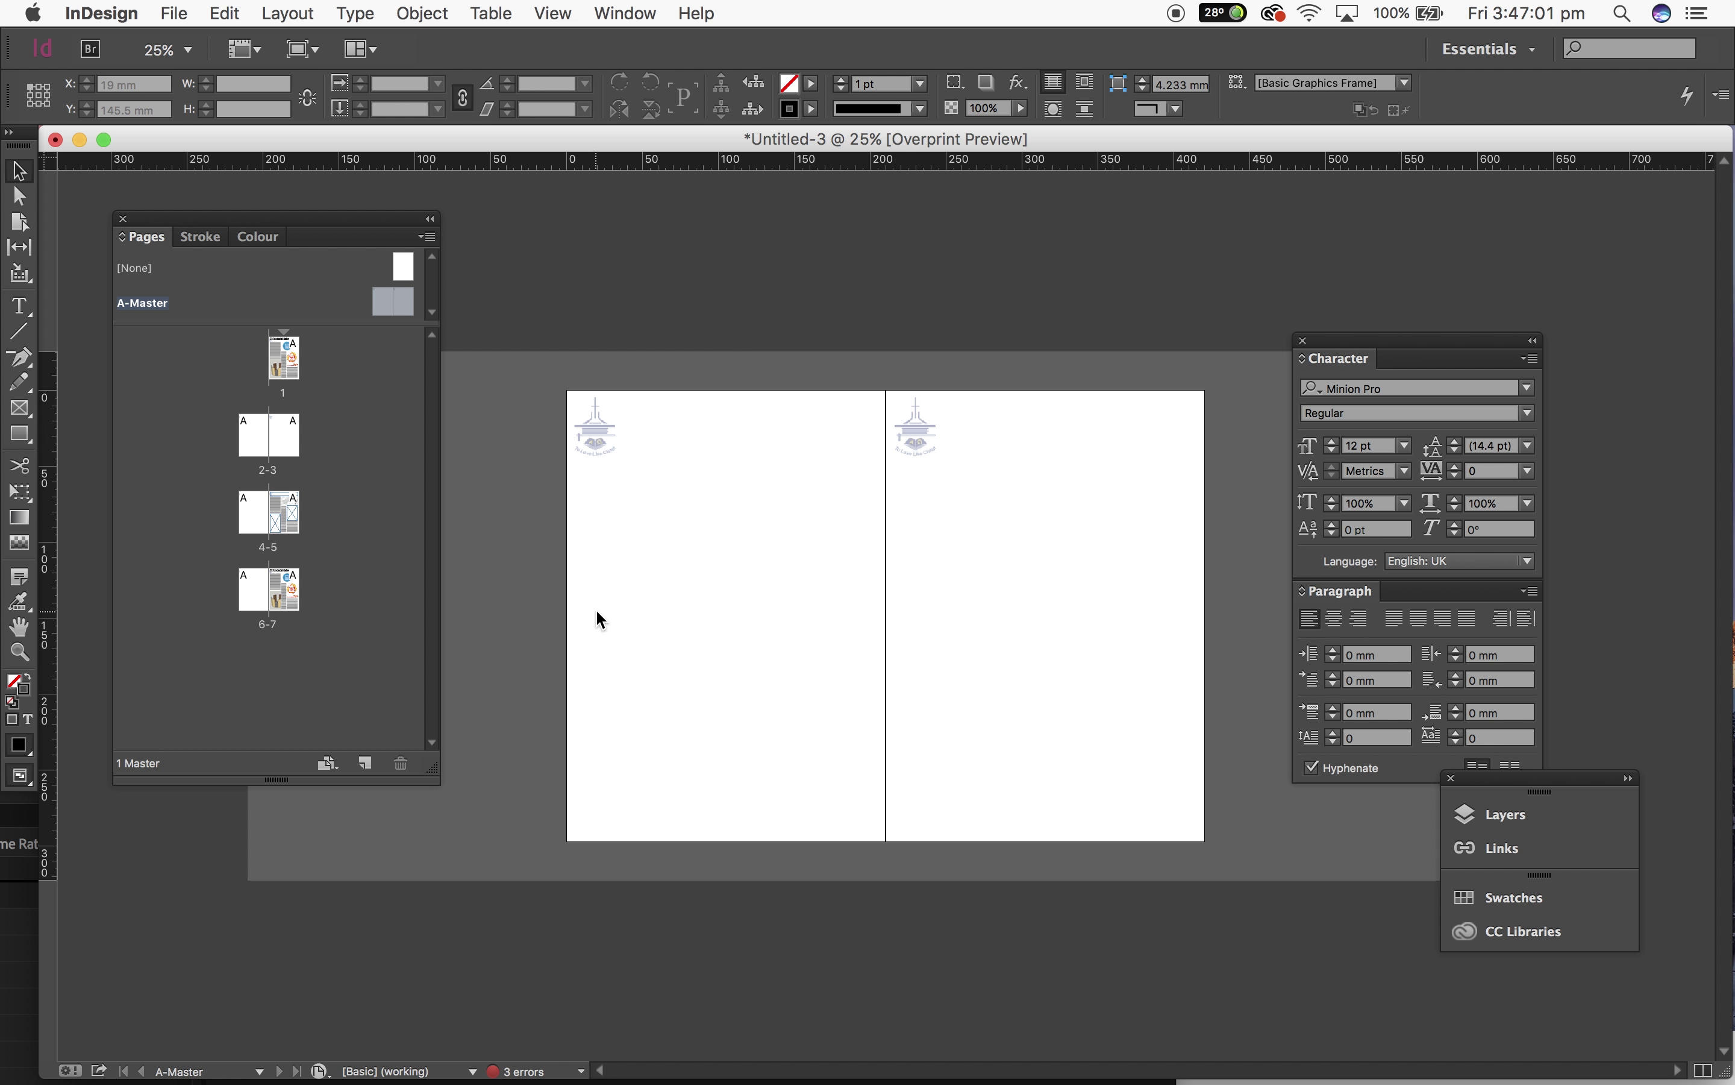
Step: Create a text frame about 243 by 32.5 mm across the middle of the master spread, containing "STUDENT Number:" and the student number
{"action": "key", "text": "t"}
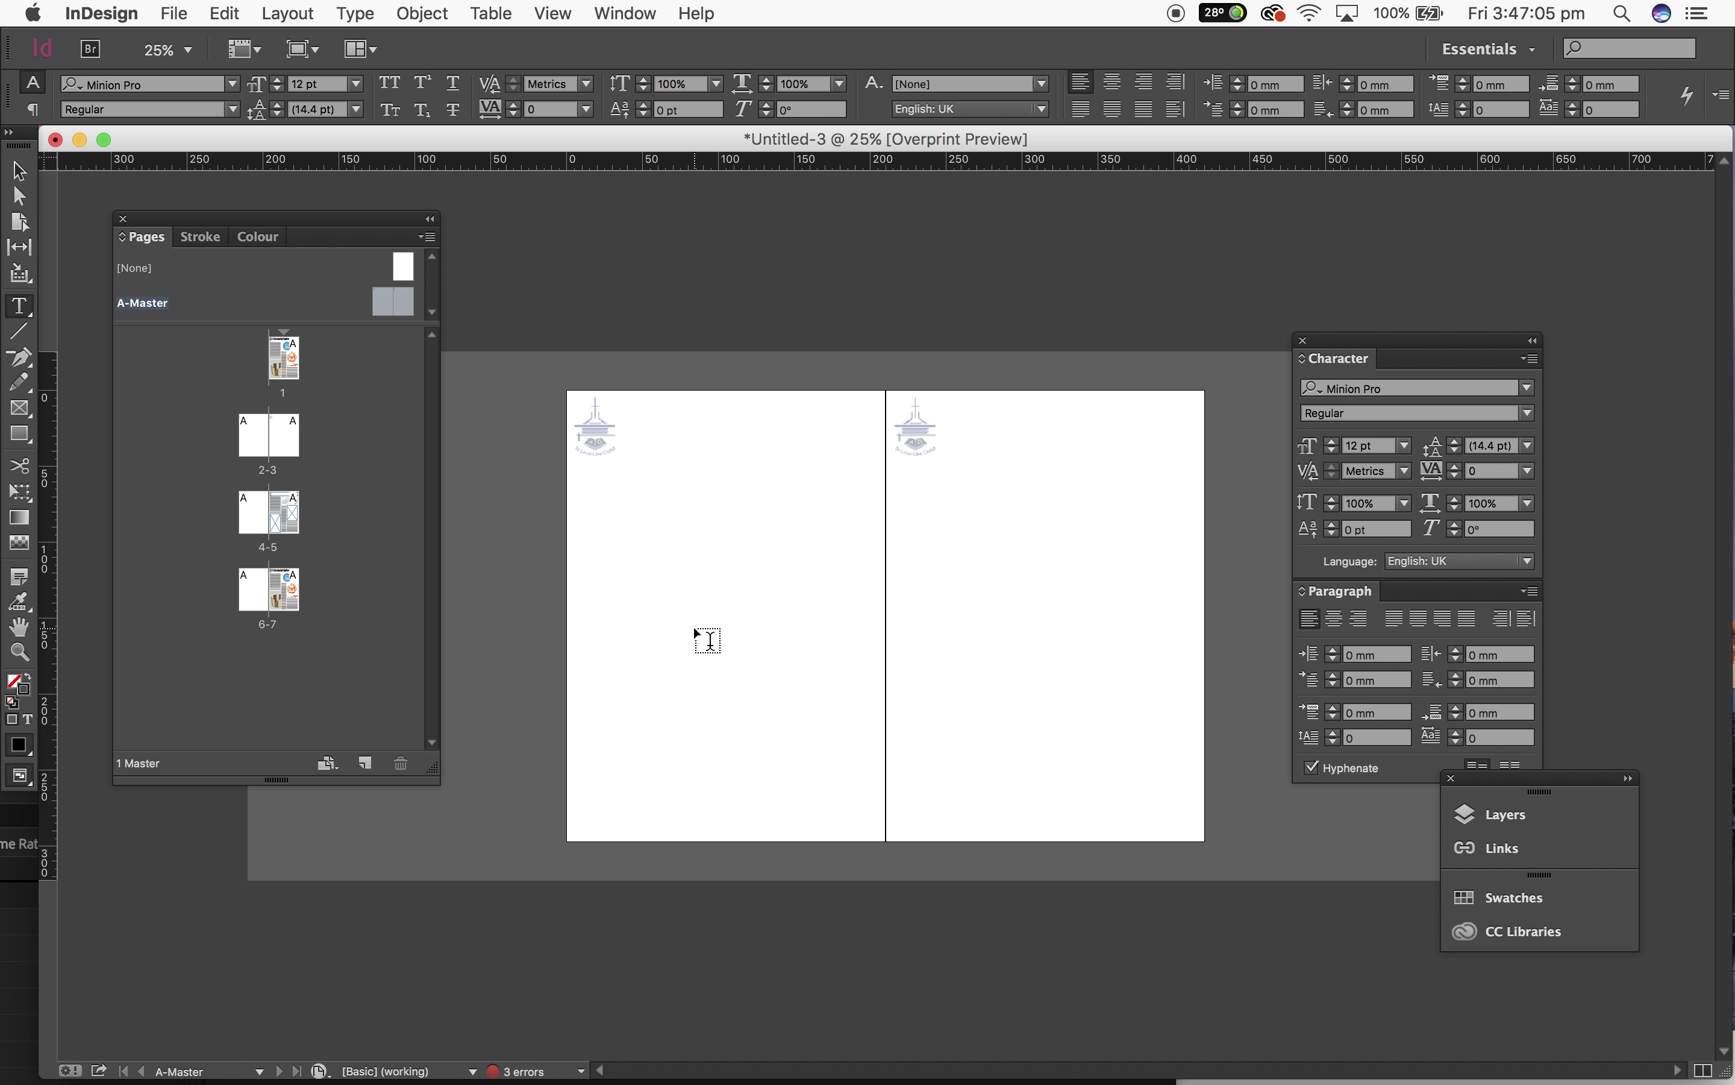
{"action": "left_click_drag", "start_coordinate": [707, 633], "coordinate": [1078, 680]}
{"action": "type", "text": "s"}
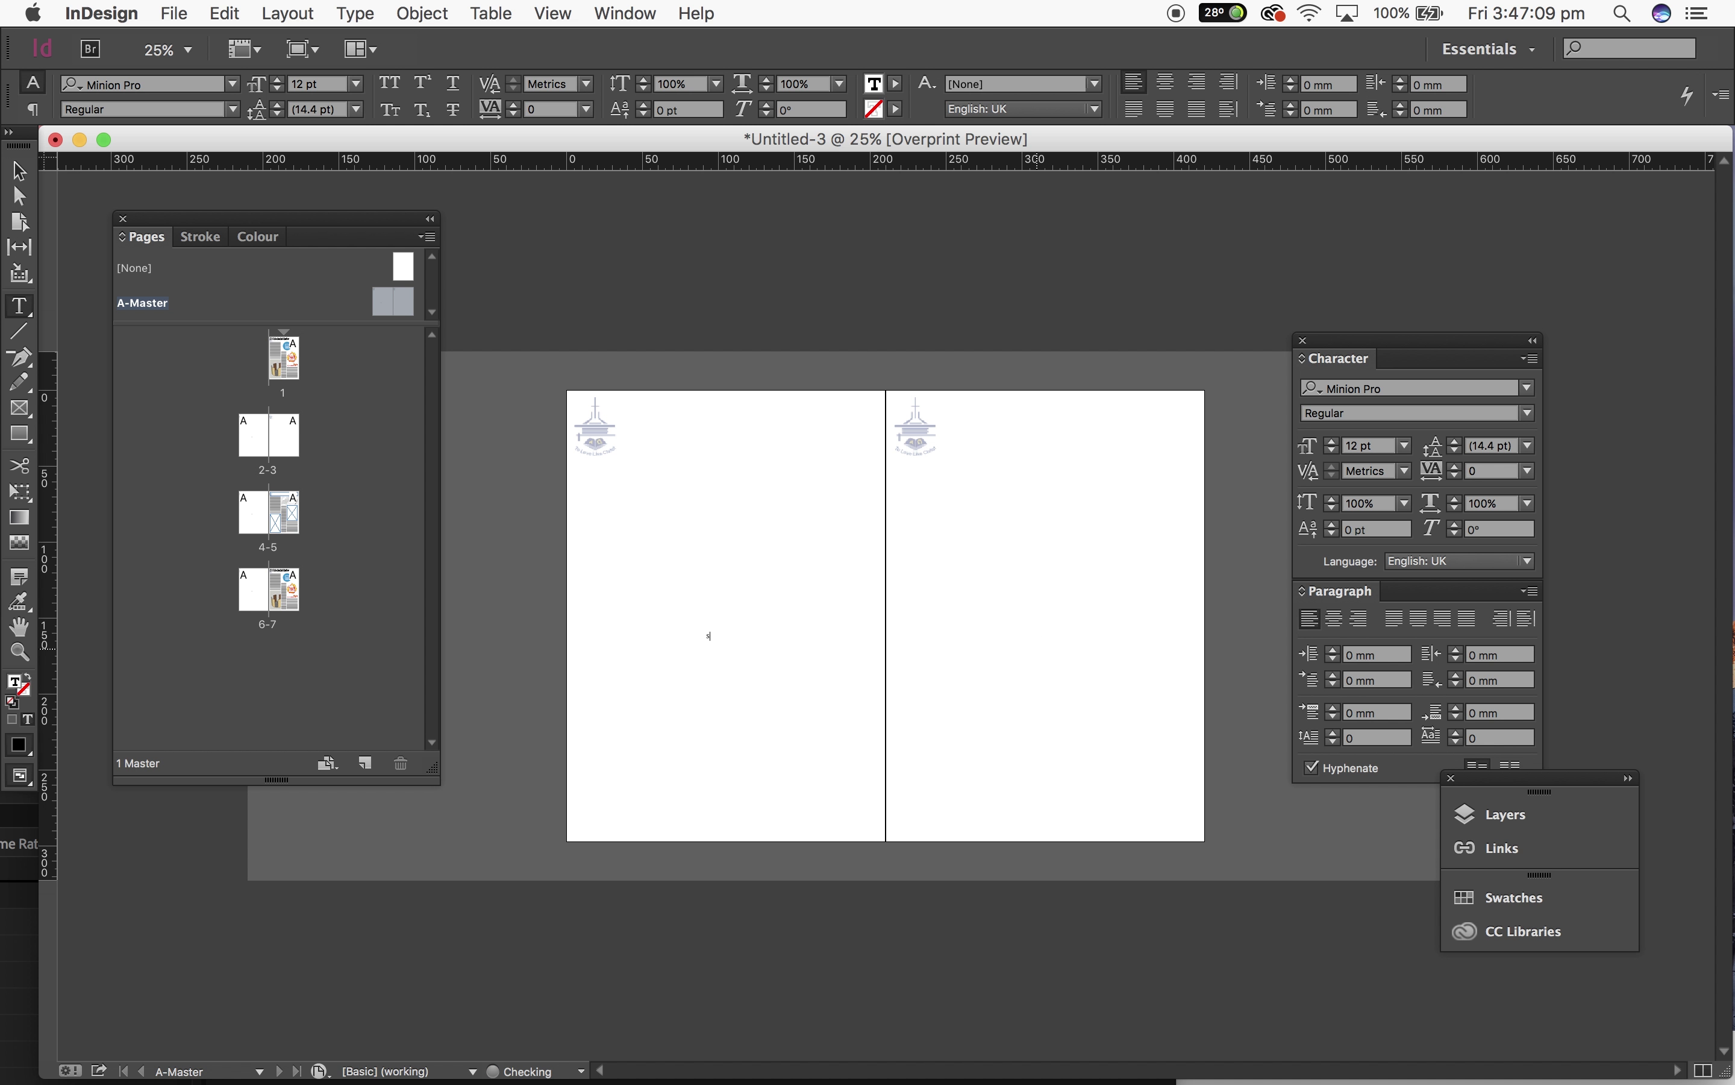
{"action": "type", "text": "TUDENT+"}
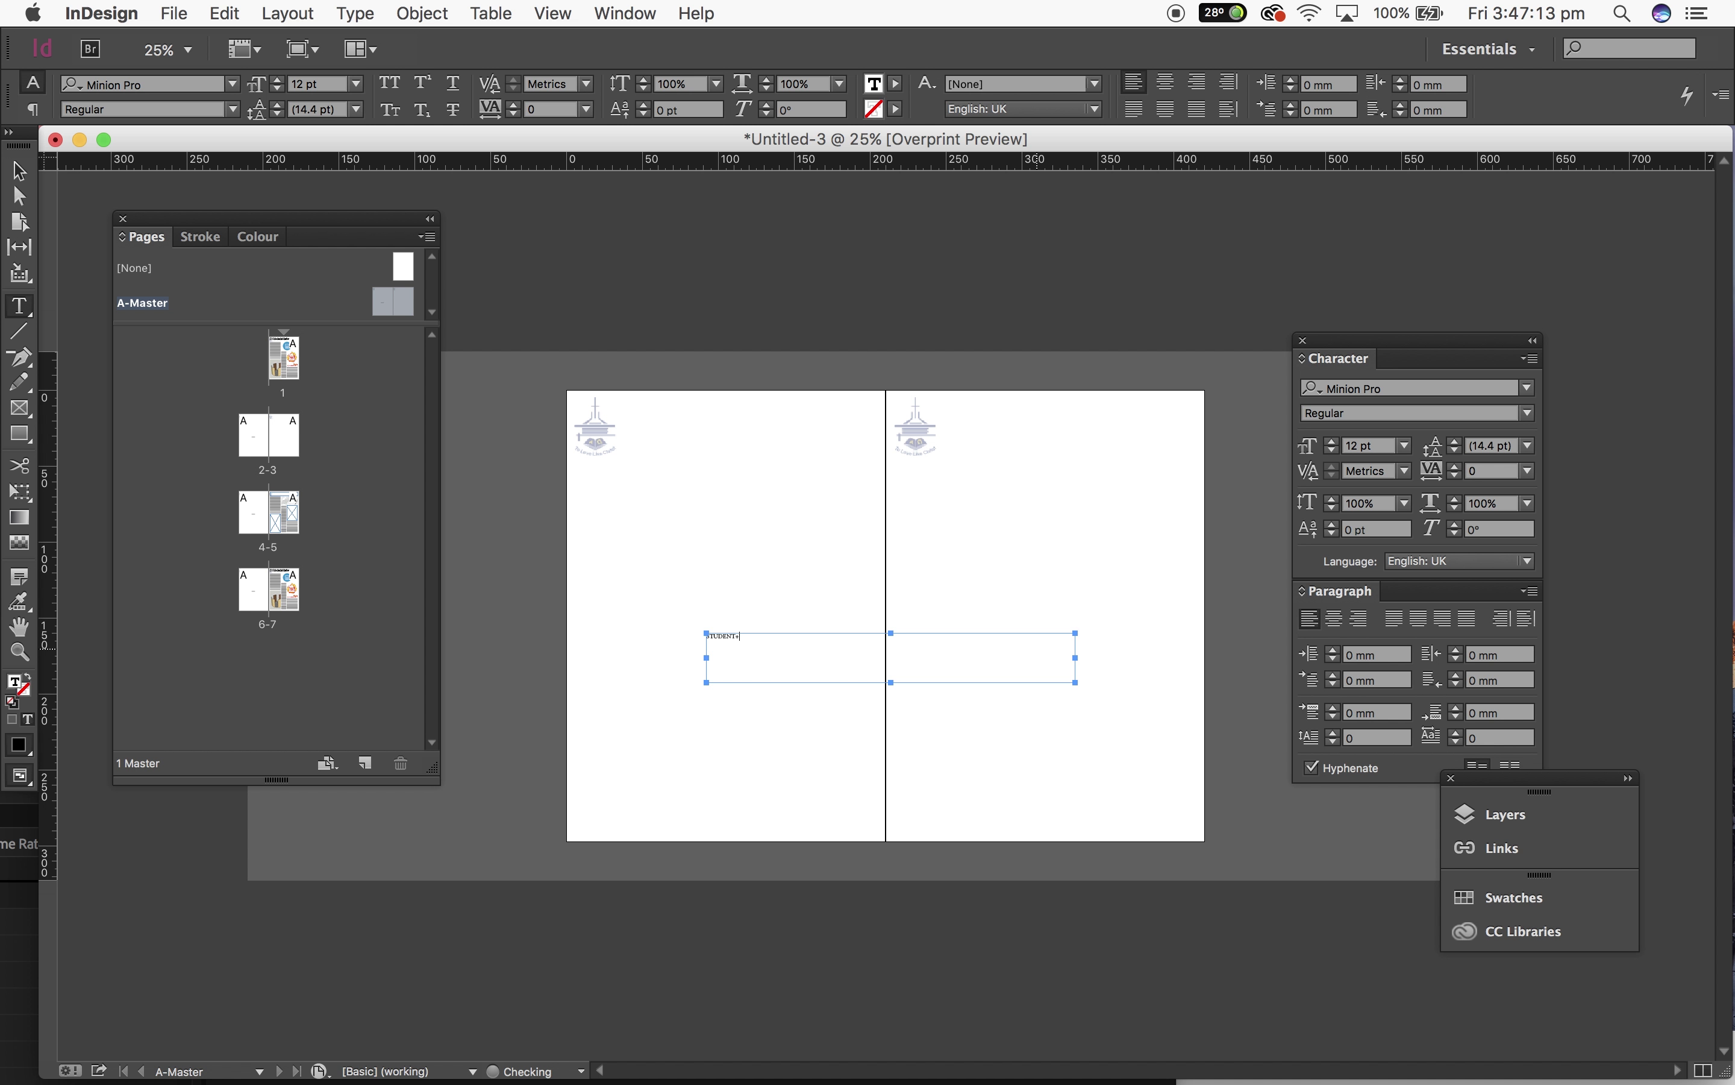
{"action": "key", "text": "super+equal"}
{"action": "key", "text": "super+equal"}
{"action": "key", "text": "BackSpace"}
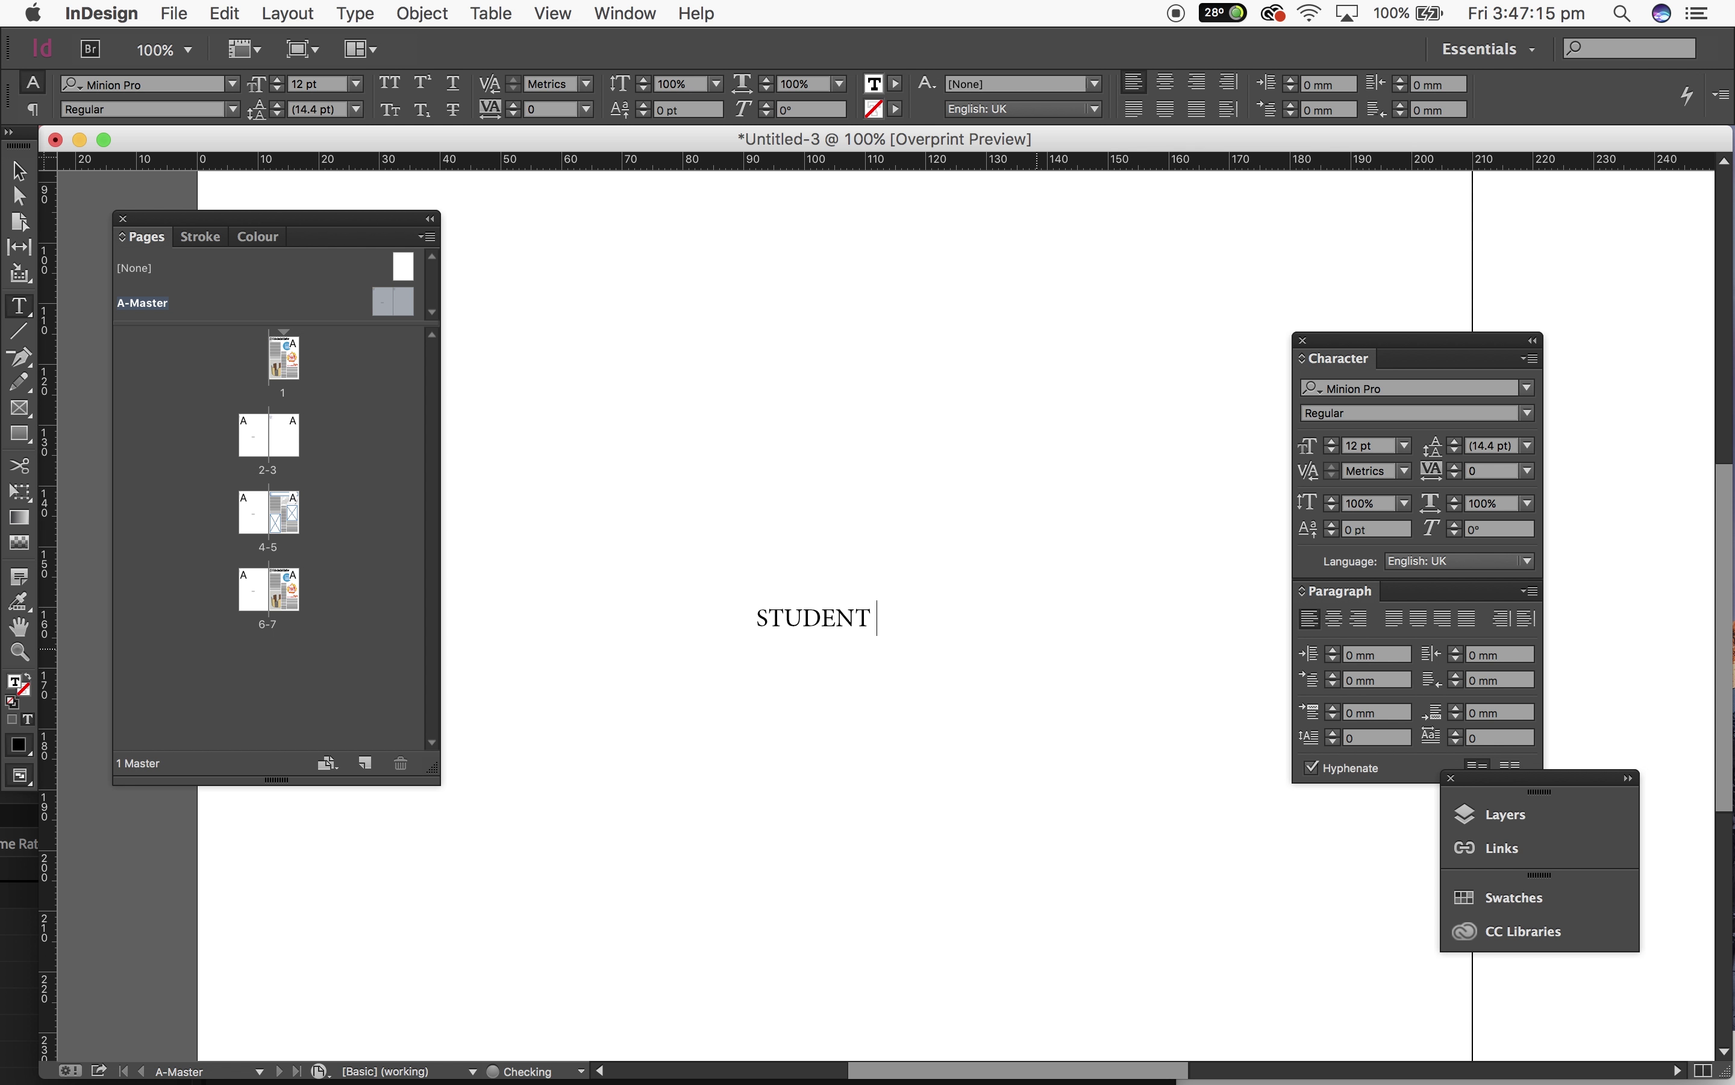
{"action": "type", "text": "Numb"}
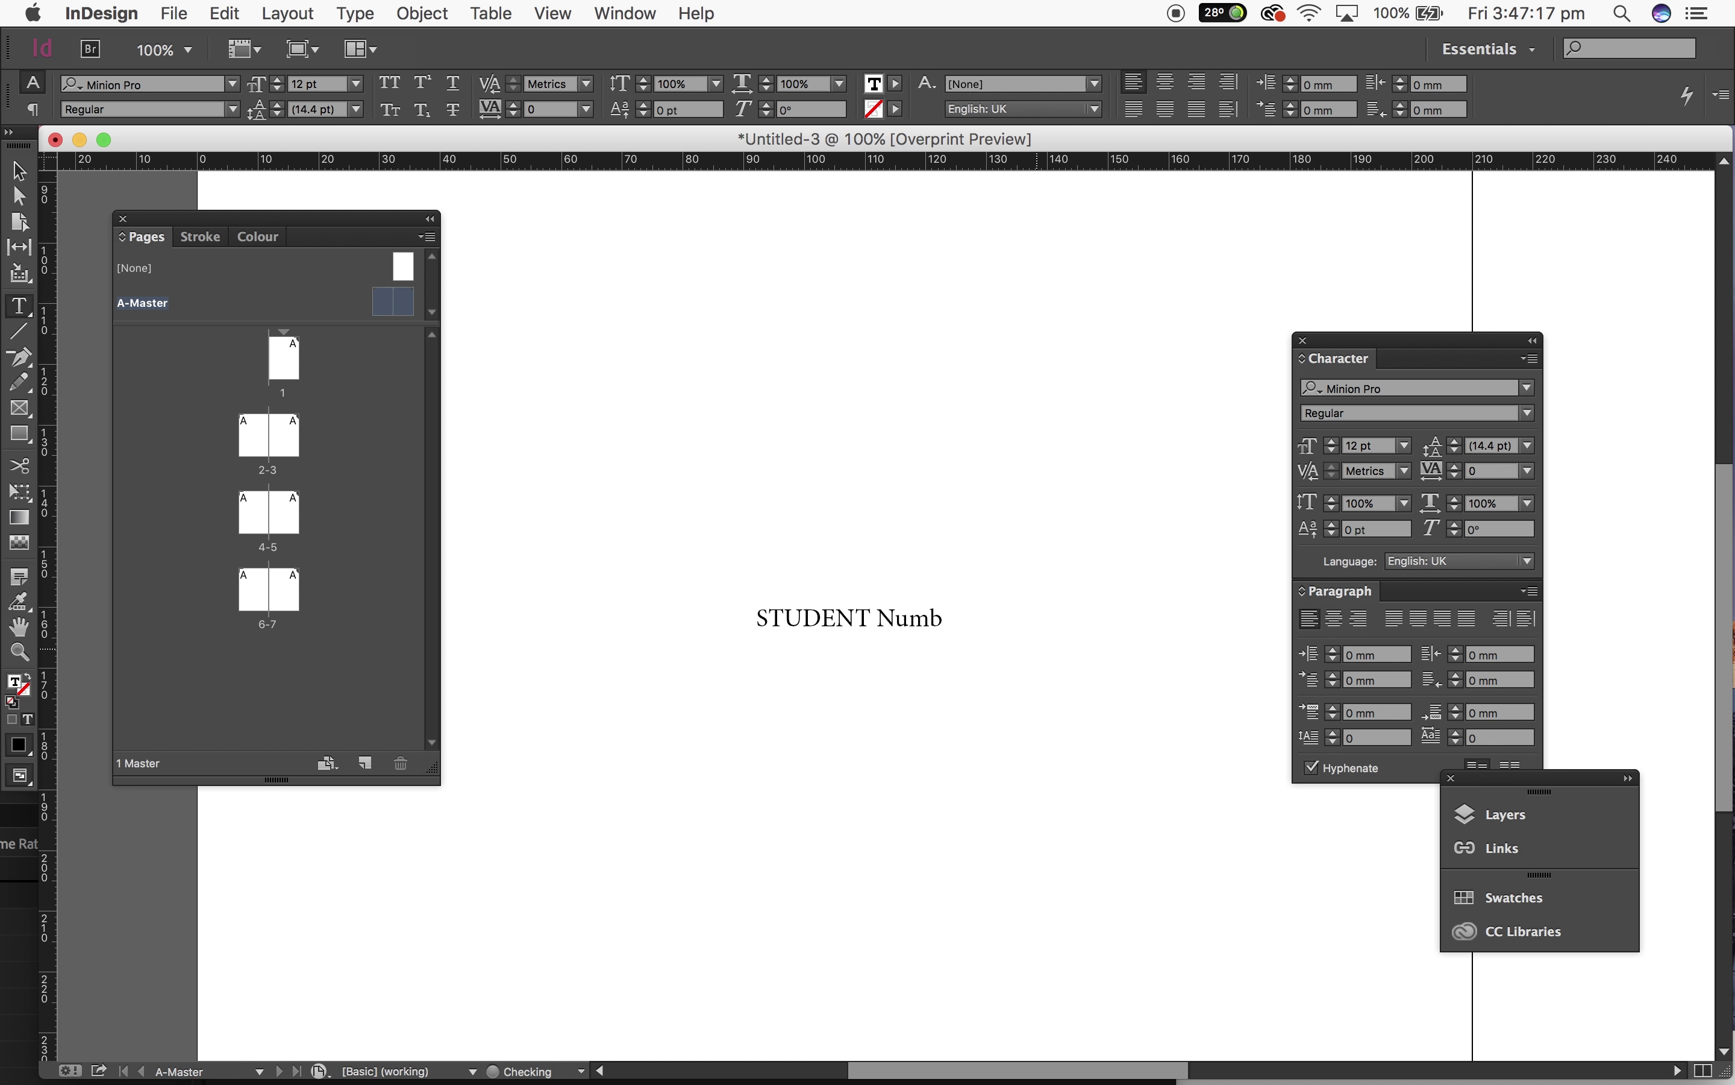
{"action": "type", "text": "er: 17"}
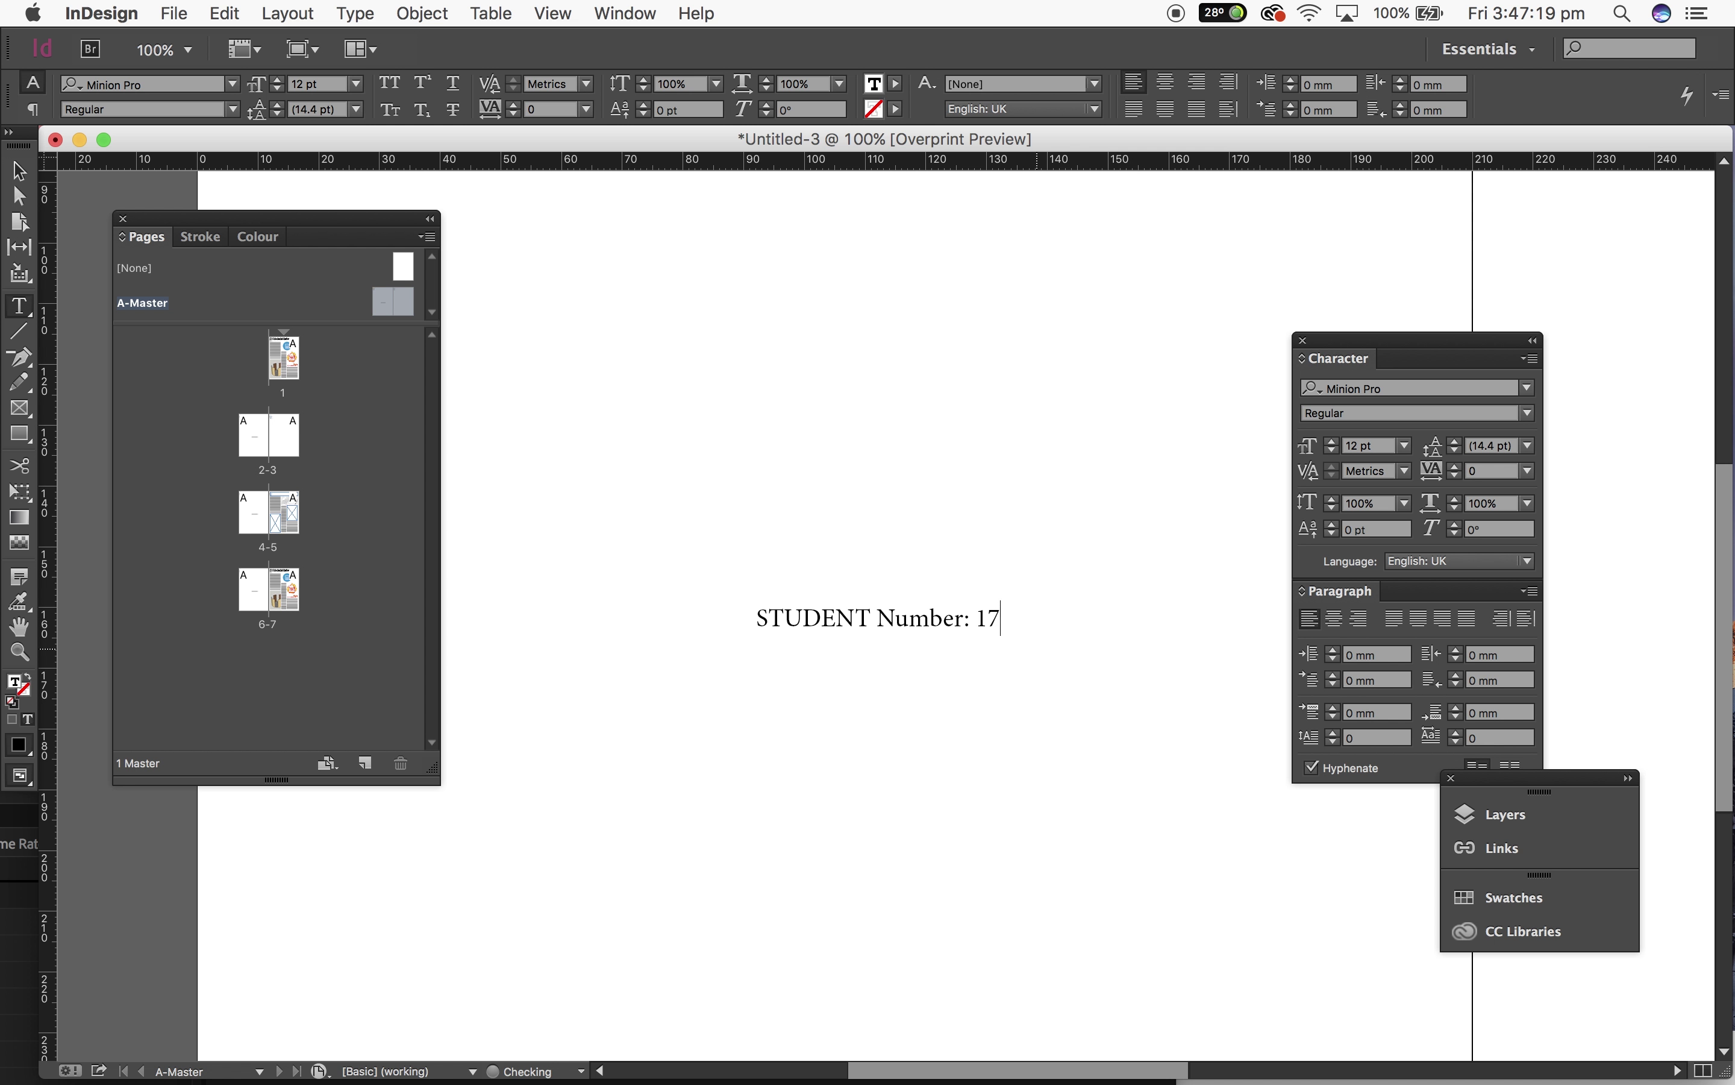
{"action": "type", "text": "538842"}
Step: Move the student number text frame up and left to about X 52 mm, Y 151.7 mm
{"action": "left_click", "coordinate": [19, 170]}
{"action": "left_click", "coordinate": [898, 388]}
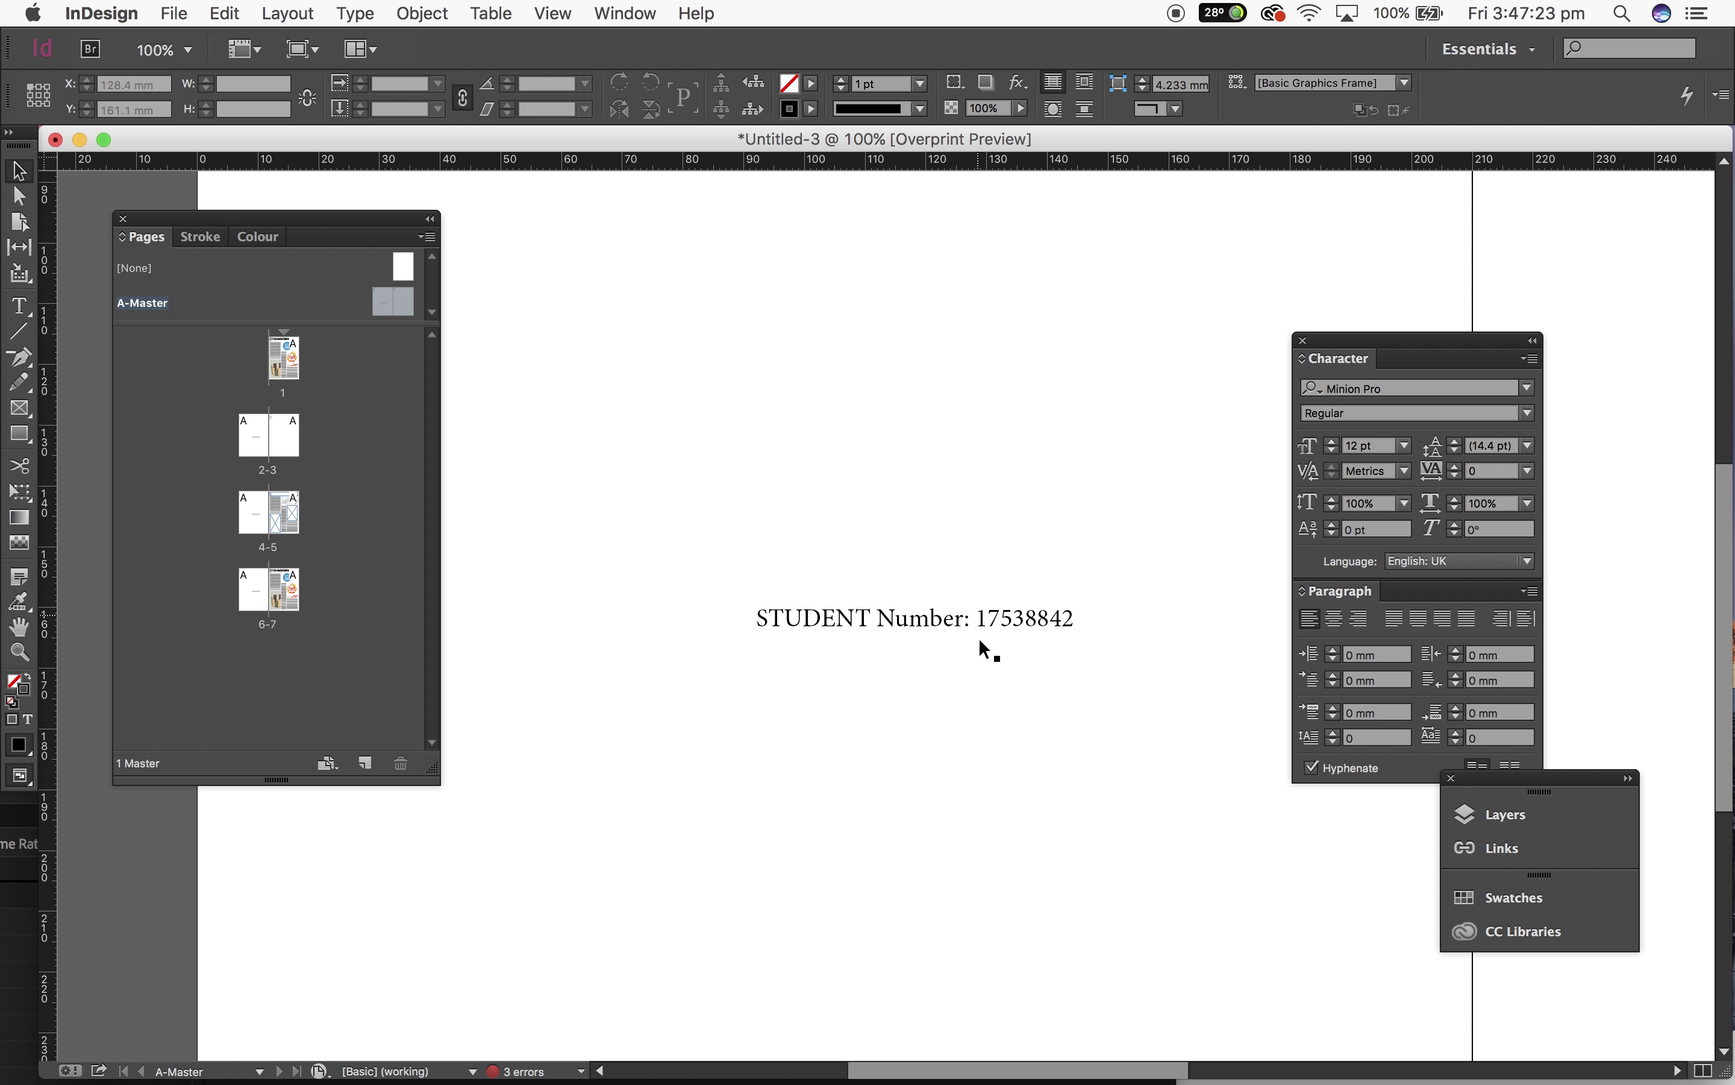
{"action": "left_click", "coordinate": [982, 649]}
{"action": "left_click_drag", "start_coordinate": [899, 620], "coordinate": [655, 570]}
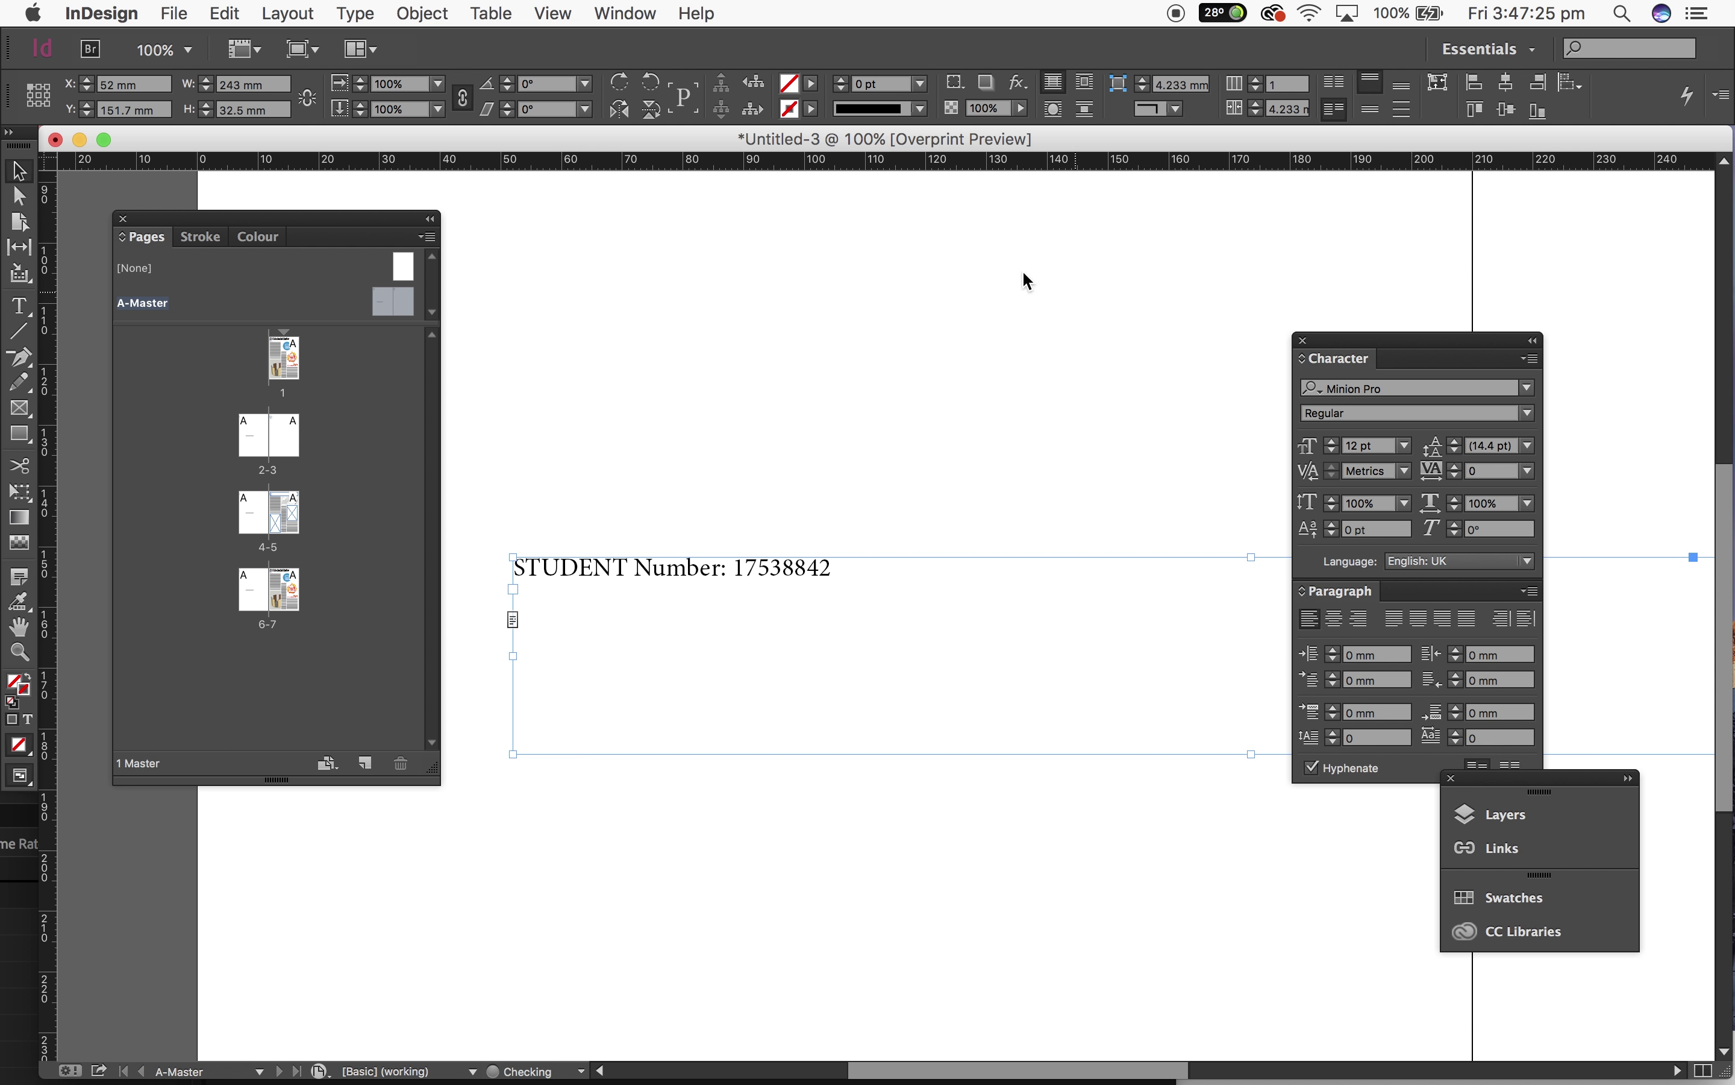
Step: Set the font of the whole student number line to Times New Roman
{"action": "double_click", "coordinate": [755, 567]}
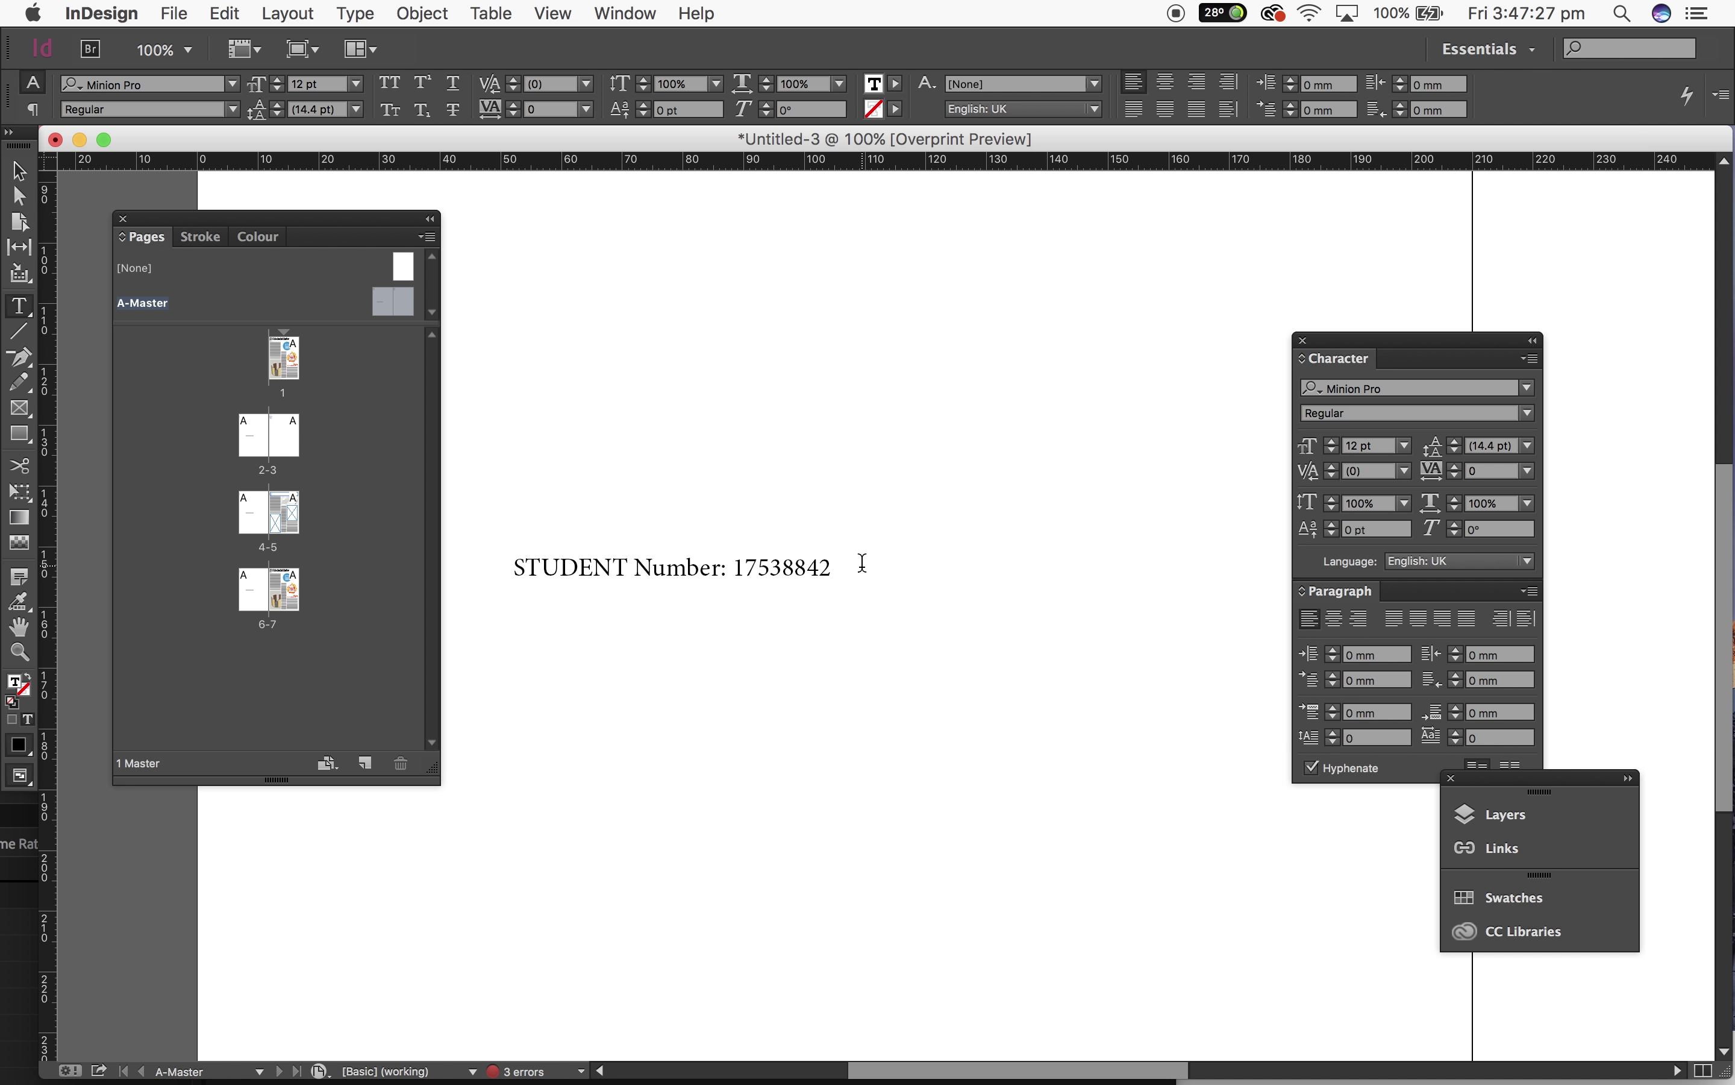
{"action": "left_click_drag", "start_coordinate": [860, 562], "coordinate": [384, 543]}
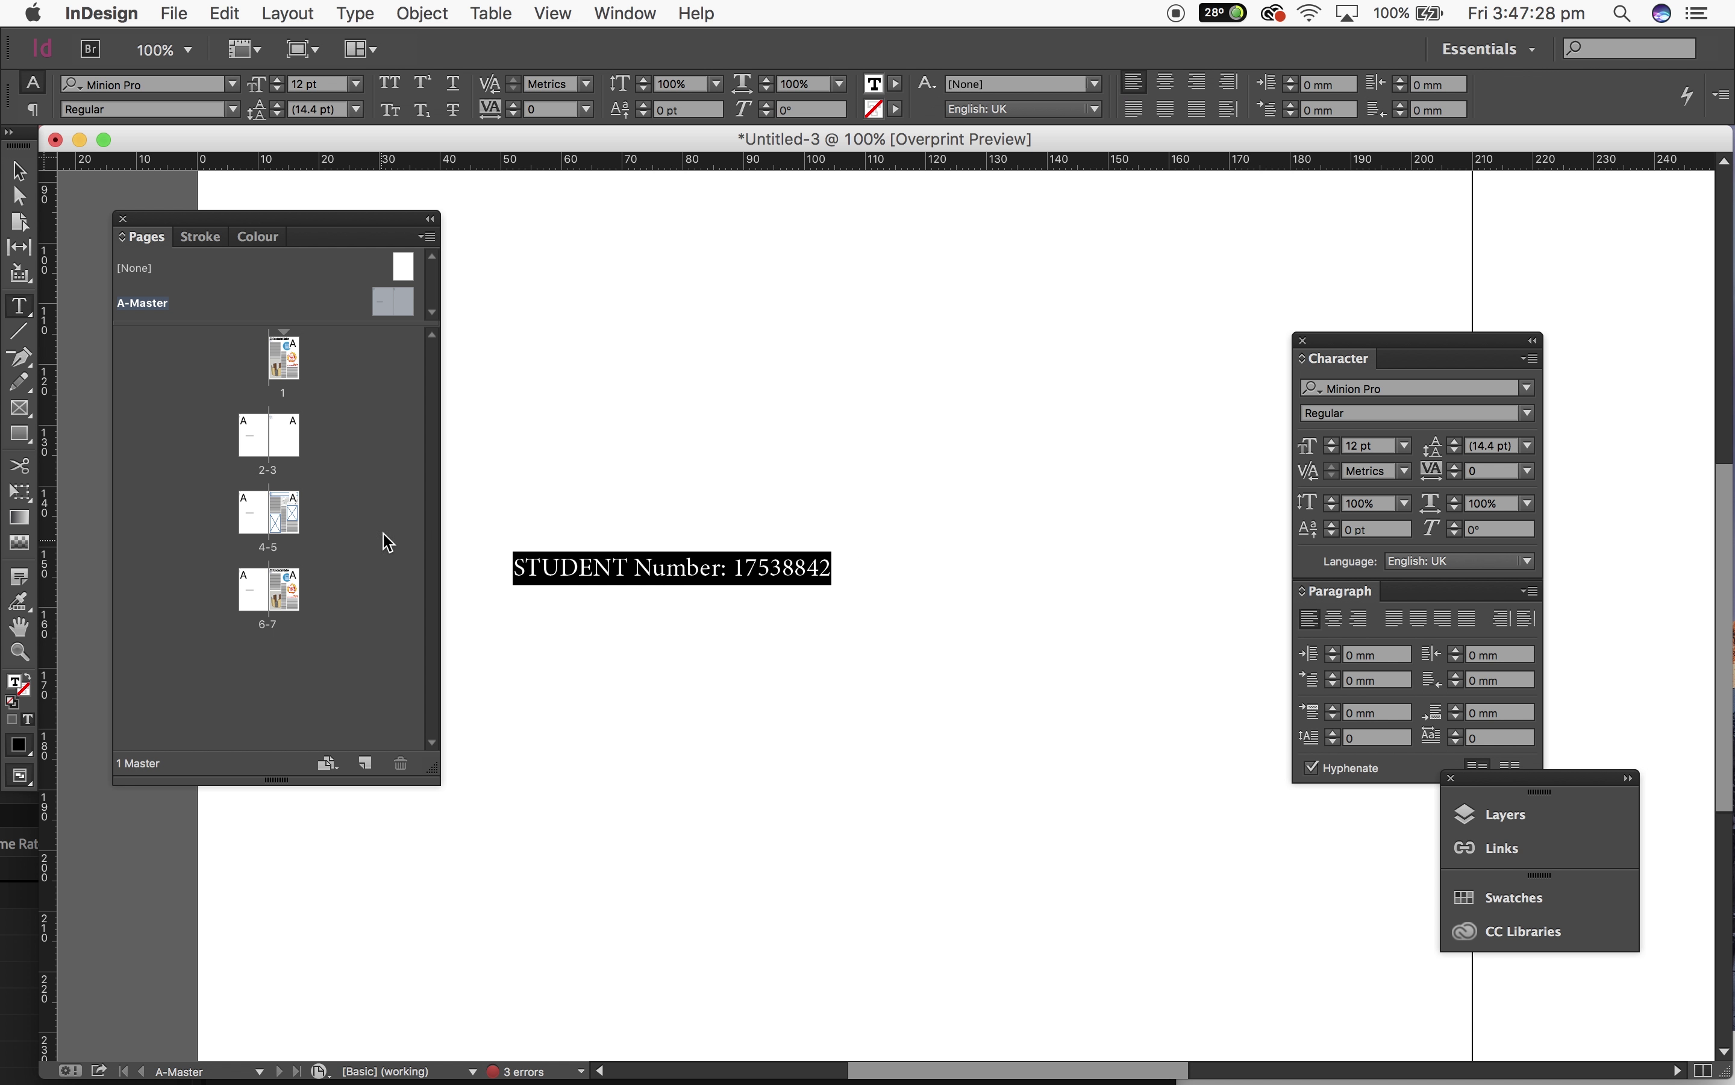
{"action": "left_click", "coordinate": [1530, 388]}
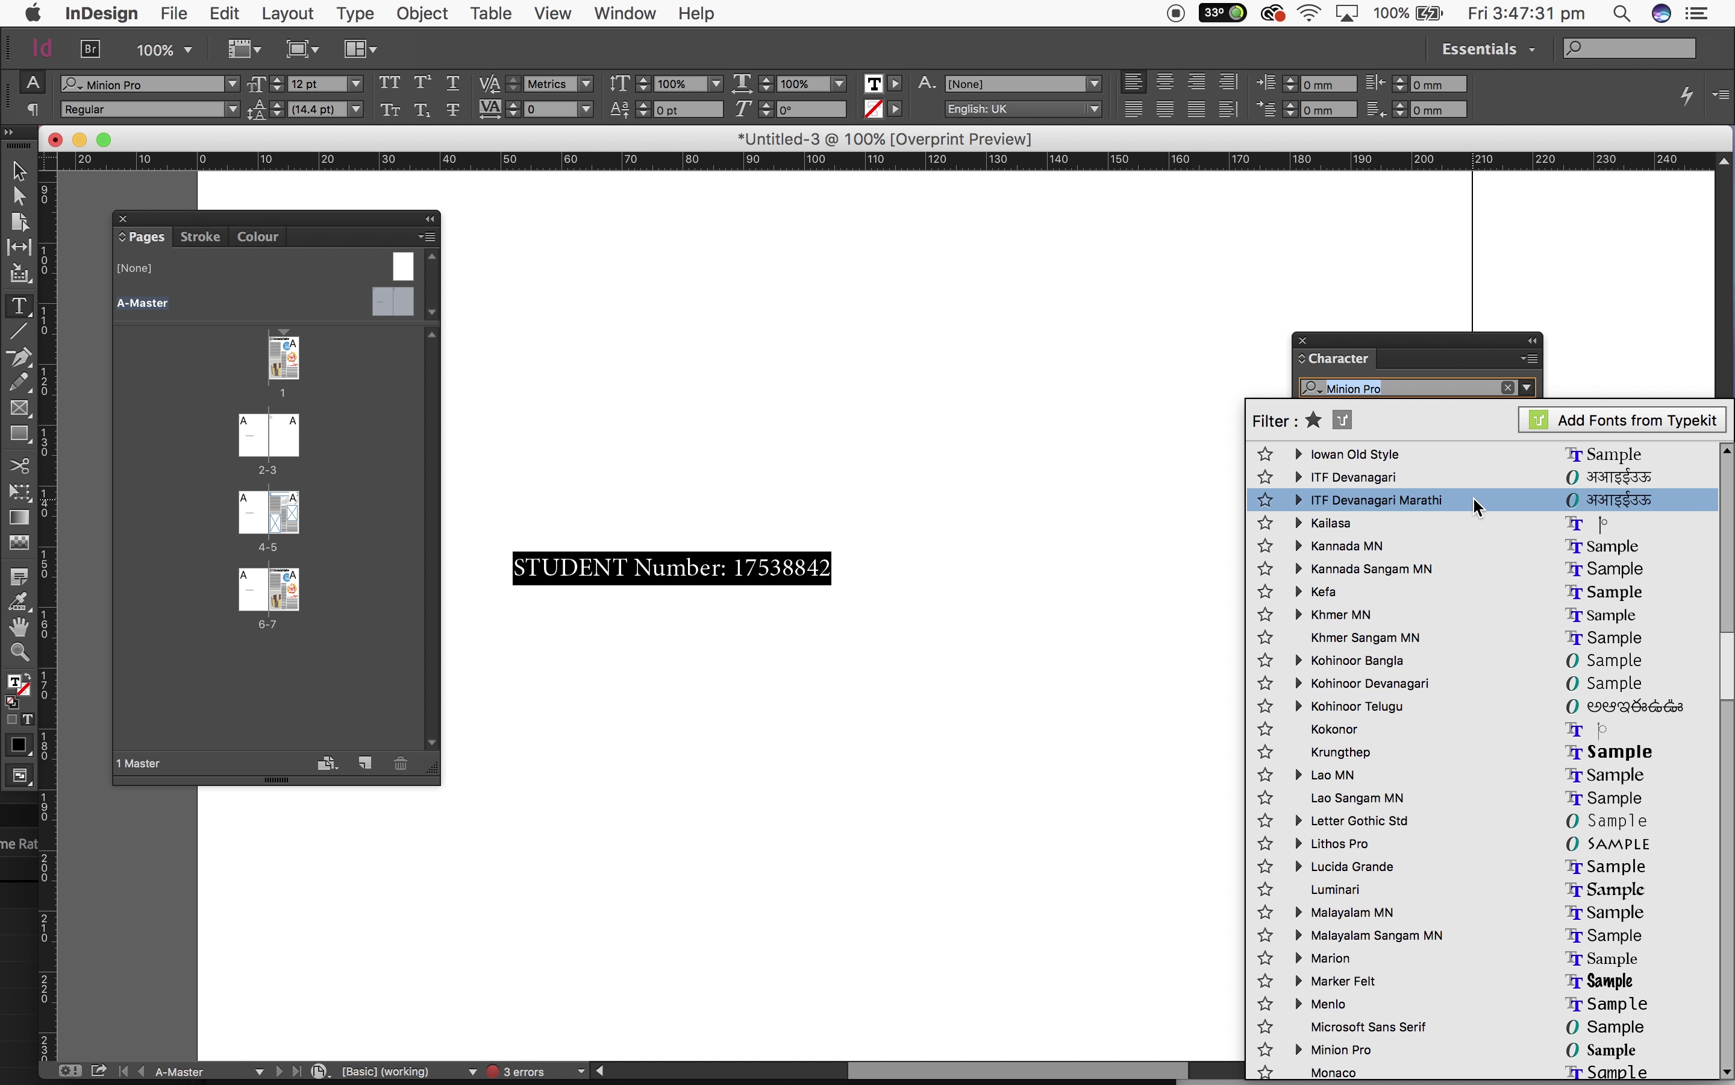
{"action": "scroll", "coordinate": [1474, 504], "scroll_direction": "down", "scroll_amount": 10}
{"action": "scroll", "coordinate": [1478, 508], "scroll_direction": "down", "scroll_amount": 15}
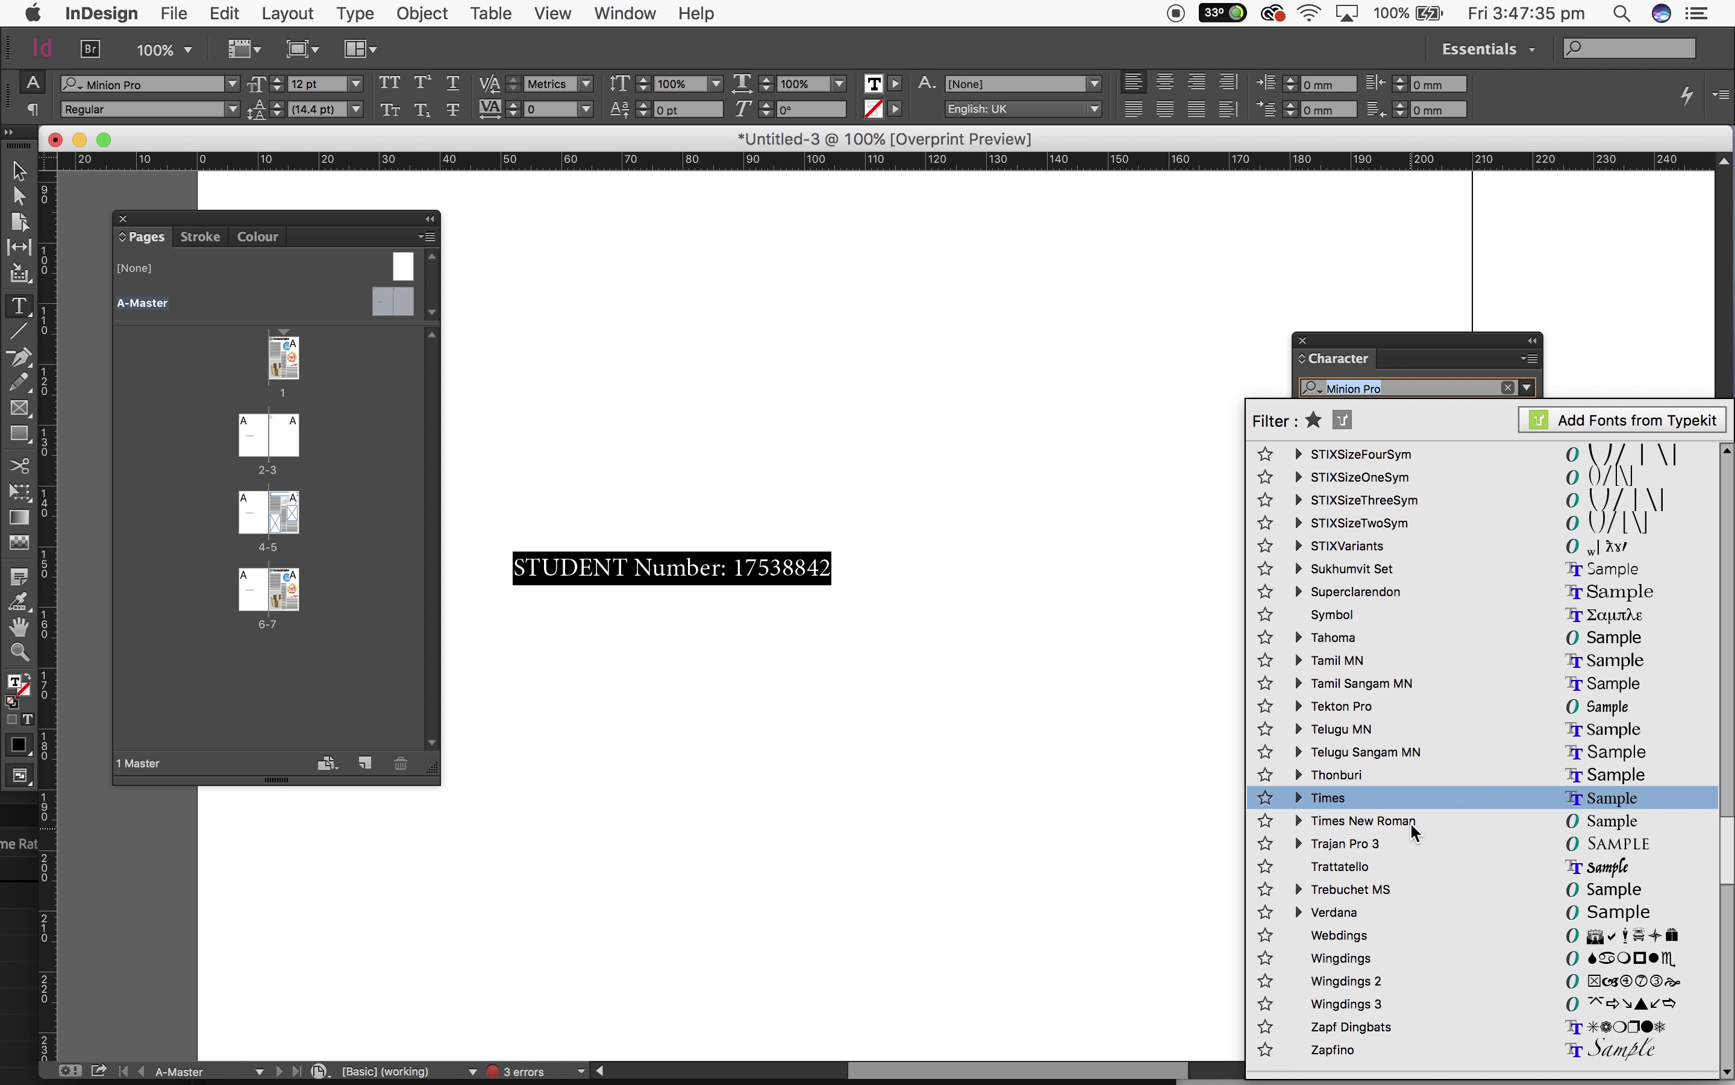
{"action": "left_click", "coordinate": [1413, 820]}
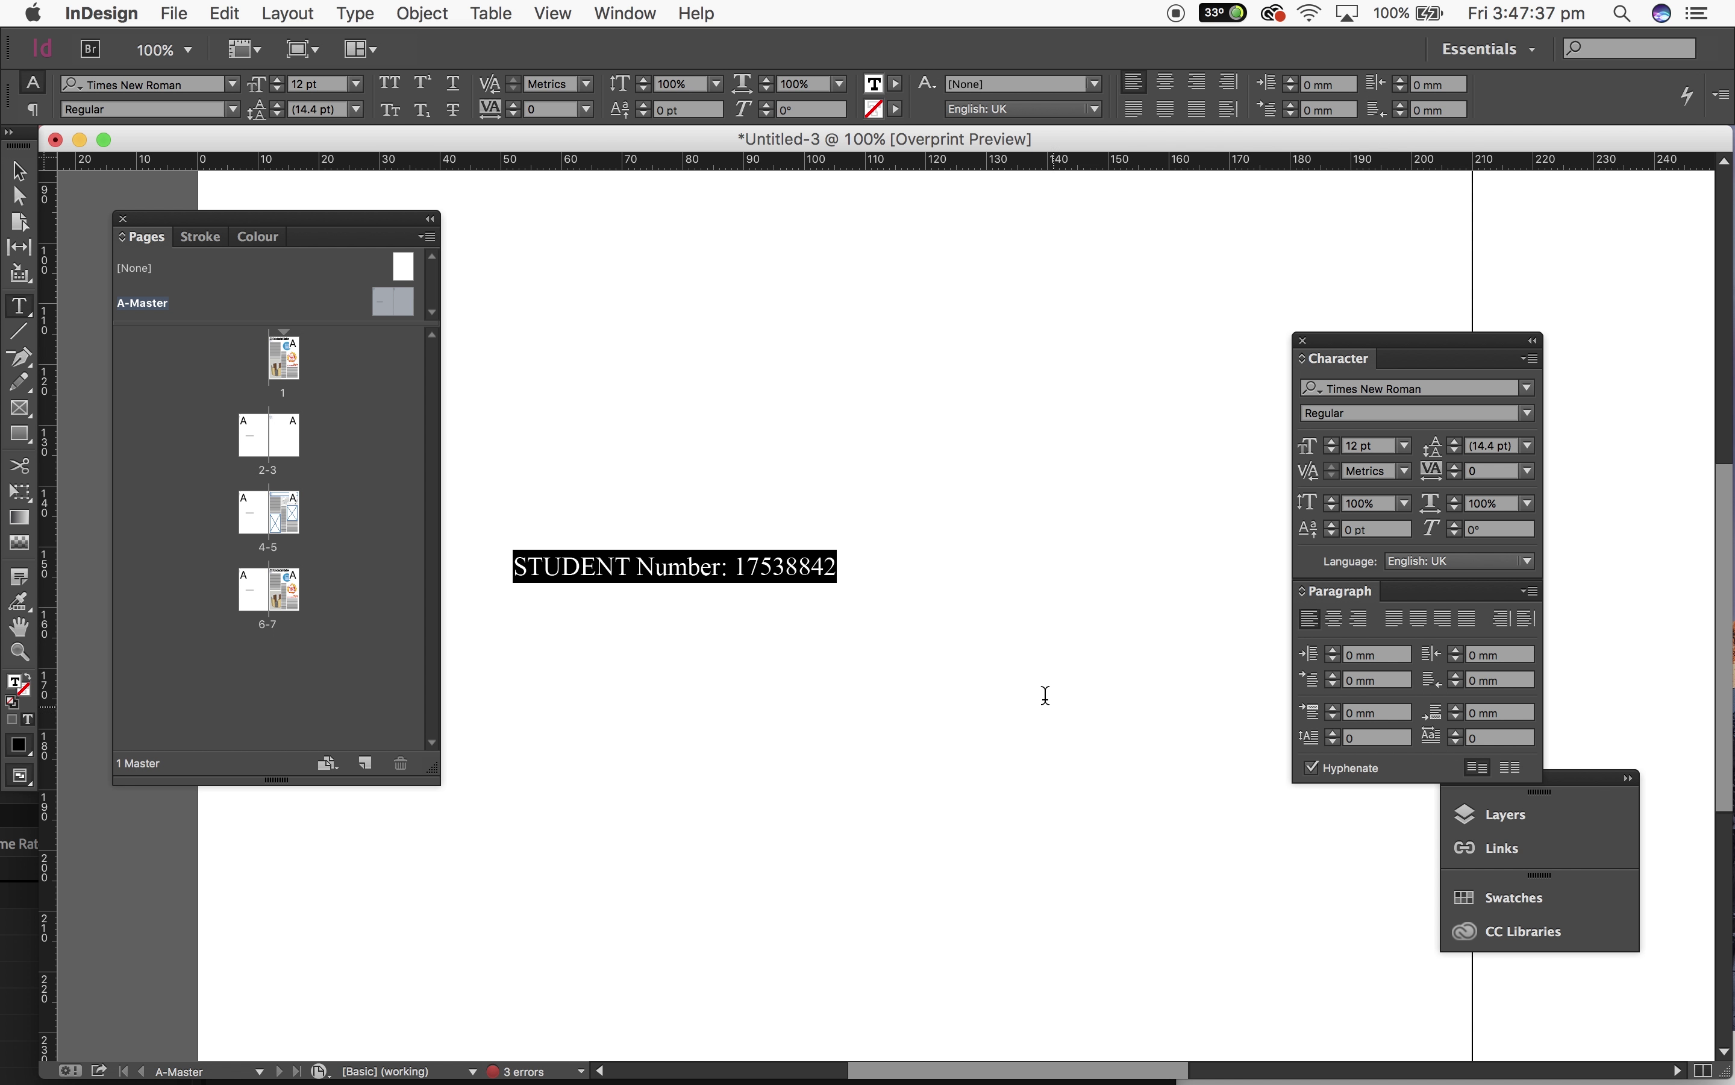
{"action": "key", "text": "super+minus"}
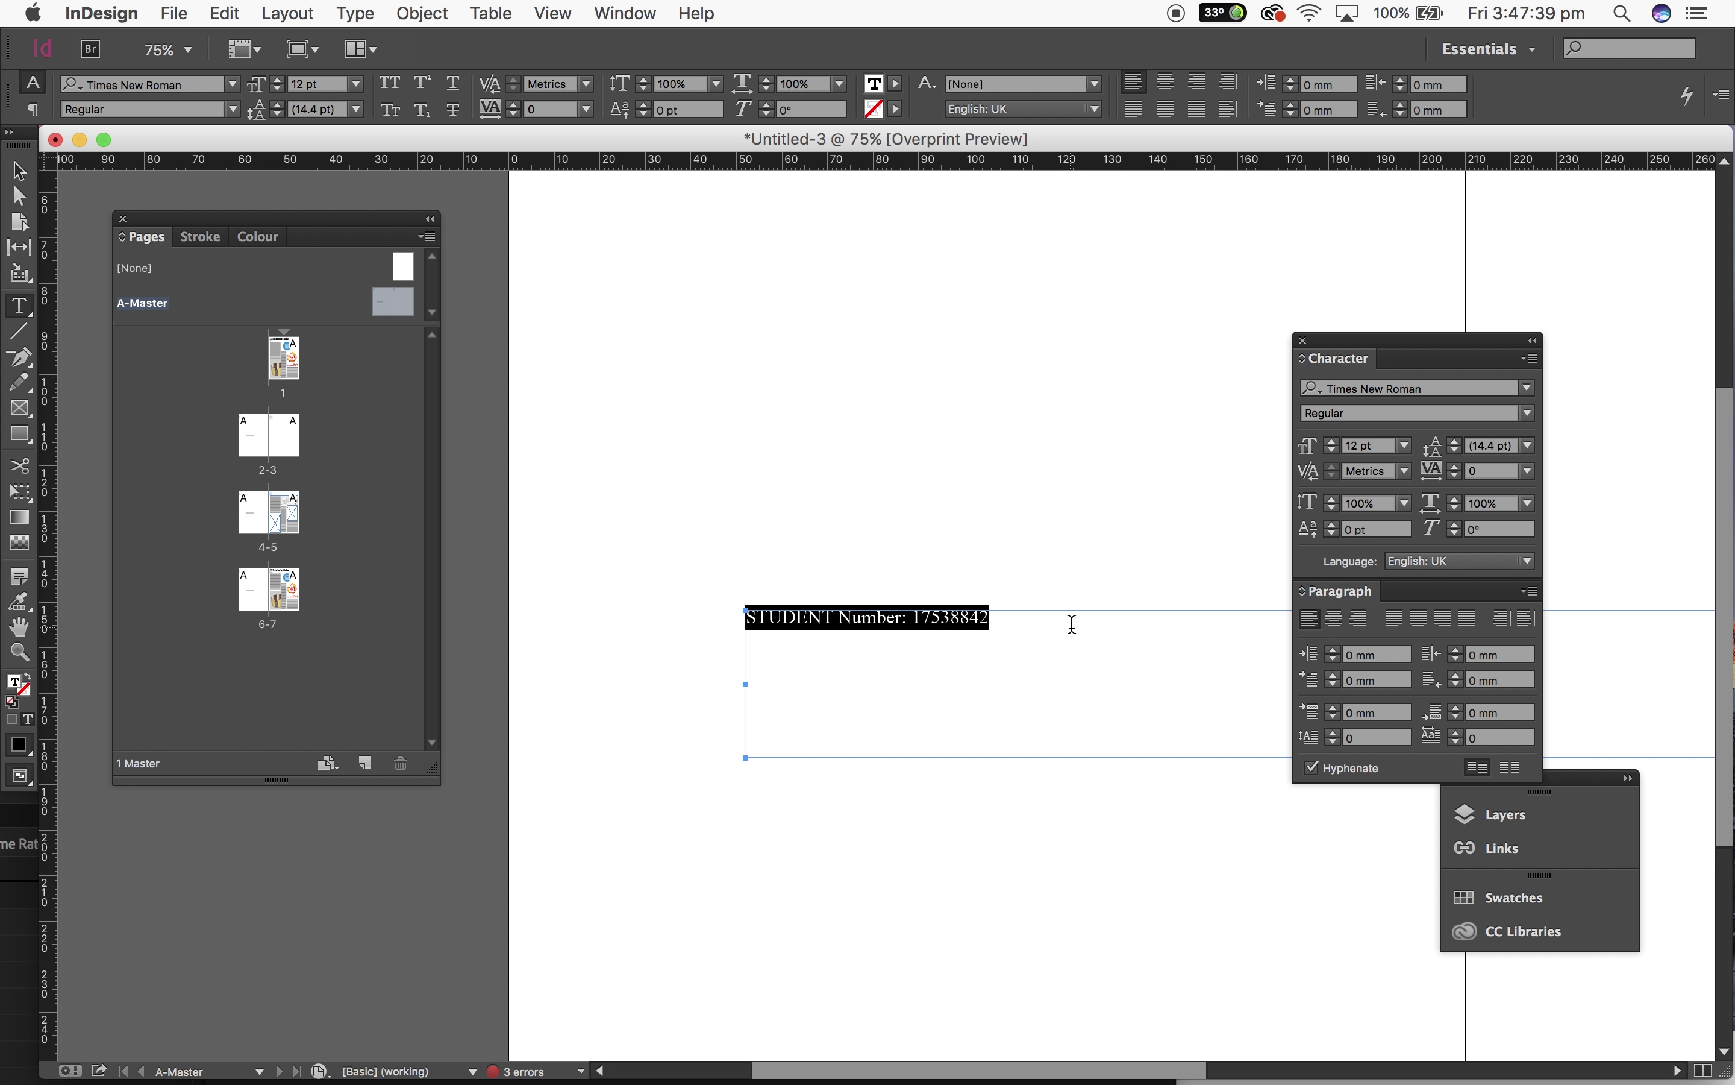
{"action": "scroll", "coordinate": [1064, 619], "scroll_direction": "right", "scroll_amount": 5}
{"action": "key", "text": "Escape"}
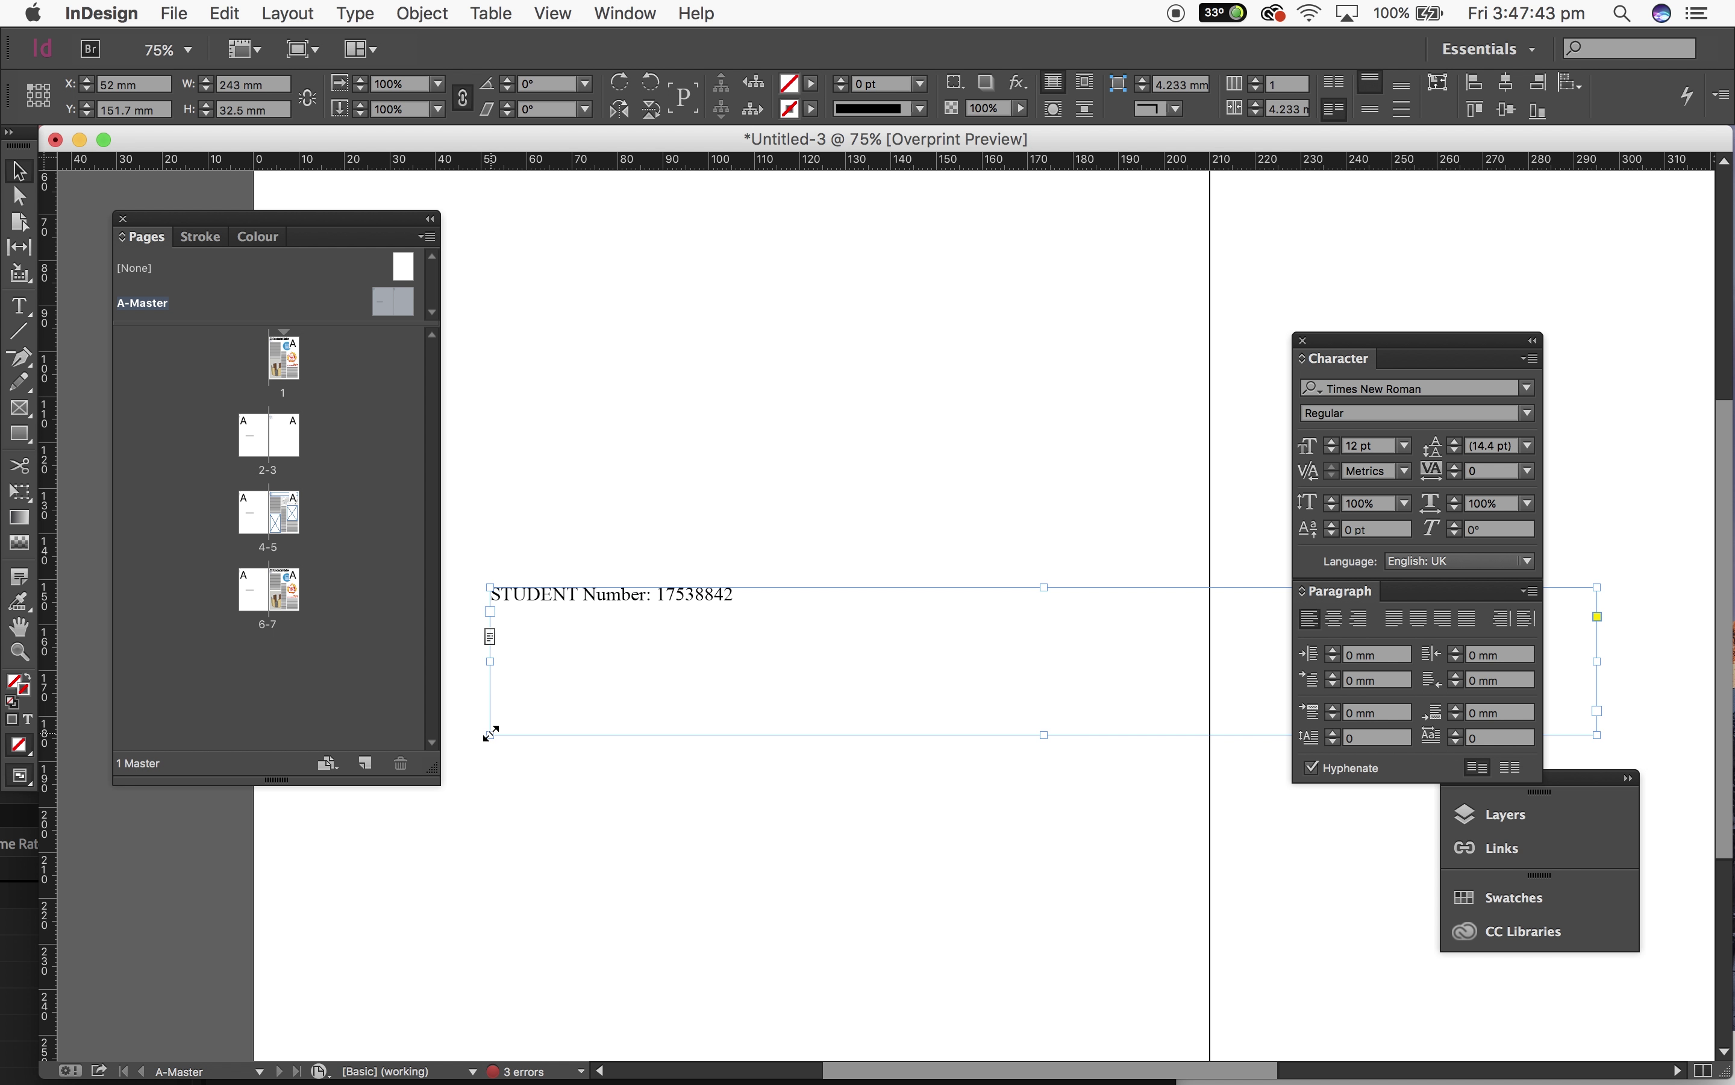
{"action": "left_click_drag", "start_coordinate": [490, 731], "coordinate": [1355, 602]}
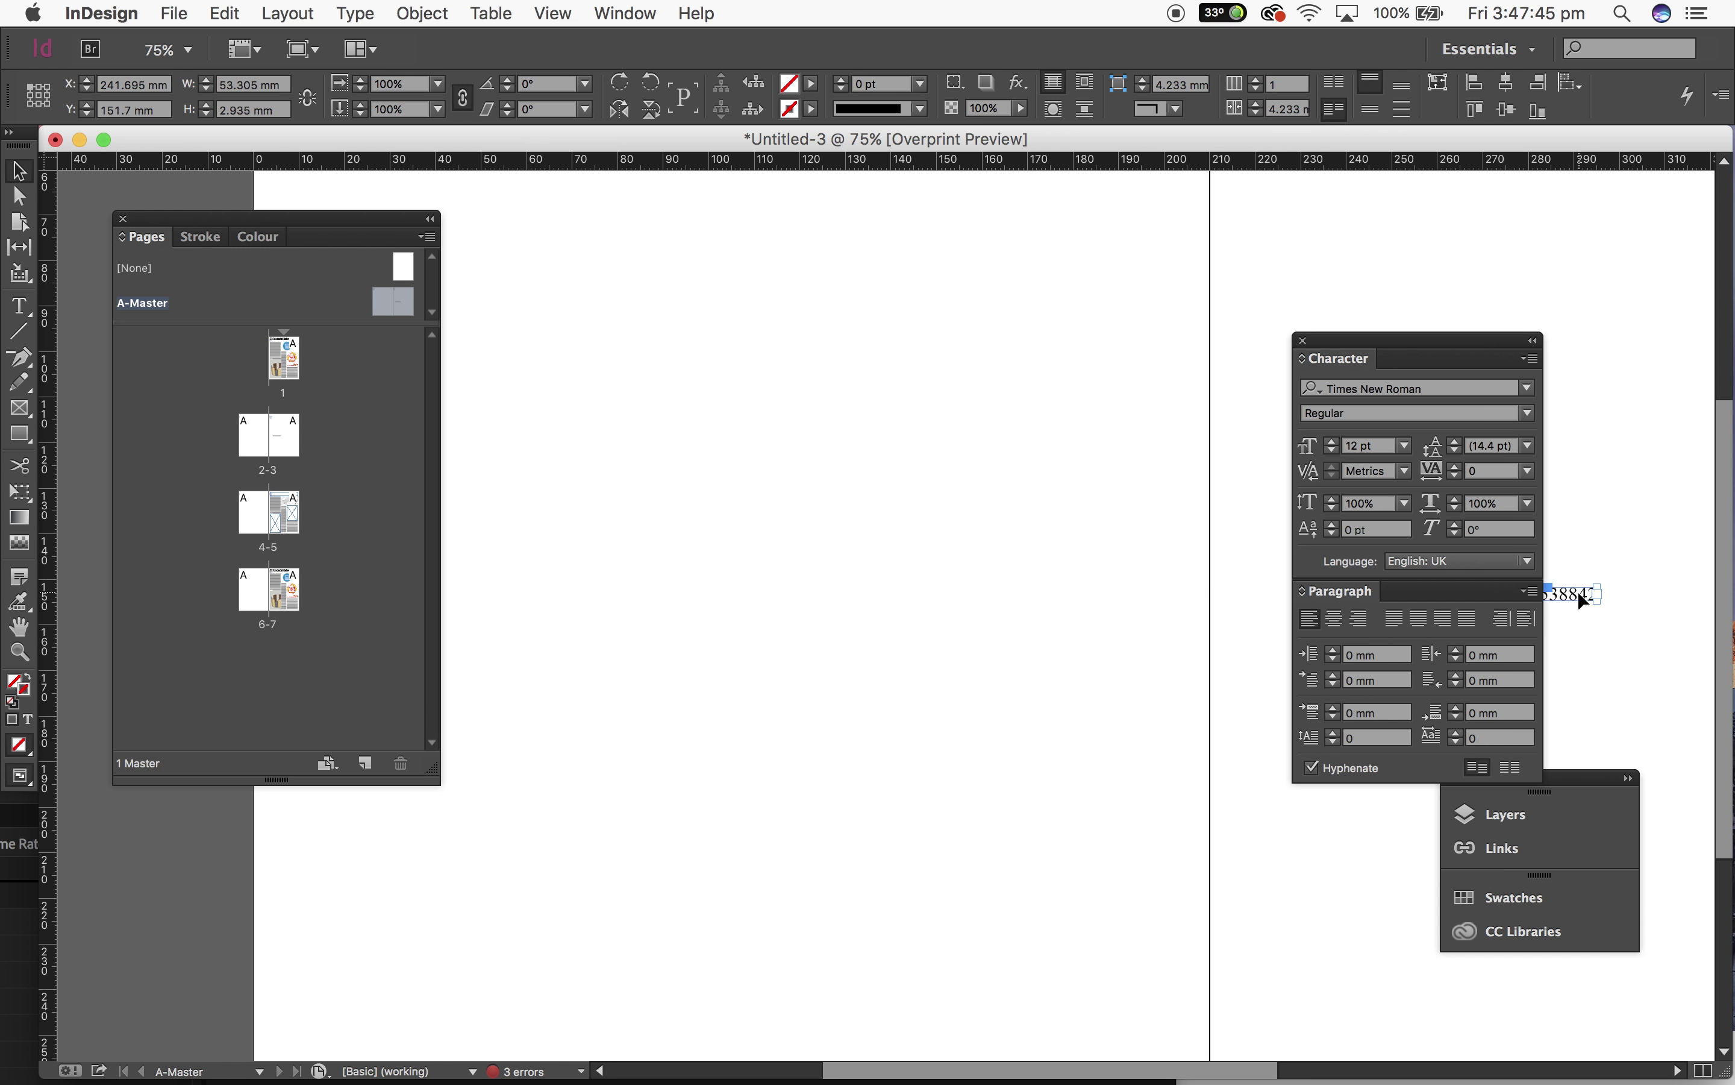
{"action": "left_click_drag", "start_coordinate": [1581, 599], "coordinate": [732, 556]}
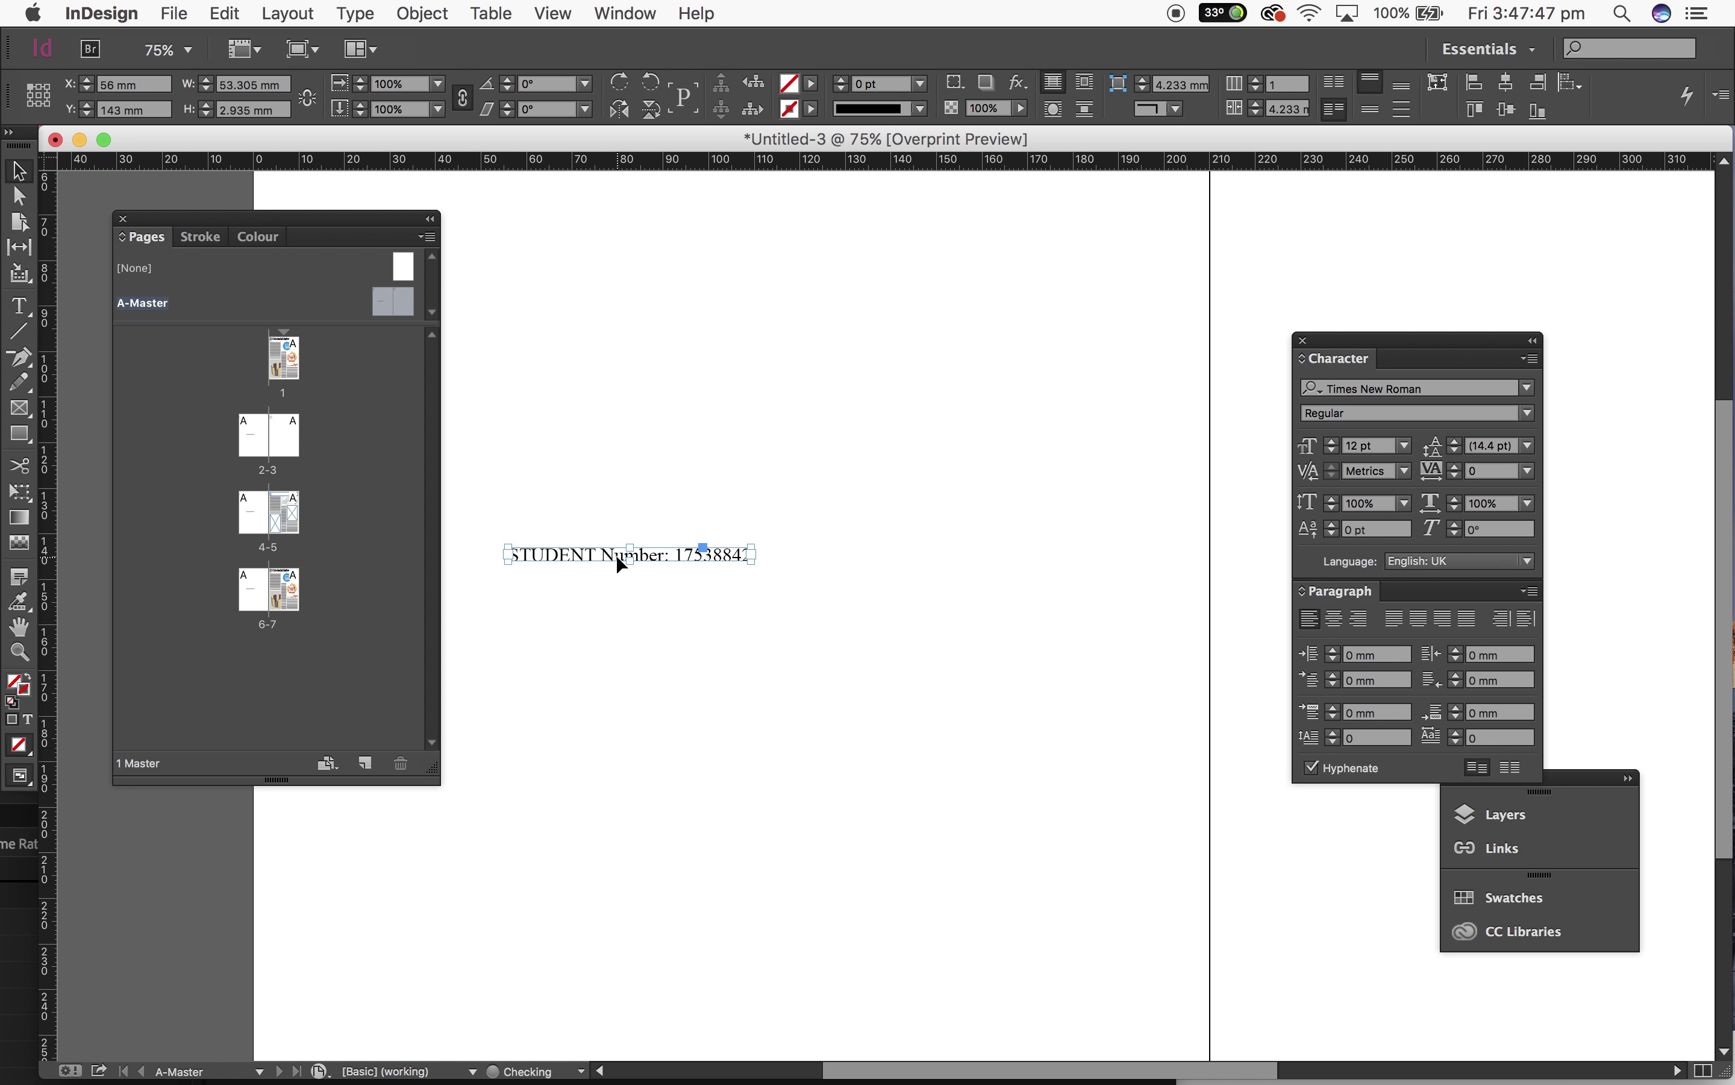
{"action": "key", "text": "super+z"}
{"action": "key", "text": "super+z"}
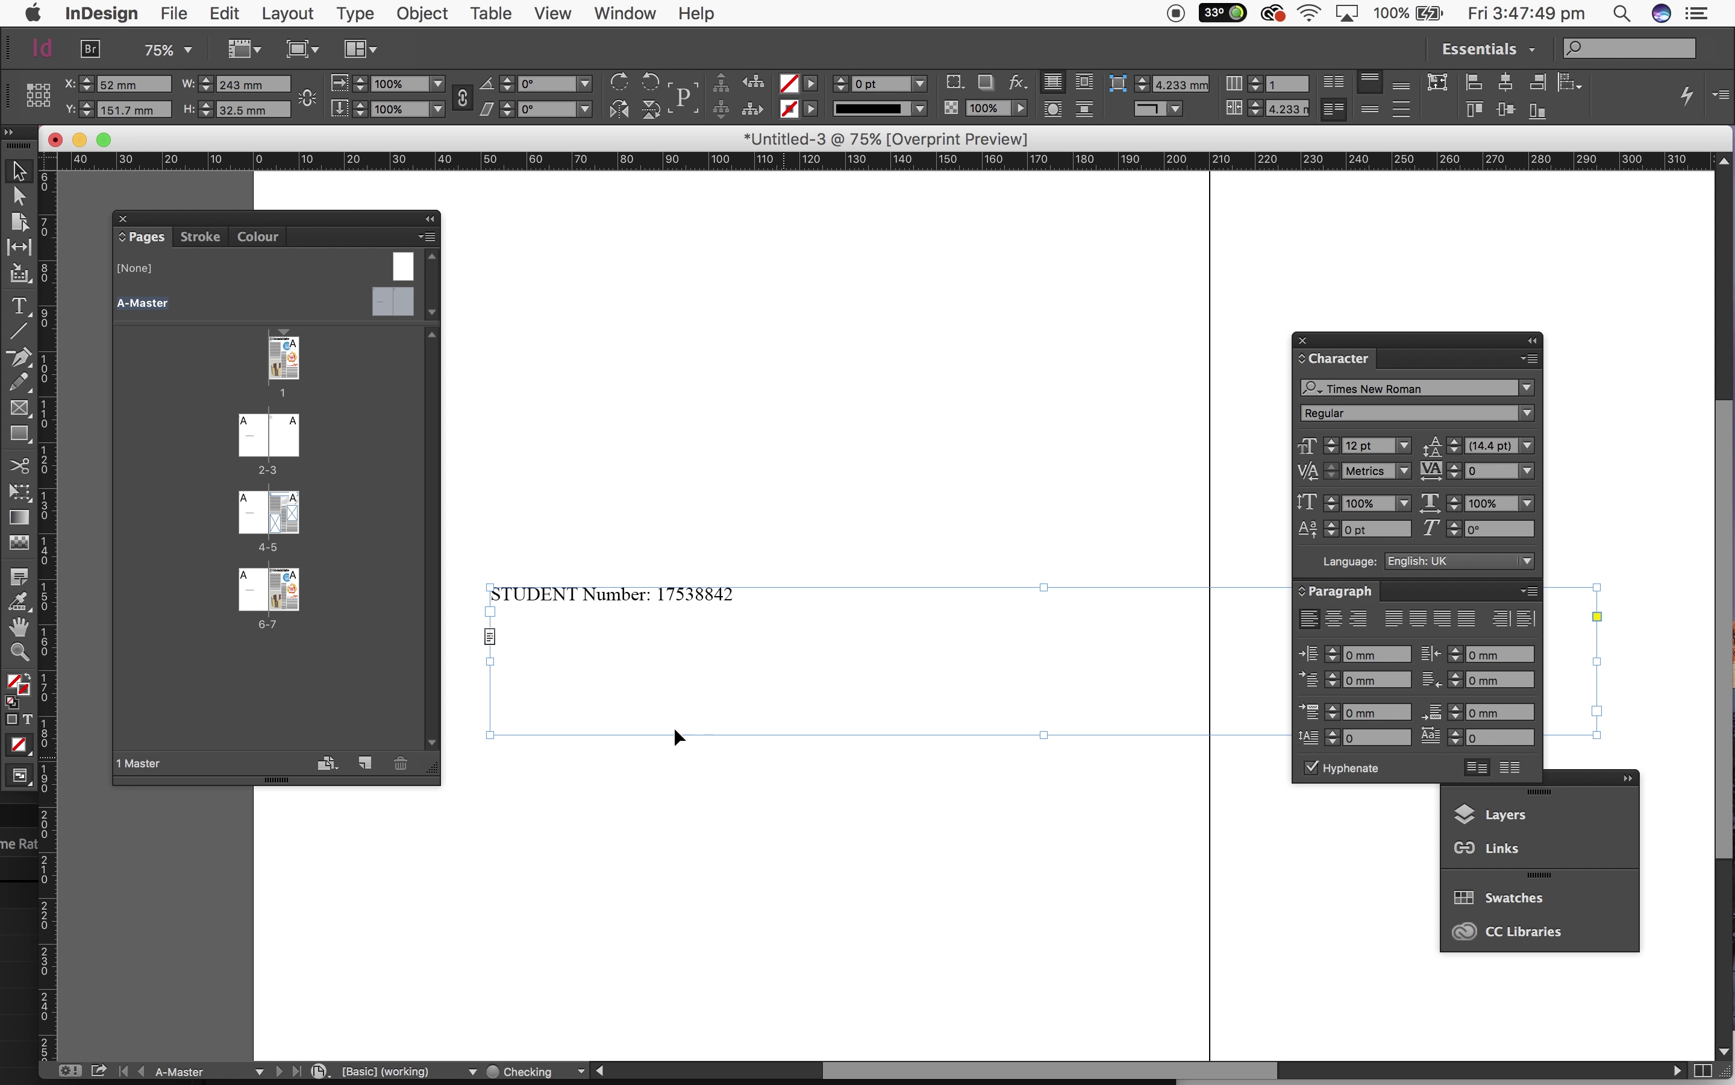
Step: Fit the student number frame to its text, about 53.3 by 2.9 mm, and move it to the middle of the left master page
{"action": "left_click", "coordinate": [491, 733]}
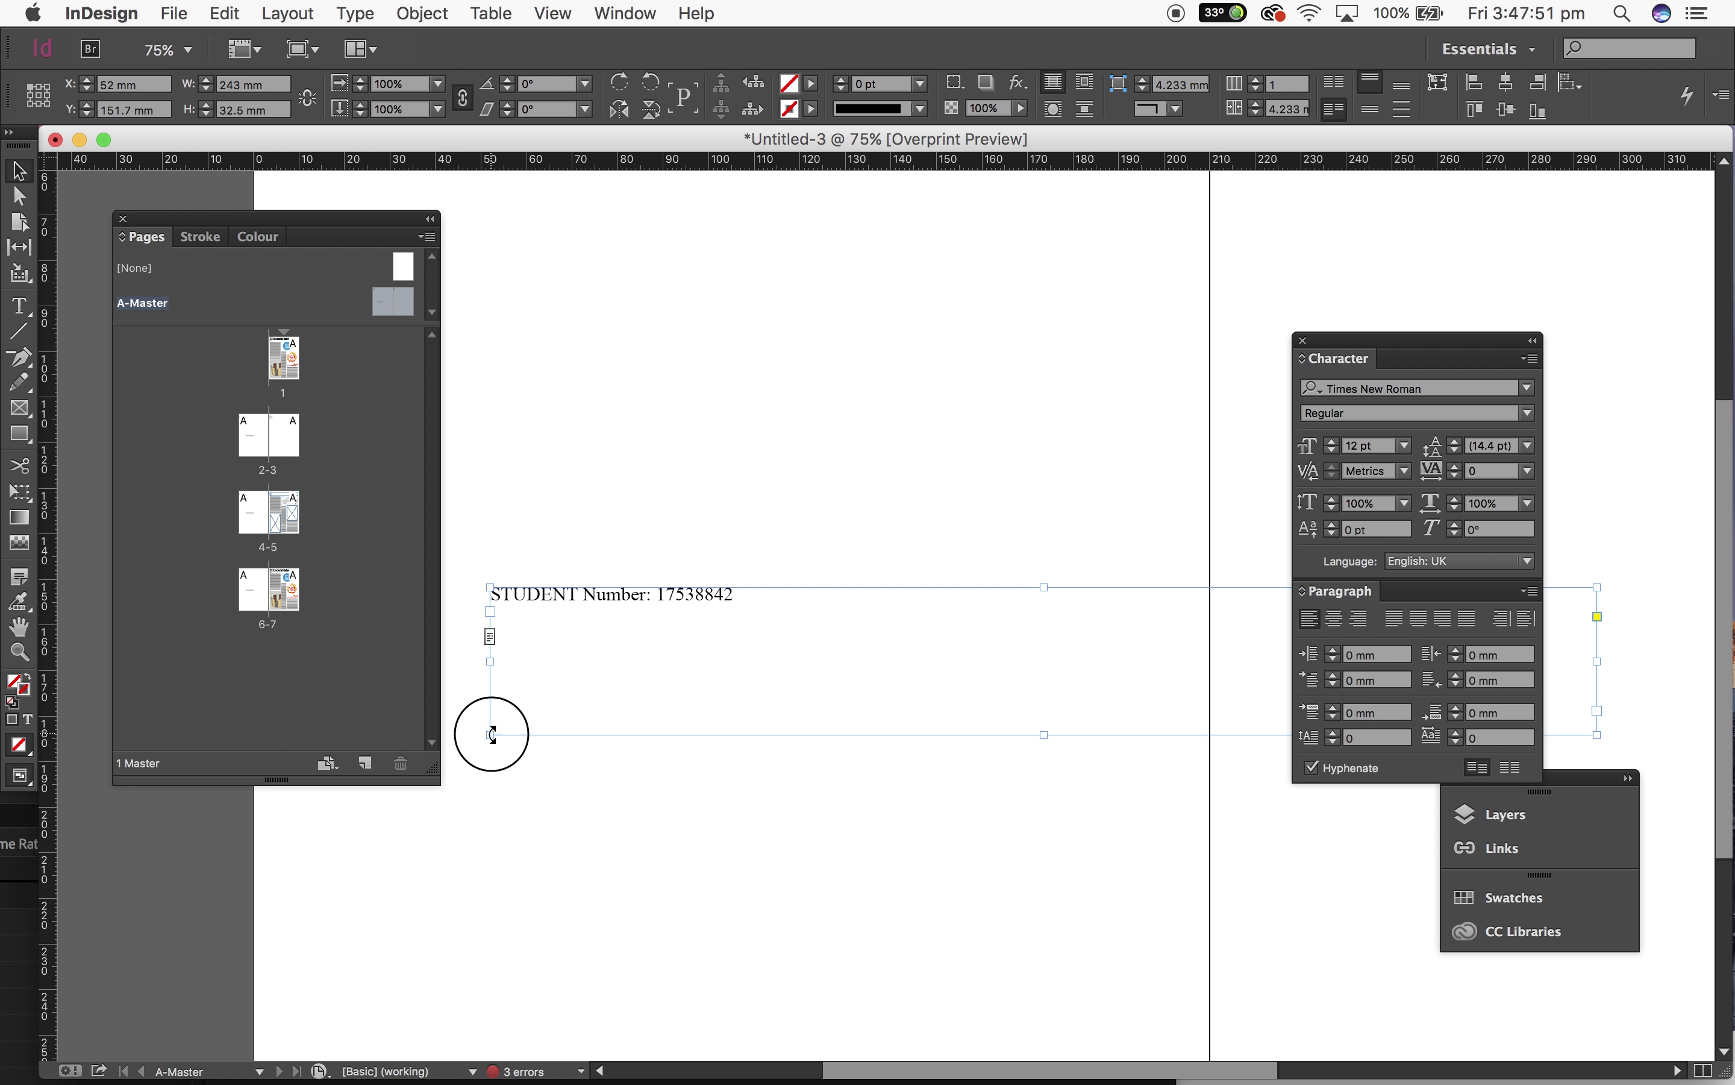
{"action": "key", "text": "super+z"}
{"action": "left_click_drag", "start_coordinate": [1593, 599], "coordinate": [905, 692]}
{"action": "left_click", "coordinate": [1081, 716]}
{"action": "scroll", "coordinate": [1083, 720], "scroll_direction": "down", "scroll_amount": 5}
{"action": "scroll", "coordinate": [1083, 720], "scroll_direction": "right", "scroll_amount": 2}
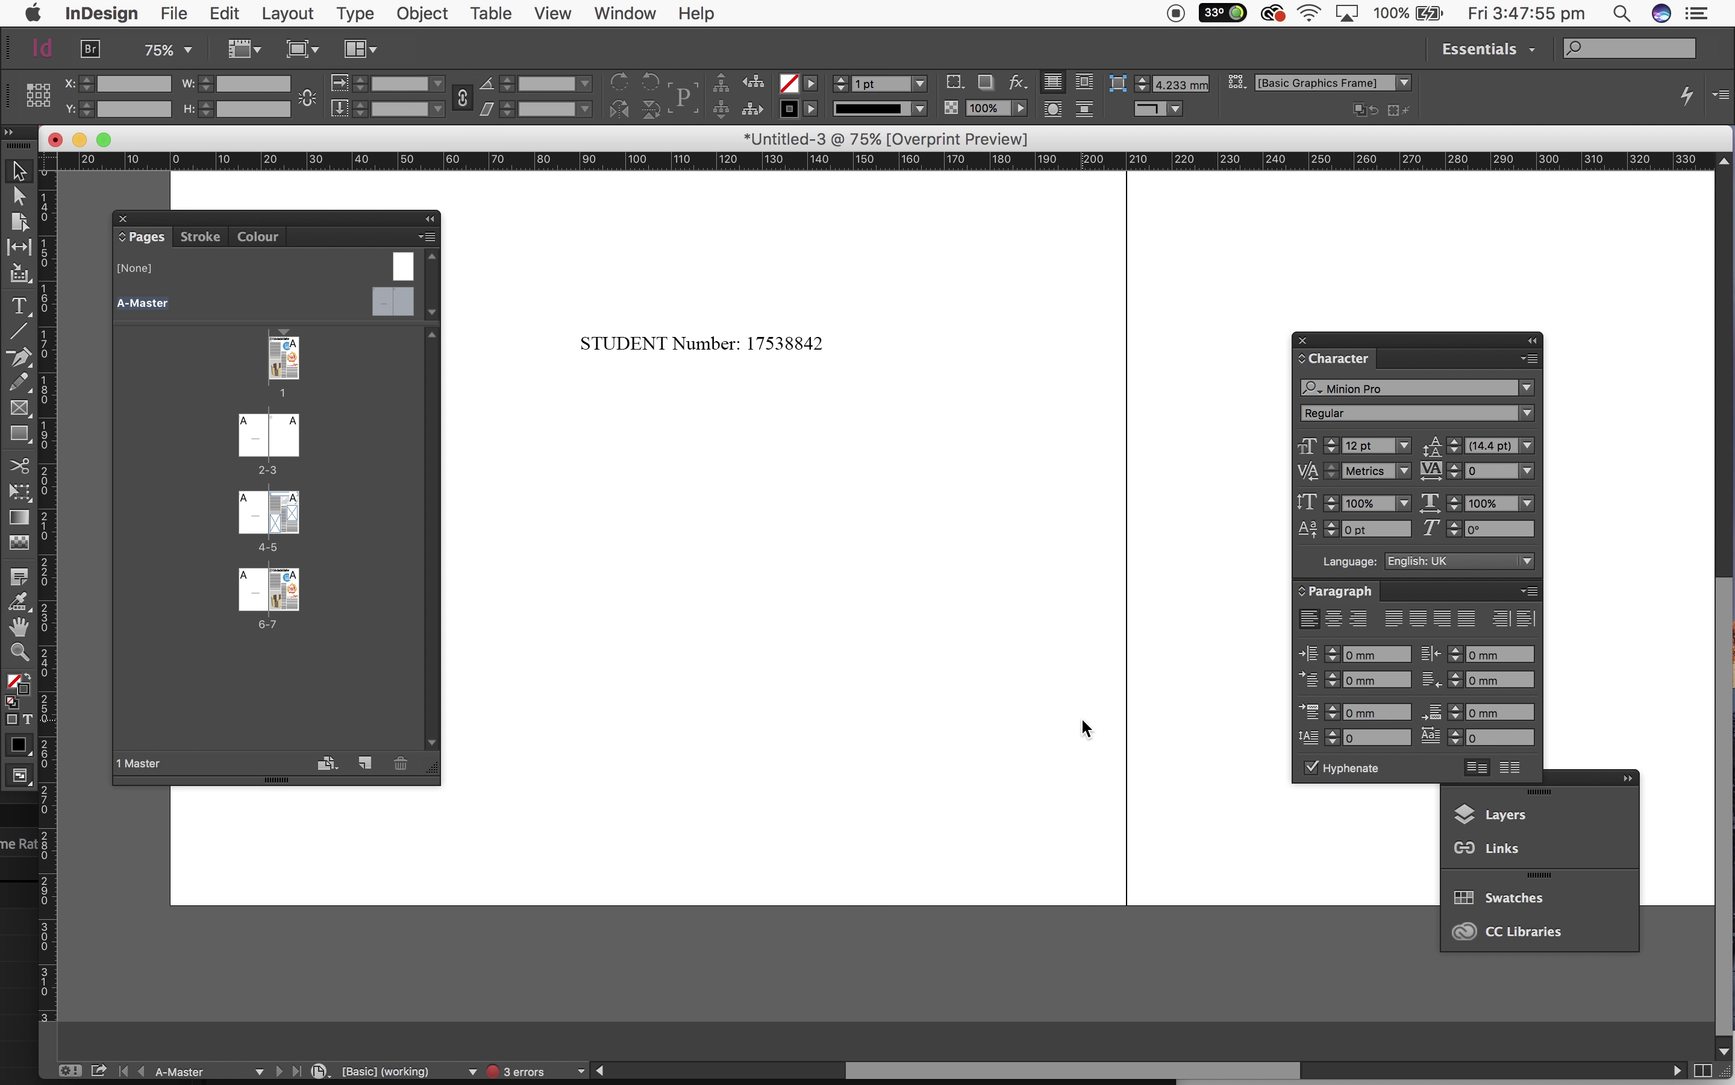
Step: Move the student number line into the bottom-left corner of the left master page, at about X 5 mm, Y 287.5 mm
{"action": "left_click_drag", "start_coordinate": [766, 351], "coordinate": [378, 884]}
{"action": "left_click", "coordinate": [702, 888]}
{"action": "scroll", "coordinate": [701, 879], "scroll_direction": "left", "scroll_amount": 5}
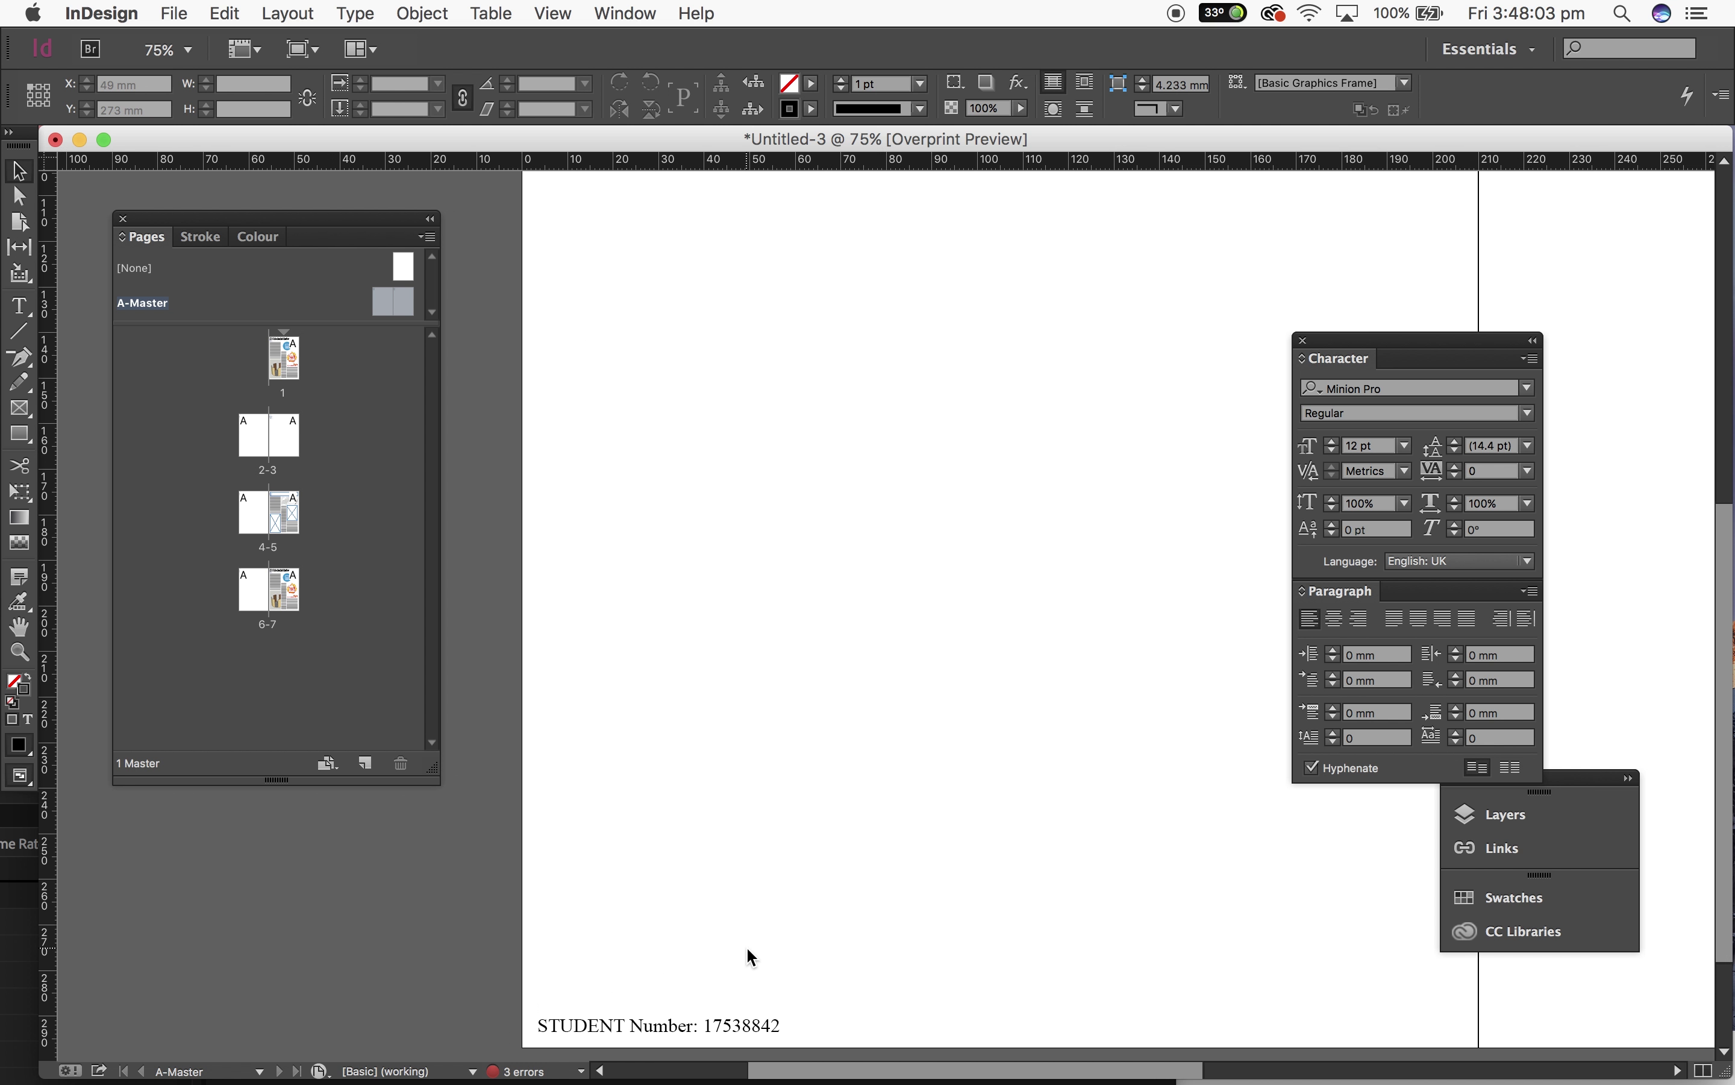
{"action": "key", "text": "super+minus"}
{"action": "key", "text": "super+minus"}
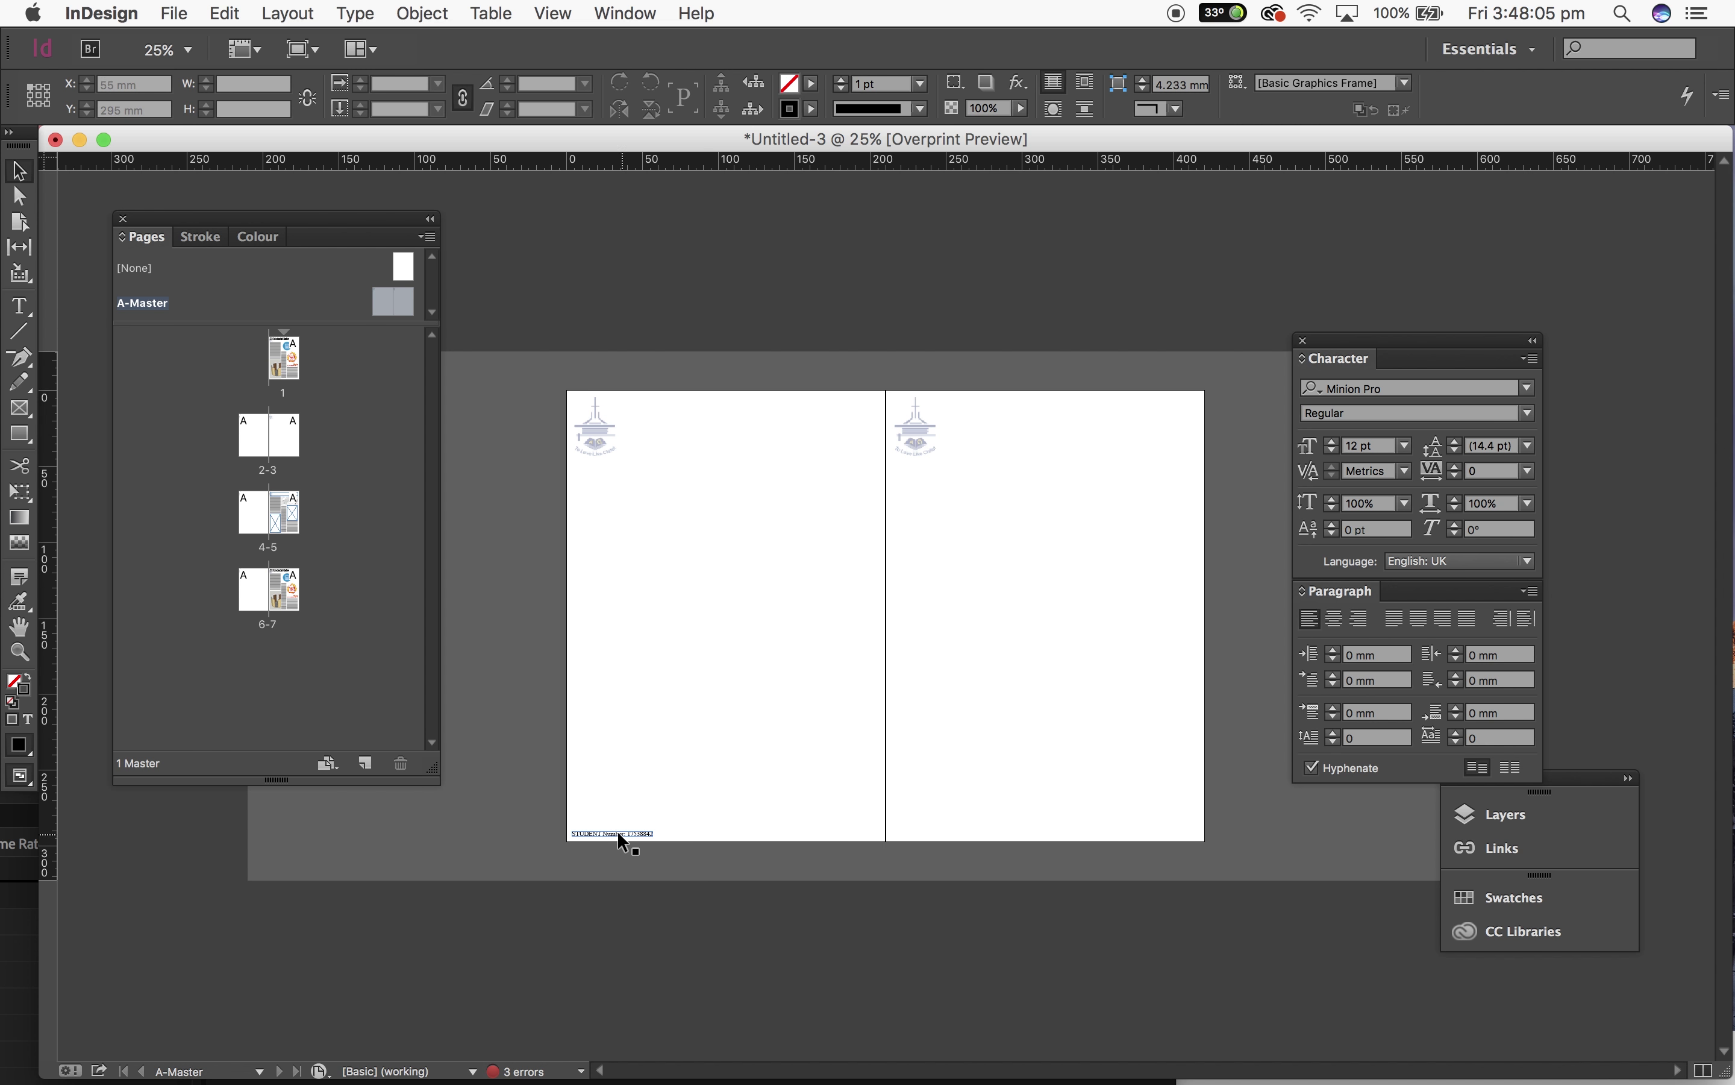
{"action": "left_click_drag", "start_coordinate": [617, 829], "coordinate": [619, 825]}
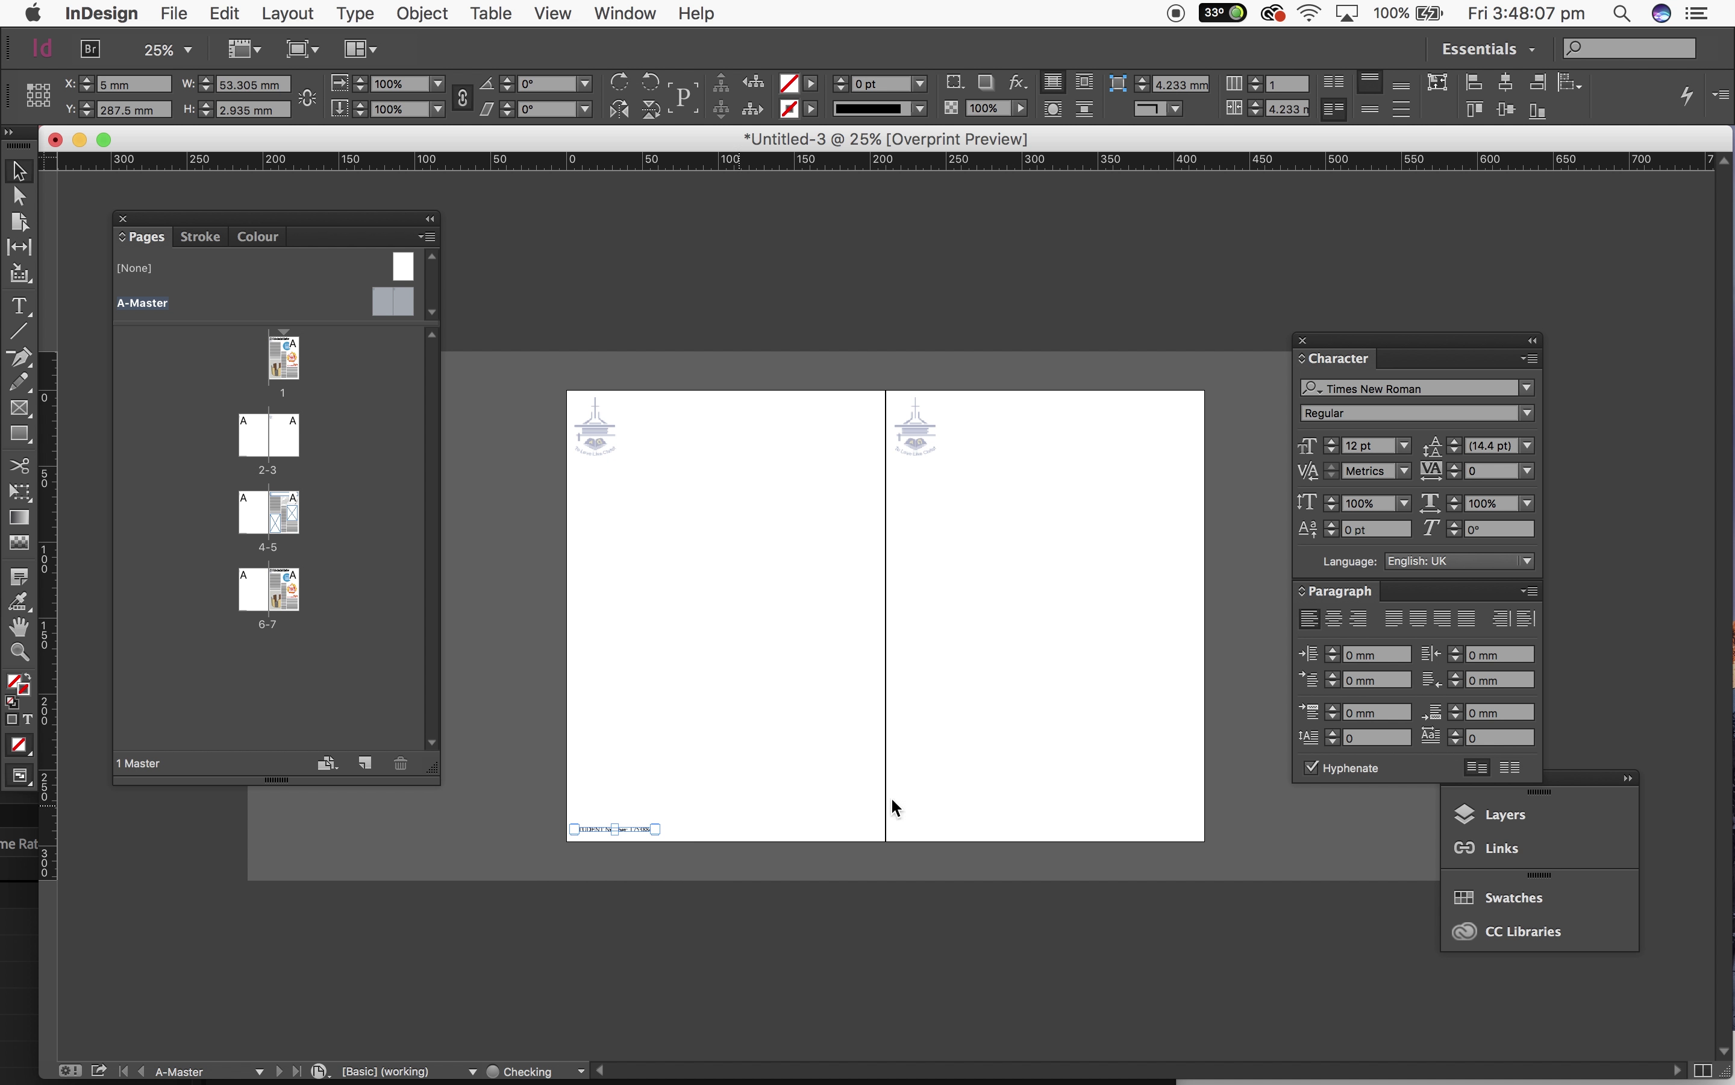
Step: Lower the opacity of the student number line to 64%
{"action": "left_click", "coordinate": [1022, 108]}
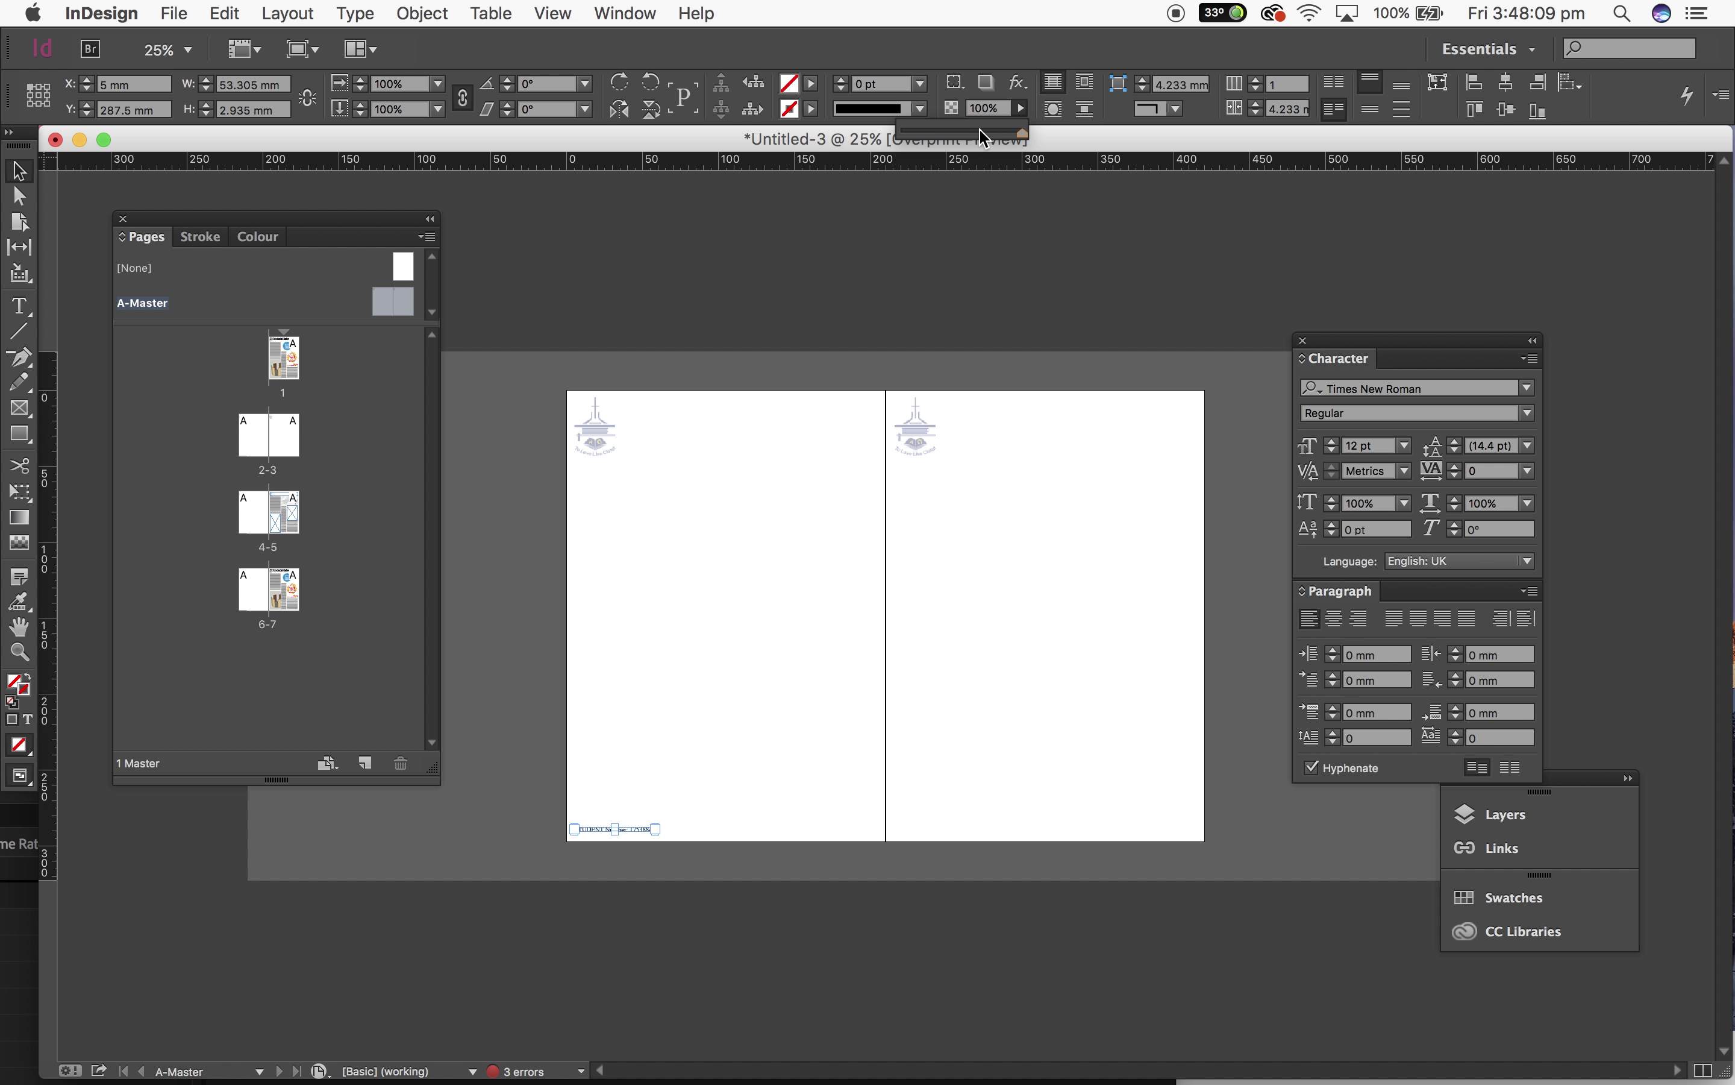
{"action": "left_click", "coordinate": [977, 132]}
{"action": "left_click", "coordinate": [910, 639]}
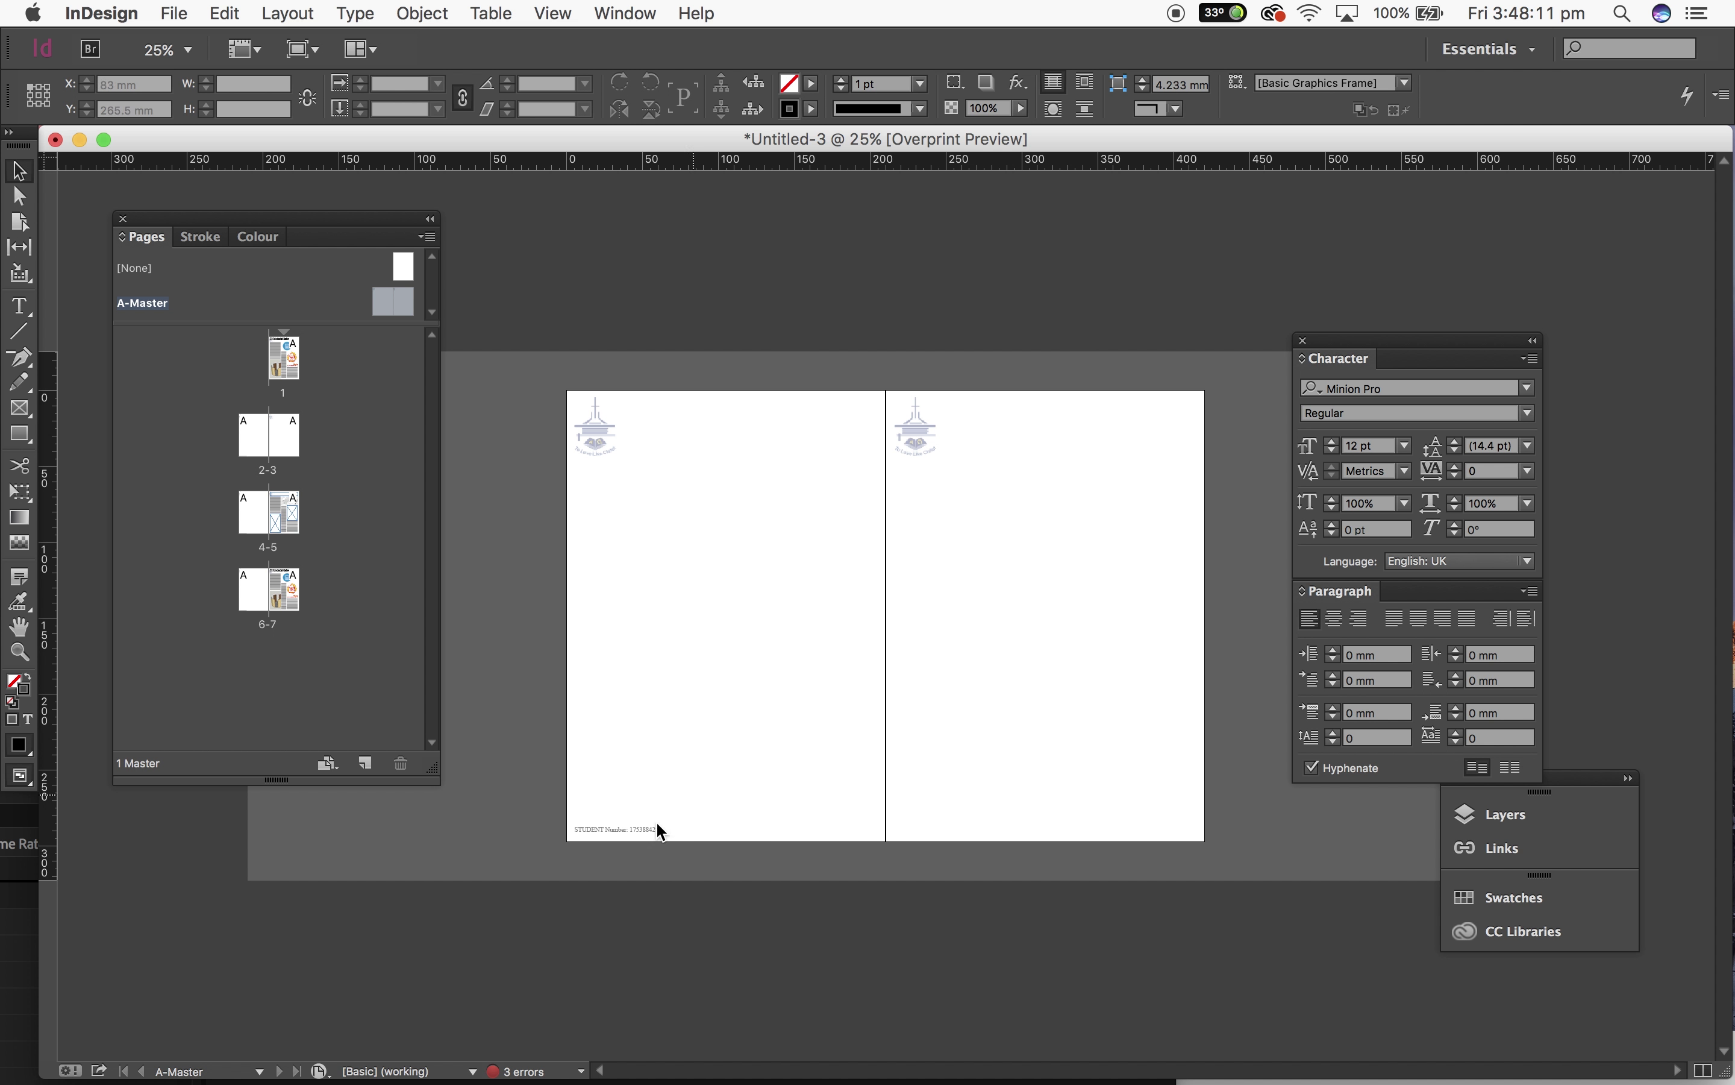
Step: Duplicate the student number line to the left master page's bottom-right corner and replace the copy's text with "NAME OF PROJECT"
{"action": "left_click_drag", "start_coordinate": [619, 826], "coordinate": [861, 826]}
{"action": "double_click", "coordinate": [862, 826]}
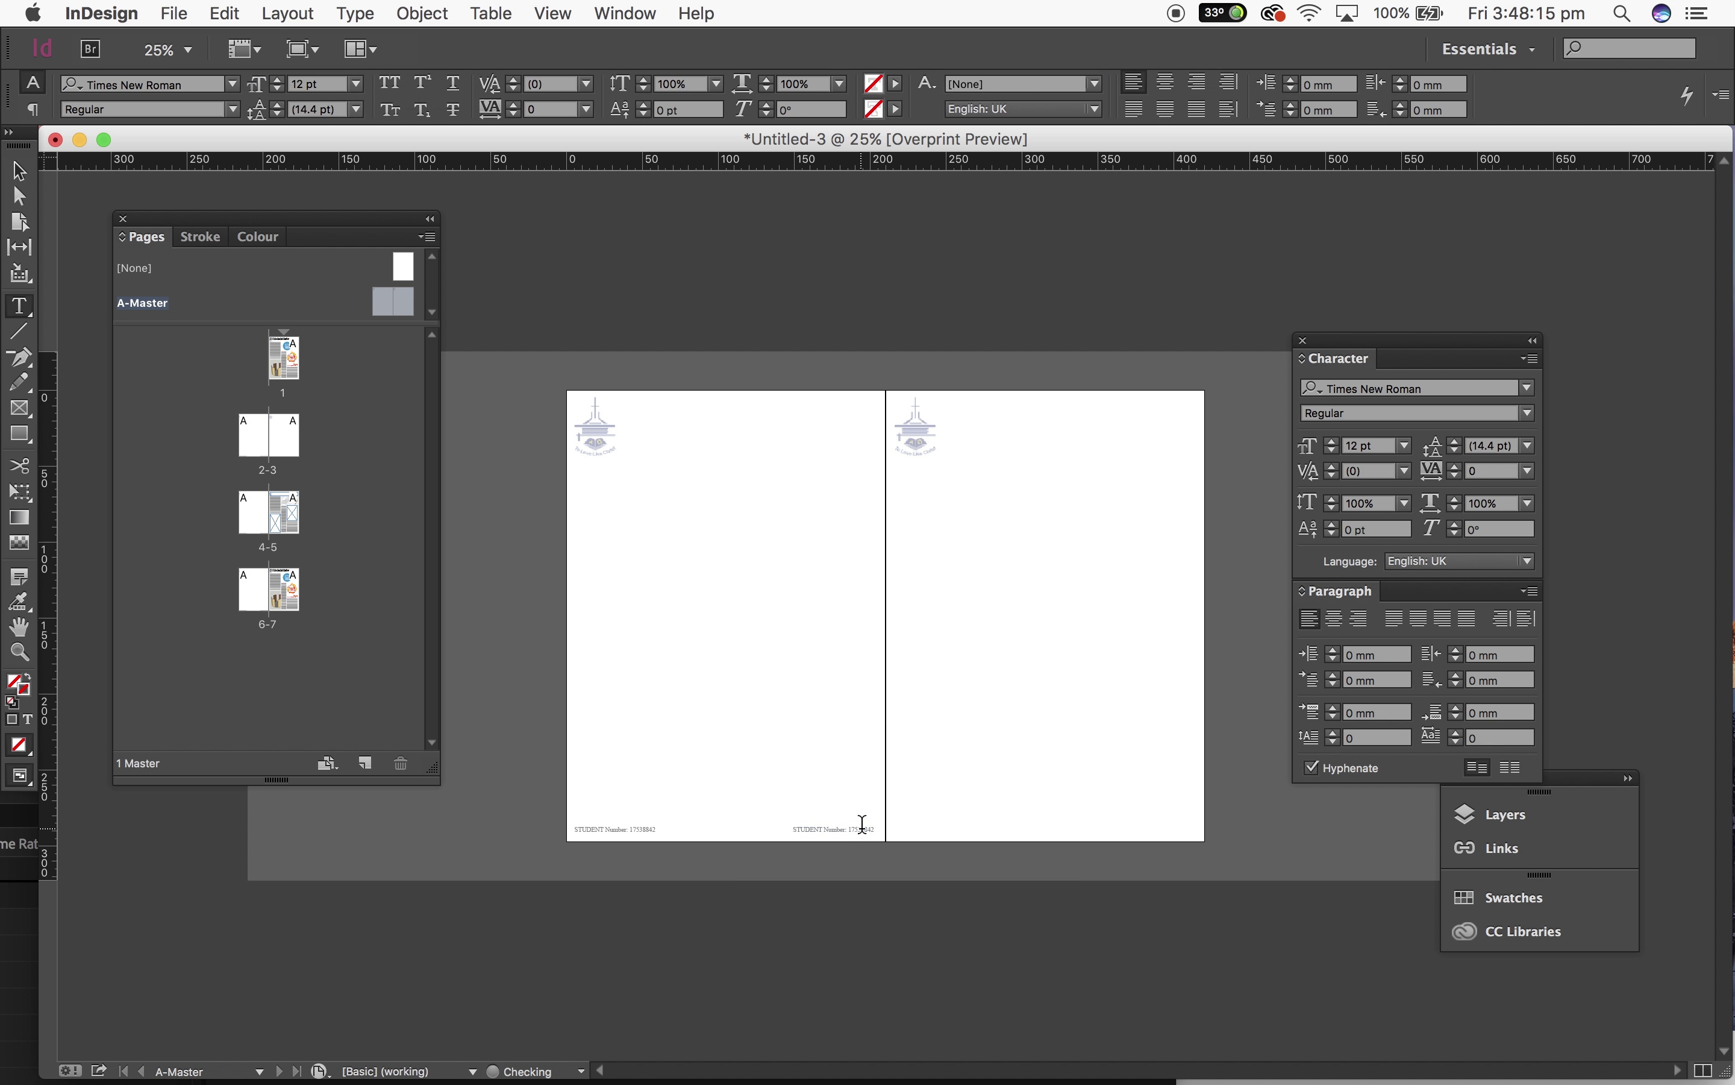
{"action": "key", "text": "super+a"}
{"action": "type", "text": "NAME OF"}
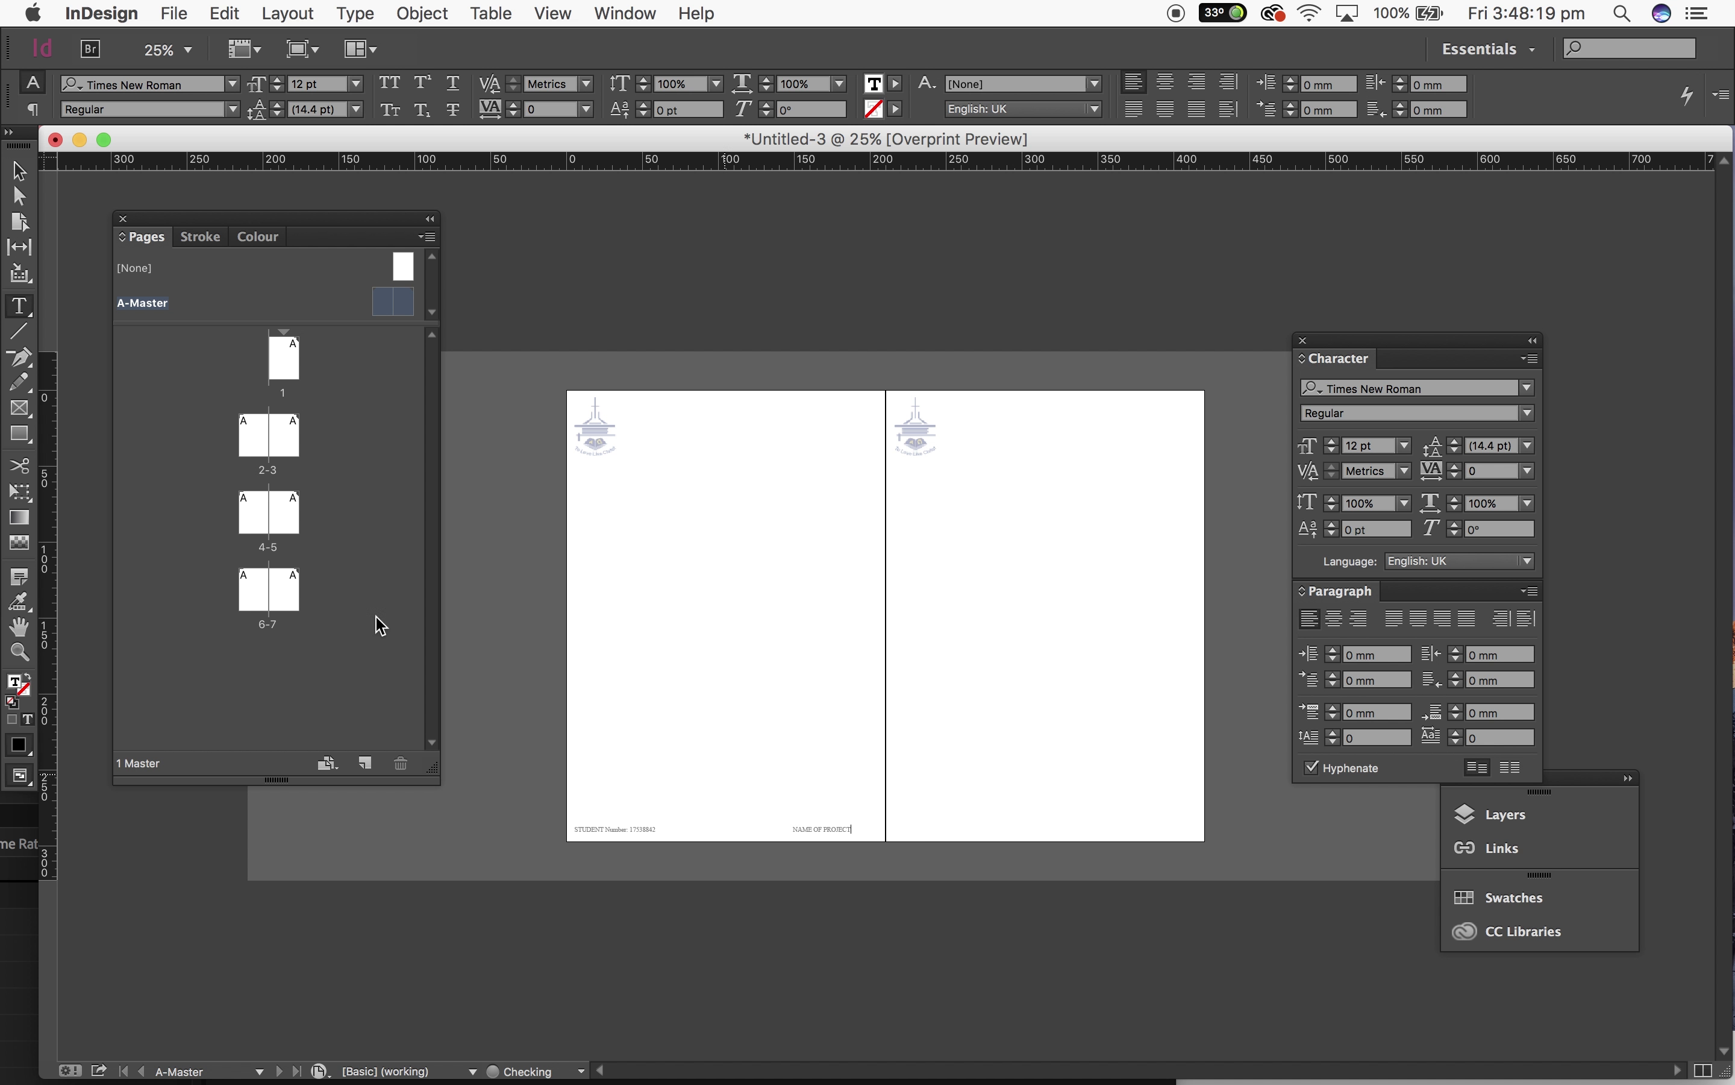
{"action": "left_click", "coordinate": [20, 171]}
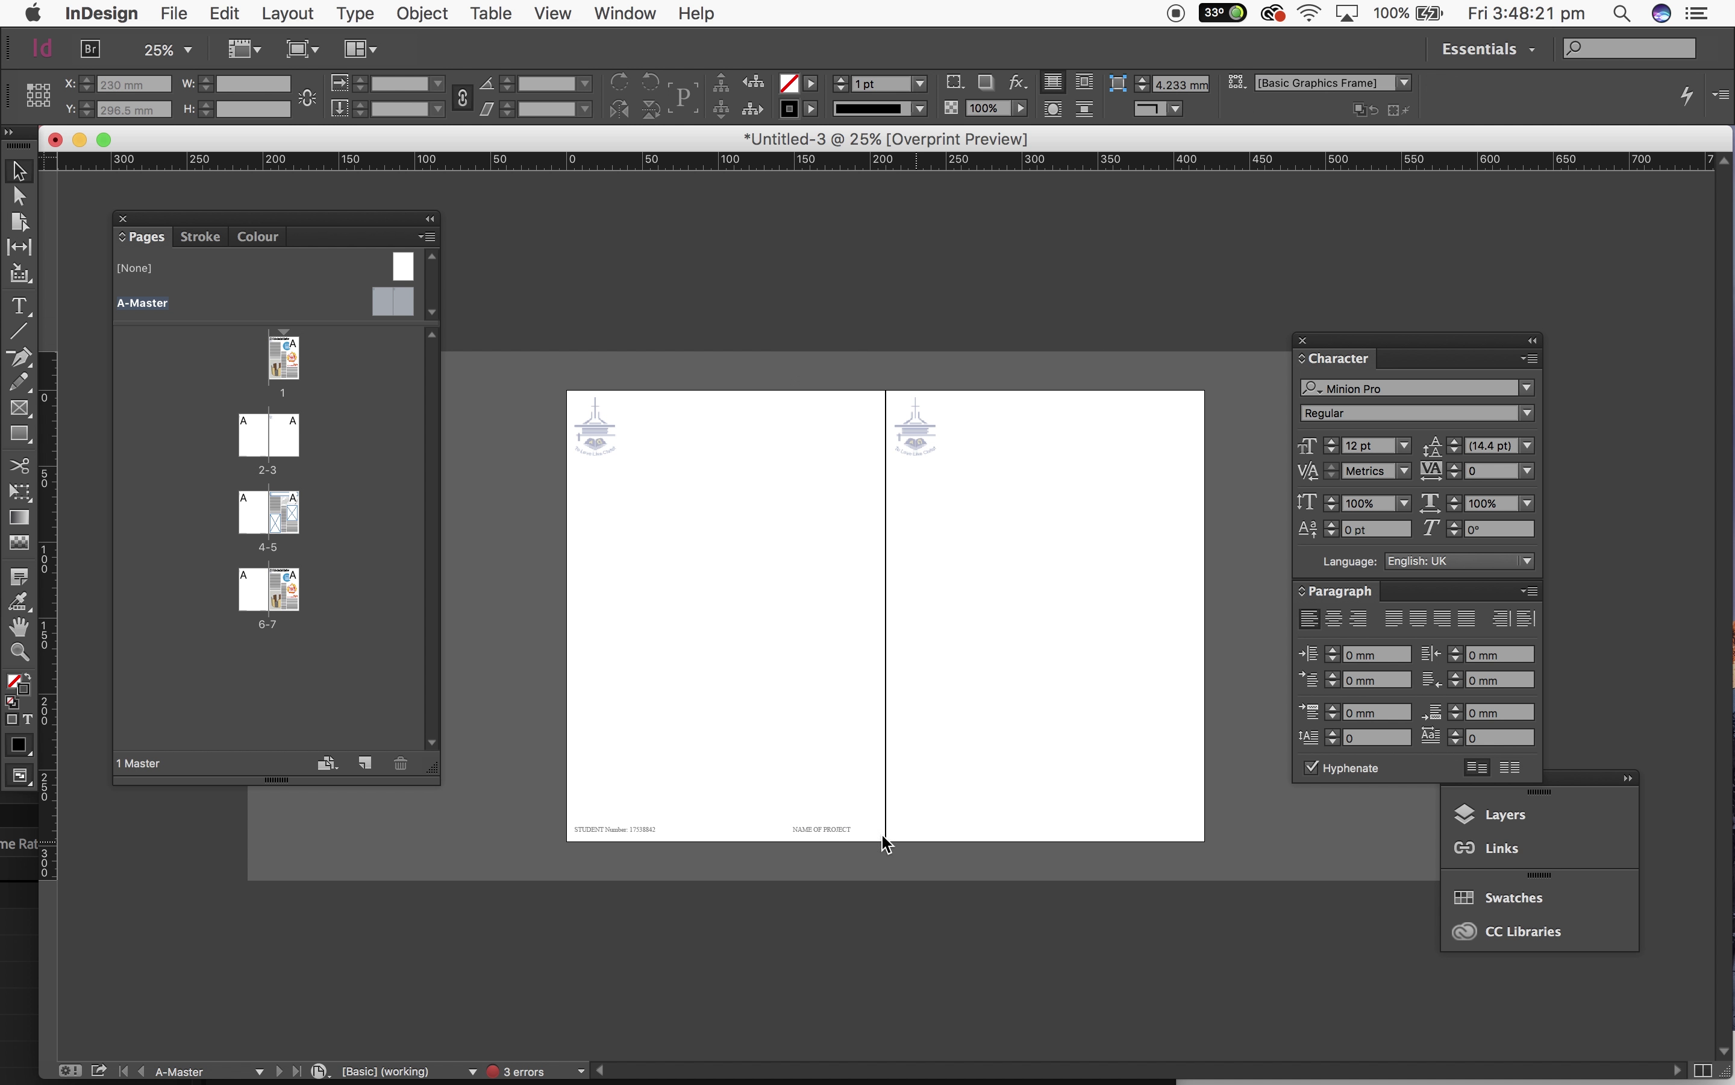
Step: Fit the project name frame to its text, about 37.8 by 2.9 mm, and align it to the right margin just below the bottom margin
{"action": "left_click_drag", "start_coordinate": [826, 827], "coordinate": [841, 828]}
{"action": "left_click_drag", "start_coordinate": [828, 835], "coordinate": [829, 836]}
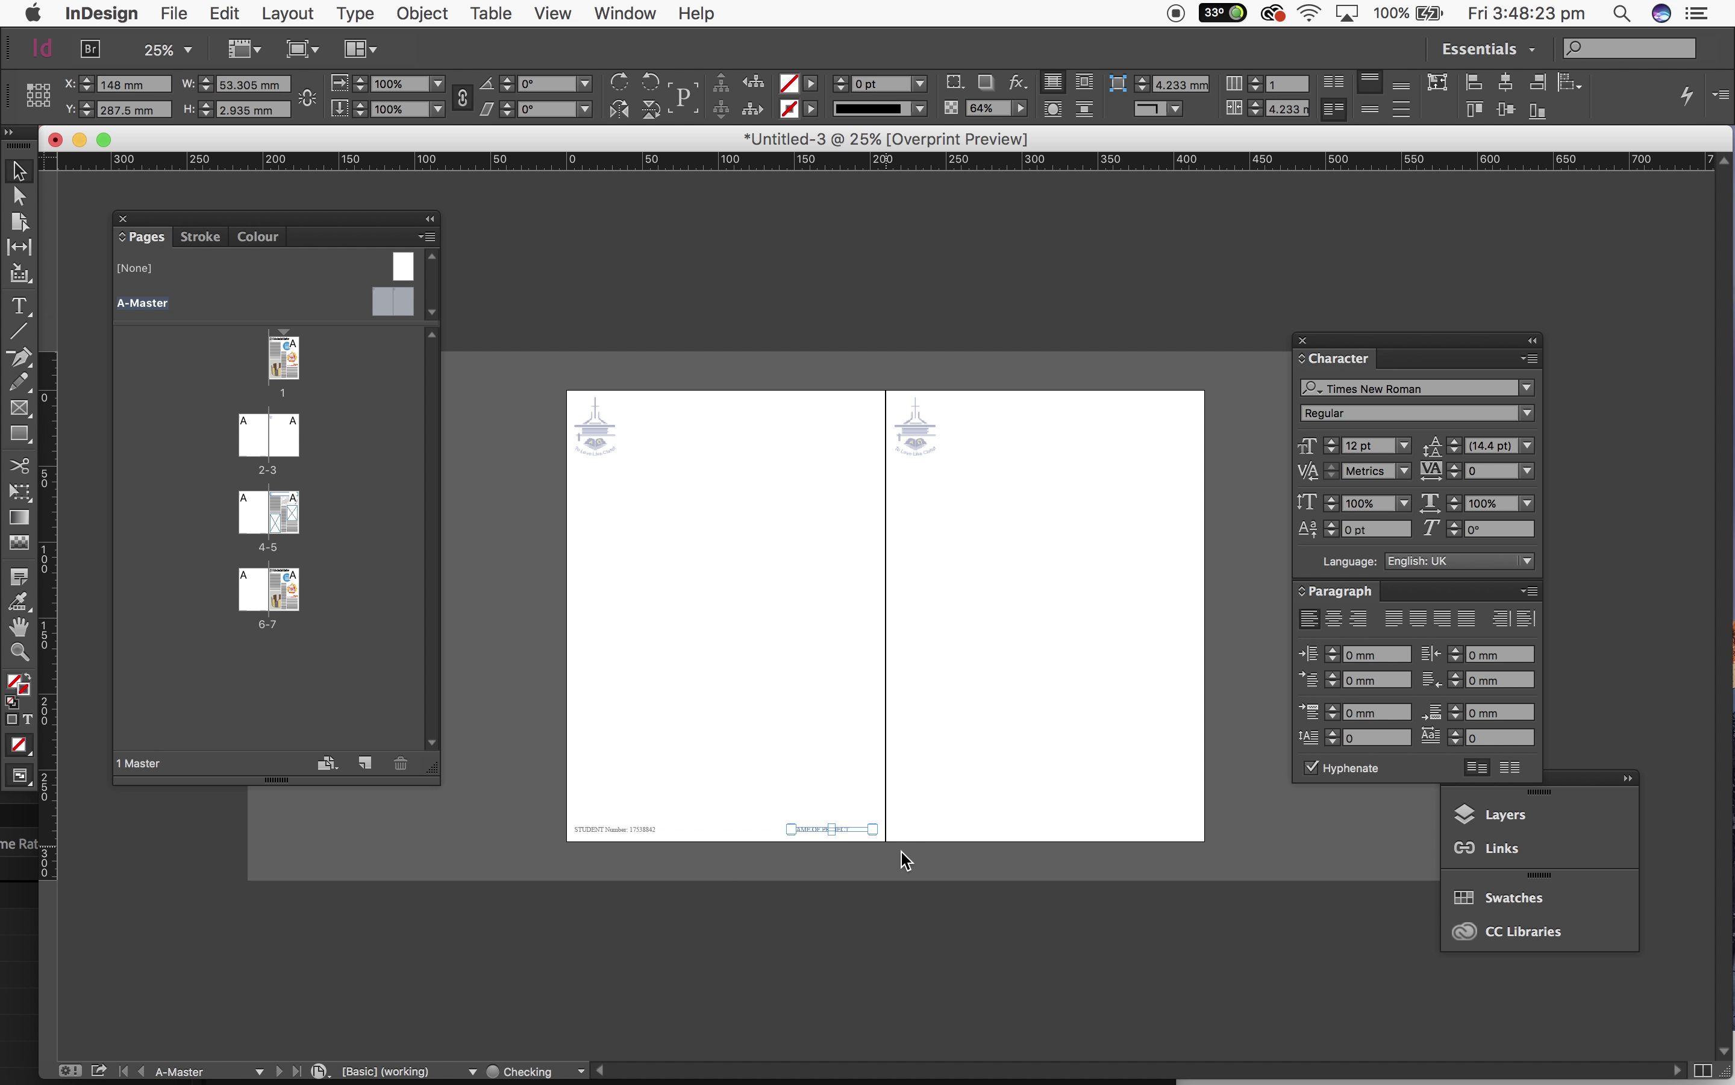
{"action": "key", "text": "super+1"}
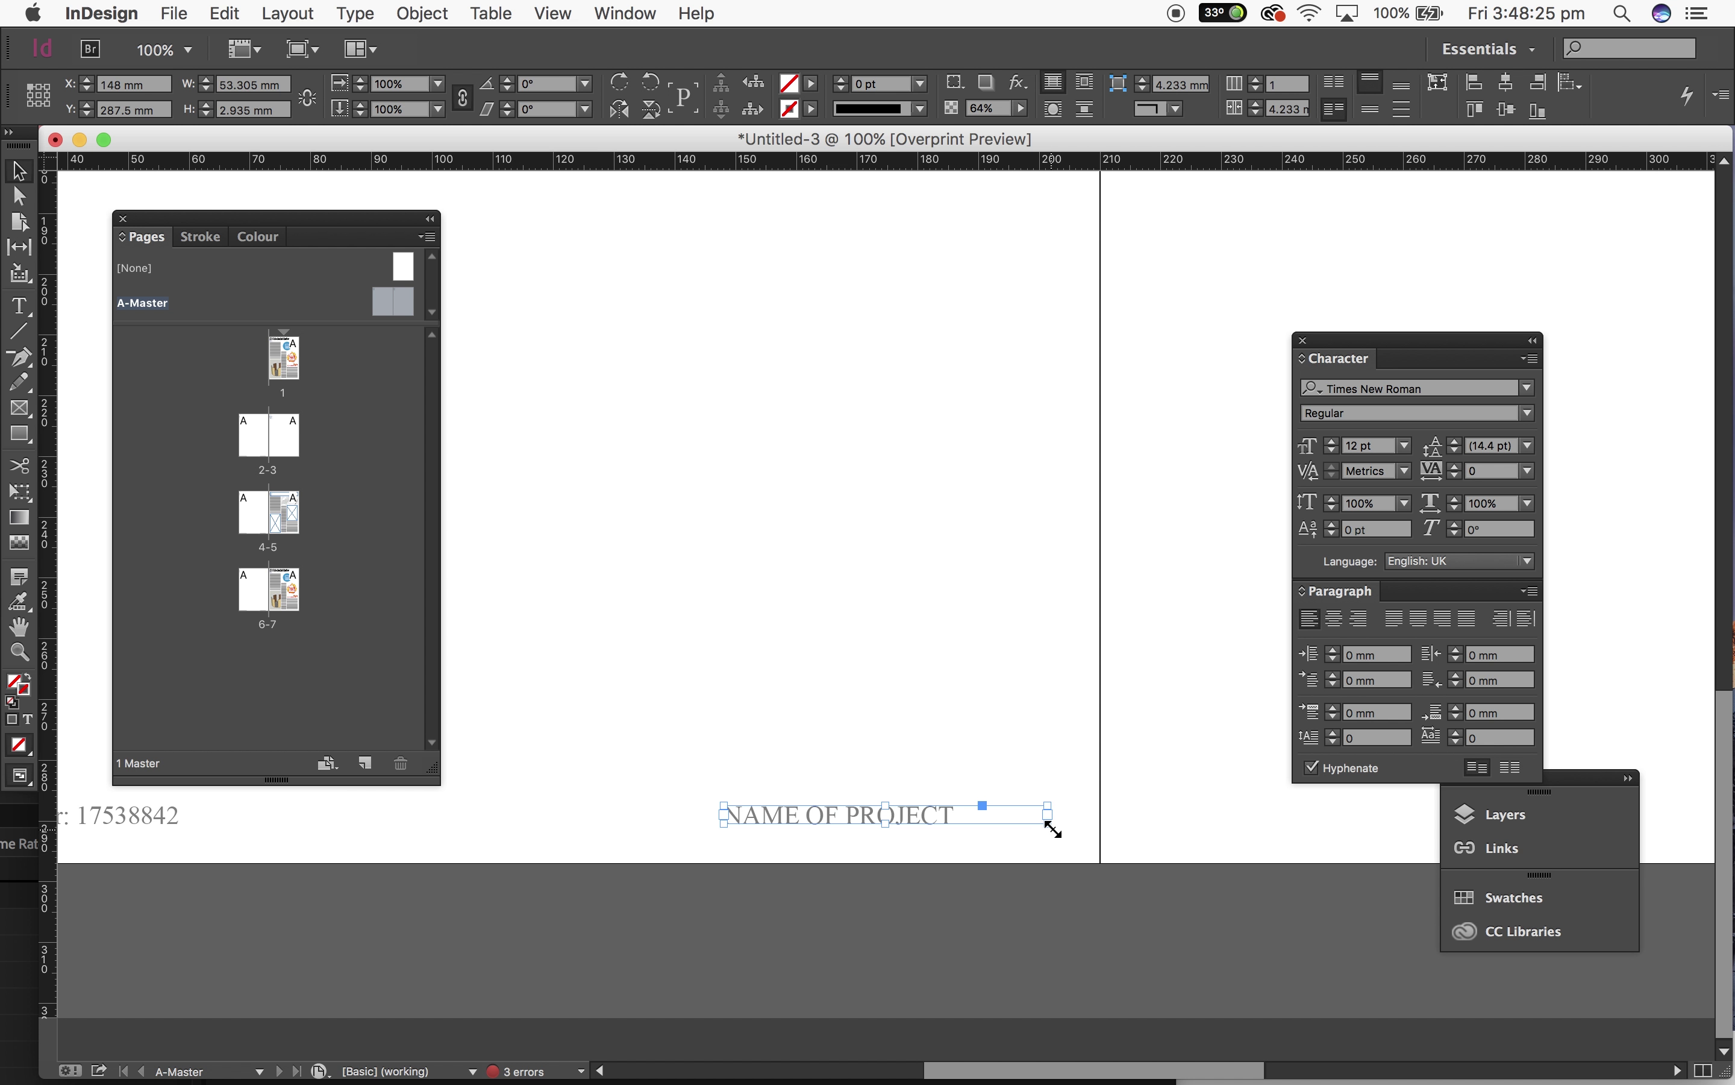
{"action": "left_click", "coordinate": [981, 795]}
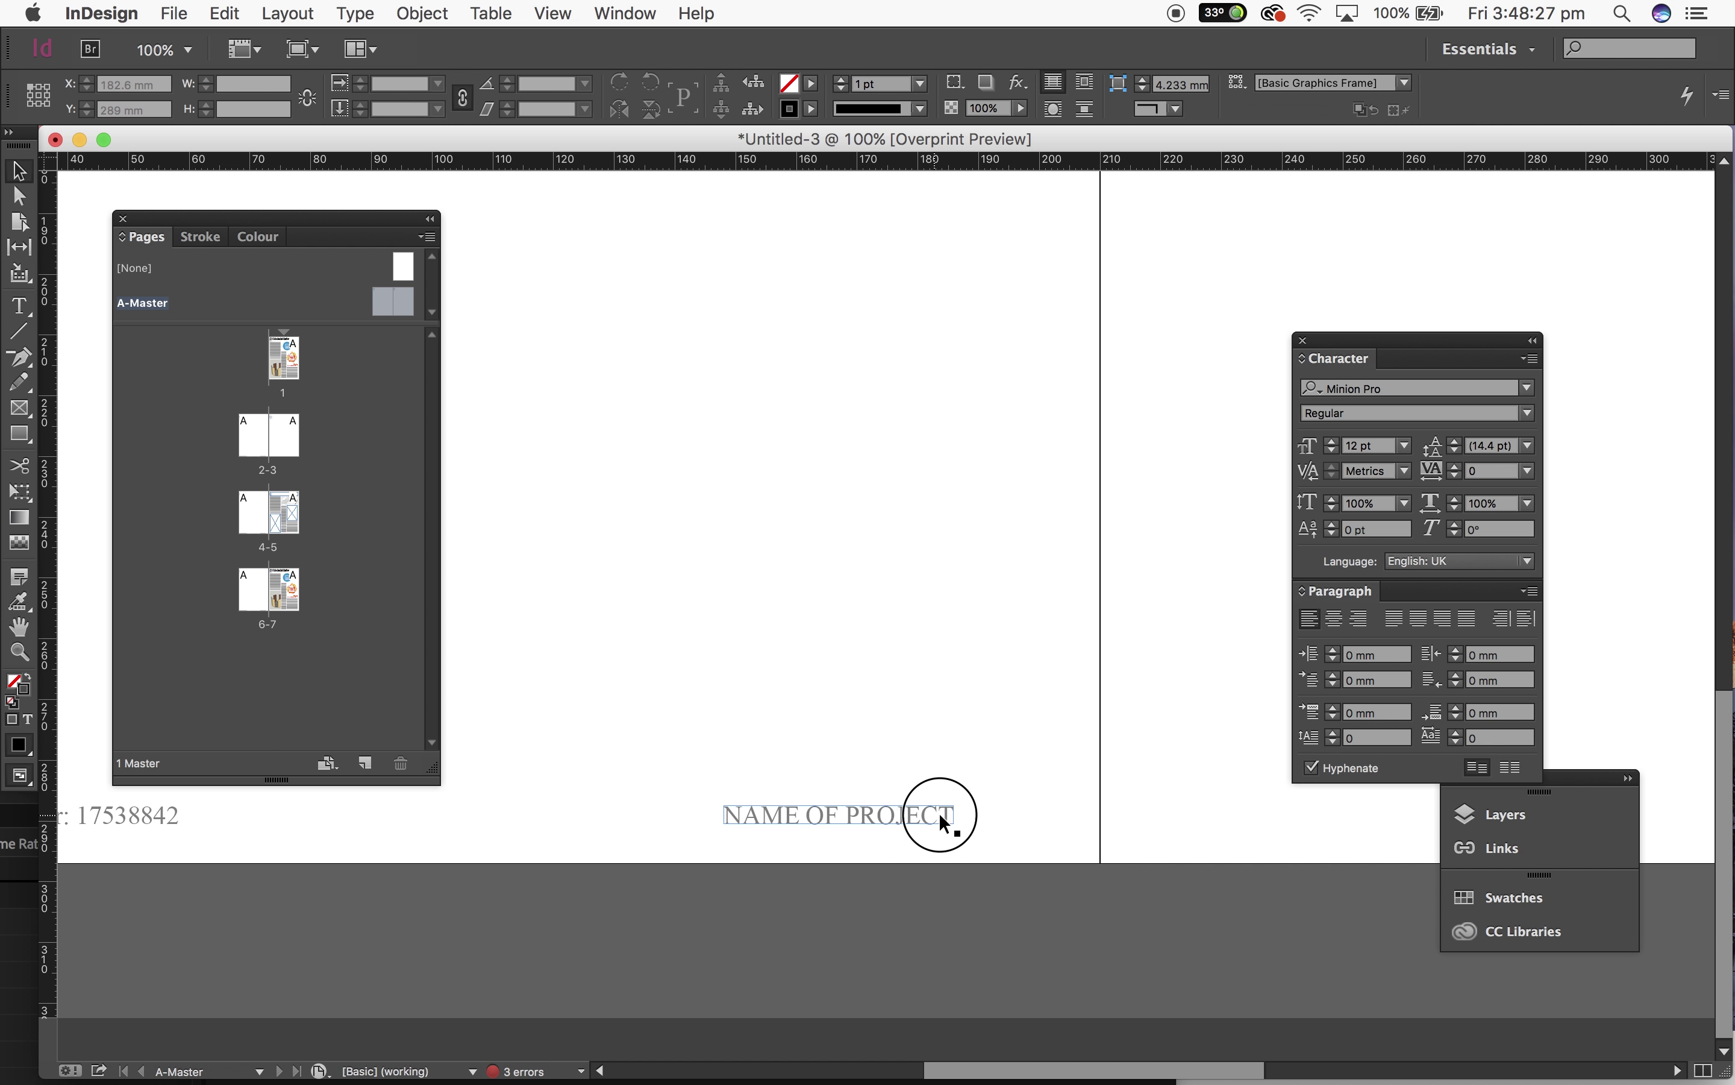
{"action": "left_click_drag", "start_coordinate": [939, 812], "coordinate": [1037, 812]}
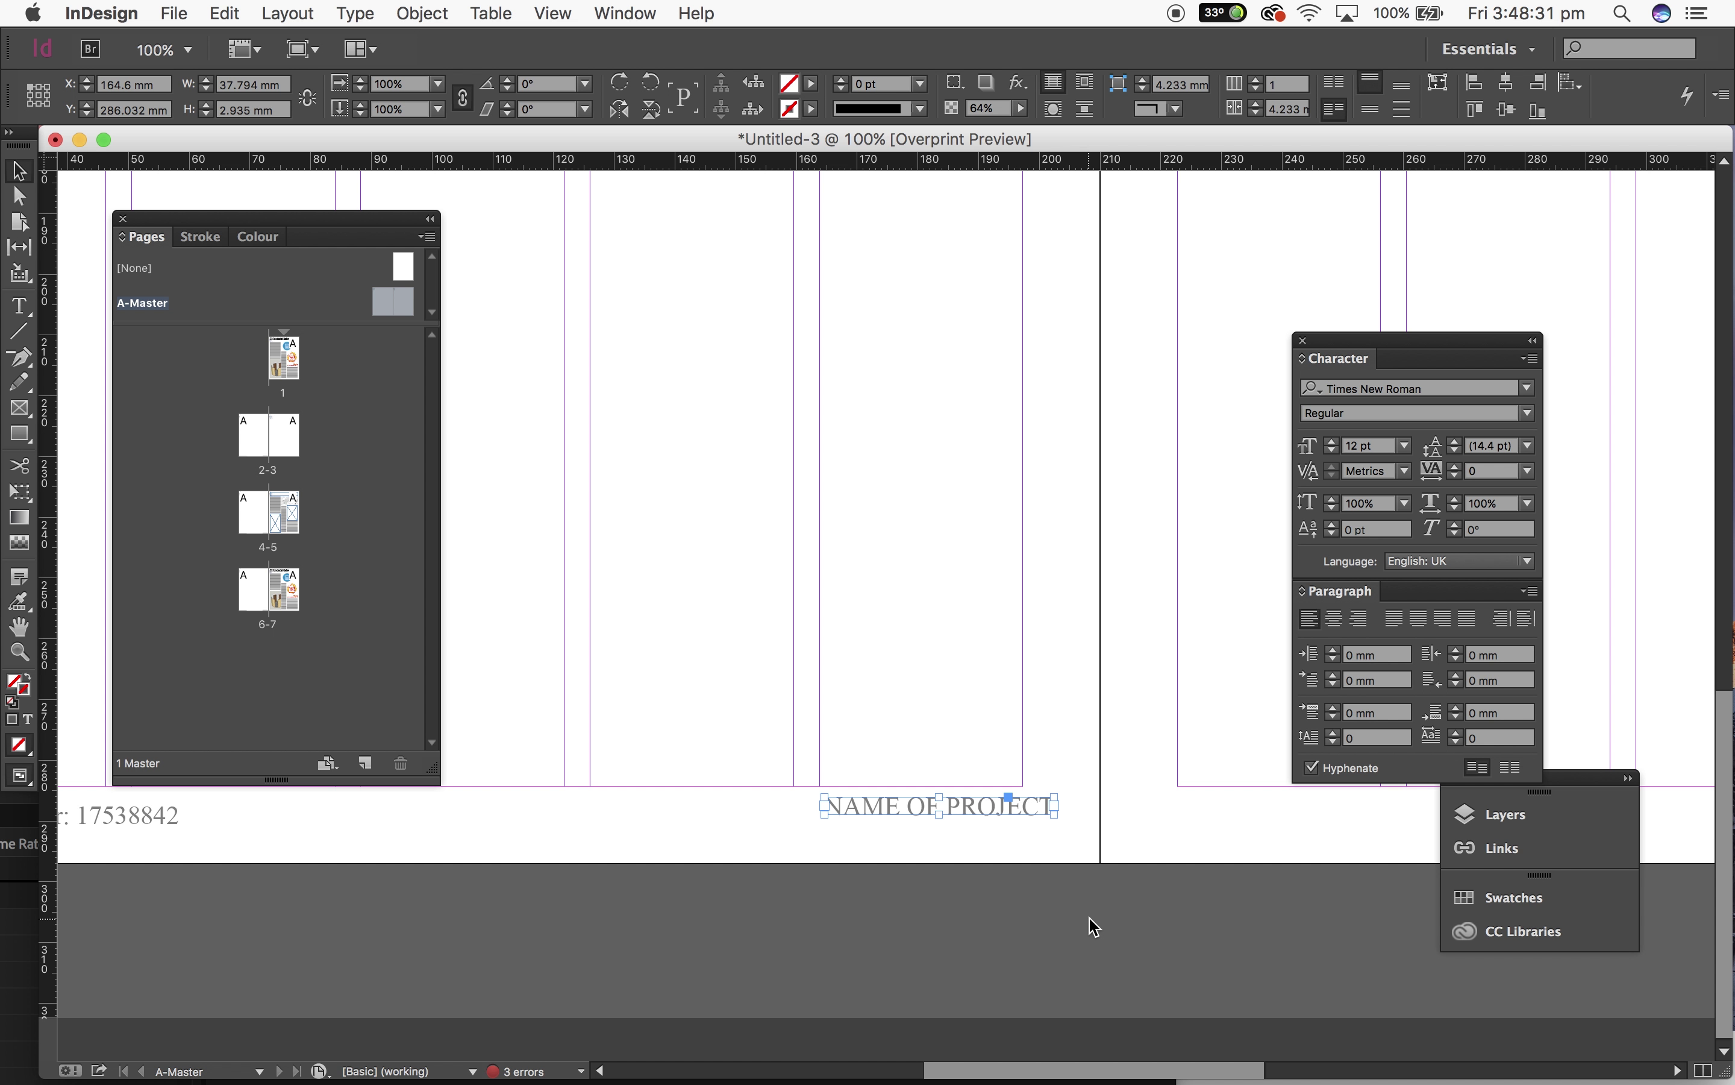
{"action": "mouse_move", "coordinate": [1041, 813]}
{"action": "left_mouse_down"}
{"action": "mouse_move", "coordinate": [996, 807]}
{"action": "mouse_move", "coordinate": [1012, 805]}
{"action": "left_mouse_up"}
{"action": "left_click", "coordinate": [1091, 832]}
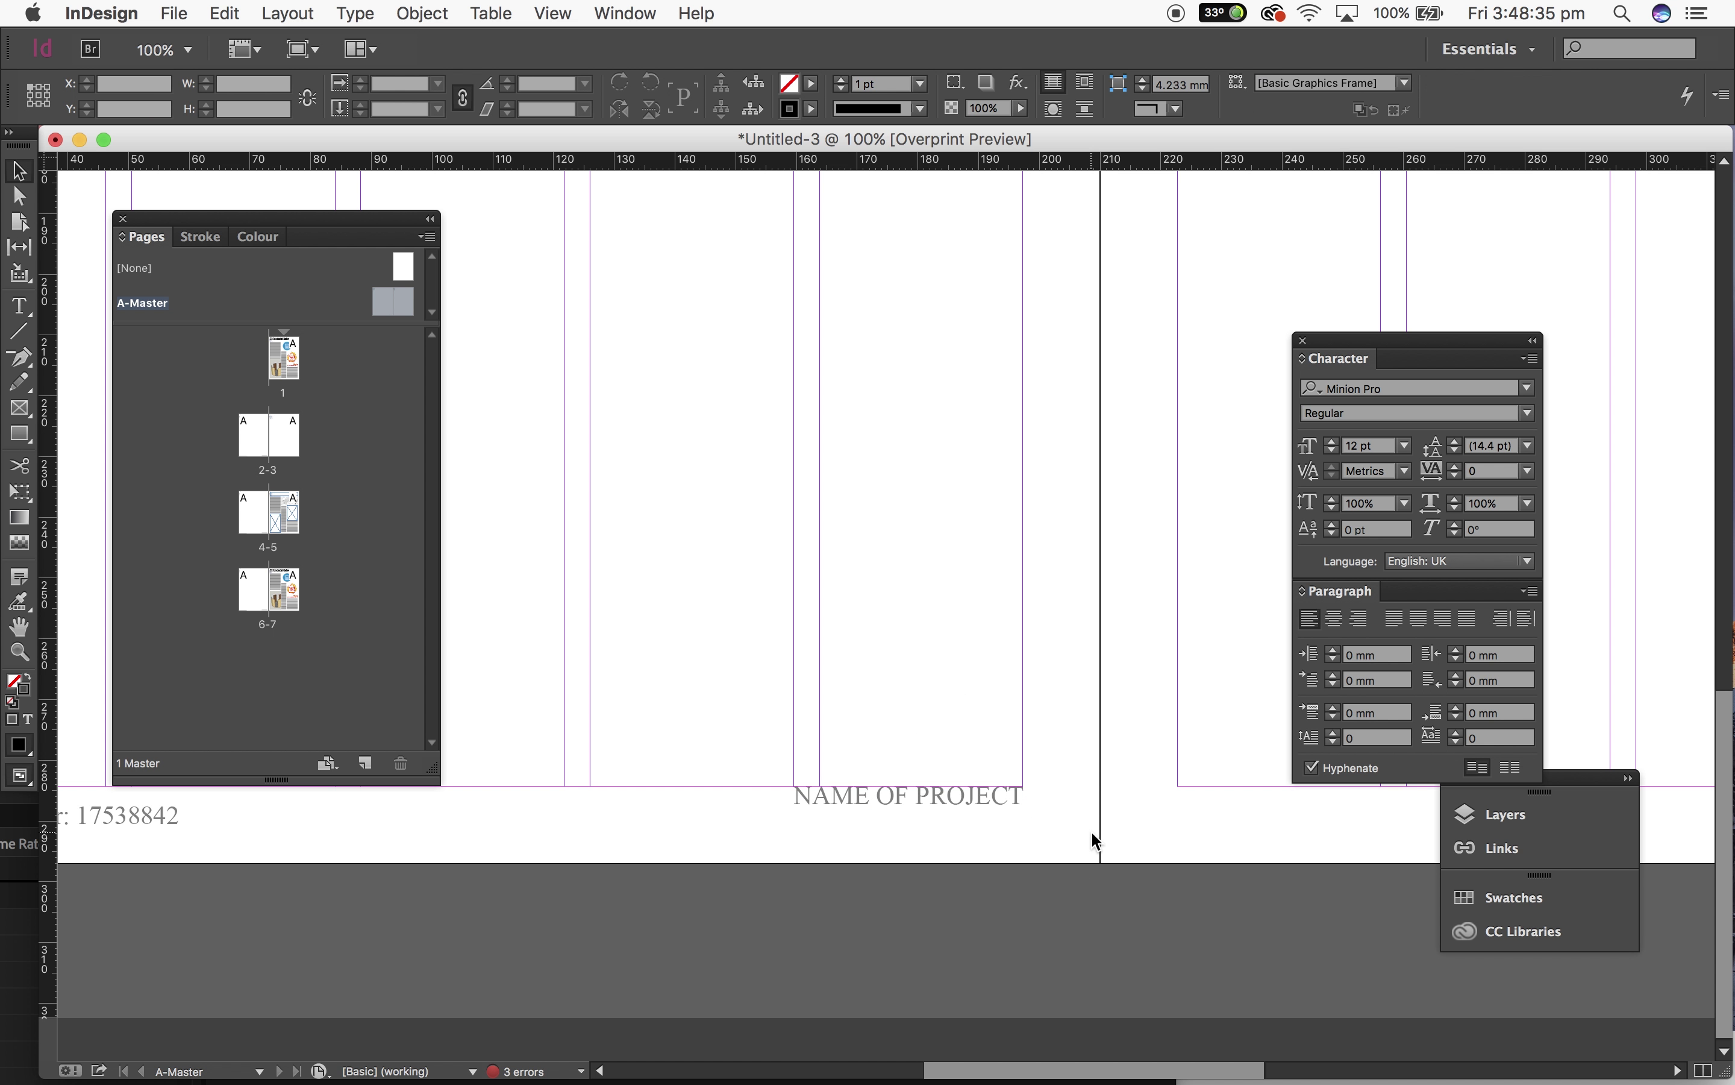
Step: Align the student number line to the left margin, just below the bottom margin of the left master page
{"action": "scroll", "coordinate": [1092, 833], "scroll_direction": "left", "scroll_amount": 10}
{"action": "scroll", "coordinate": [1092, 833], "scroll_direction": "up", "scroll_amount": 2}
{"action": "left_click_drag", "start_coordinate": [540, 897], "coordinate": [581, 882]}
{"action": "left_click", "coordinate": [767, 949]}
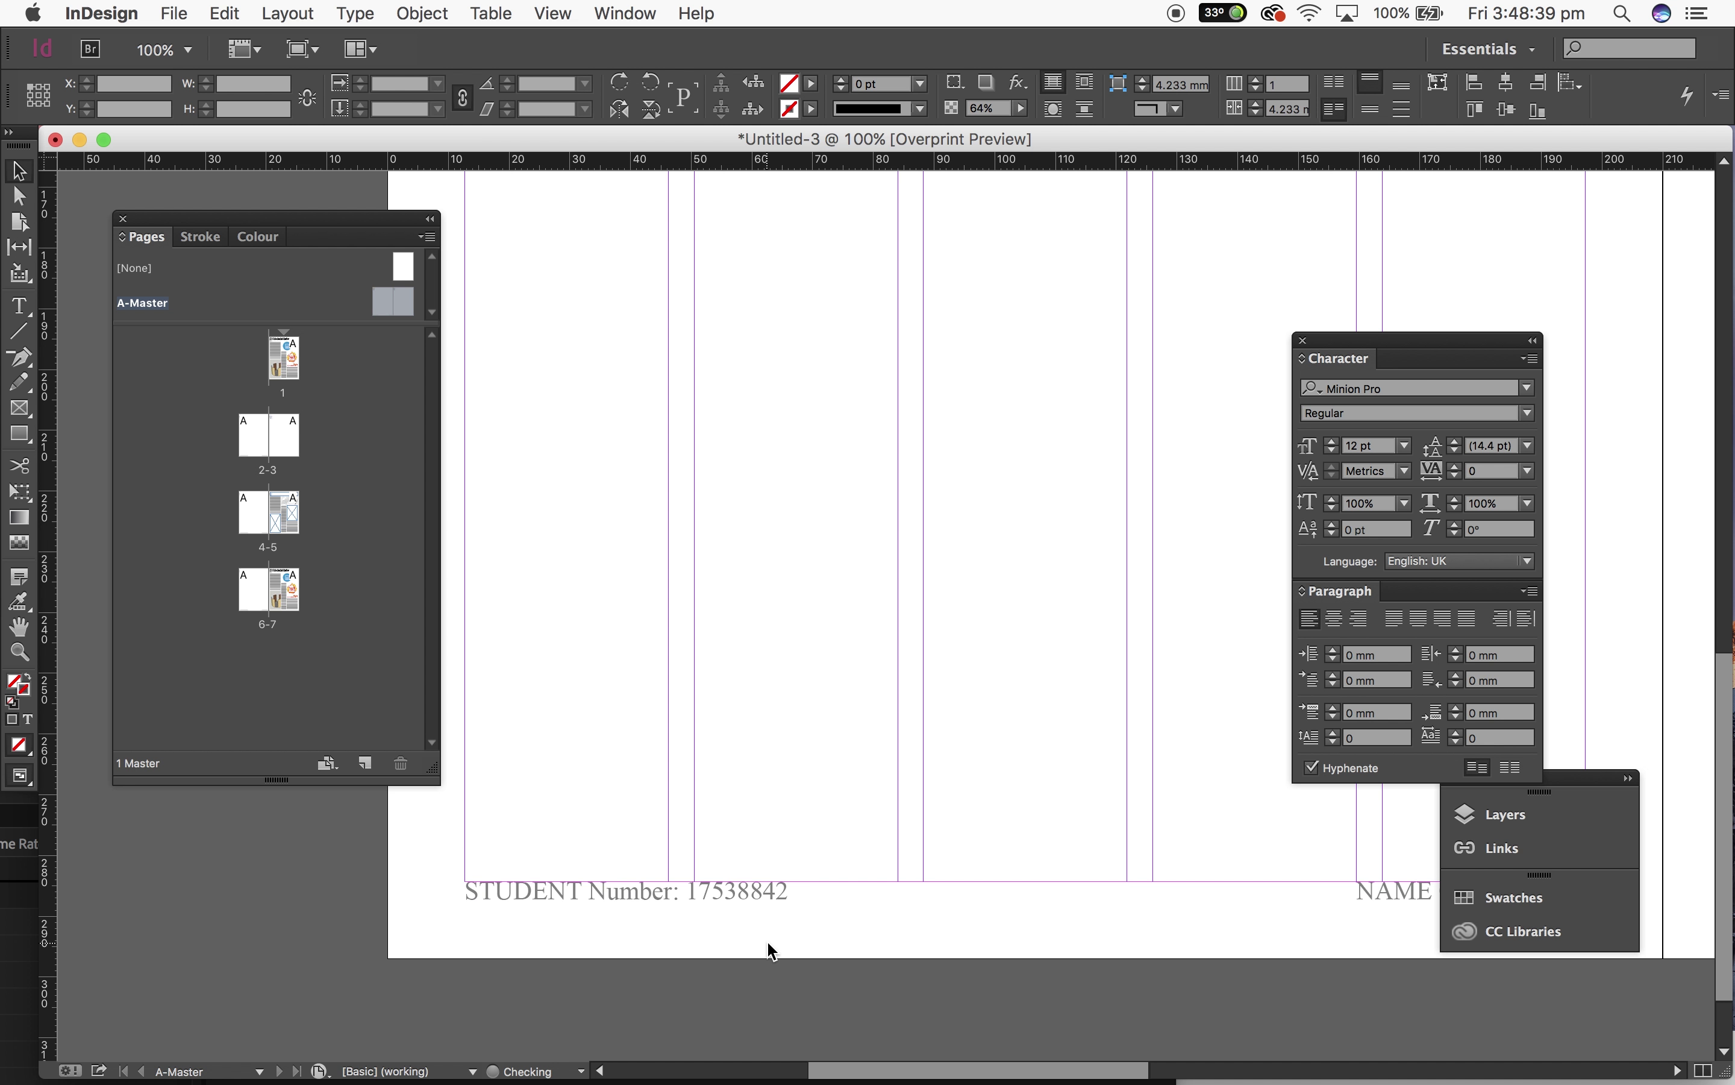
Step: Move the logos on both master pages into the top-left corner of each page's margins
{"action": "key", "text": "super+minus"}
{"action": "scroll", "coordinate": [769, 946], "scroll_direction": "up", "scroll_amount": 5}
{"action": "scroll", "coordinate": [769, 946], "scroll_direction": "right", "scroll_amount": 4}
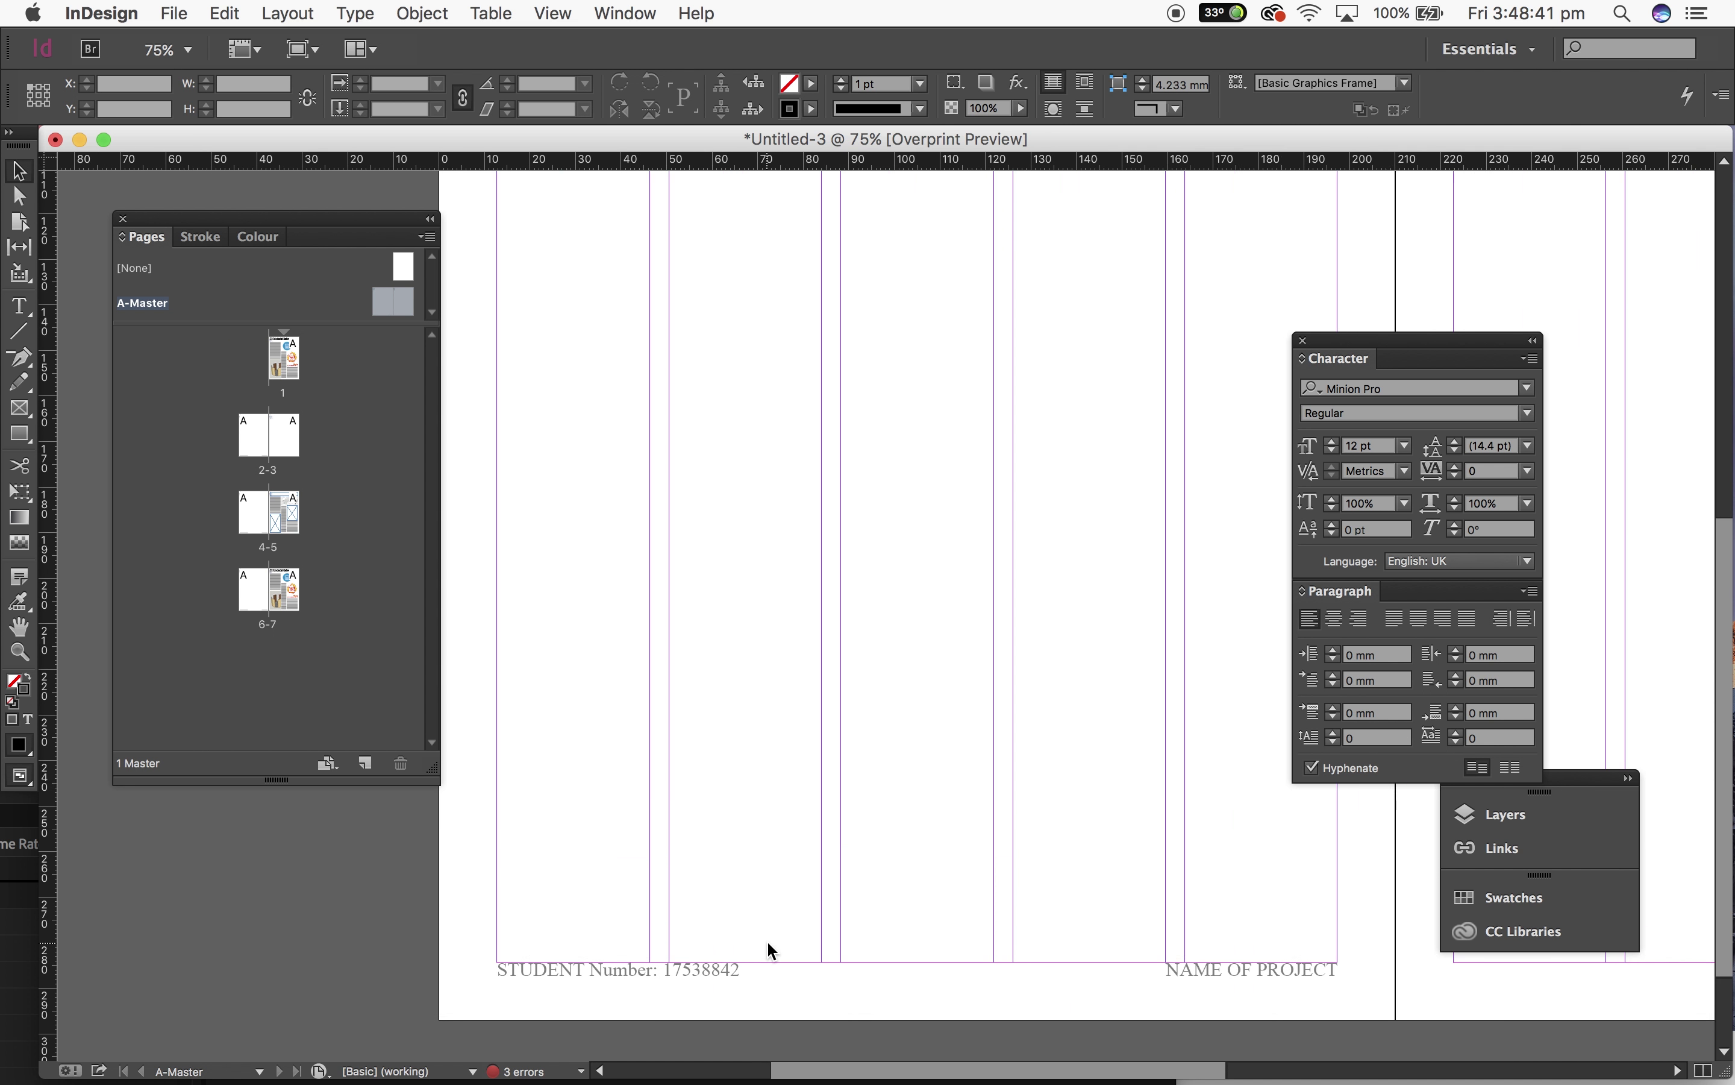
{"action": "scroll", "coordinate": [765, 940], "scroll_direction": "left", "scroll_amount": 7}
{"action": "scroll", "coordinate": [766, 940], "scroll_direction": "up", "scroll_amount": 3}
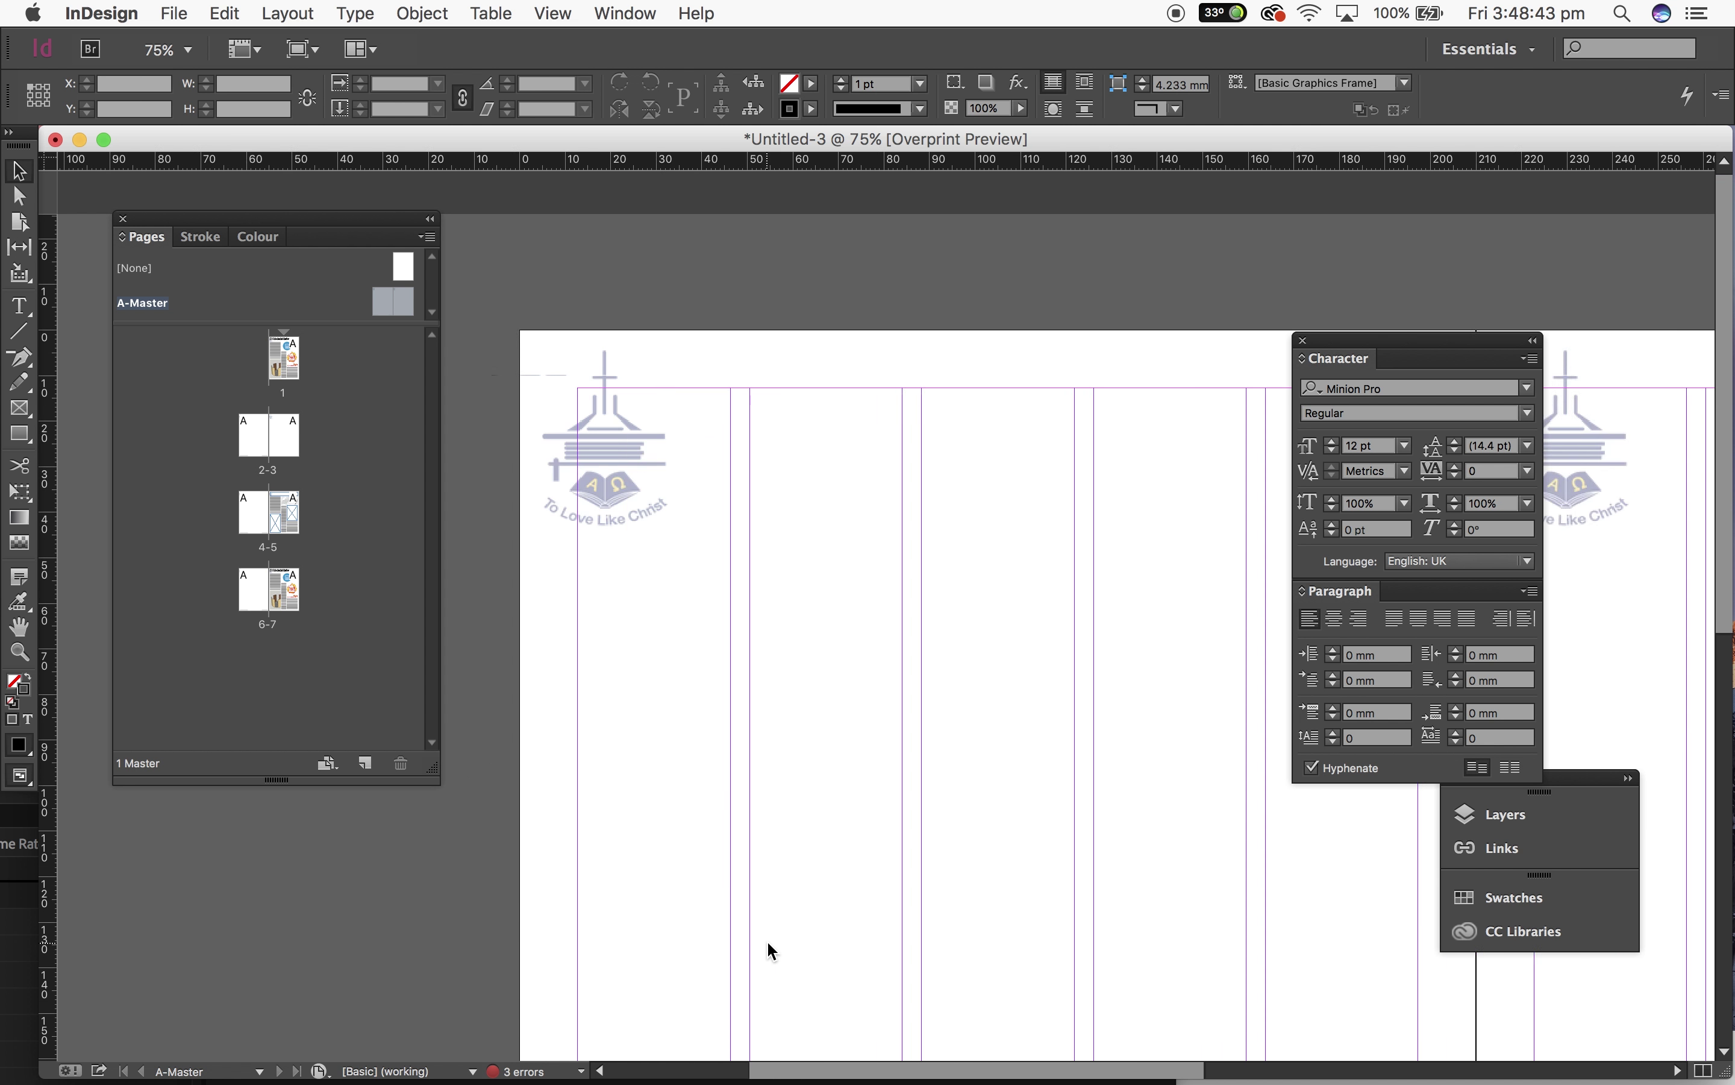
{"action": "left_click_drag", "start_coordinate": [832, 473], "coordinate": [909, 479]}
{"action": "scroll", "coordinate": [1000, 489], "scroll_direction": "right", "scroll_amount": 8}
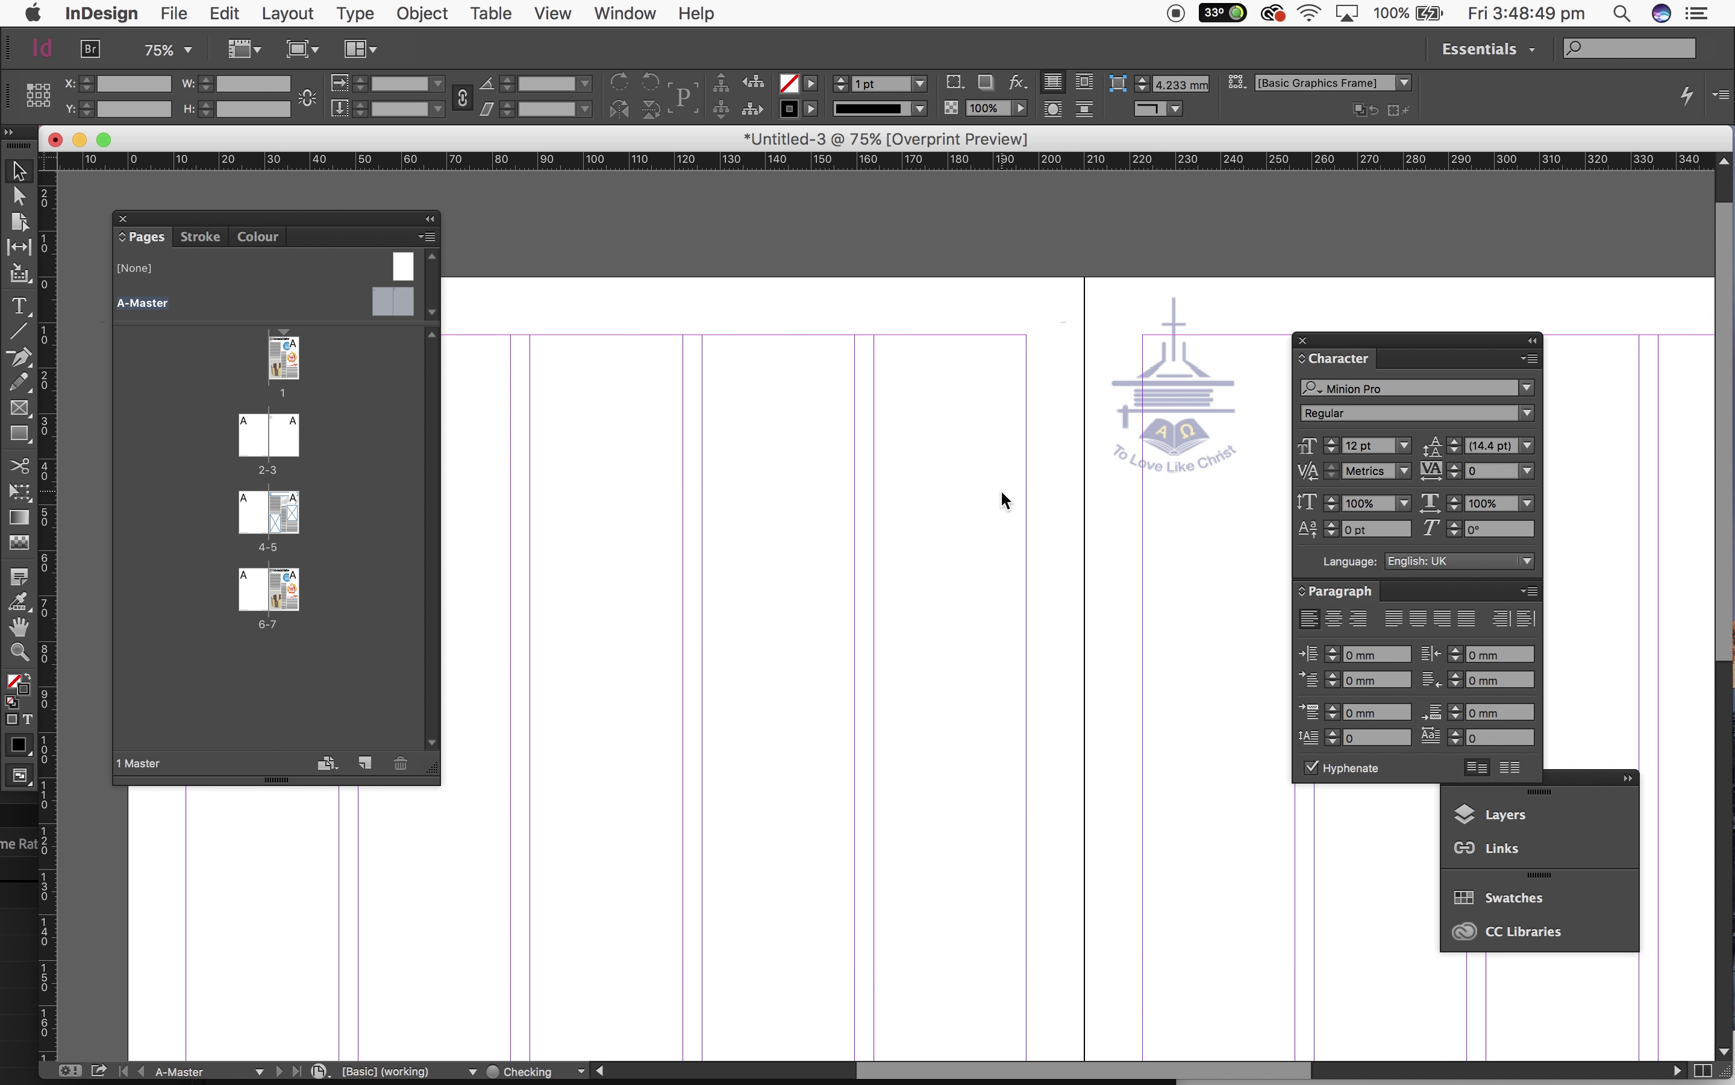
{"action": "left_click_drag", "start_coordinate": [1238, 490], "coordinate": [1184, 445]}
{"action": "left_click", "coordinate": [1041, 577]}
Step: Check how the logos and footer lines sit against the margins across the whole master spread
{"action": "key", "text": "super+minus"}
{"action": "key", "text": "super+minus"}
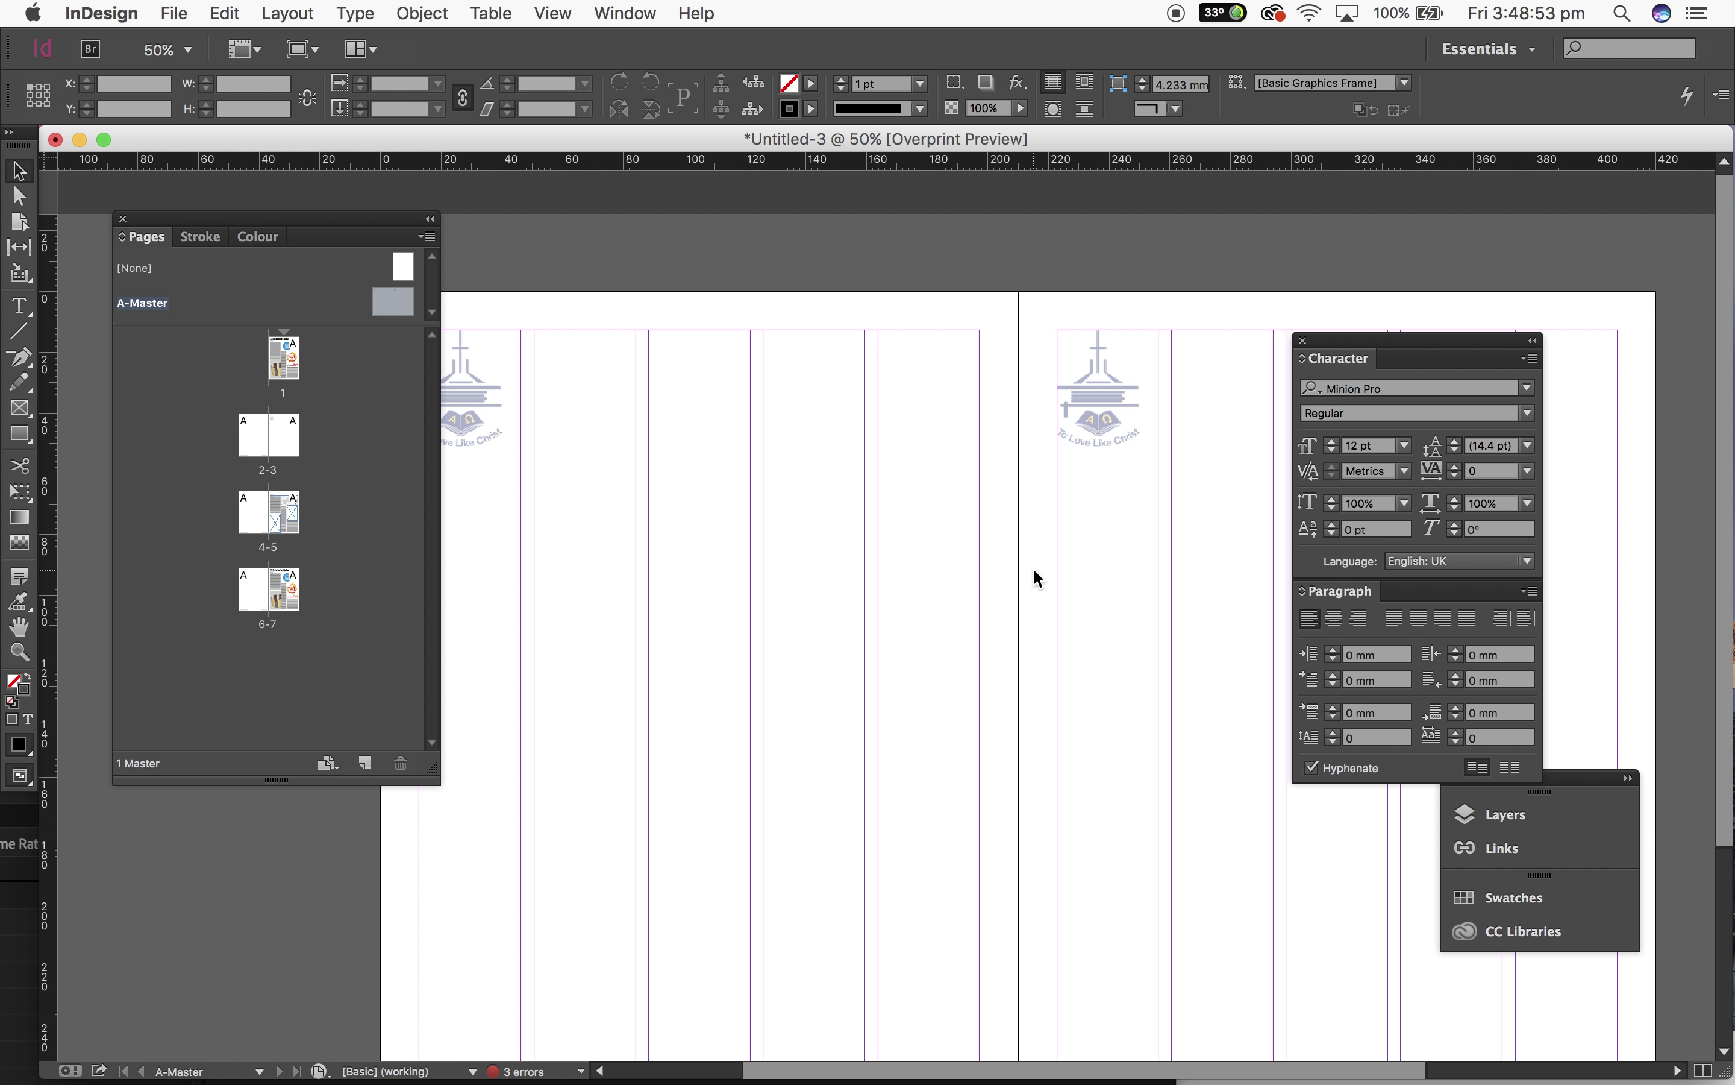
{"action": "key", "text": "super+equal"}
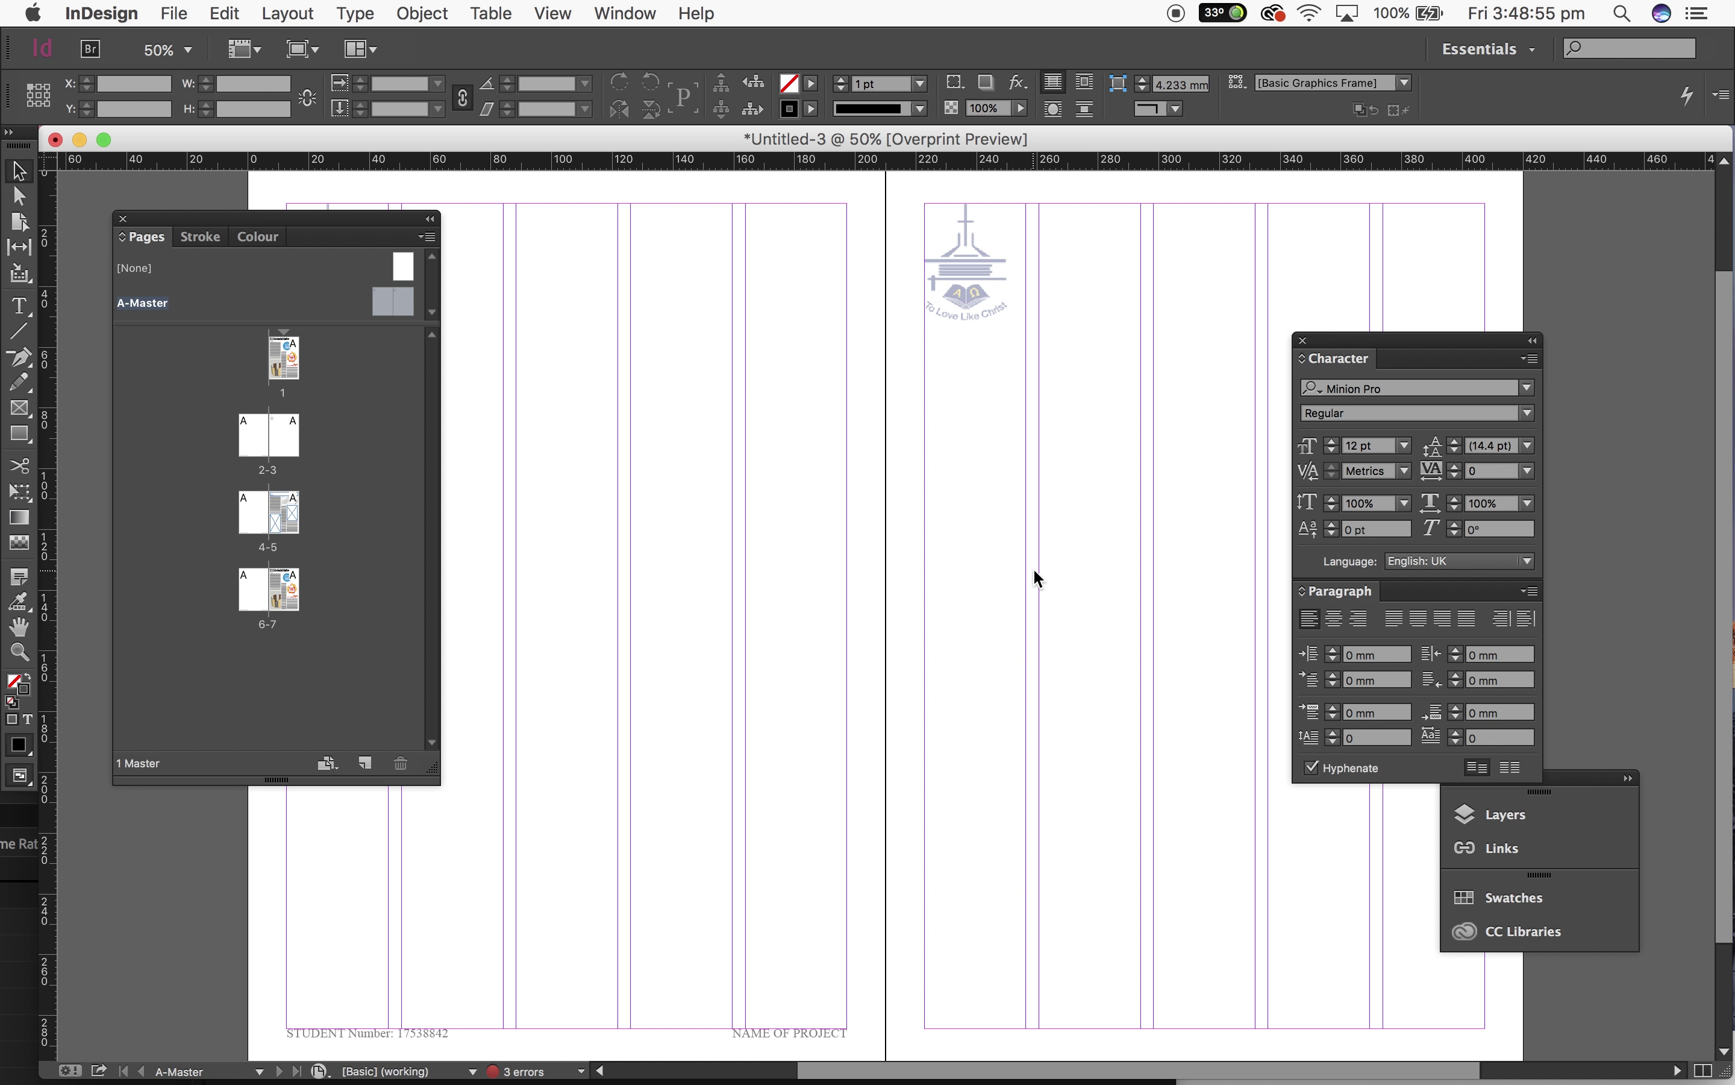
{"action": "key", "text": "super+minus"}
{"action": "key", "text": "super+equal"}
{"action": "scroll", "coordinate": [1036, 543], "scroll_direction": "down", "scroll_amount": 1}
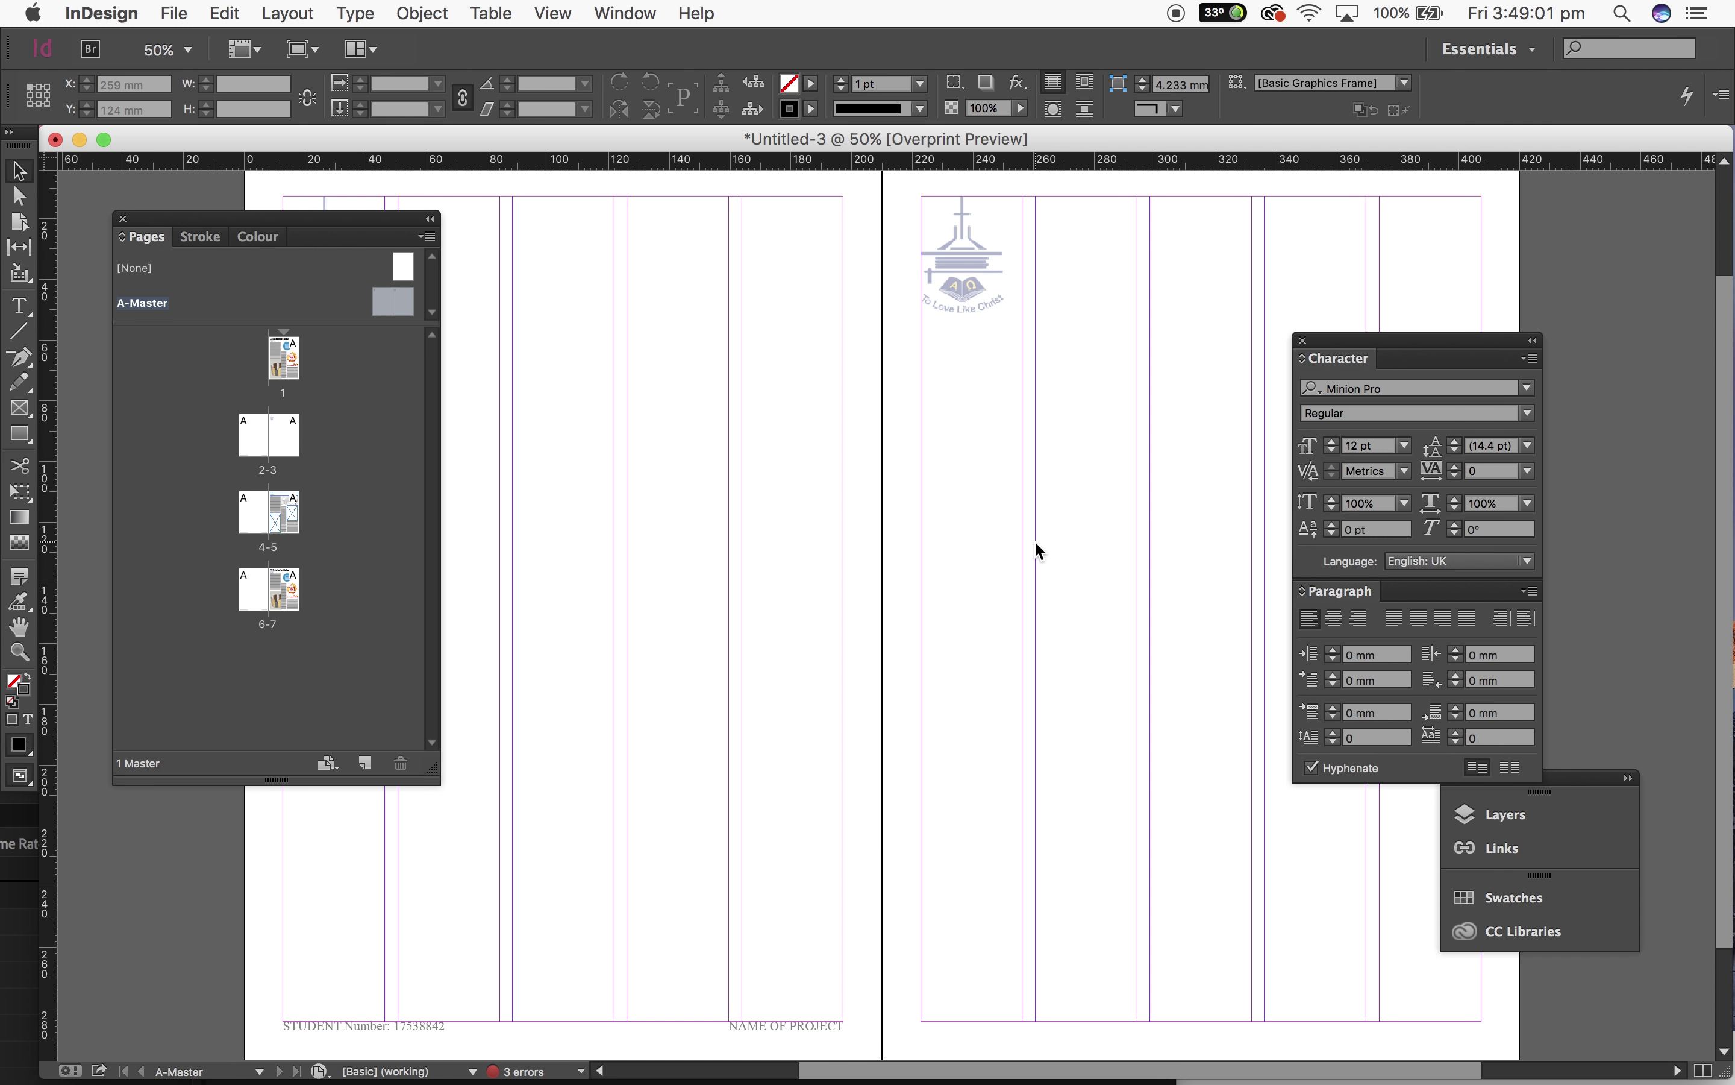
{"action": "scroll", "coordinate": [1035, 542], "scroll_direction": "right", "scroll_amount": 1}
{"action": "key", "text": "super+minus"}
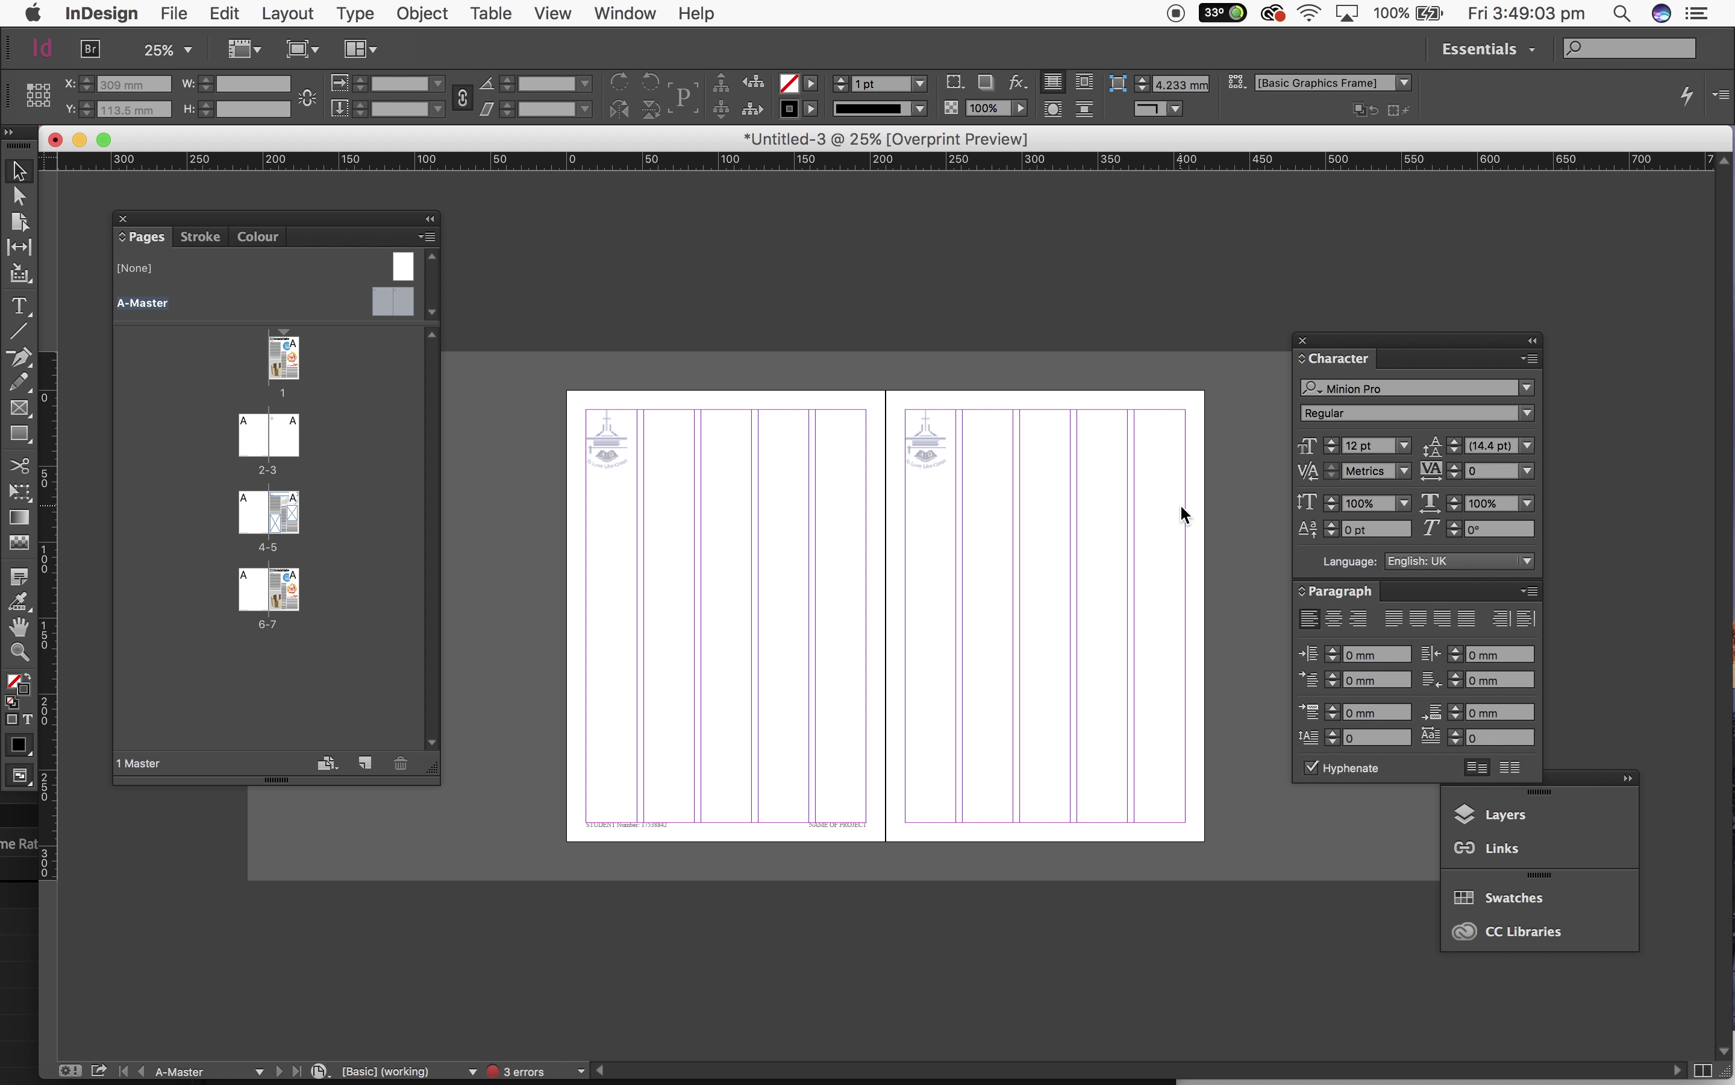
{"action": "key", "text": "super+equal"}
{"action": "scroll", "coordinate": [1181, 506], "scroll_direction": "left", "scroll_amount": 5}
{"action": "scroll", "coordinate": [1181, 506], "scroll_direction": "up", "scroll_amount": 2}
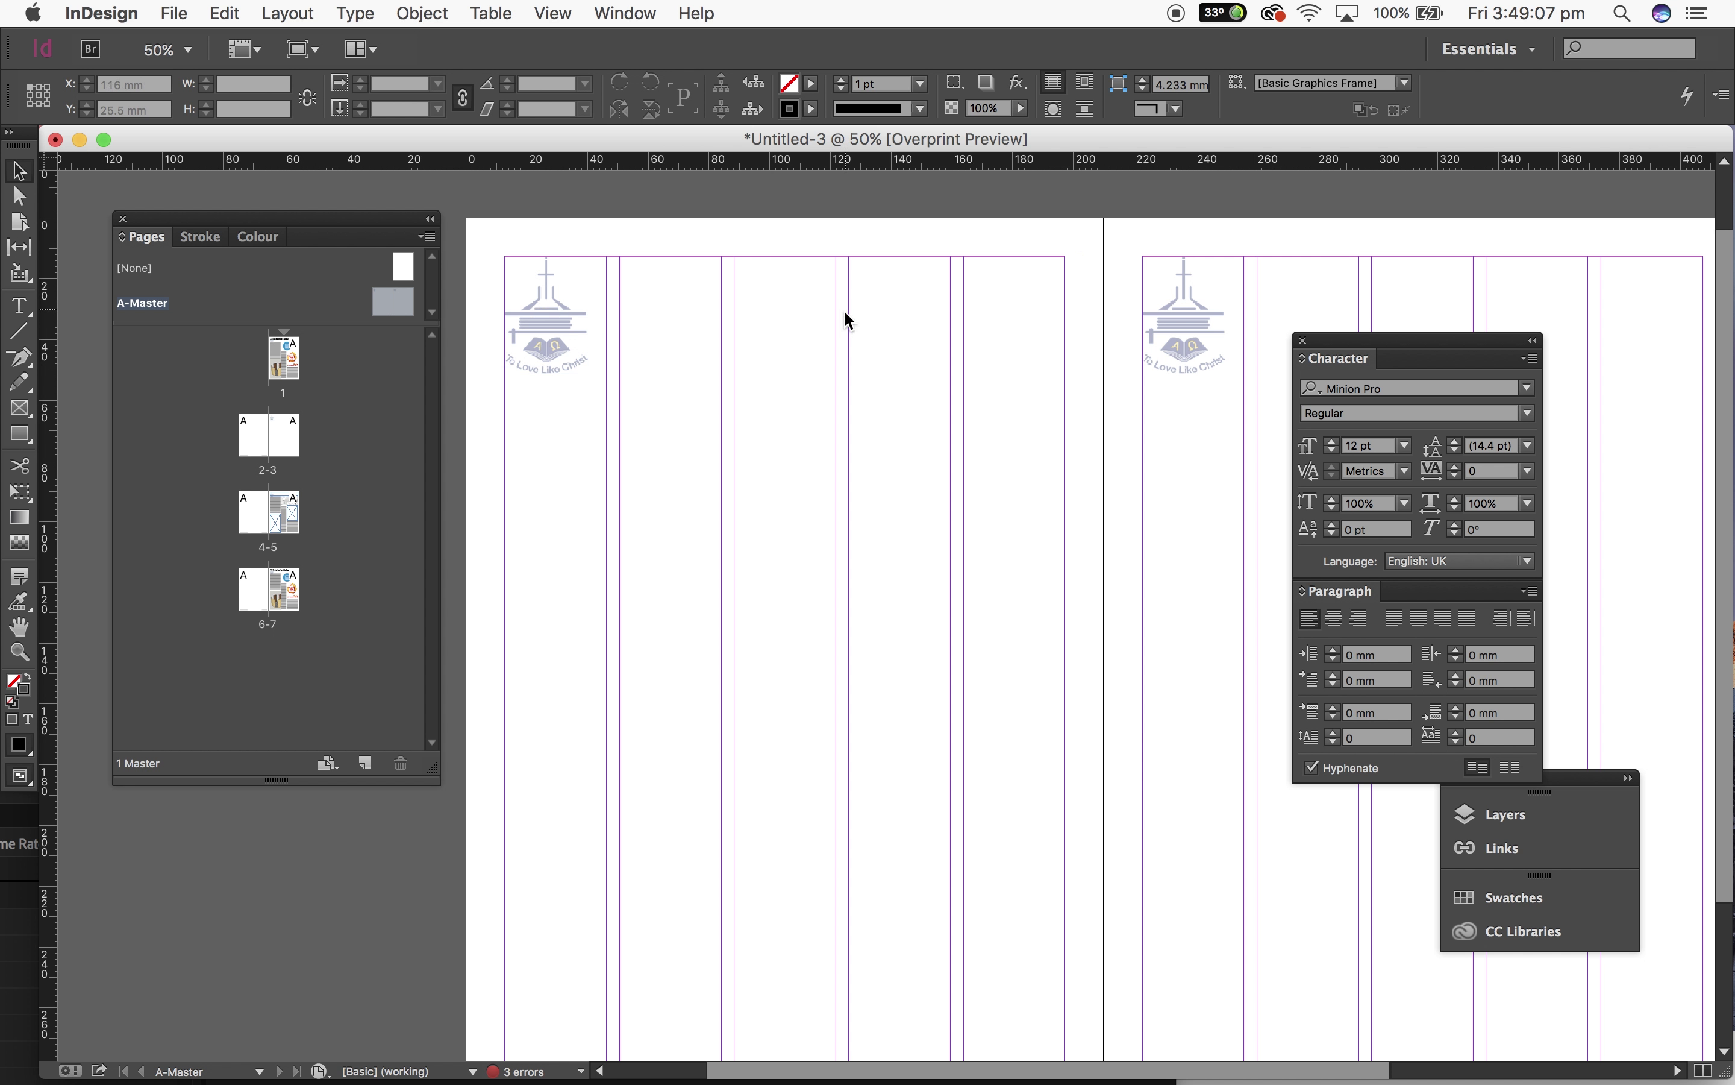
Step: Draw a rectangle about 210 by 56 mm across the top of the left master page and swap its stroke and fill colours
{"action": "left_click", "coordinate": [19, 434]}
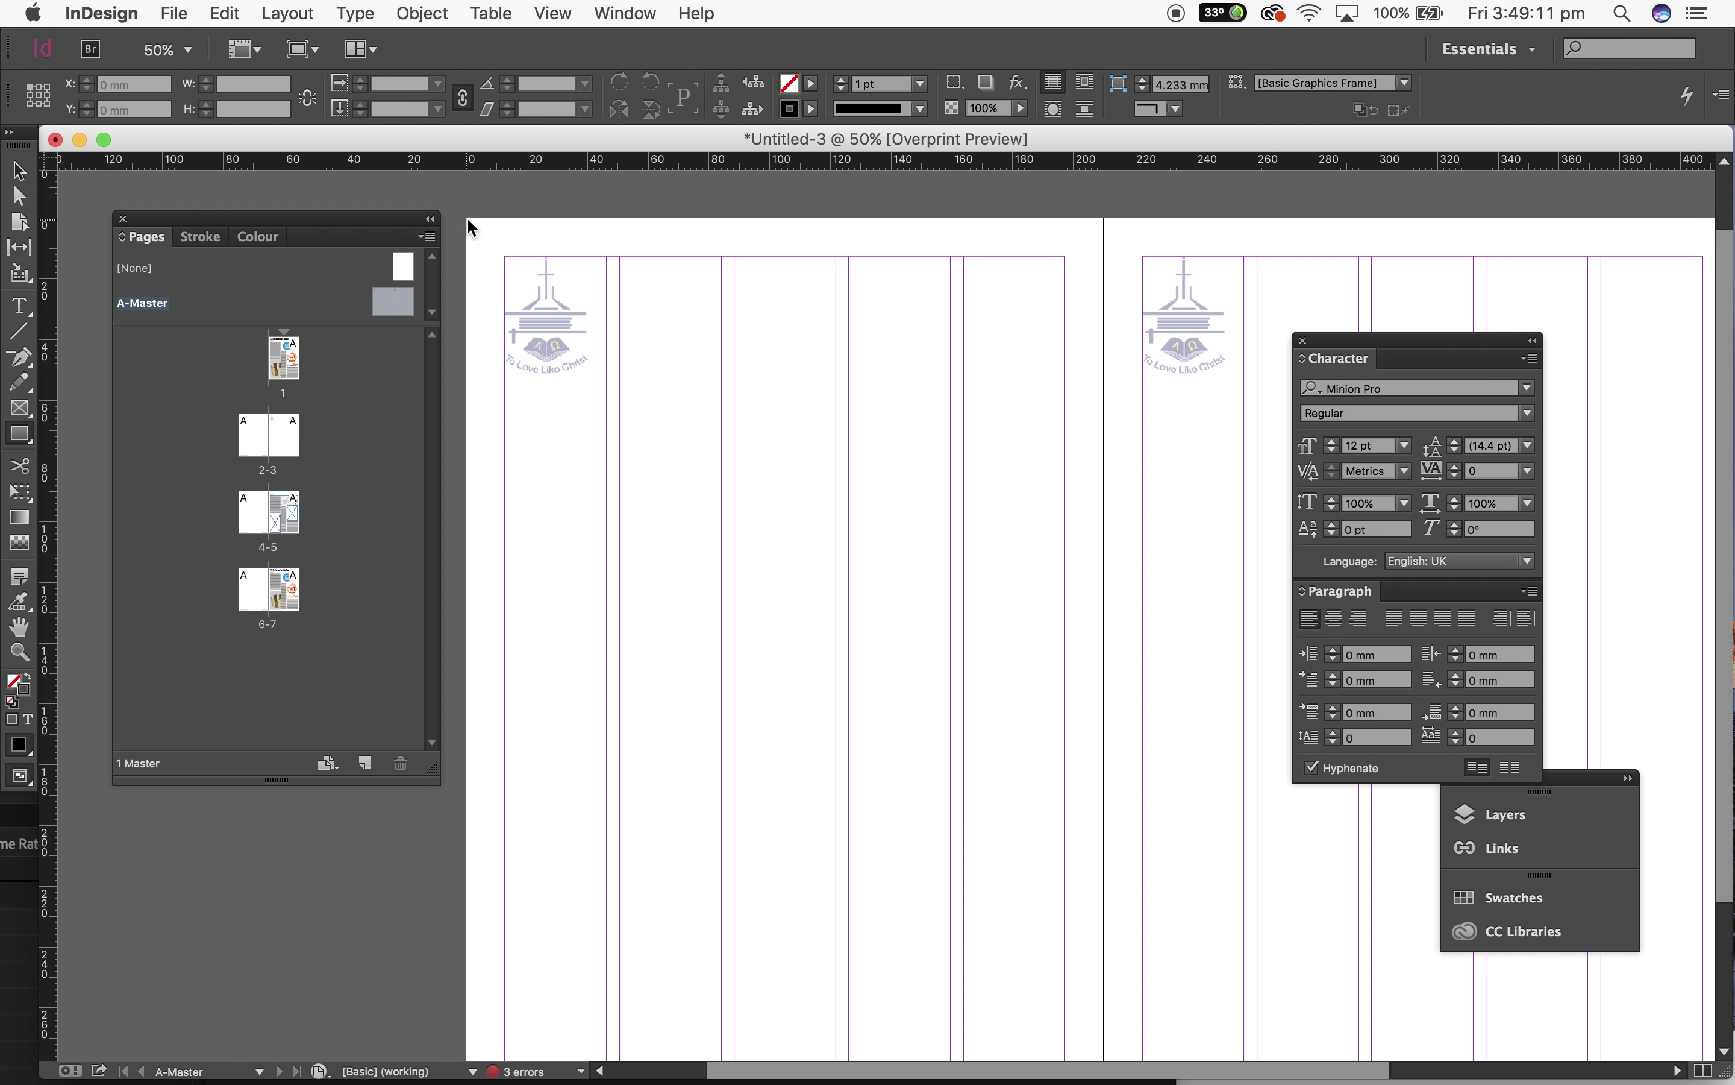
{"action": "left_click_drag", "start_coordinate": [467, 219], "coordinate": [1104, 388]}
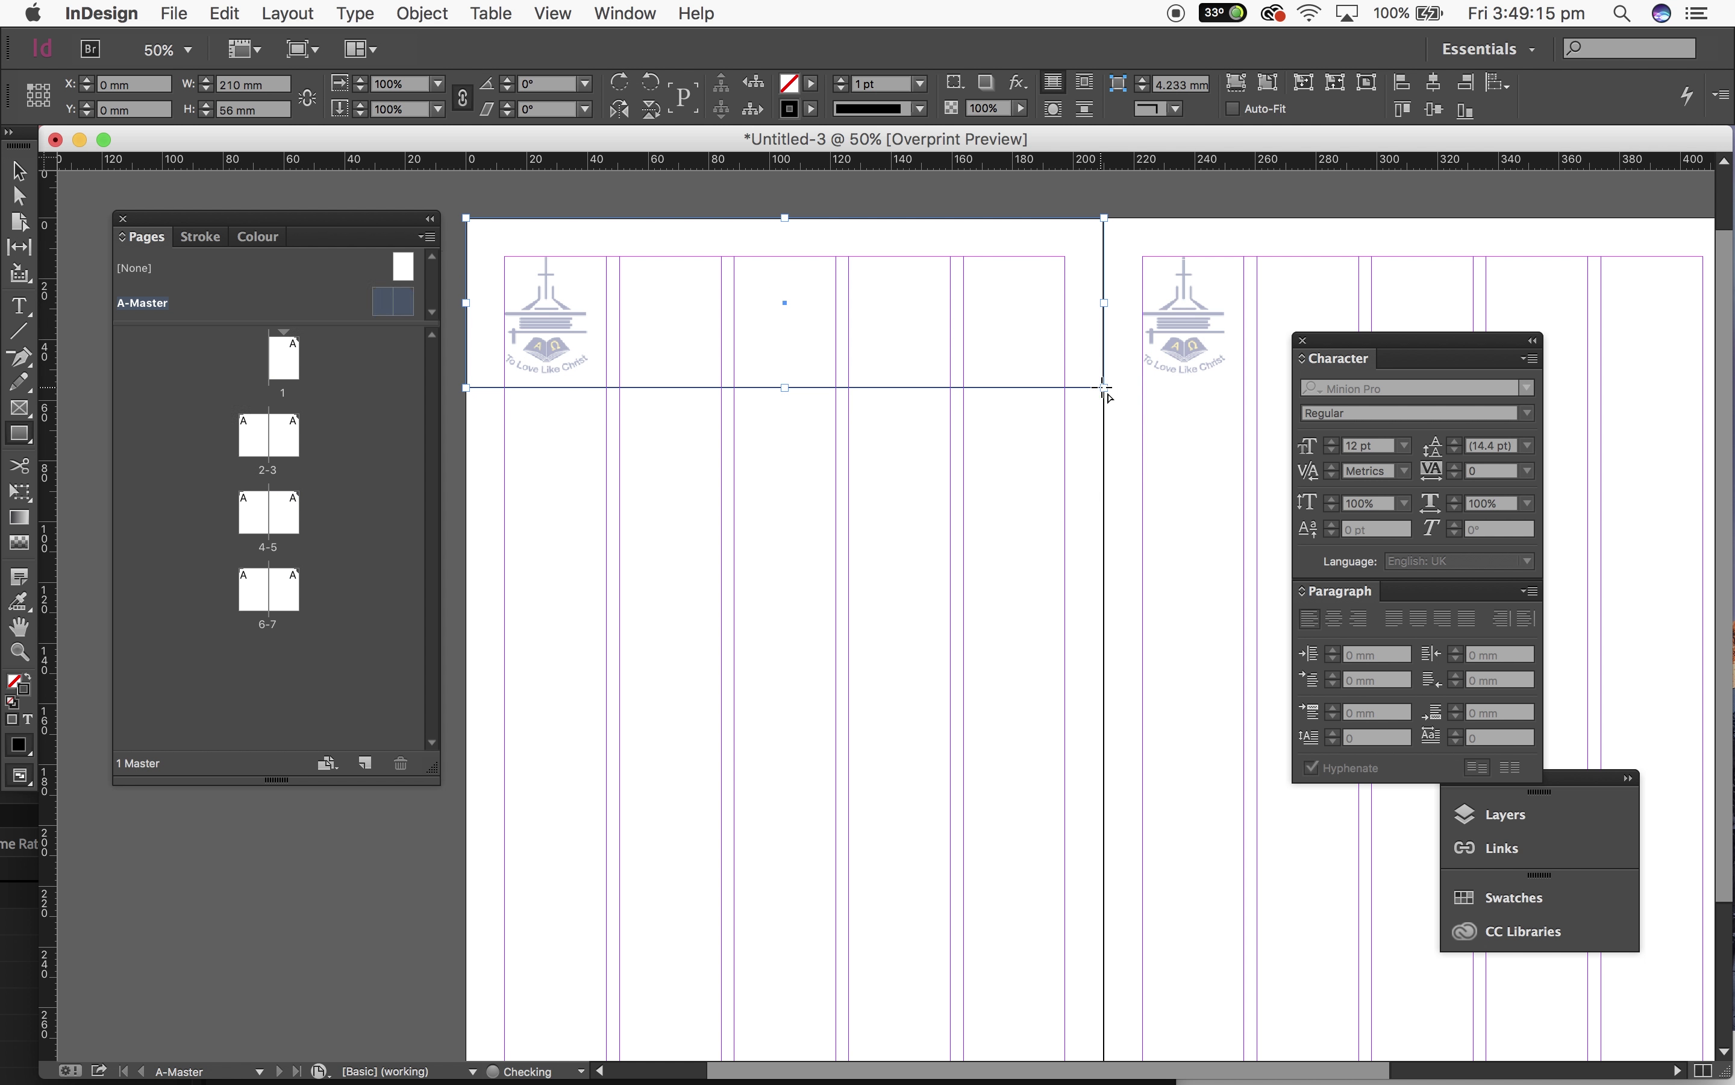
{"action": "left_click", "coordinate": [28, 682]}
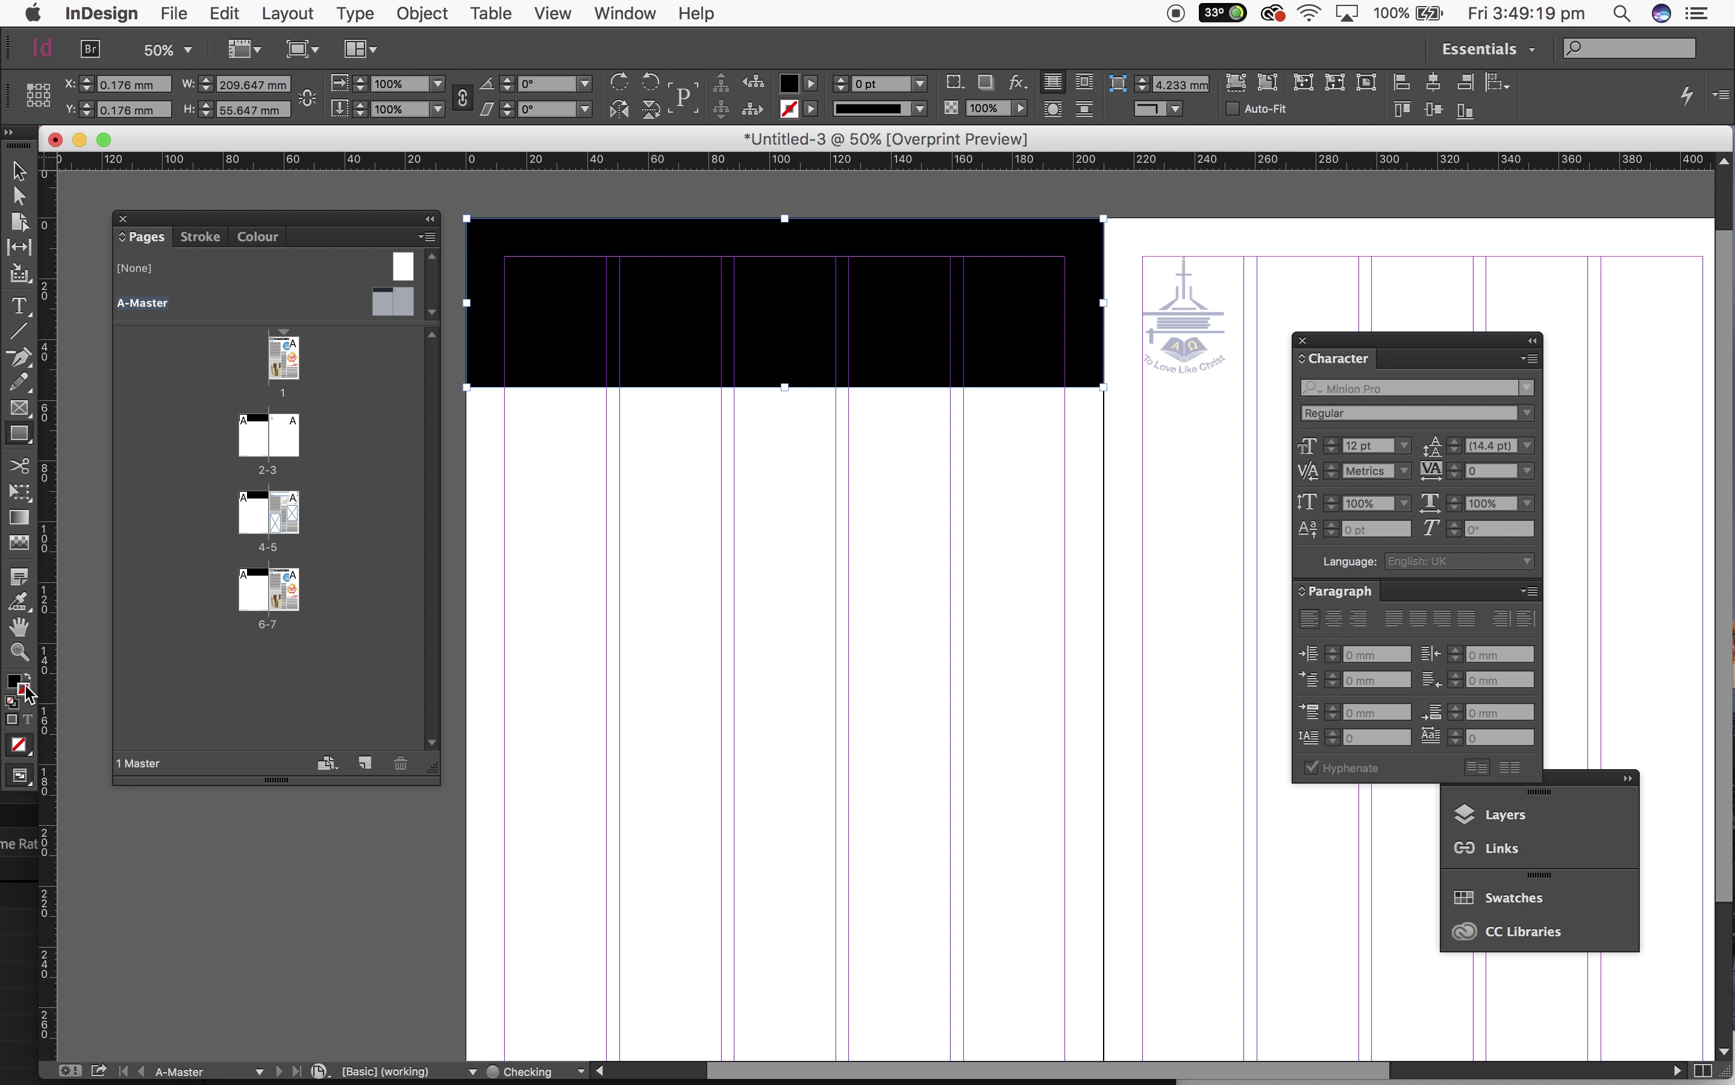
Step: Fill the header rectangle with red and lower its opacity to 36%
{"action": "double_click", "coordinate": [16, 685]}
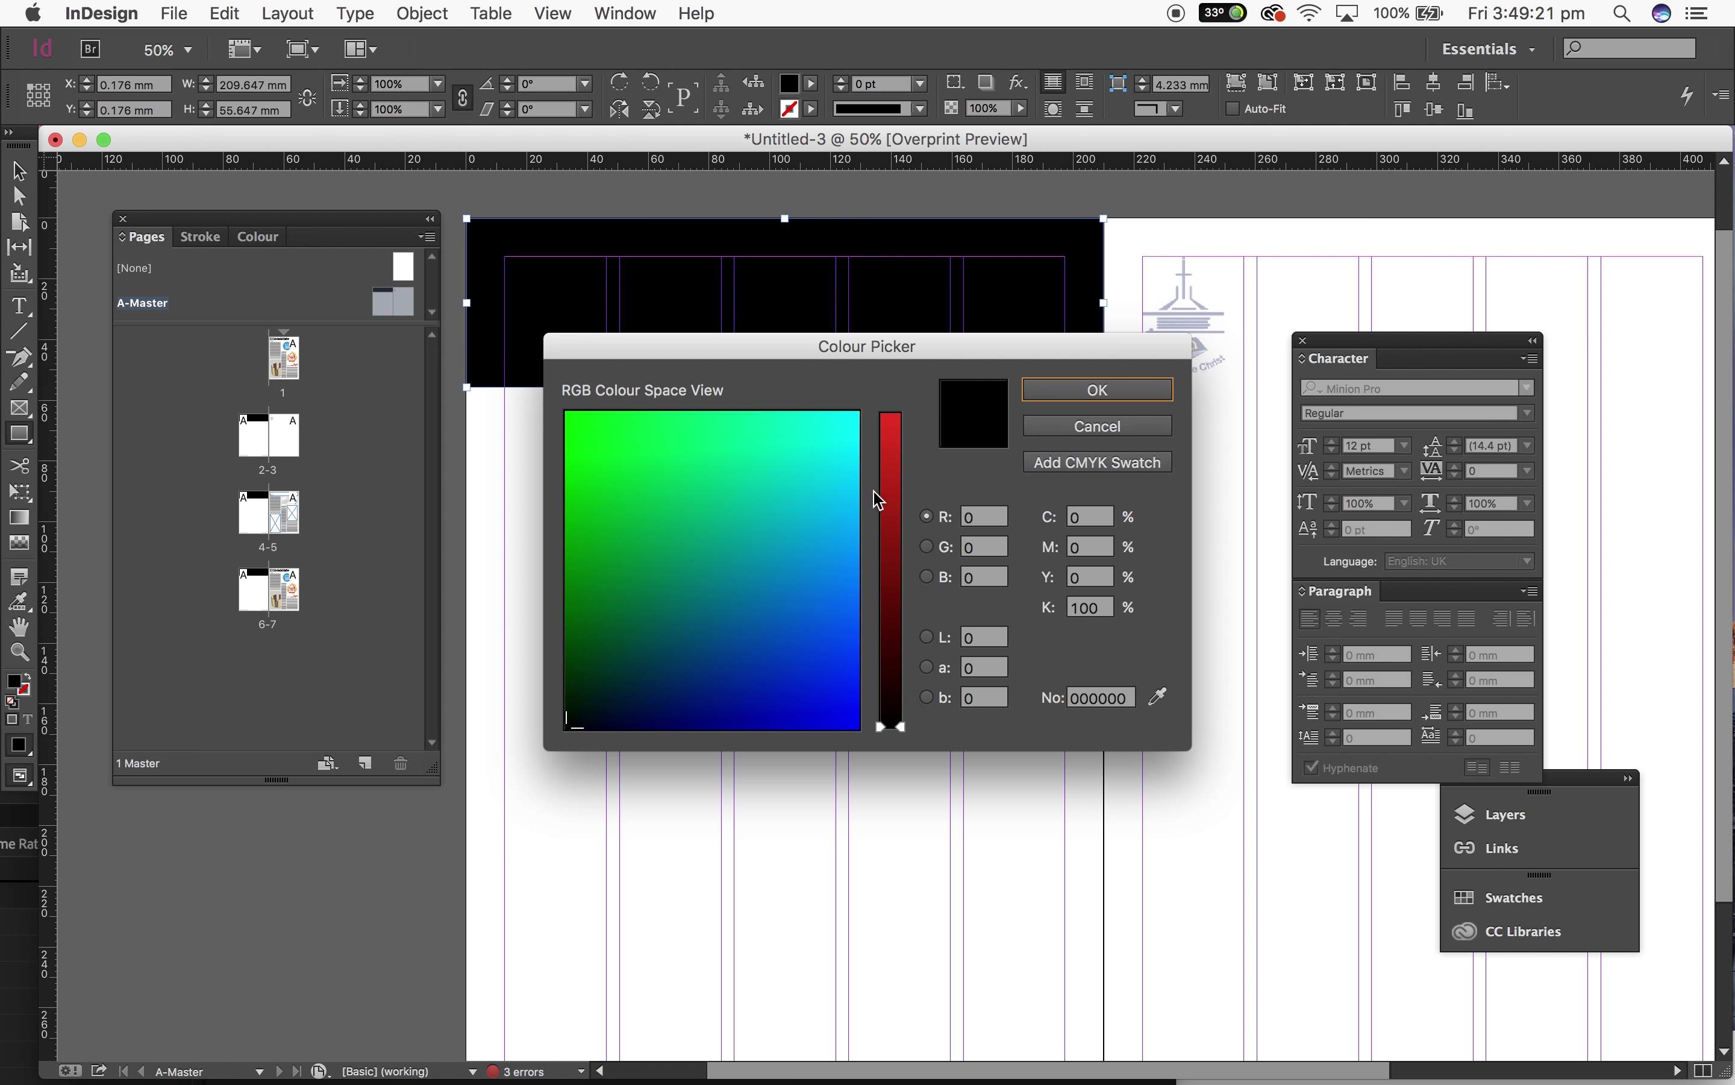
{"action": "left_click_drag", "start_coordinate": [882, 500], "coordinate": [887, 465]}
{"action": "left_click", "coordinate": [1112, 389]}
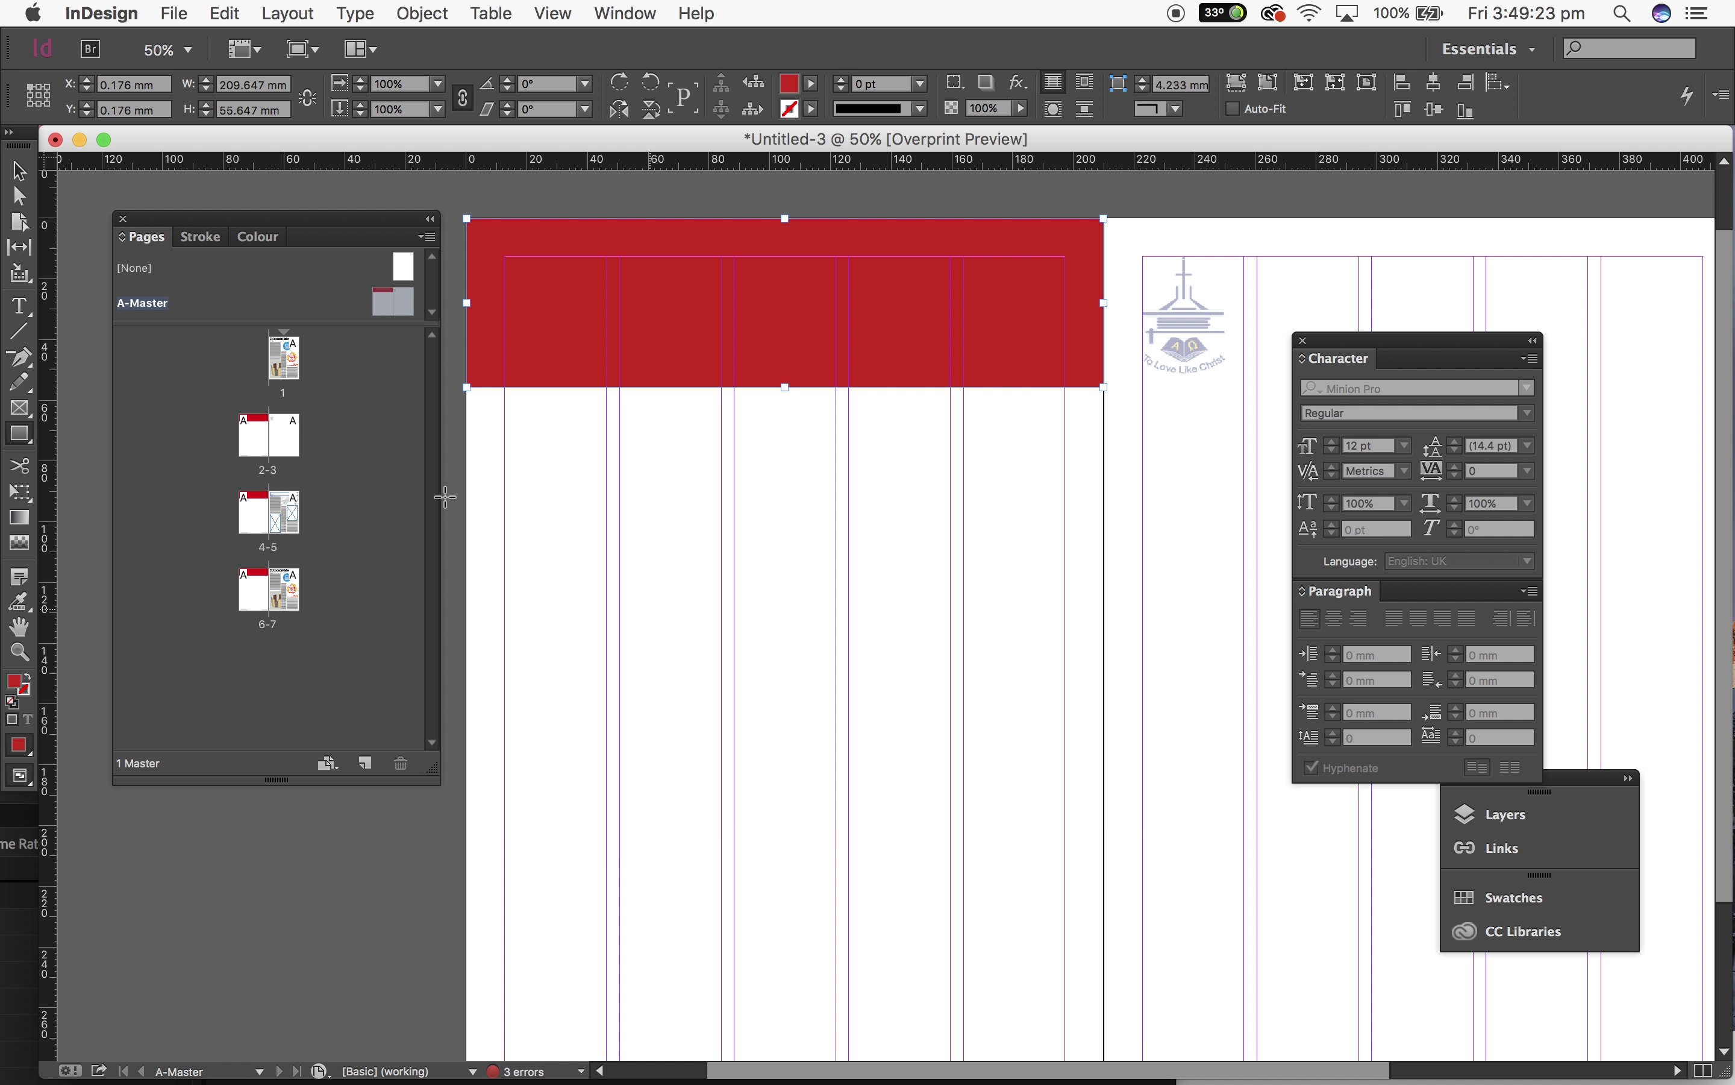
{"action": "left_click", "coordinate": [1023, 108]}
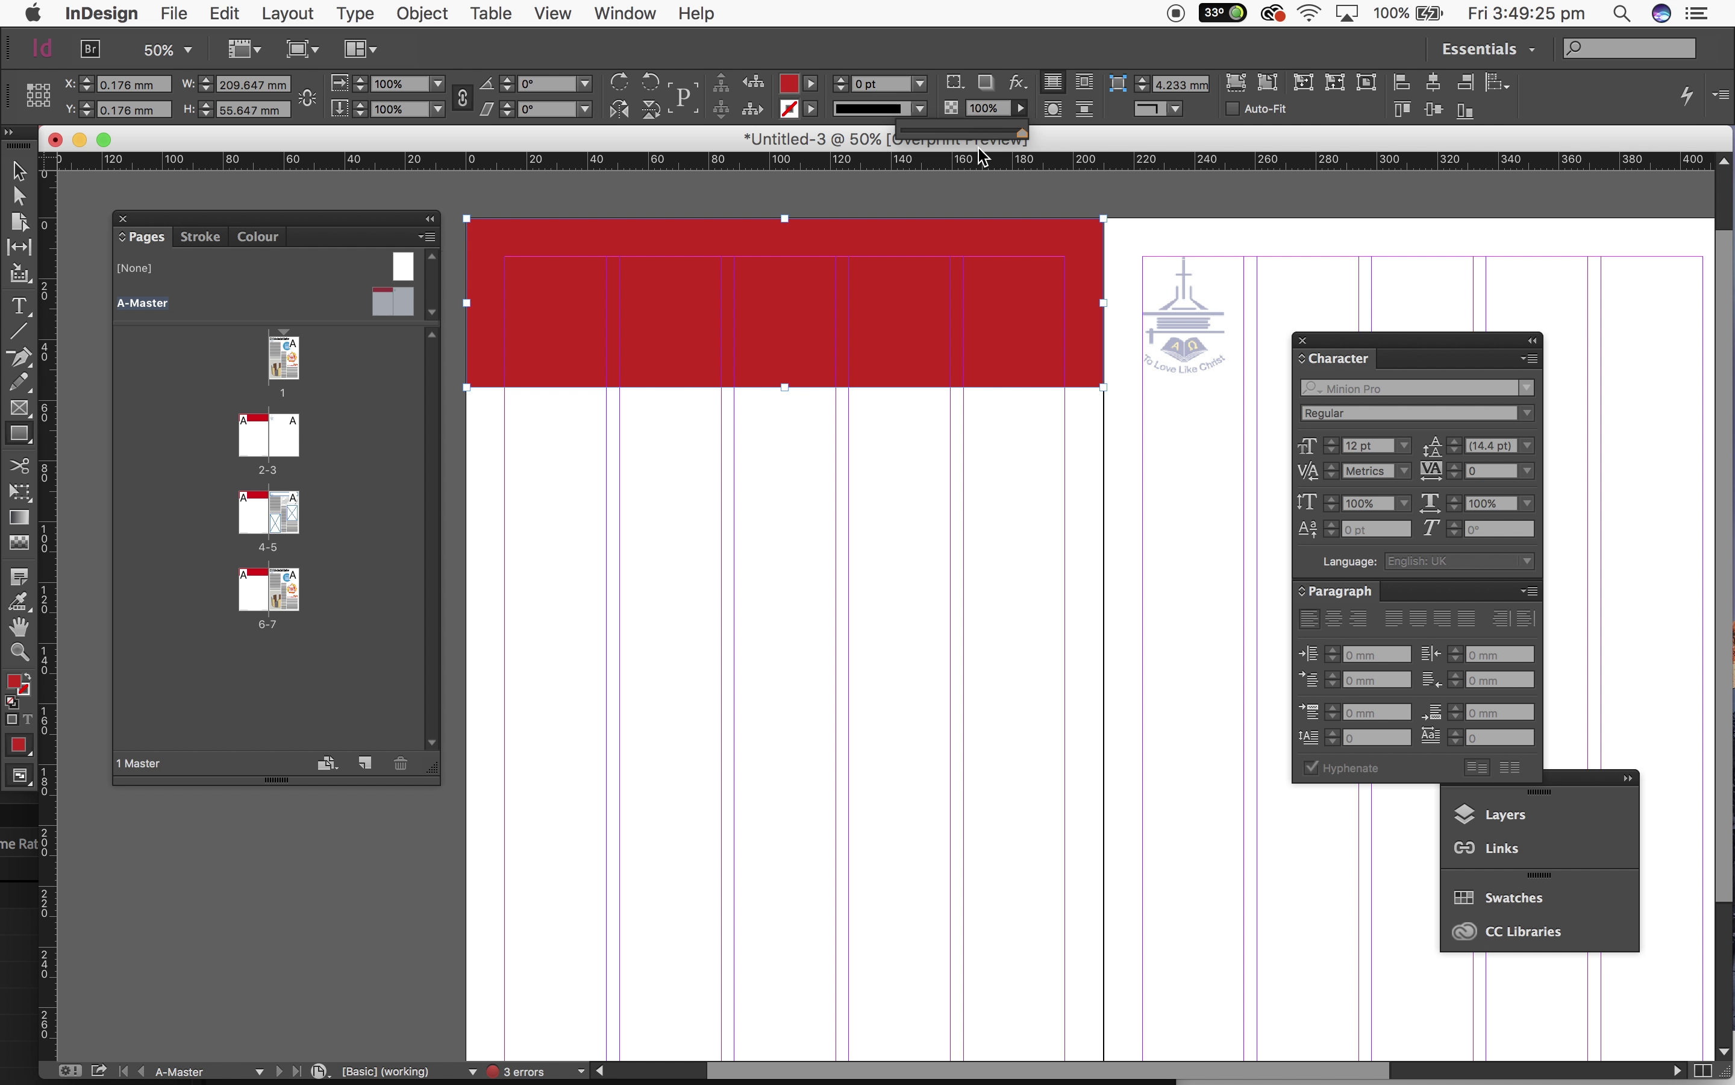
{"action": "left_click_drag", "start_coordinate": [1022, 132], "coordinate": [947, 133]}
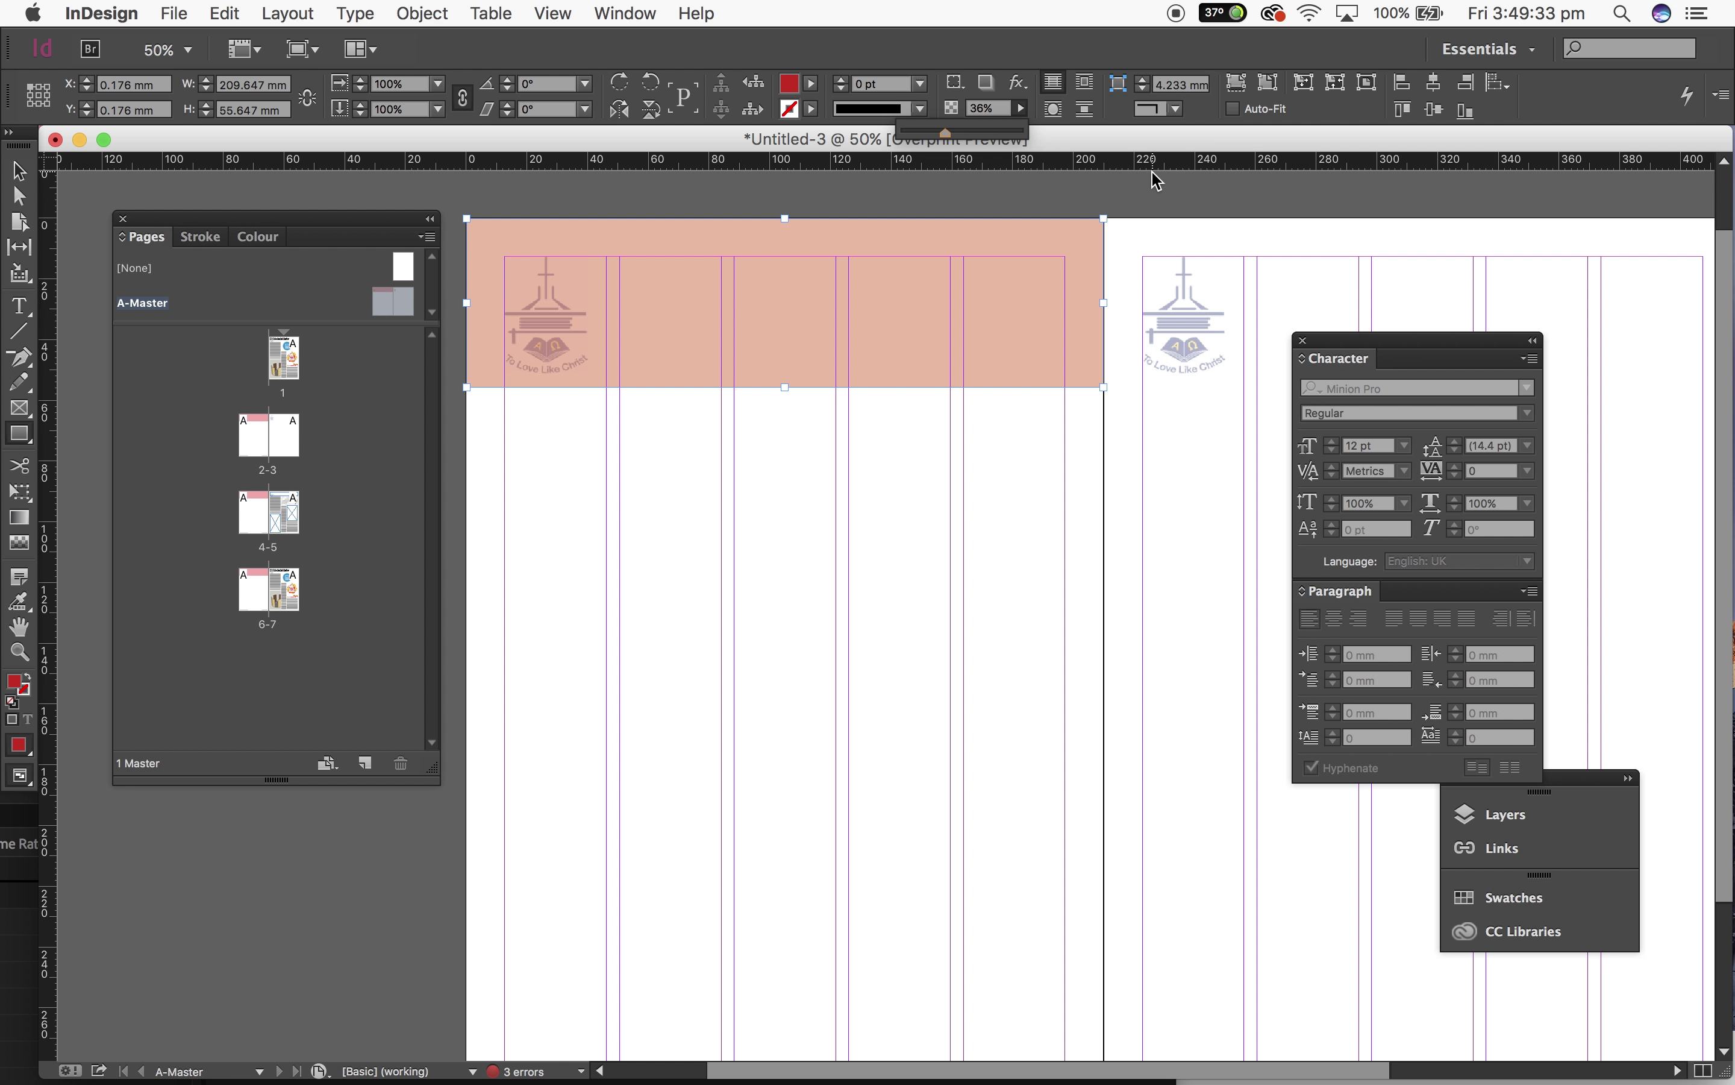
Step: Send the header rectangle on the left master page to the back, behind the logo
{"action": "right_click", "coordinate": [484, 309]}
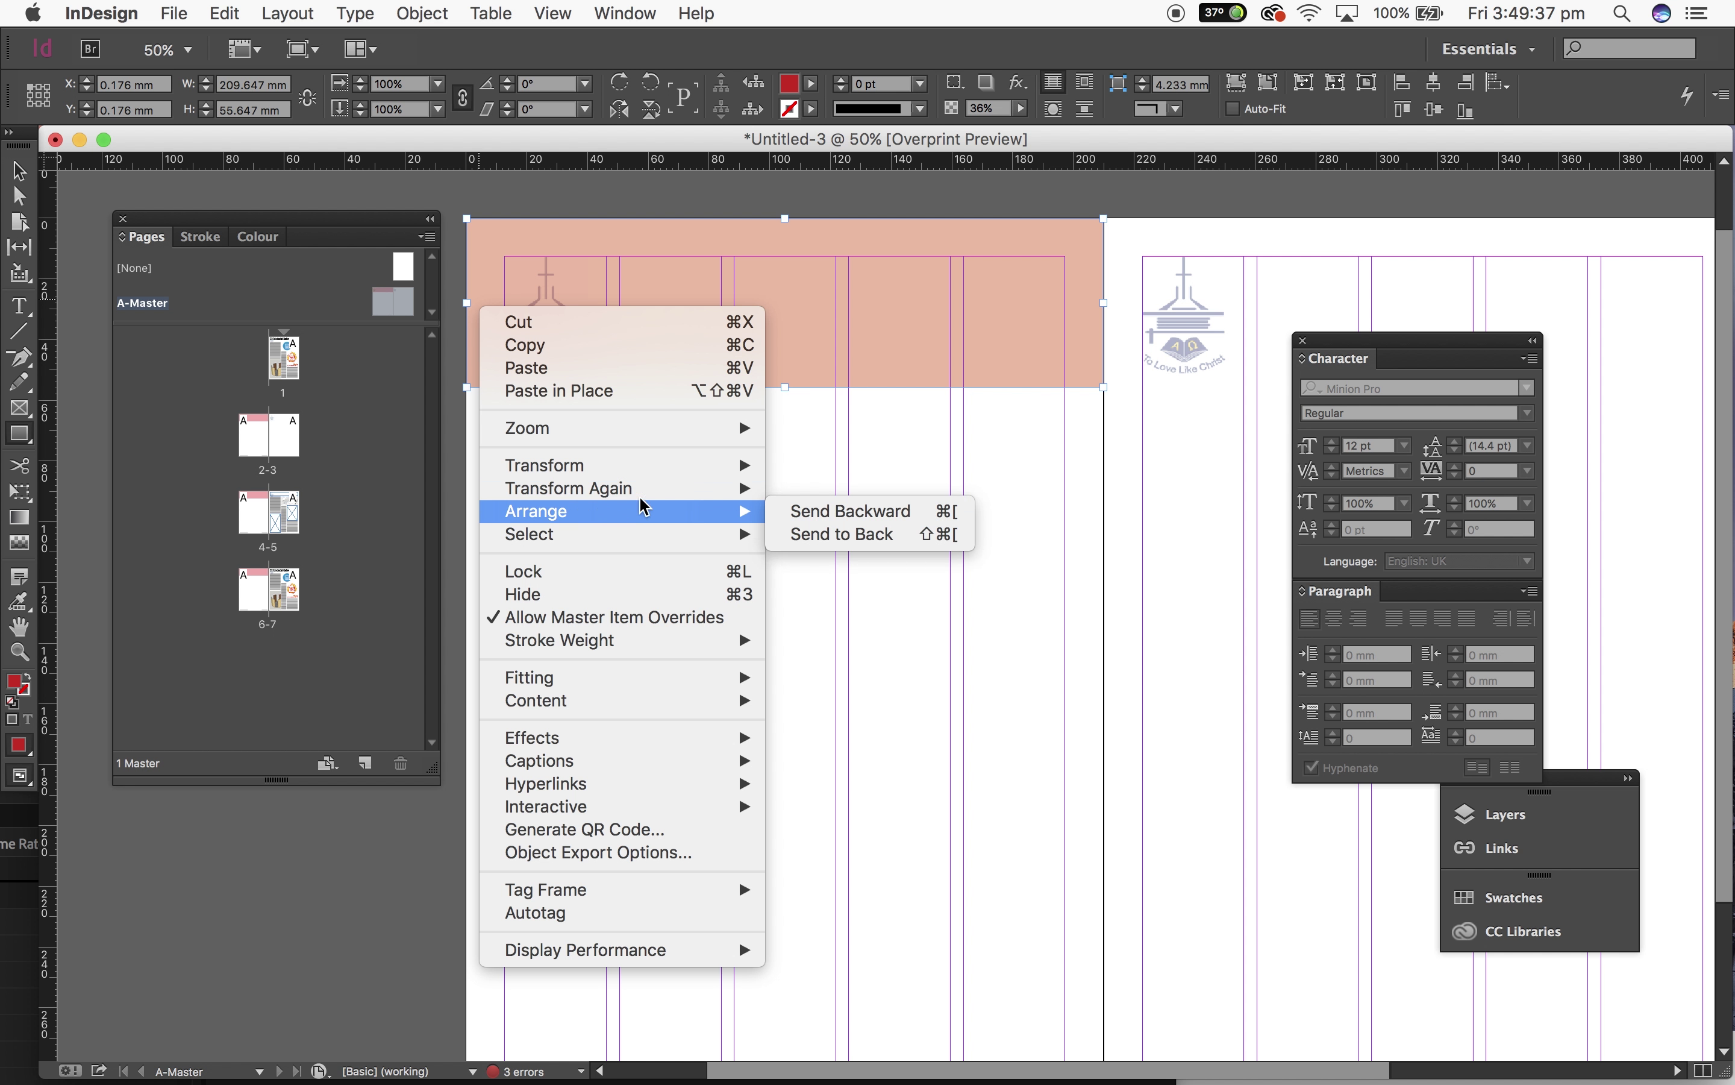
{"action": "mouse_move", "coordinate": [699, 511]}
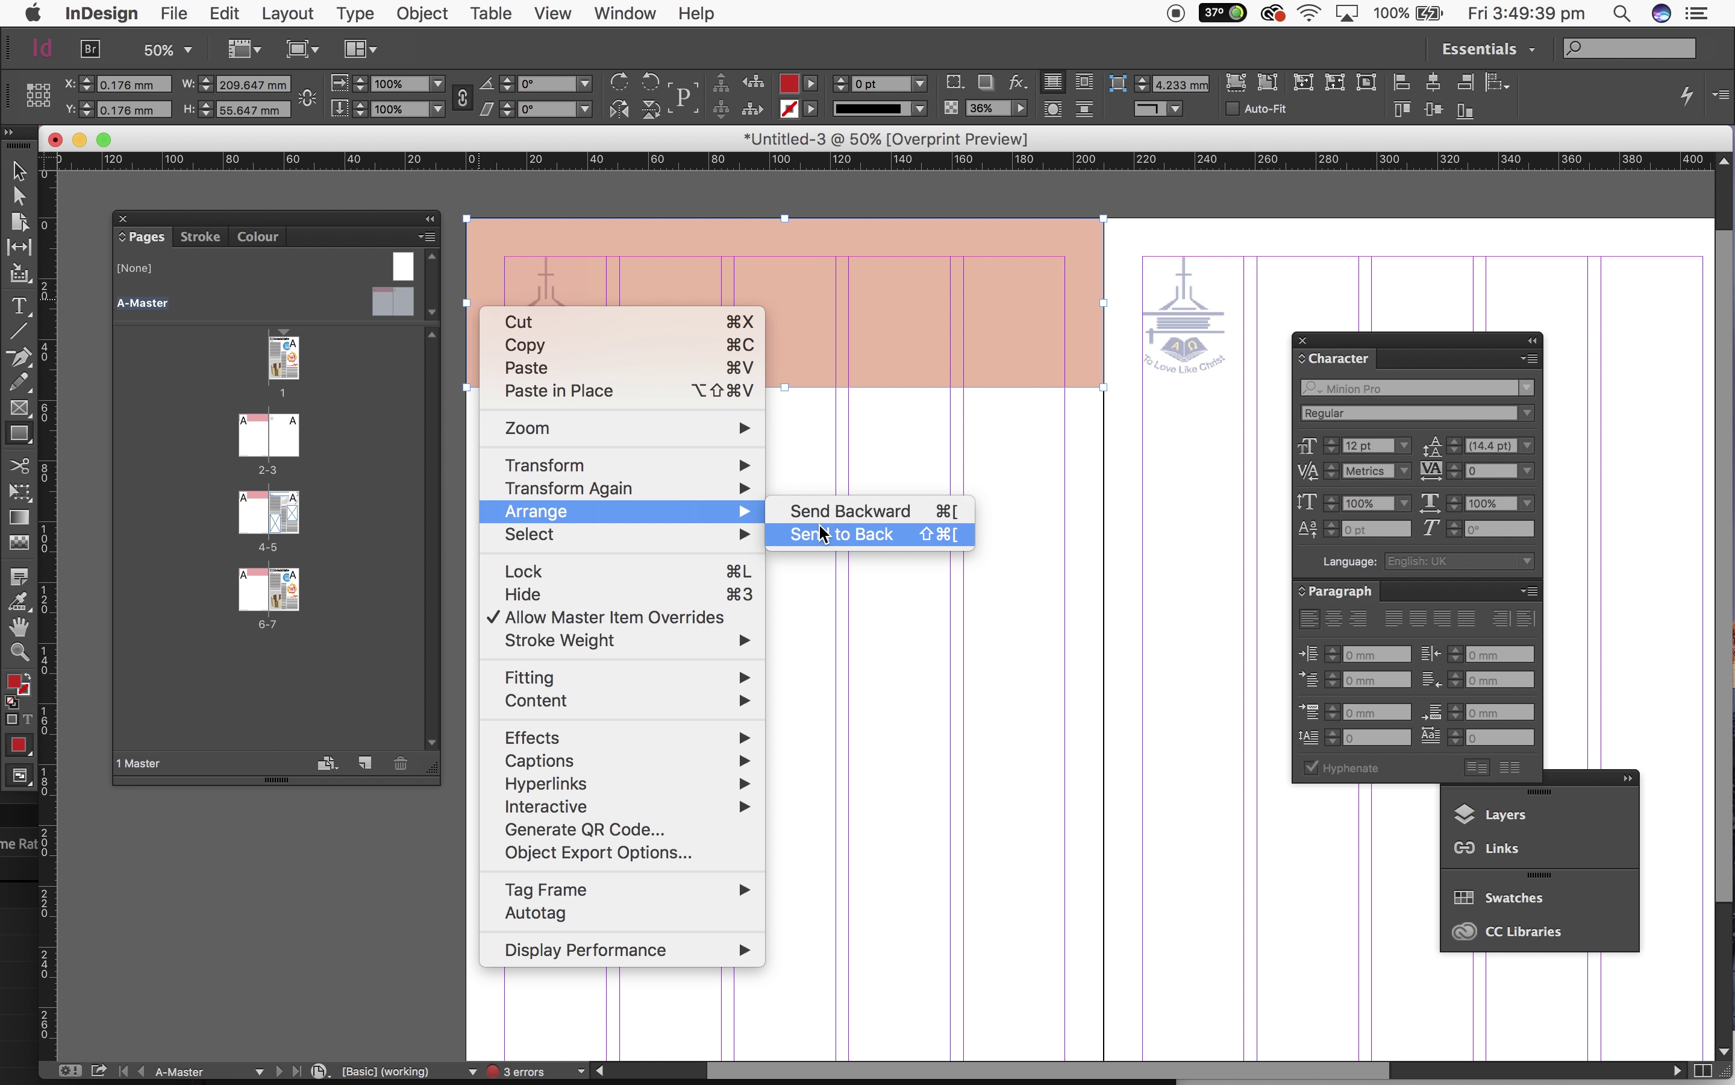
{"action": "left_click", "coordinate": [825, 534]}
{"action": "left_click", "coordinate": [20, 171]}
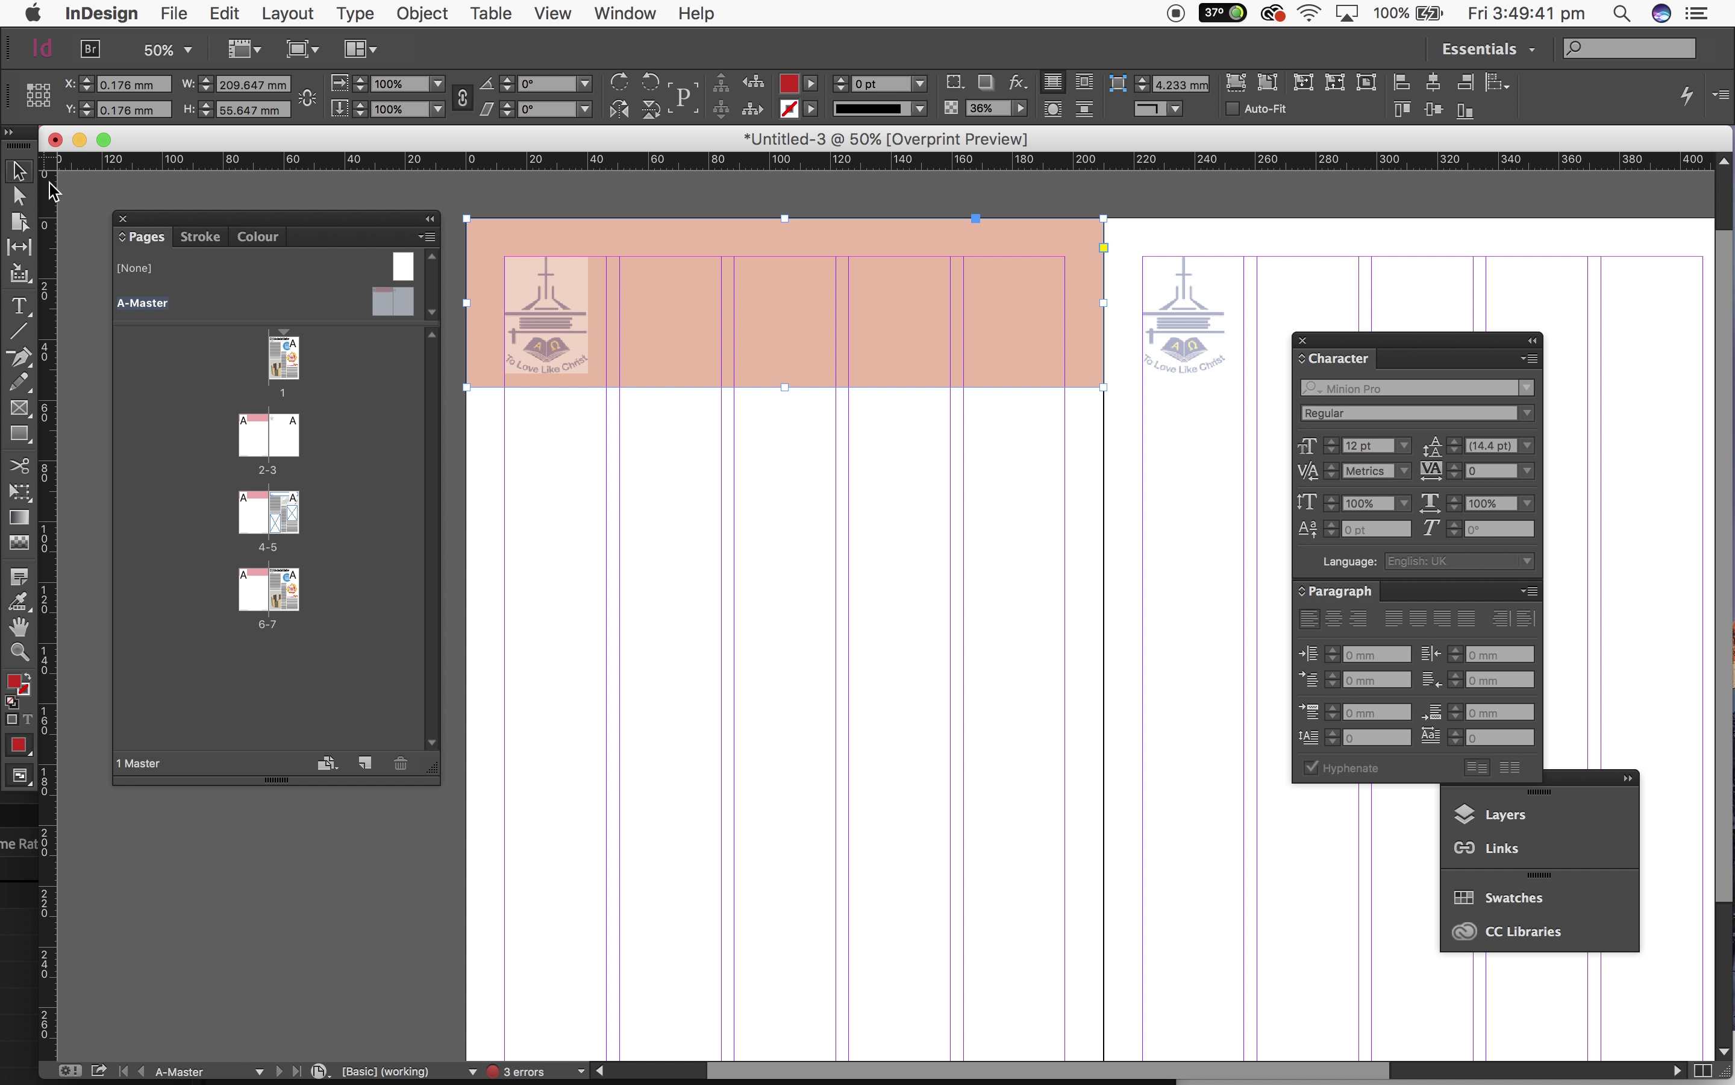
{"action": "left_click", "coordinate": [566, 403]}
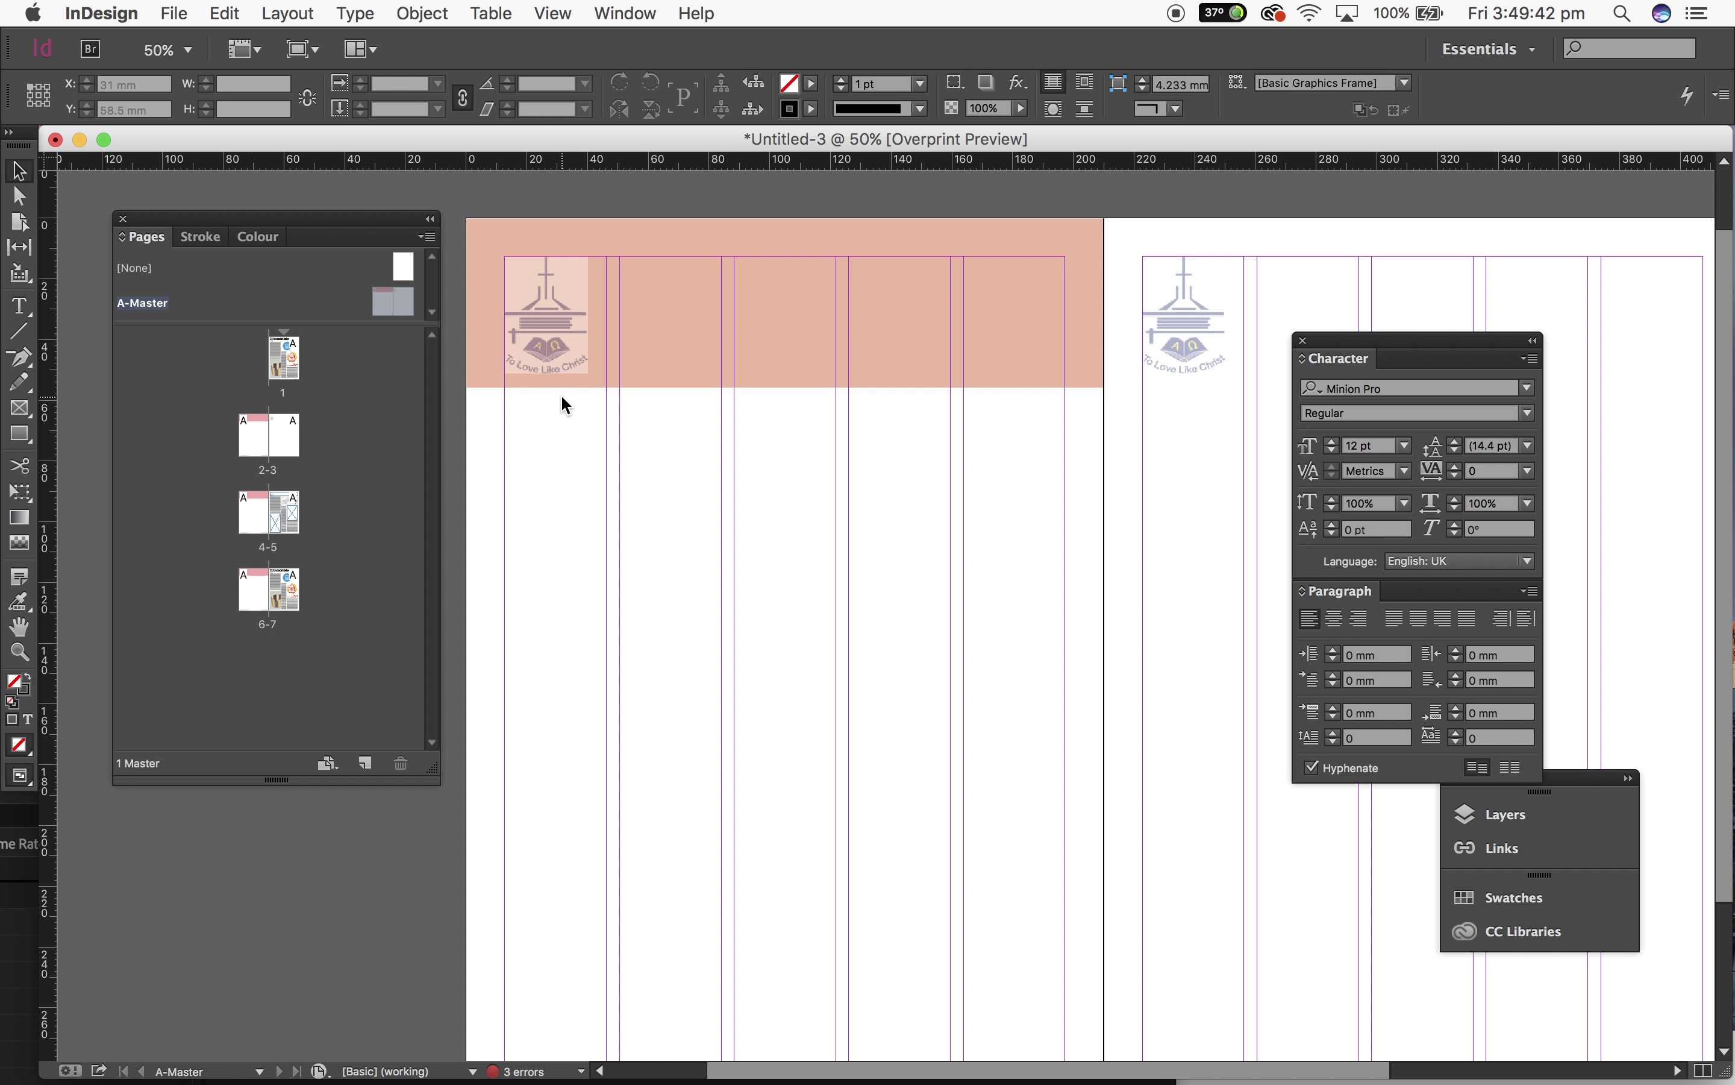
{"action": "left_click", "coordinate": [563, 347]}
{"action": "left_click", "coordinate": [657, 460]}
{"action": "left_click", "coordinate": [631, 336]}
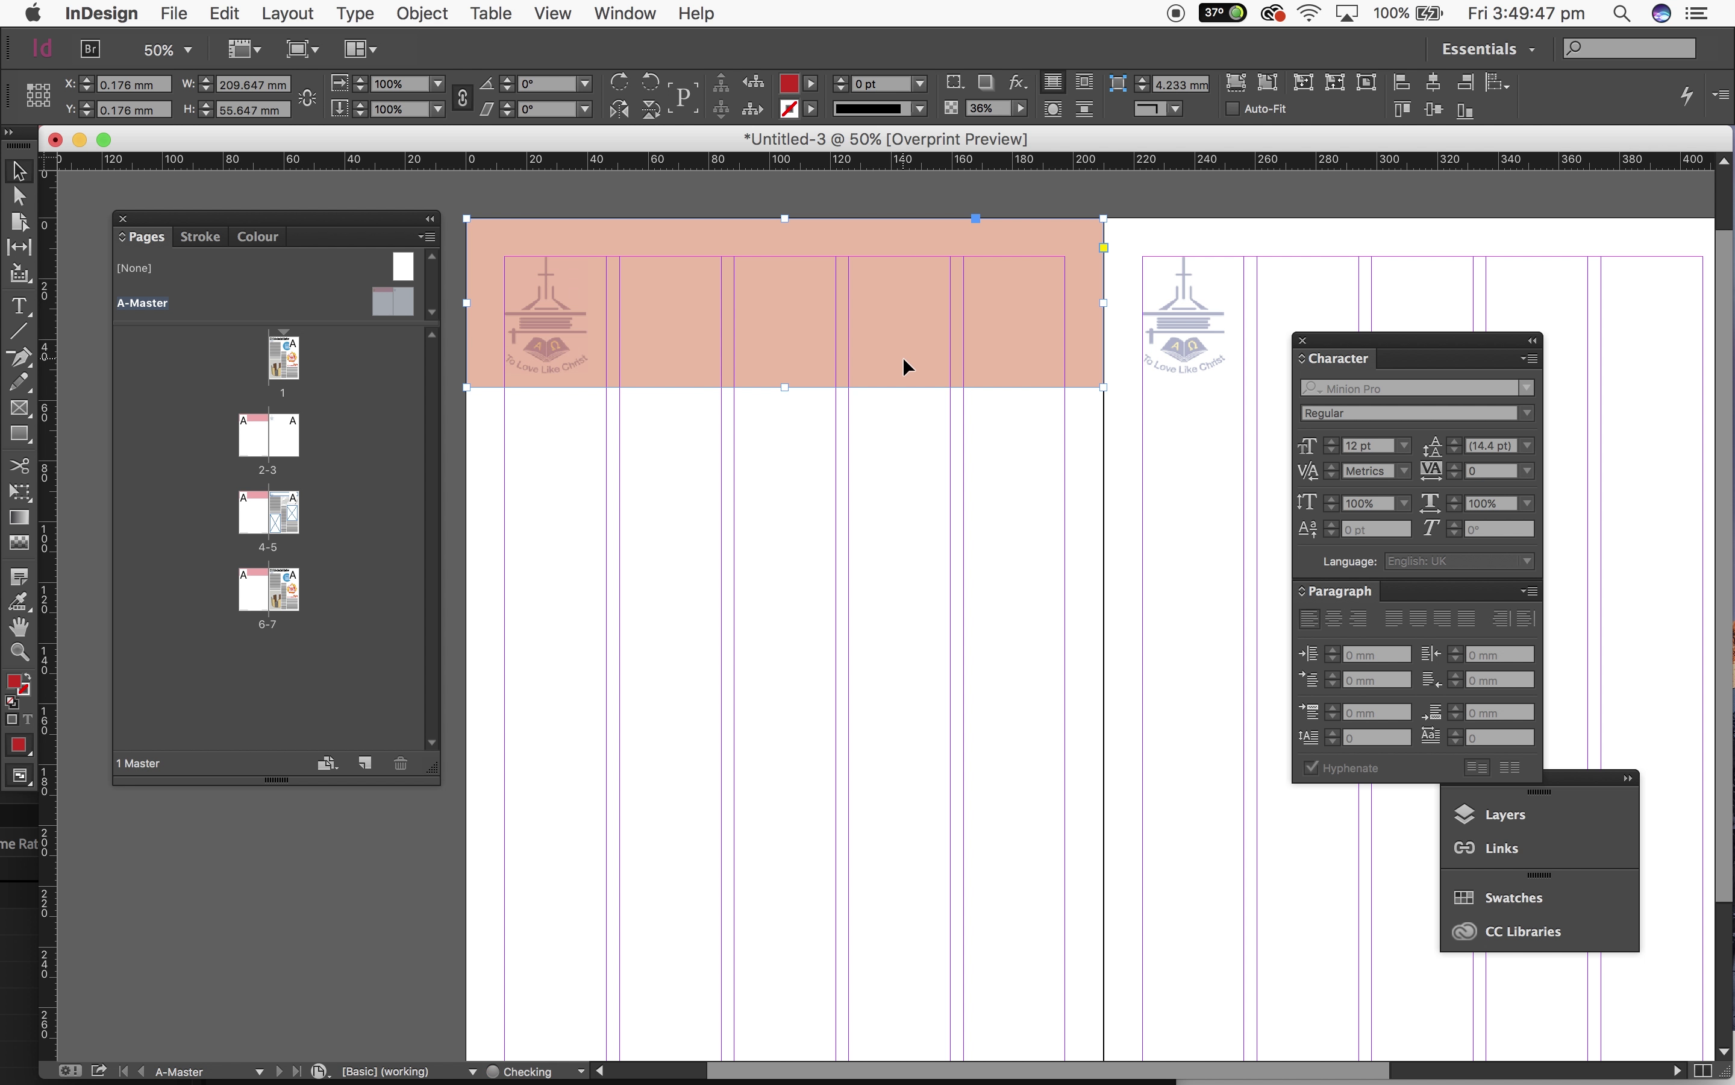
{"action": "left_click", "coordinate": [806, 489]}
Step: Duplicate the tinted header rectangle across the top of the right master page, aligned with the original
{"action": "key", "text": "super+minus"}
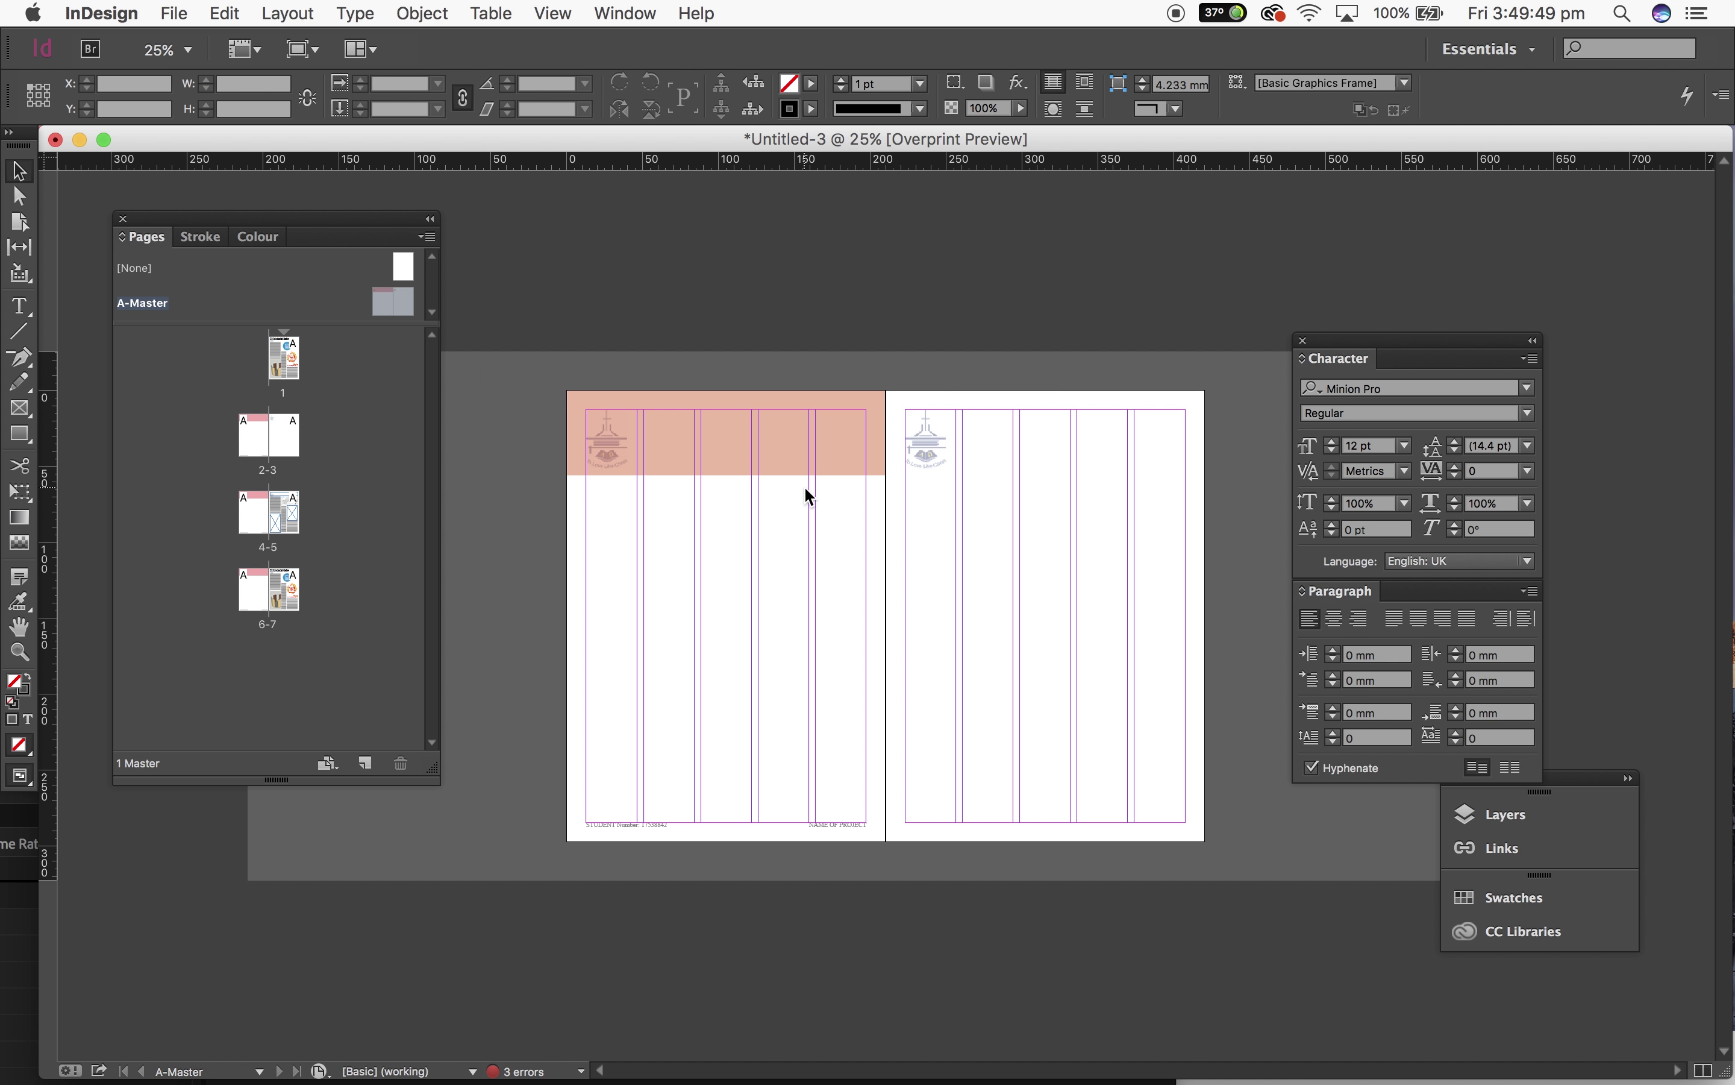
{"action": "left_click", "coordinate": [762, 440]}
{"action": "left_click_drag", "start_coordinate": [786, 436], "coordinate": [1112, 439]}
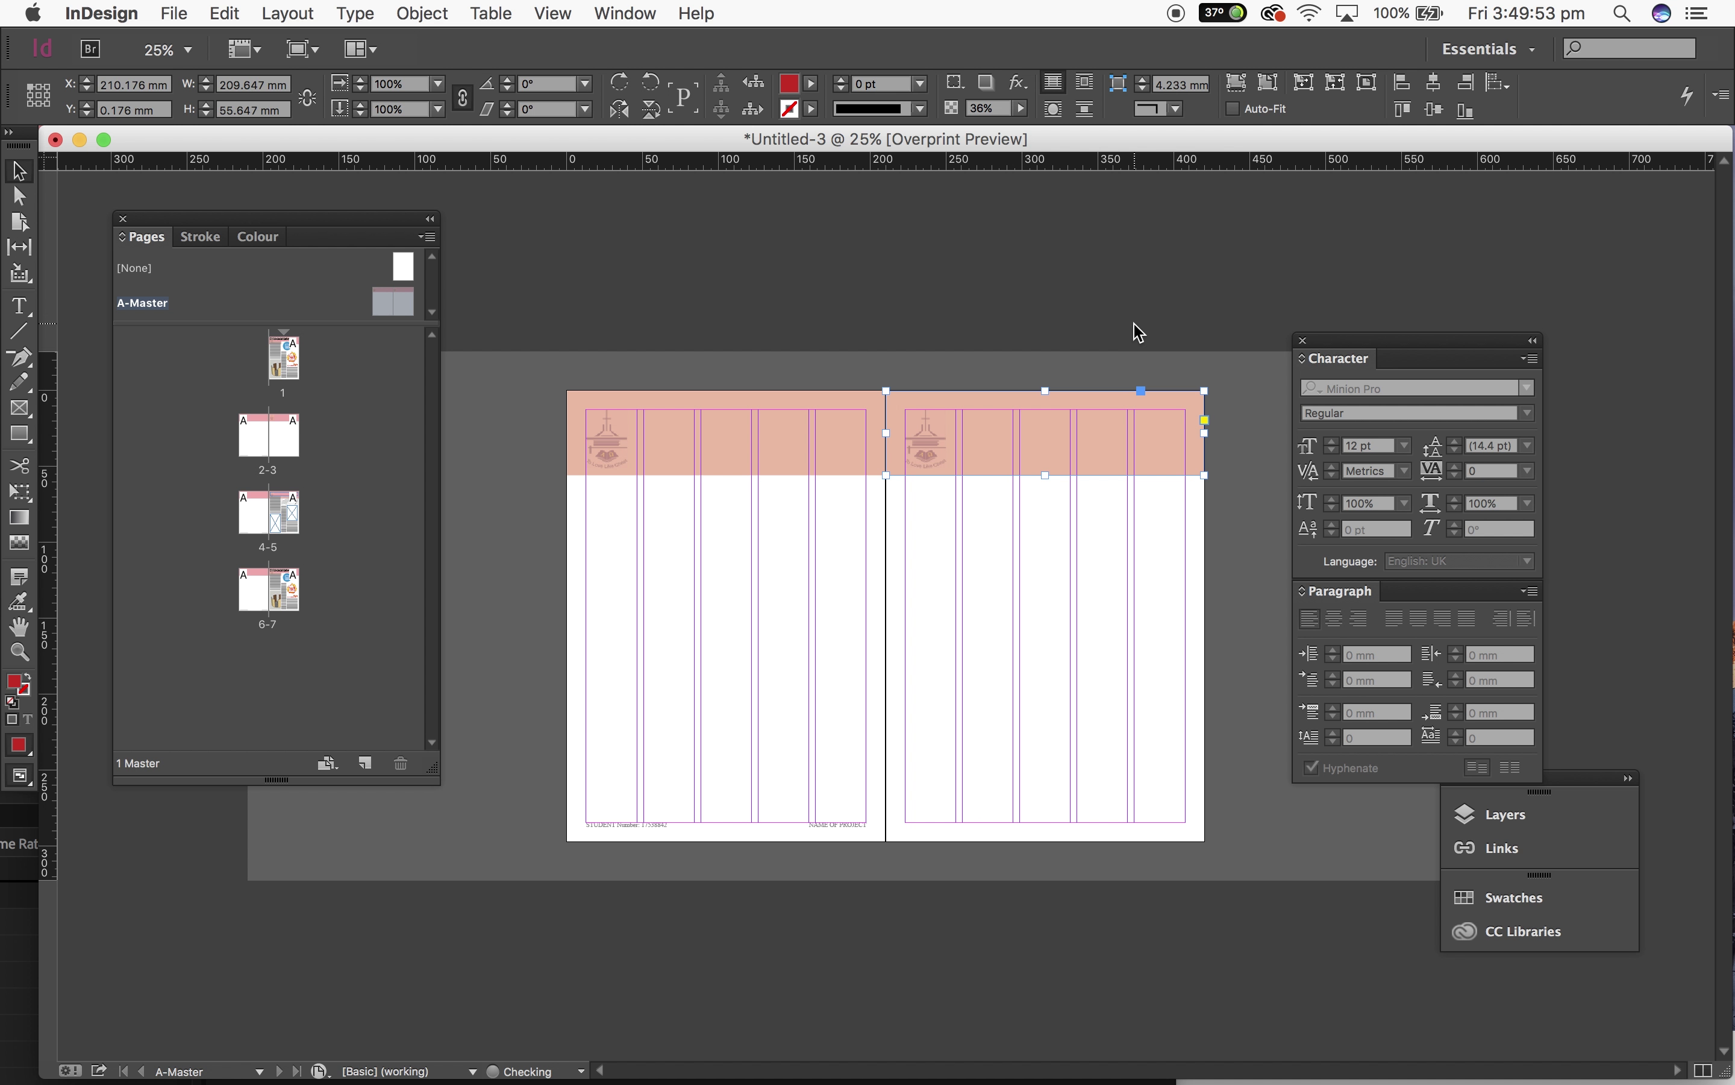
{"action": "left_click", "coordinate": [441, 710]}
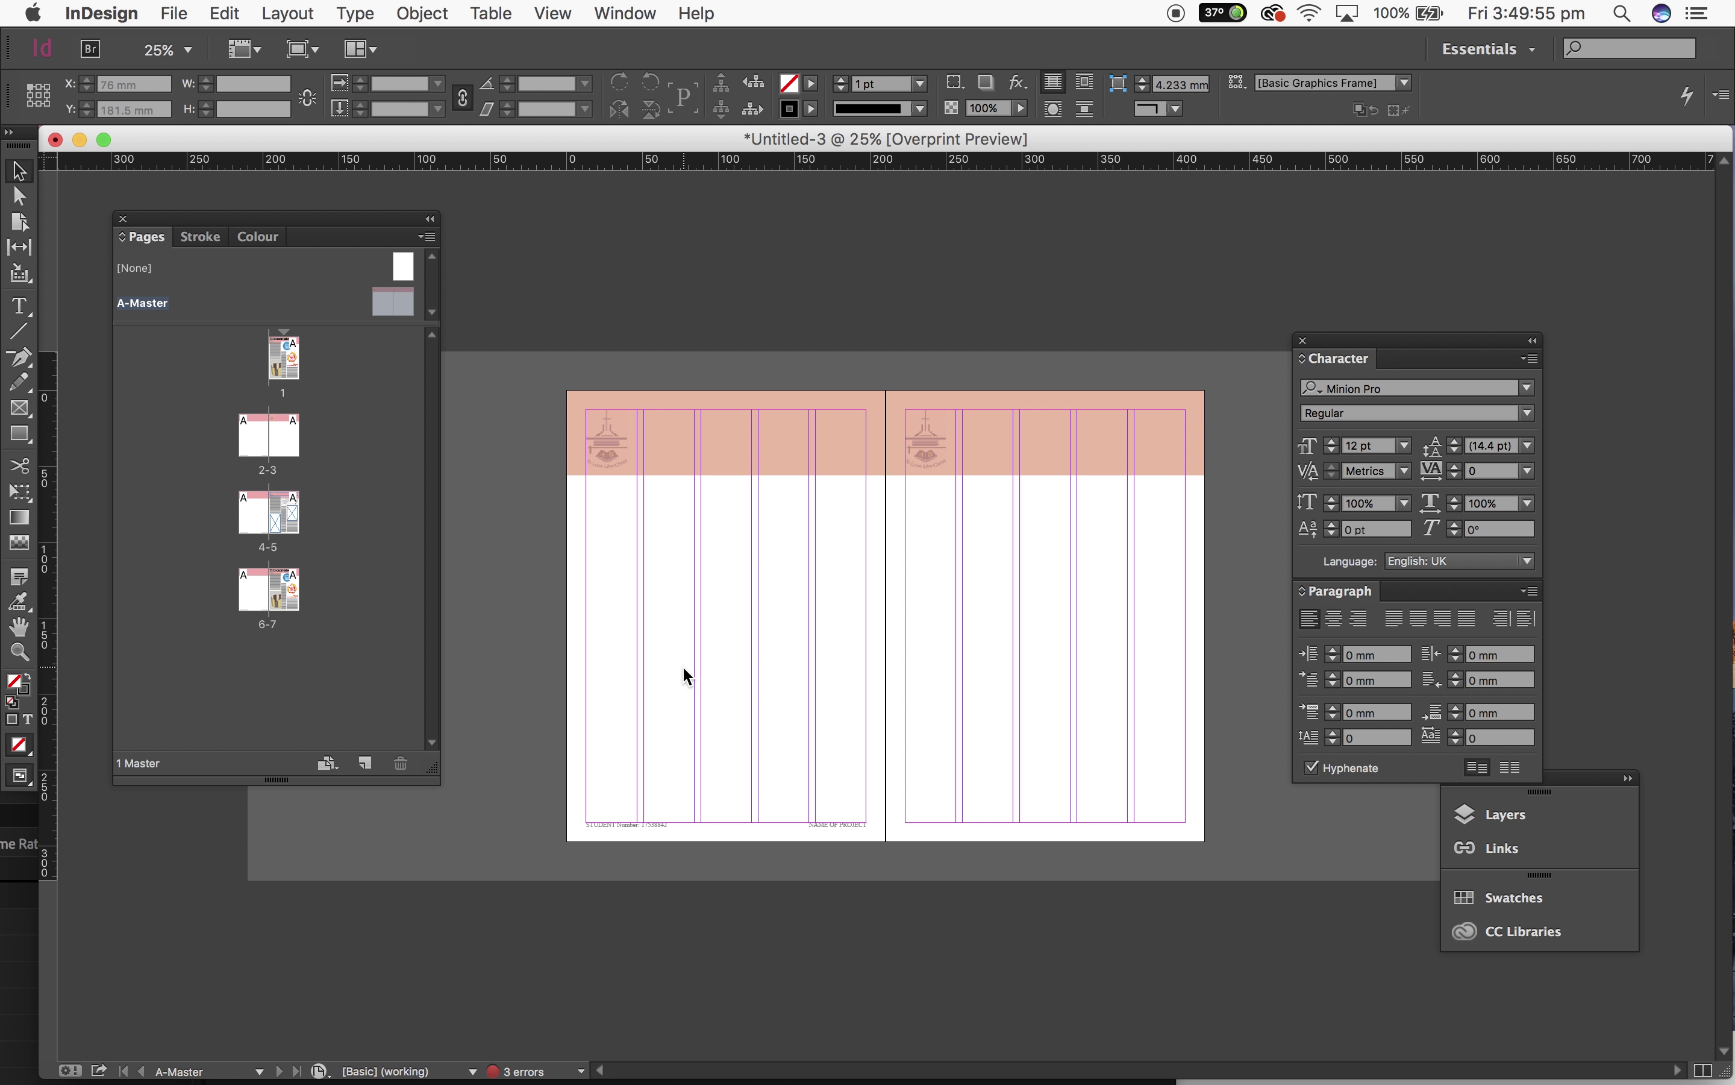
{"action": "key", "text": "super+equal"}
{"action": "key", "text": "super+minus"}
{"action": "left_click", "coordinate": [867, 446]}
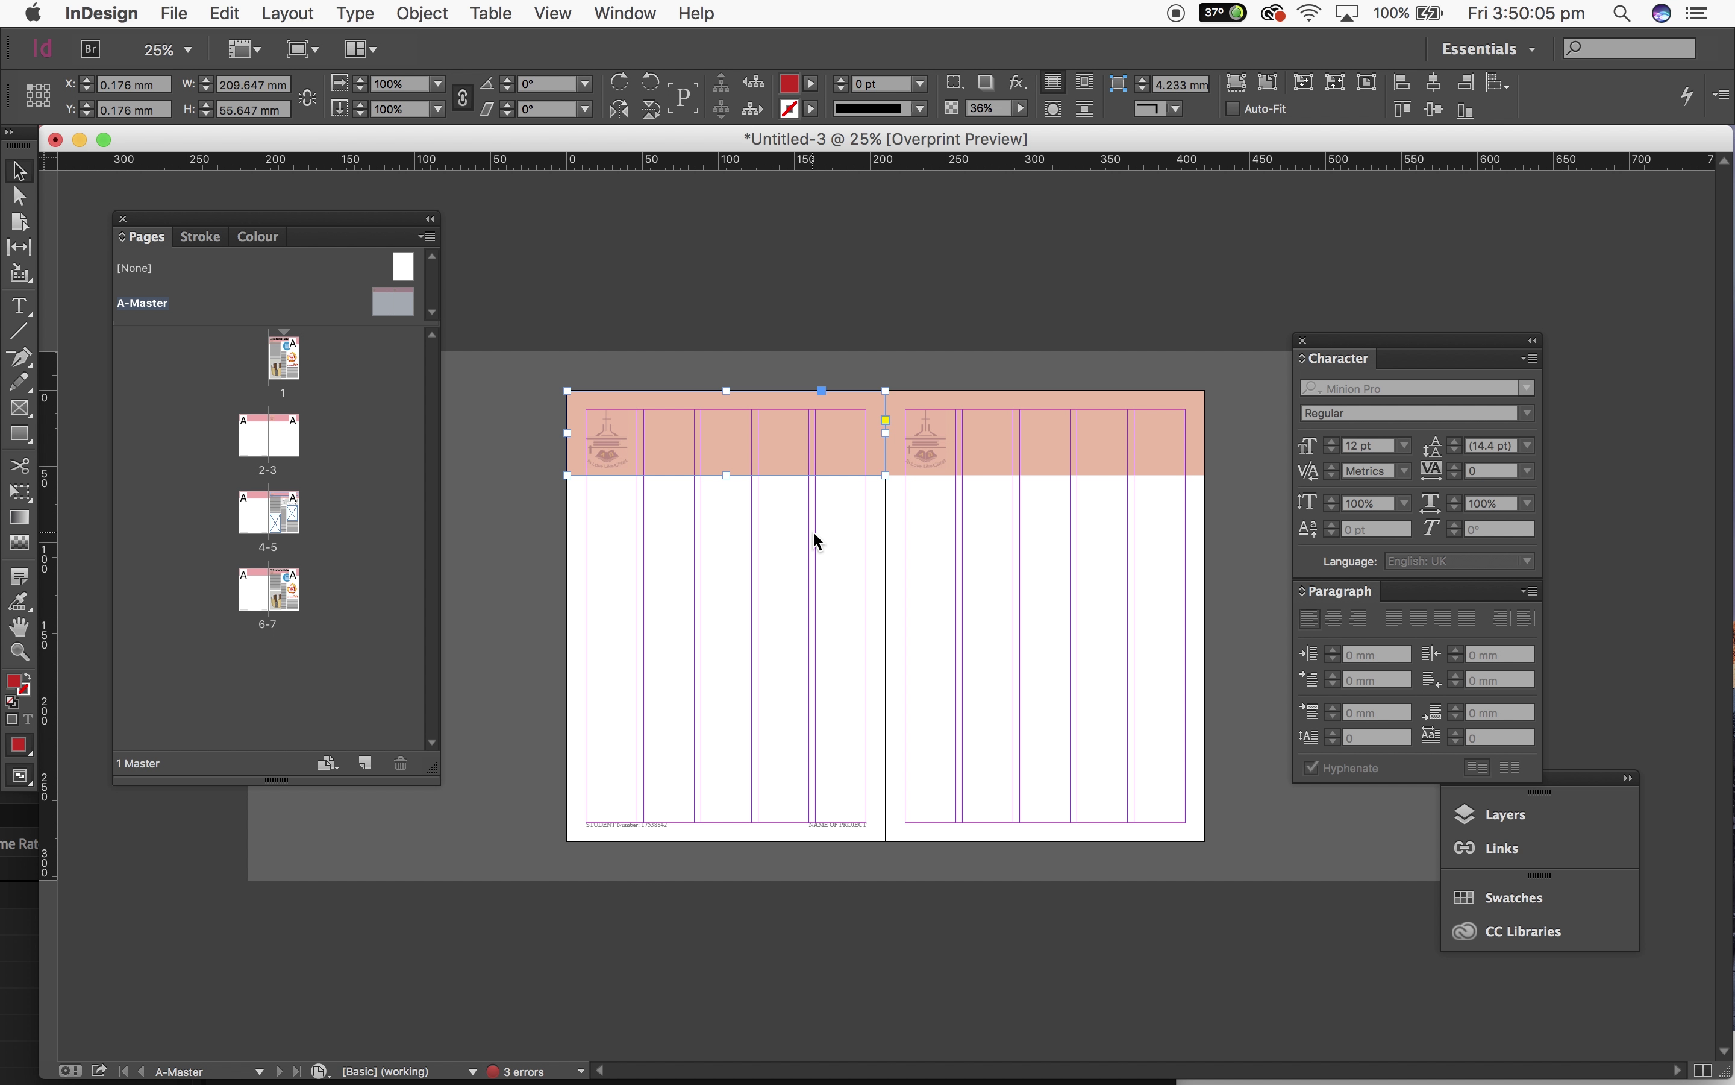
{"action": "left_click", "coordinate": [176, 13]}
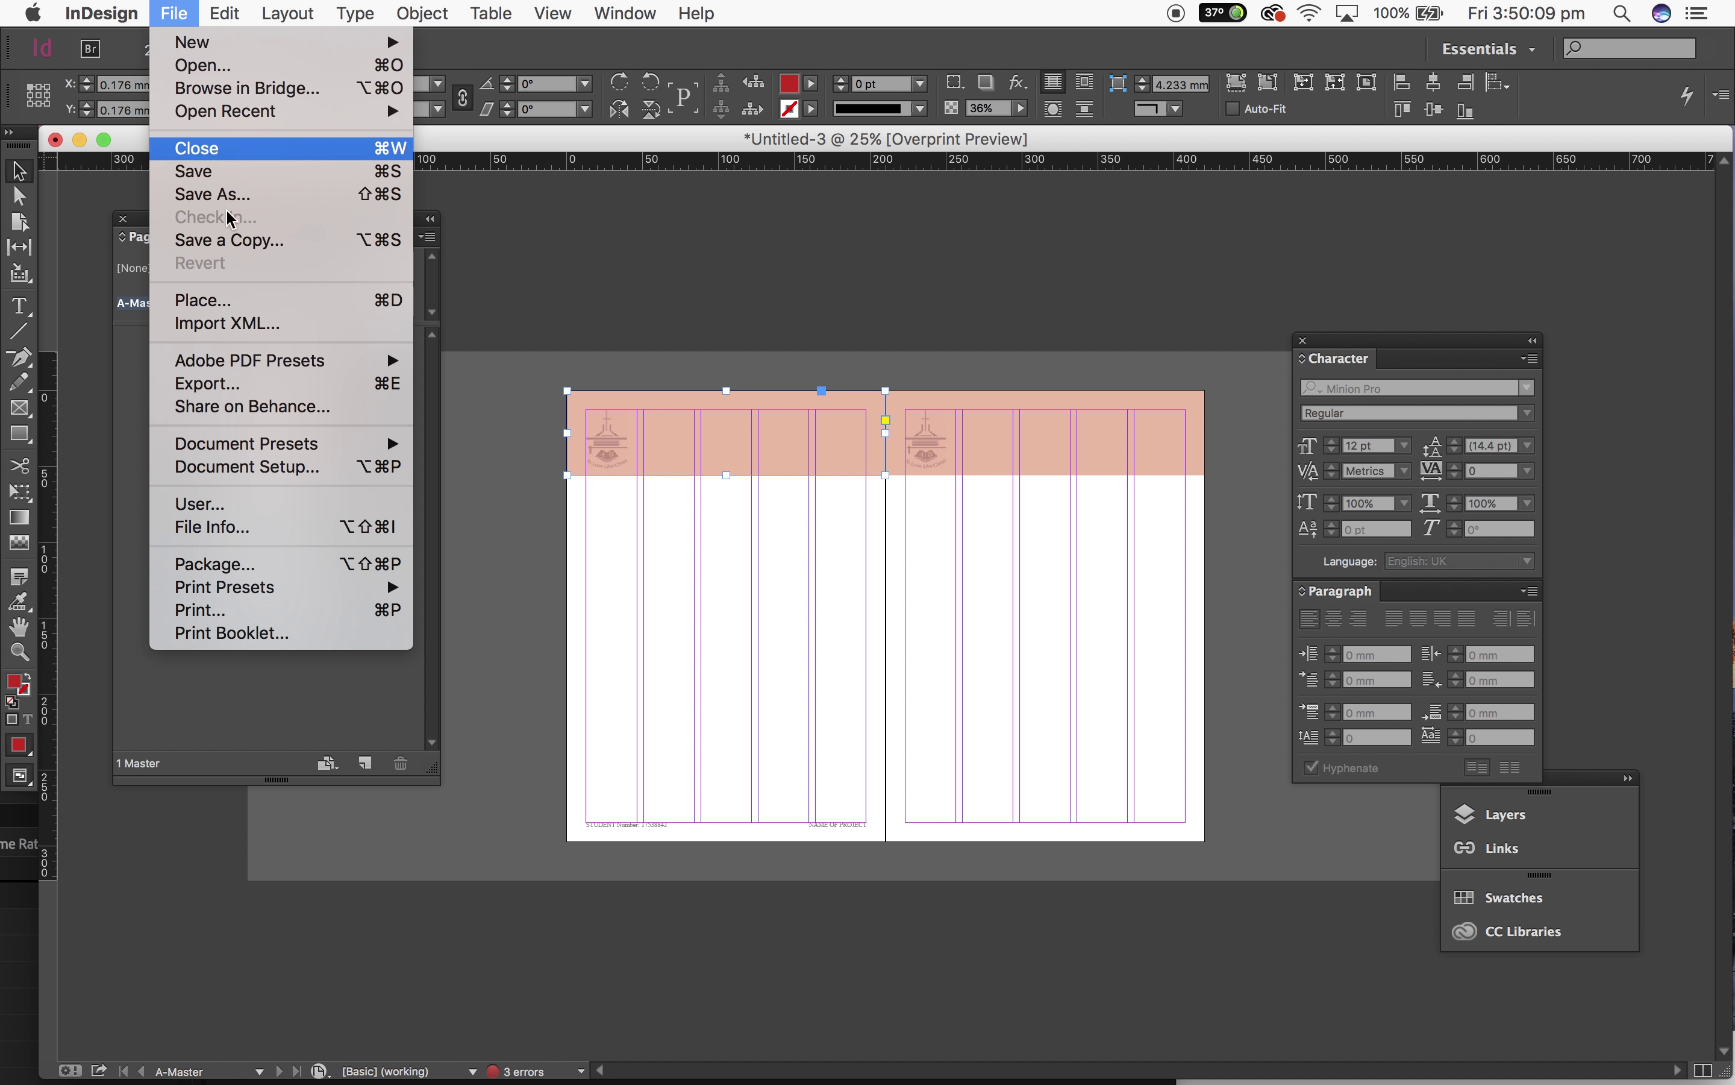
{"action": "left_click", "coordinate": [812, 592]}
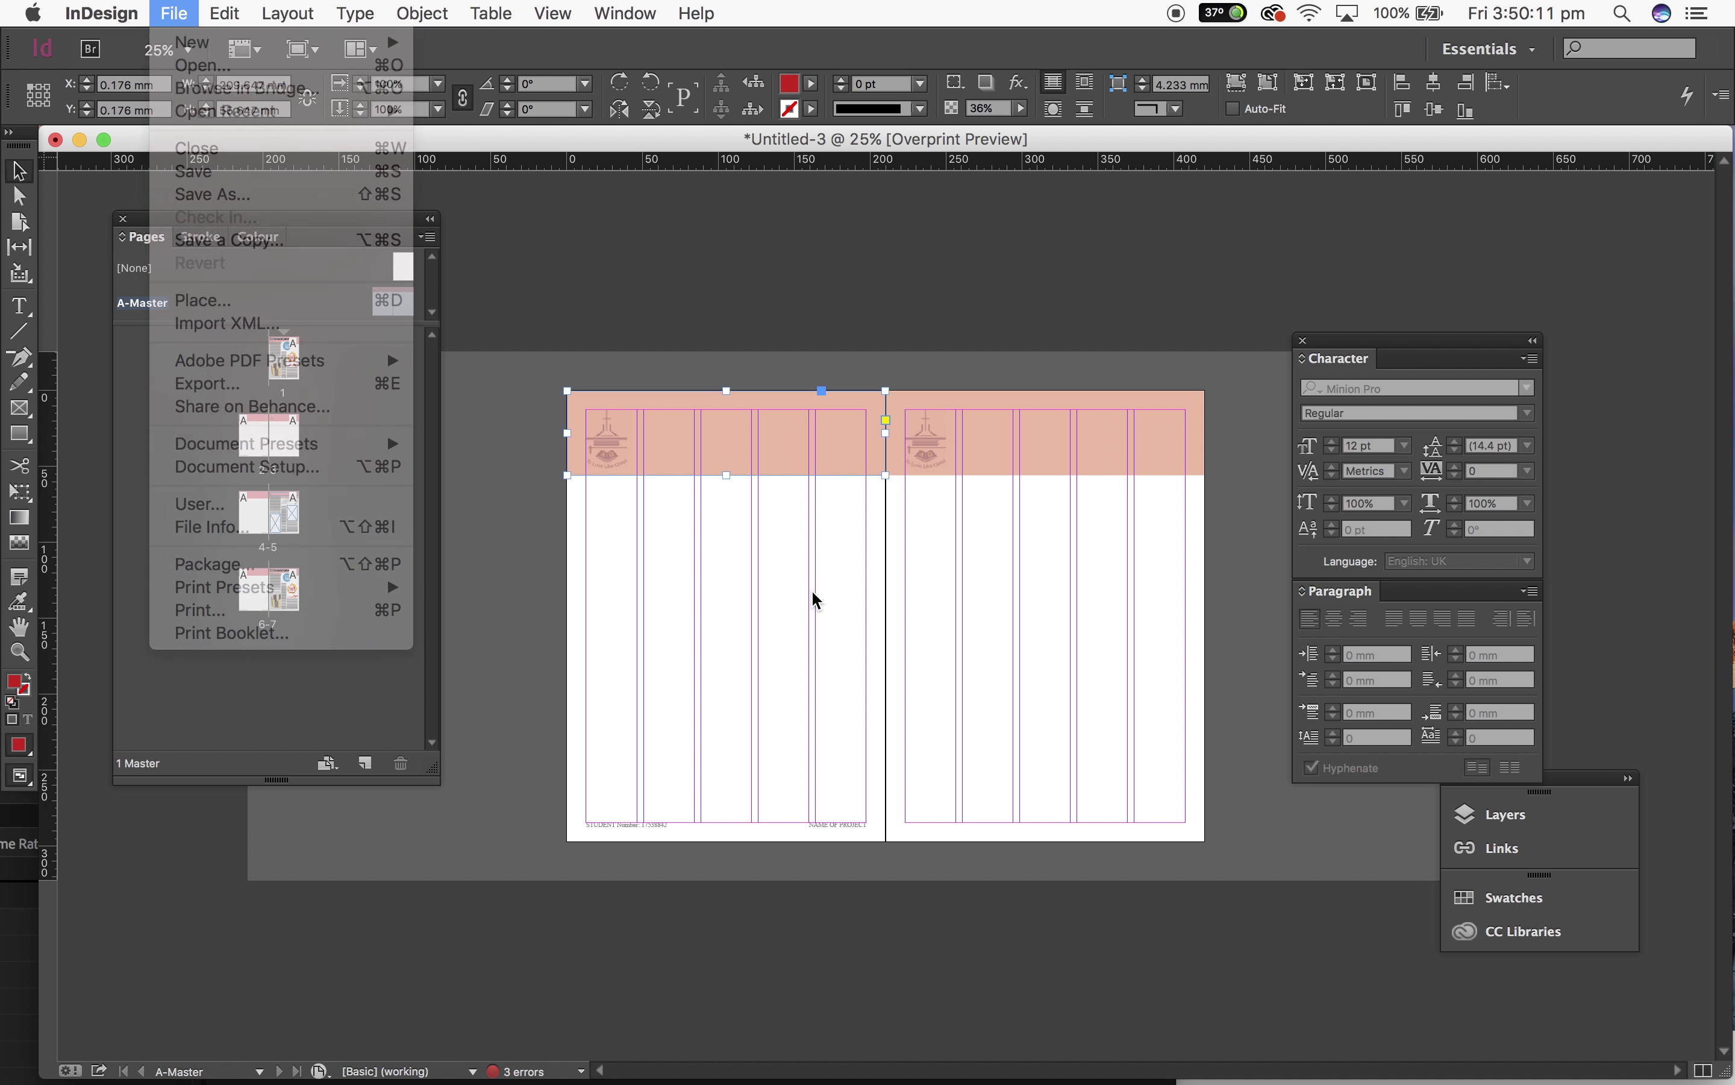
{"action": "left_click", "coordinate": [812, 592]}
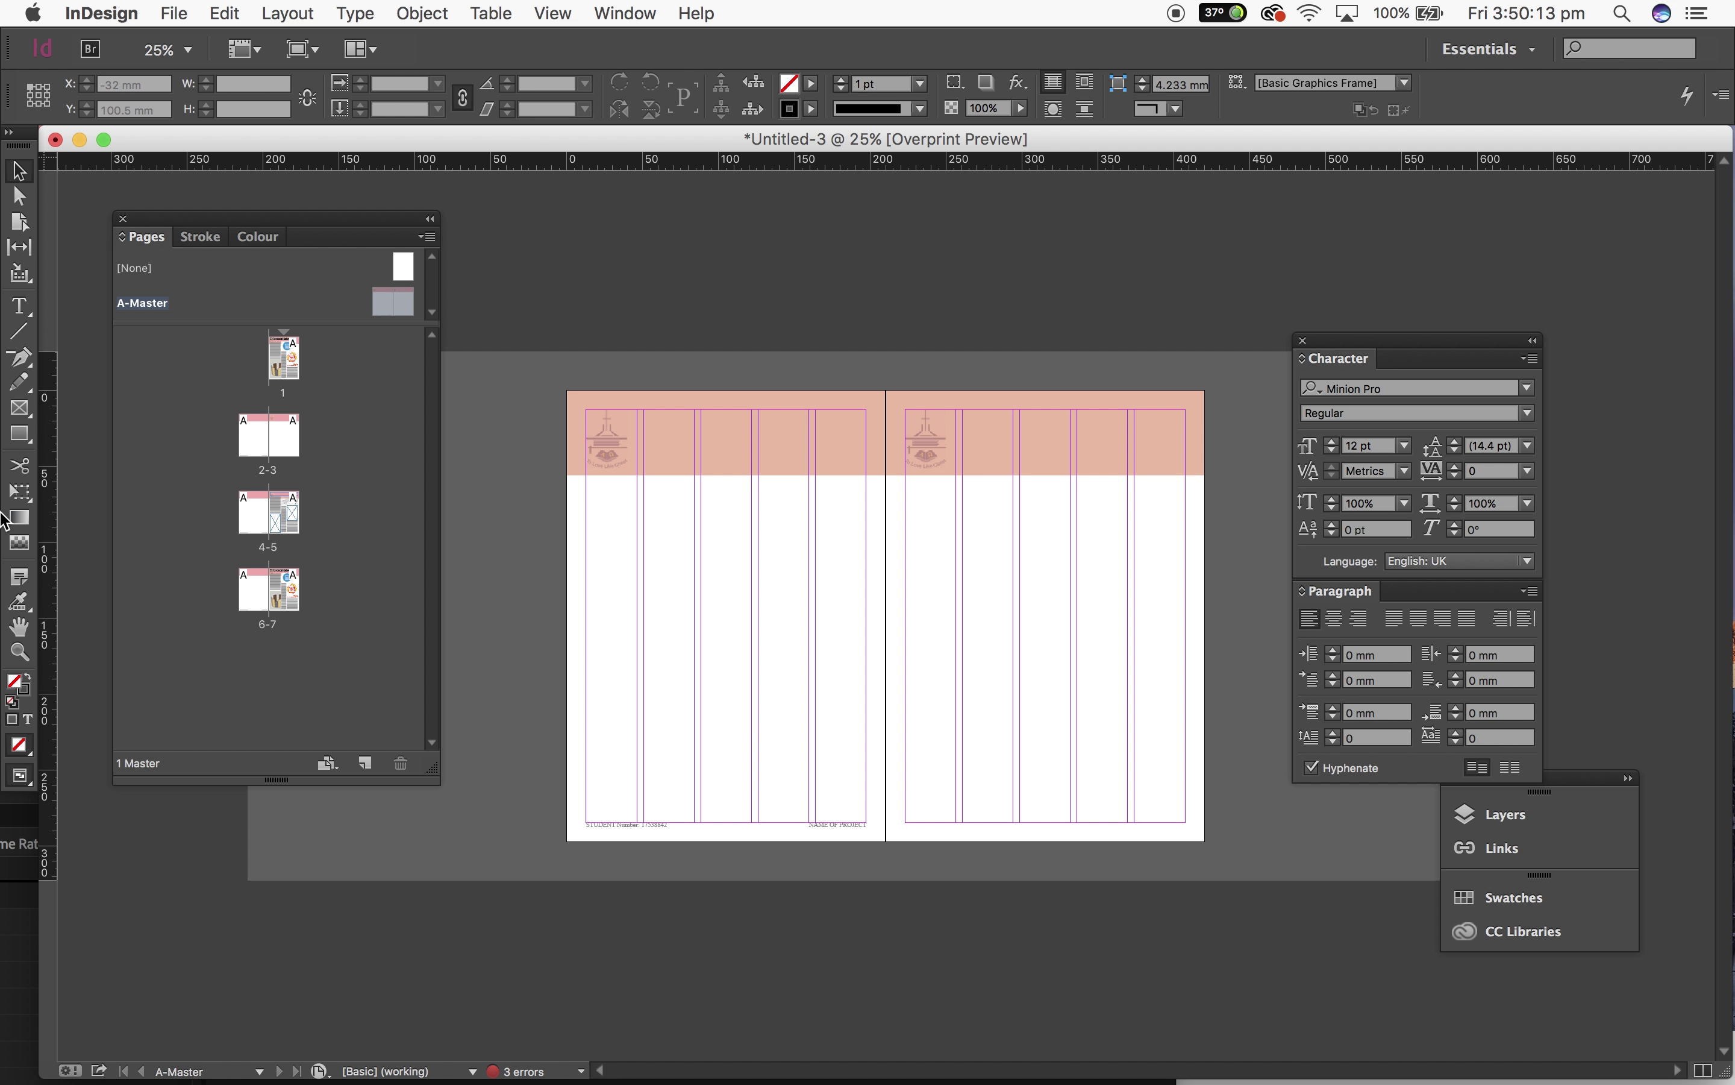
Step: Draw a rectangle about 12.7 by 242.5 mm down the left page's outer margin and fill it with a colour sampled from the header
{"action": "left_click", "coordinate": [22, 437]}
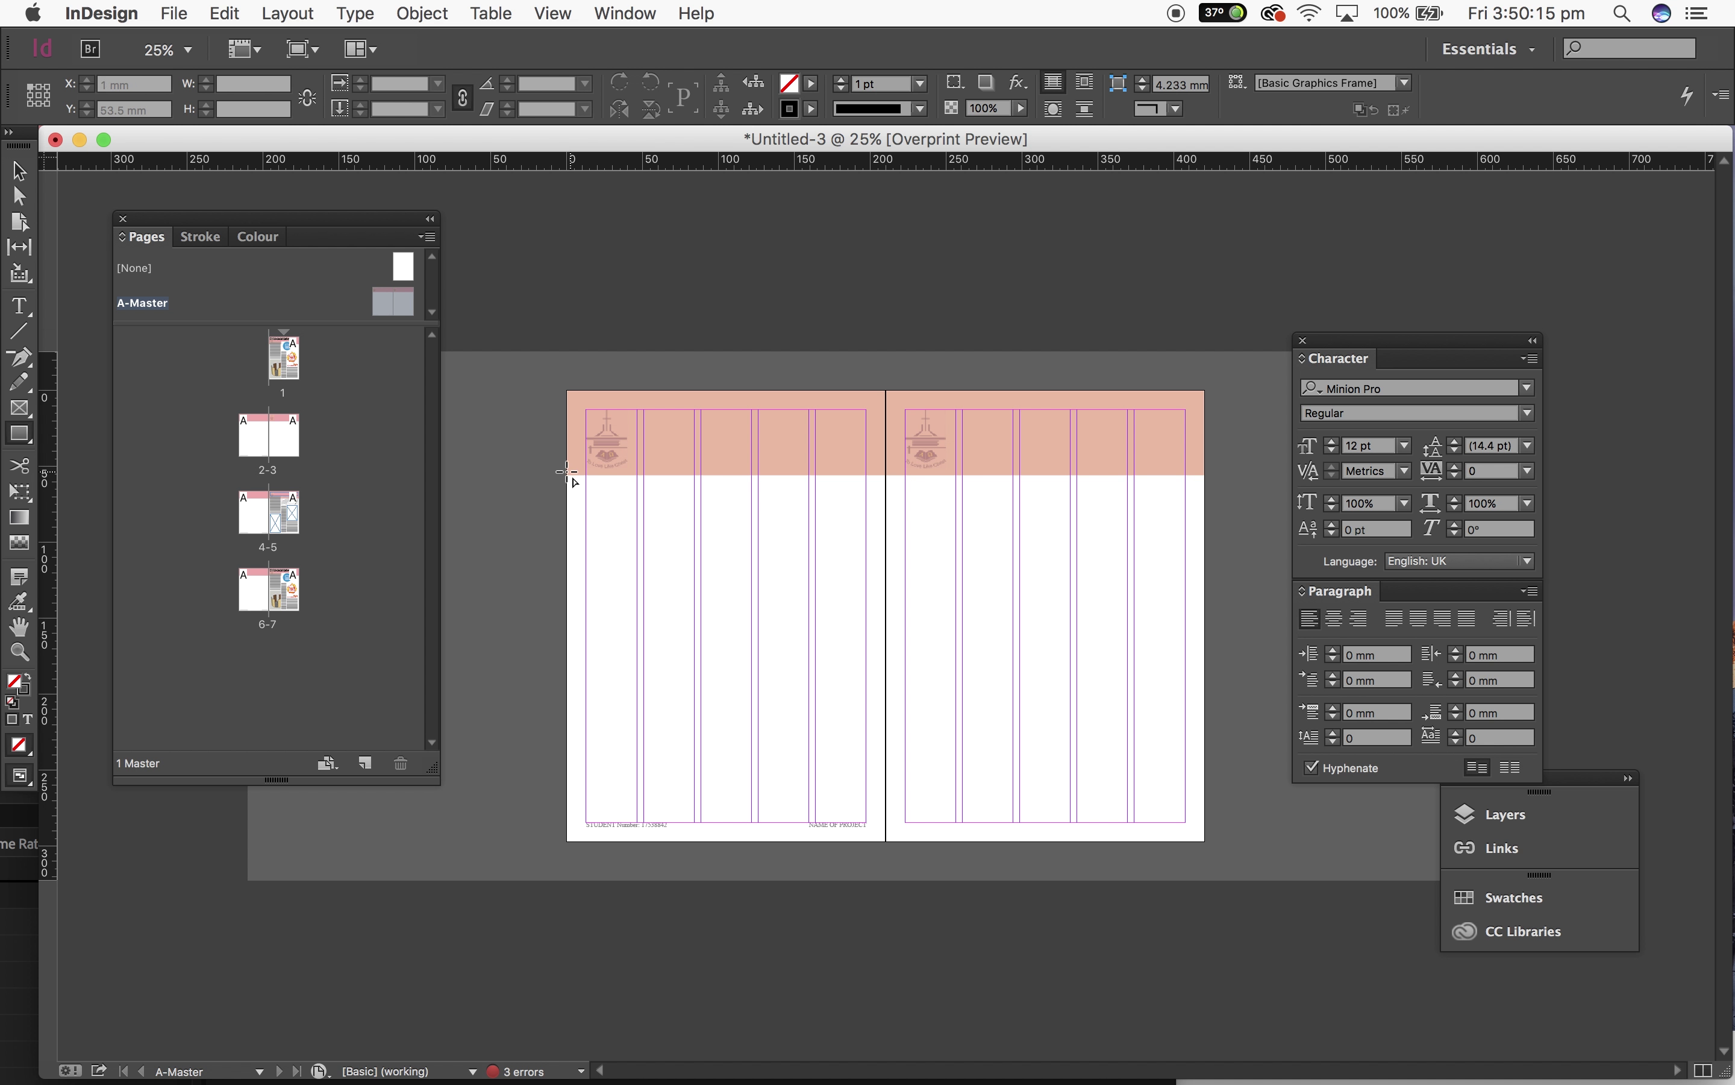
{"action": "left_click_drag", "start_coordinate": [568, 474], "coordinate": [586, 840]}
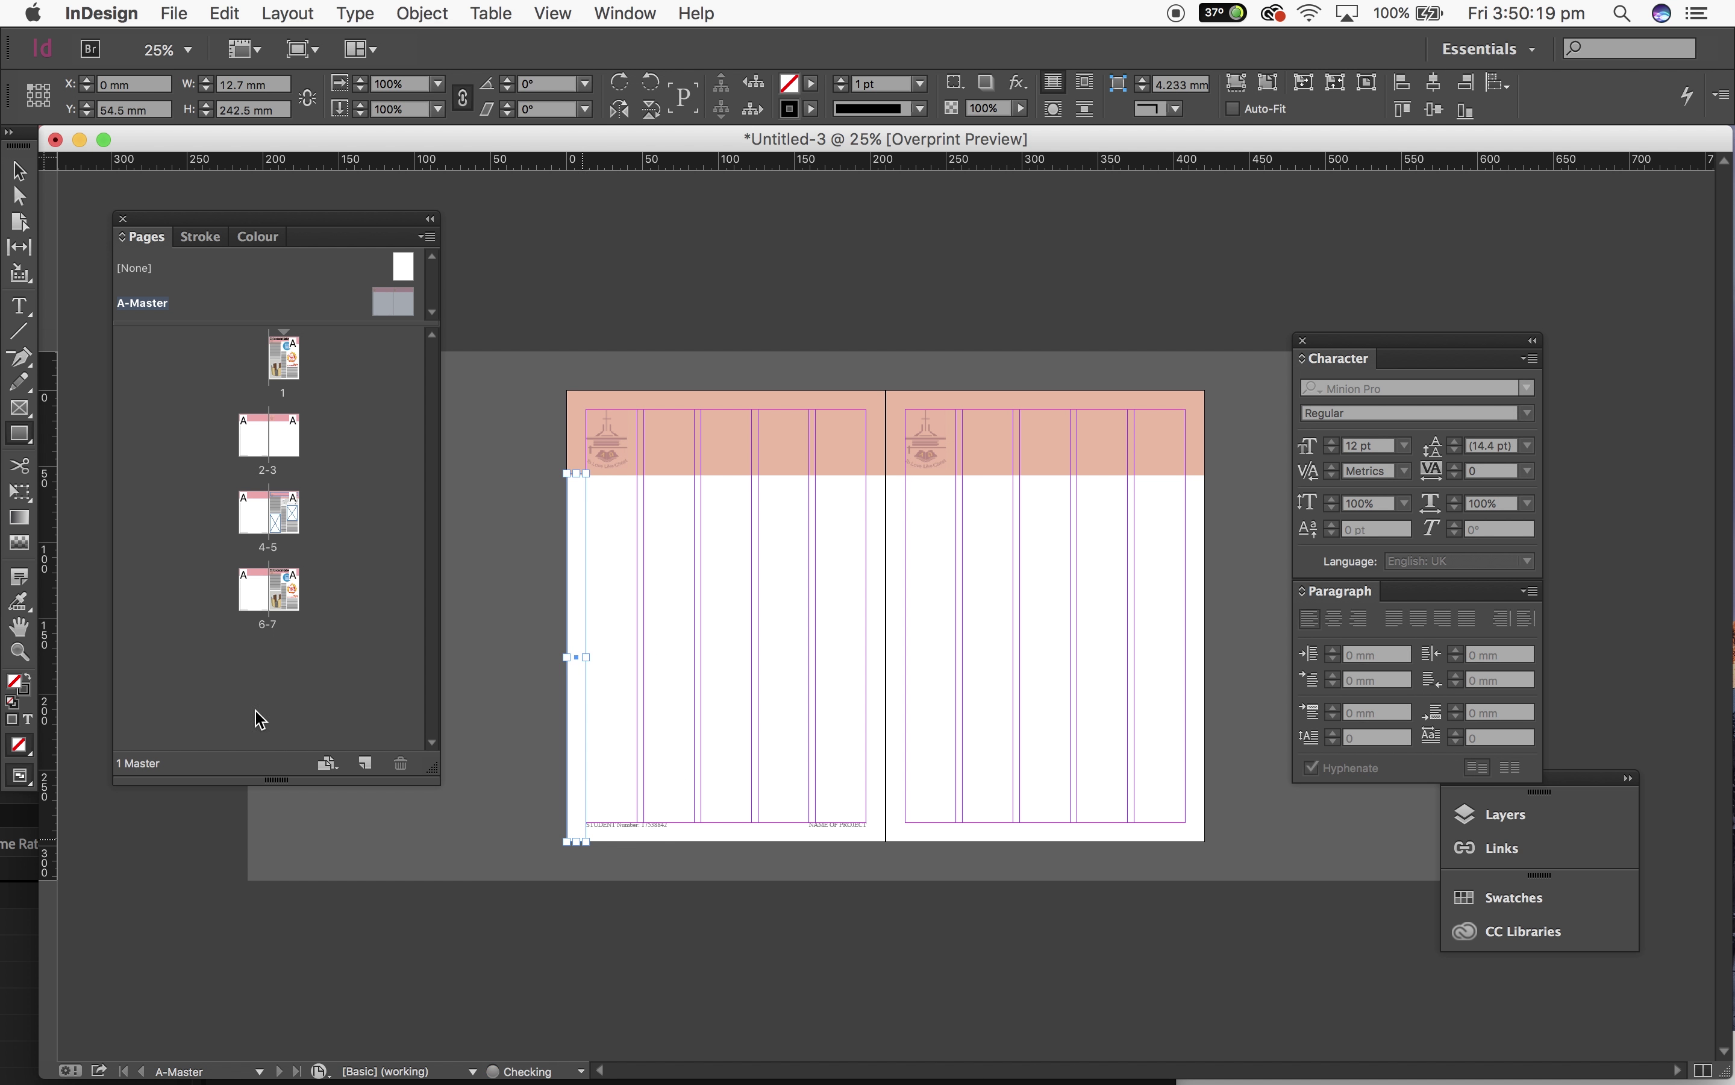
{"action": "left_click", "coordinate": [20, 601]}
{"action": "left_click", "coordinate": [776, 456]}
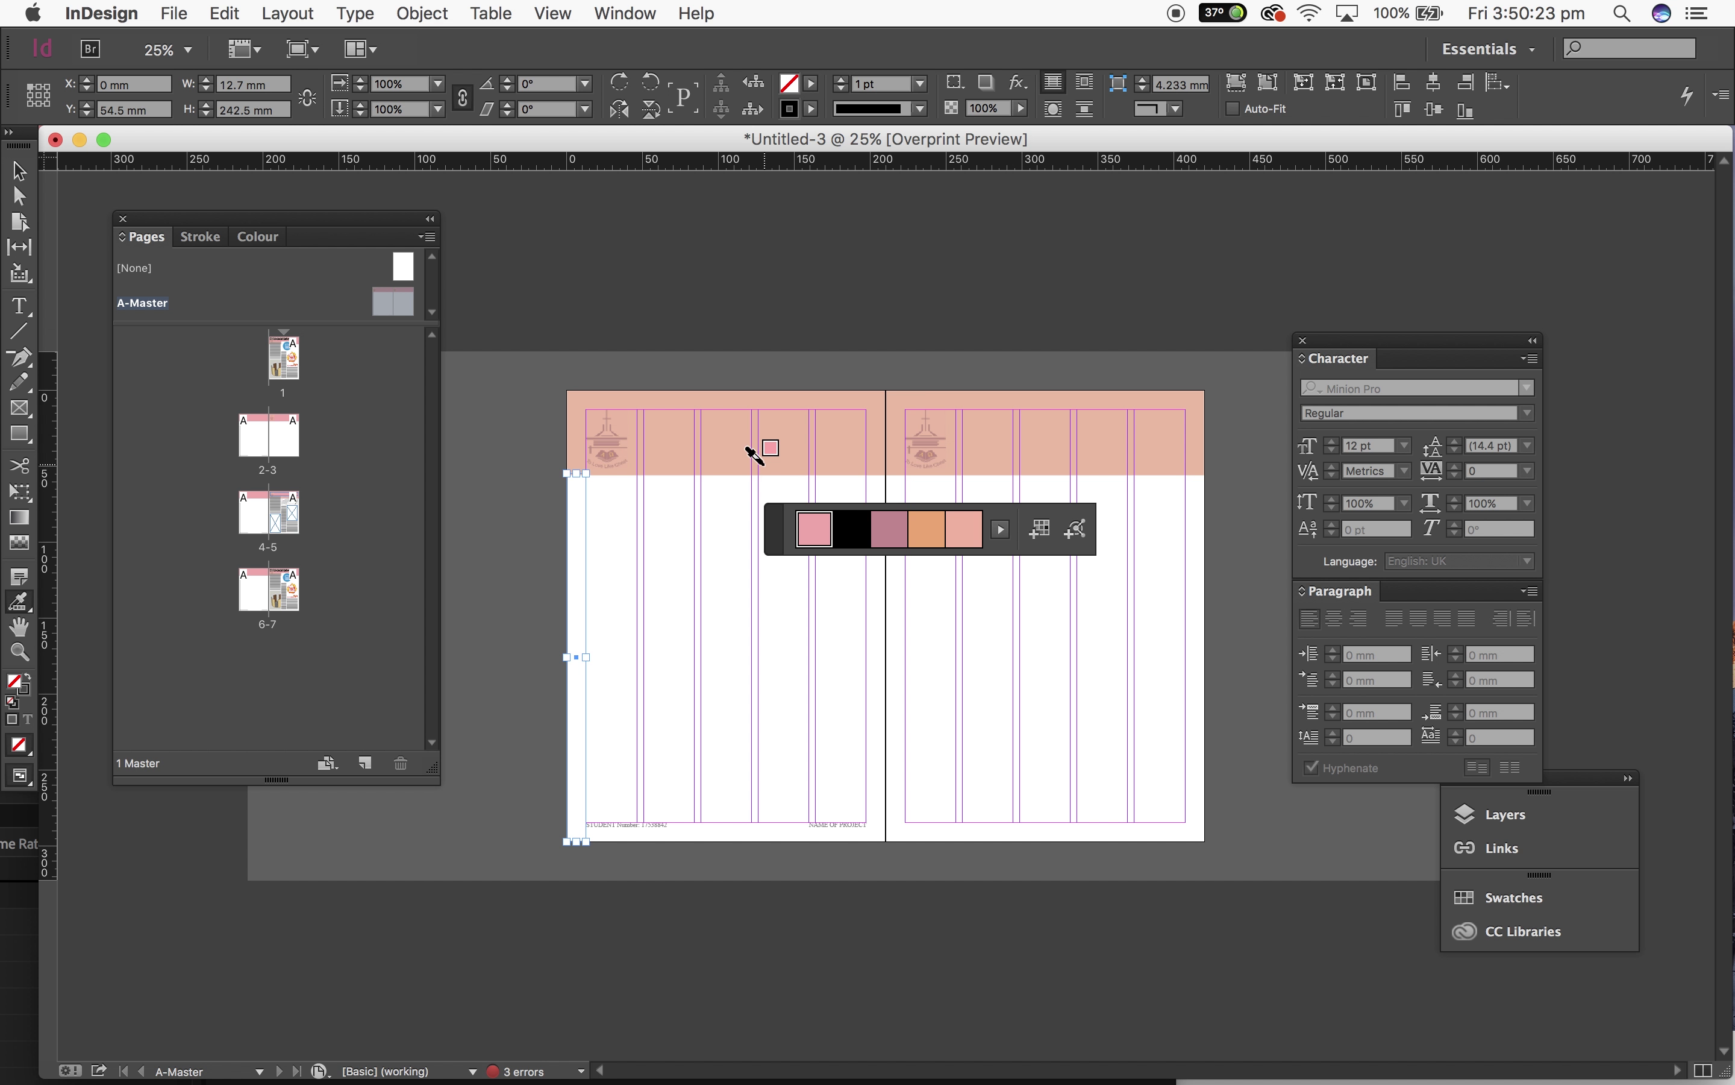
{"action": "left_click", "coordinate": [570, 615]}
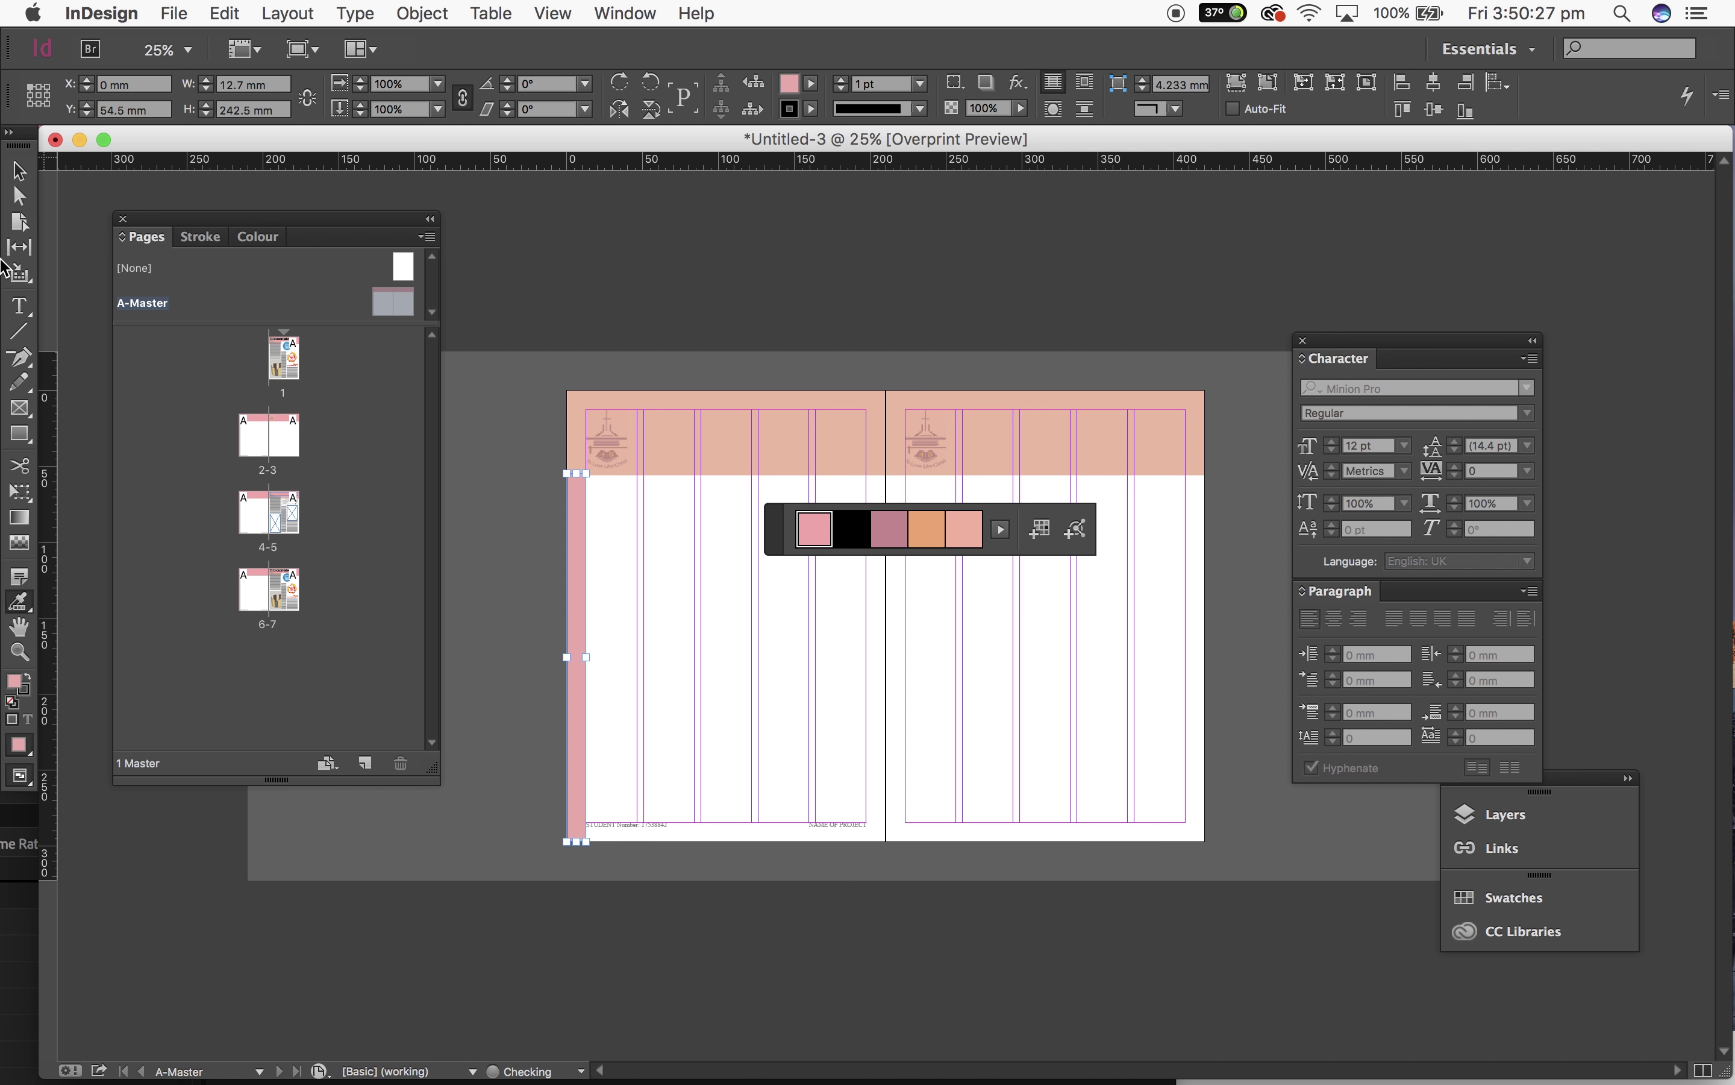
Step: Fill the vertical margin strip with red C=15 M=100 Y=100 K=0 and set its opacity to 36% to match the header
{"action": "key", "text": "v"}
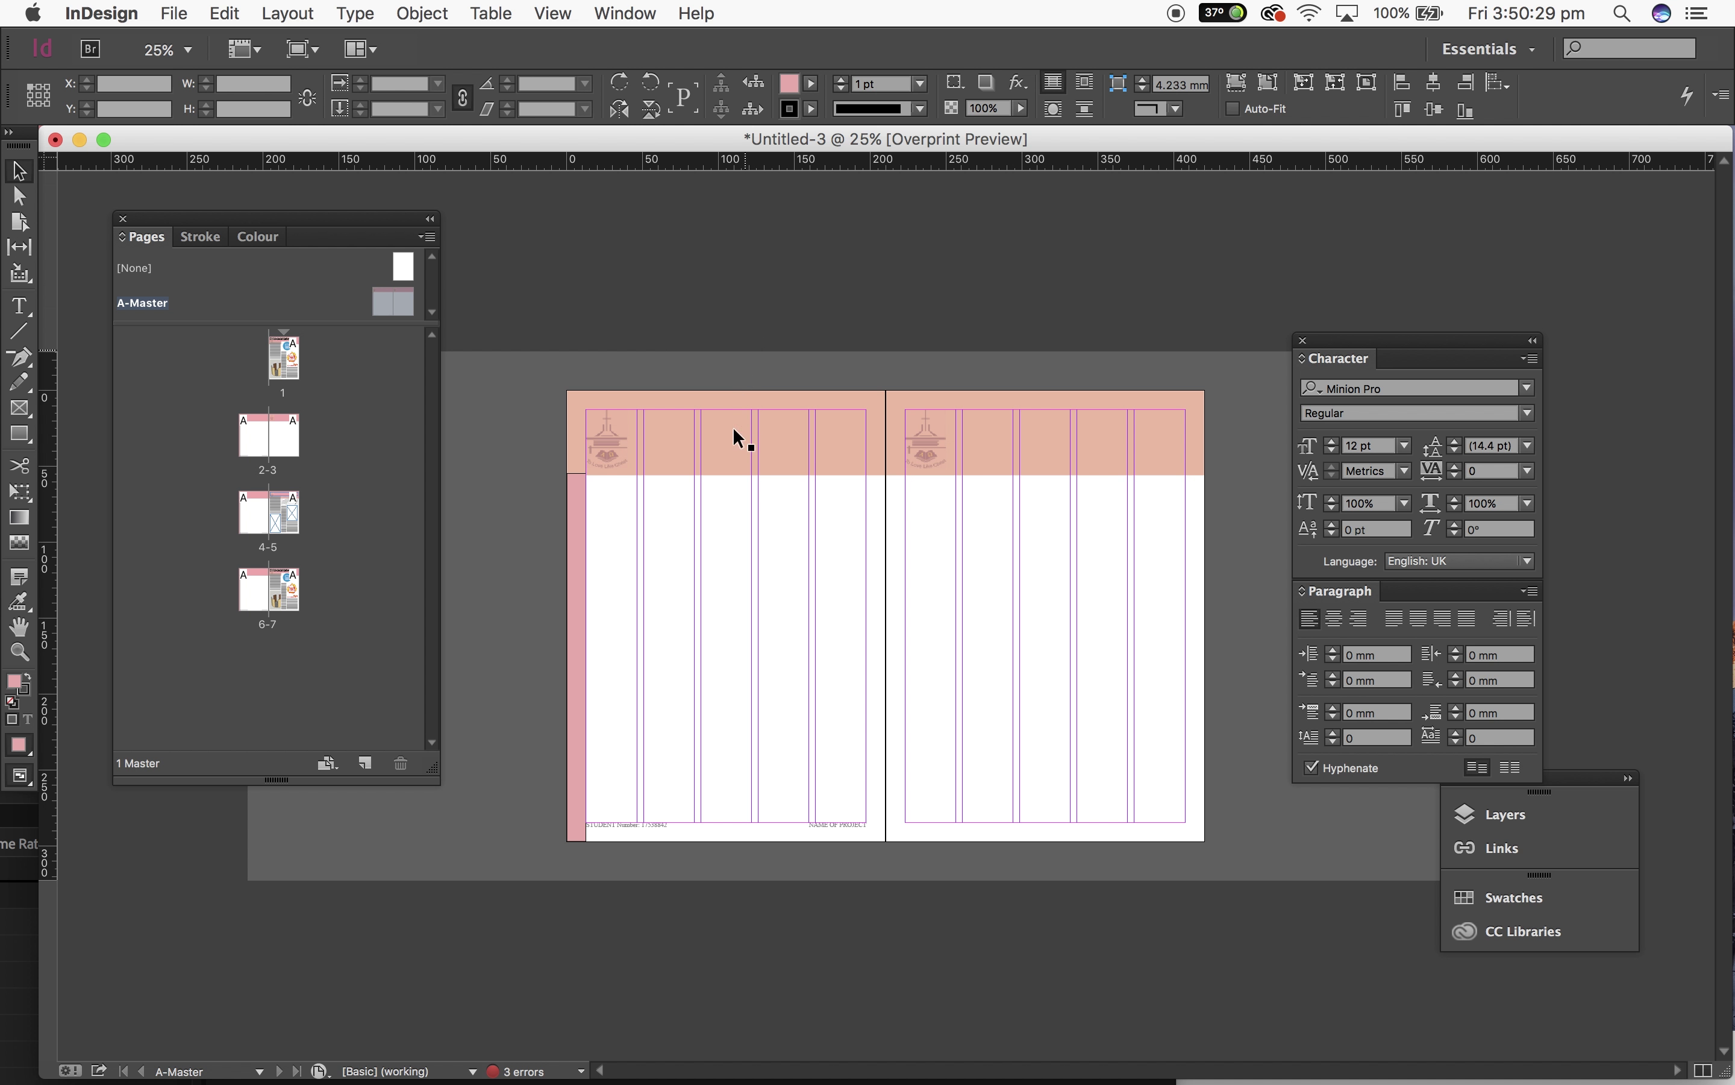
{"action": "left_click", "coordinate": [735, 430]}
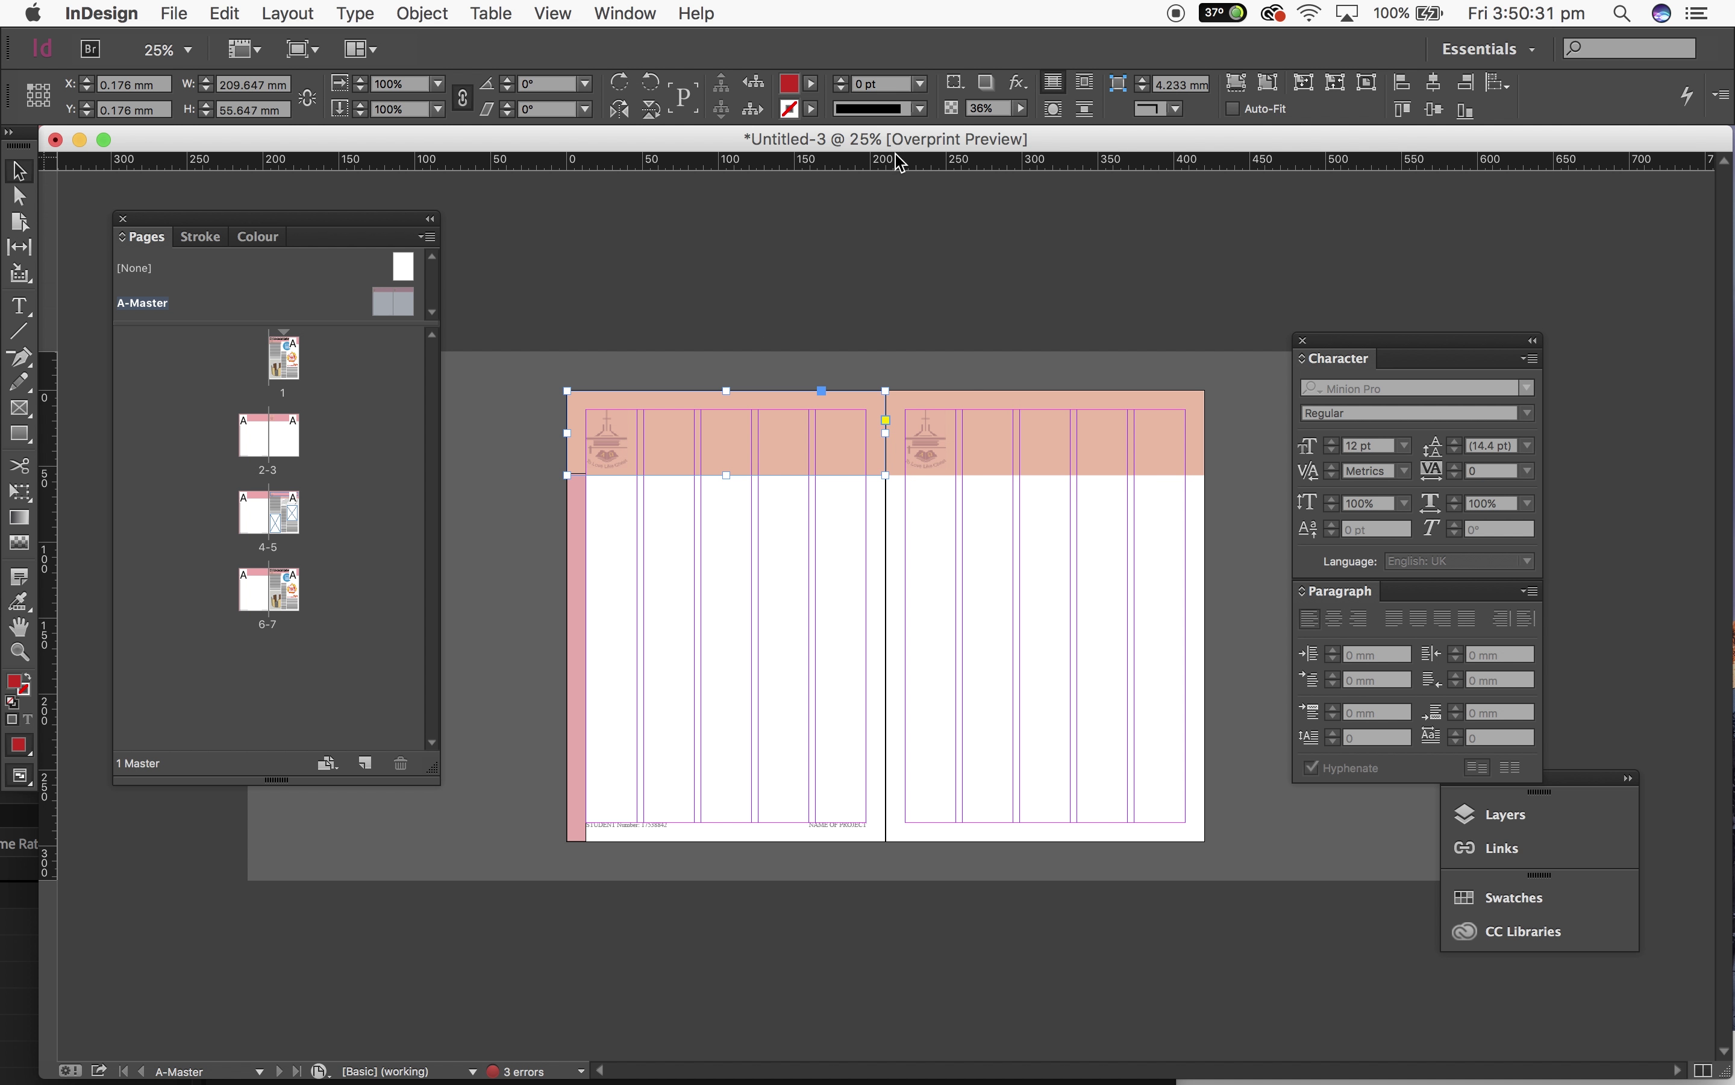
{"action": "left_click", "coordinate": [581, 570]}
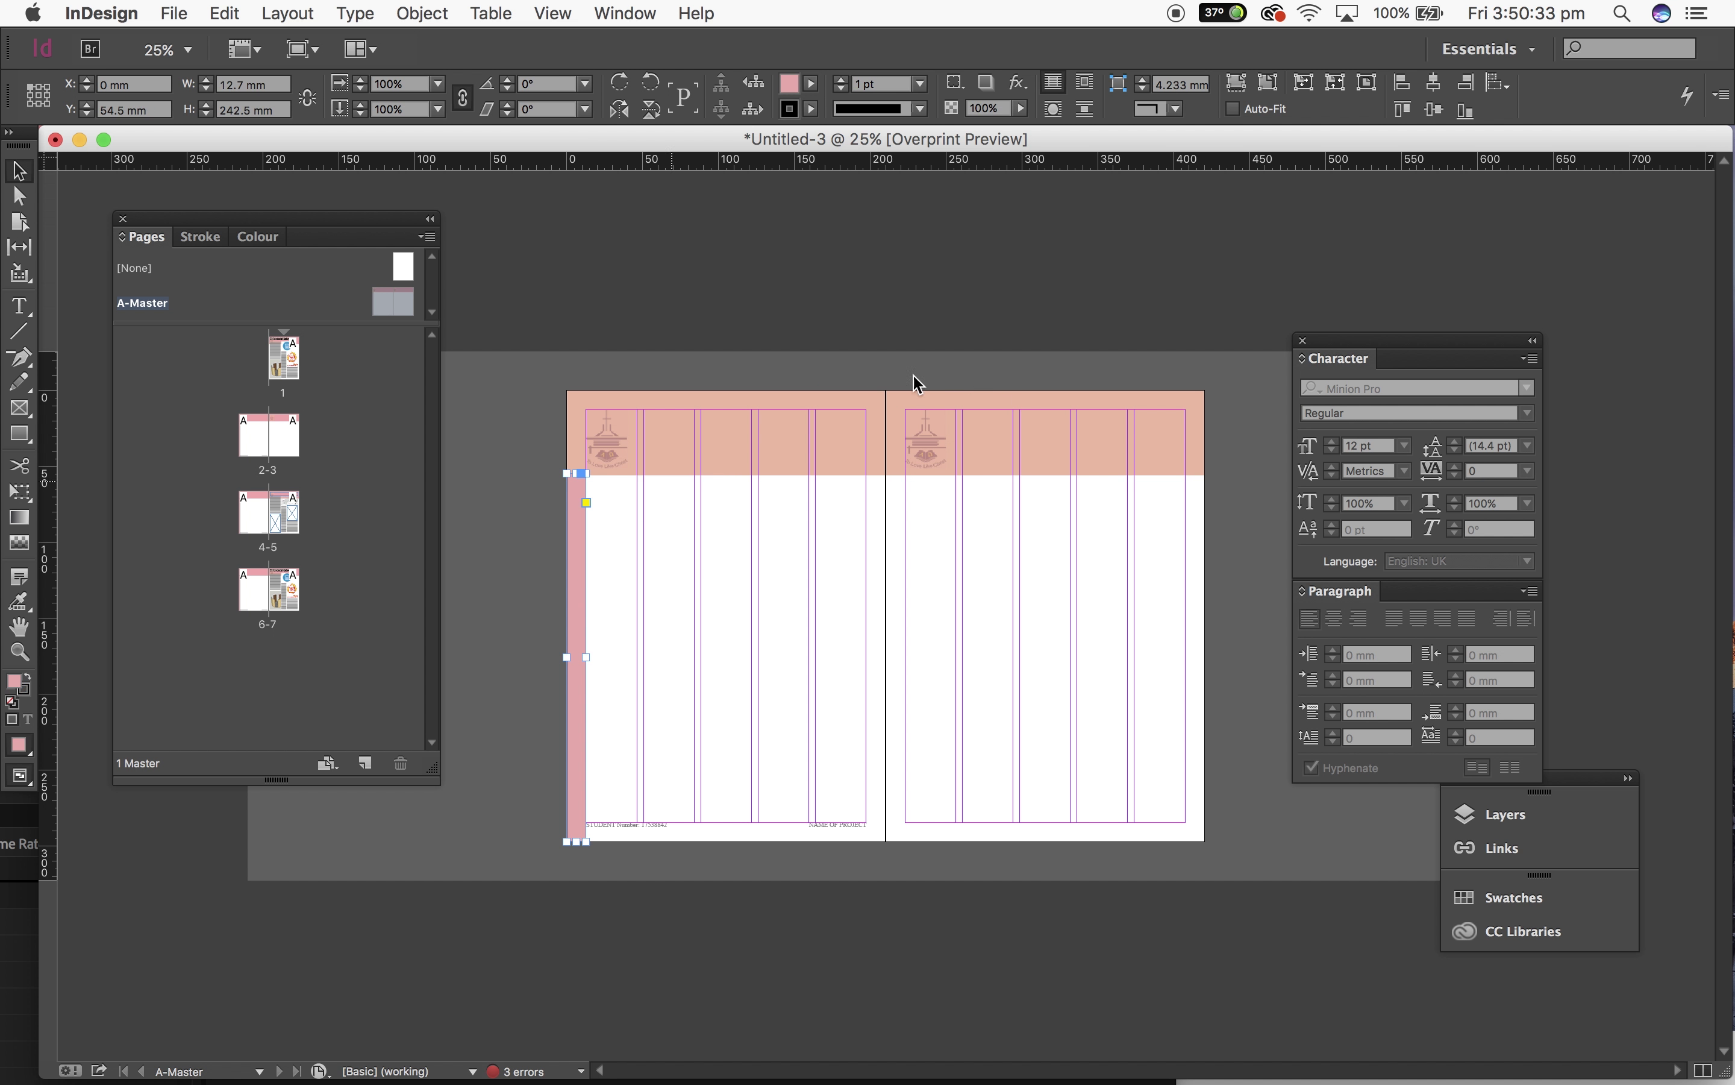
{"action": "left_click", "coordinate": [813, 84]}
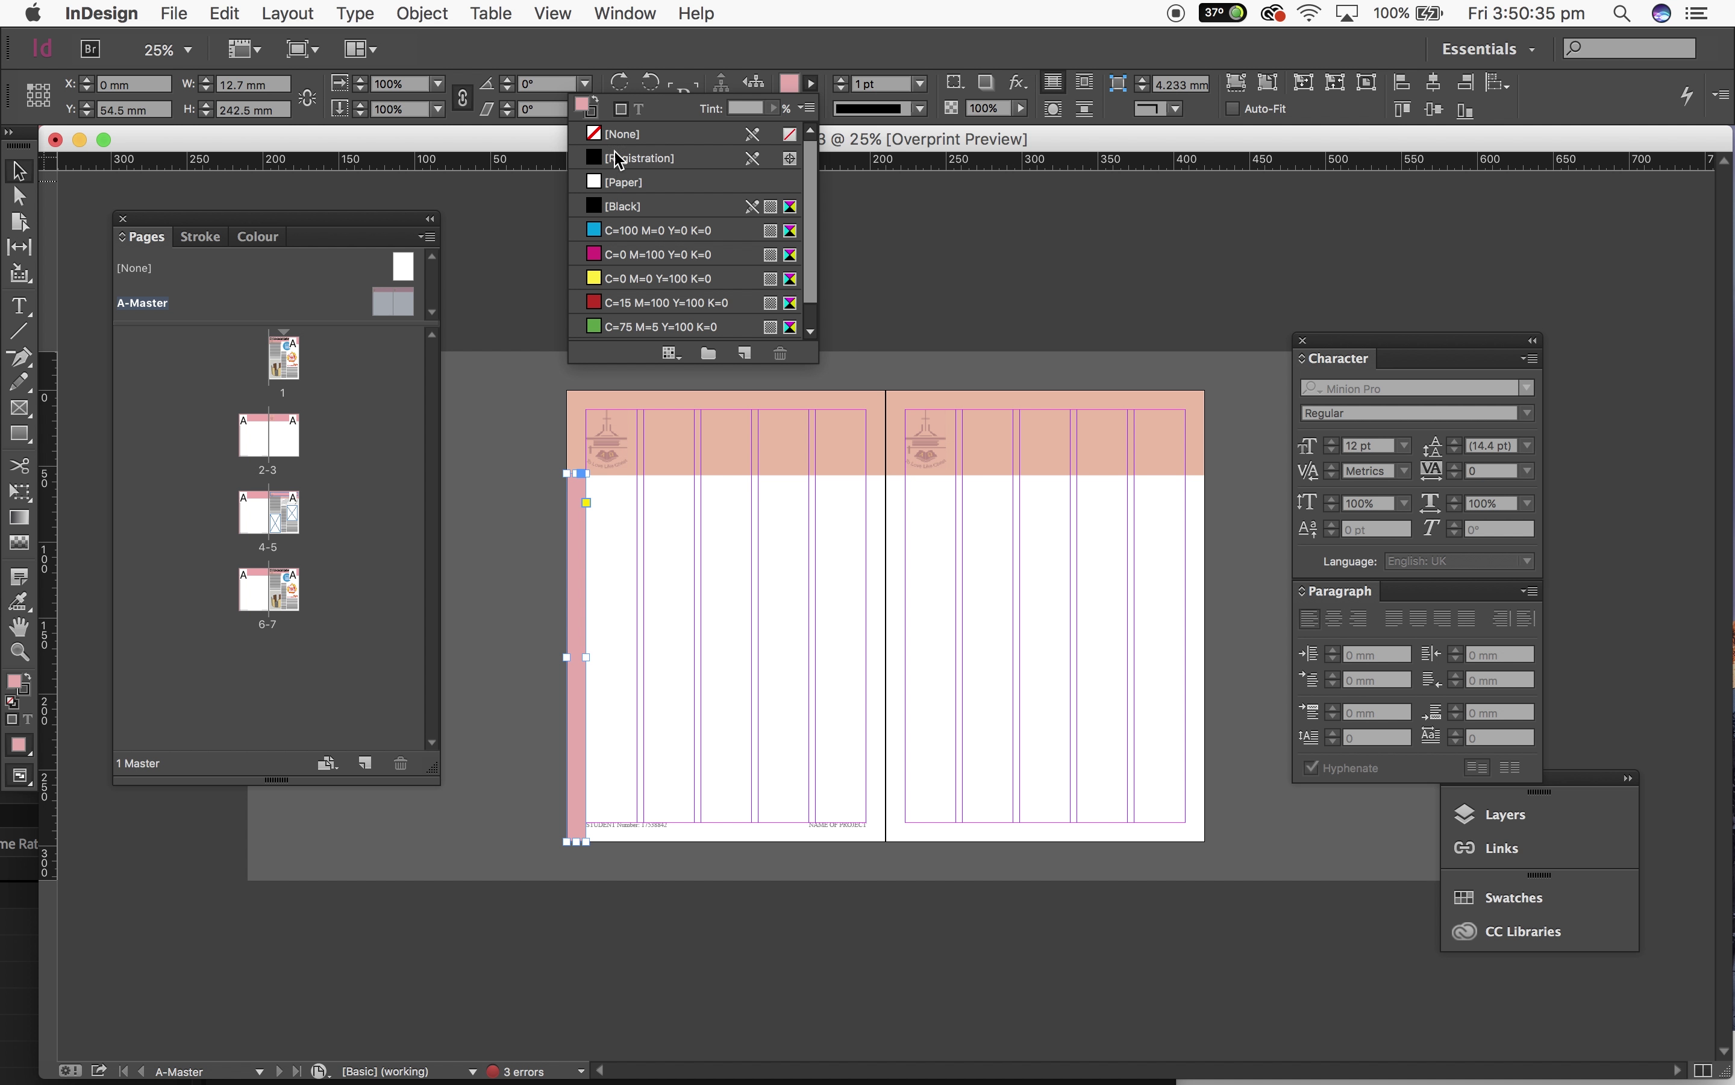
{"action": "left_click", "coordinate": [624, 302]}
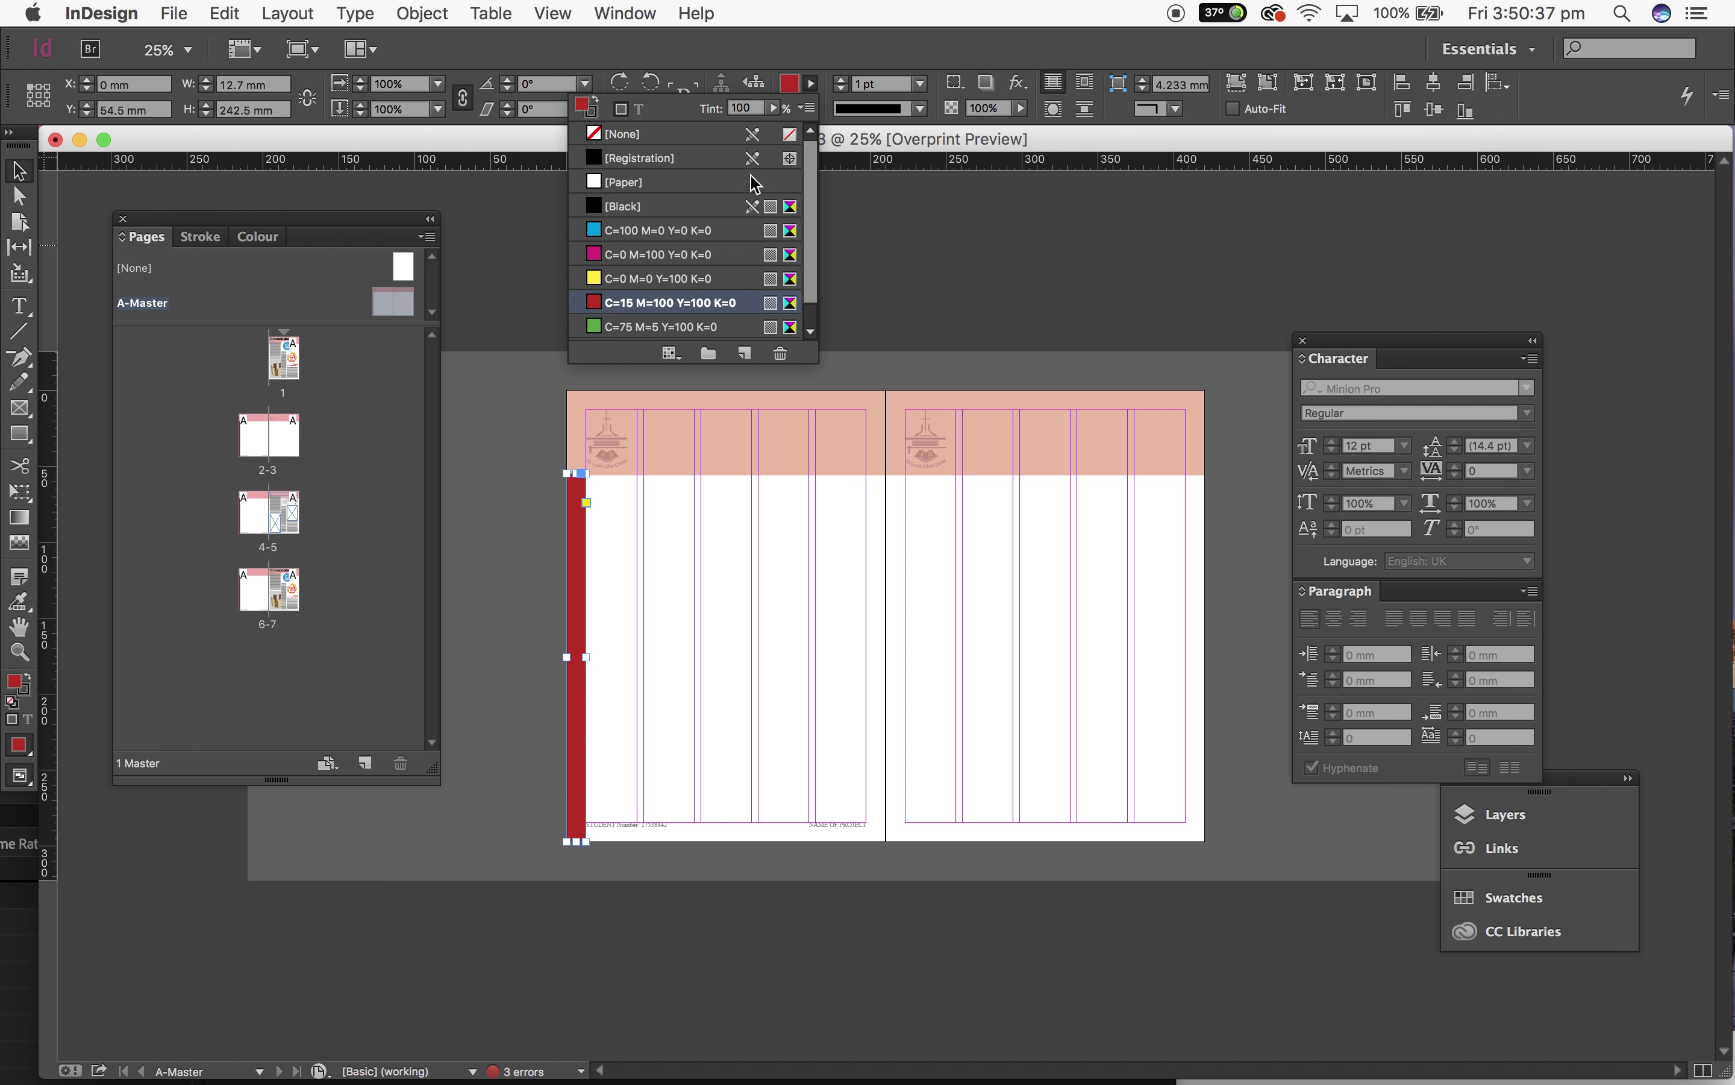
{"action": "left_click", "coordinate": [1019, 109]}
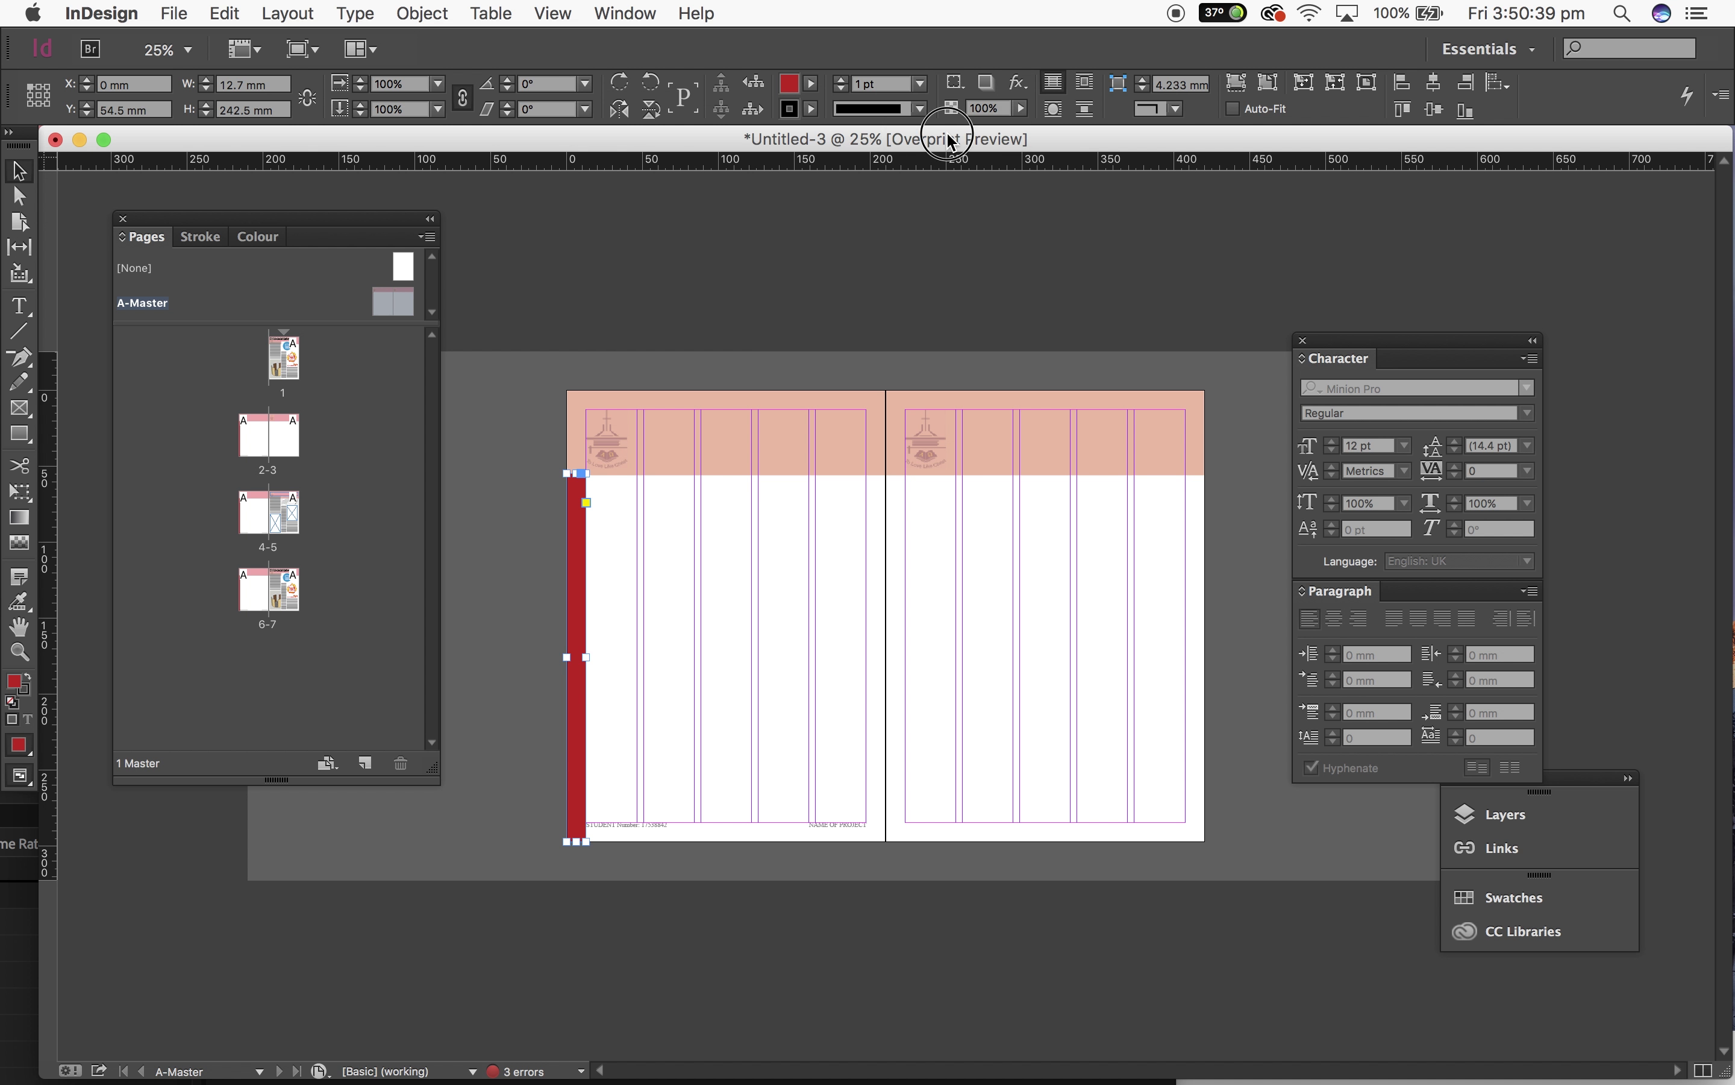
{"action": "left_click", "coordinate": [995, 114]}
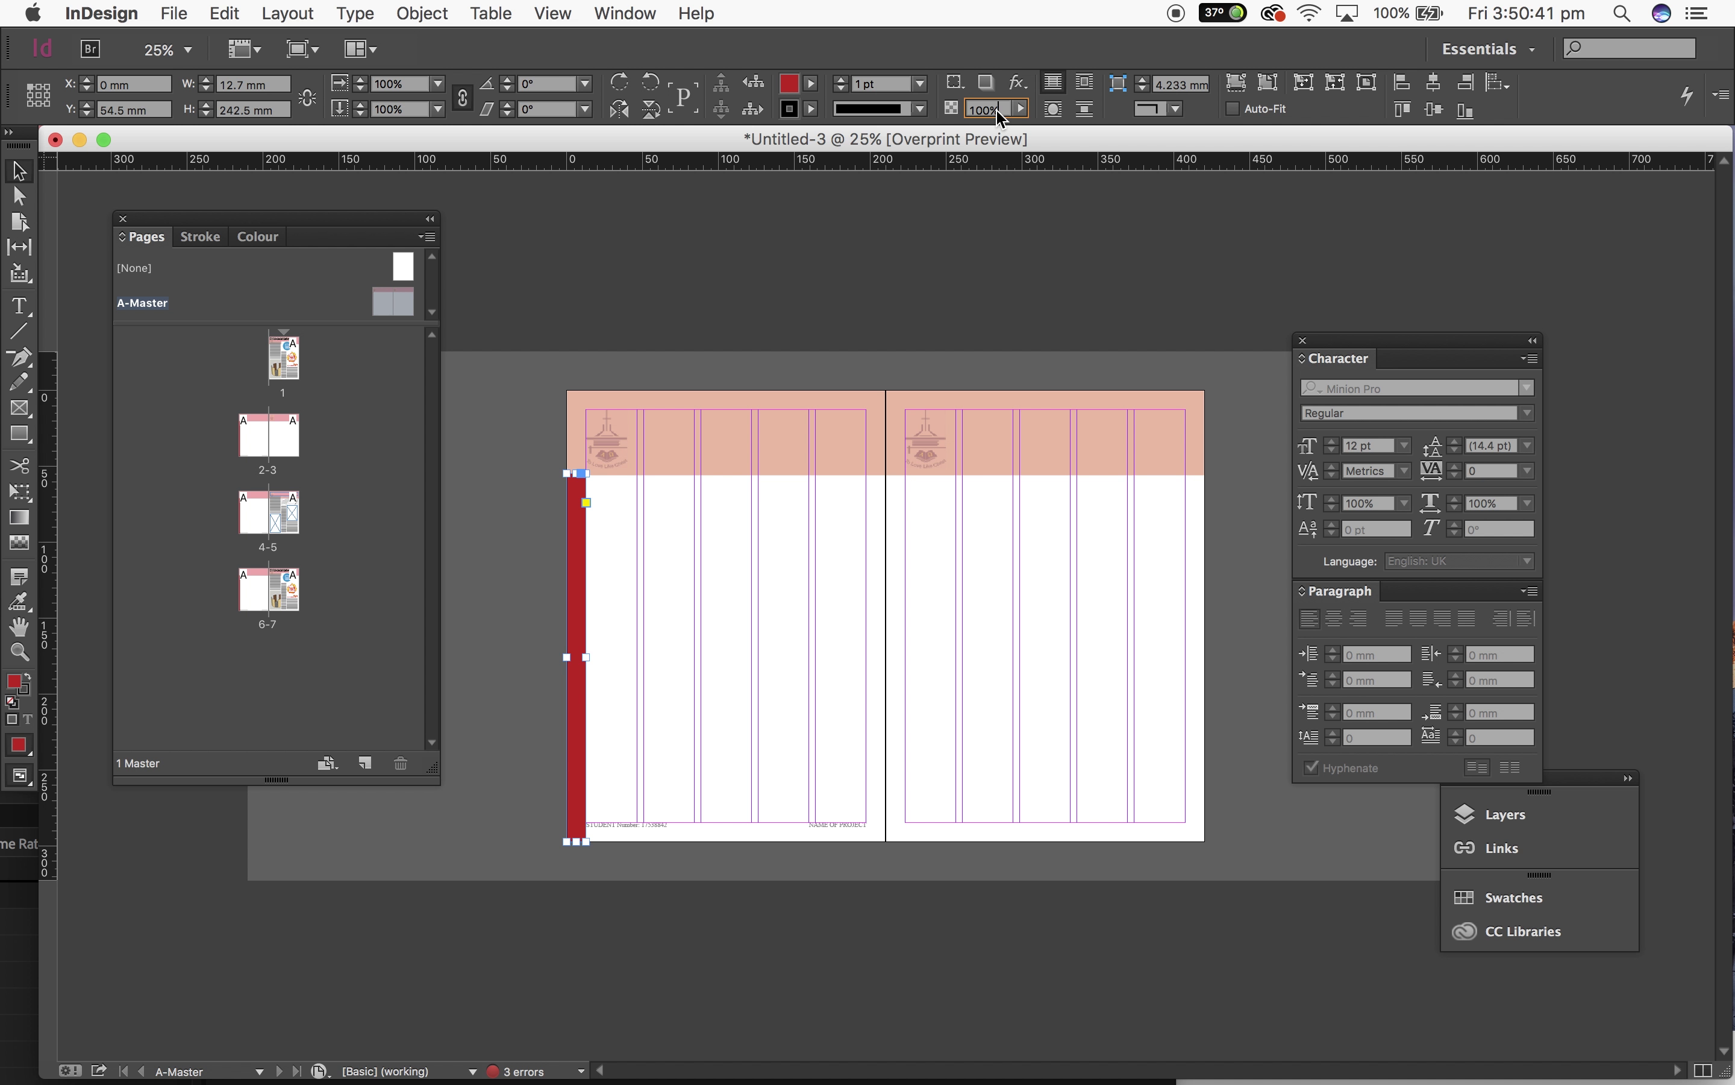
{"action": "left_click_drag", "start_coordinate": [1003, 117], "coordinate": [873, 114]}
{"action": "type", "text": "36"}
{"action": "key", "text": "Return"}
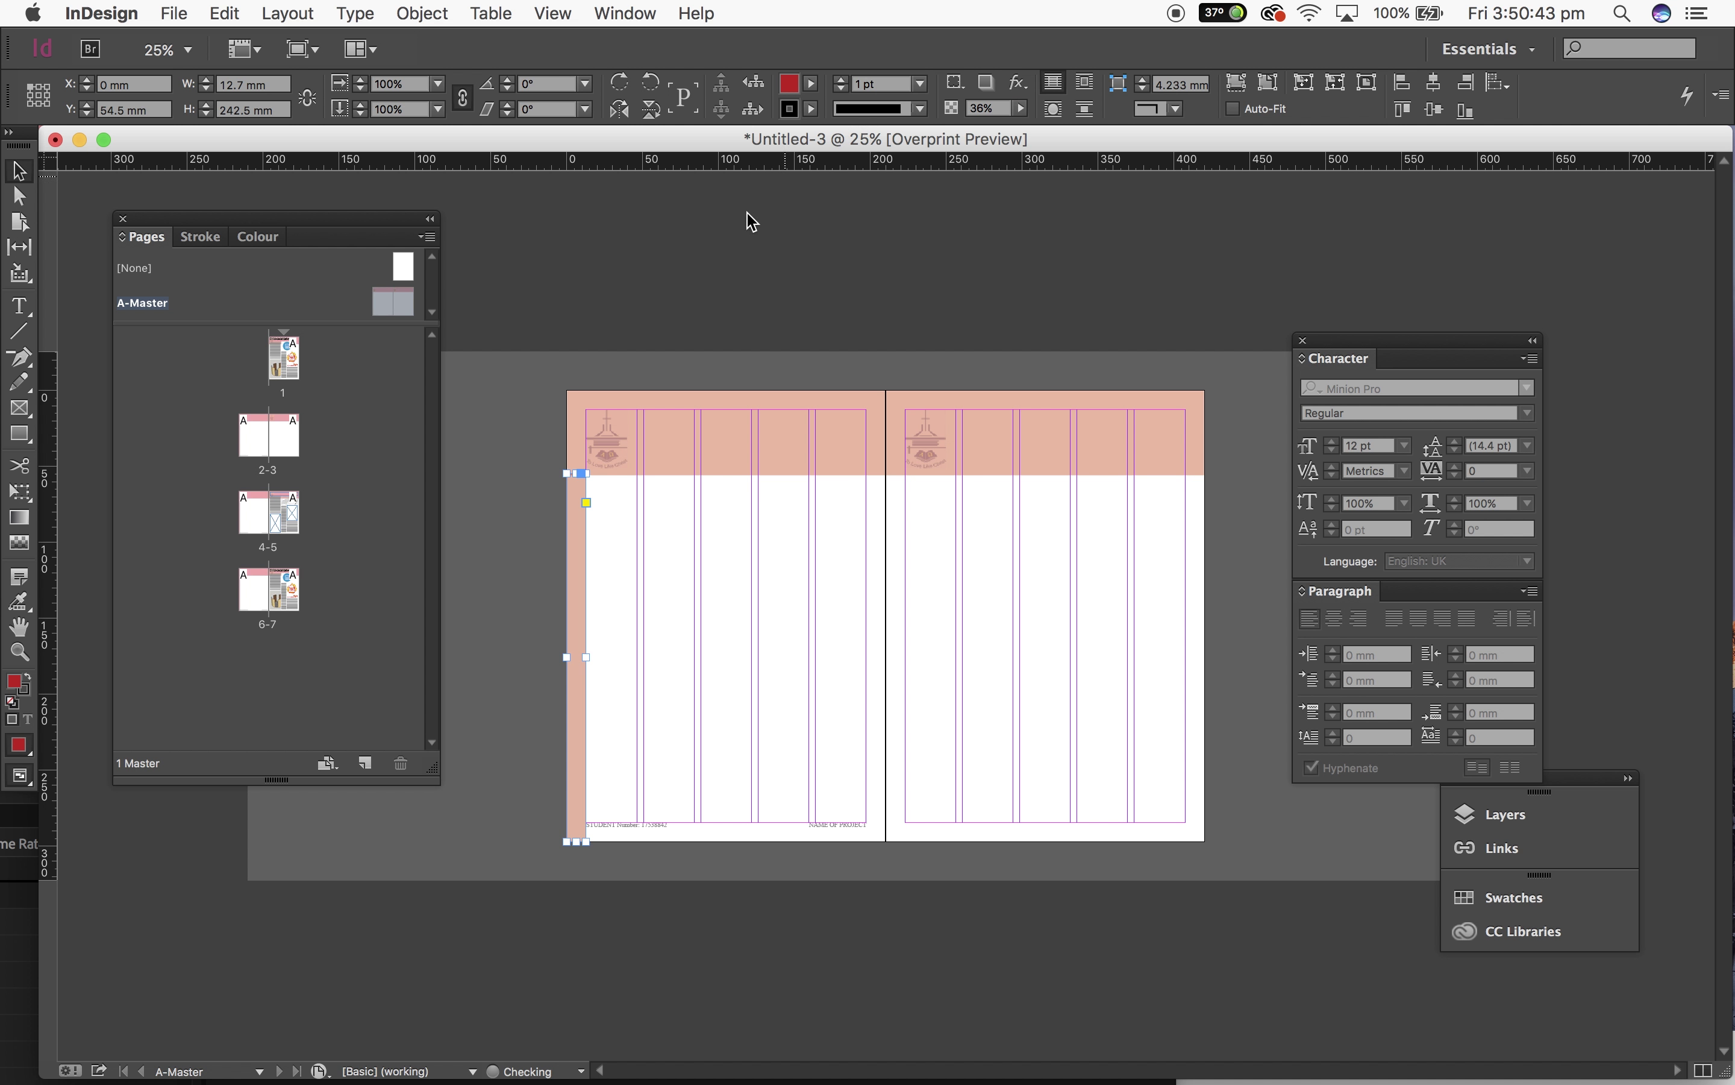
{"action": "left_click", "coordinate": [782, 314]}
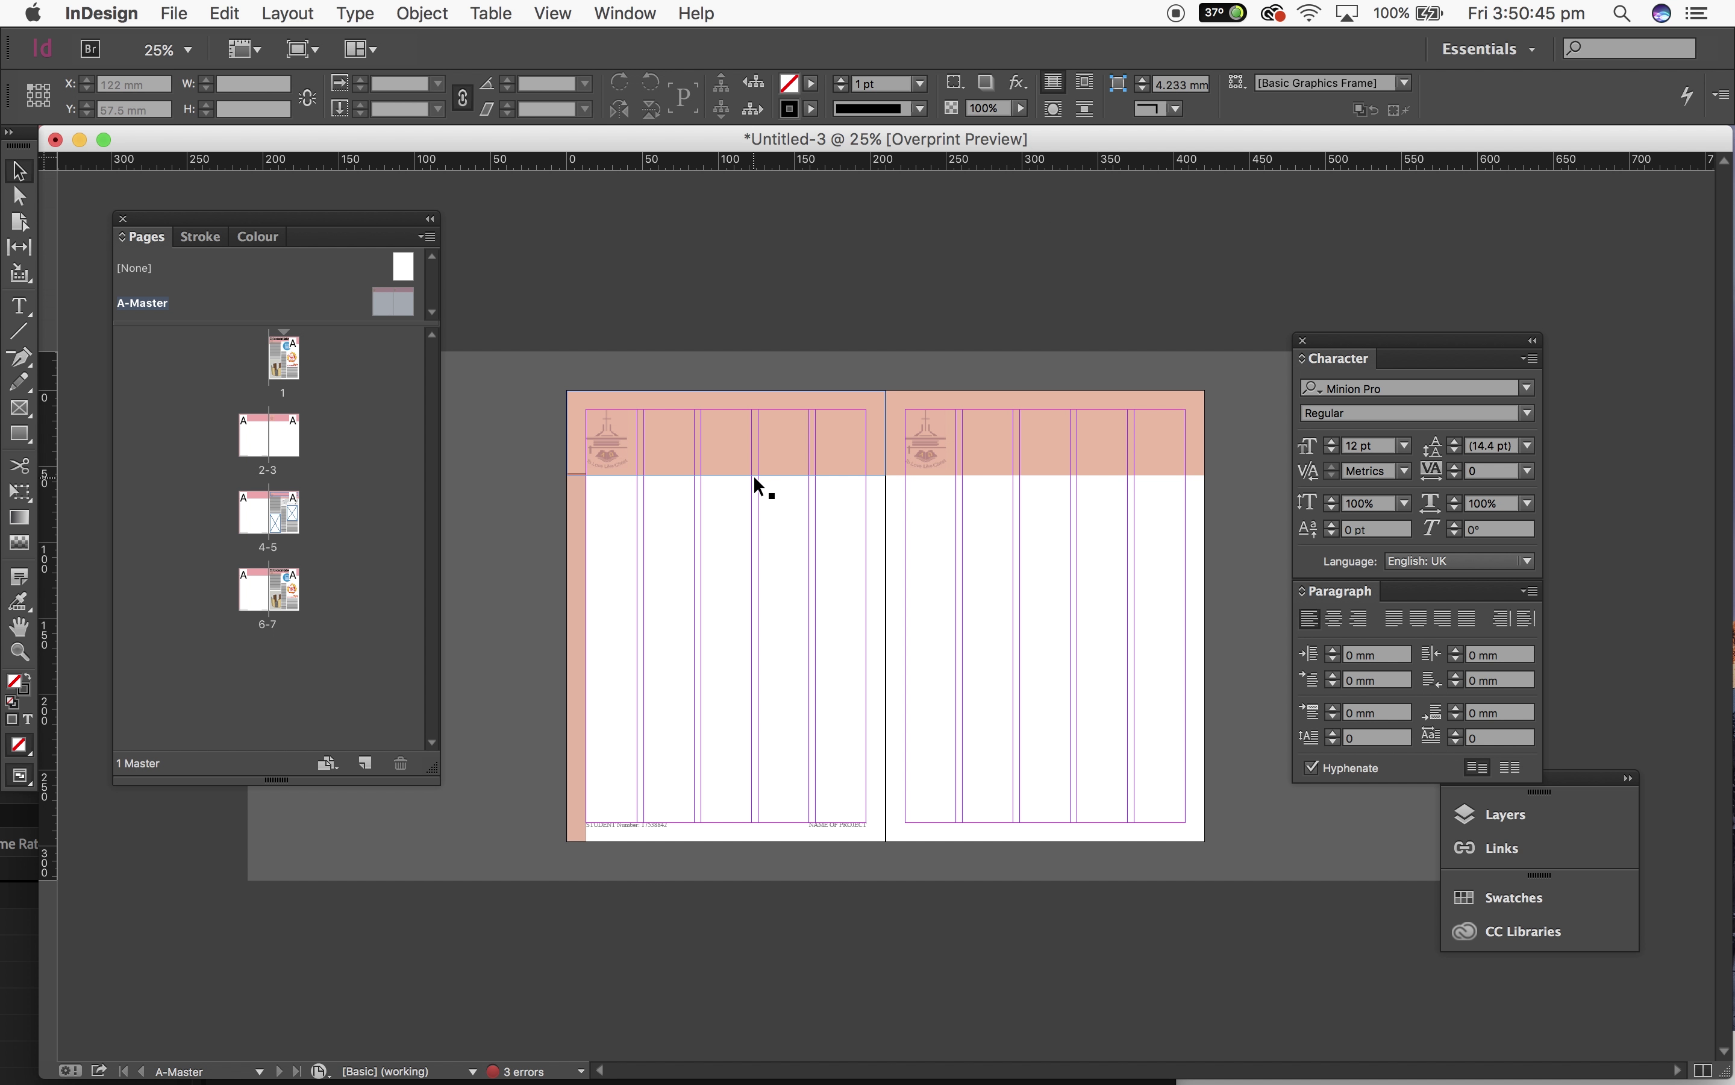
Step: Lower the top edge of the margin strip to meet the header's bottom edge and remove the overlap
{"action": "key", "text": "super+equal"}
{"action": "key", "text": "super+equal"}
{"action": "key", "text": "super+equal"}
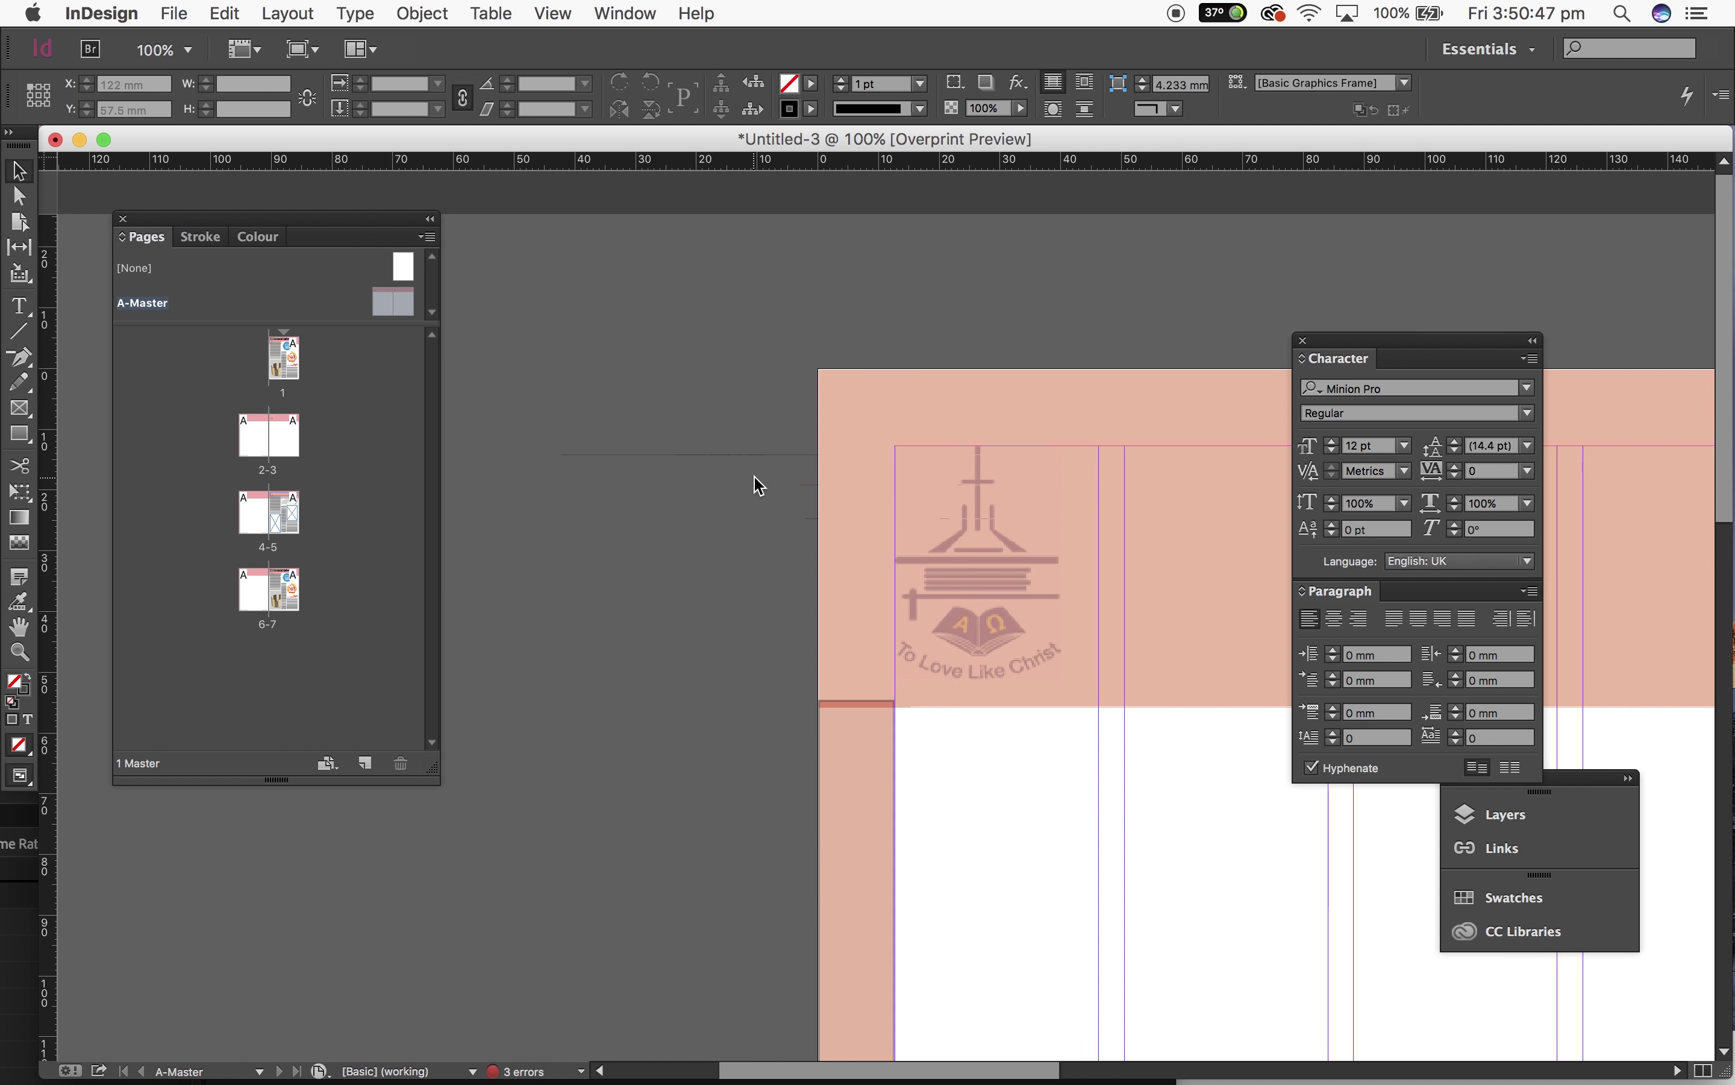
{"action": "left_click", "coordinate": [986, 707]}
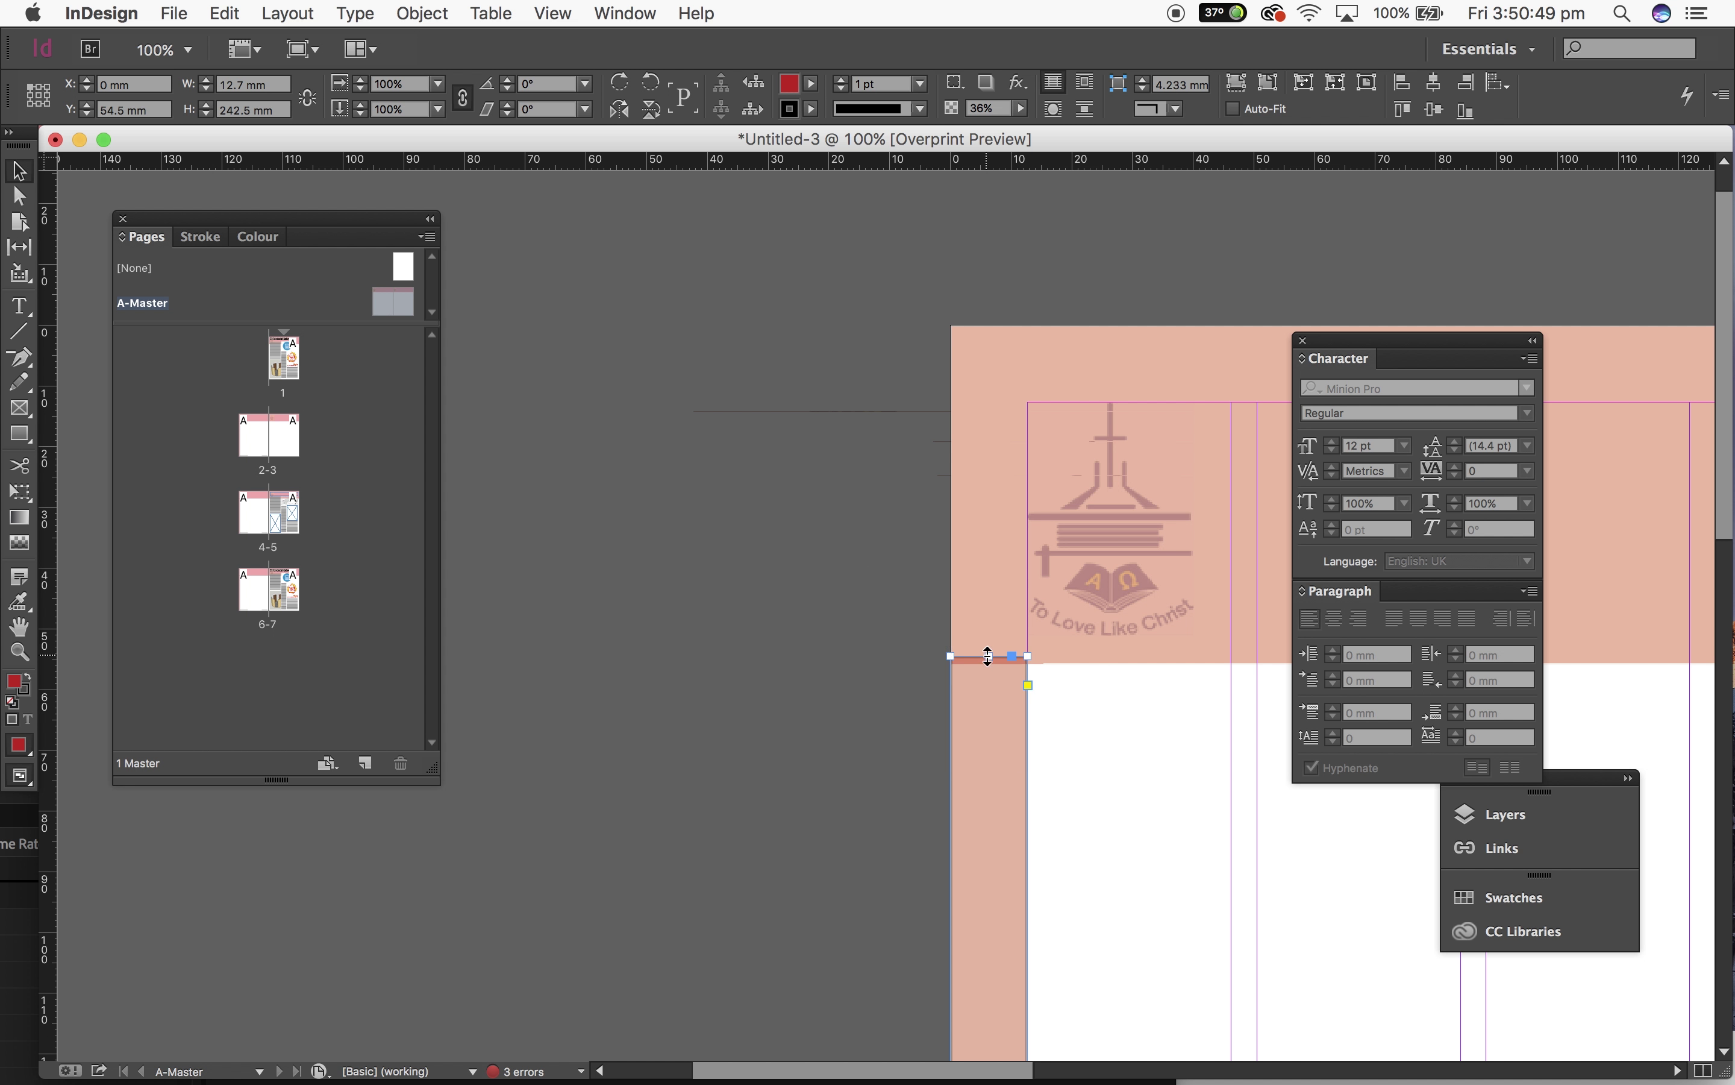
{"action": "left_click_drag", "start_coordinate": [987, 660], "coordinate": [988, 666]}
{"action": "left_click", "coordinate": [849, 697]}
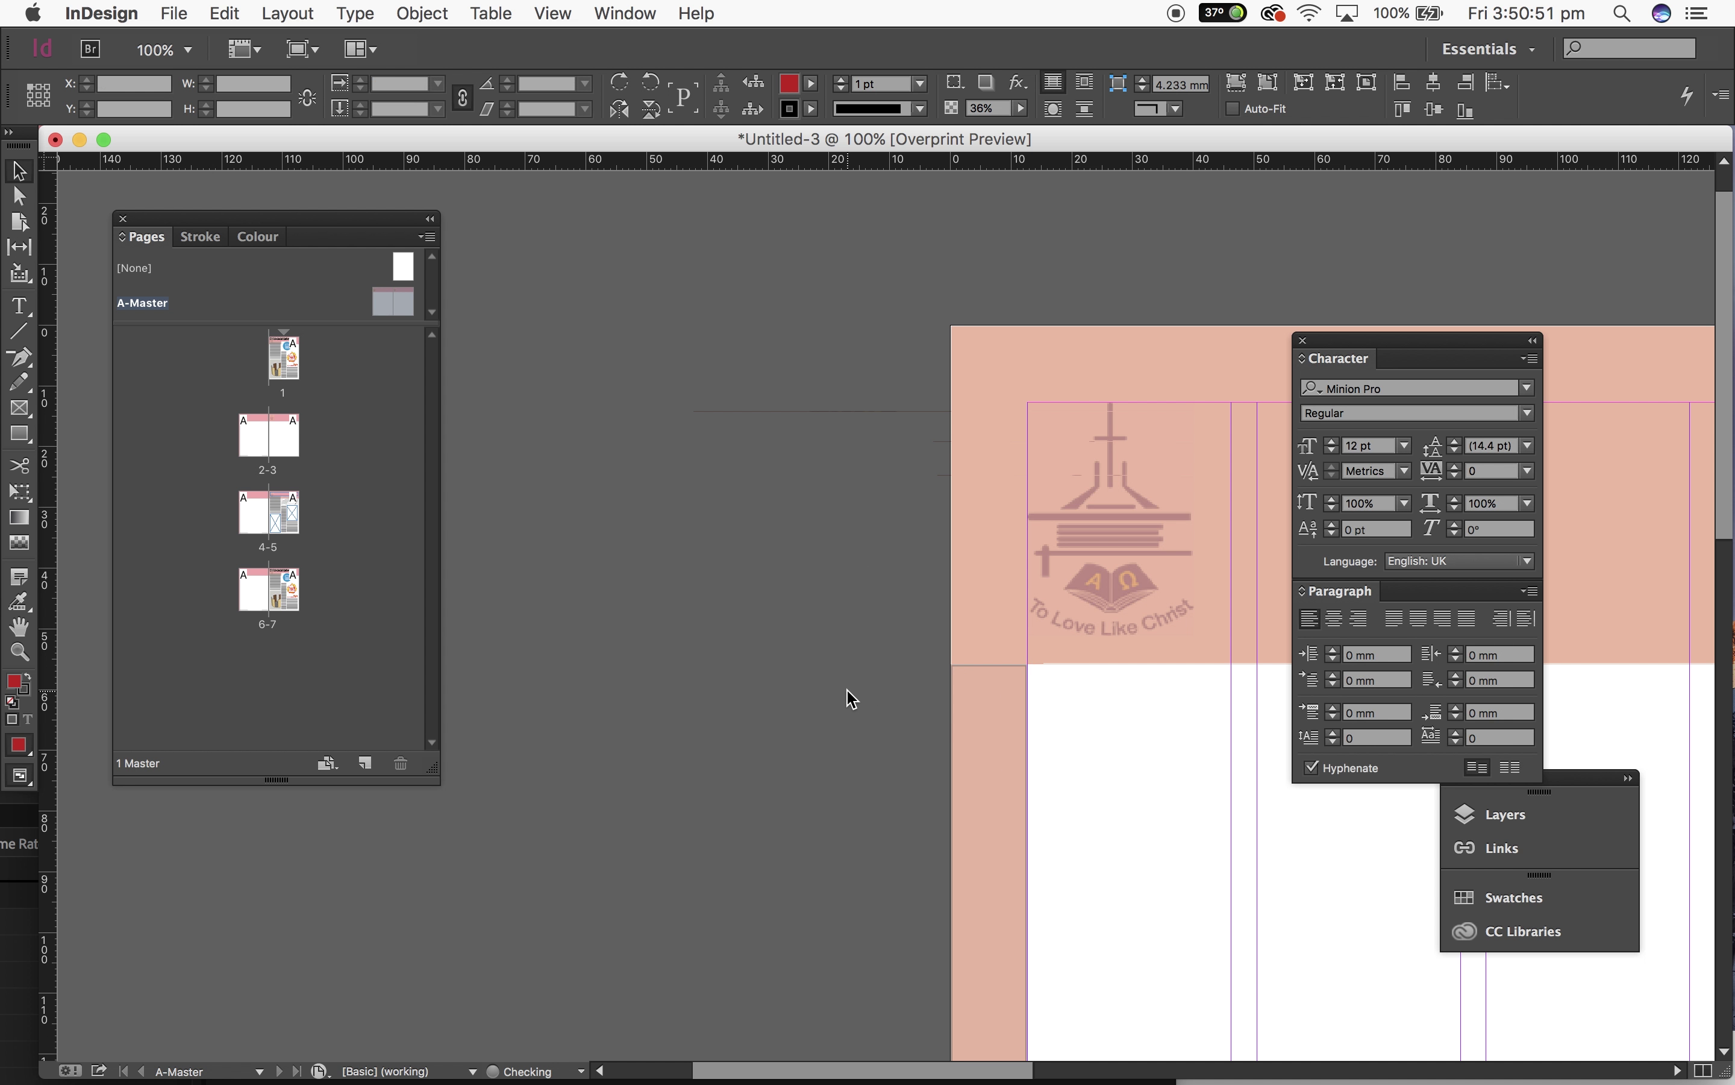
Step: Compare the header, strip and logos on the master spread with Overprint Preview turned off and back on
{"action": "scroll", "coordinate": [1148, 791], "scroll_direction": "right", "scroll_amount": 10}
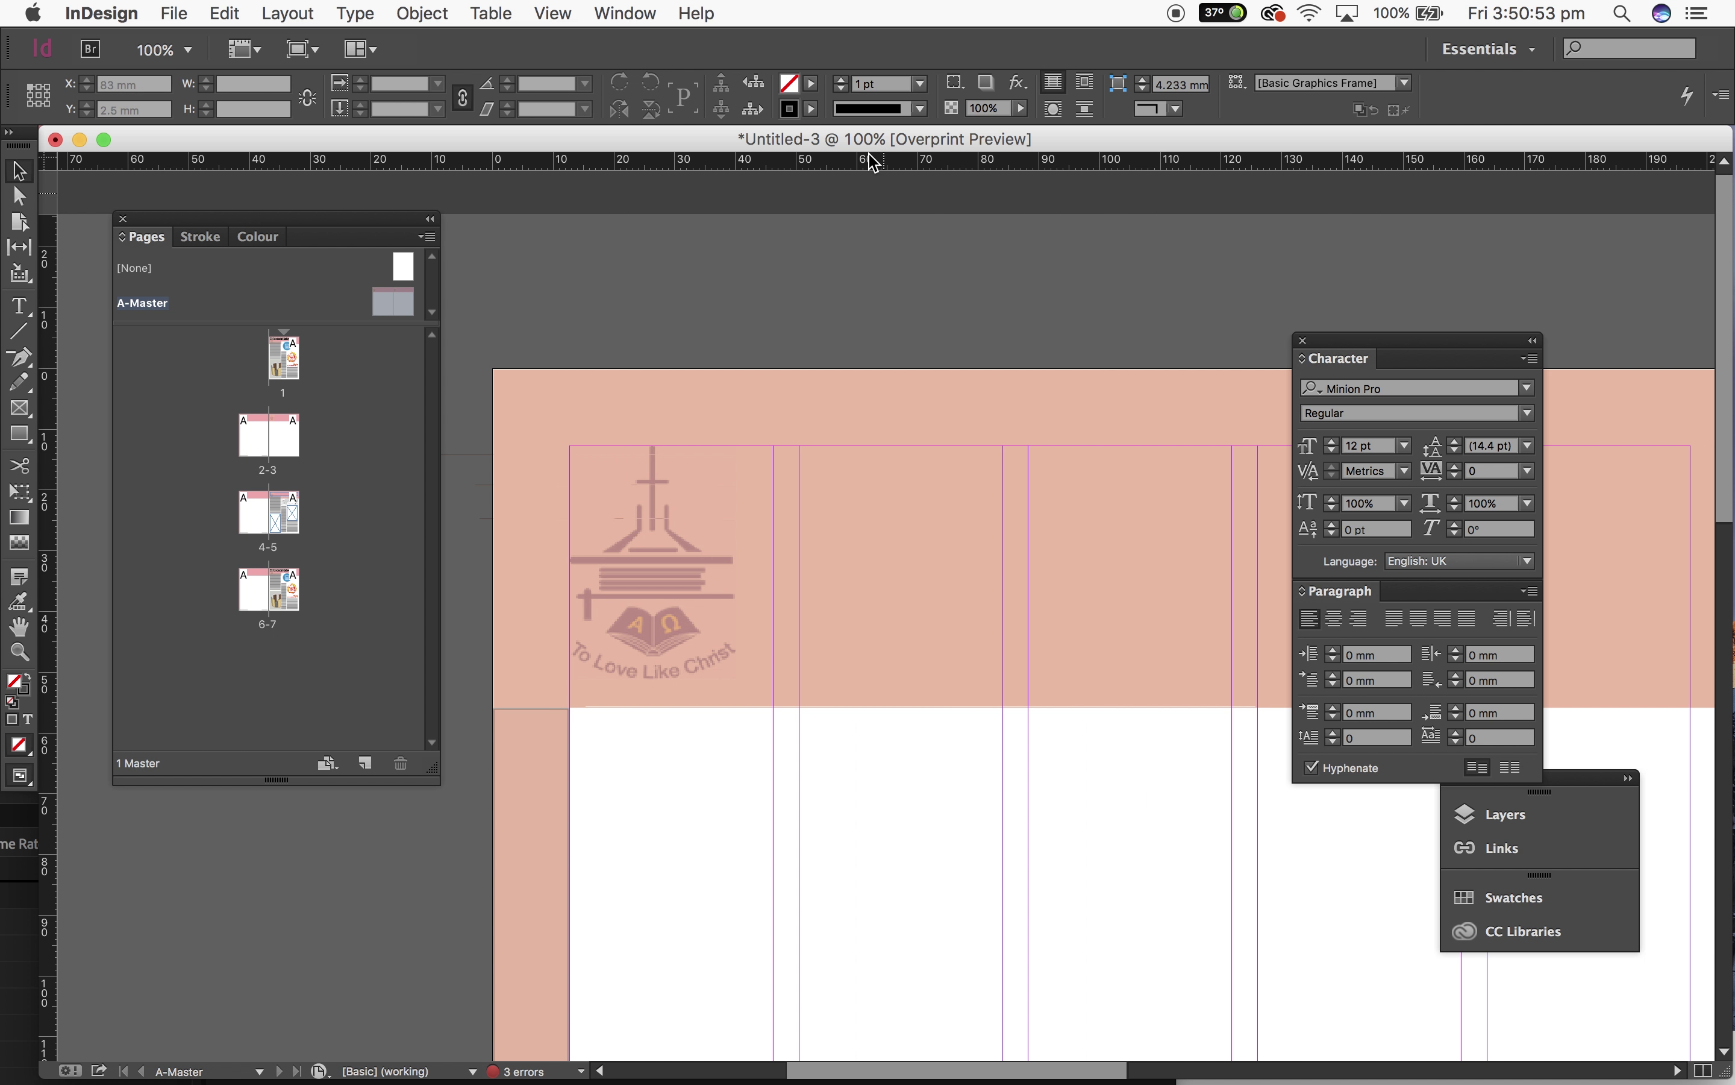
{"action": "left_click", "coordinate": [614, 9]}
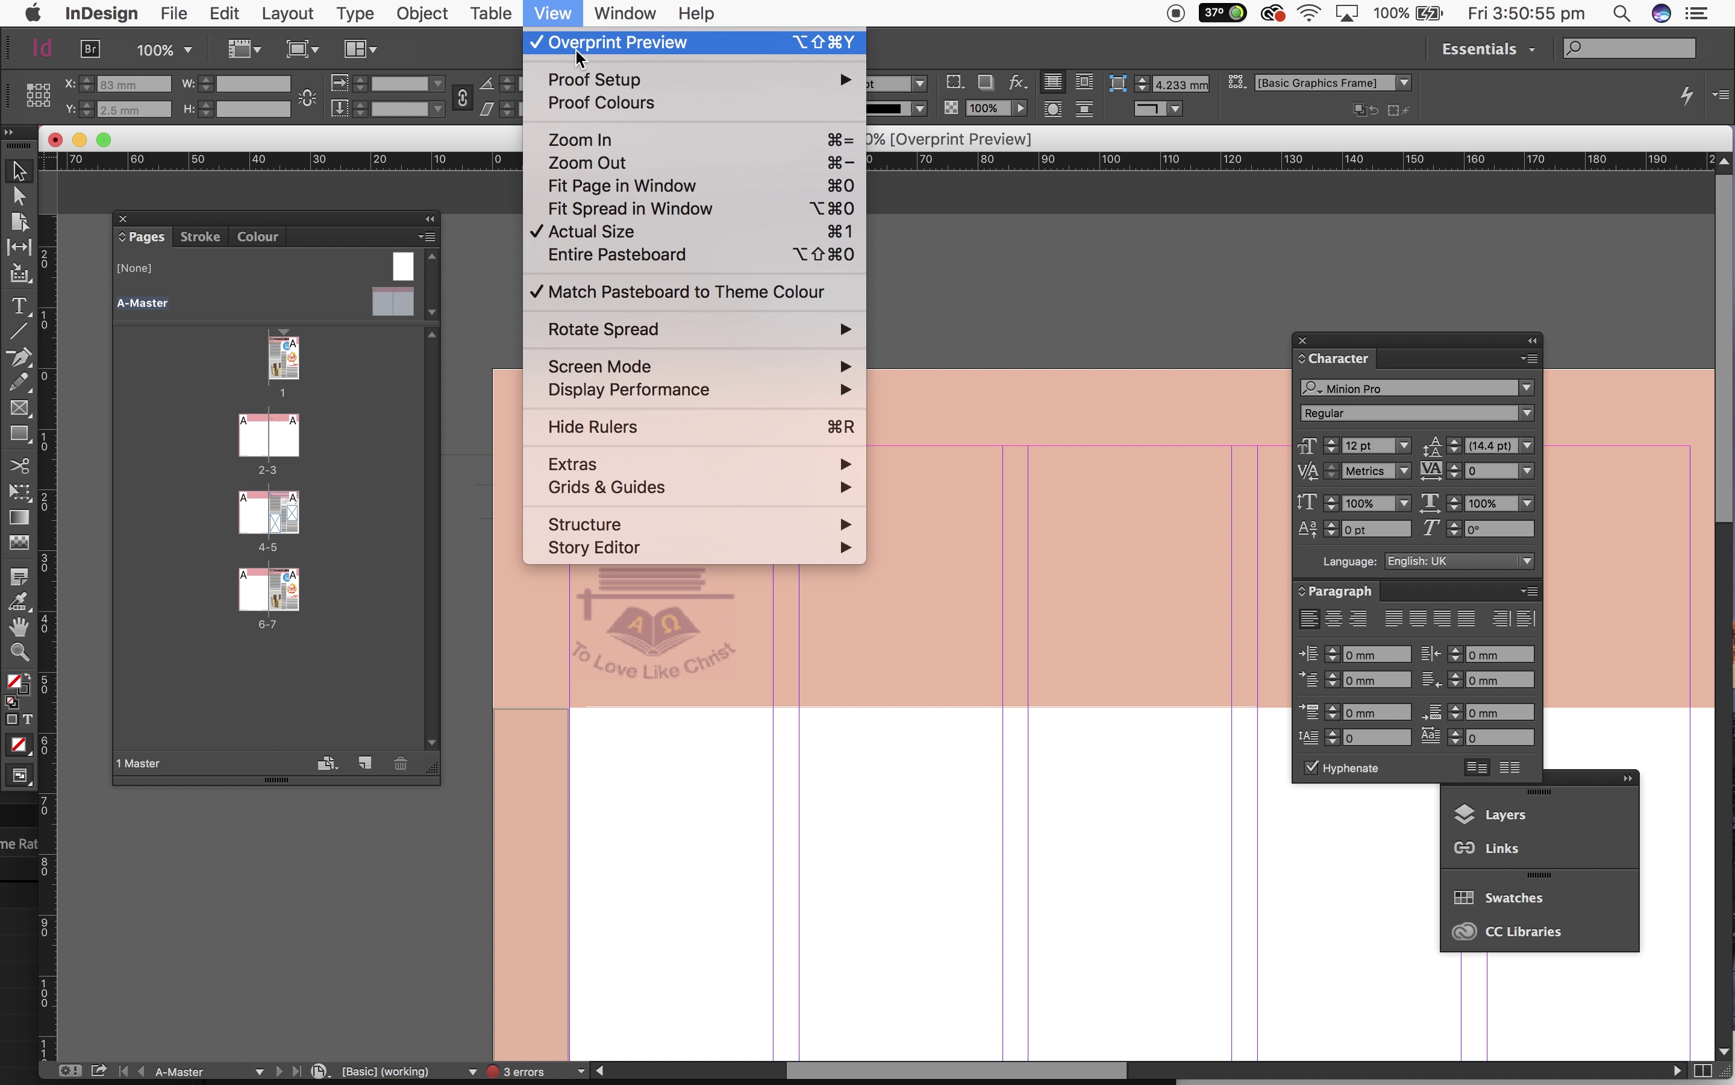
{"action": "left_click", "coordinate": [631, 46]}
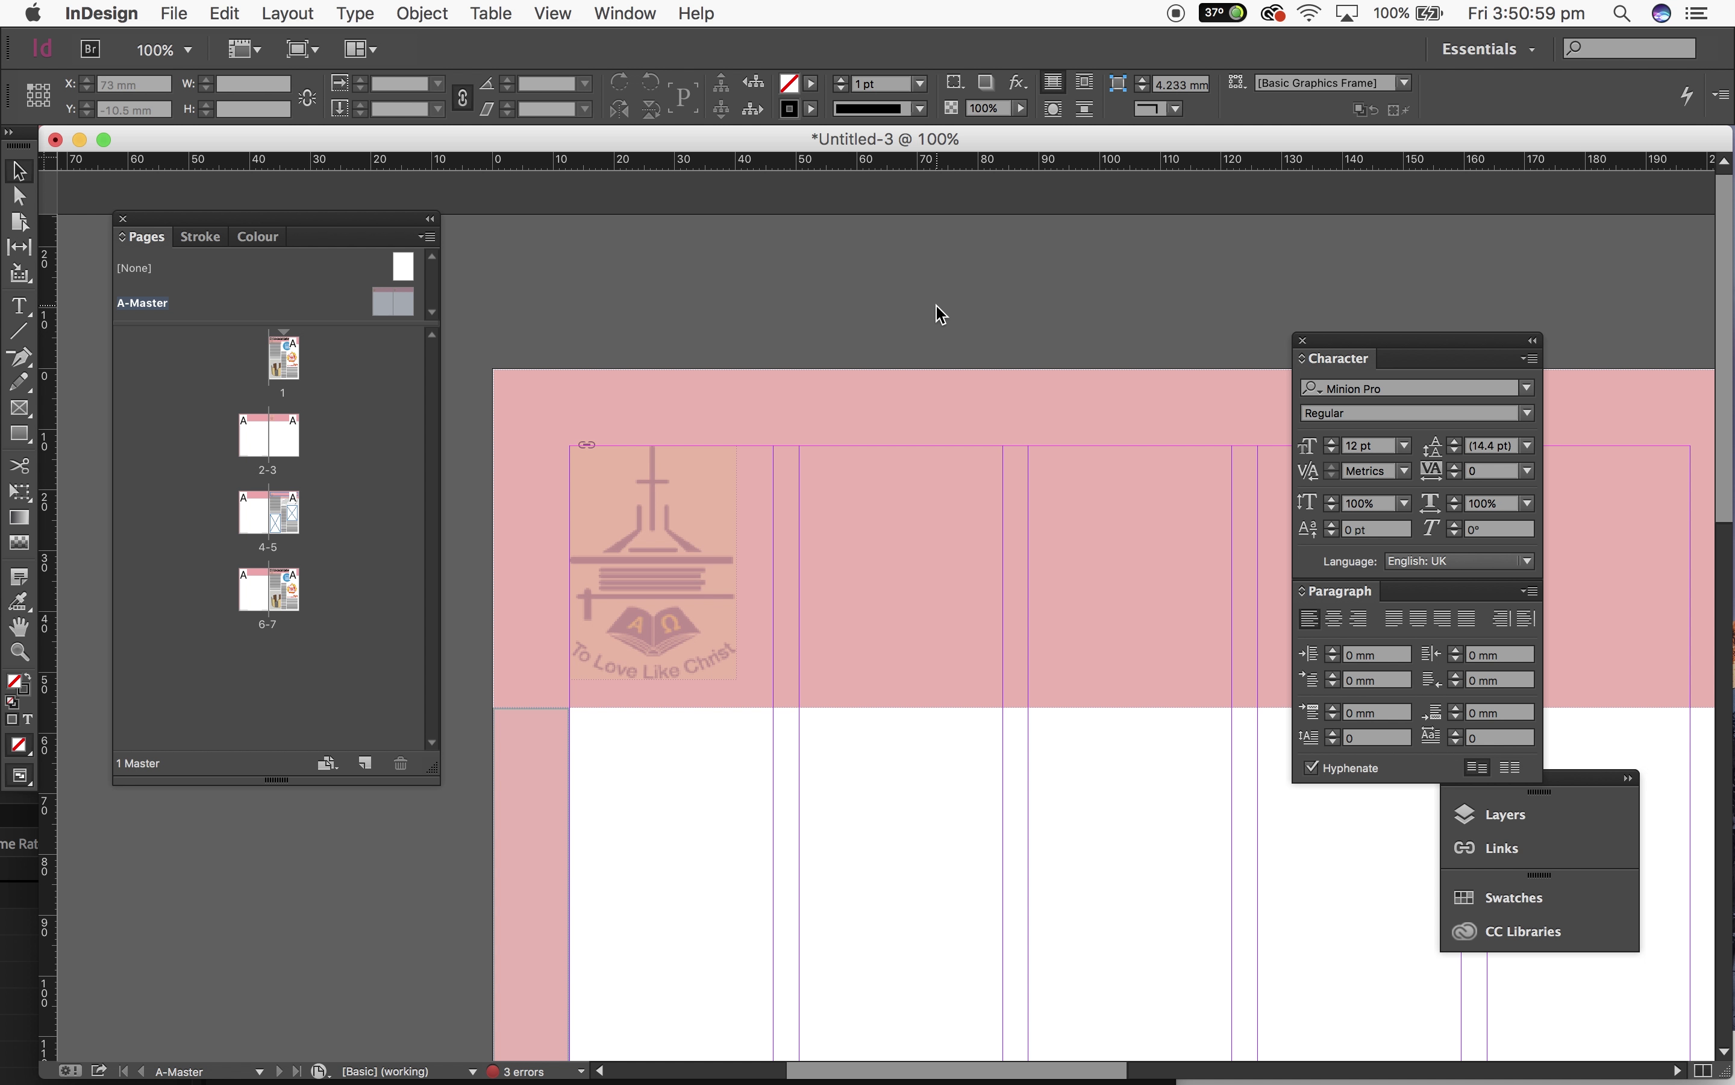
{"action": "key", "text": "super+minus"}
{"action": "key", "text": "super+minus"}
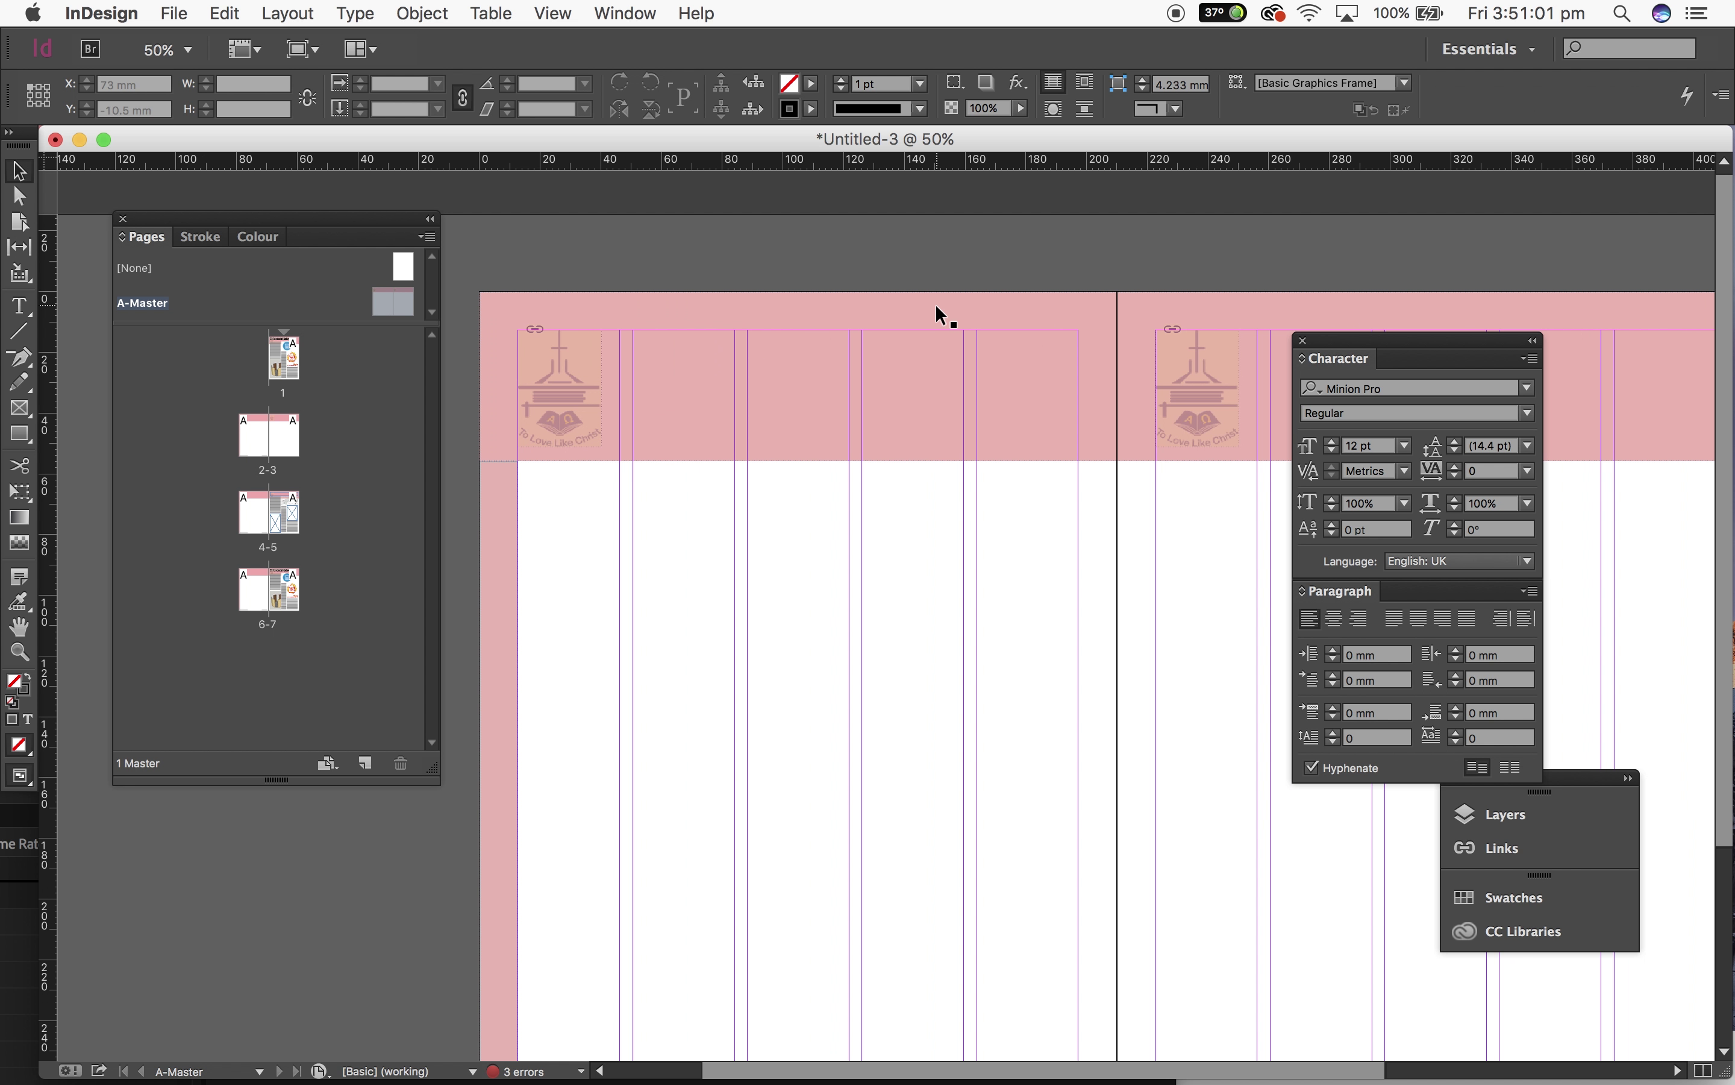
{"action": "scroll", "coordinate": [606, 325], "scroll_direction": "left", "scroll_amount": 2}
{"action": "scroll", "coordinate": [606, 324], "scroll_direction": "down", "scroll_amount": 1}
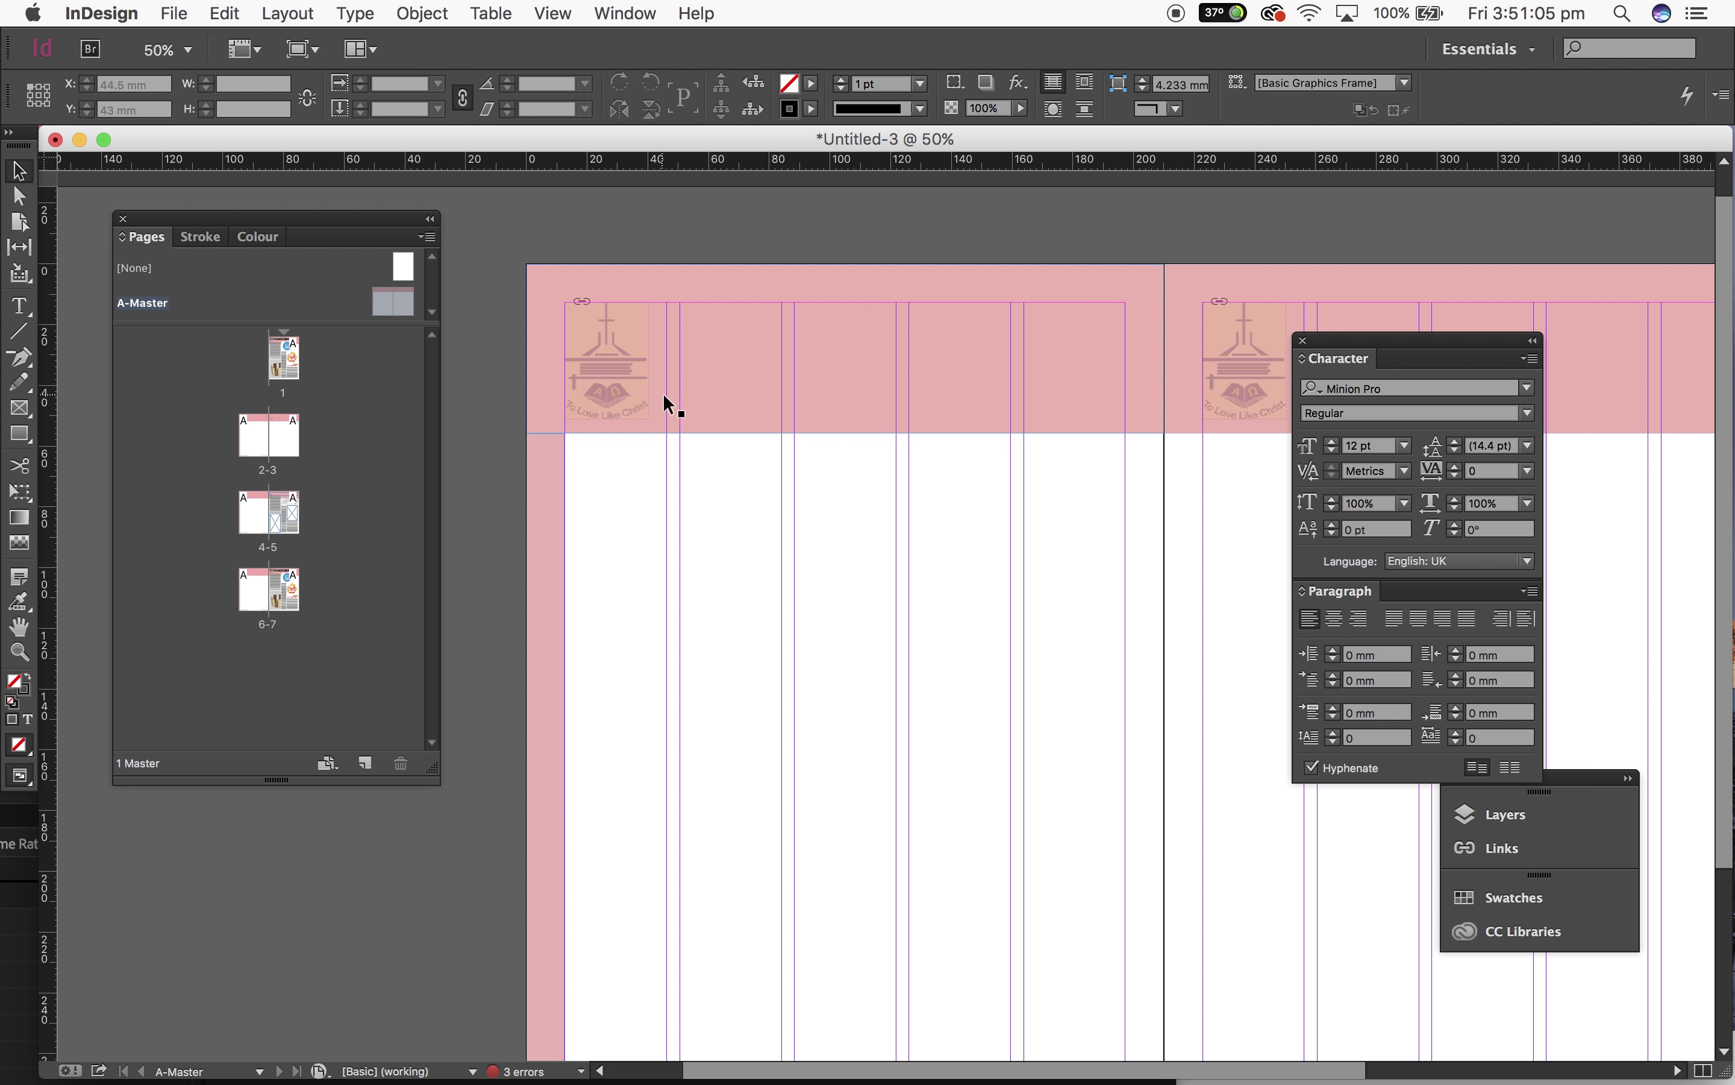
{"action": "left_click", "coordinate": [626, 13]}
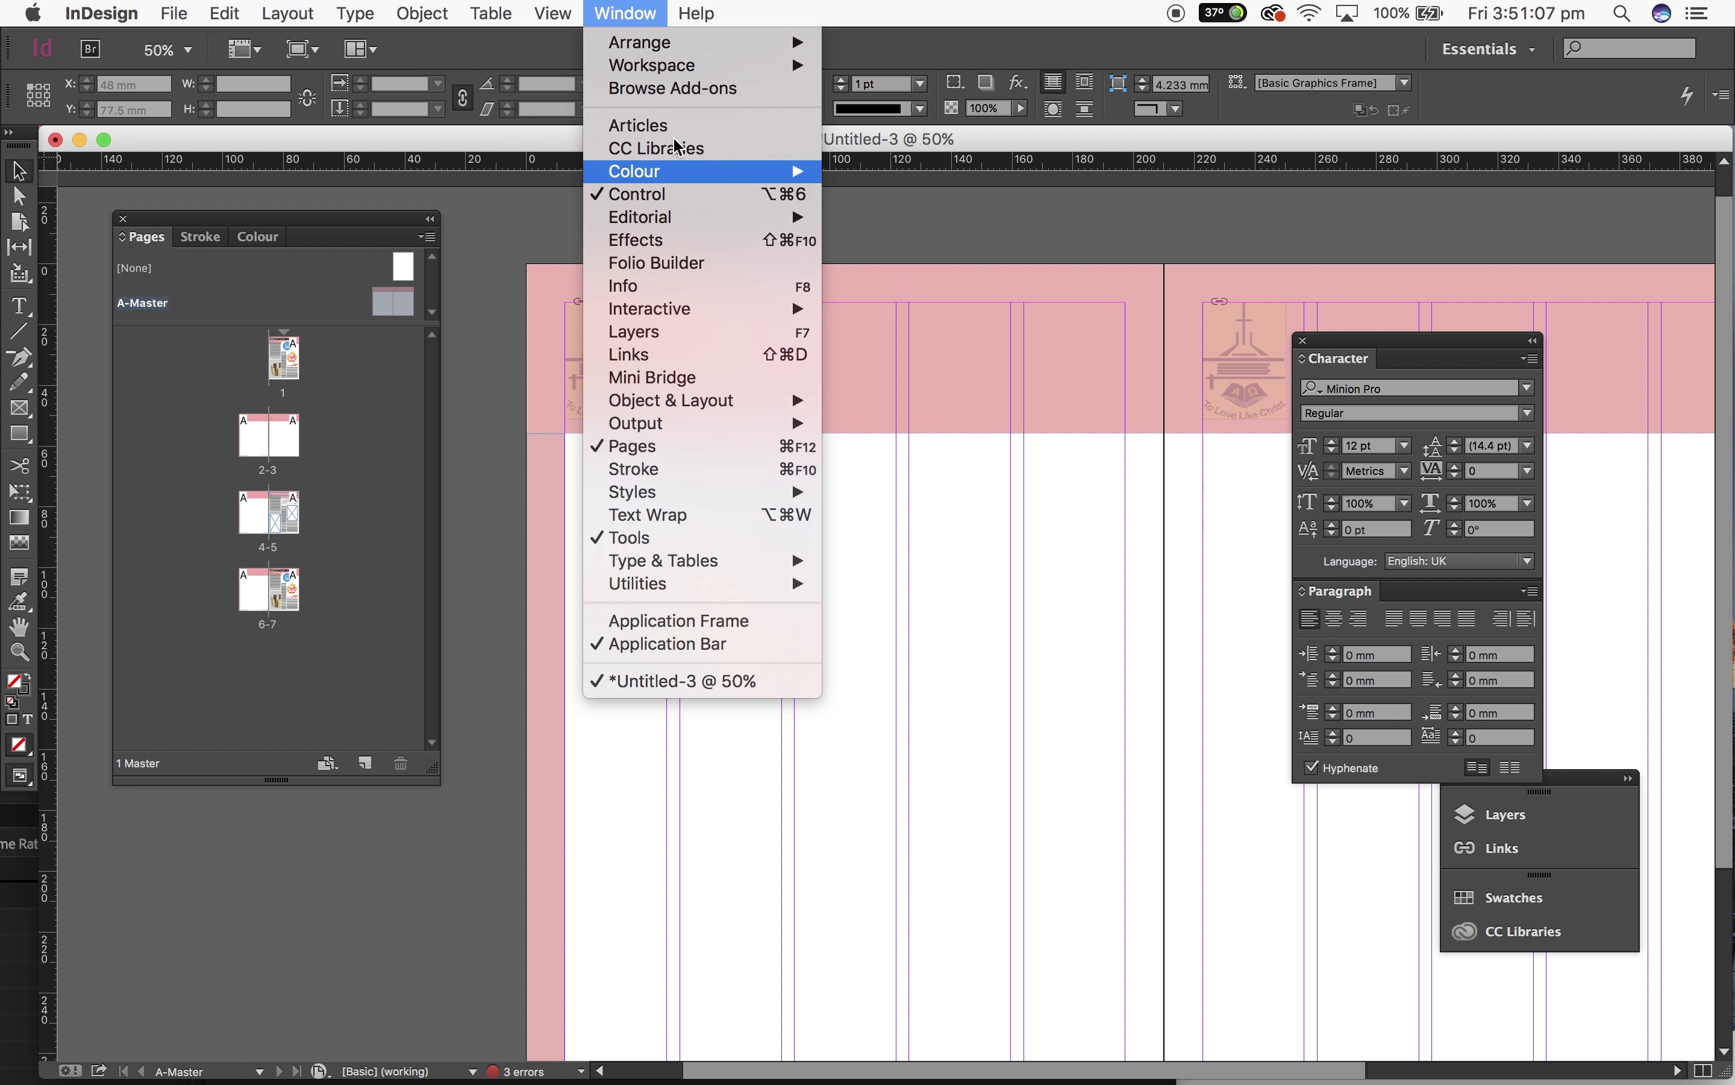
{"action": "mouse_move", "coordinate": [555, 12]}
{"action": "left_click", "coordinate": [585, 43]}
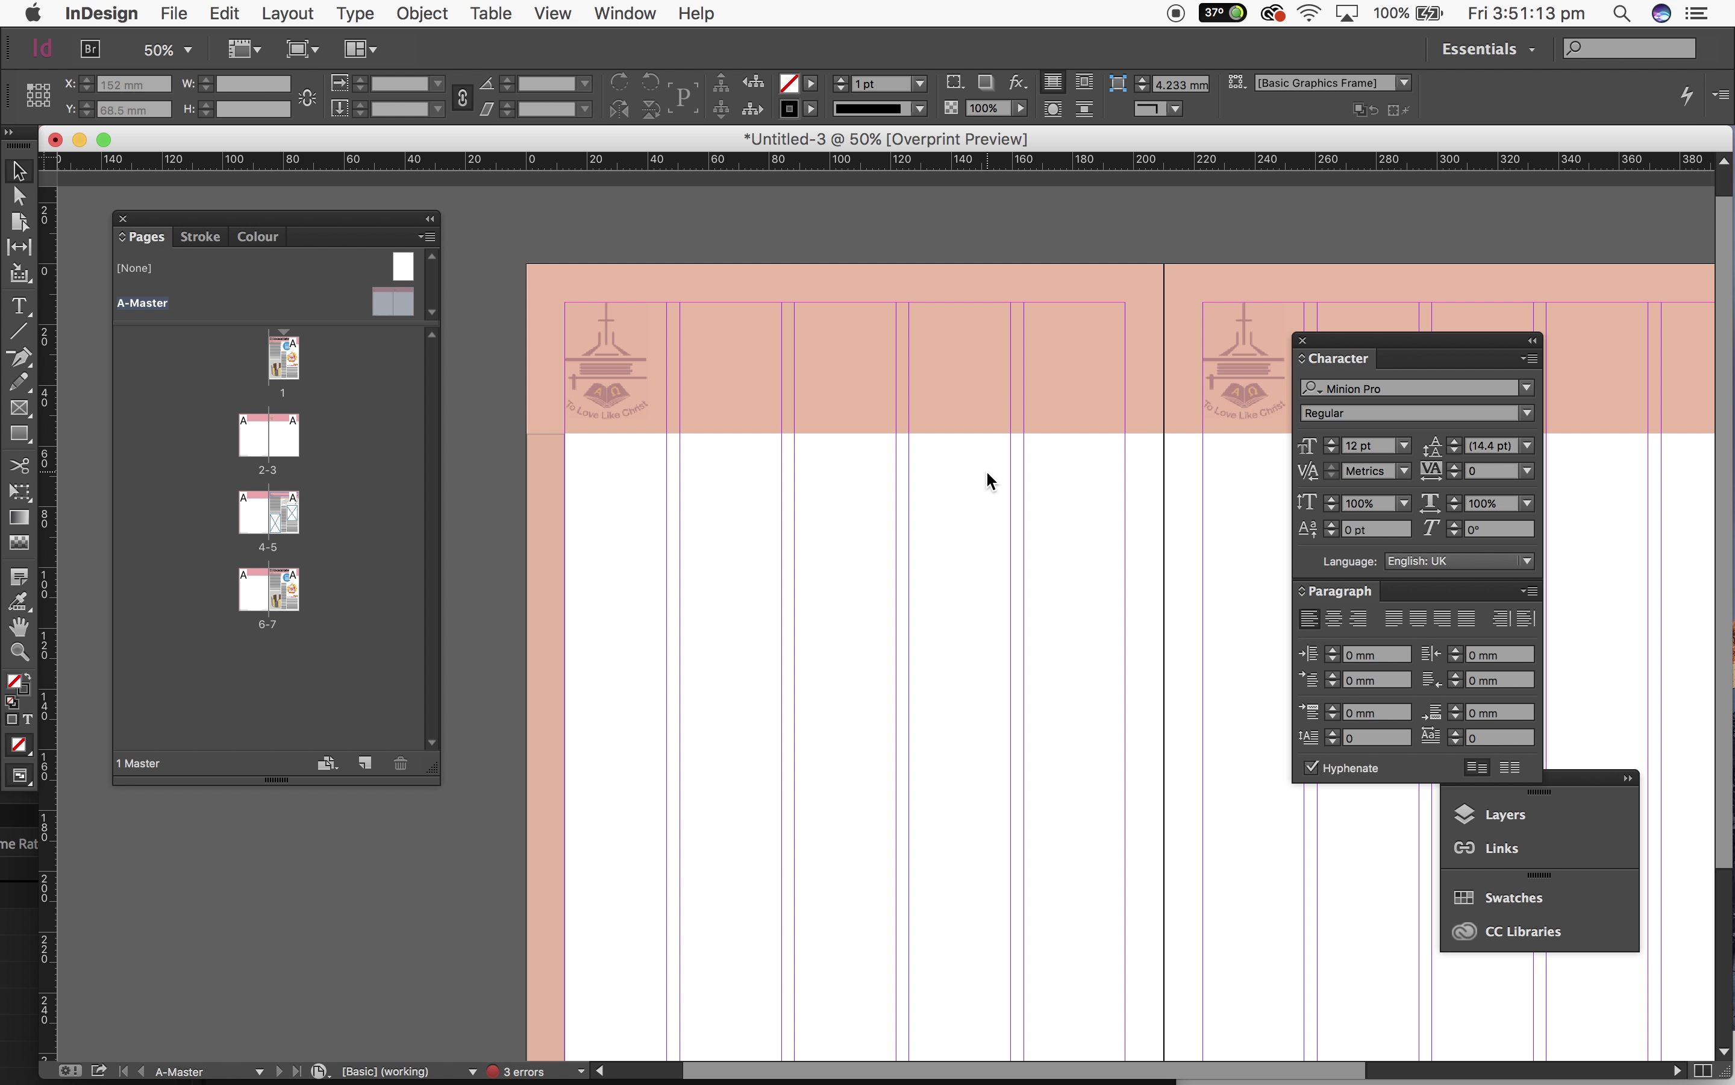
Step: Hide the guides and shorten the left page's header band so it starts past the logo, at X 48 mm
{"action": "key", "text": "super+semicolon"}
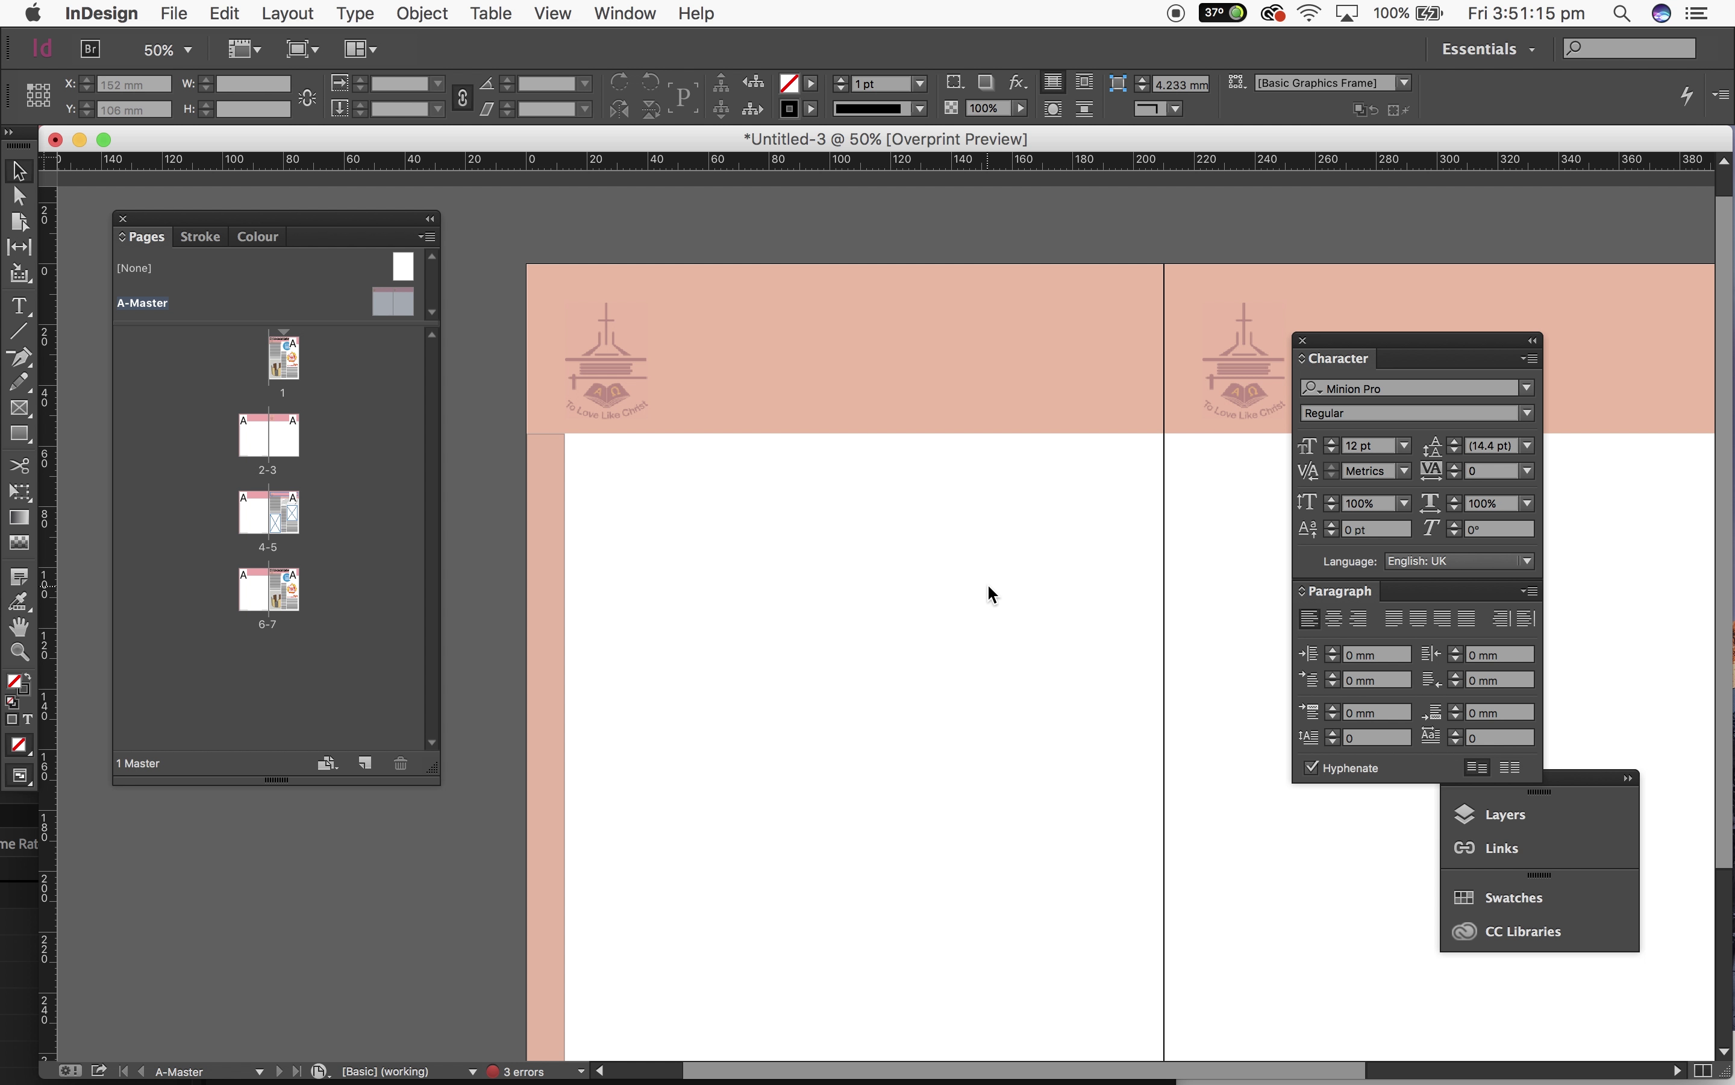
{"action": "left_click", "coordinate": [736, 377]}
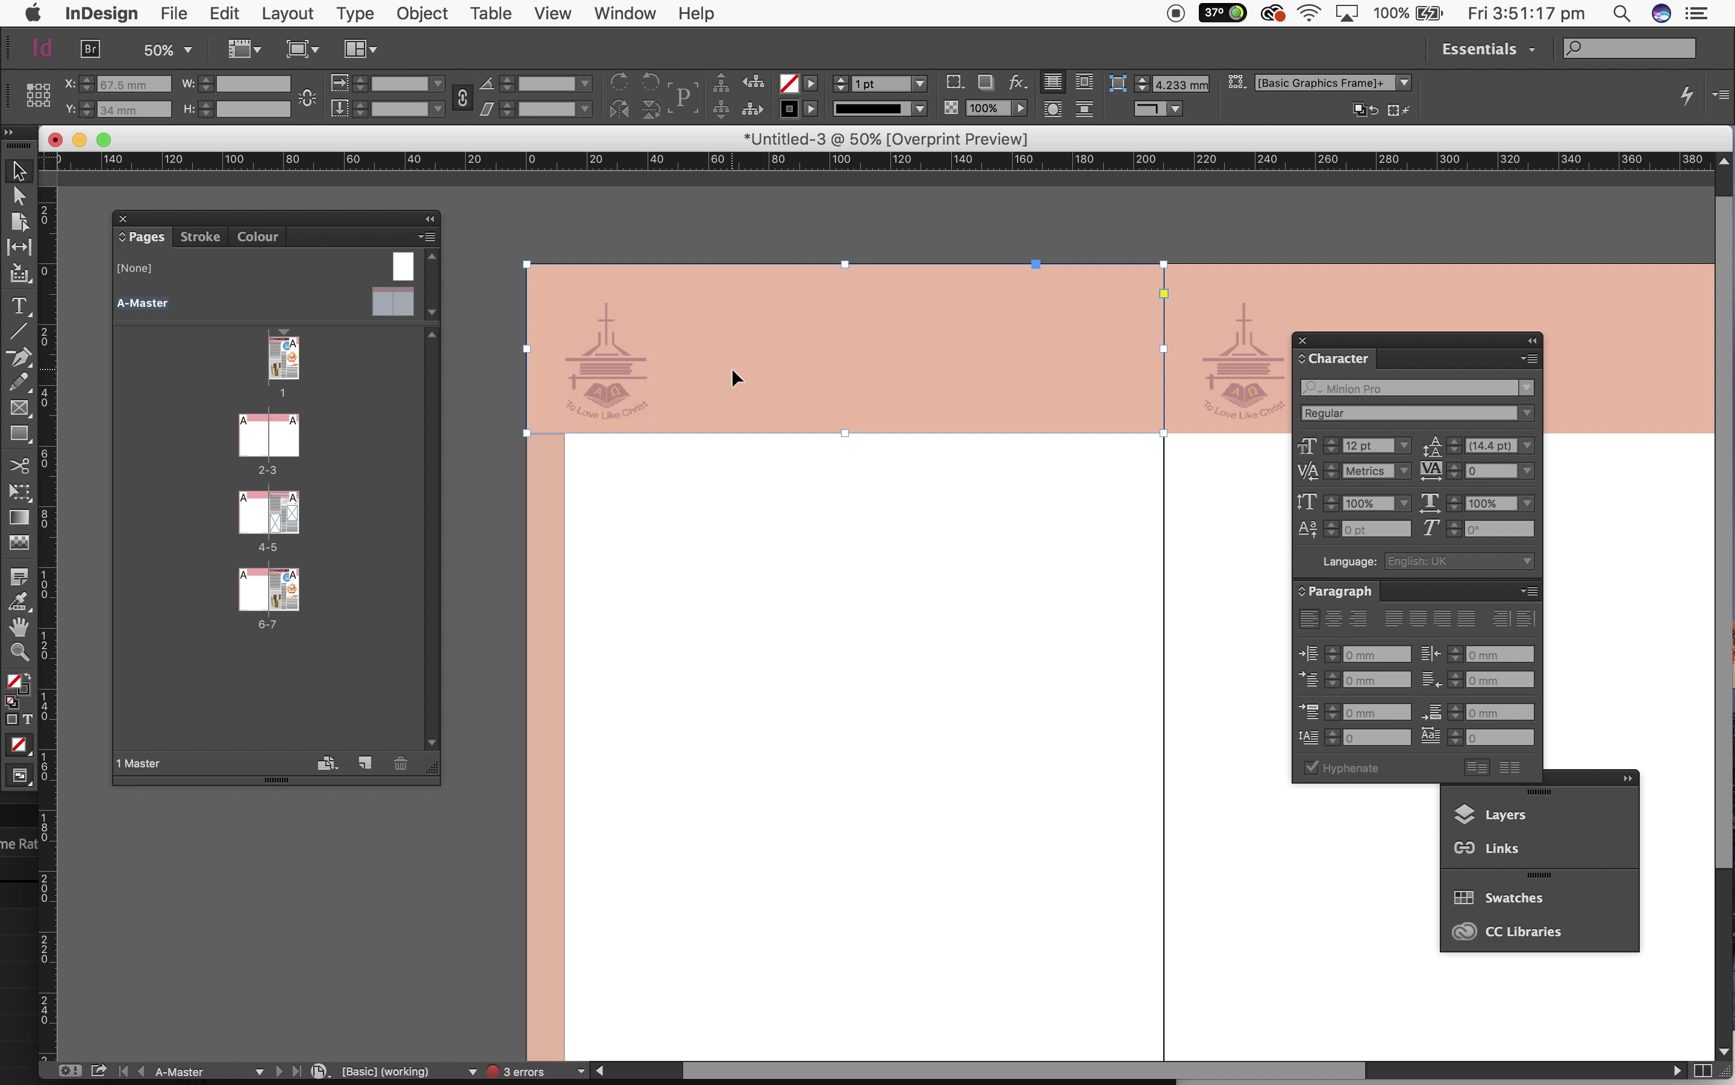
{"action": "left_click_drag", "start_coordinate": [525, 352], "coordinate": [673, 349]}
{"action": "left_click", "coordinate": [723, 567]}
Step: Delete the vertical margin strip and narrow the left page's header band further so it starts at about X 57.5 mm
{"action": "left_click", "coordinate": [542, 492]}
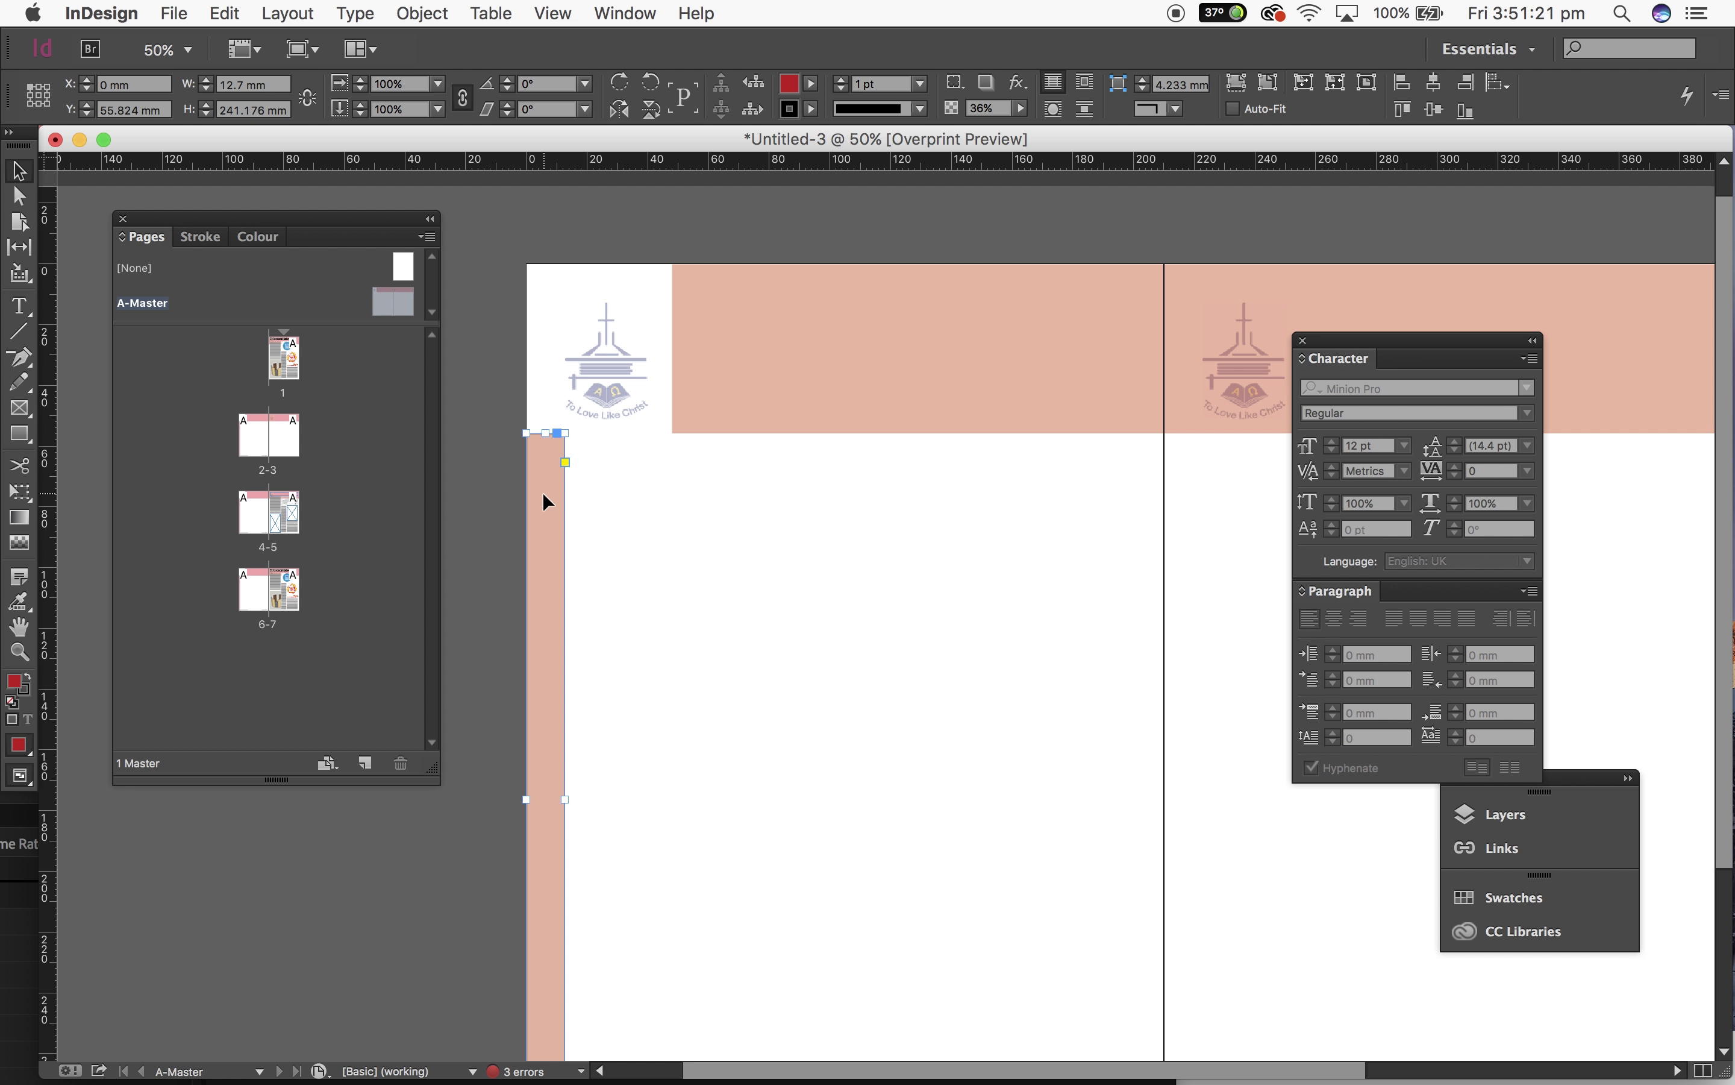
{"action": "key", "text": "Delete"}
{"action": "left_click", "coordinate": [727, 376]}
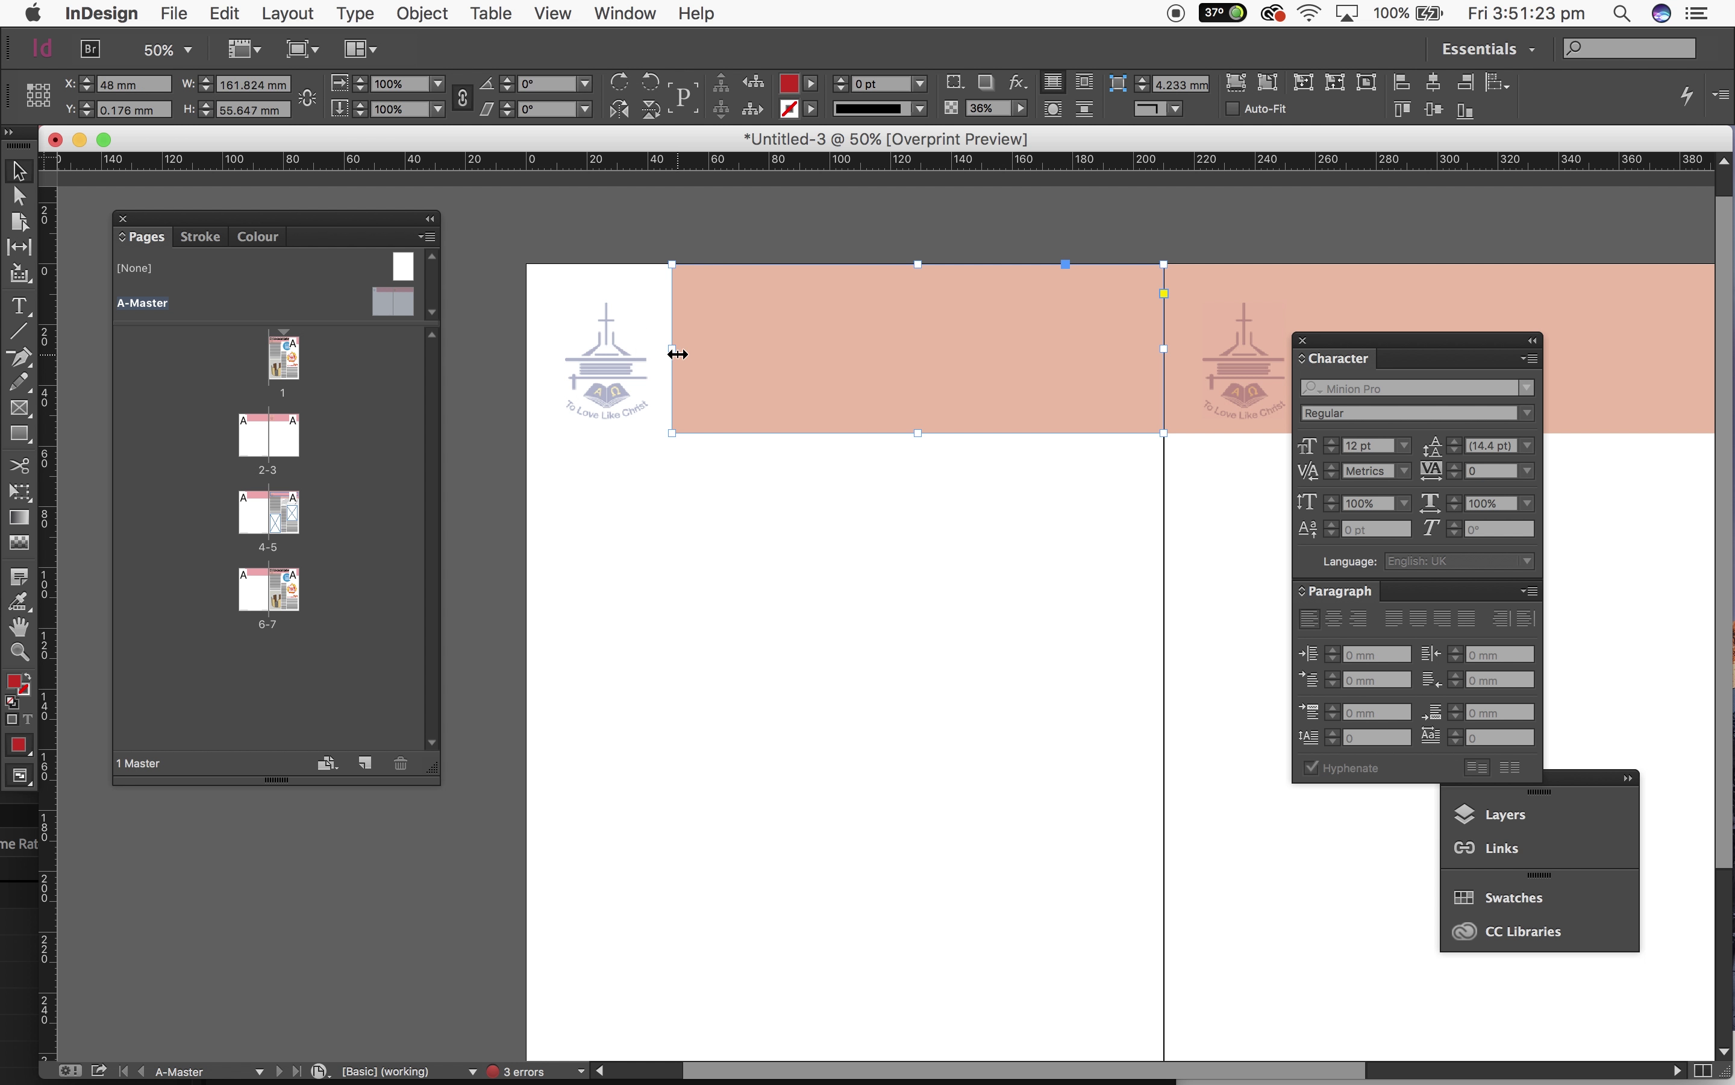
{"action": "left_click_drag", "start_coordinate": [674, 351], "coordinate": [701, 352]}
{"action": "left_click", "coordinate": [690, 528]}
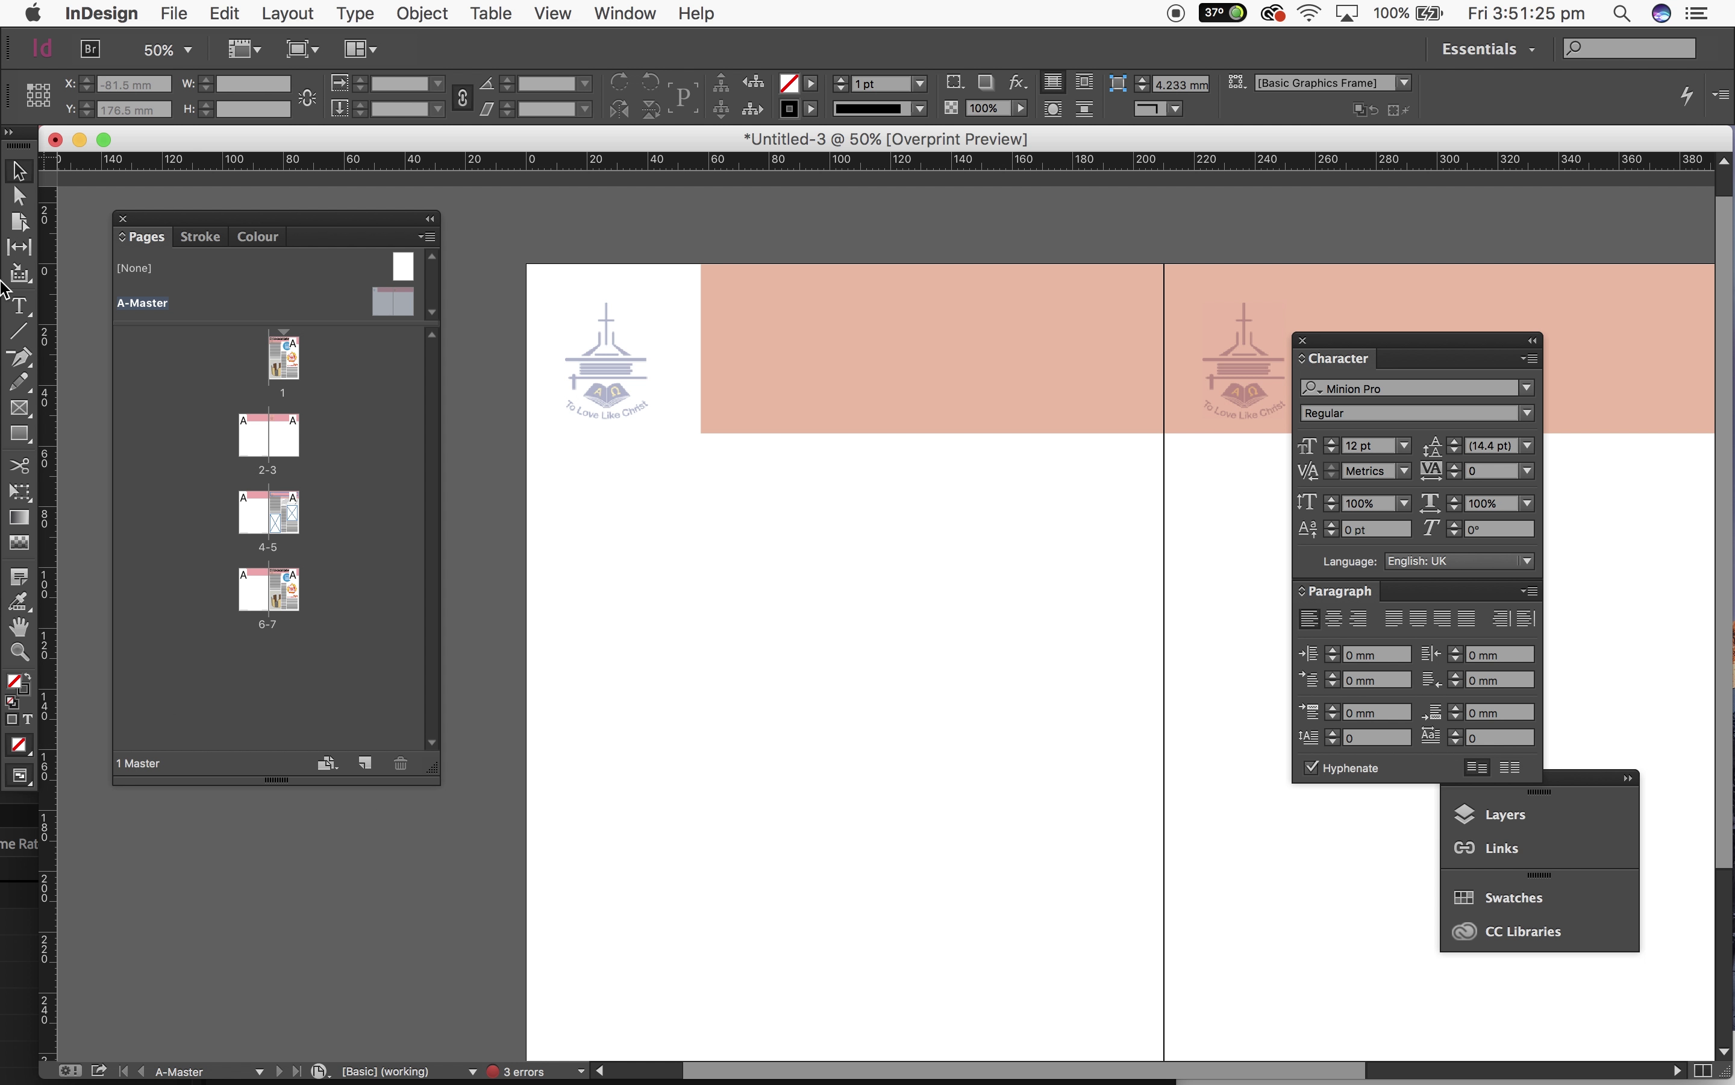
Step: Draw a horizontal line about 57.5 mm long beneath the logo and give its stroke the header's red at 36% opacity
{"action": "left_click", "coordinate": [20, 332]}
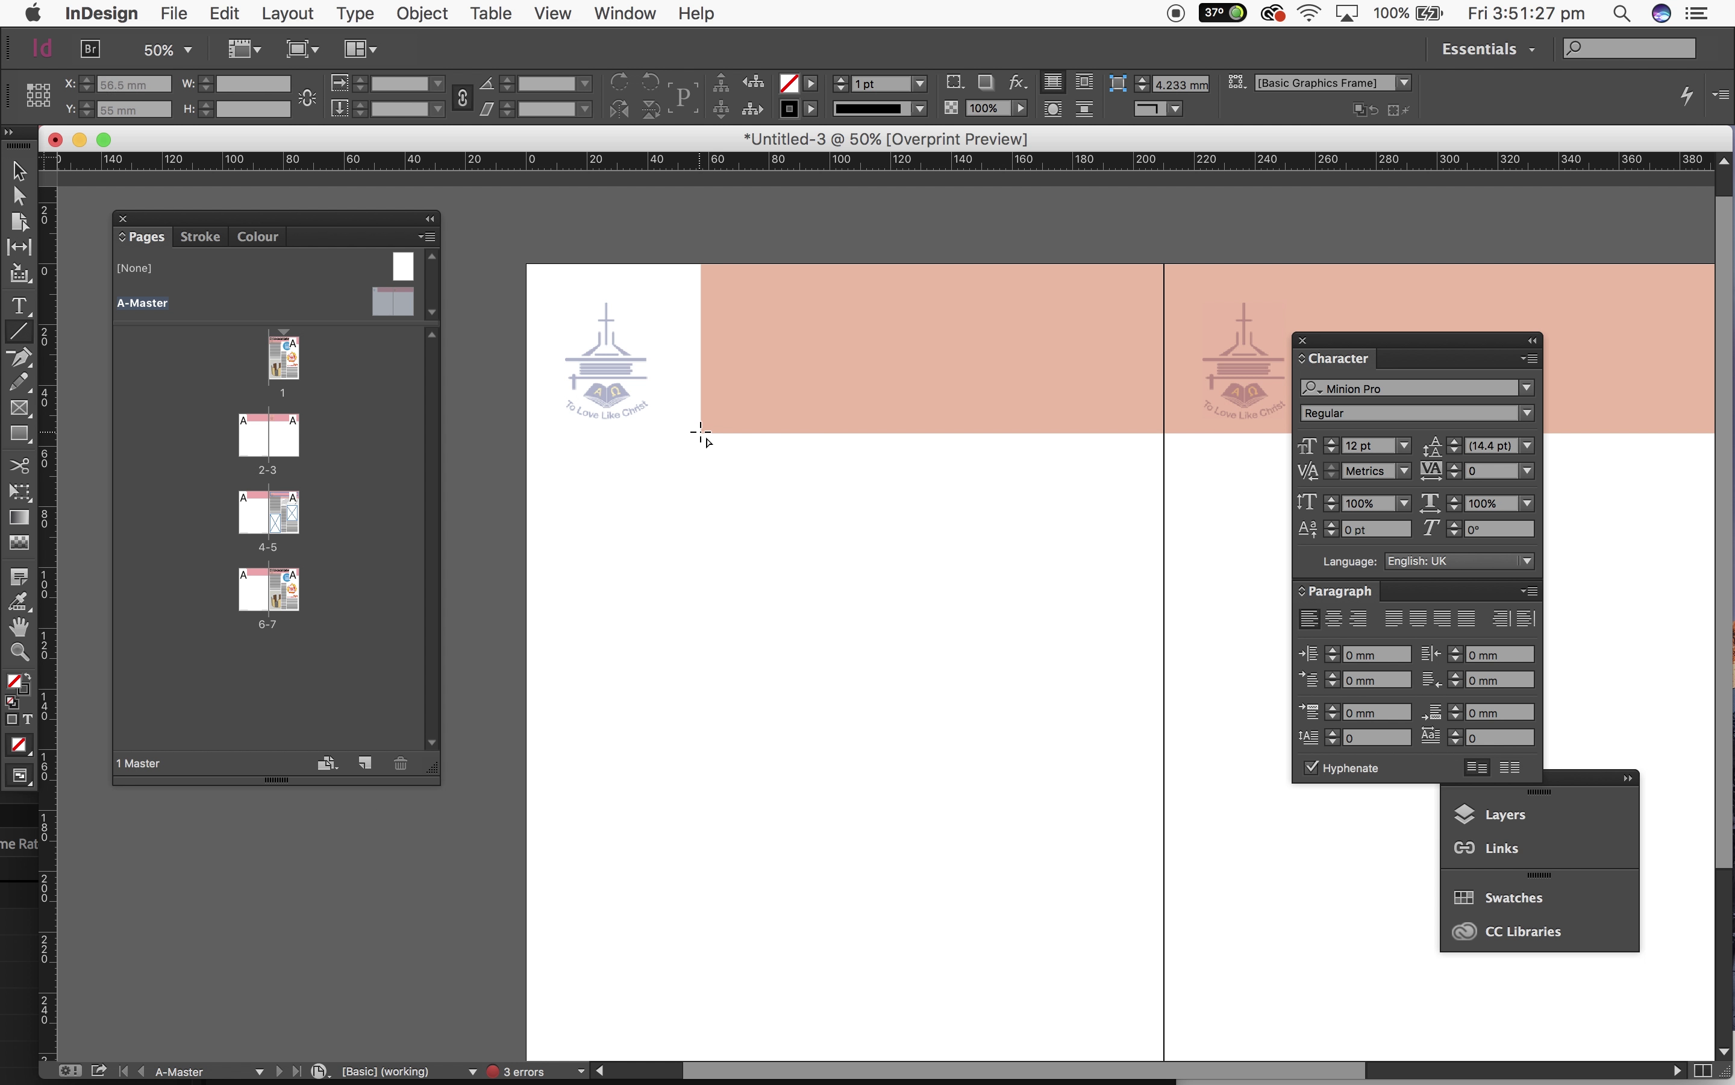
{"action": "left_click_drag", "start_coordinate": [701, 434], "coordinate": [527, 433]}
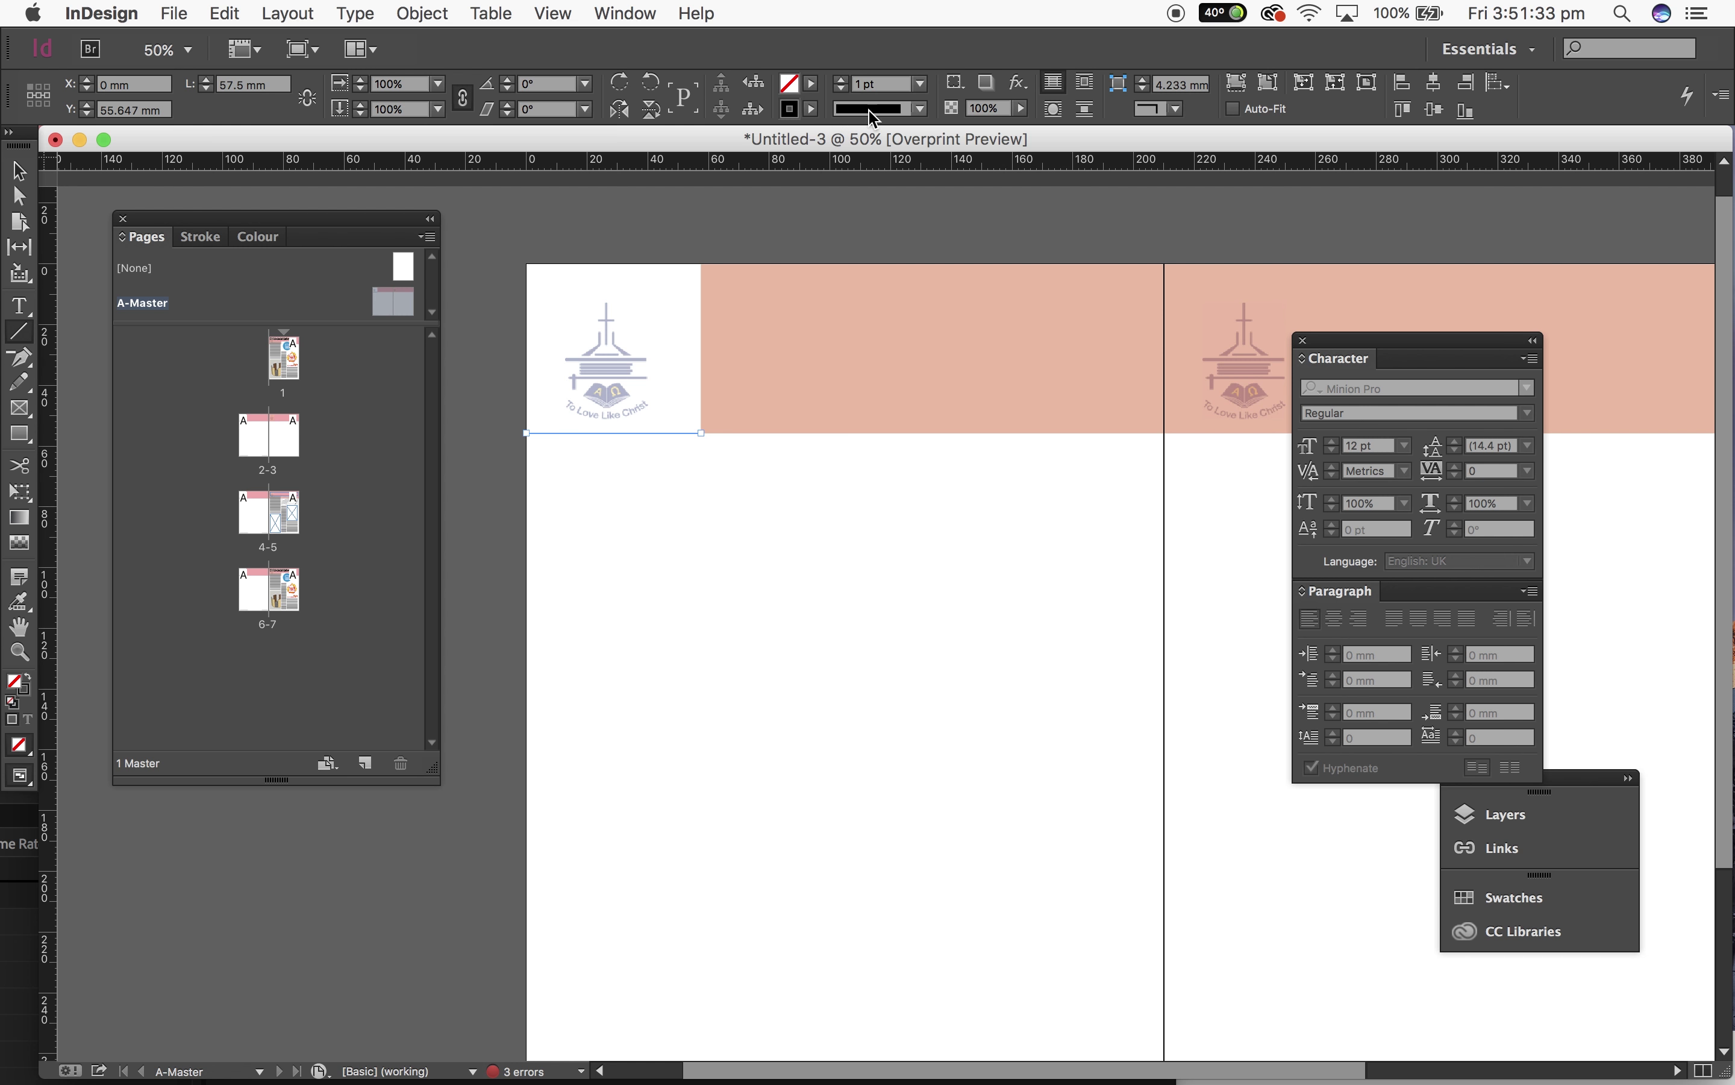
{"action": "left_click", "coordinate": [23, 605]}
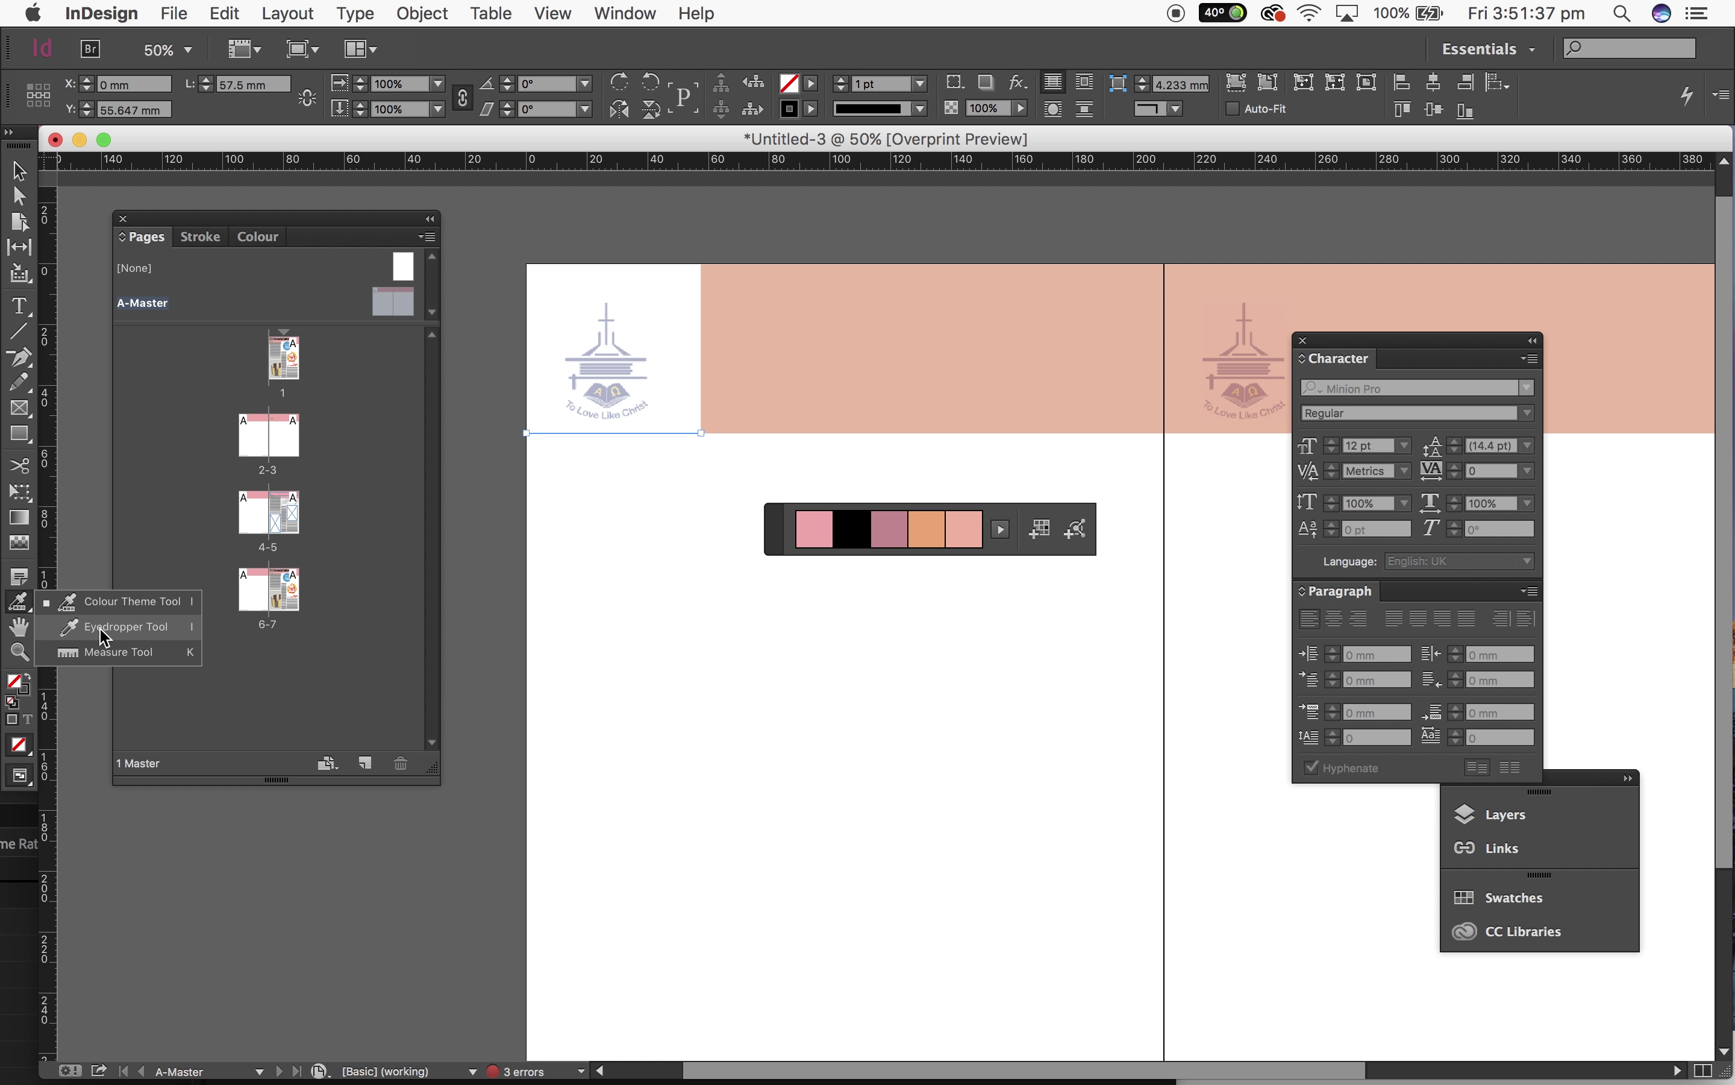
{"action": "left_click", "coordinate": [106, 631]}
{"action": "left_click", "coordinate": [818, 376]}
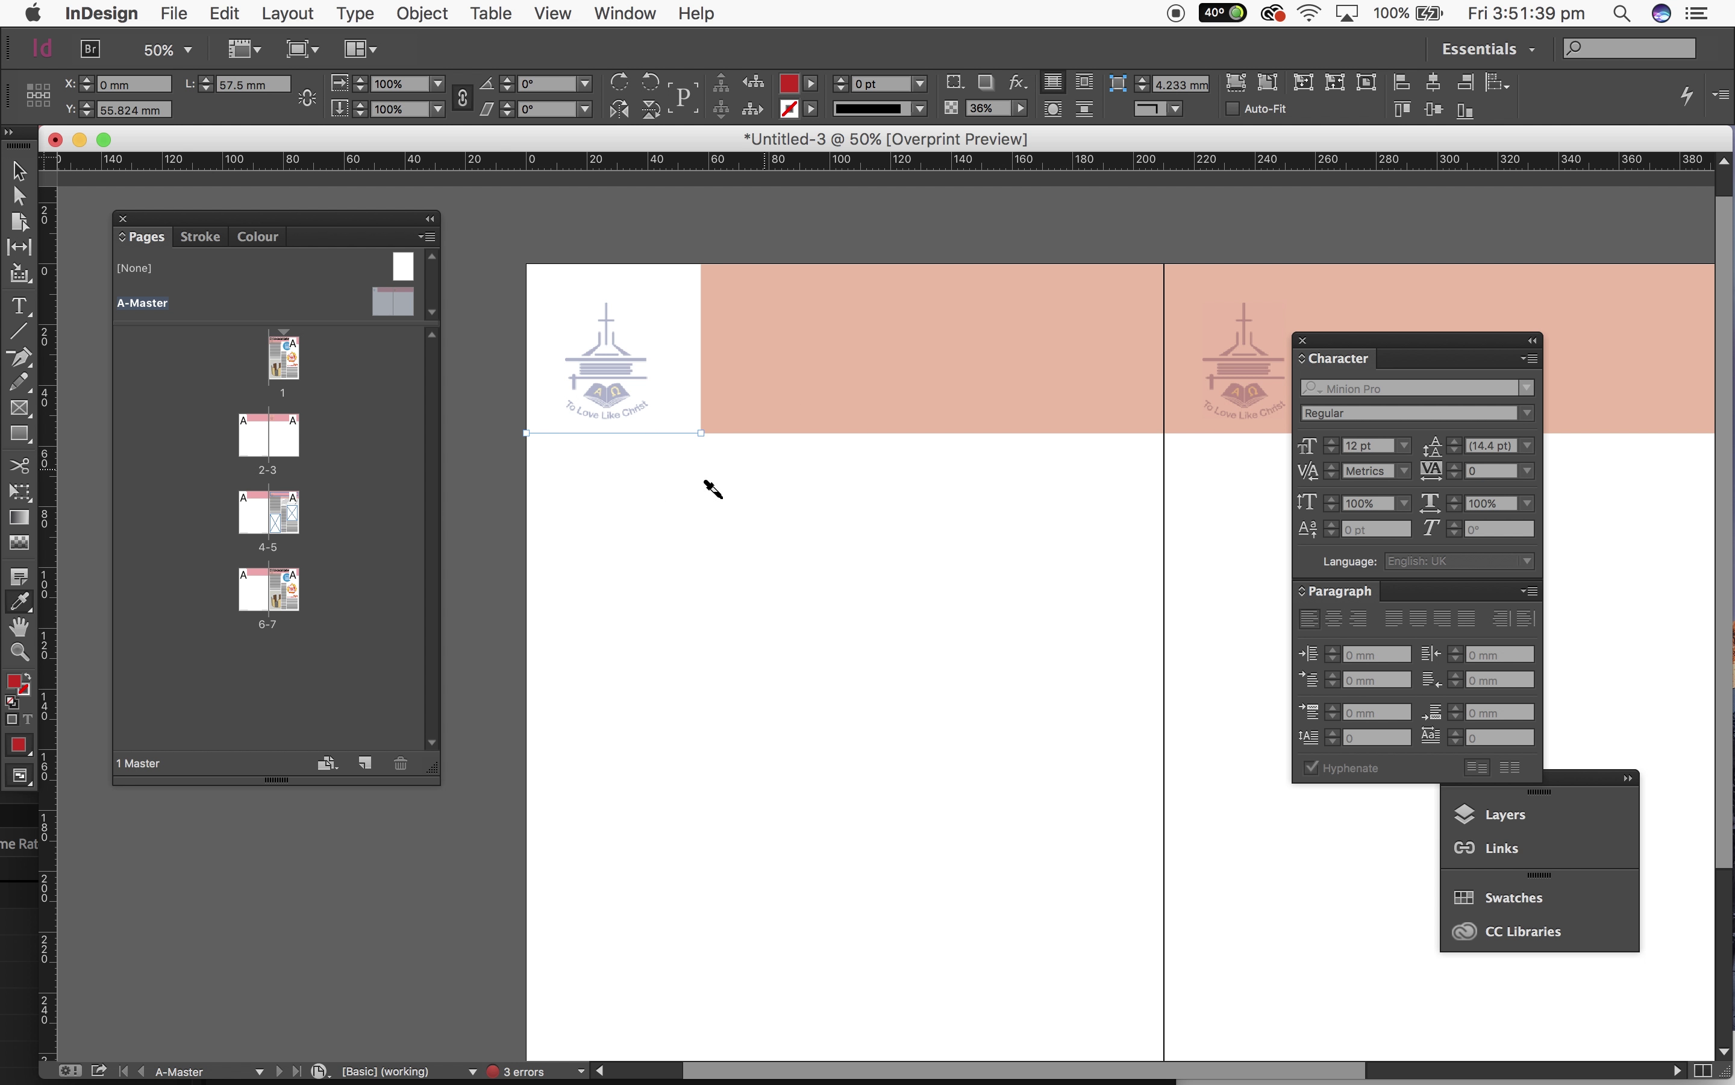
{"action": "left_click", "coordinate": [32, 678]}
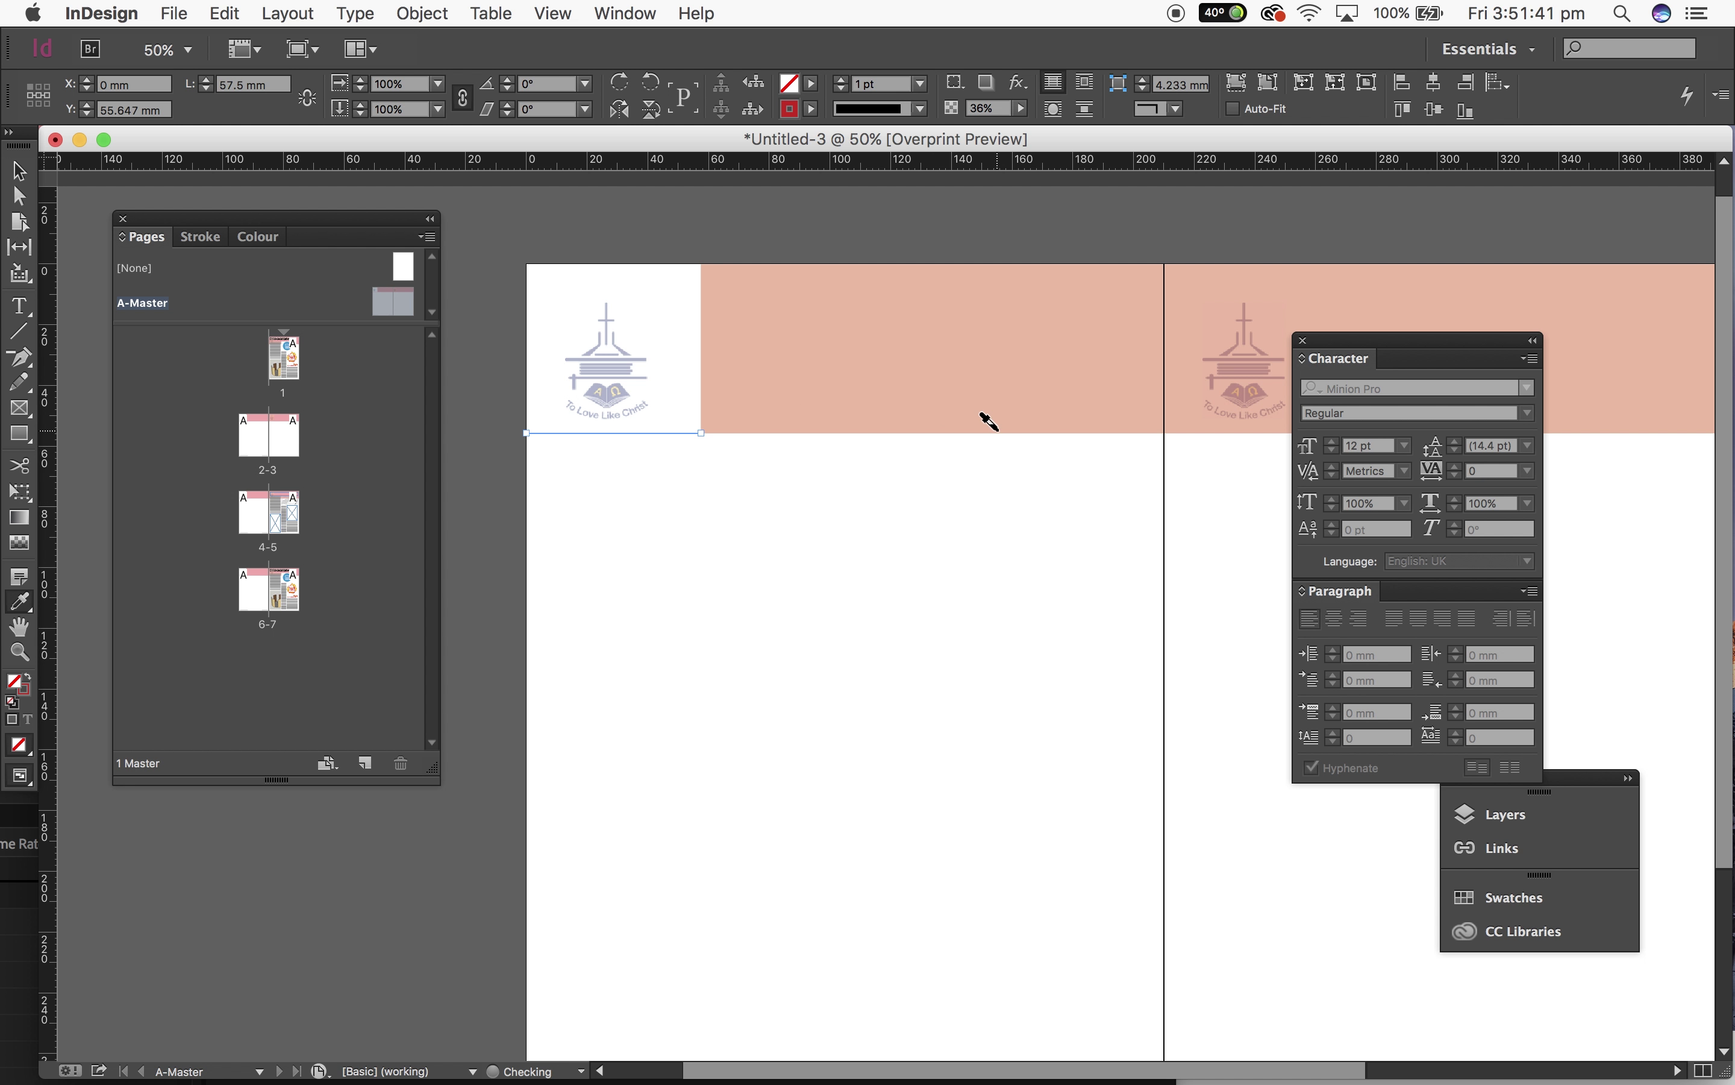
Step: Set the line's stroke weight to 3 pt and check its alignment with the header band's bottom edge
{"action": "left_click", "coordinate": [845, 80]}
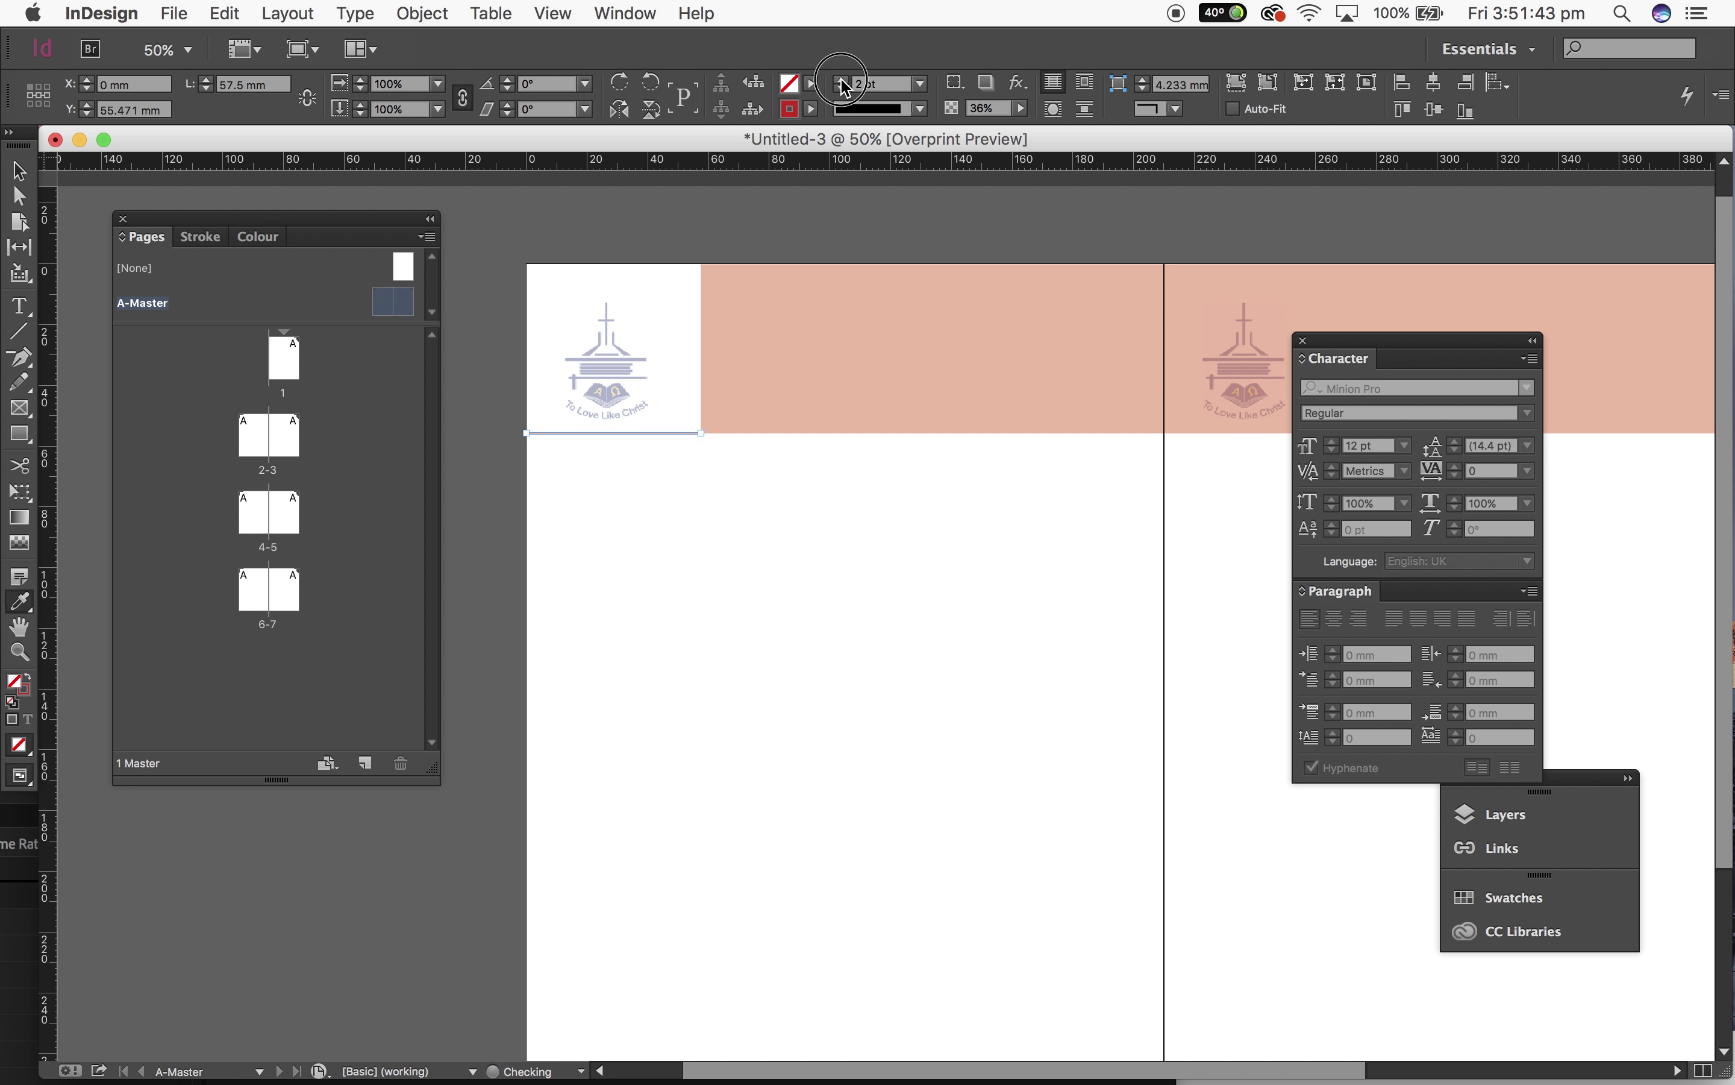
{"action": "left_click", "coordinate": [845, 81]}
{"action": "left_click", "coordinate": [21, 173]}
{"action": "left_click", "coordinate": [845, 687]}
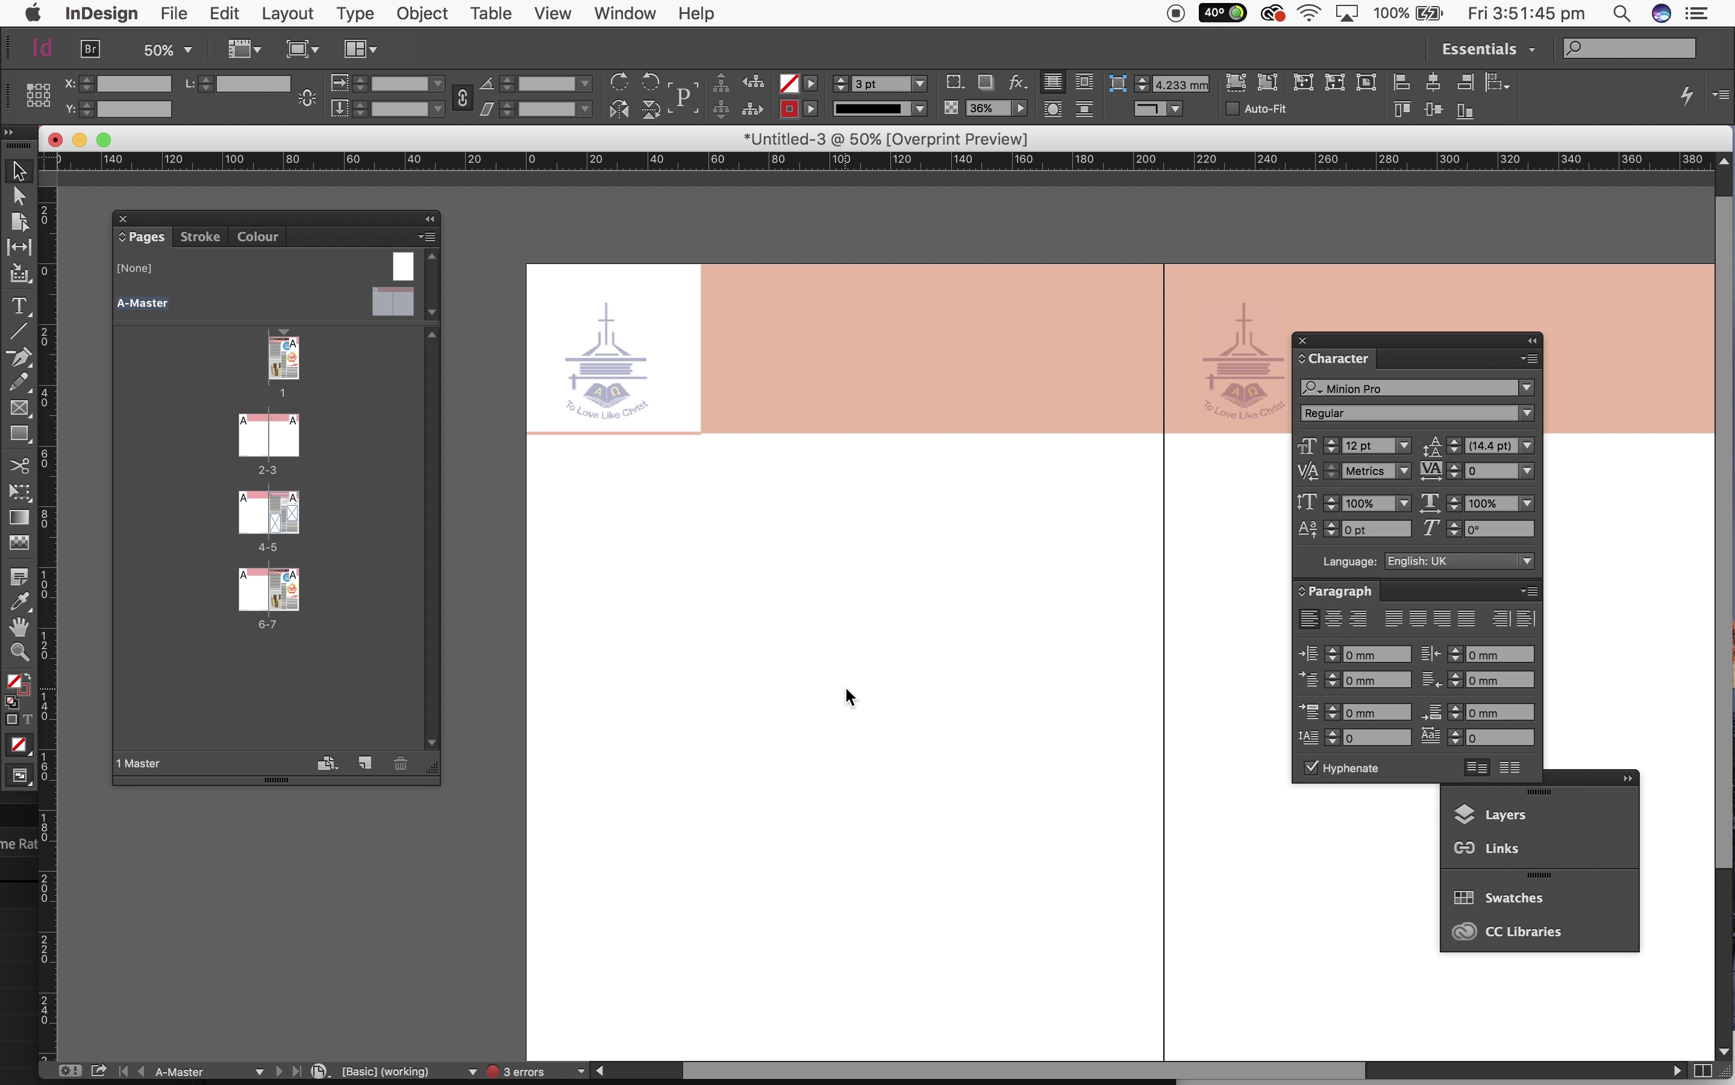
{"action": "left_click", "coordinate": [690, 434]}
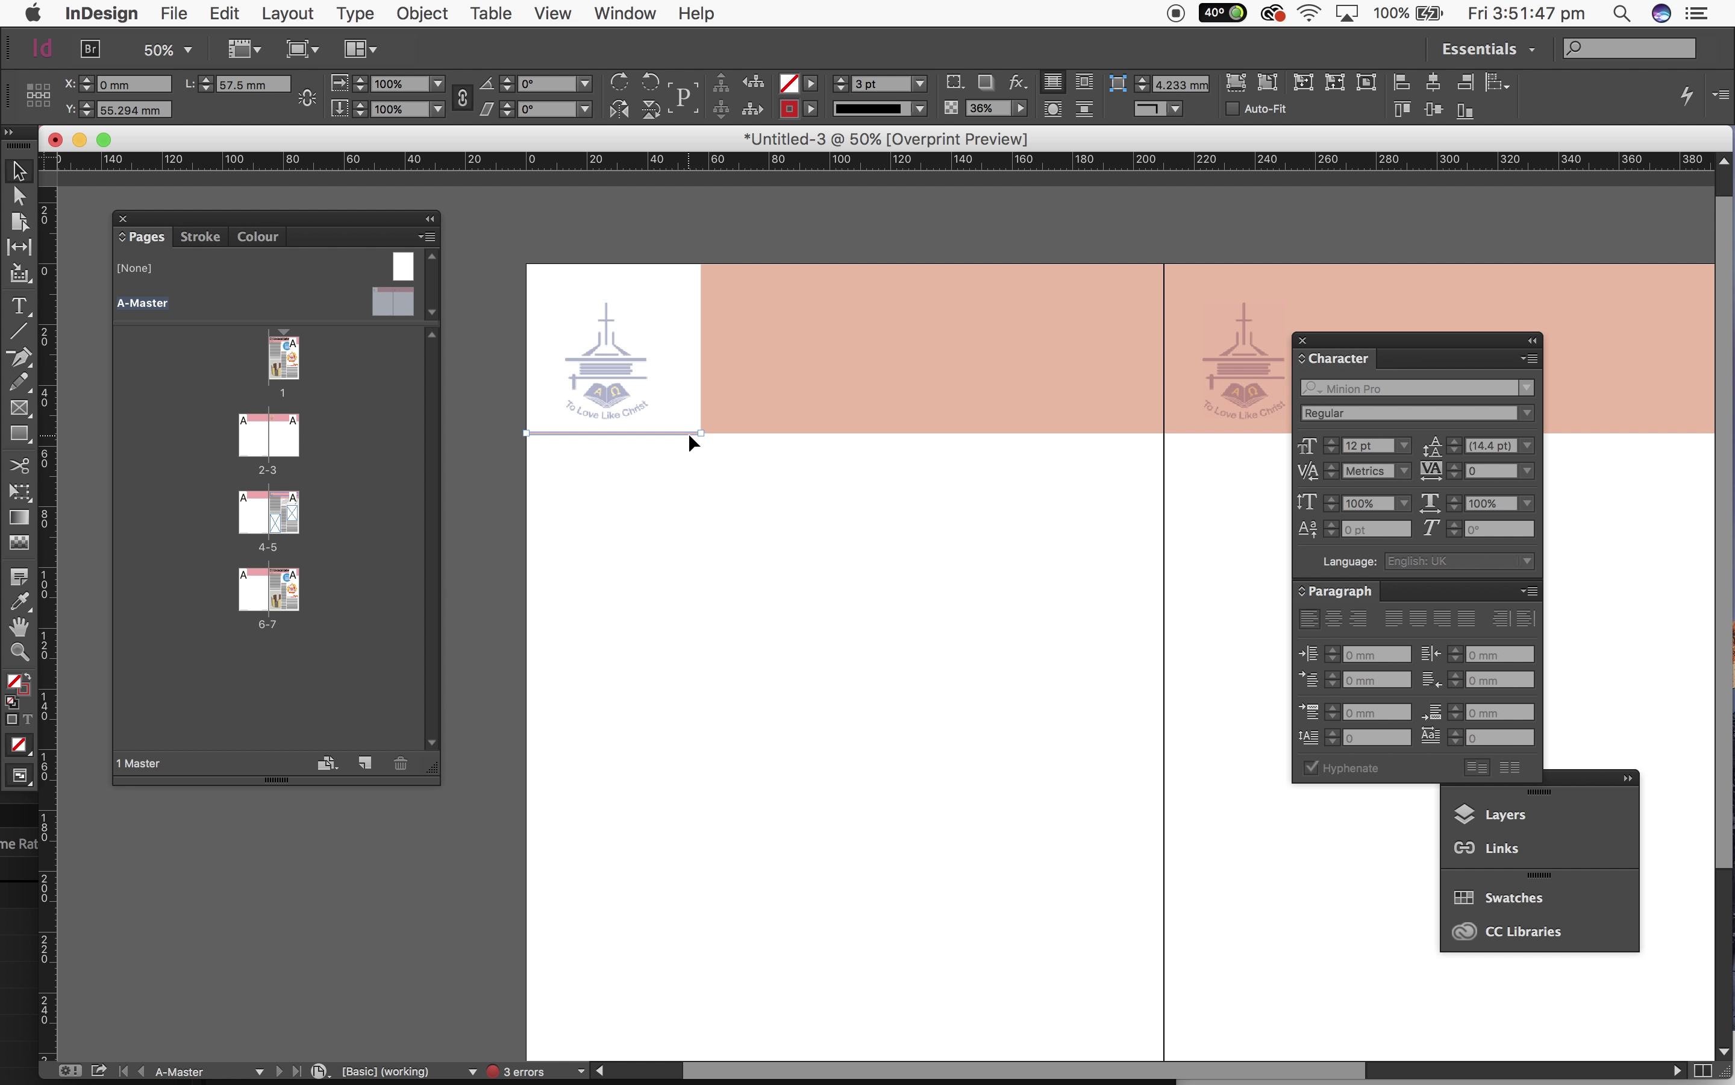
{"action": "left_click", "coordinate": [746, 539]}
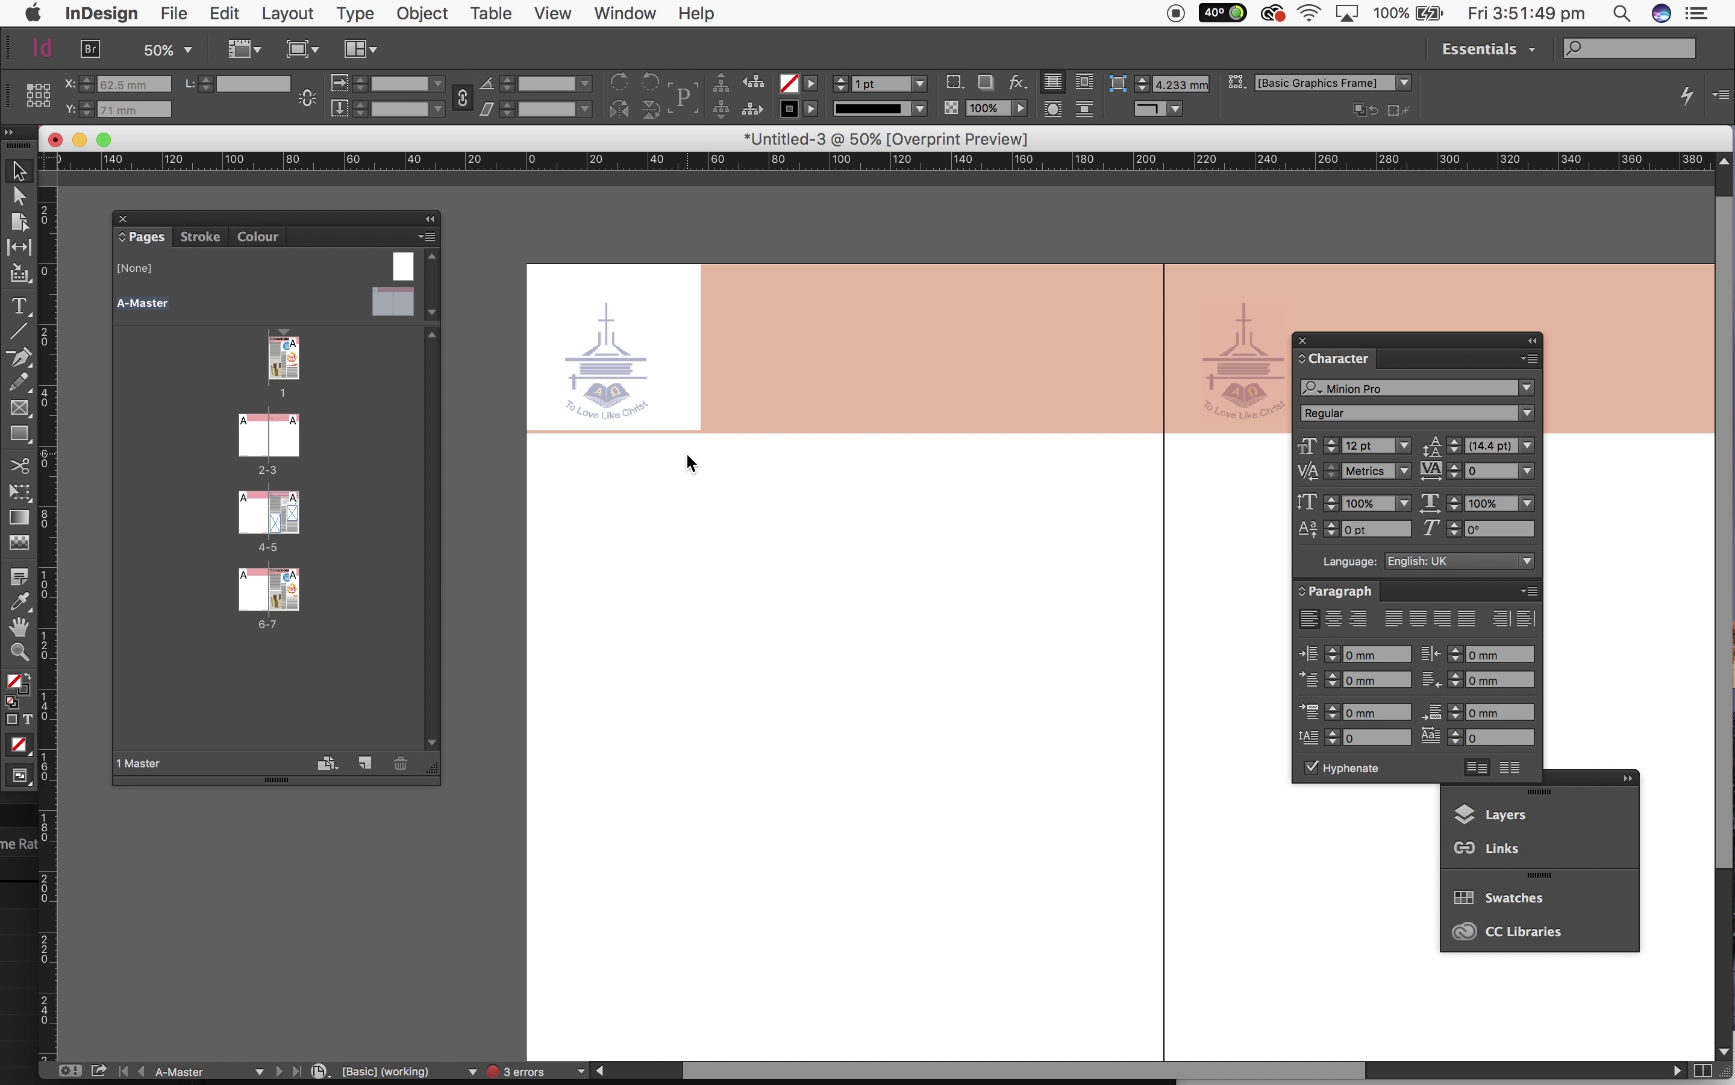
Step: Sample a colour theme from the left page's logo and review its Colourful, Bright and Muted variants
{"action": "left_click", "coordinate": [29, 601]}
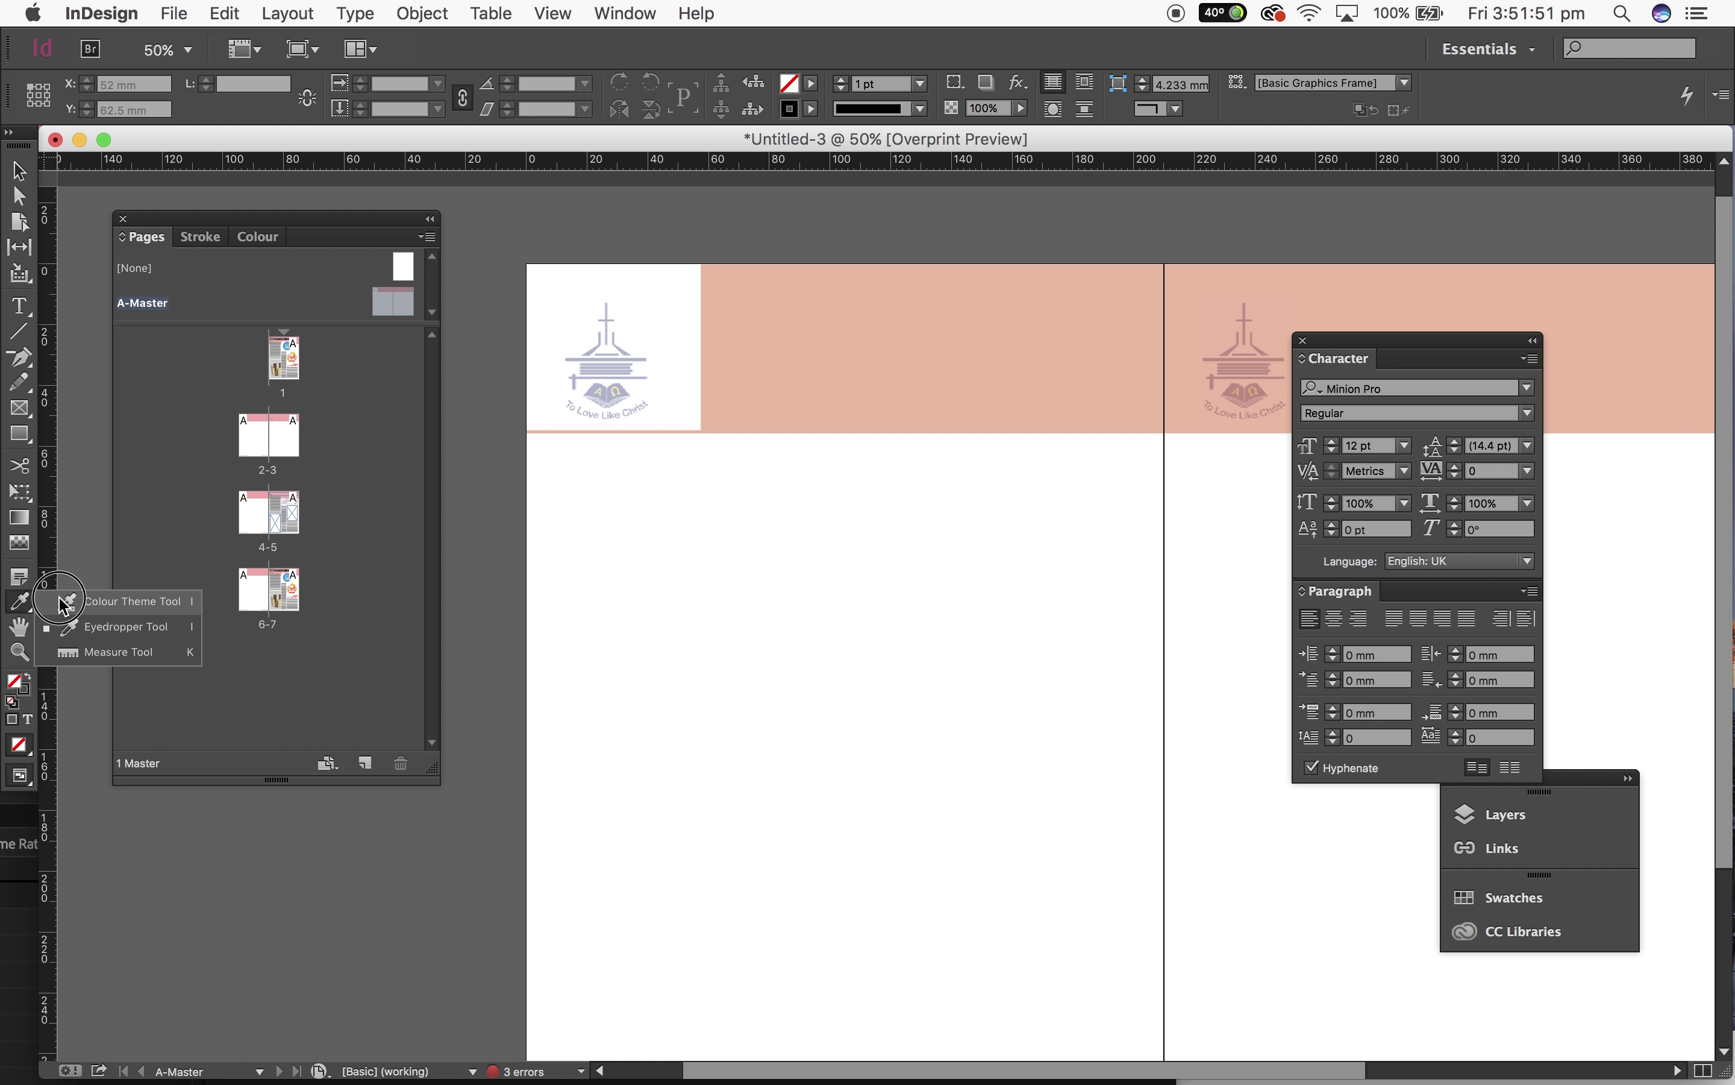
{"action": "left_click", "coordinate": [133, 602]}
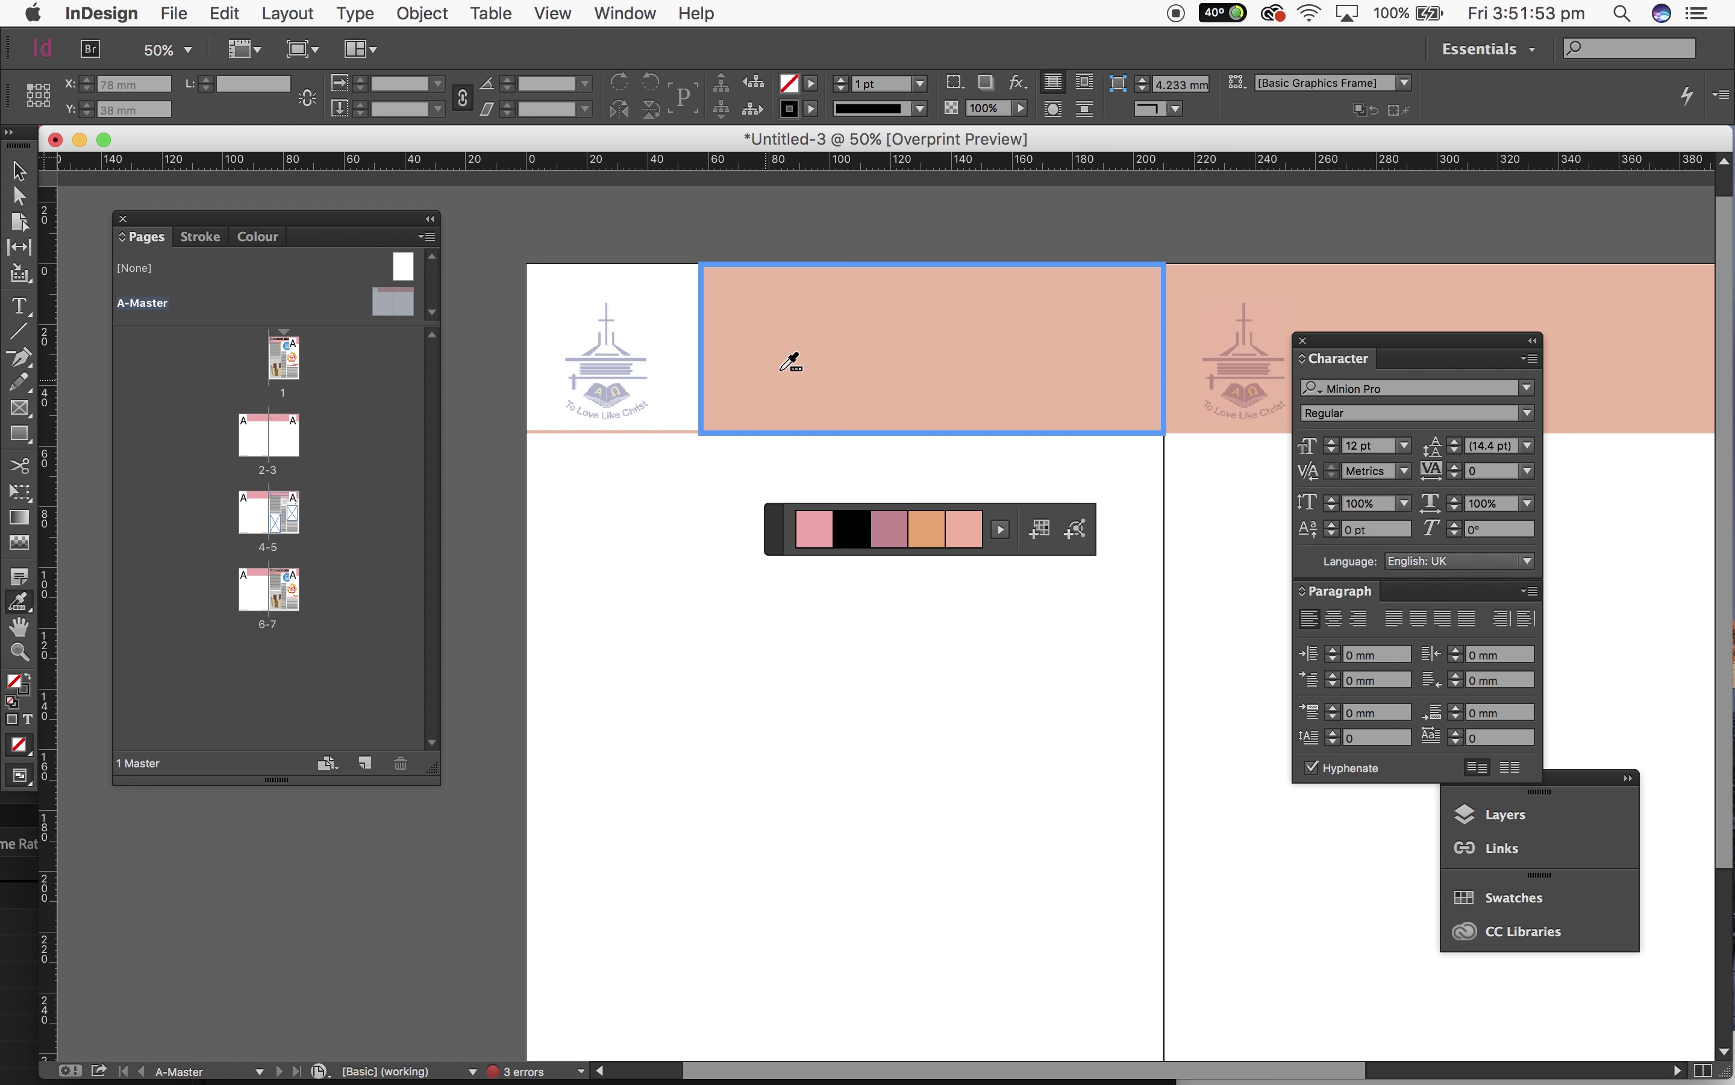
{"action": "left_click", "coordinate": [615, 373]}
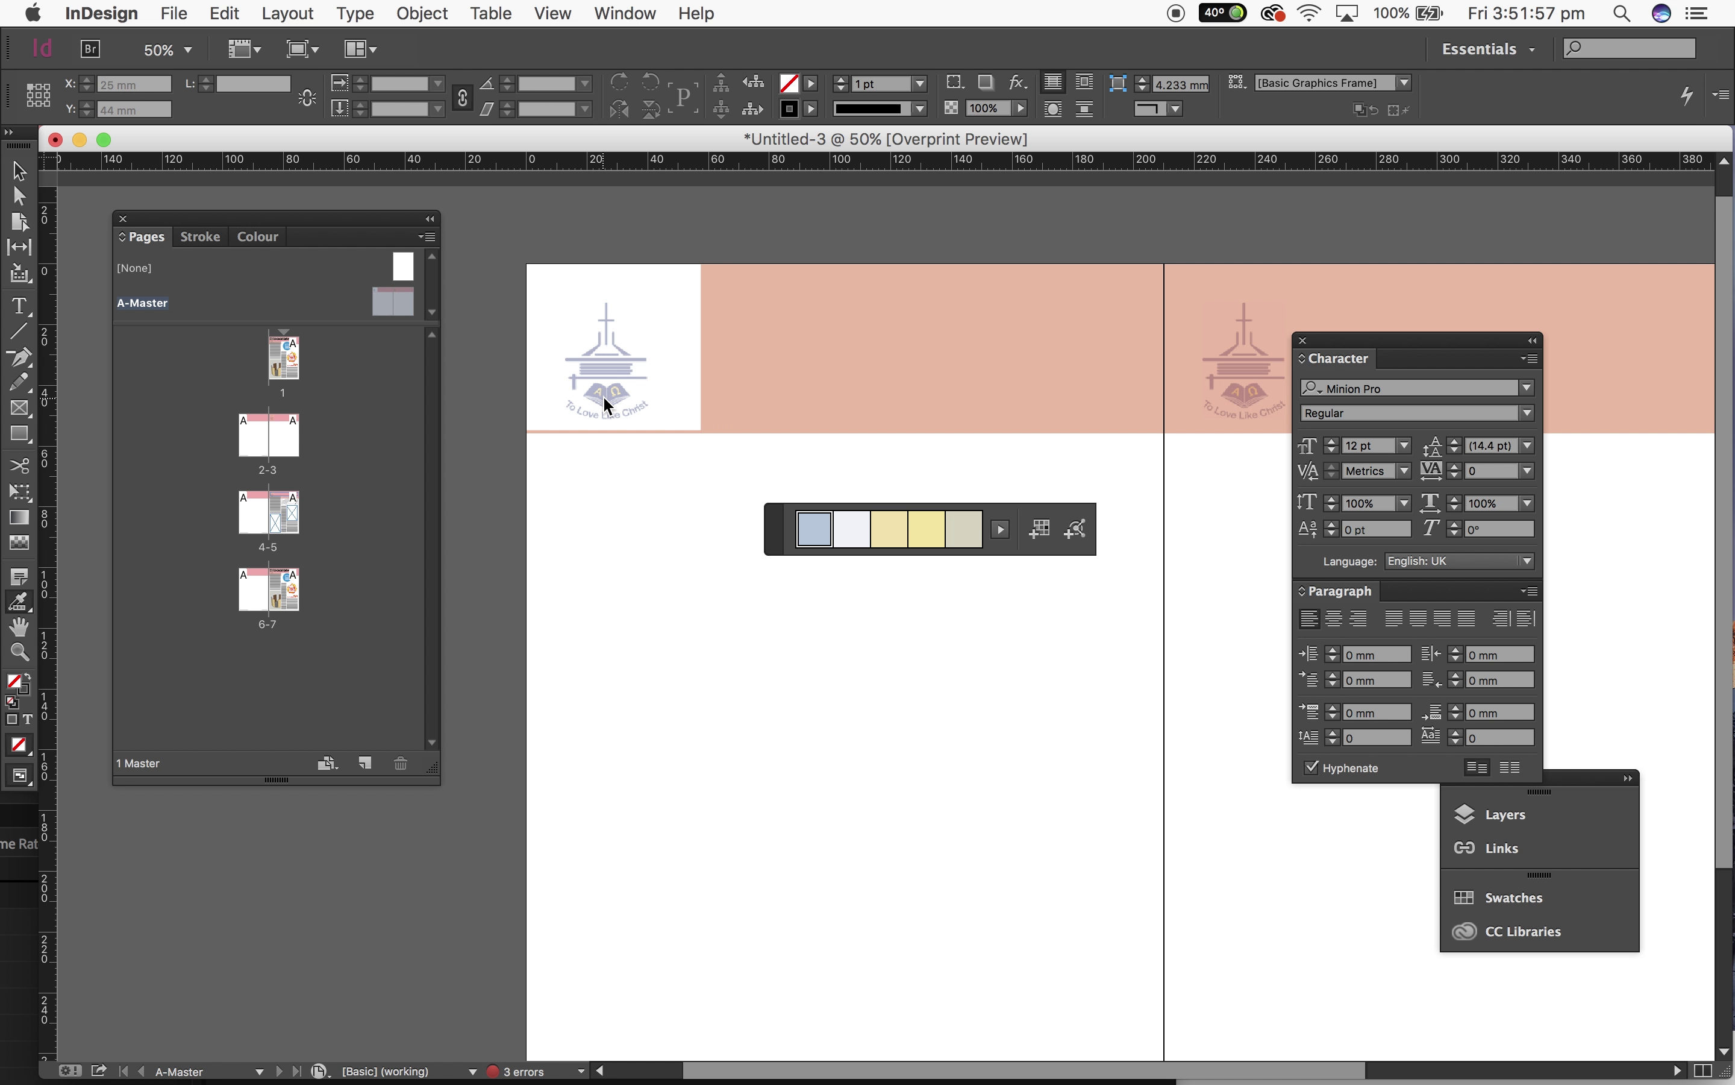
{"action": "left_click_drag", "start_coordinate": [965, 540], "coordinate": [682, 230]}
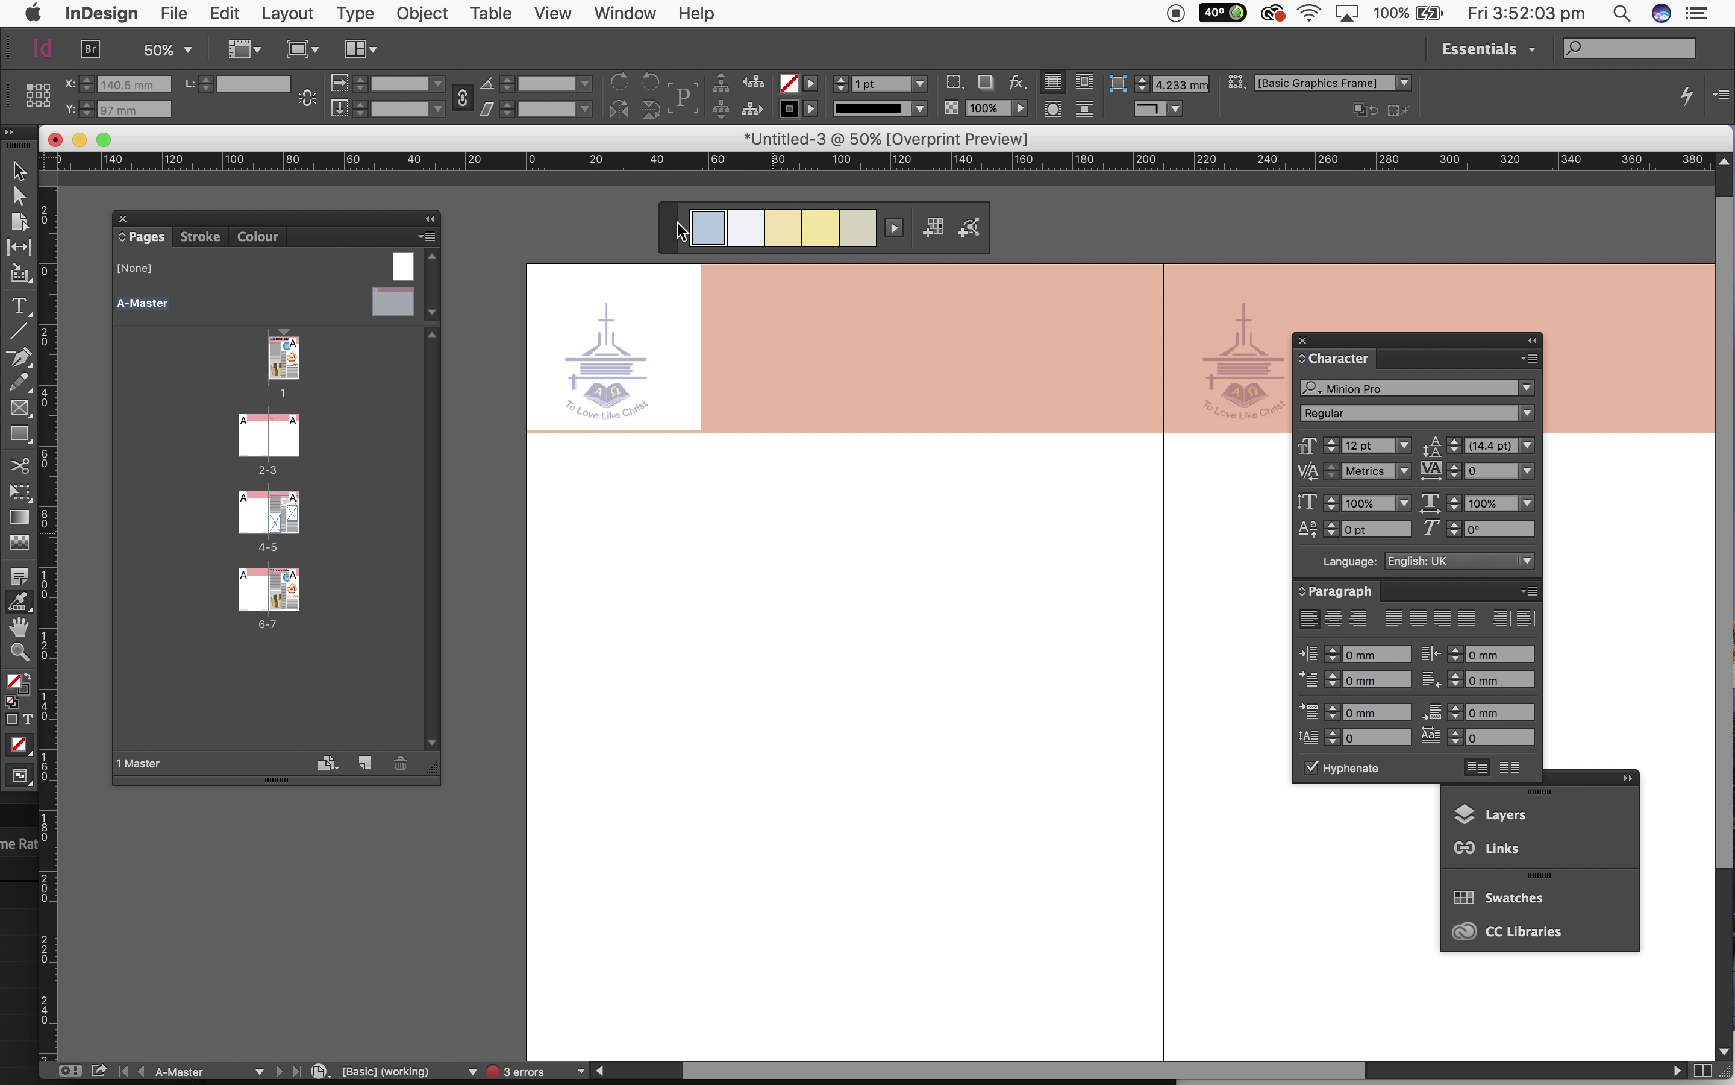
{"action": "left_click", "coordinate": [897, 229]}
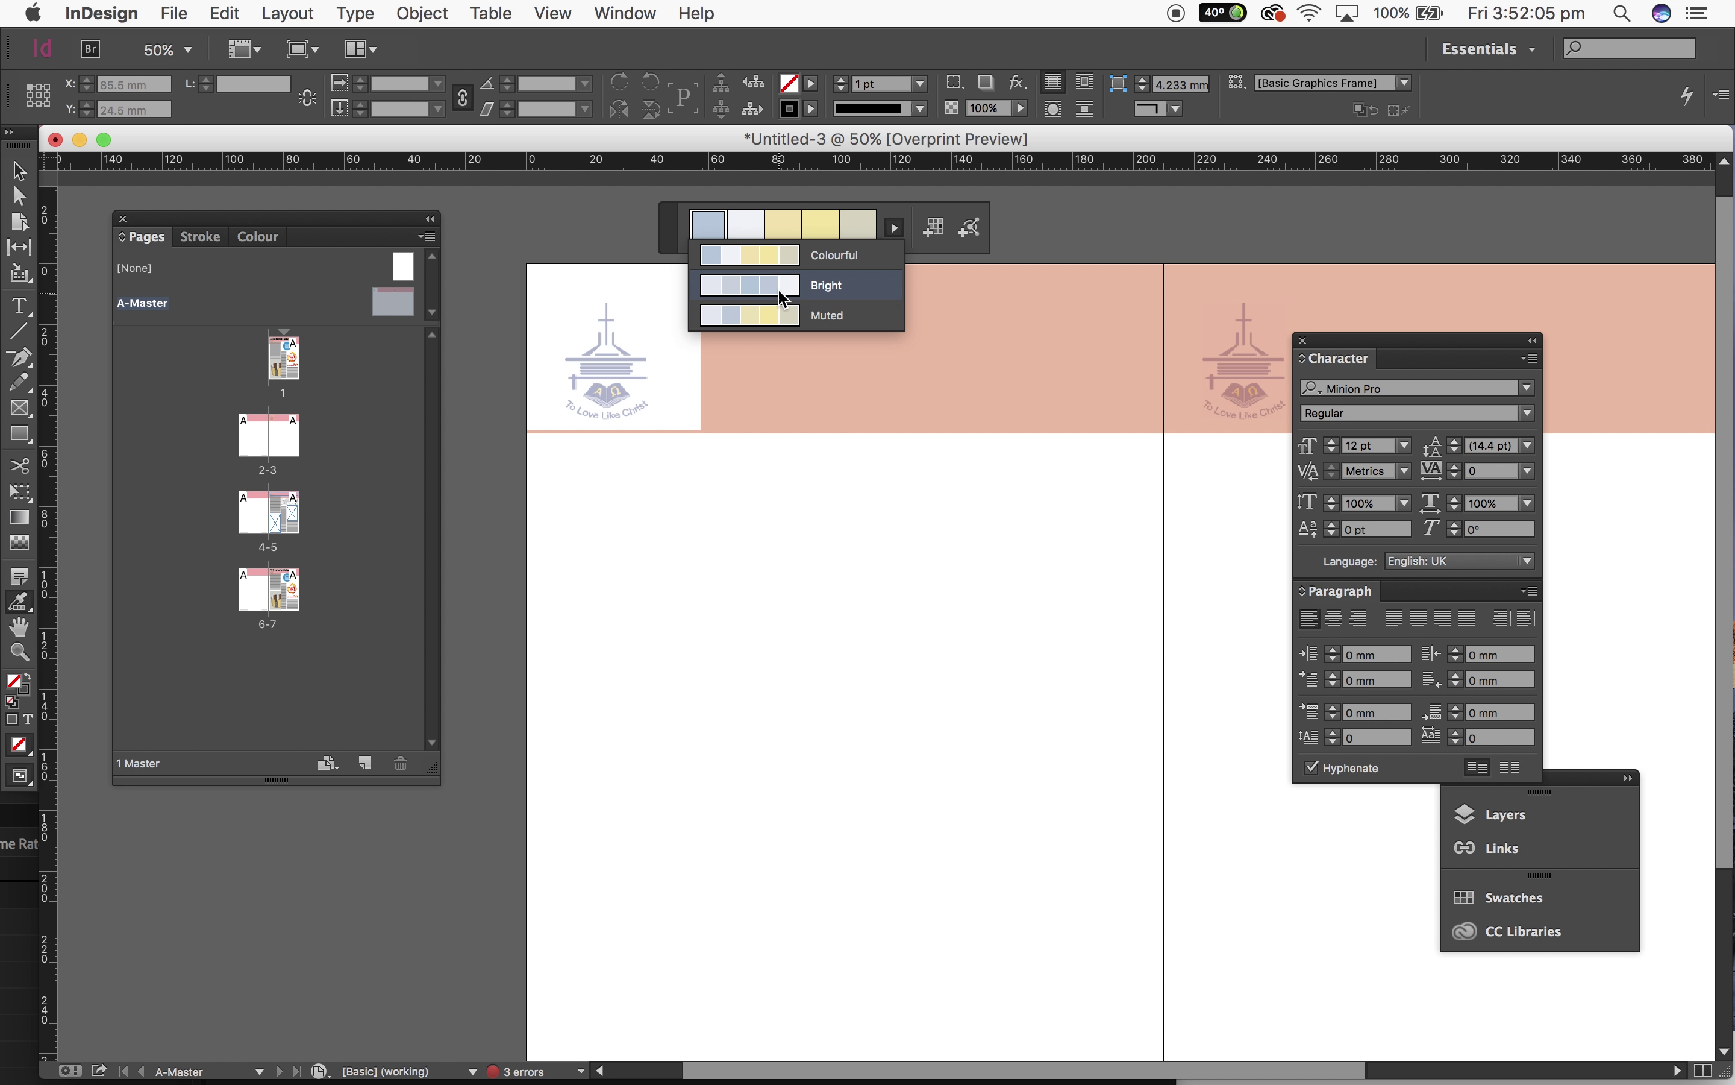
{"action": "left_click", "coordinate": [934, 228]}
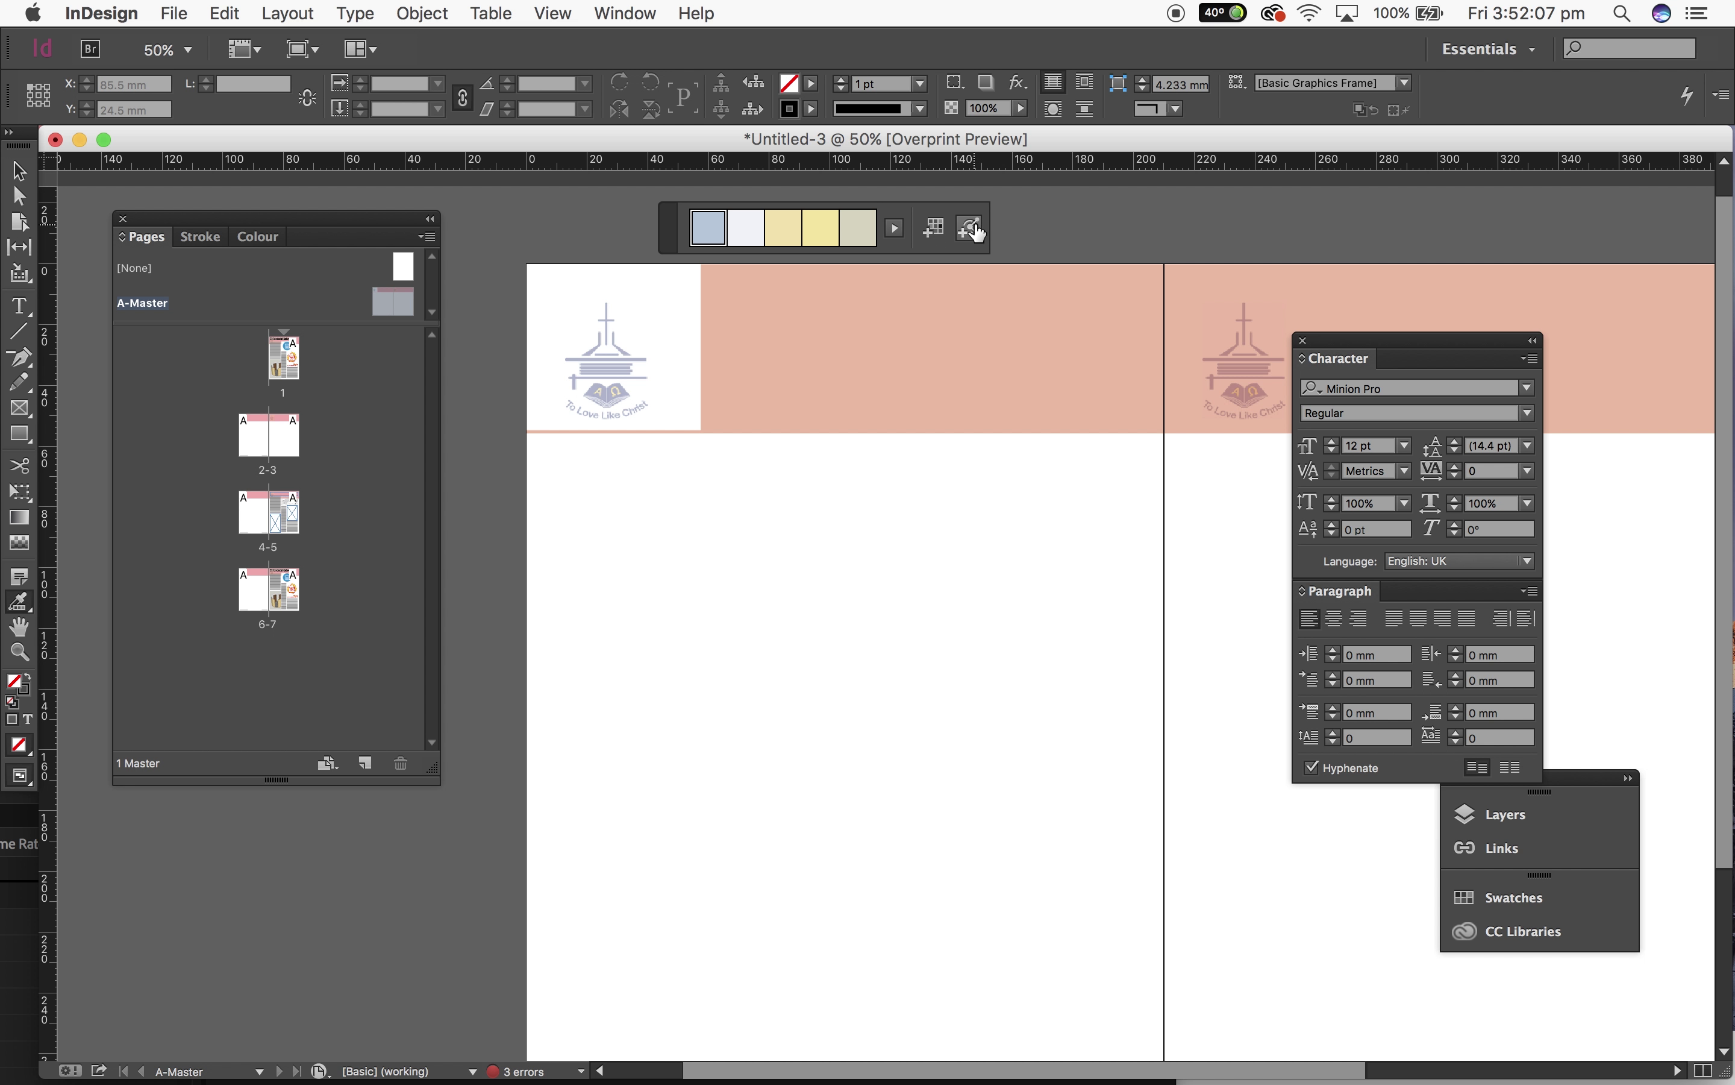
{"action": "left_click", "coordinate": [19, 173]}
Step: Delete the header band and the logo from the right master page
{"action": "scroll", "coordinate": [689, 409], "scroll_direction": "right", "scroll_amount": 2}
{"action": "scroll", "coordinate": [690, 409], "scroll_direction": "up", "scroll_amount": 1}
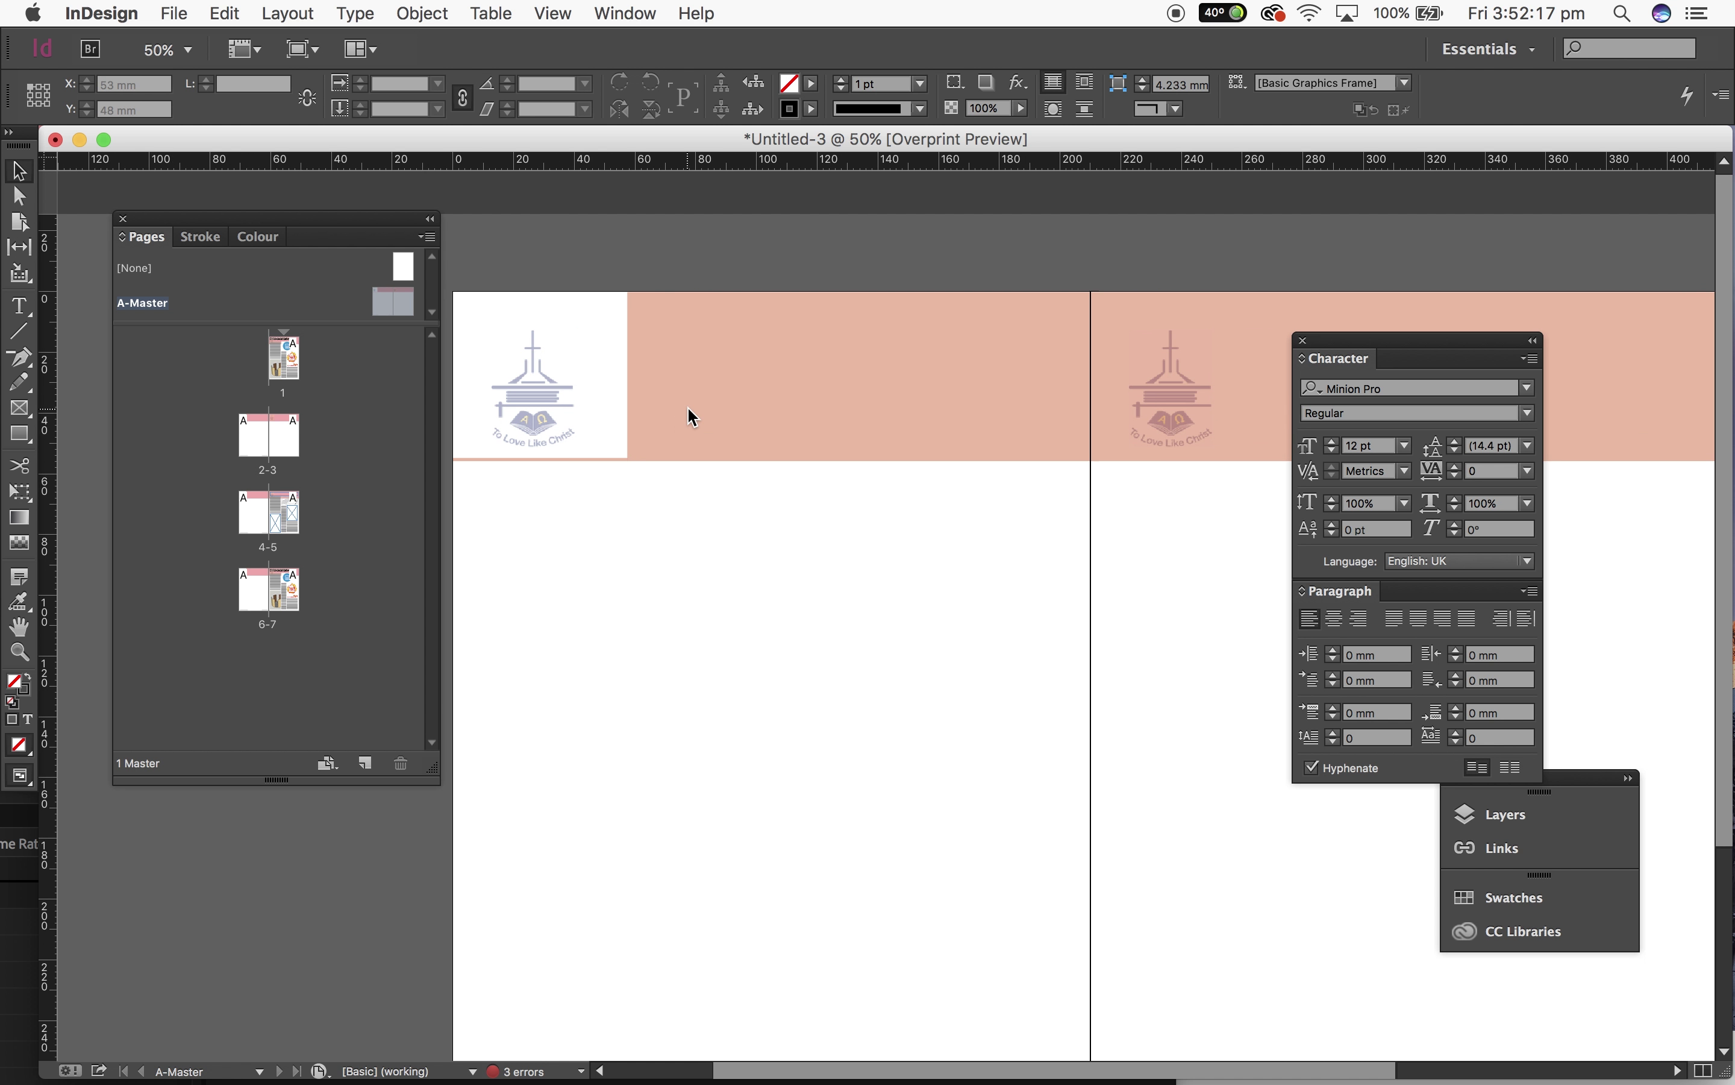
{"action": "left_click", "coordinate": [1197, 378]}
{"action": "key", "text": "Delete"}
{"action": "left_click", "coordinate": [1181, 376]}
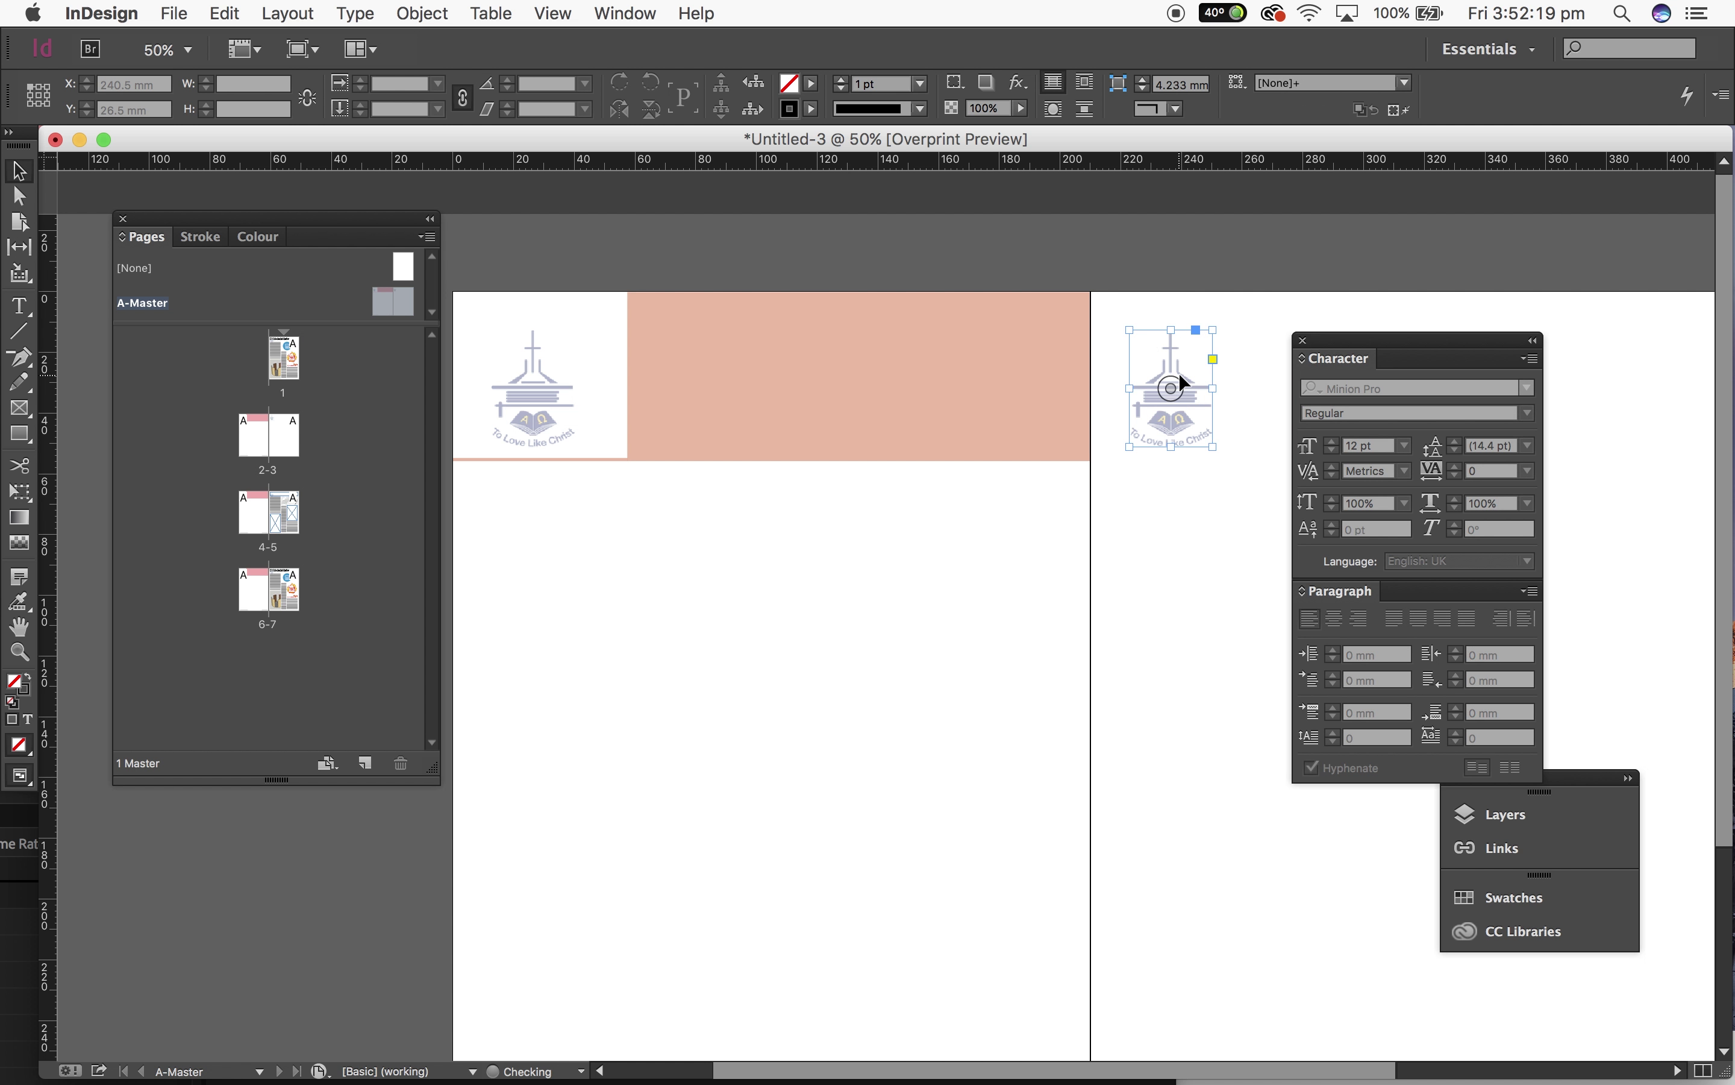
{"action": "key", "text": "Delete"}
Step: Duplicate the left page's logo, header band and line to the matching position on the right master page
{"action": "key", "text": "super+minus"}
{"action": "left_click_drag", "start_coordinate": [979, 494], "coordinate": [495, 352]}
{"action": "left_click_drag", "start_coordinate": [736, 444], "coordinate": [1054, 453]}
{"action": "left_click", "coordinate": [1155, 653]}
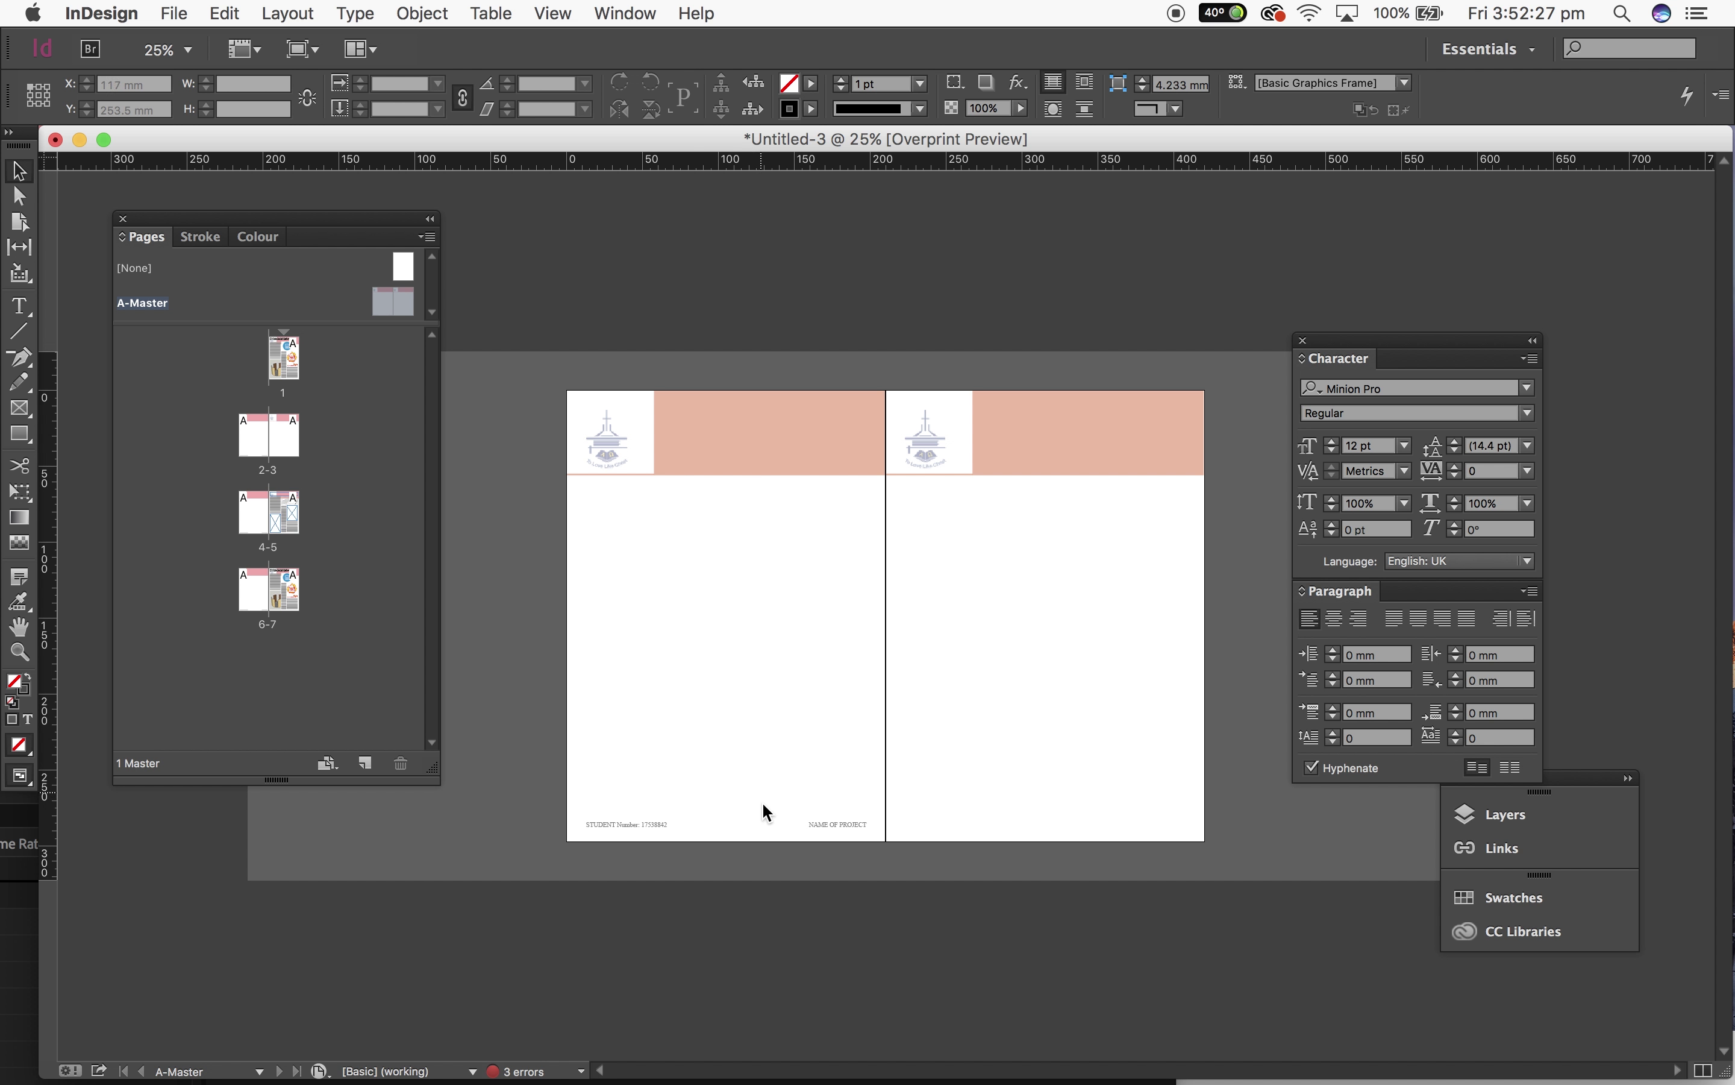
{"action": "left_click", "coordinate": [640, 814]}
{"action": "left_click_drag", "start_coordinate": [831, 819], "coordinate": [1037, 819]}
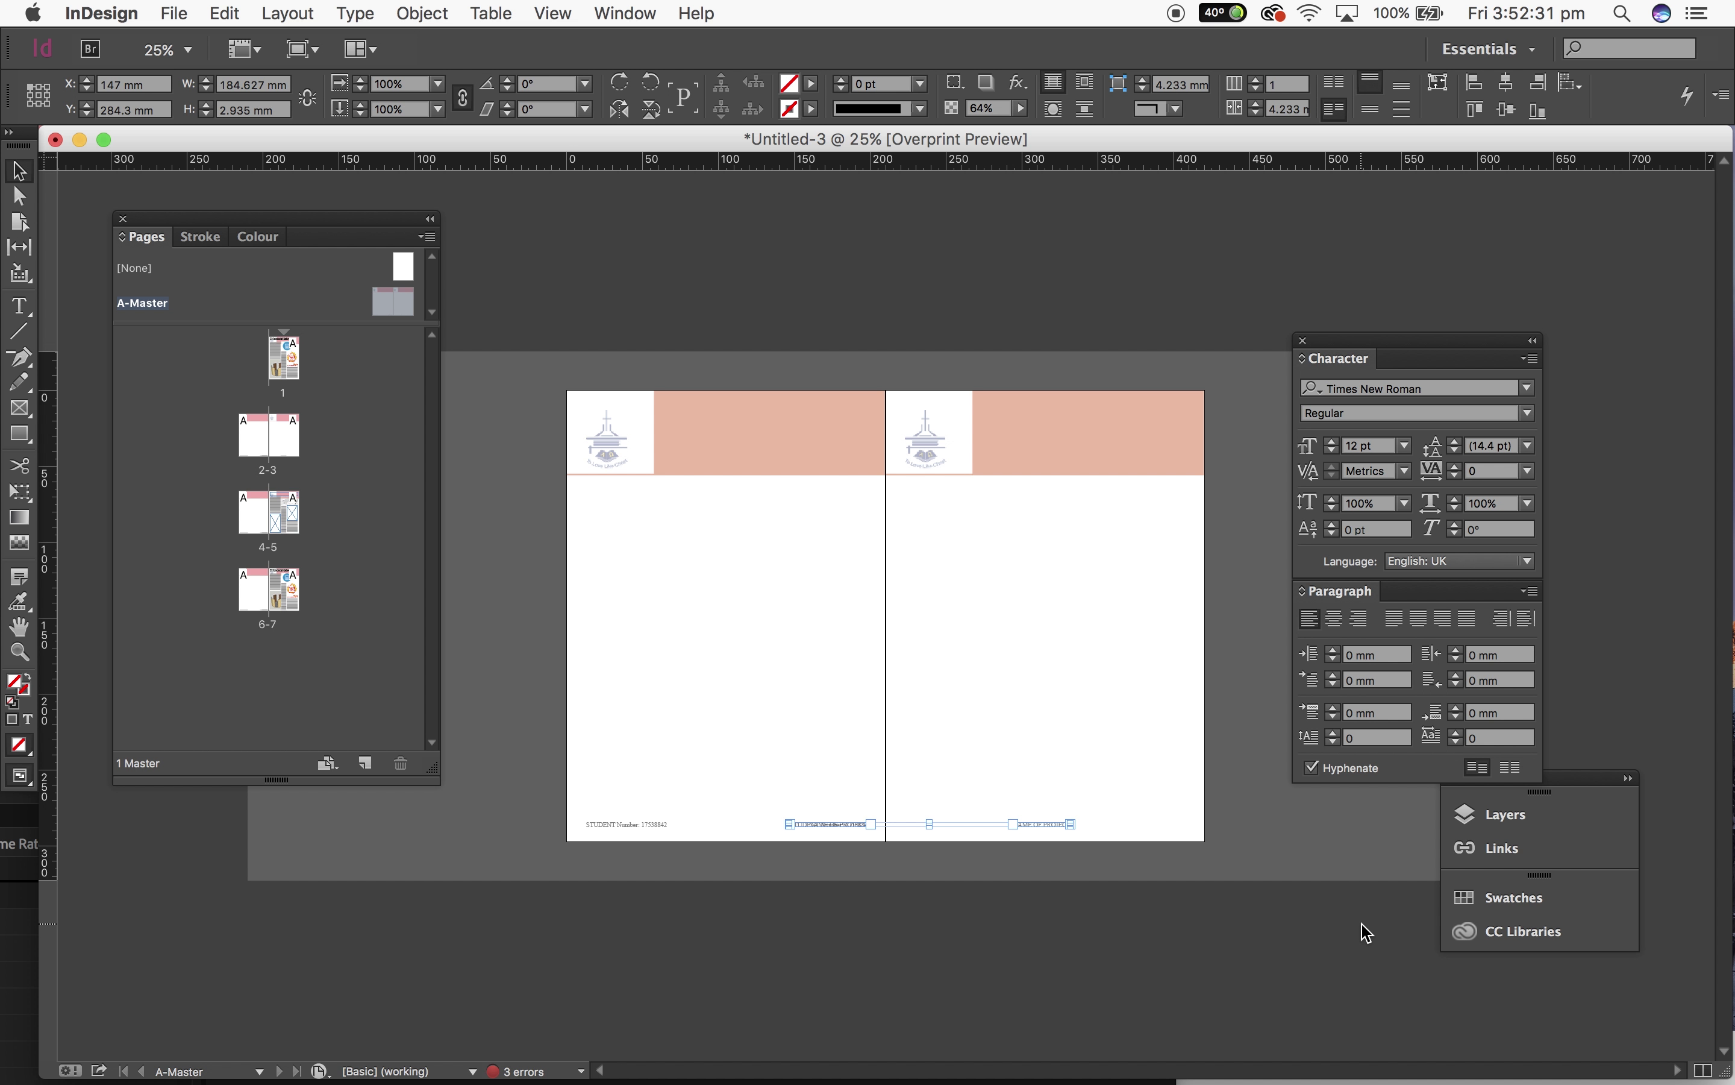
{"action": "key", "text": "super+z"}
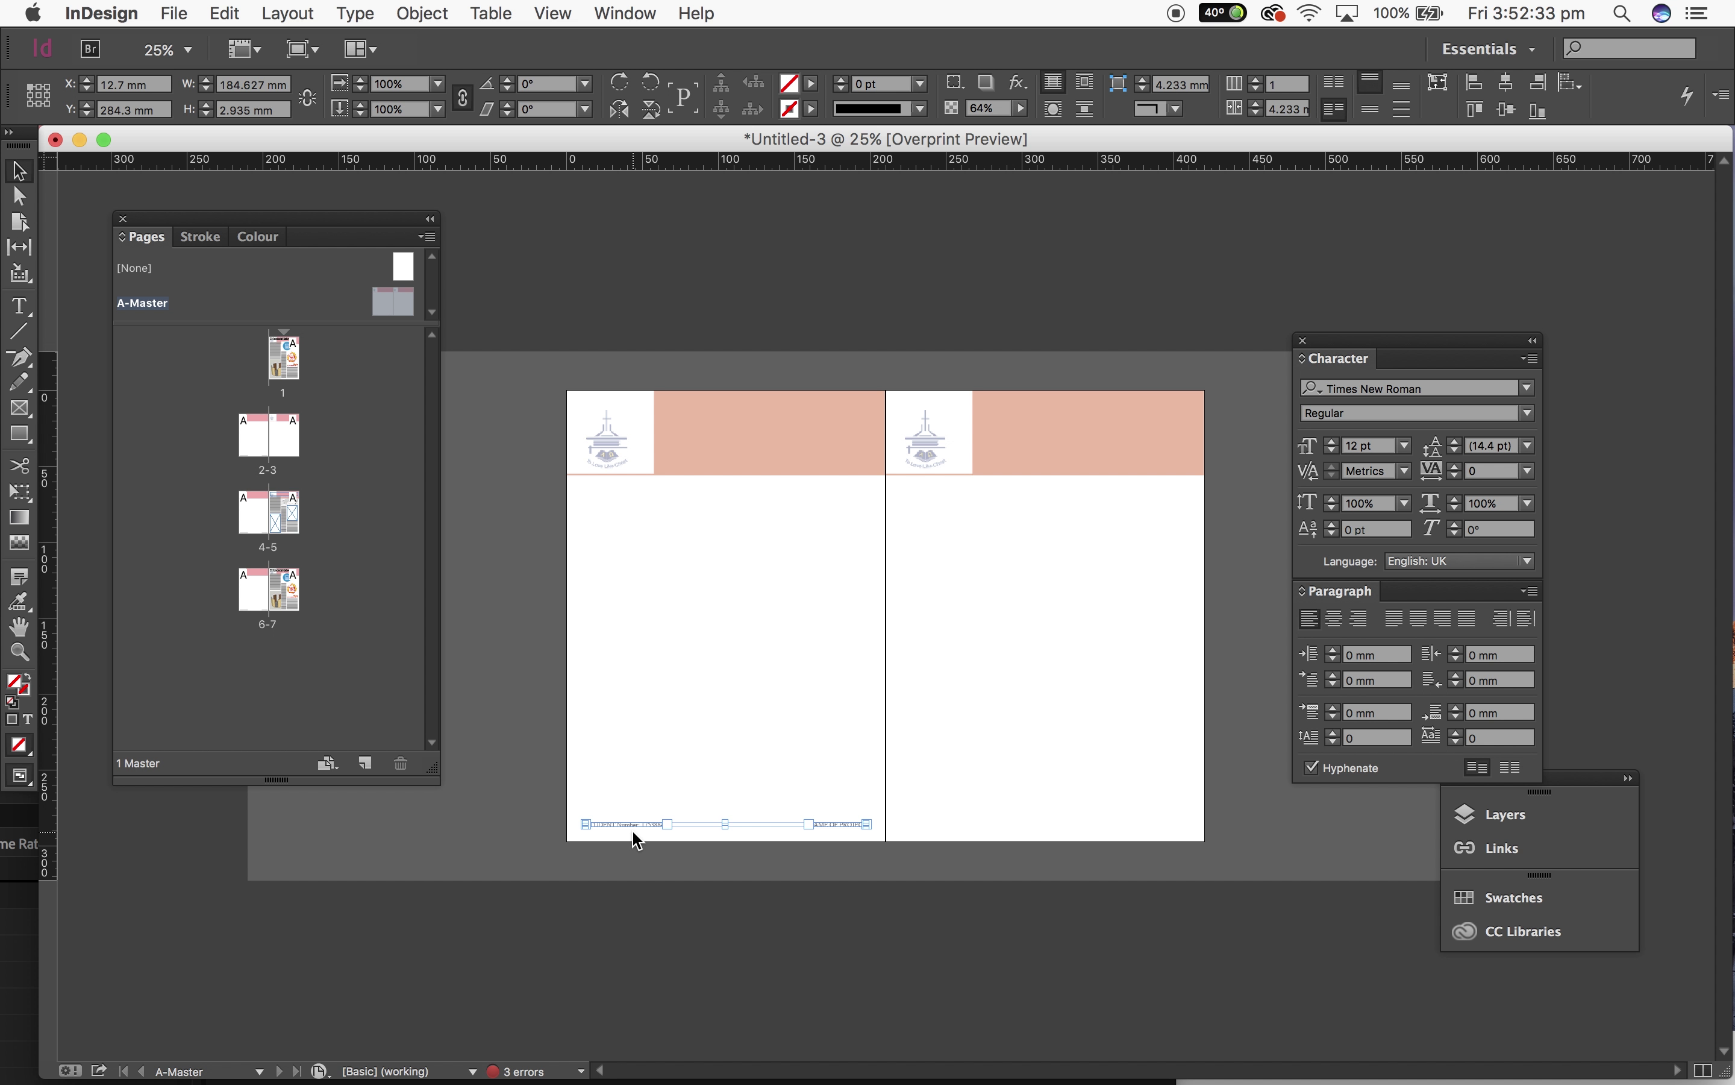
Step: Duplicate the left page's footer to the matching position at the foot of the right master page
{"action": "left_click_drag", "start_coordinate": [640, 834], "coordinate": [943, 818]}
{"action": "left_click", "coordinate": [1219, 862]}
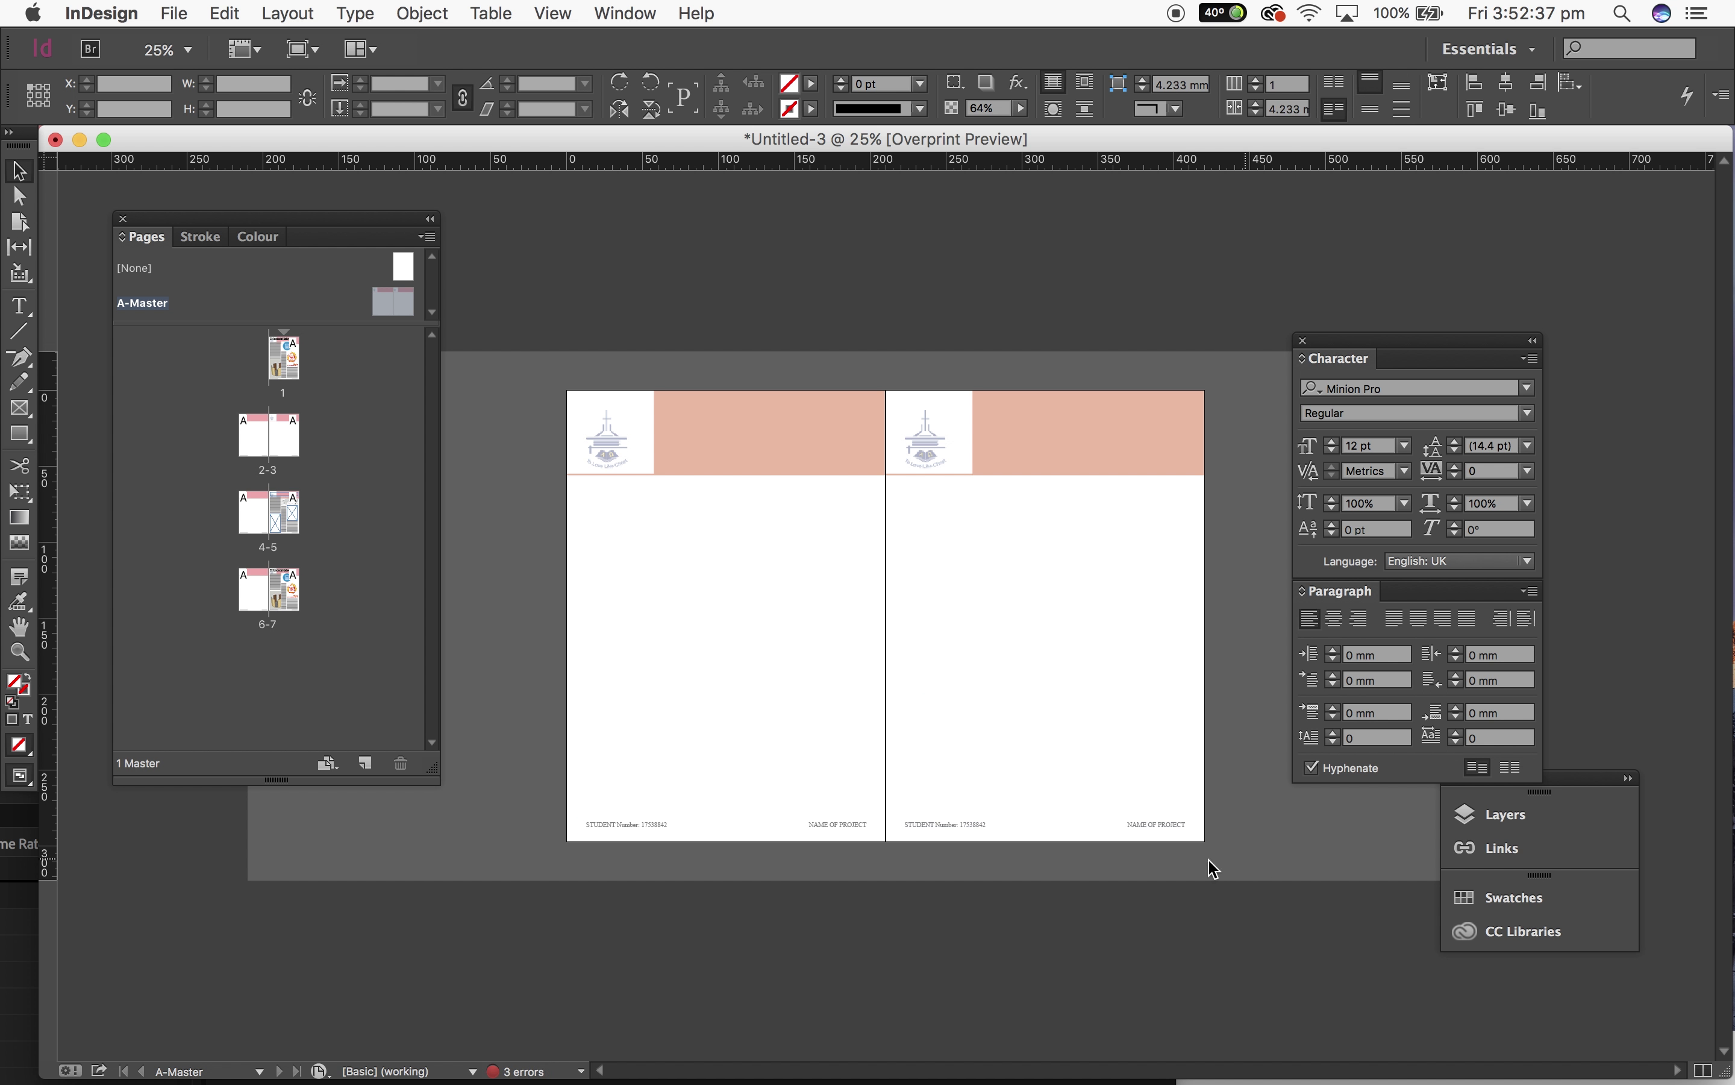
Step: Open spread 2-3 and examine how the revised master header, logo and footer appear across the document pages
{"action": "double_click", "coordinate": [275, 430]}
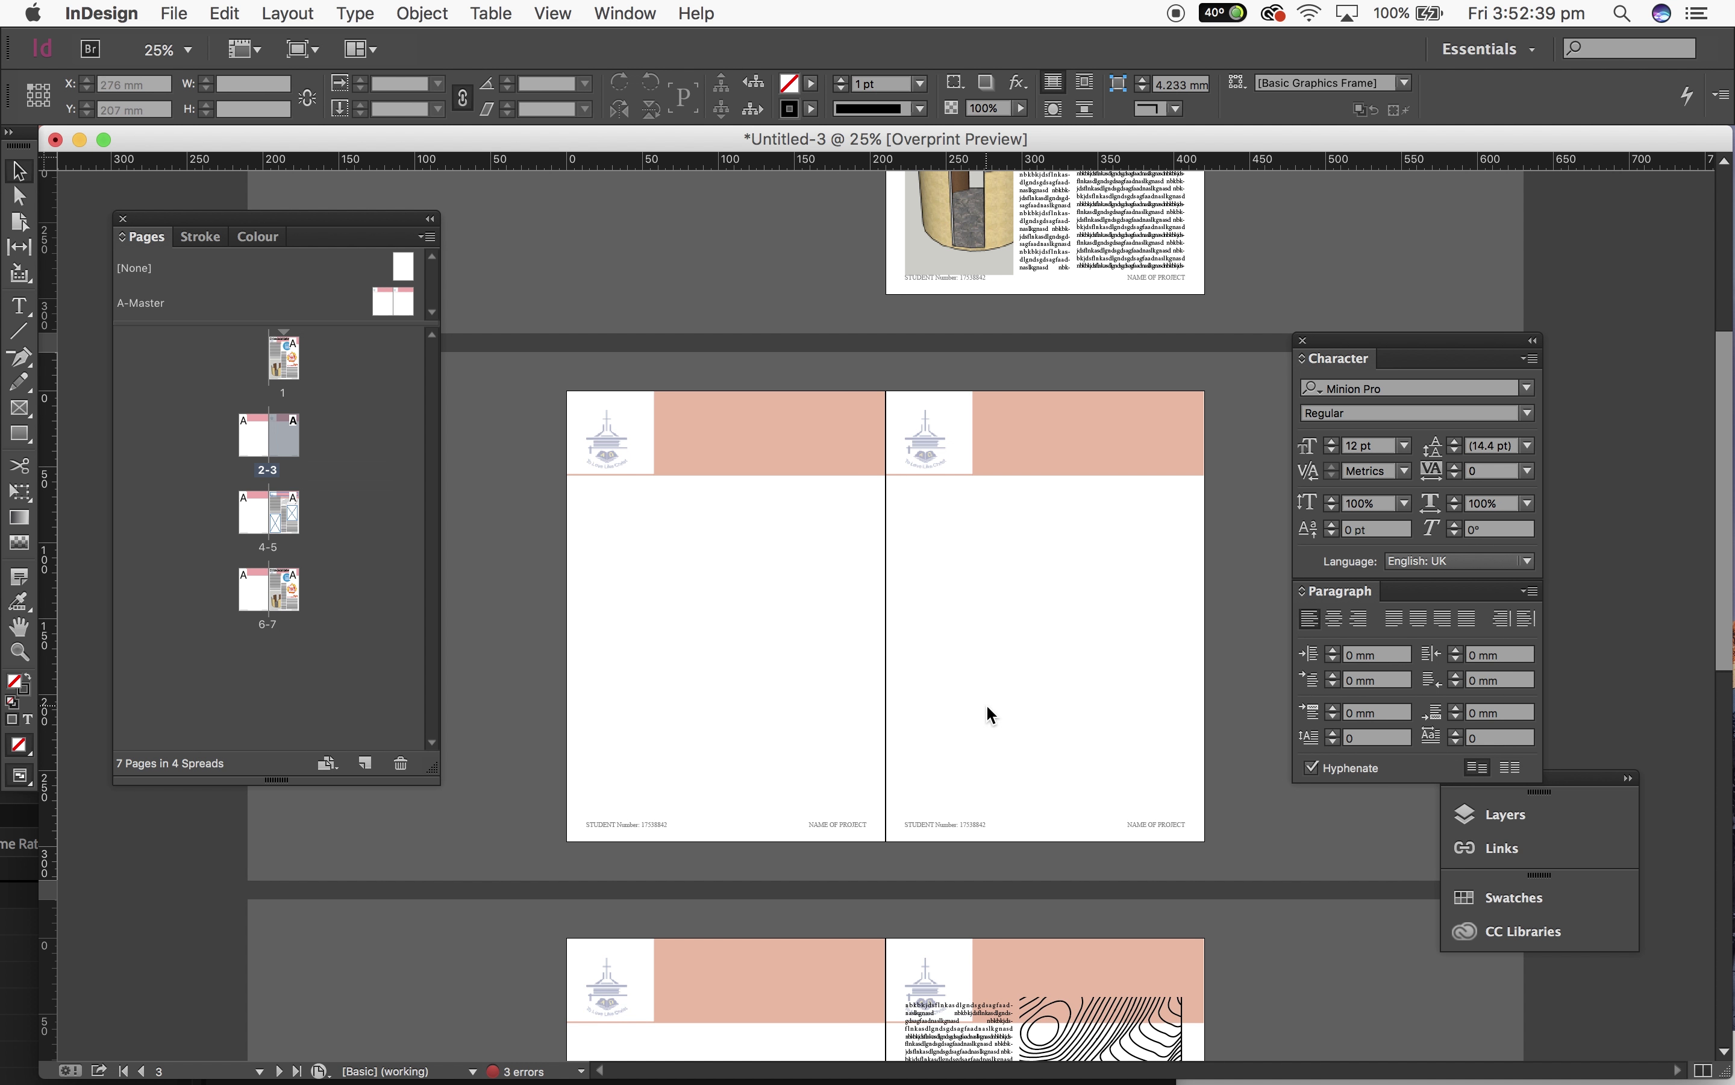
{"action": "scroll", "coordinate": [985, 704], "scroll_direction": "down", "scroll_amount": 4}
{"action": "scroll", "coordinate": [1012, 657], "scroll_direction": "down", "scroll_amount": 4}
{"action": "scroll", "coordinate": [1012, 656], "scroll_direction": "up", "scroll_amount": 10}
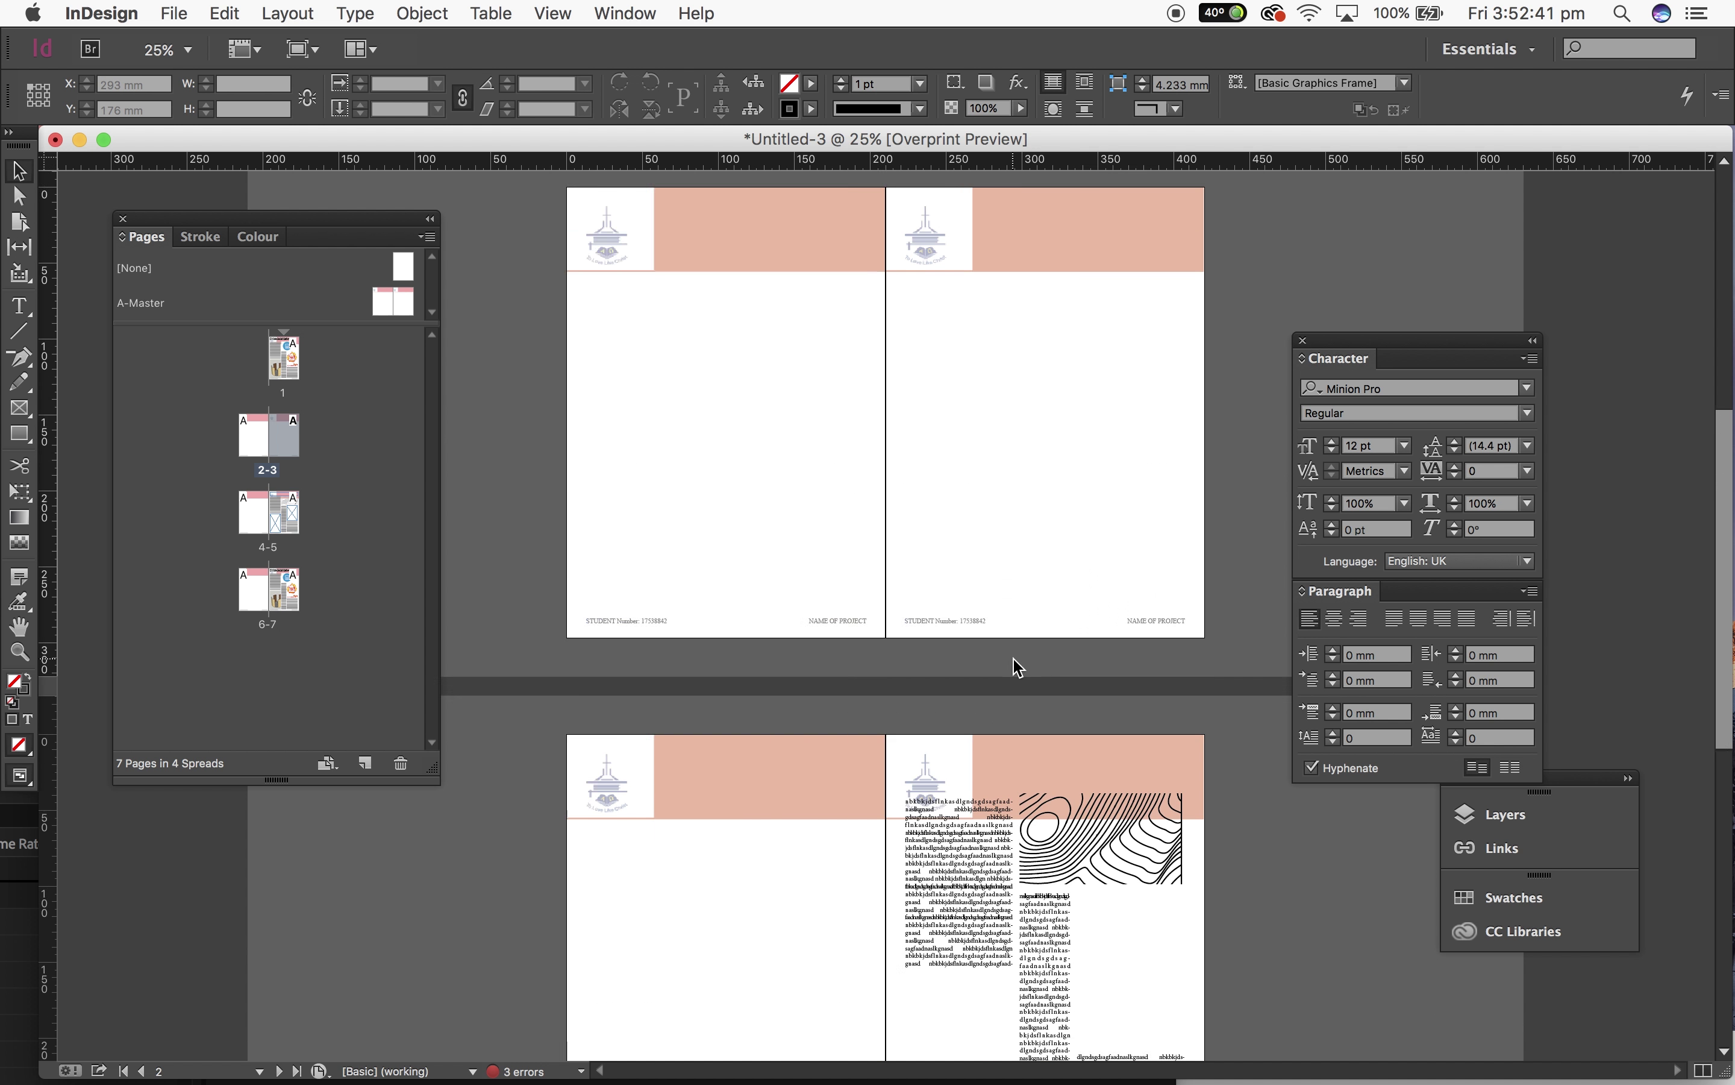
{"action": "scroll", "coordinate": [1013, 657], "scroll_direction": "up", "scroll_amount": 3}
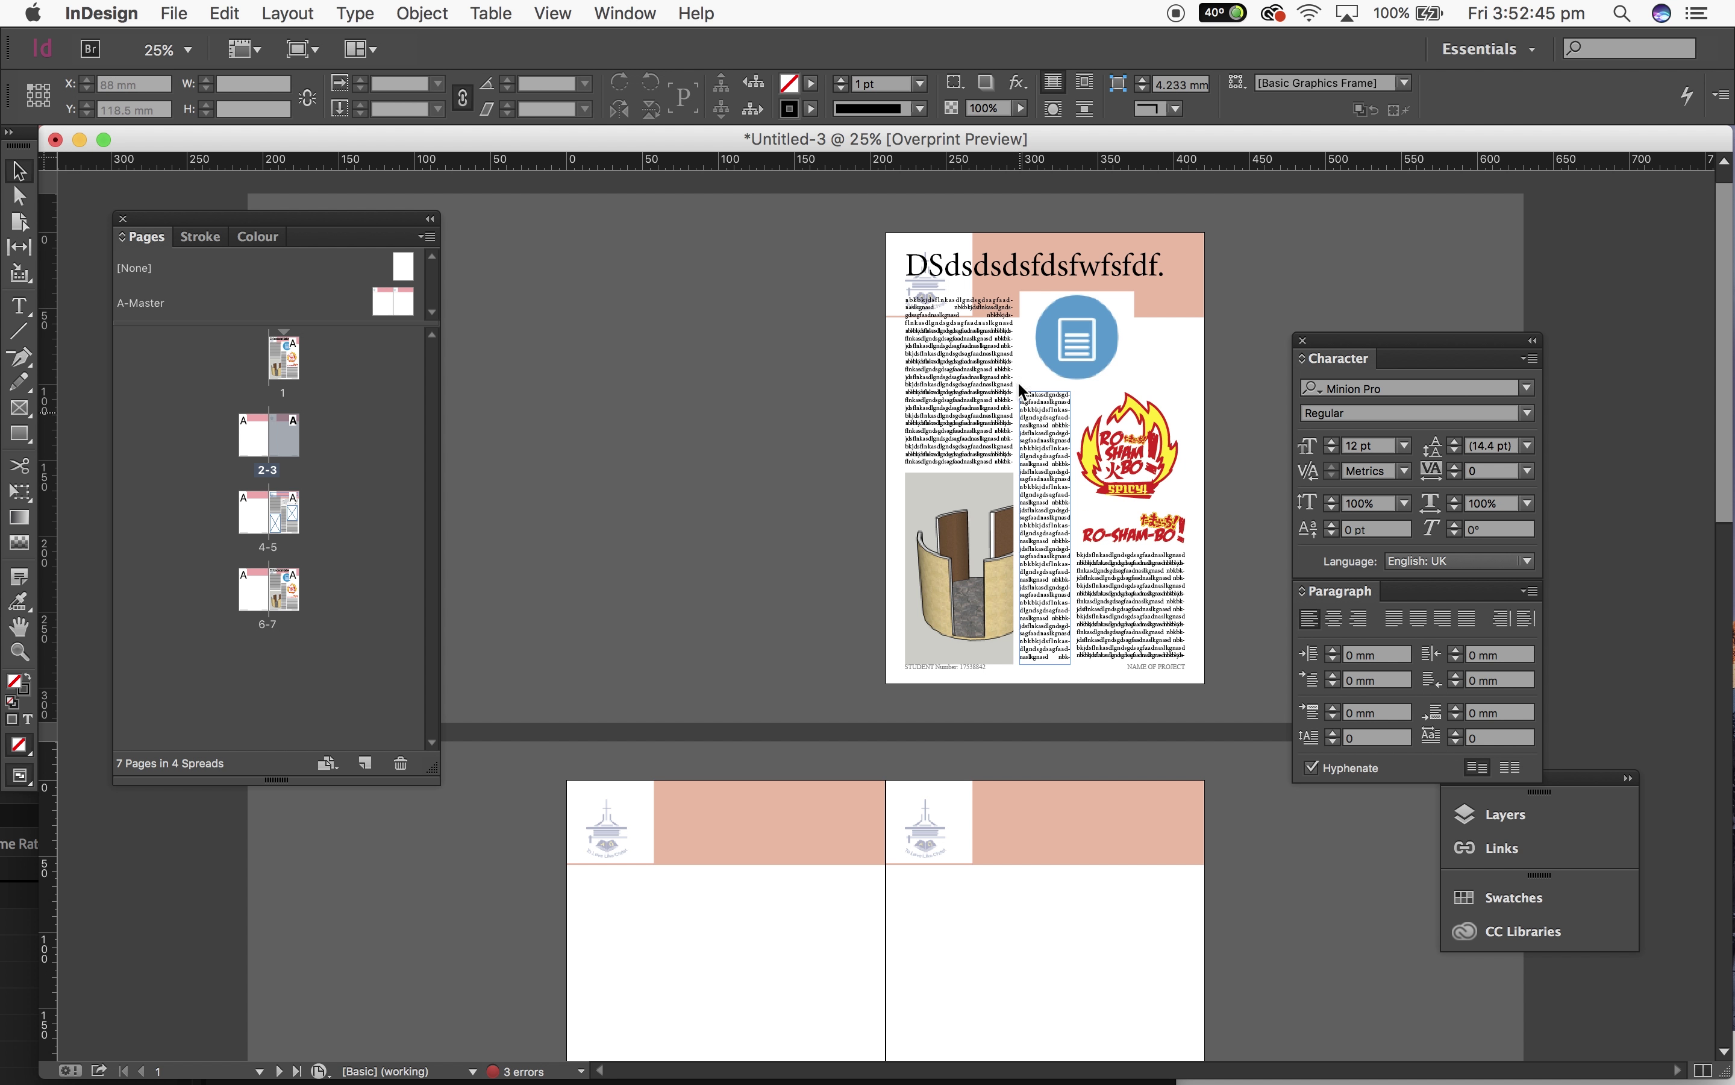
{"action": "scroll", "coordinate": [993, 269], "scroll_direction": "down", "scroll_amount": 2}
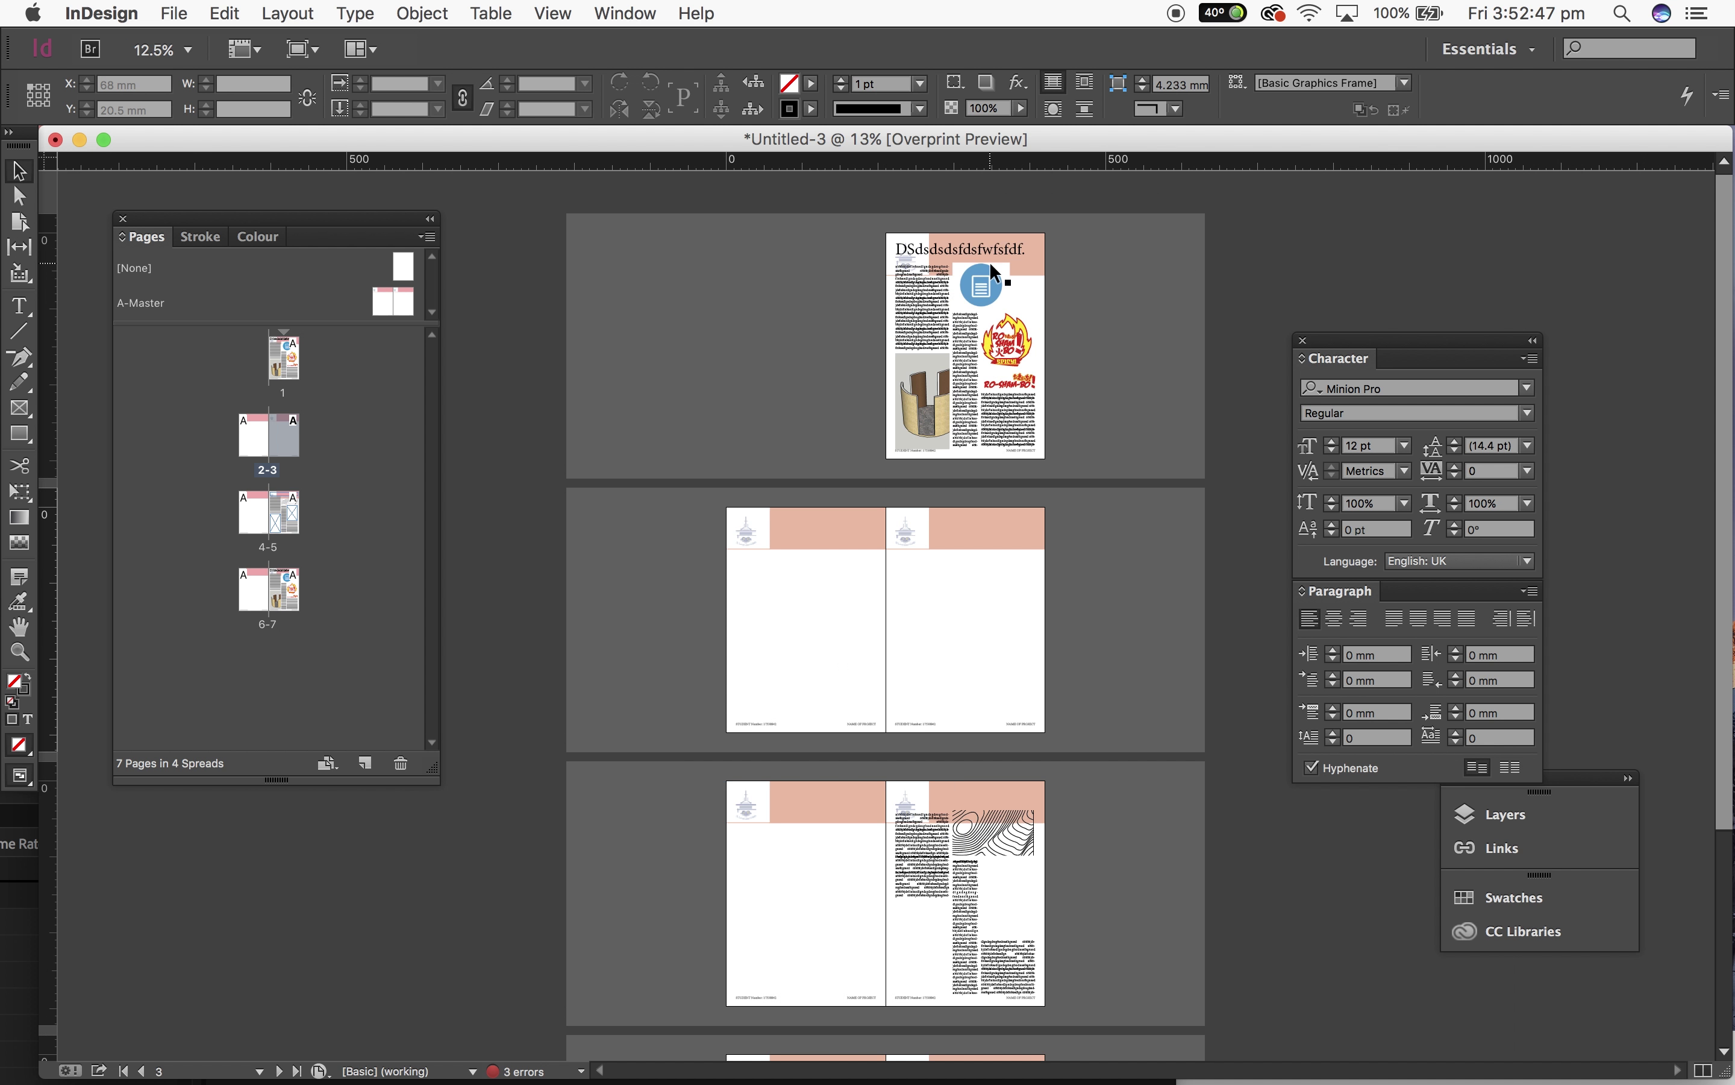
{"action": "scroll", "coordinate": [993, 269], "scroll_direction": "up", "scroll_amount": 5}
{"action": "scroll", "coordinate": [990, 260], "scroll_direction": "up", "scroll_amount": 5}
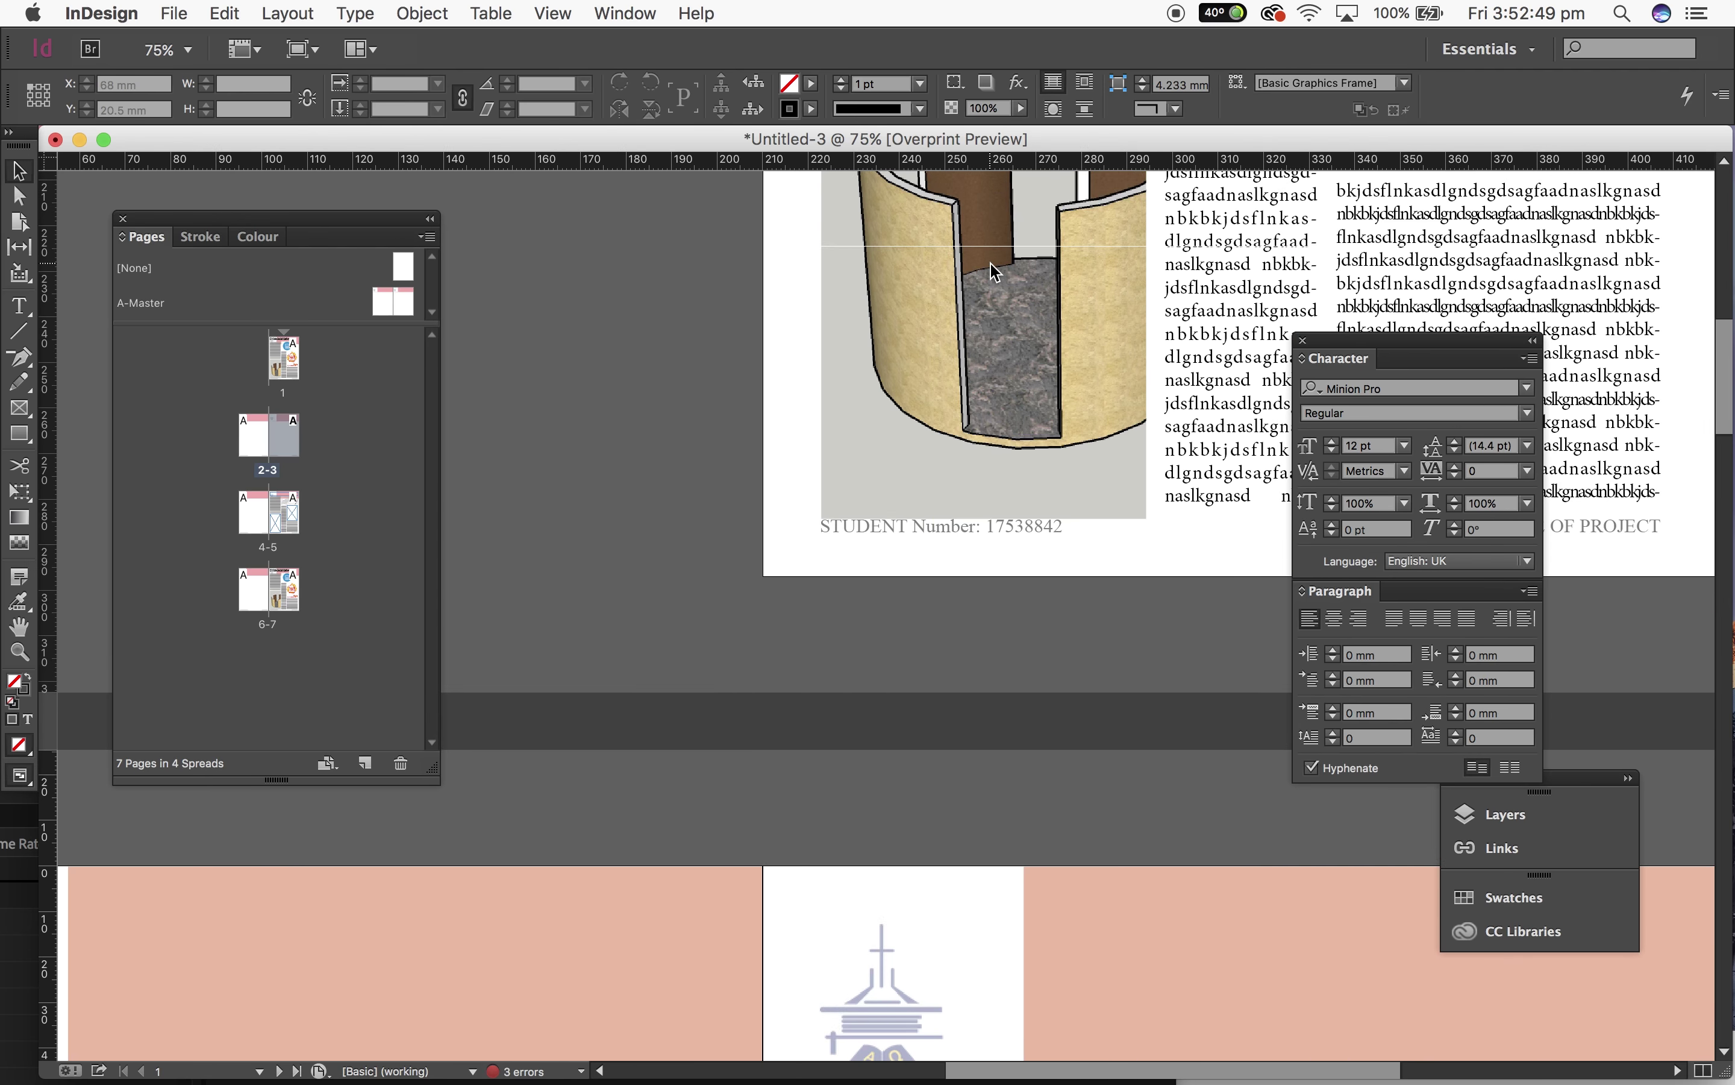
{"action": "scroll", "coordinate": [992, 263], "scroll_direction": "down", "scroll_amount": 1}
{"action": "scroll", "coordinate": [991, 263], "scroll_direction": "down", "scroll_amount": 1}
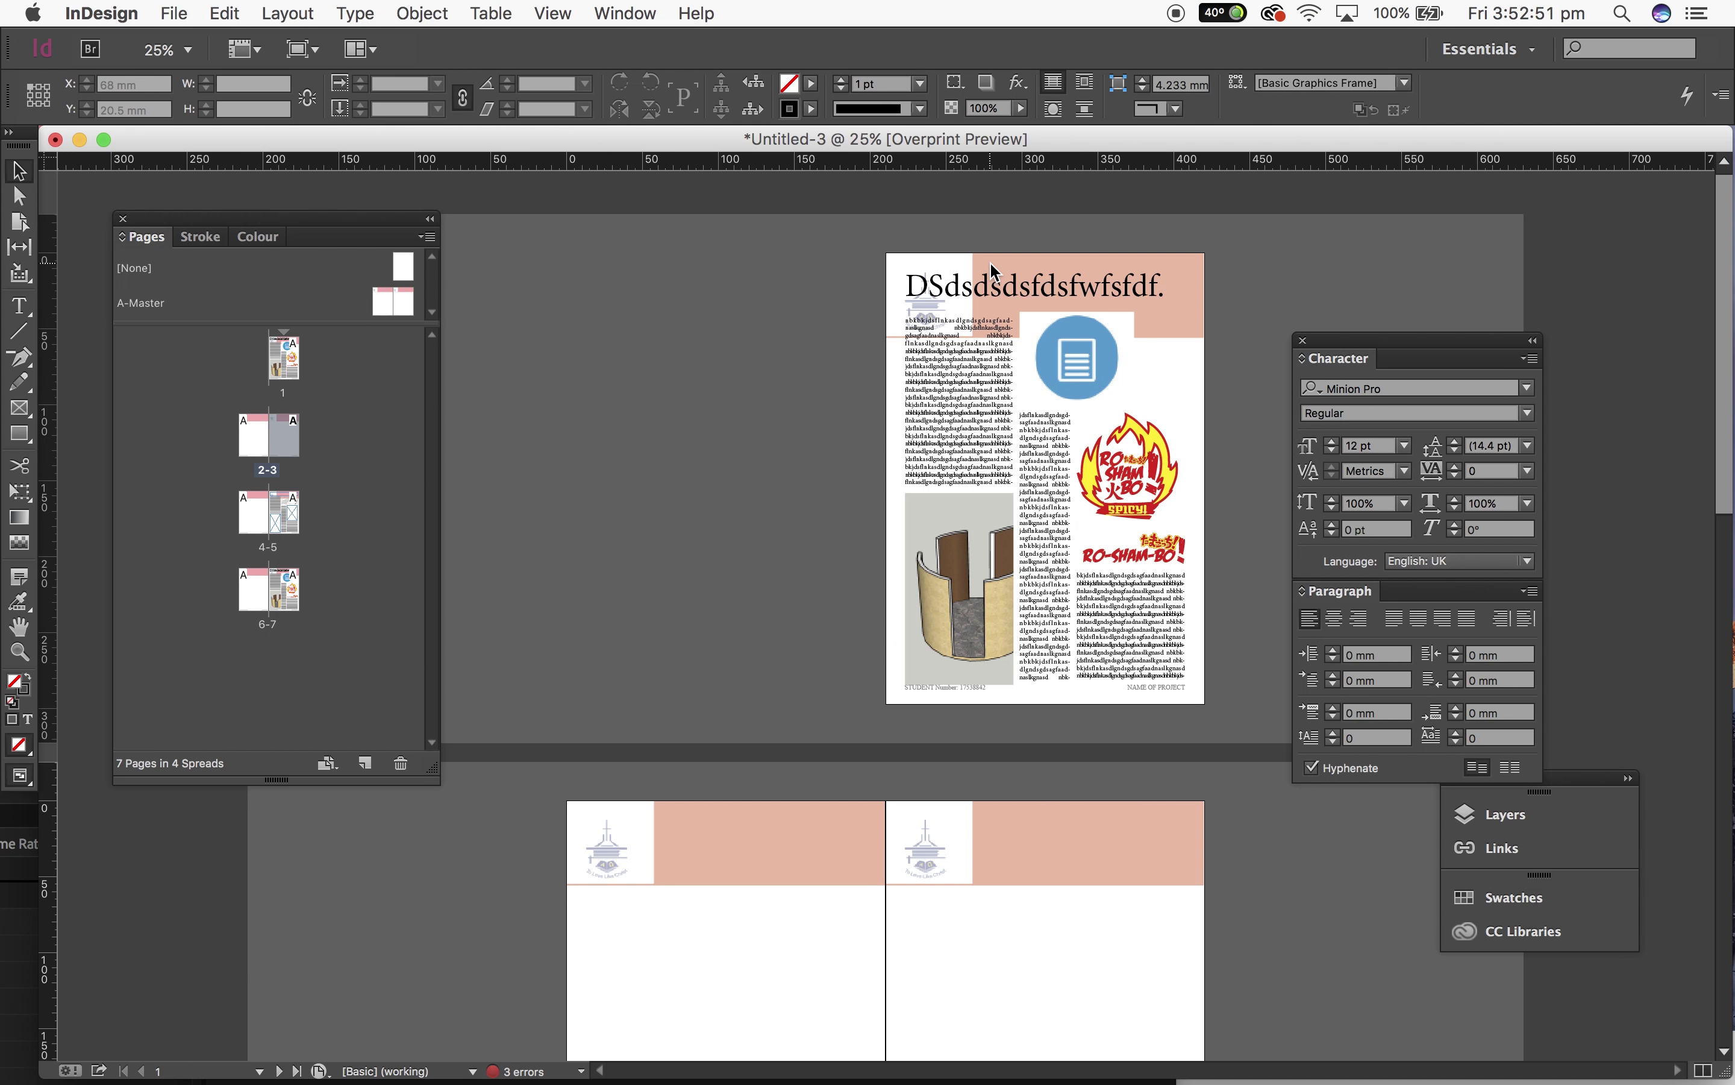
Step: Lower the top edge of page 1's first-column text frame to Y 60.5 mm, clear of the logo and header line
{"action": "scroll", "coordinate": [962, 422], "scroll_direction": "up", "scroll_amount": 1}
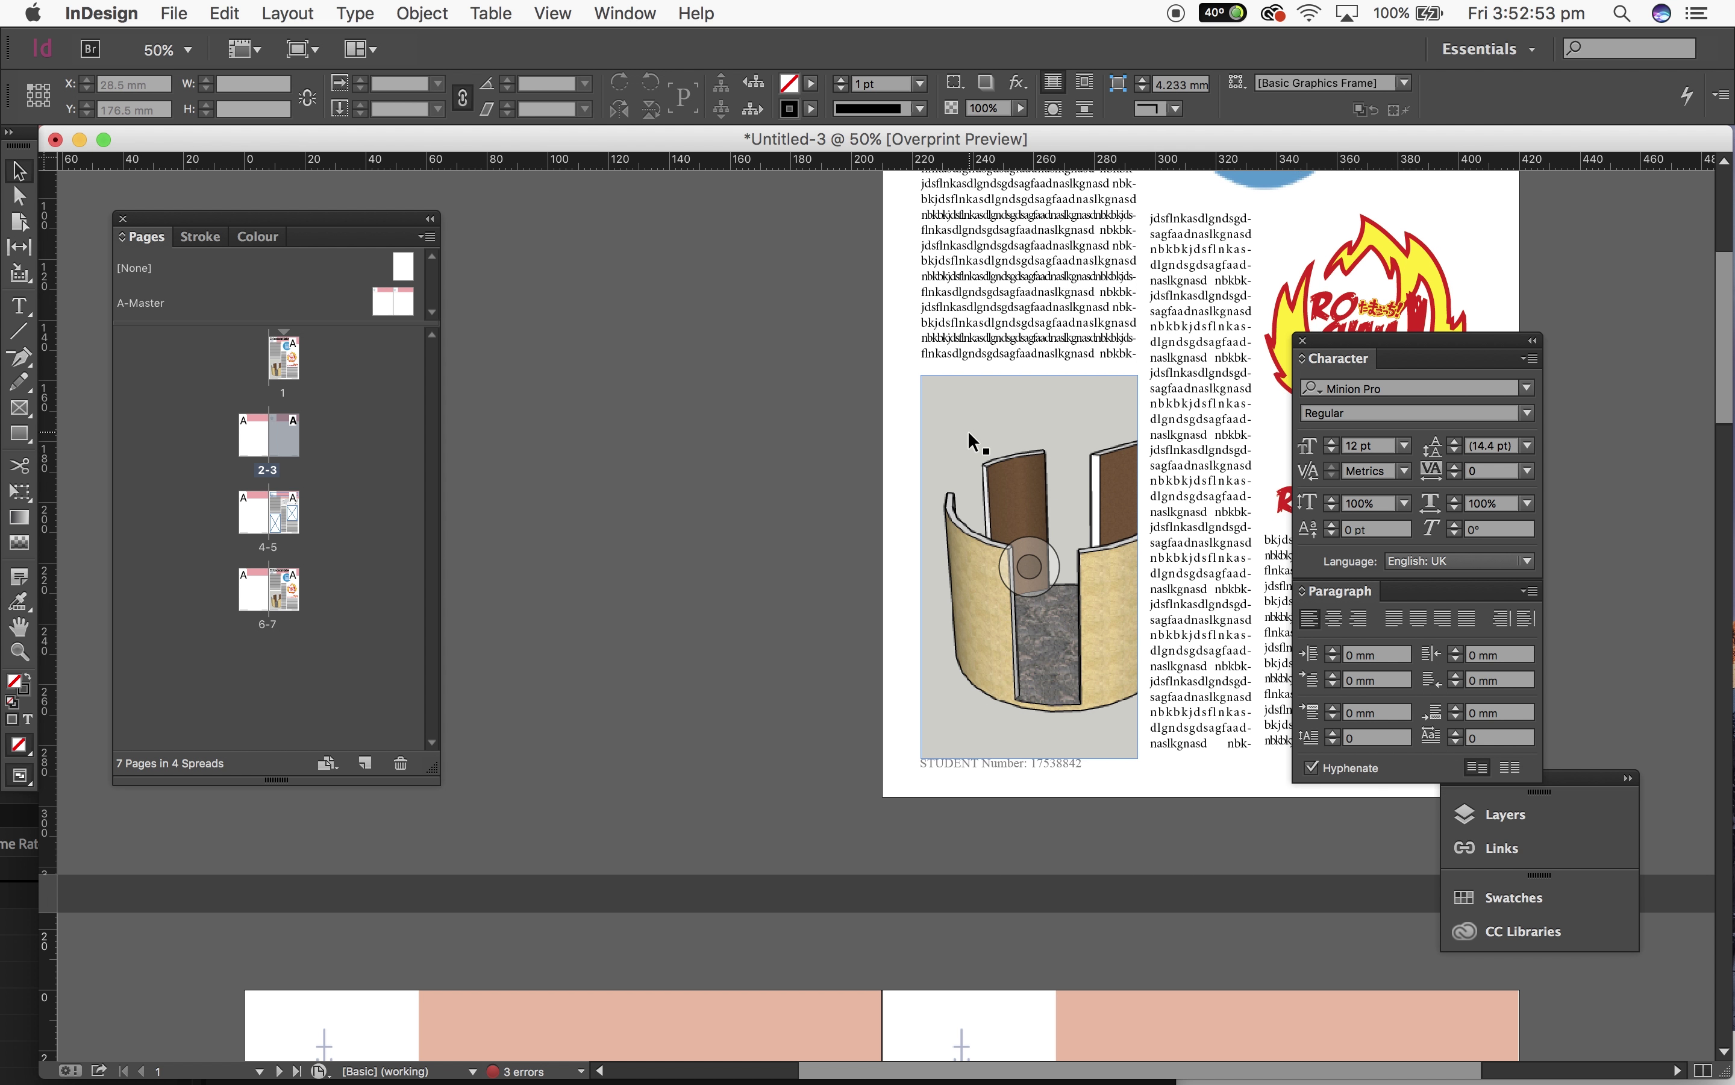
{"action": "scroll", "coordinate": [968, 429], "scroll_direction": "up", "scroll_amount": 3}
{"action": "left_click", "coordinate": [876, 479]}
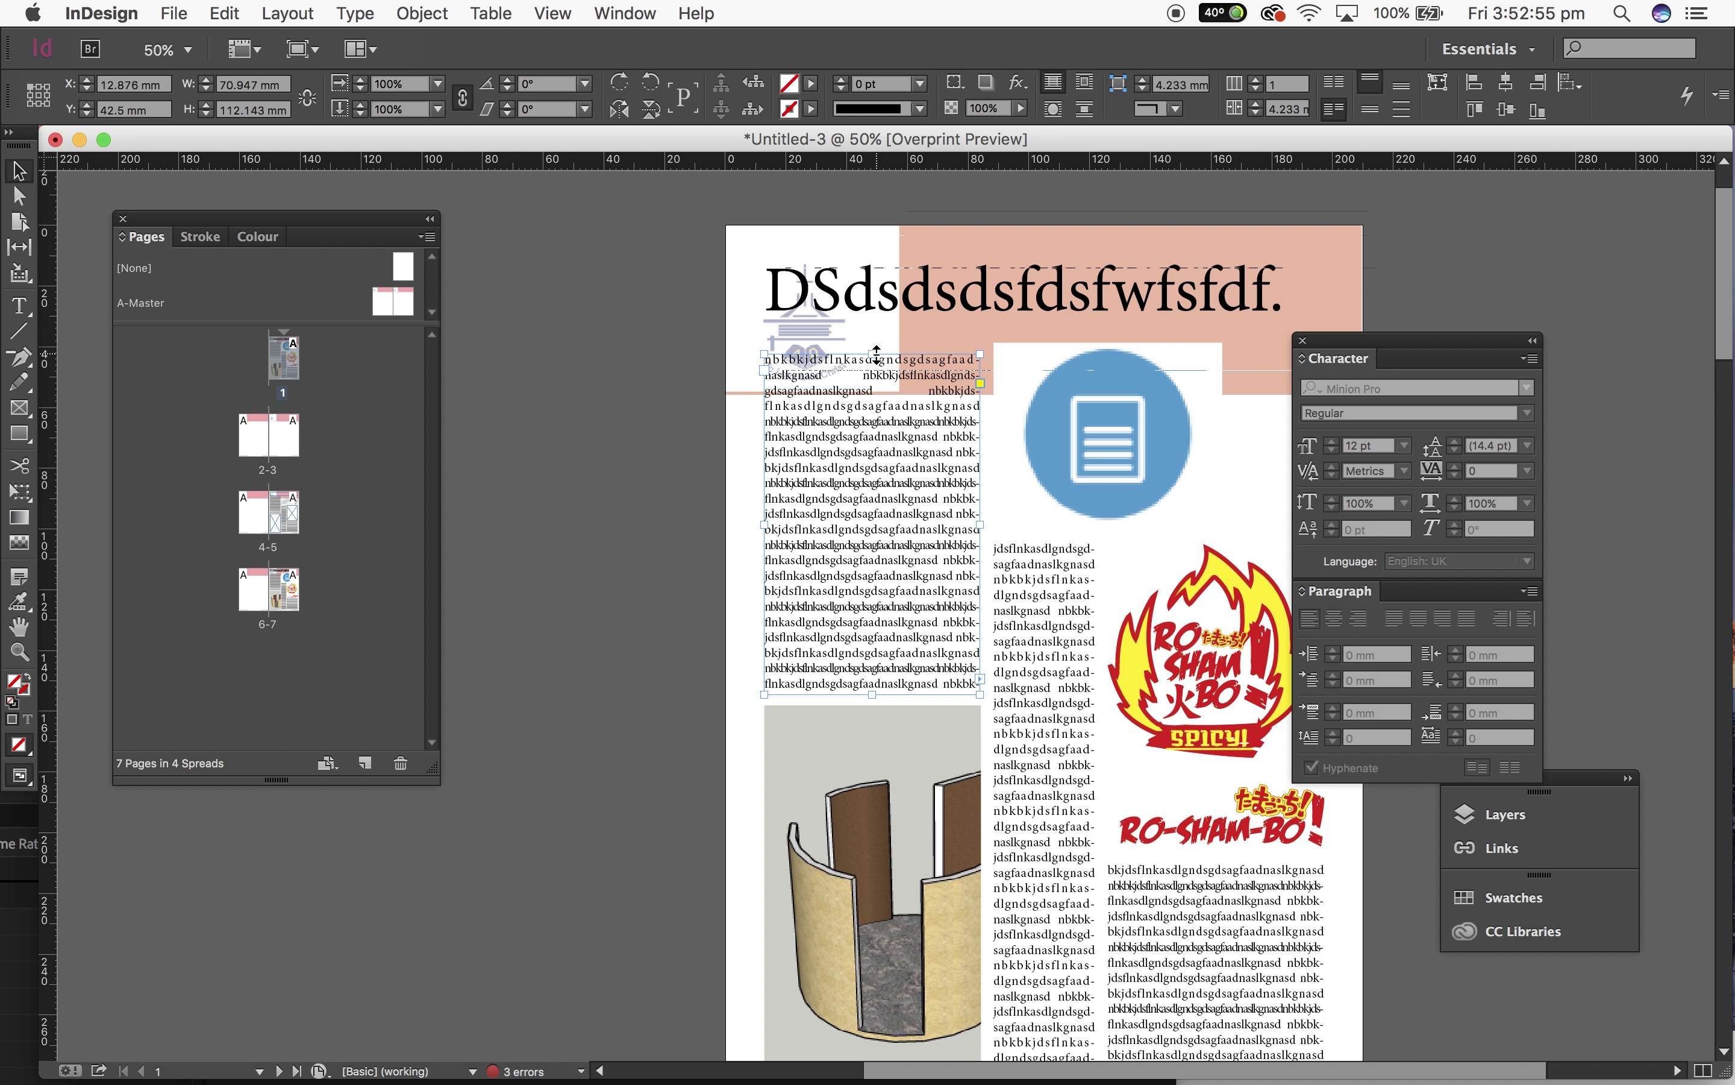
{"action": "left_click_drag", "start_coordinate": [876, 353], "coordinate": [876, 409]}
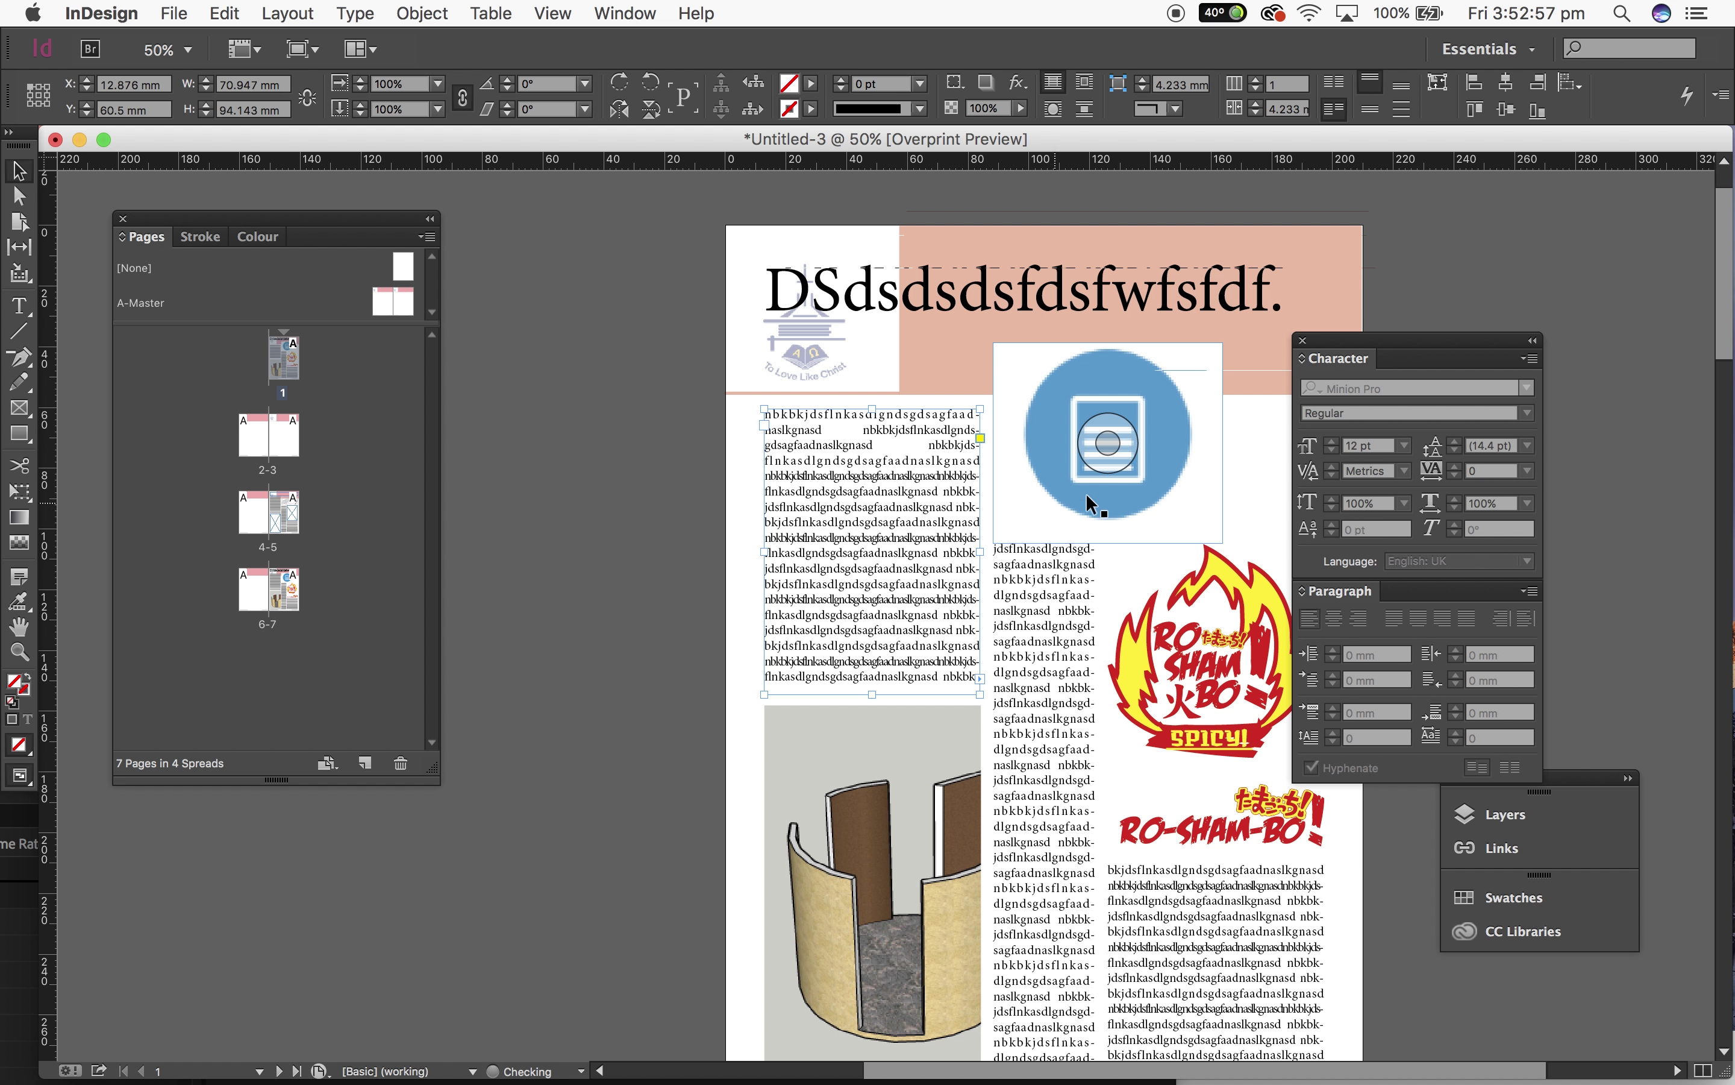
Step: Lower the top edge of page 1's second-column text frame and move the blue document icon down below the header band
{"action": "scroll", "coordinate": [1154, 458], "scroll_direction": "right", "scroll_amount": 2}
{"action": "scroll", "coordinate": [1154, 458], "scroll_direction": "down", "scroll_amount": 1}
{"action": "left_click", "coordinate": [961, 514]}
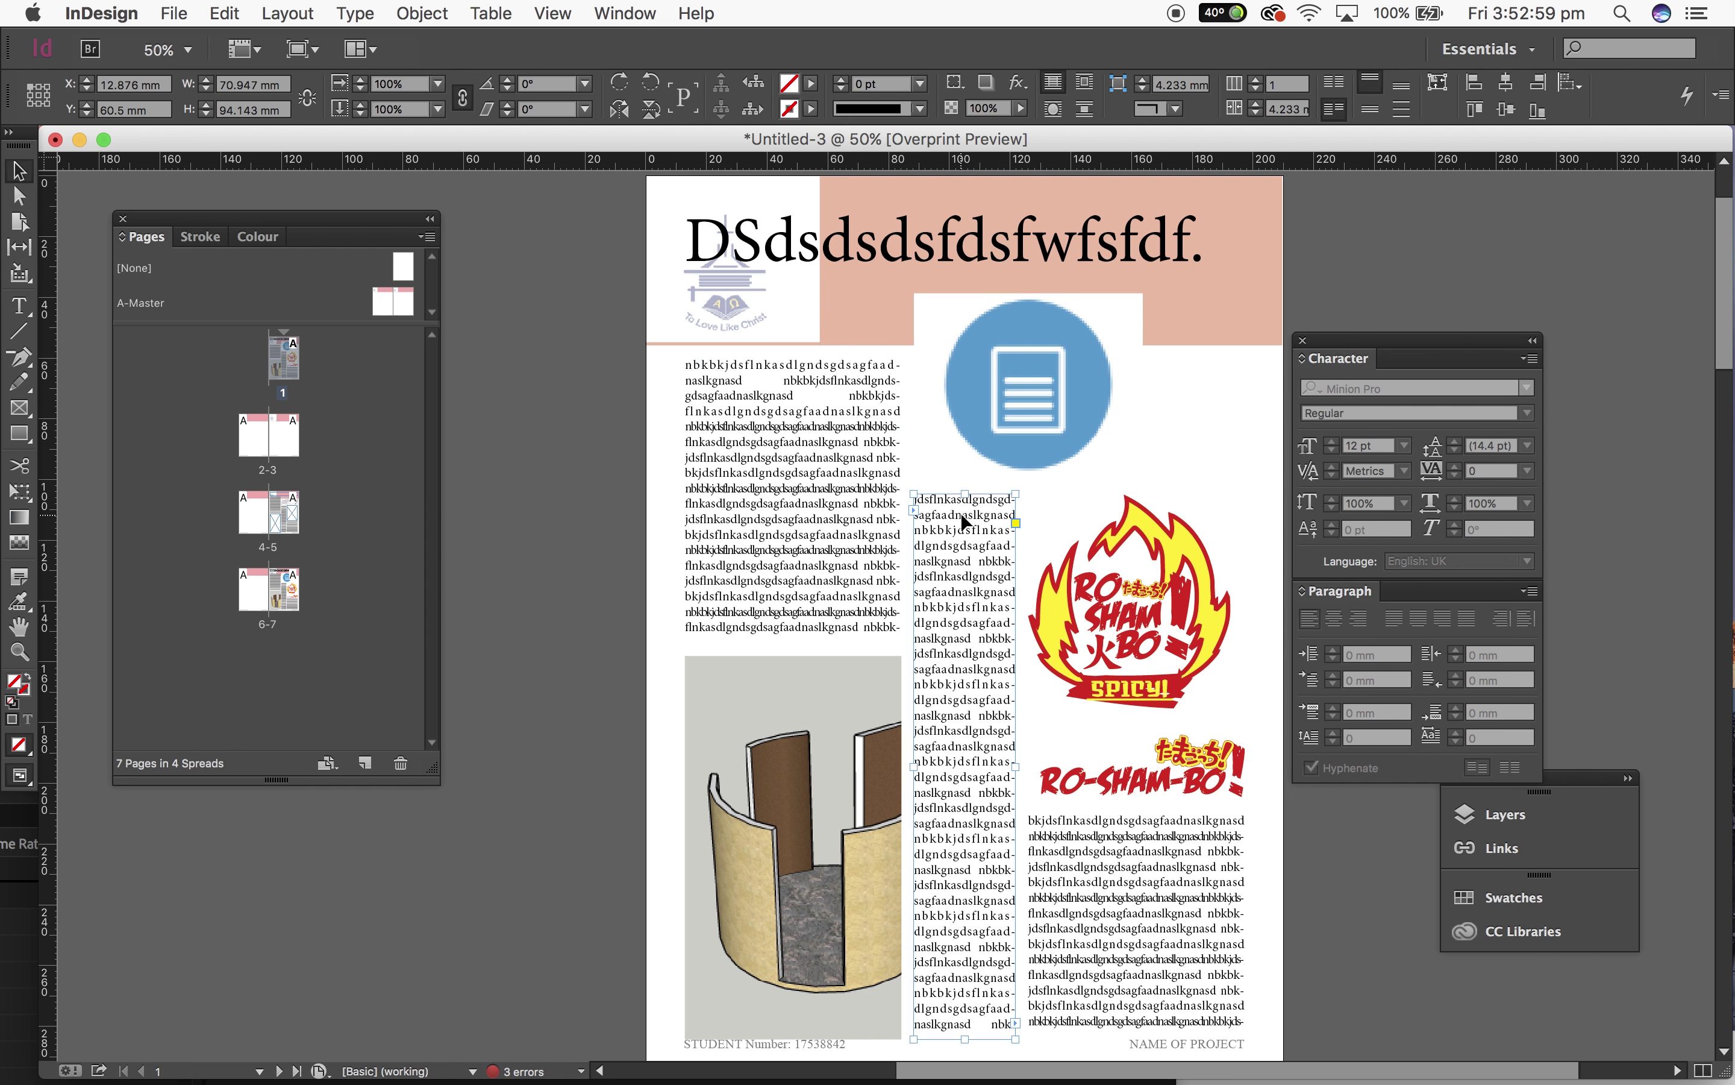
{"action": "left_click_drag", "start_coordinate": [965, 496], "coordinate": [965, 579]}
{"action": "left_click", "coordinate": [1033, 504]}
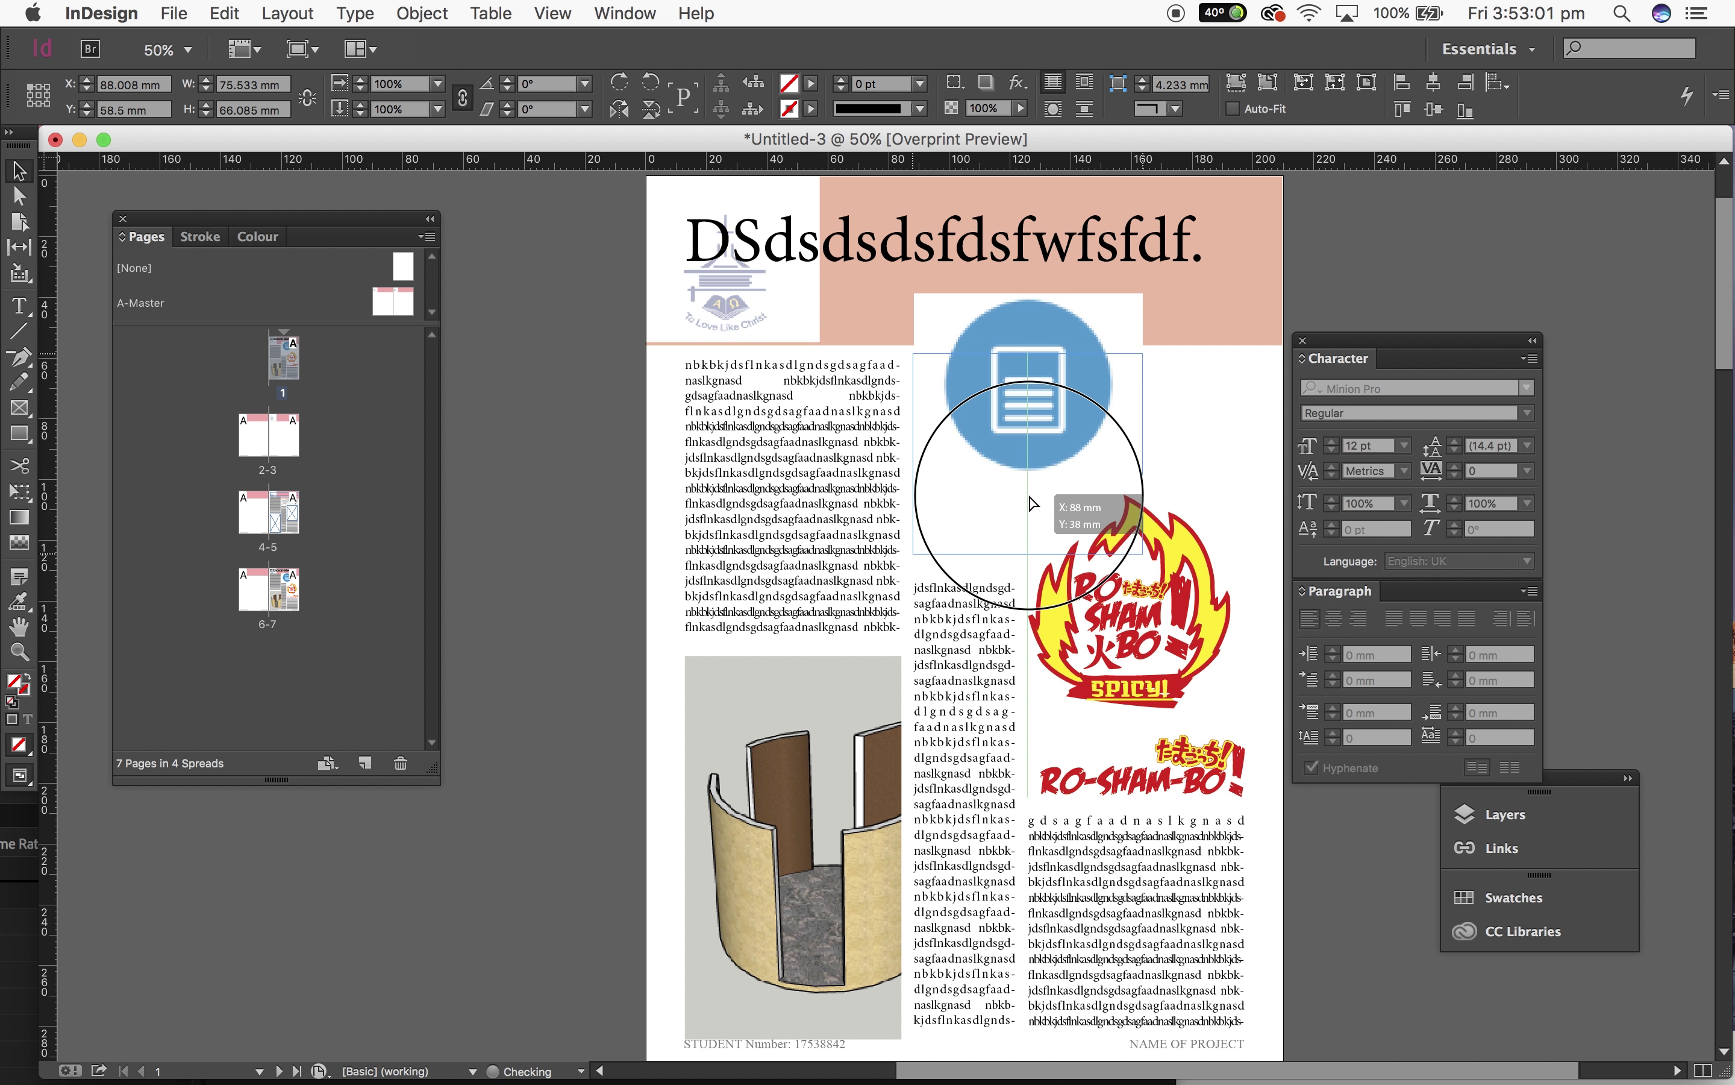
{"action": "left_click_drag", "start_coordinate": [1033, 504], "coordinate": [1033, 504]}
Step: Lower the top edge of the third-column text frame to Y 233 mm and move the Ro-Sham-Bo logos down to just above it
{"action": "left_click", "coordinate": [1245, 504]}
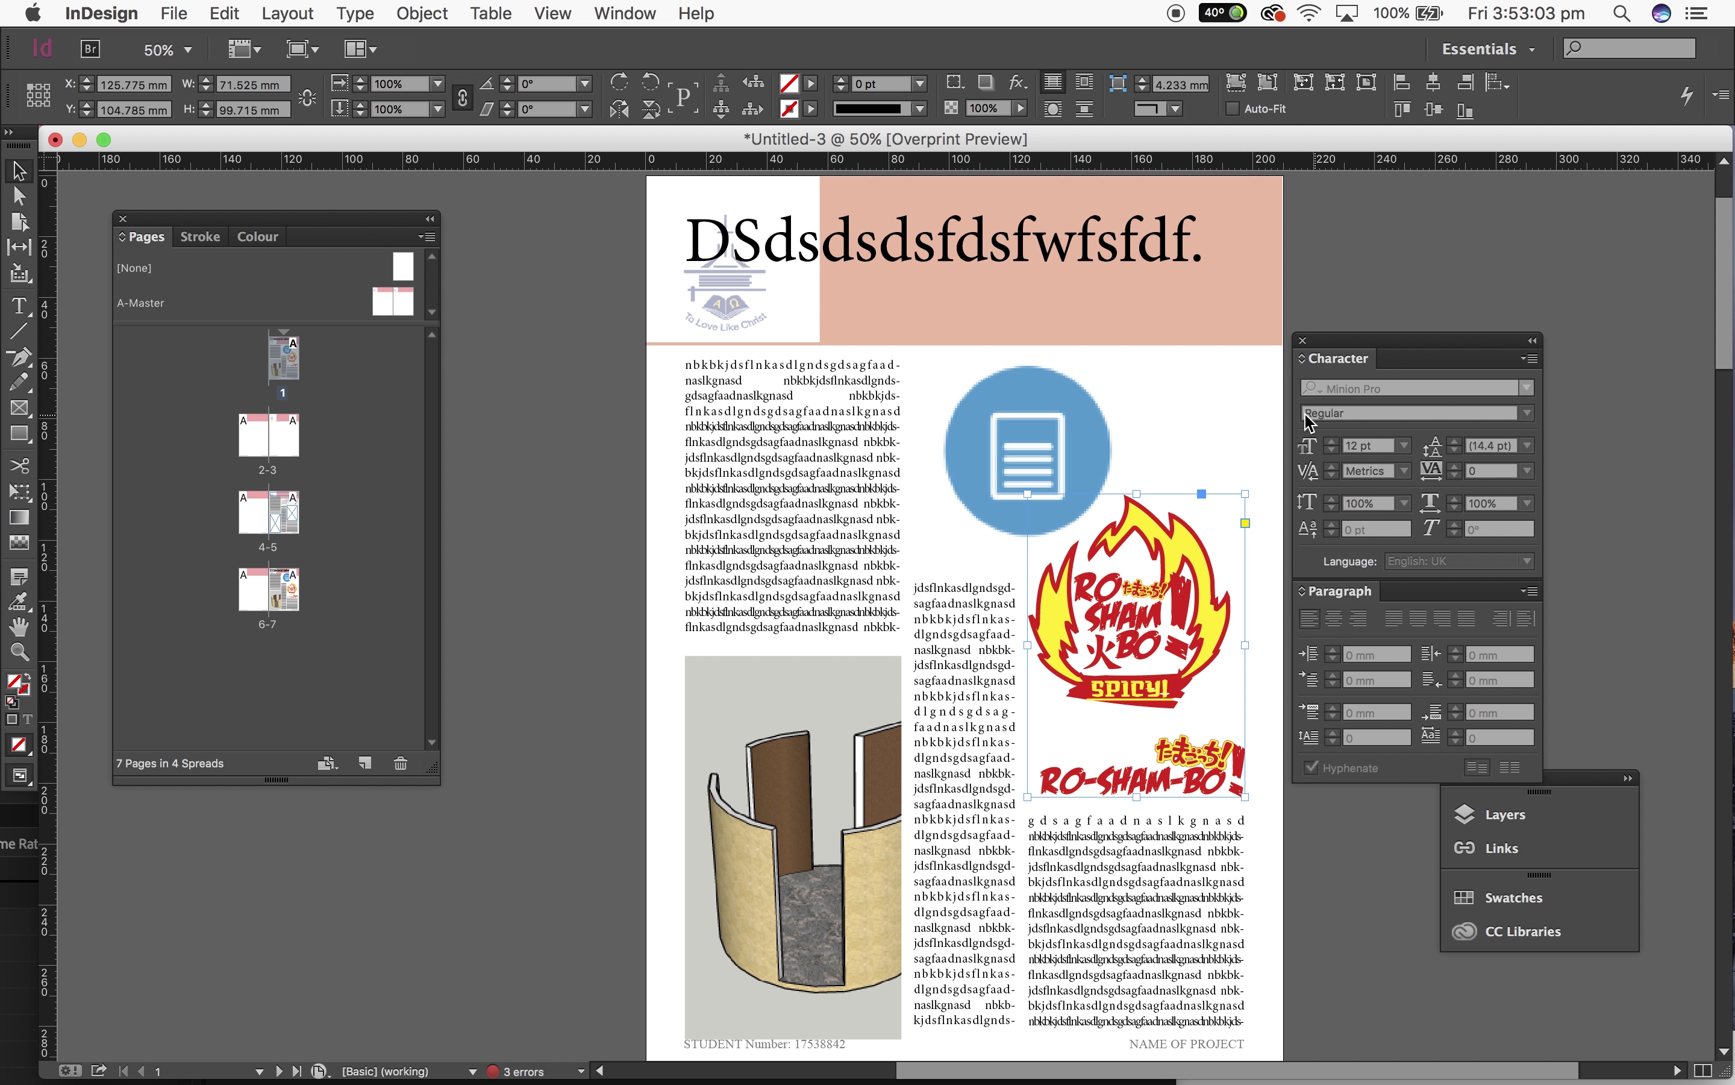
{"action": "scroll", "coordinate": [1444, 268], "scroll_direction": "down", "scroll_amount": 3}
{"action": "left_click", "coordinate": [1169, 609]}
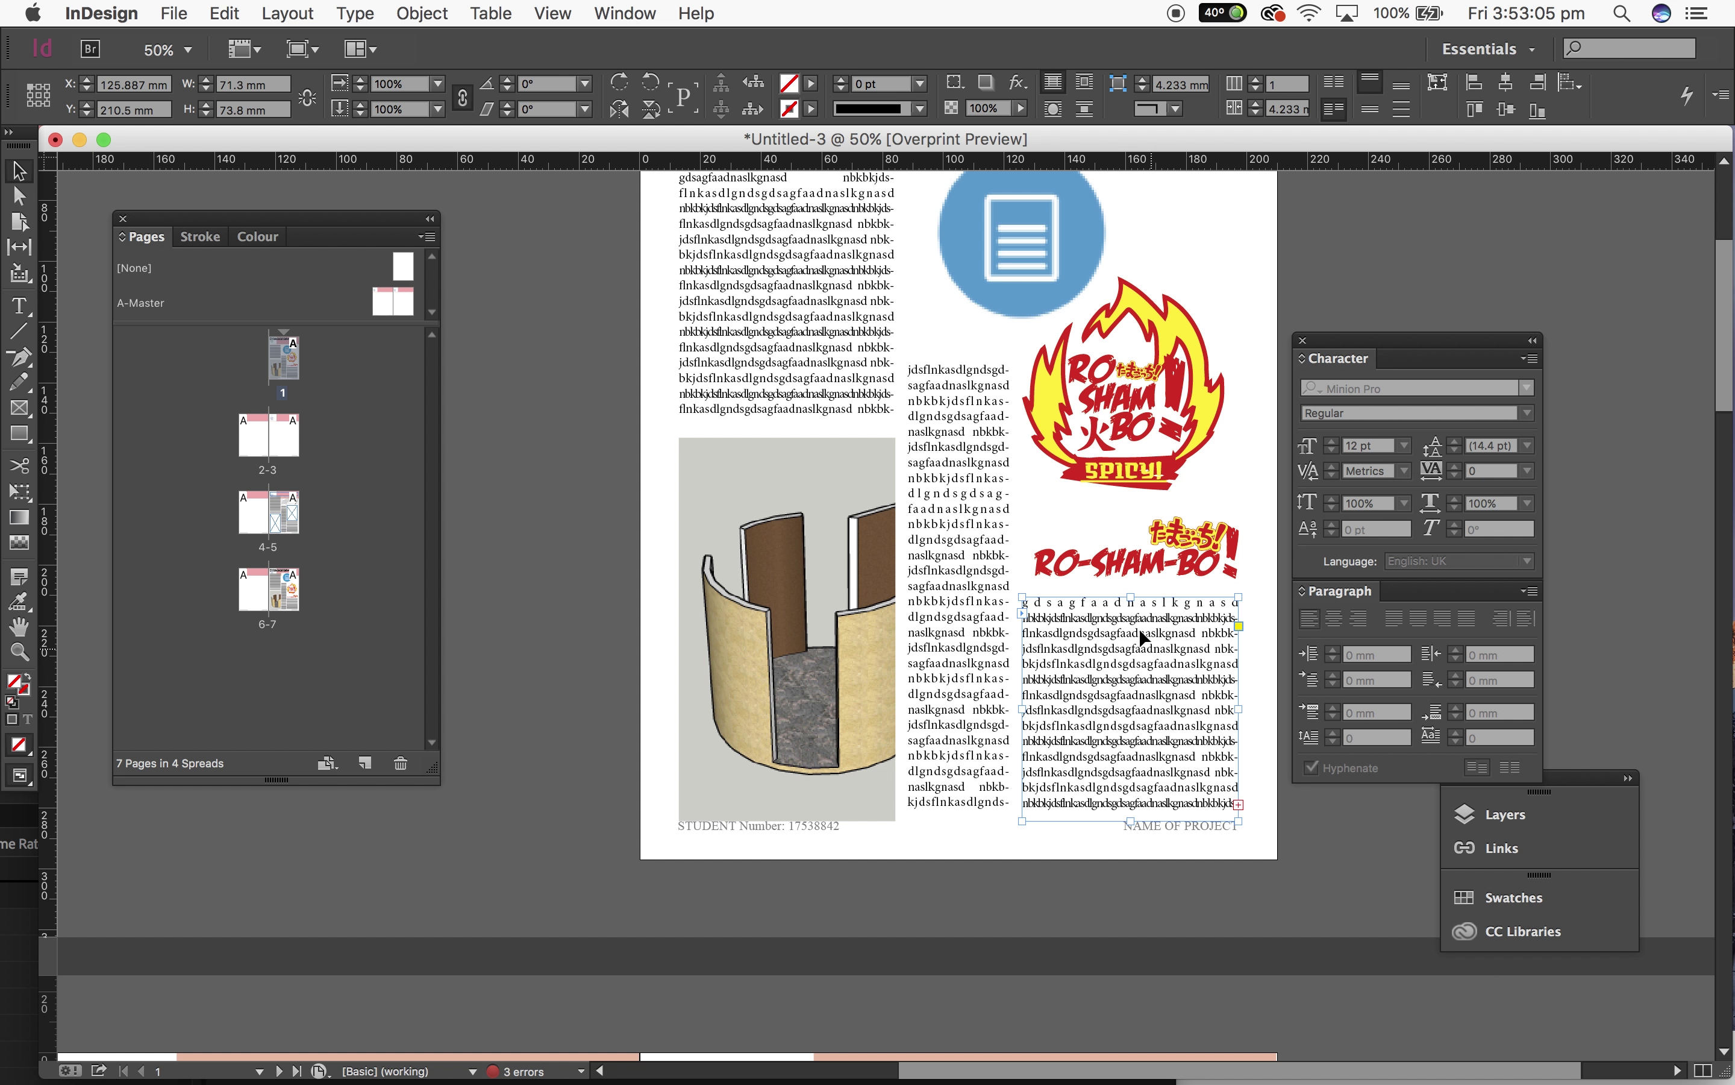
{"action": "left_click_drag", "start_coordinate": [1132, 598], "coordinate": [1131, 666]}
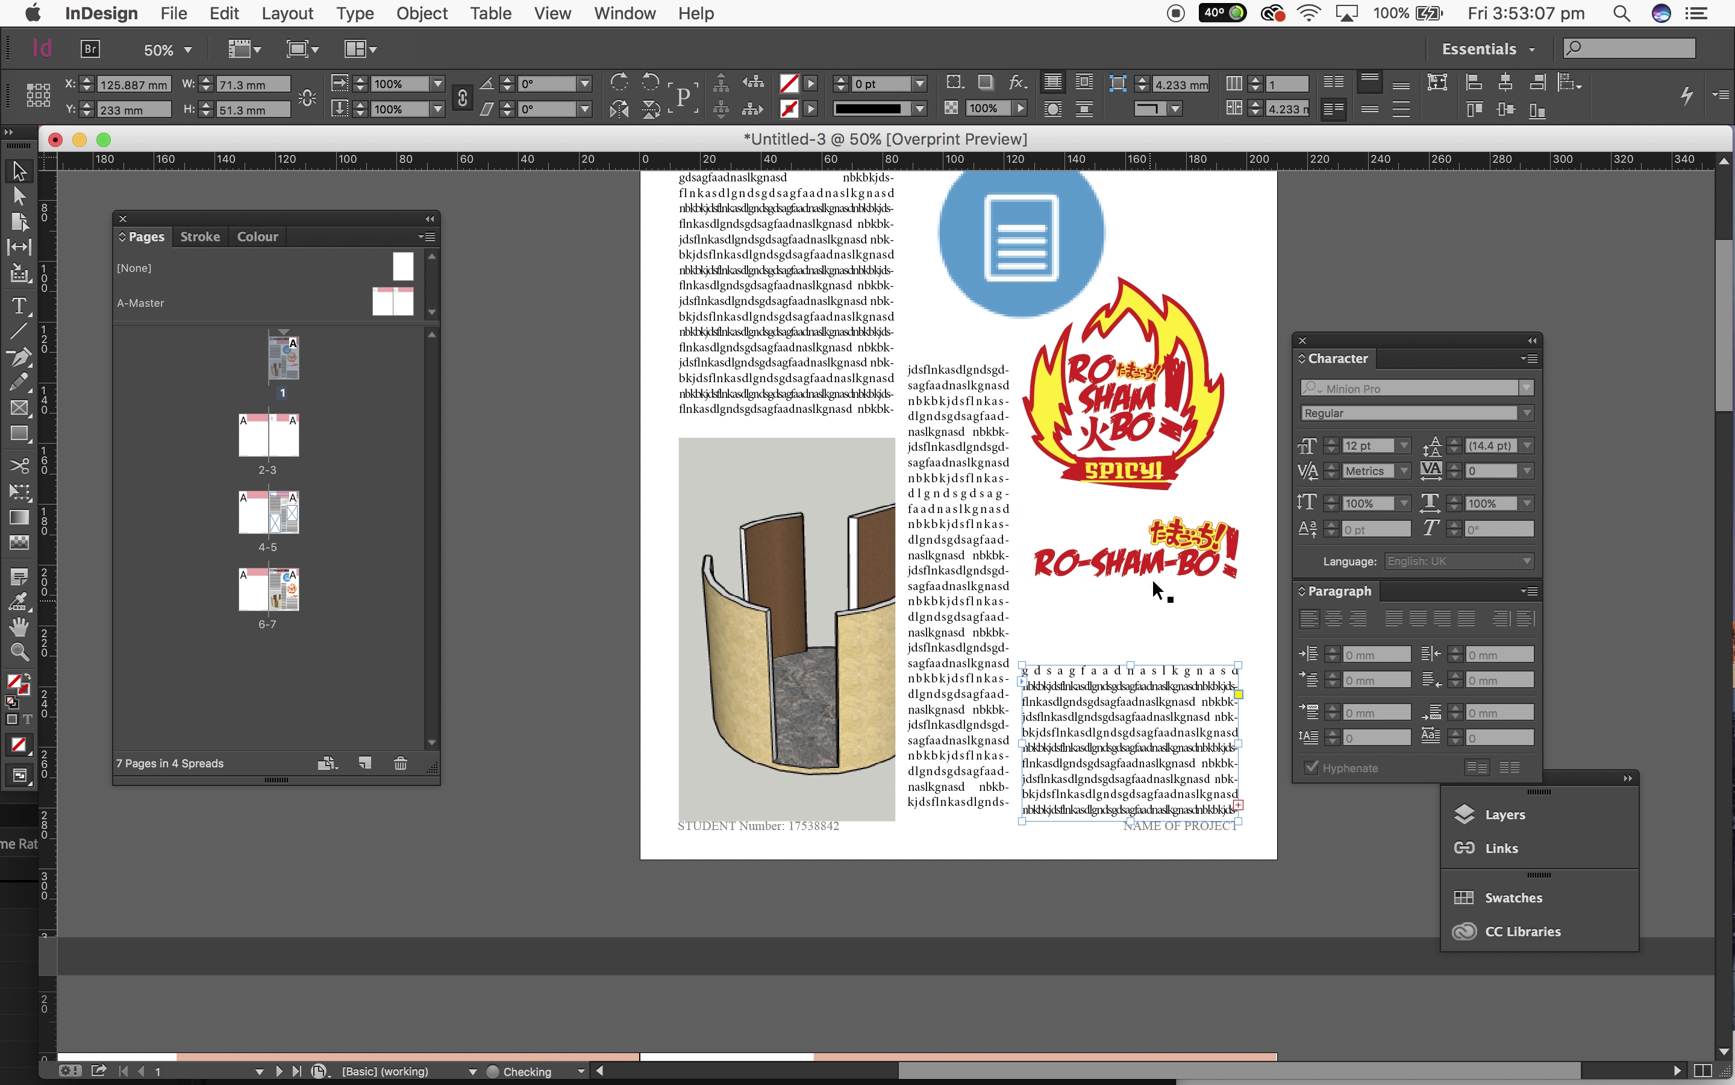
{"action": "left_click_drag", "start_coordinate": [1151, 556], "coordinate": [1147, 632]}
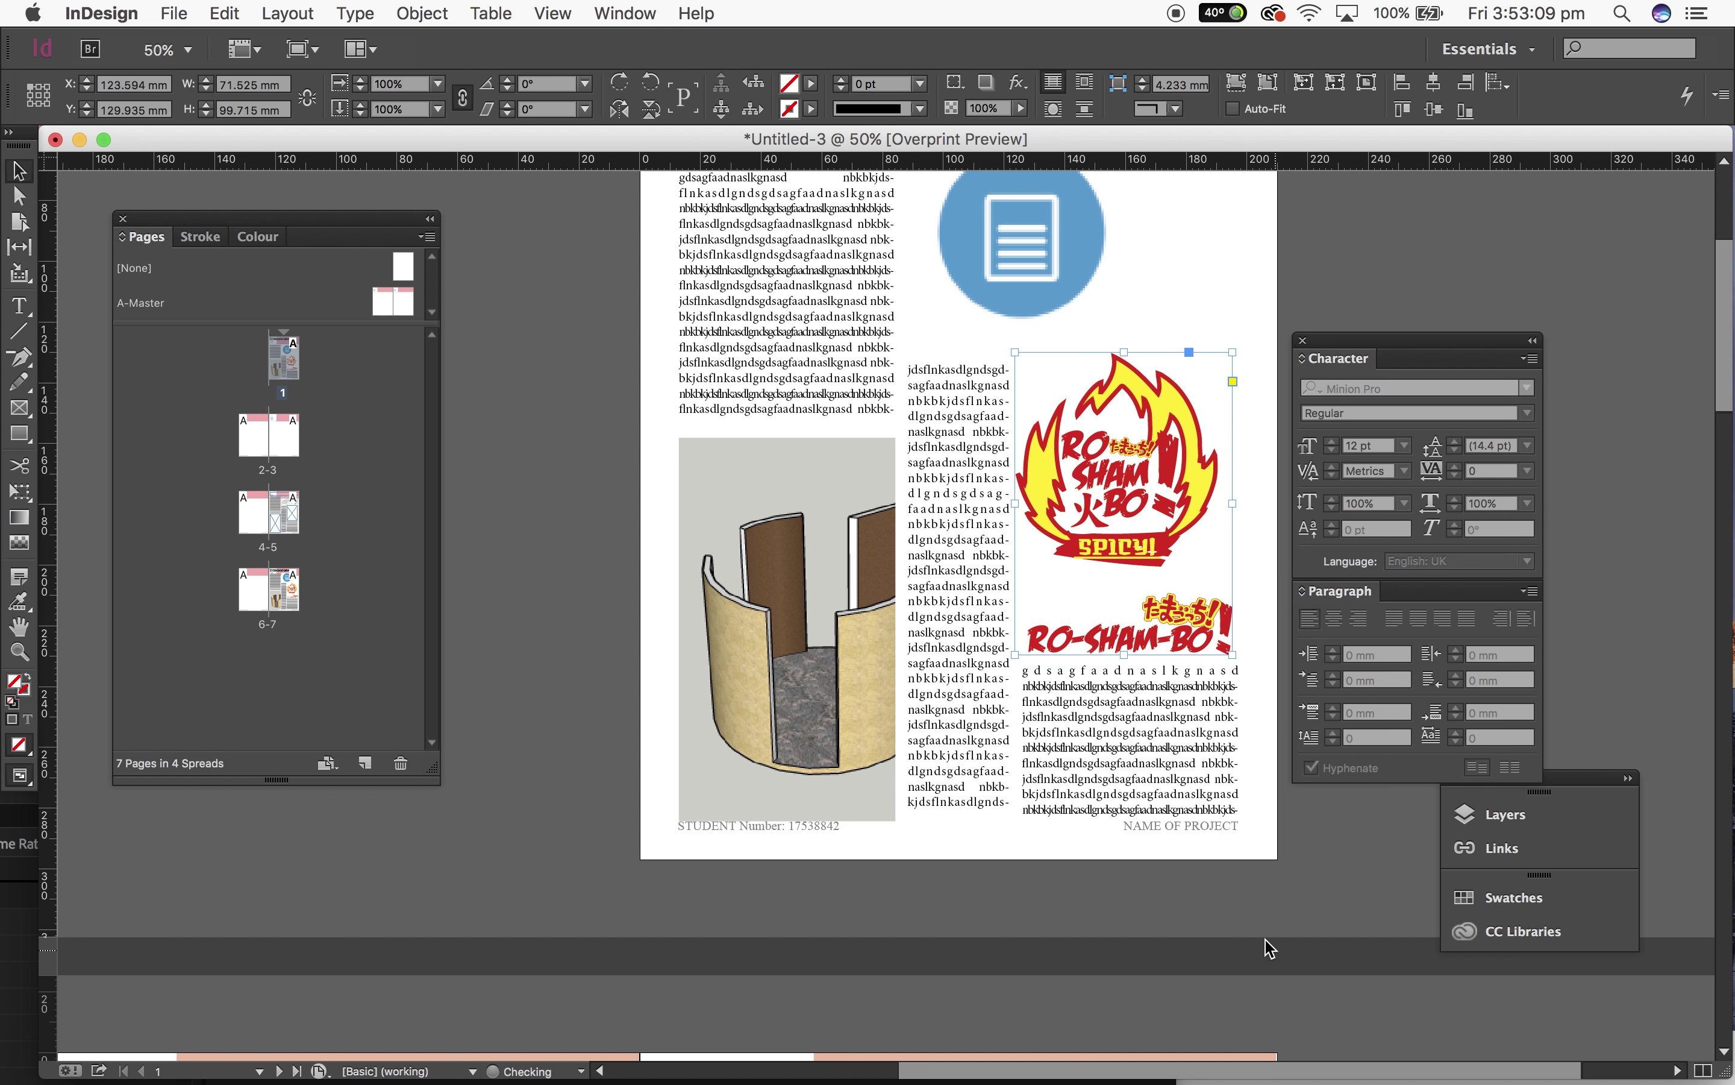
{"action": "left_click", "coordinate": [1259, 925]}
Step: Raise the bottom edges of page 1's curved-wall picture and second- and third-column text frames to Y 278 mm, clear of the footer
{"action": "left_click", "coordinate": [861, 814]}
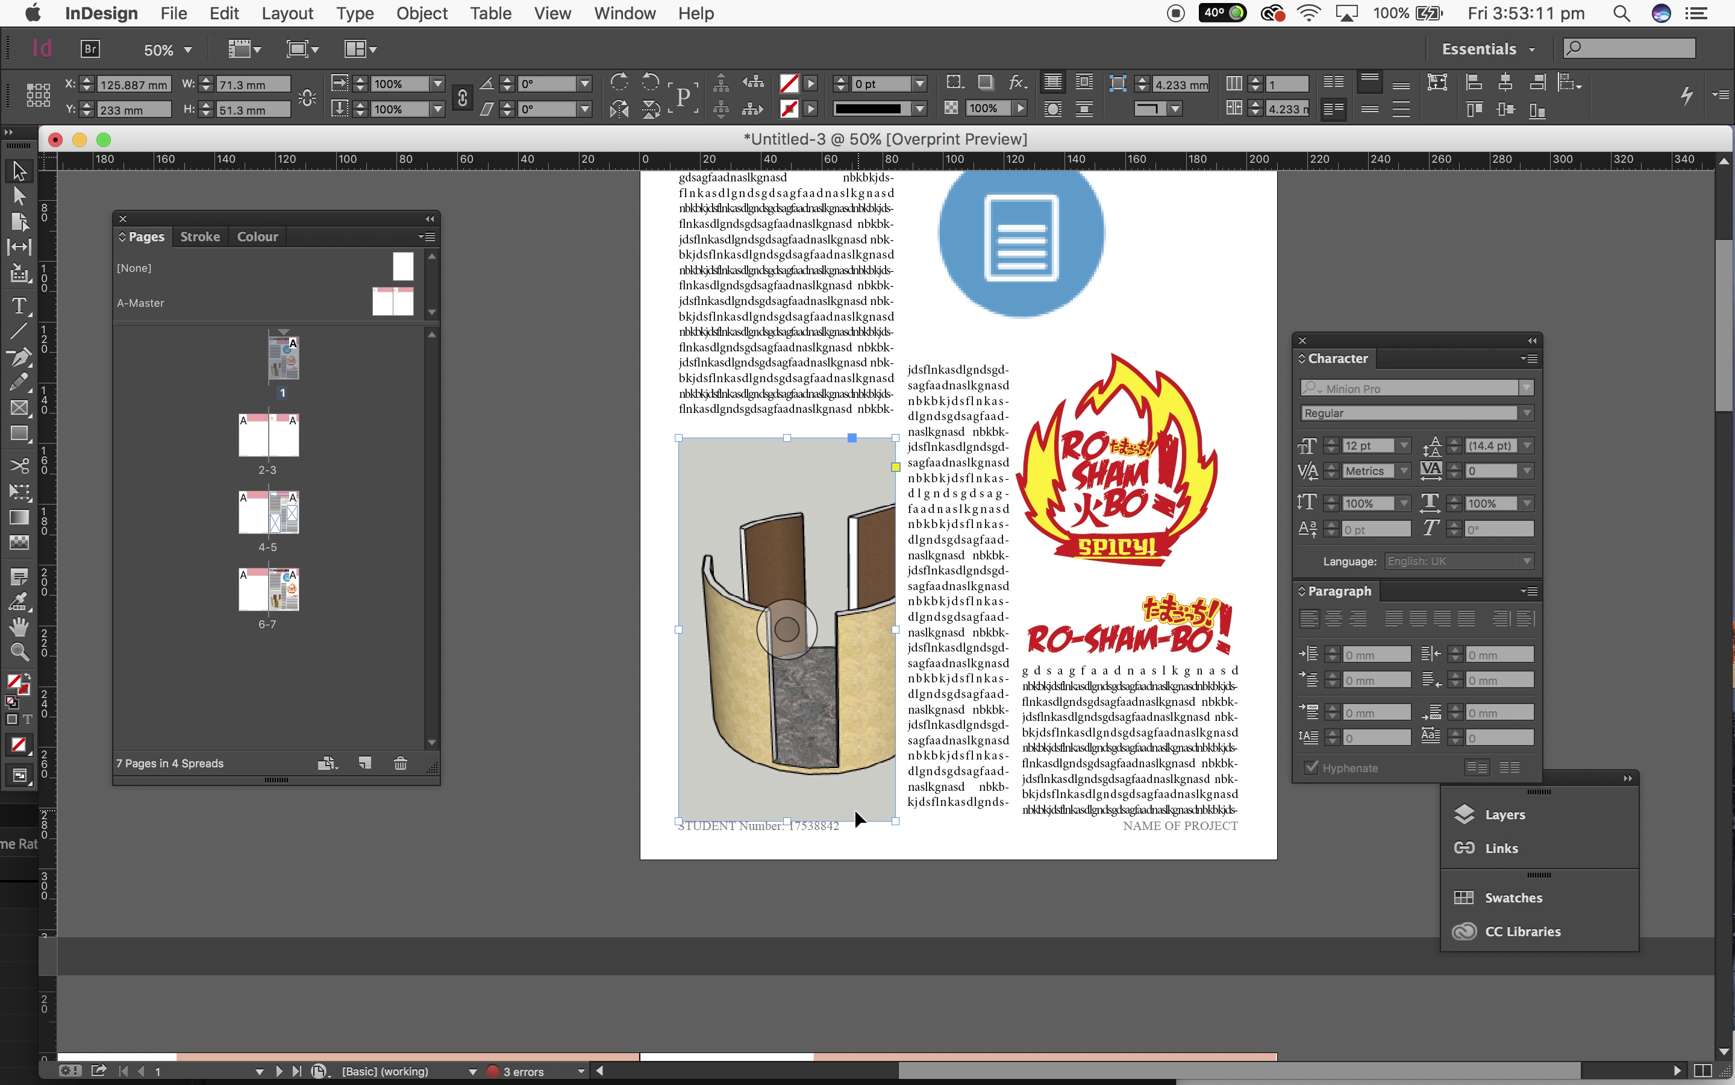
{"action": "mouse_move", "coordinate": [793, 817]}
{"action": "left_mouse_down"}
{"action": "mouse_move", "coordinate": [793, 901]}
{"action": "mouse_move", "coordinate": [793, 802]}
{"action": "left_mouse_up"}
{"action": "left_click", "coordinate": [1132, 814]}
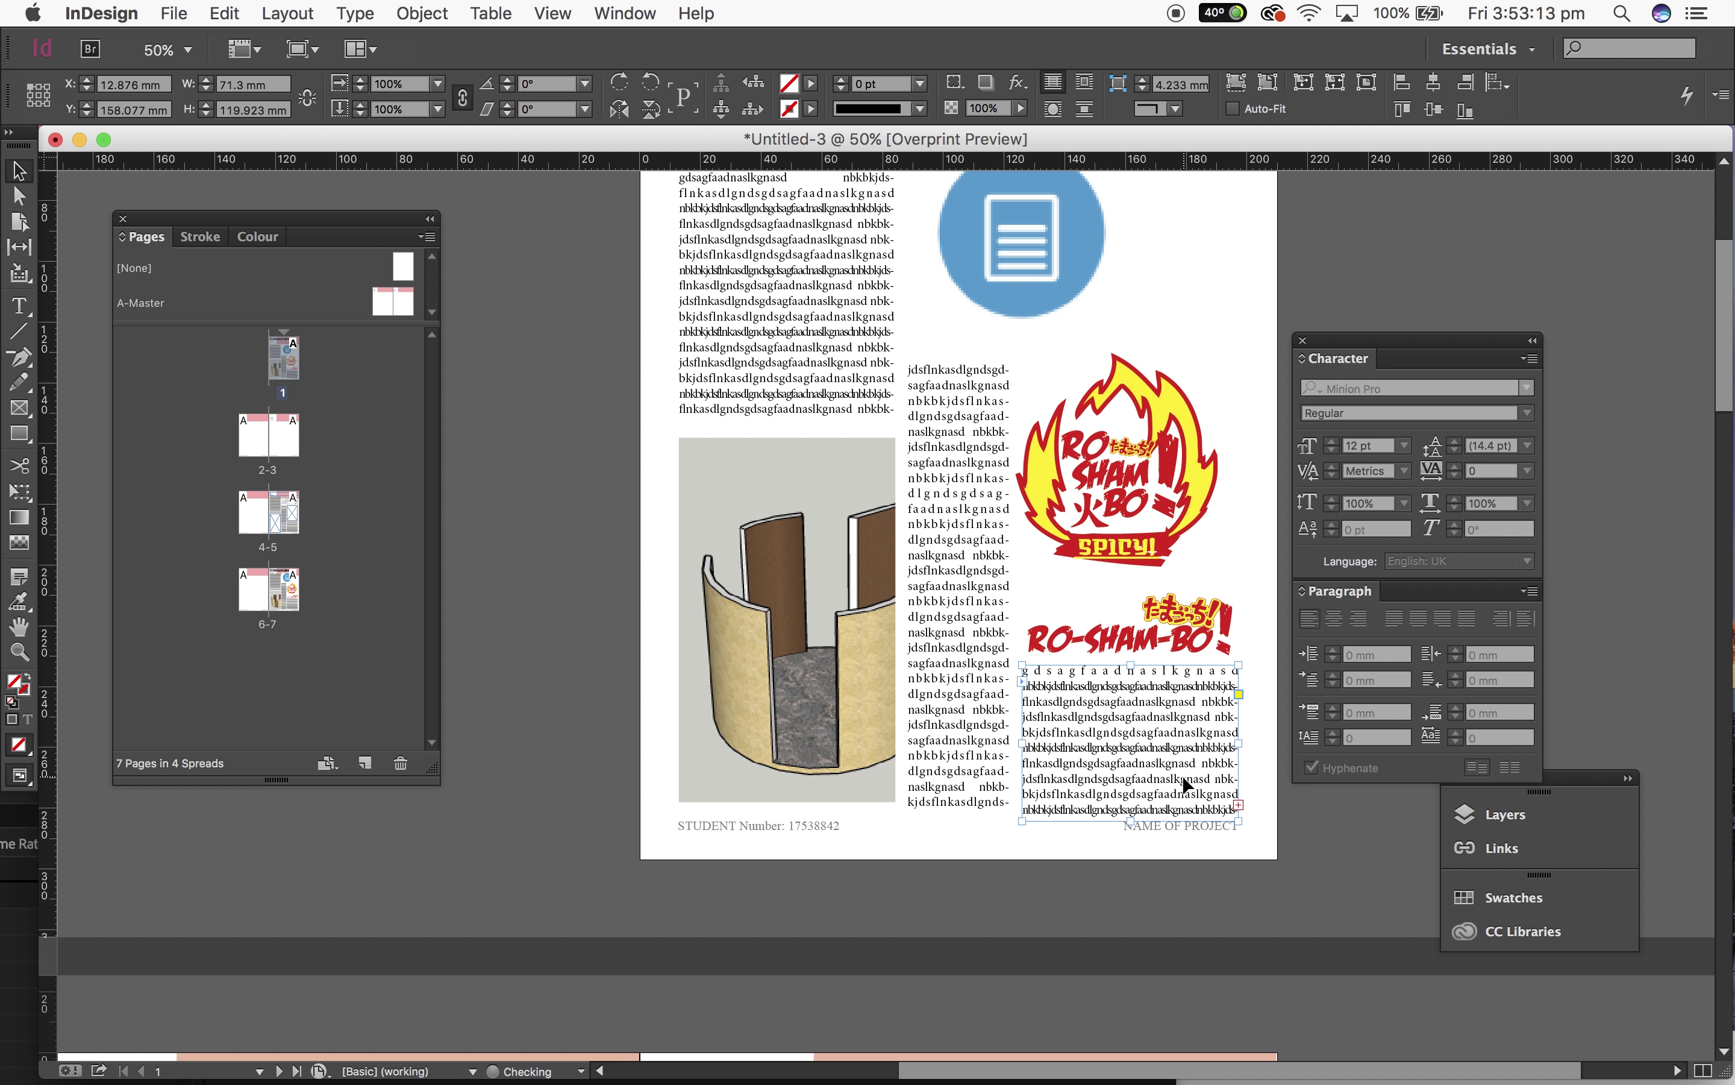
{"action": "left_click_drag", "start_coordinate": [1133, 815], "coordinate": [1135, 795]}
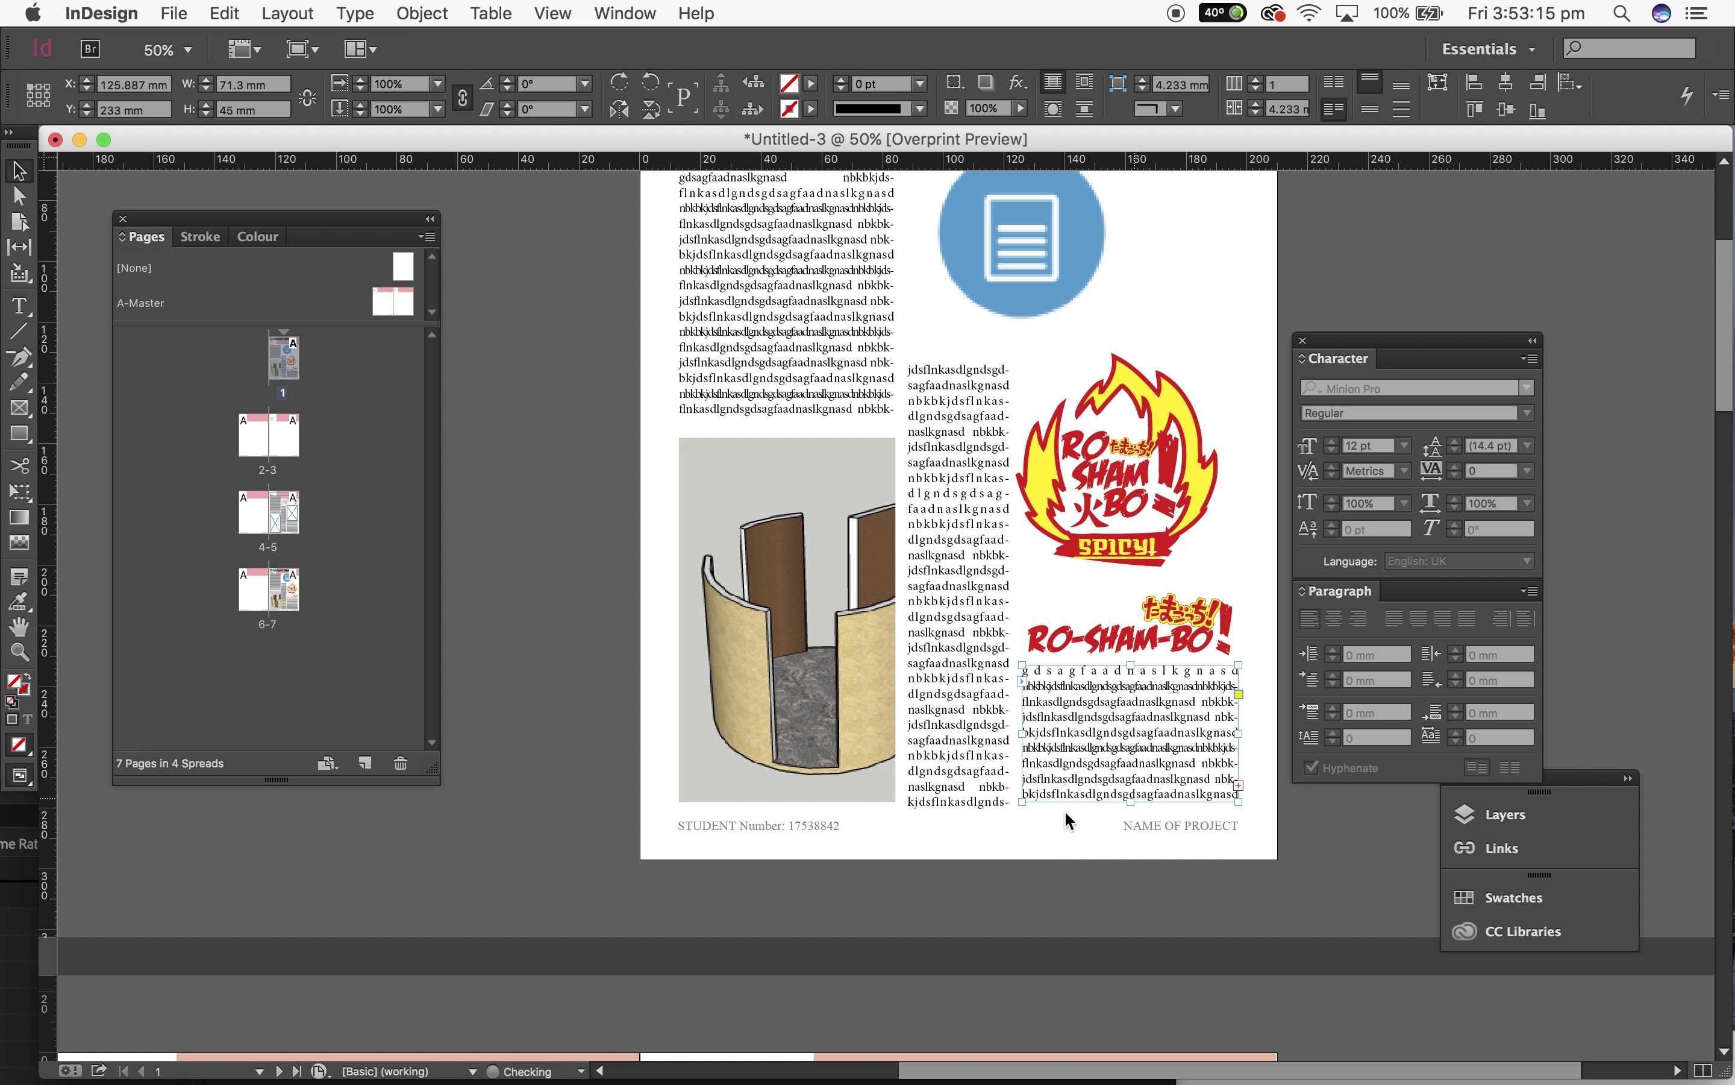
{"action": "left_click", "coordinate": [980, 801]}
{"action": "left_click_drag", "start_coordinate": [960, 821], "coordinate": [959, 802]}
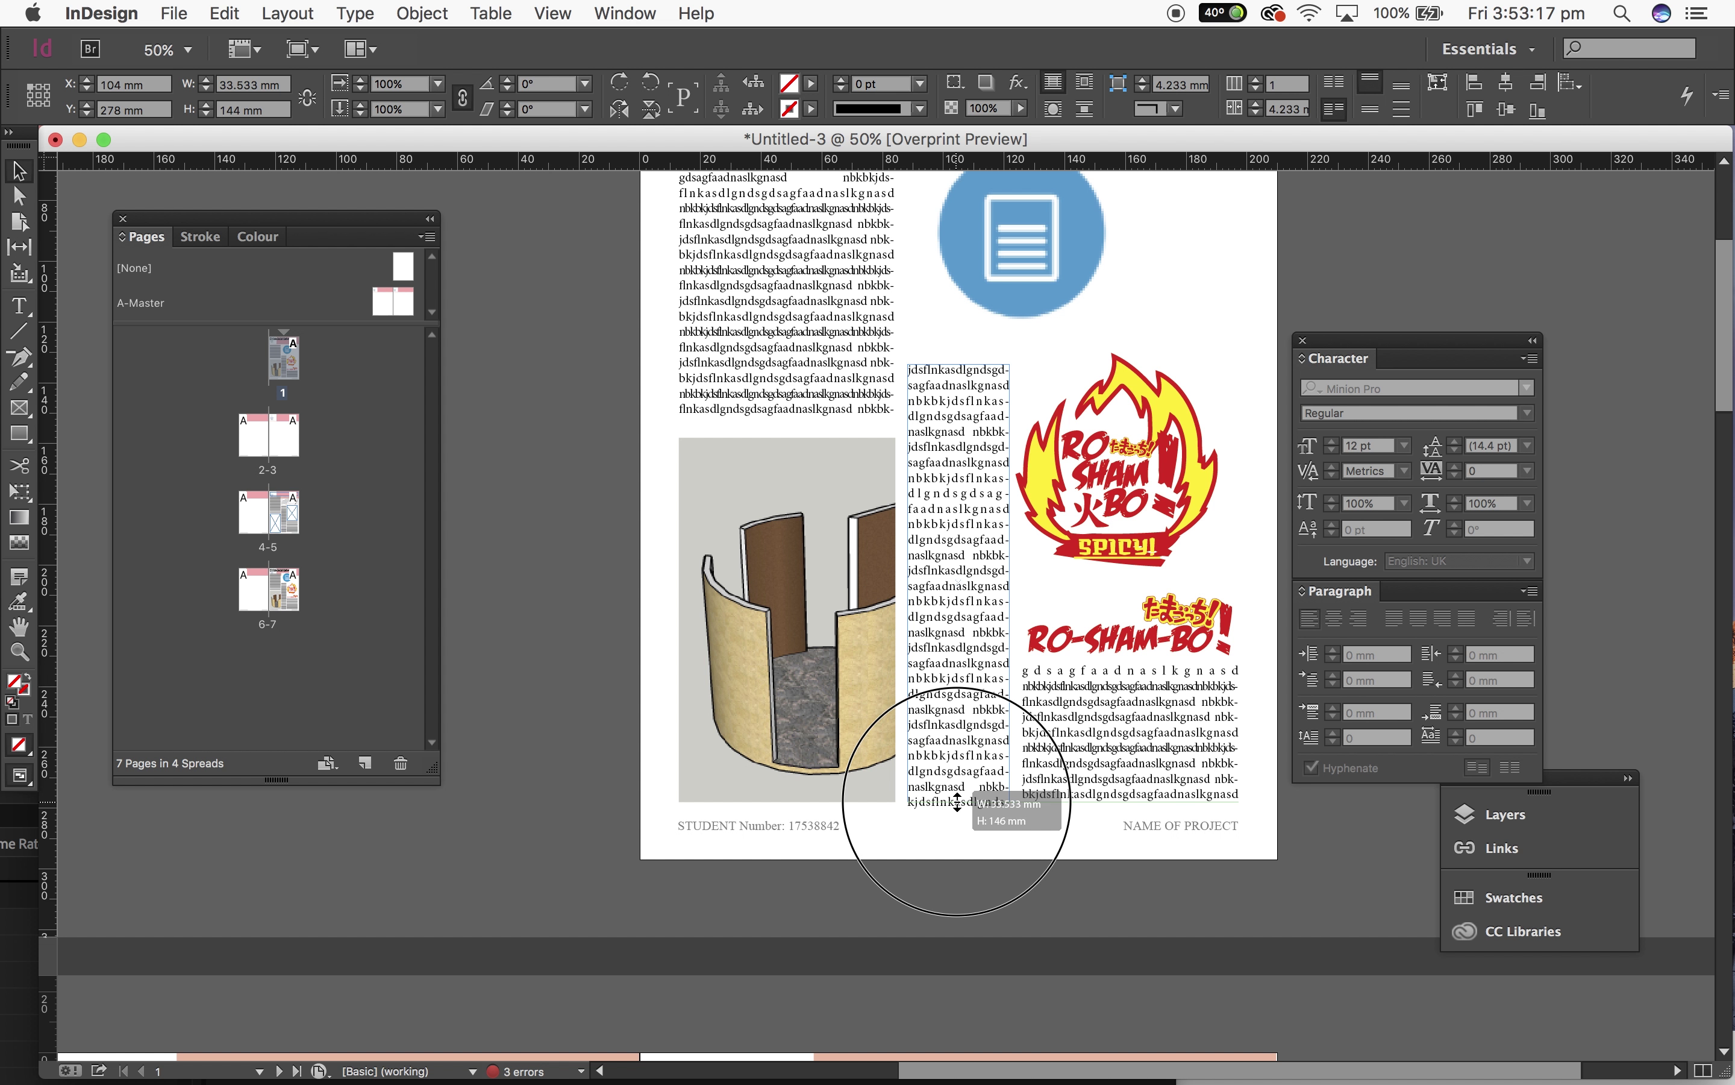
{"action": "left_click", "coordinate": [1011, 898]}
Step: Move page 1's title onto the tinted header band beside the logo and shorten its text to "DSdsdsdsfds"
{"action": "scroll", "coordinate": [1011, 898], "scroll_direction": "up", "scroll_amount": 5}
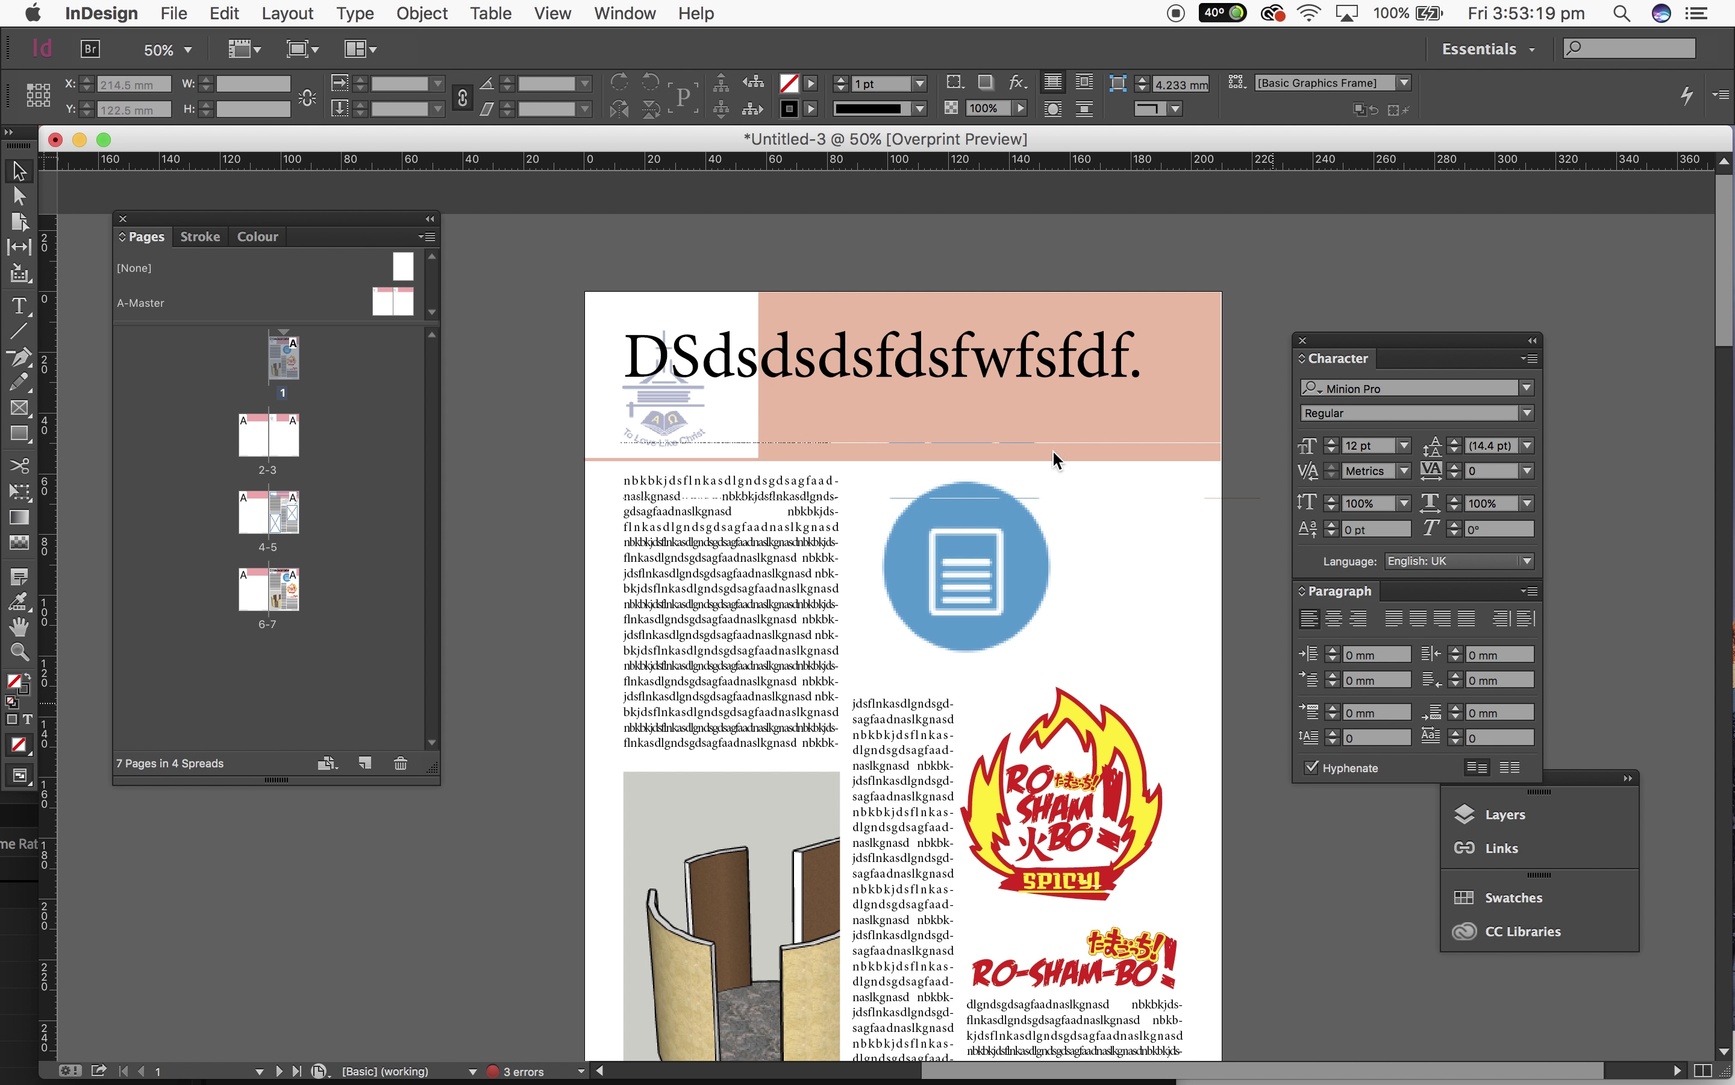
{"action": "left_click", "coordinate": [906, 377]}
{"action": "left_click_drag", "start_coordinate": [858, 364], "coordinate": [1517, 423]}
{"action": "double_click", "coordinate": [1120, 376]}
{"action": "key", "text": "BackSpace"}
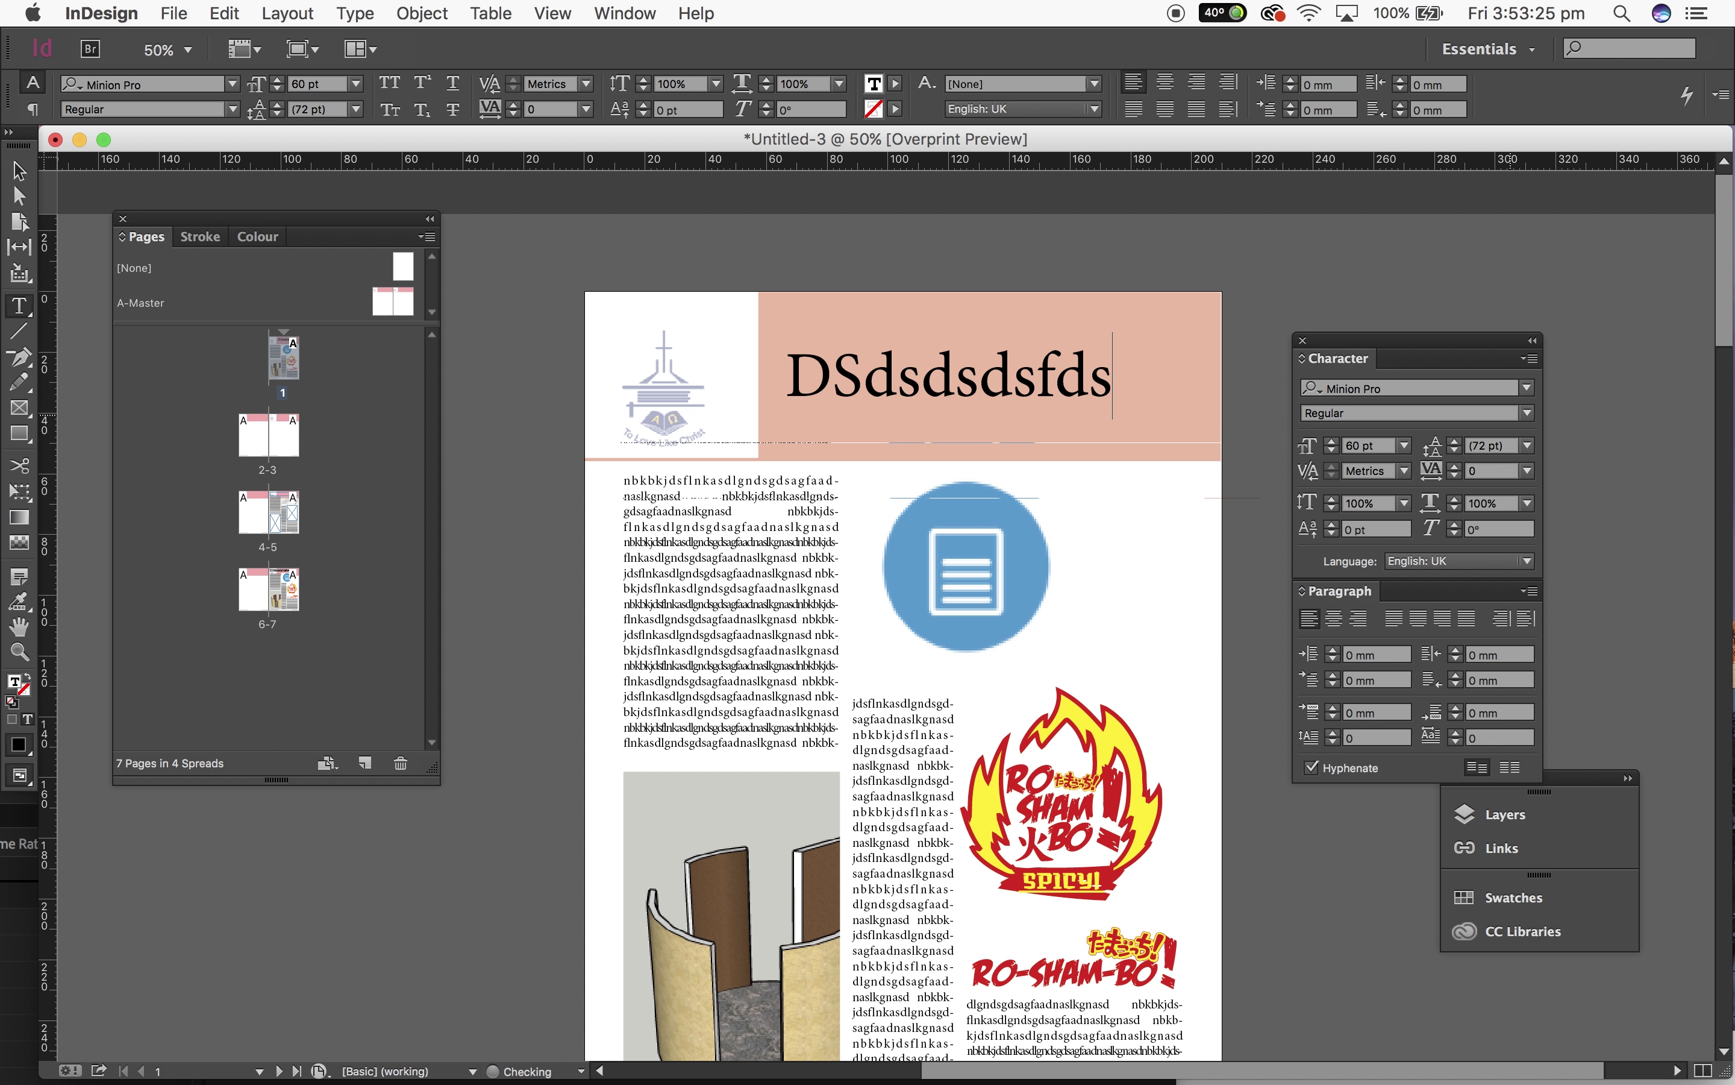
{"action": "key", "text": "Escape"}
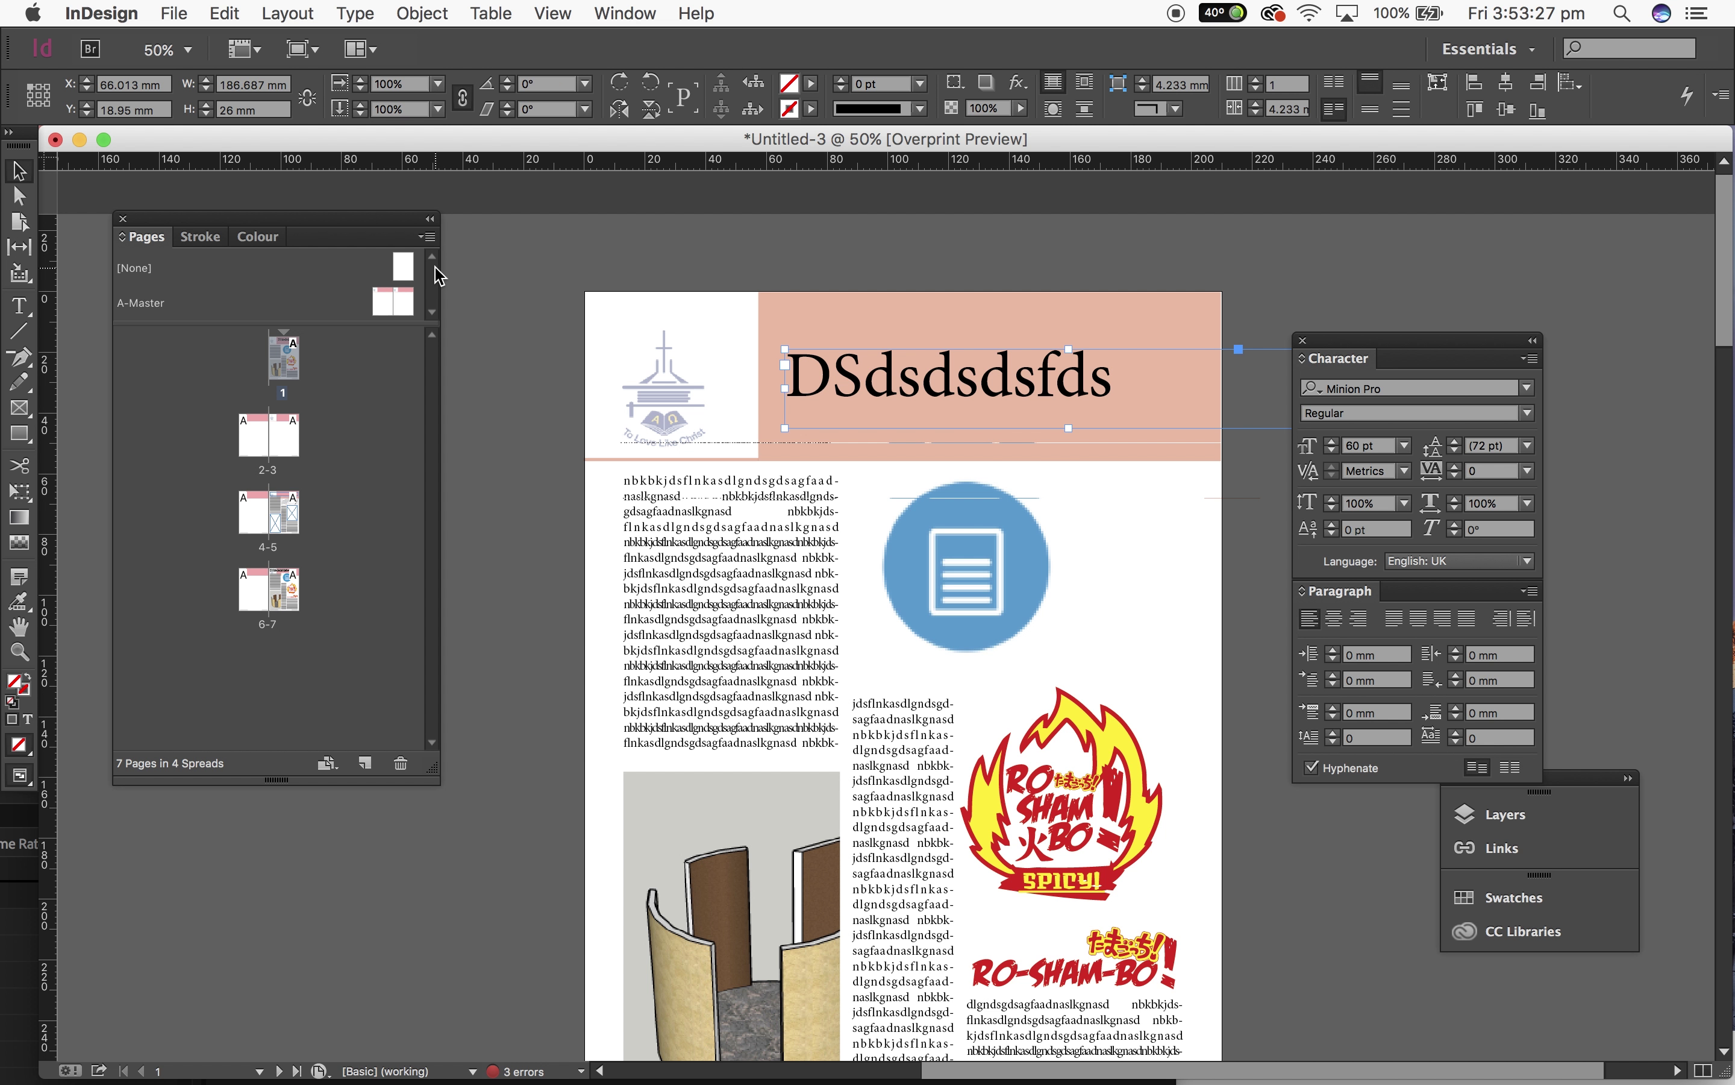
Step: Fit the title's text frame to its content and move the title slightly lower within the header band
{"action": "scroll", "coordinate": [1129, 423], "scroll_direction": "right", "scroll_amount": 5}
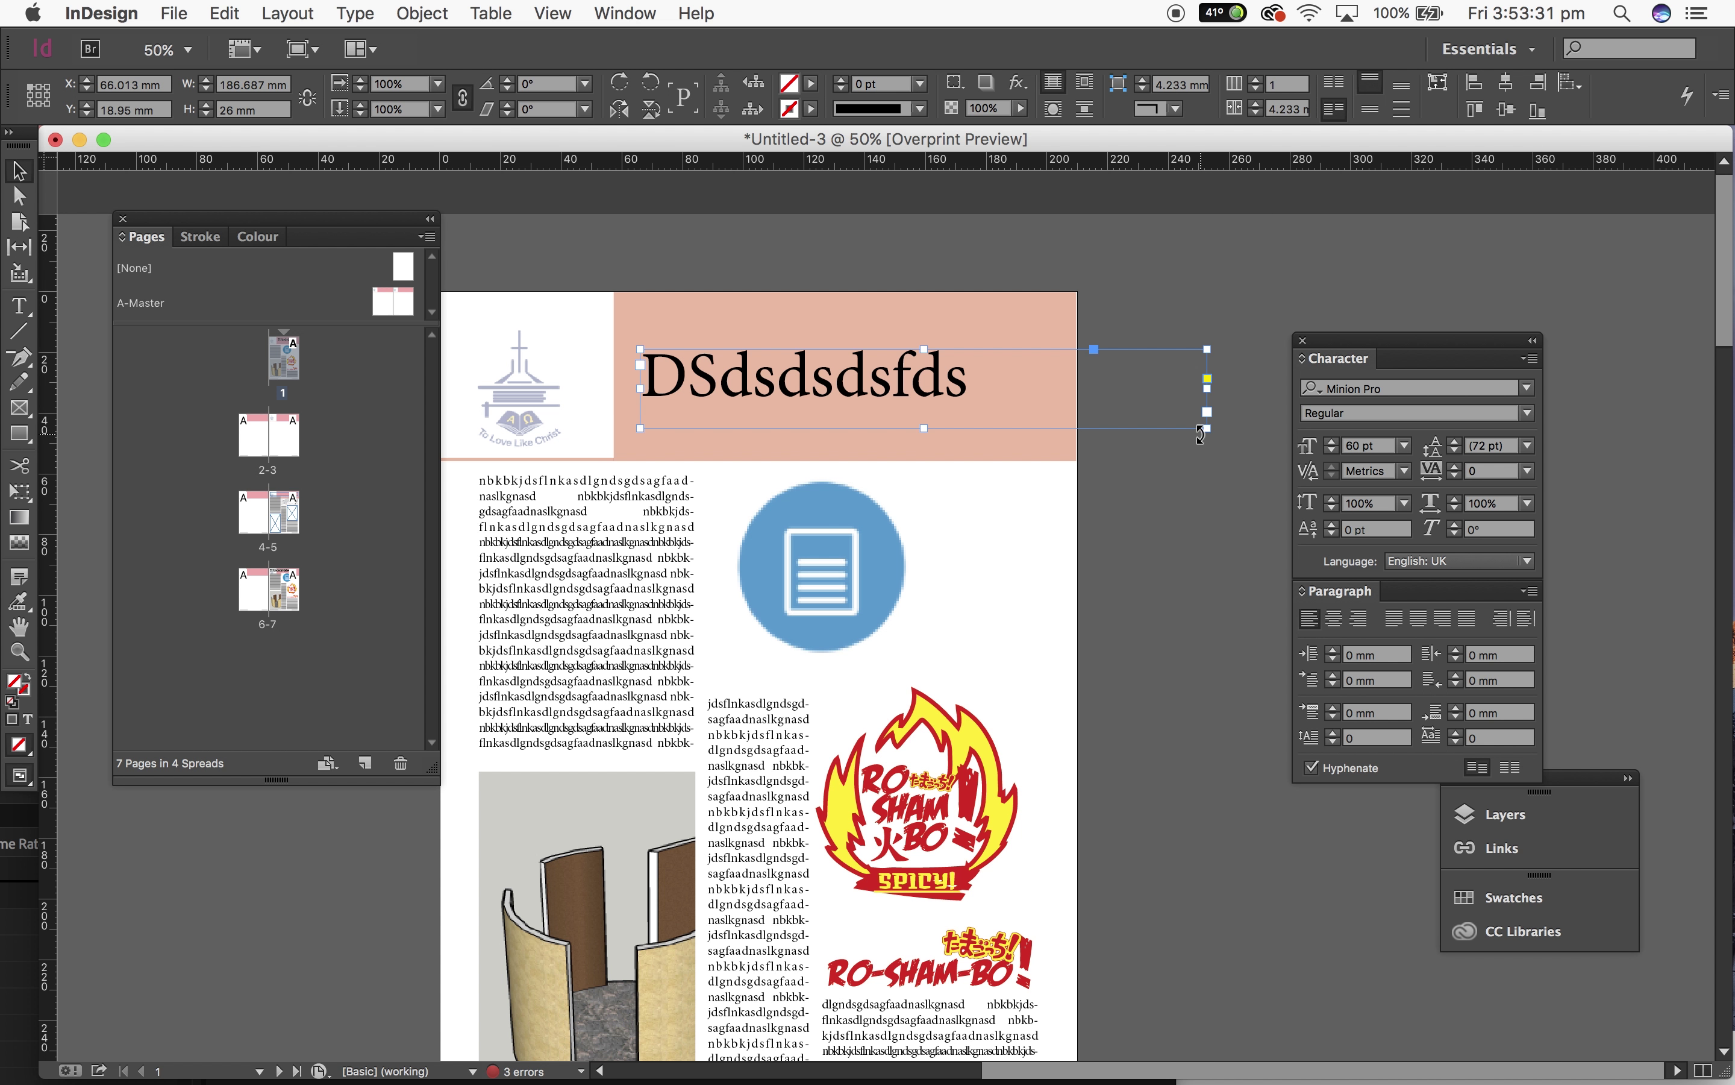
{"action": "double_click", "coordinate": [1207, 429]}
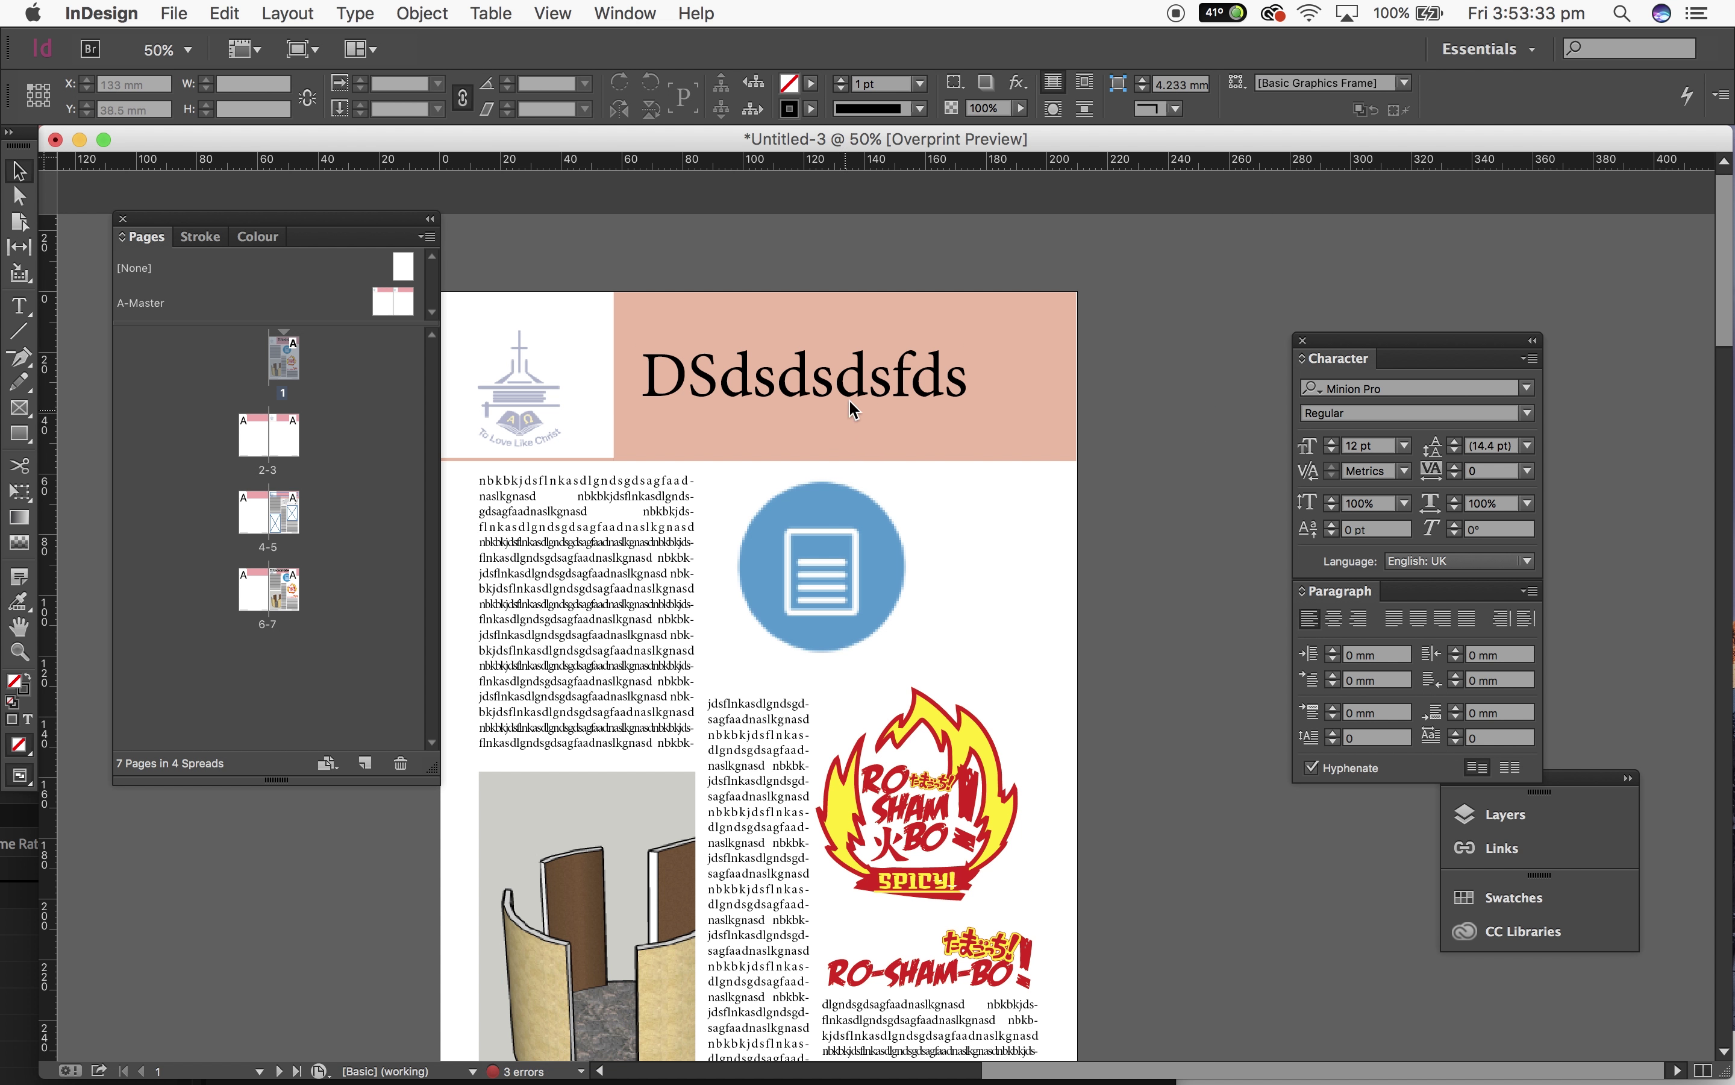
{"action": "left_click_drag", "start_coordinate": [849, 397], "coordinate": [861, 422]}
{"action": "left_click", "coordinate": [1075, 454]}
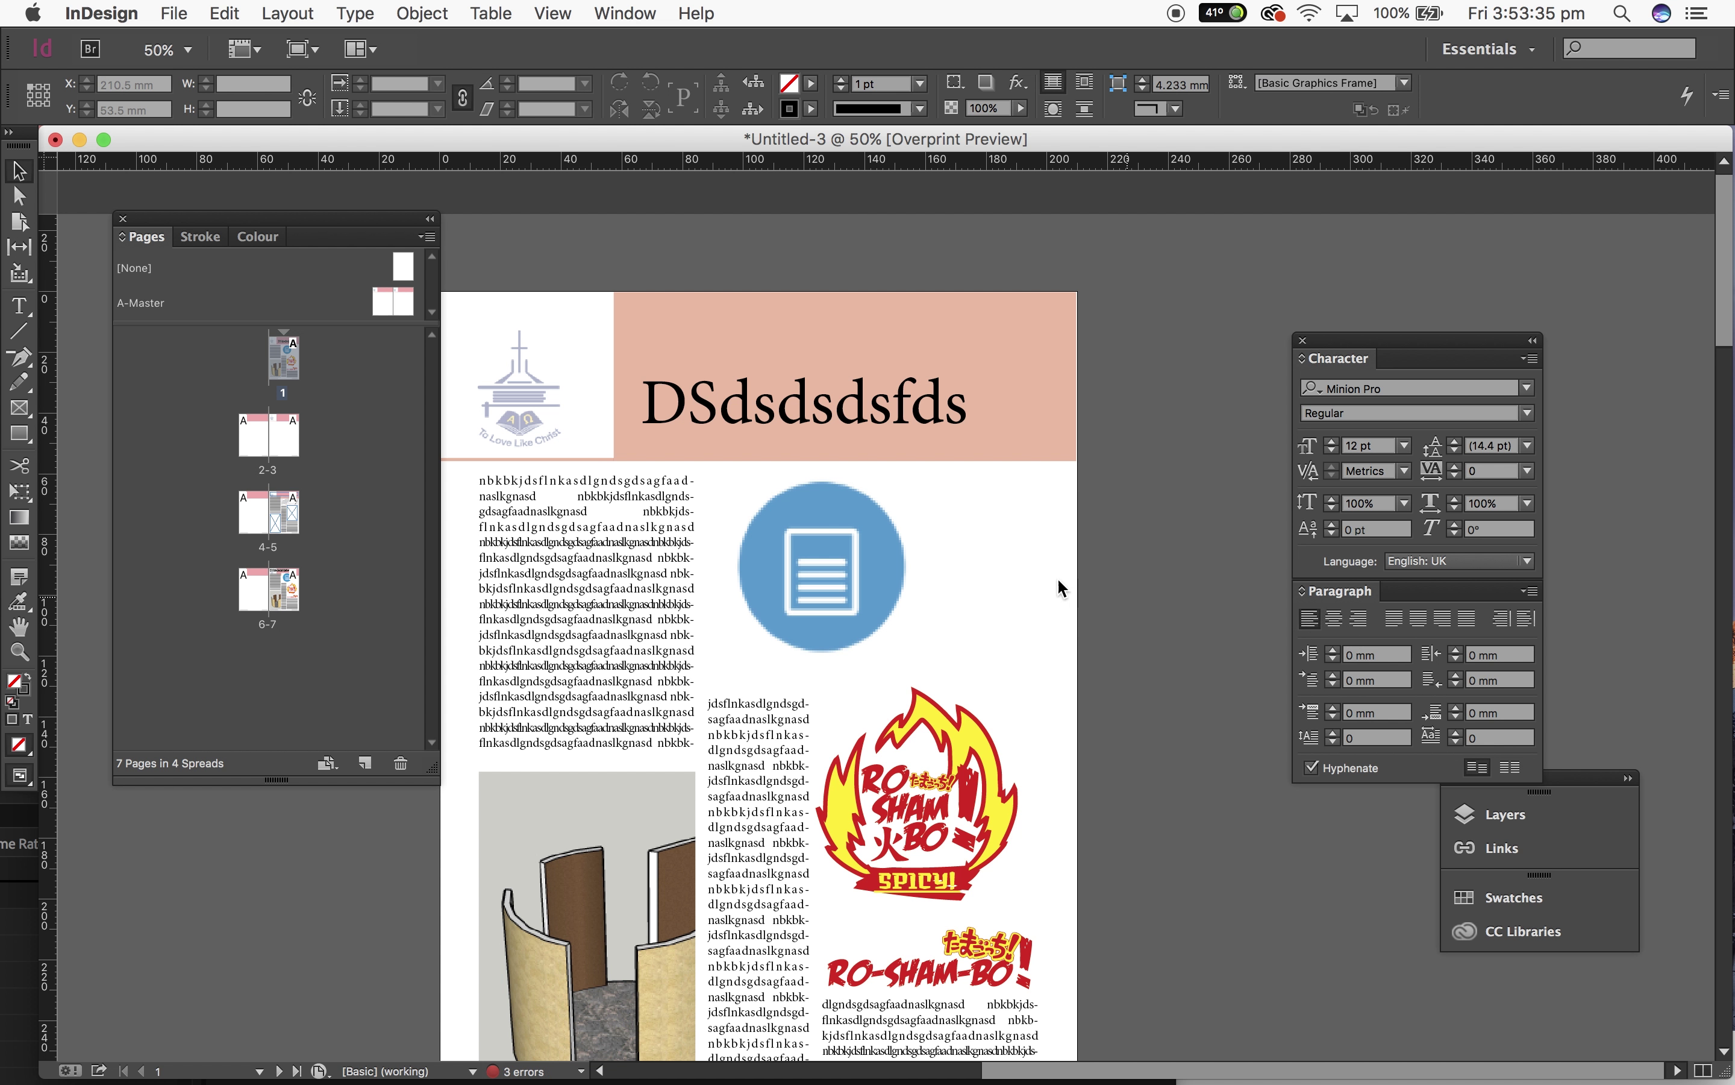
Step: Examine the adjusted page 1 layout and how the A-Master header and footer appear on spread 2-3
{"action": "scroll", "coordinate": [1046, 573], "scroll_direction": "down", "scroll_amount": 5}
{"action": "scroll", "coordinate": [1047, 574], "scroll_direction": "left", "scroll_amount": 3}
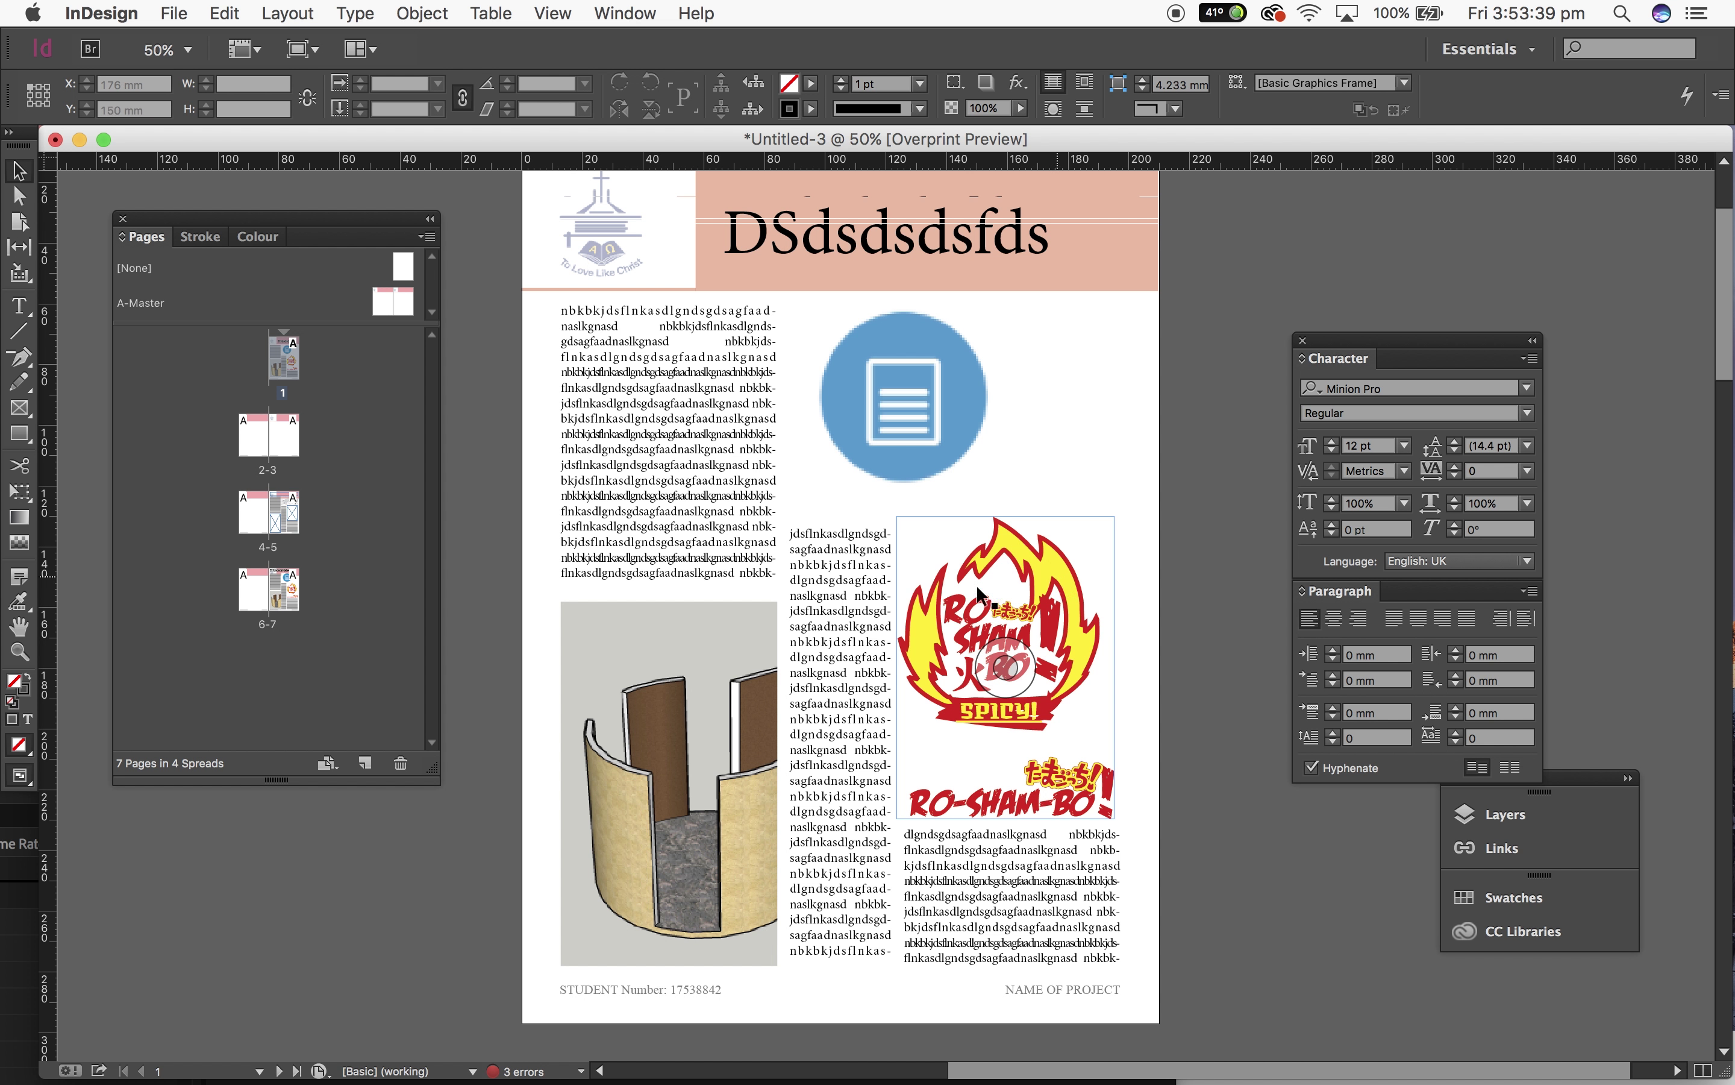
{"action": "scroll", "coordinate": [841, 573], "scroll_direction": "left", "scroll_amount": 2}
{"action": "scroll", "coordinate": [840, 573], "scroll_direction": "down", "scroll_amount": 3}
{"action": "scroll", "coordinate": [843, 566], "scroll_direction": "up", "scroll_amount": 3}
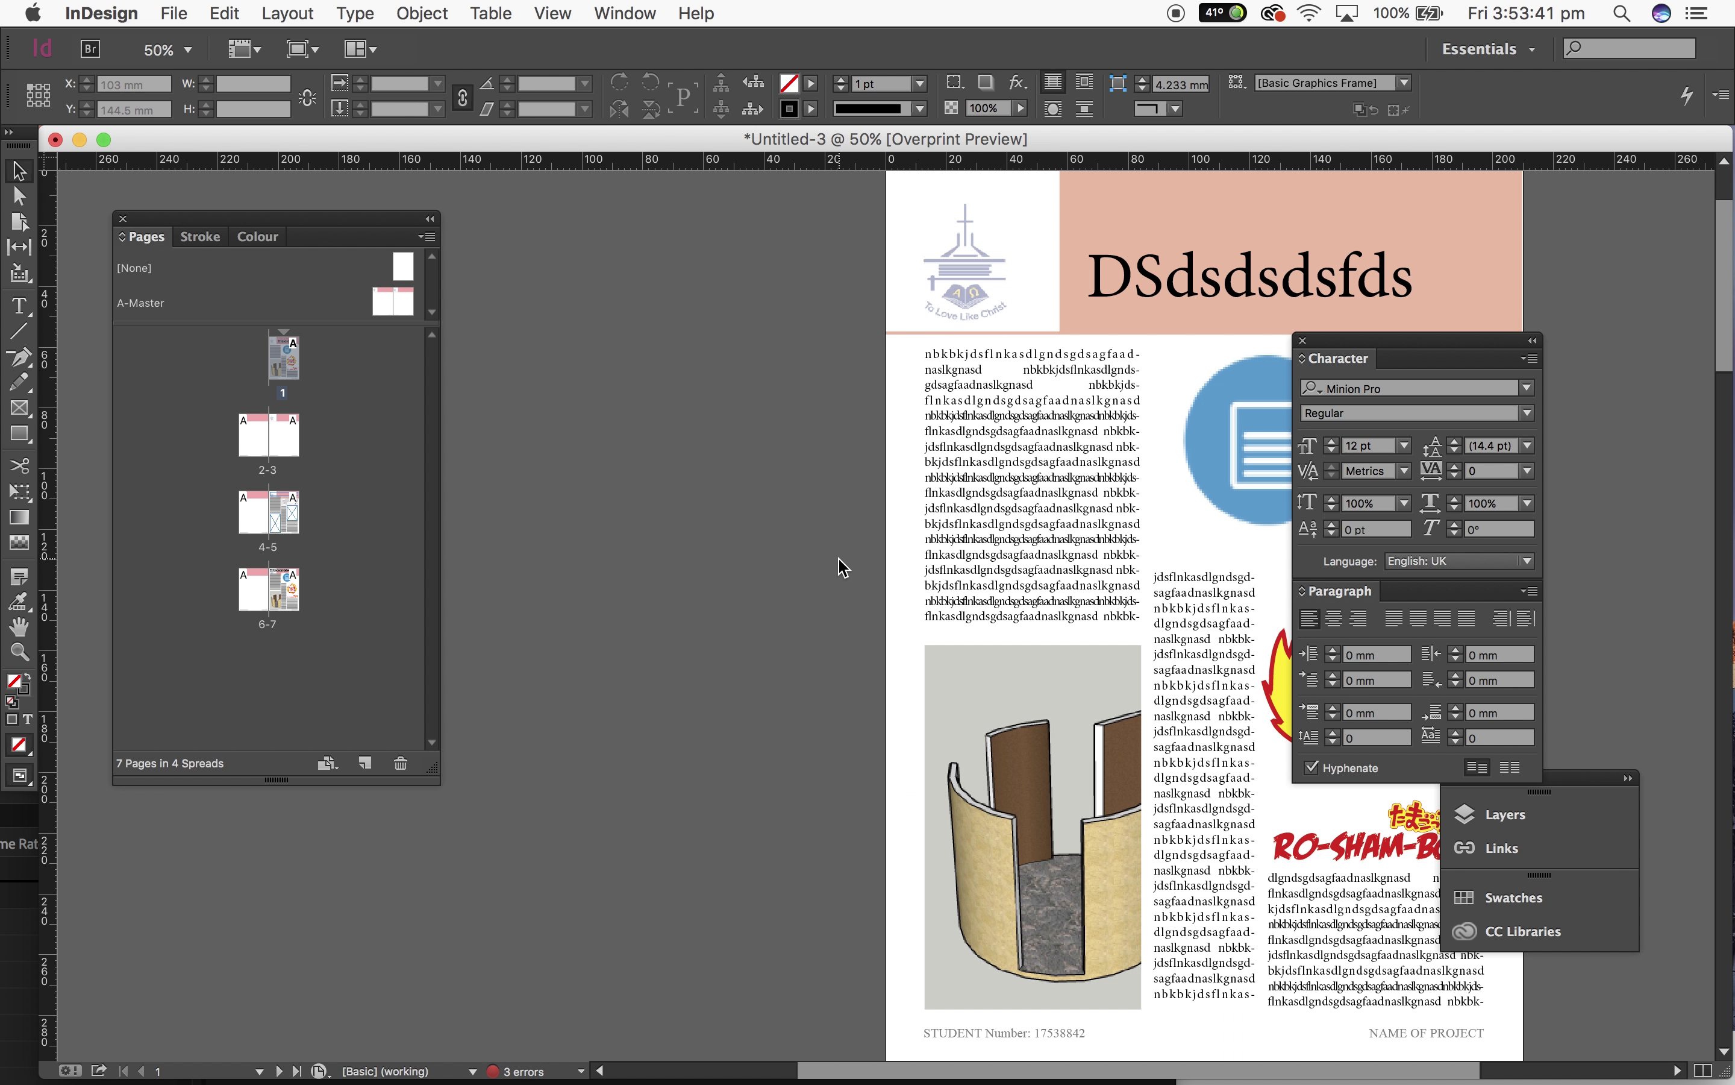
{"action": "key", "text": "super+minus"}
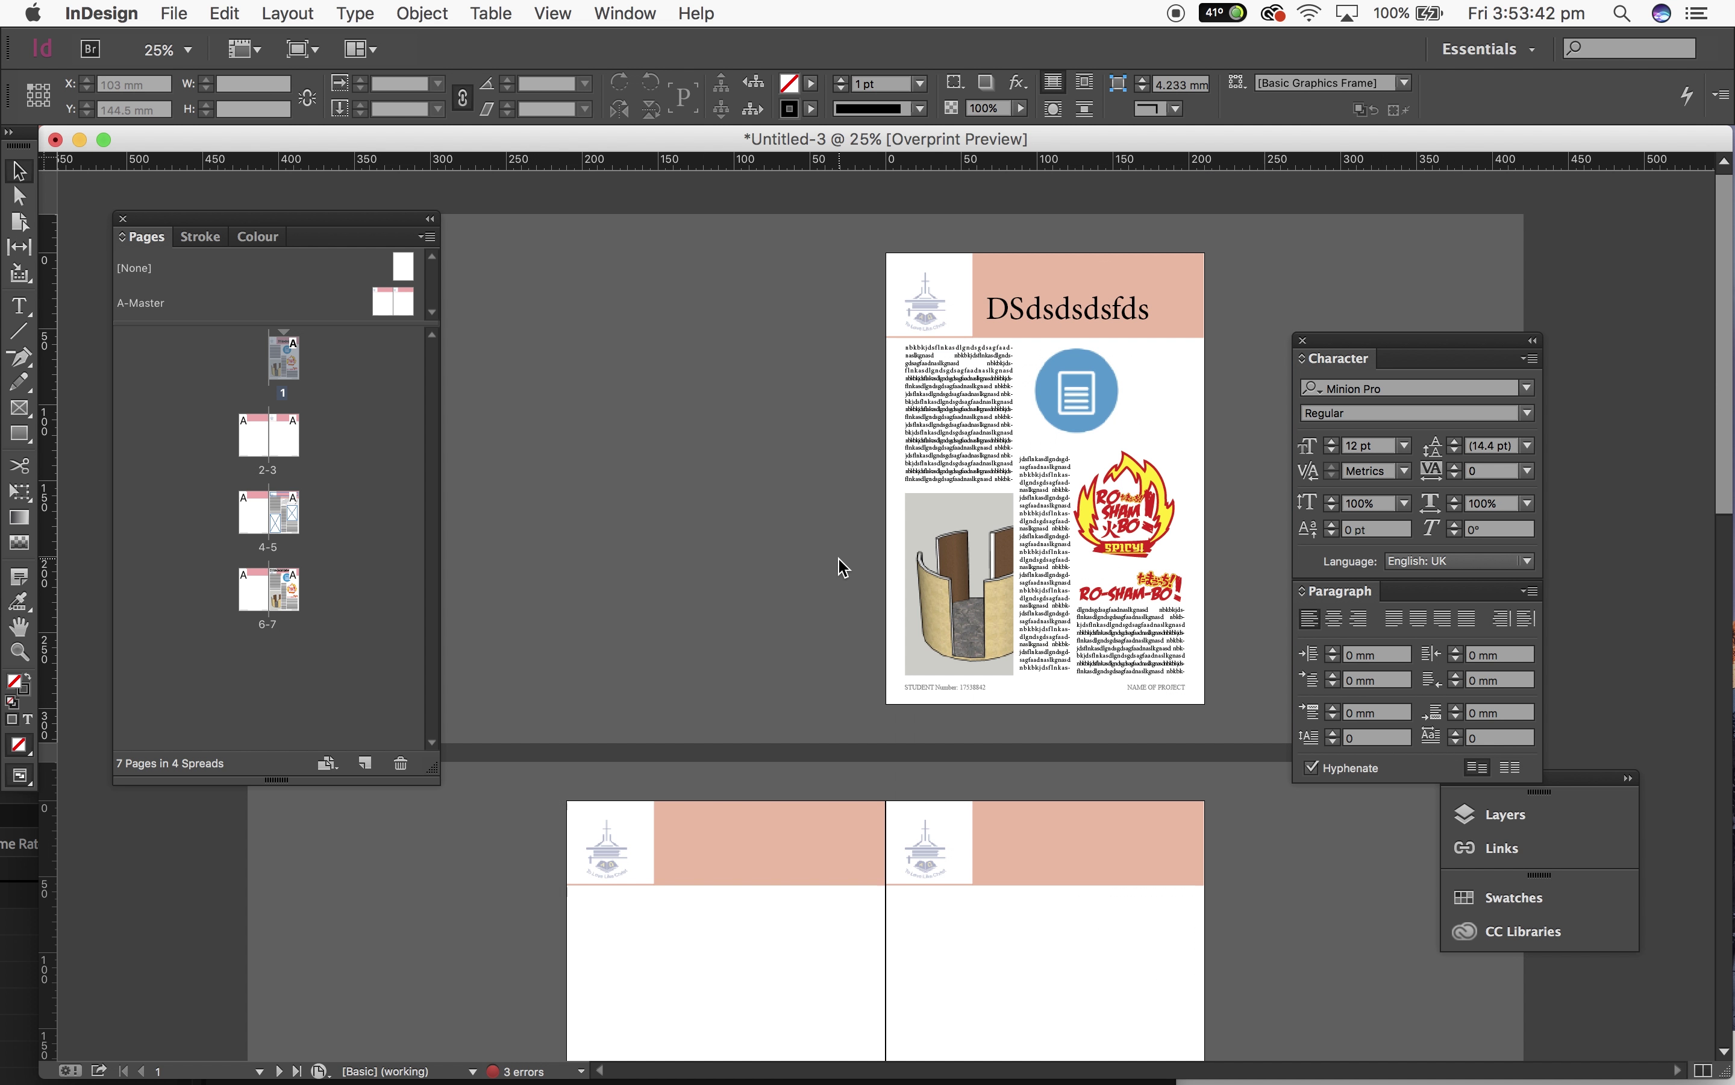
{"action": "left_click", "coordinate": [387, 313]}
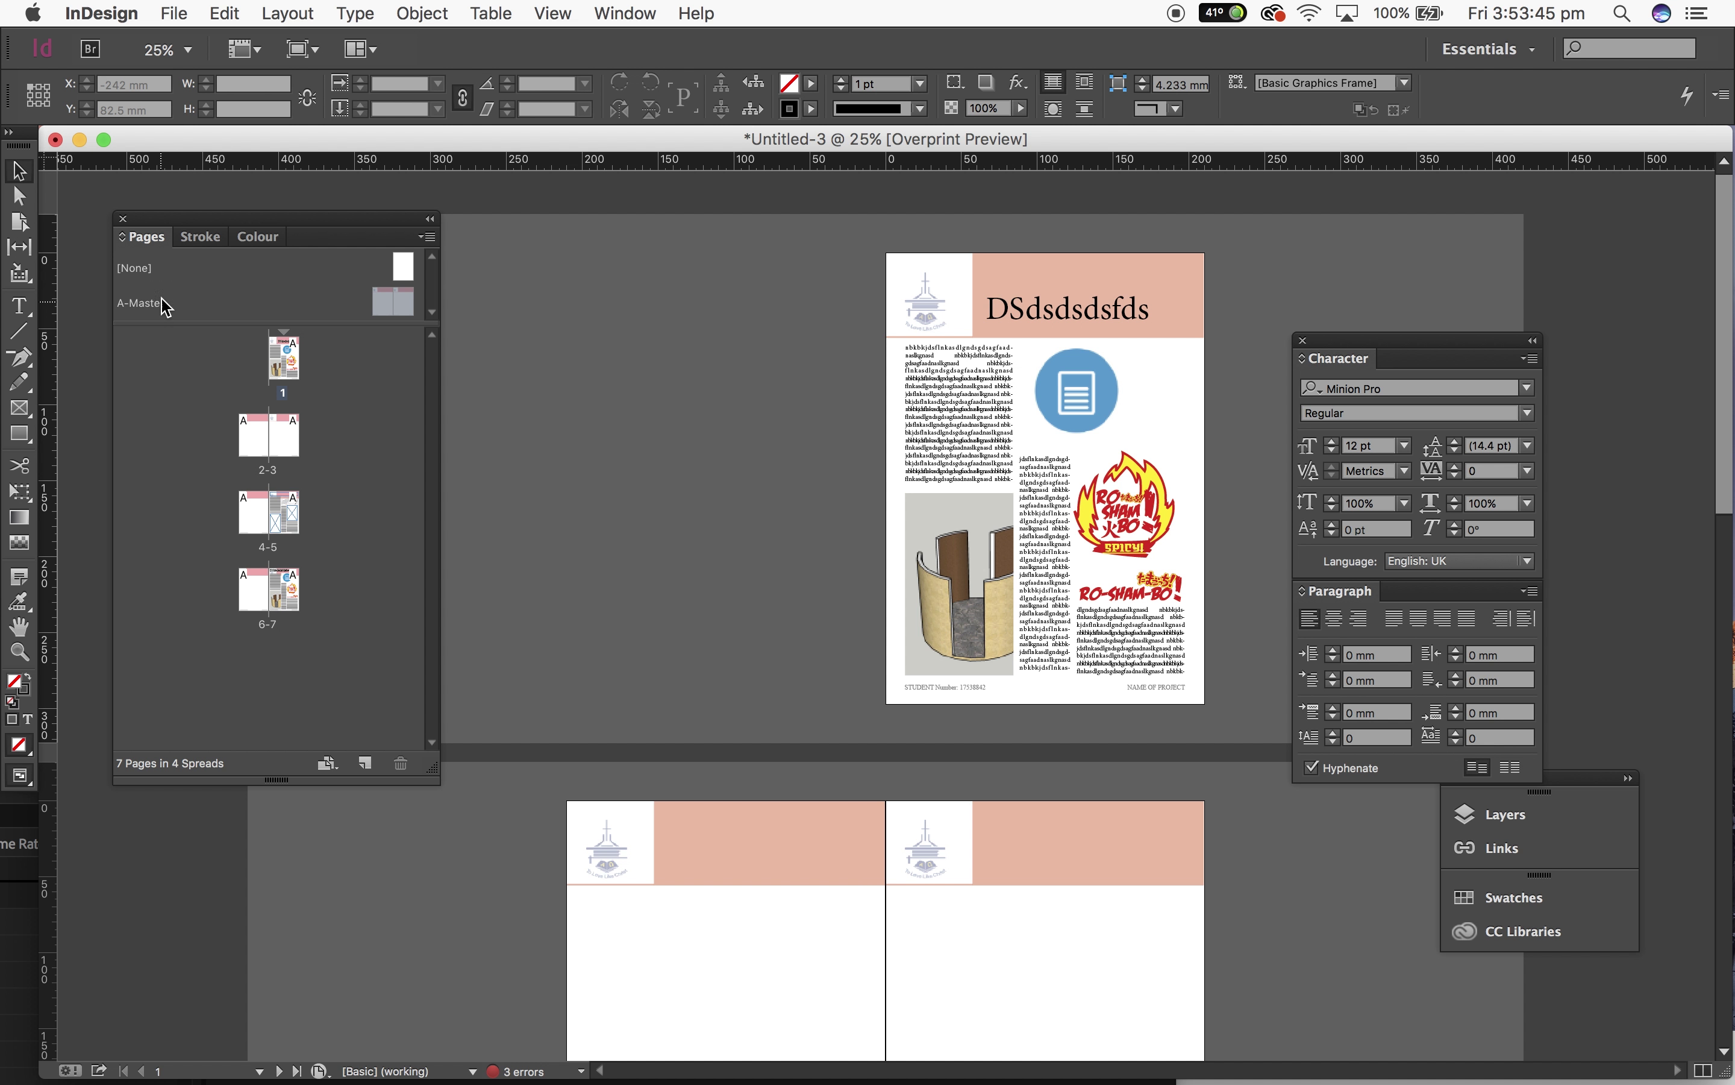
{"action": "scroll", "coordinate": [839, 821], "scroll_direction": "down", "scroll_amount": 2}
{"action": "scroll", "coordinate": [752, 743], "scroll_direction": "down", "scroll_amount": 3}
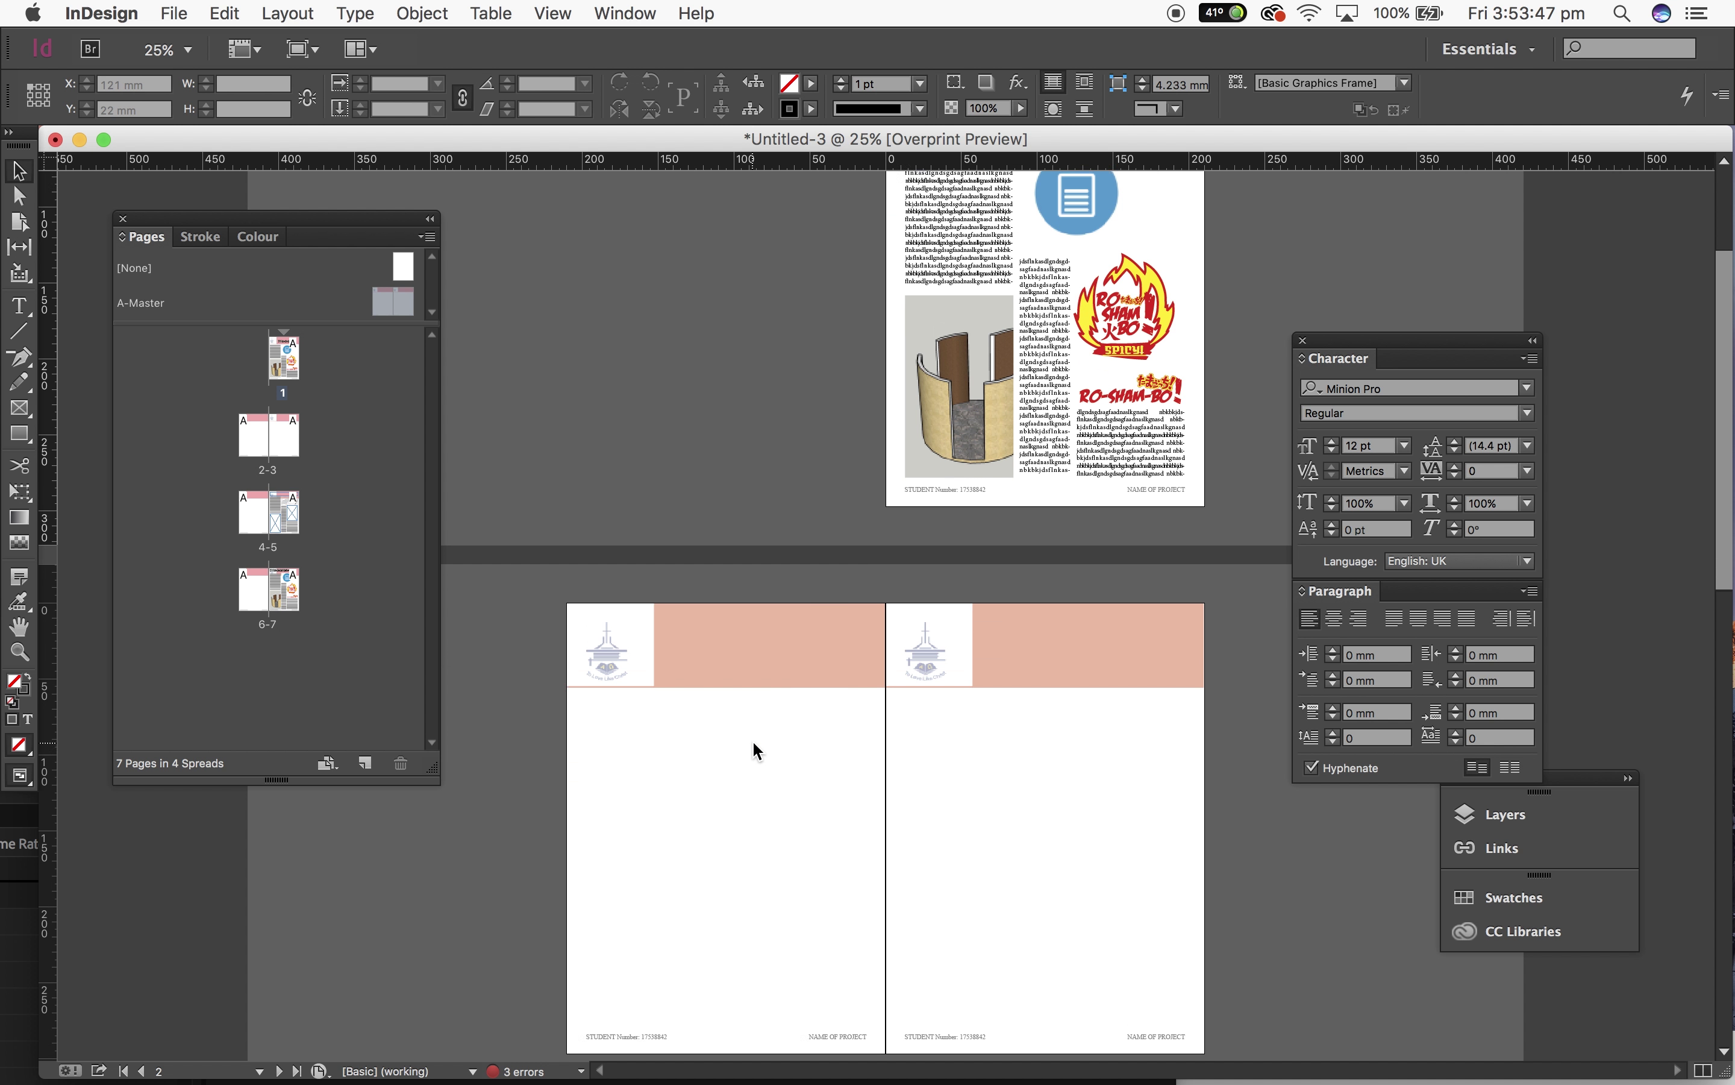
Step: Add a new blank two-page master spread alongside A-Master
{"action": "right_click", "coordinate": [165, 316]}
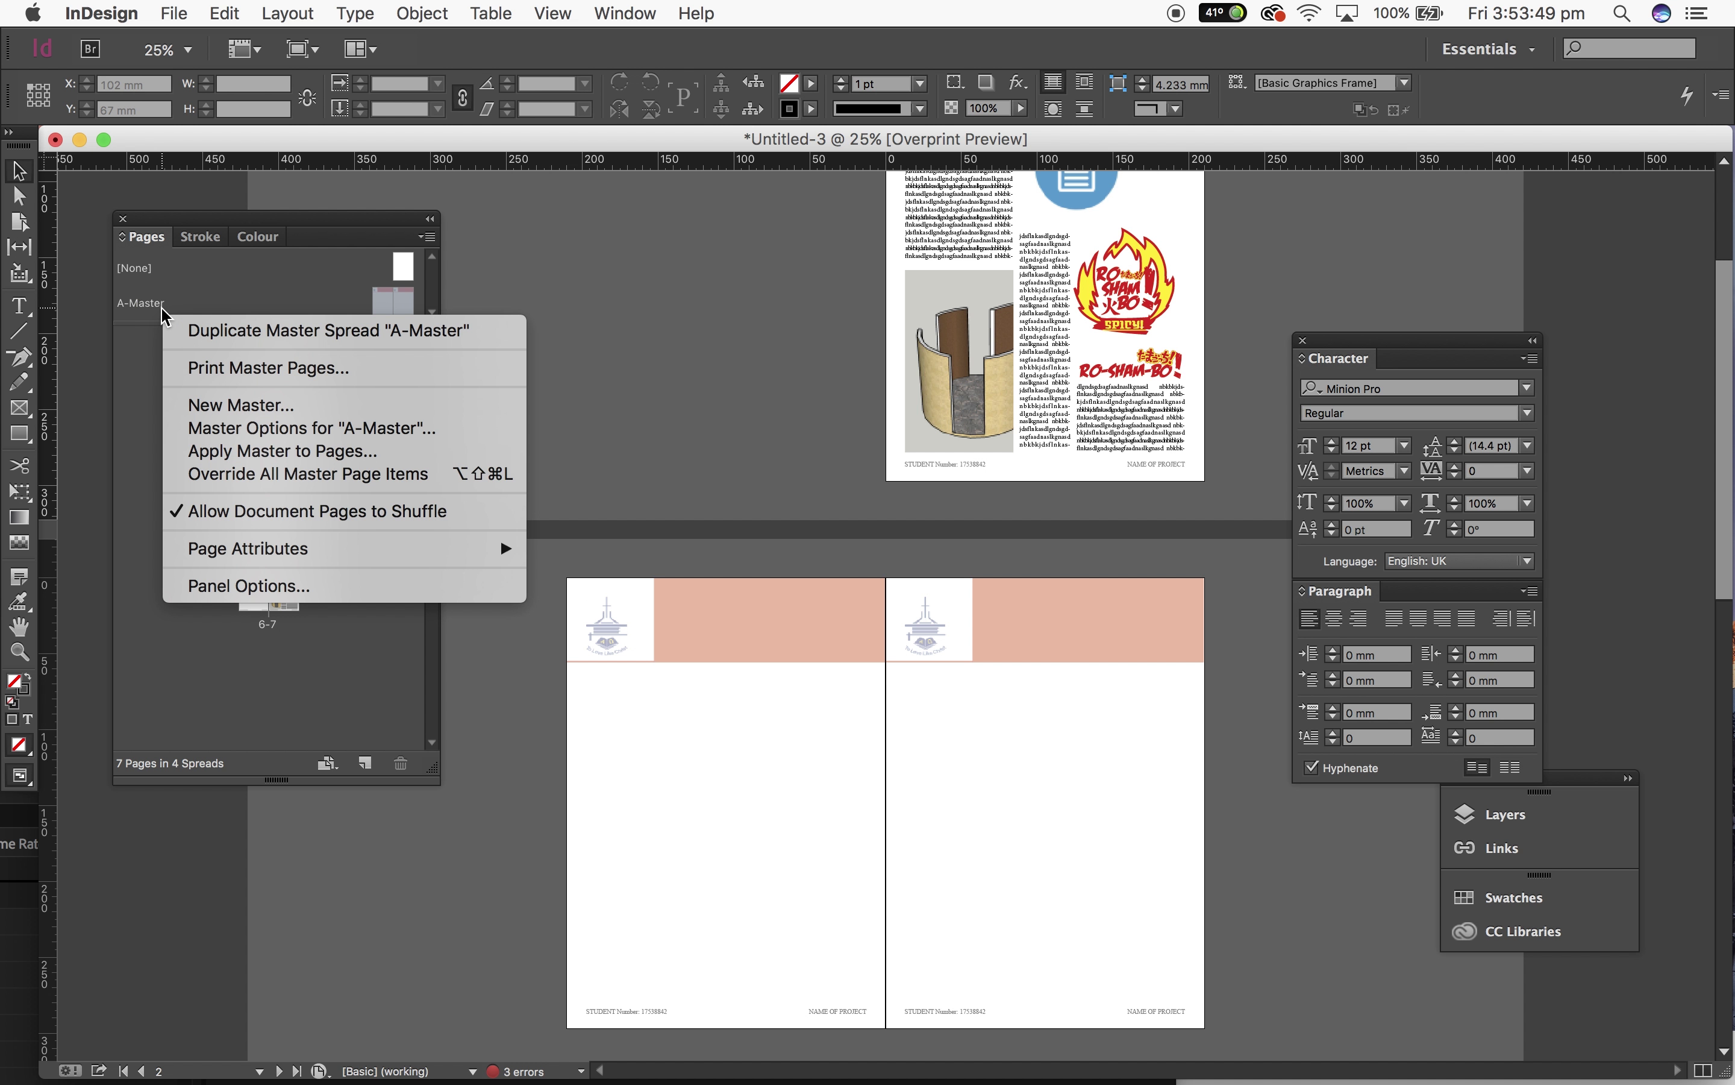
{"action": "left_click", "coordinate": [244, 403]}
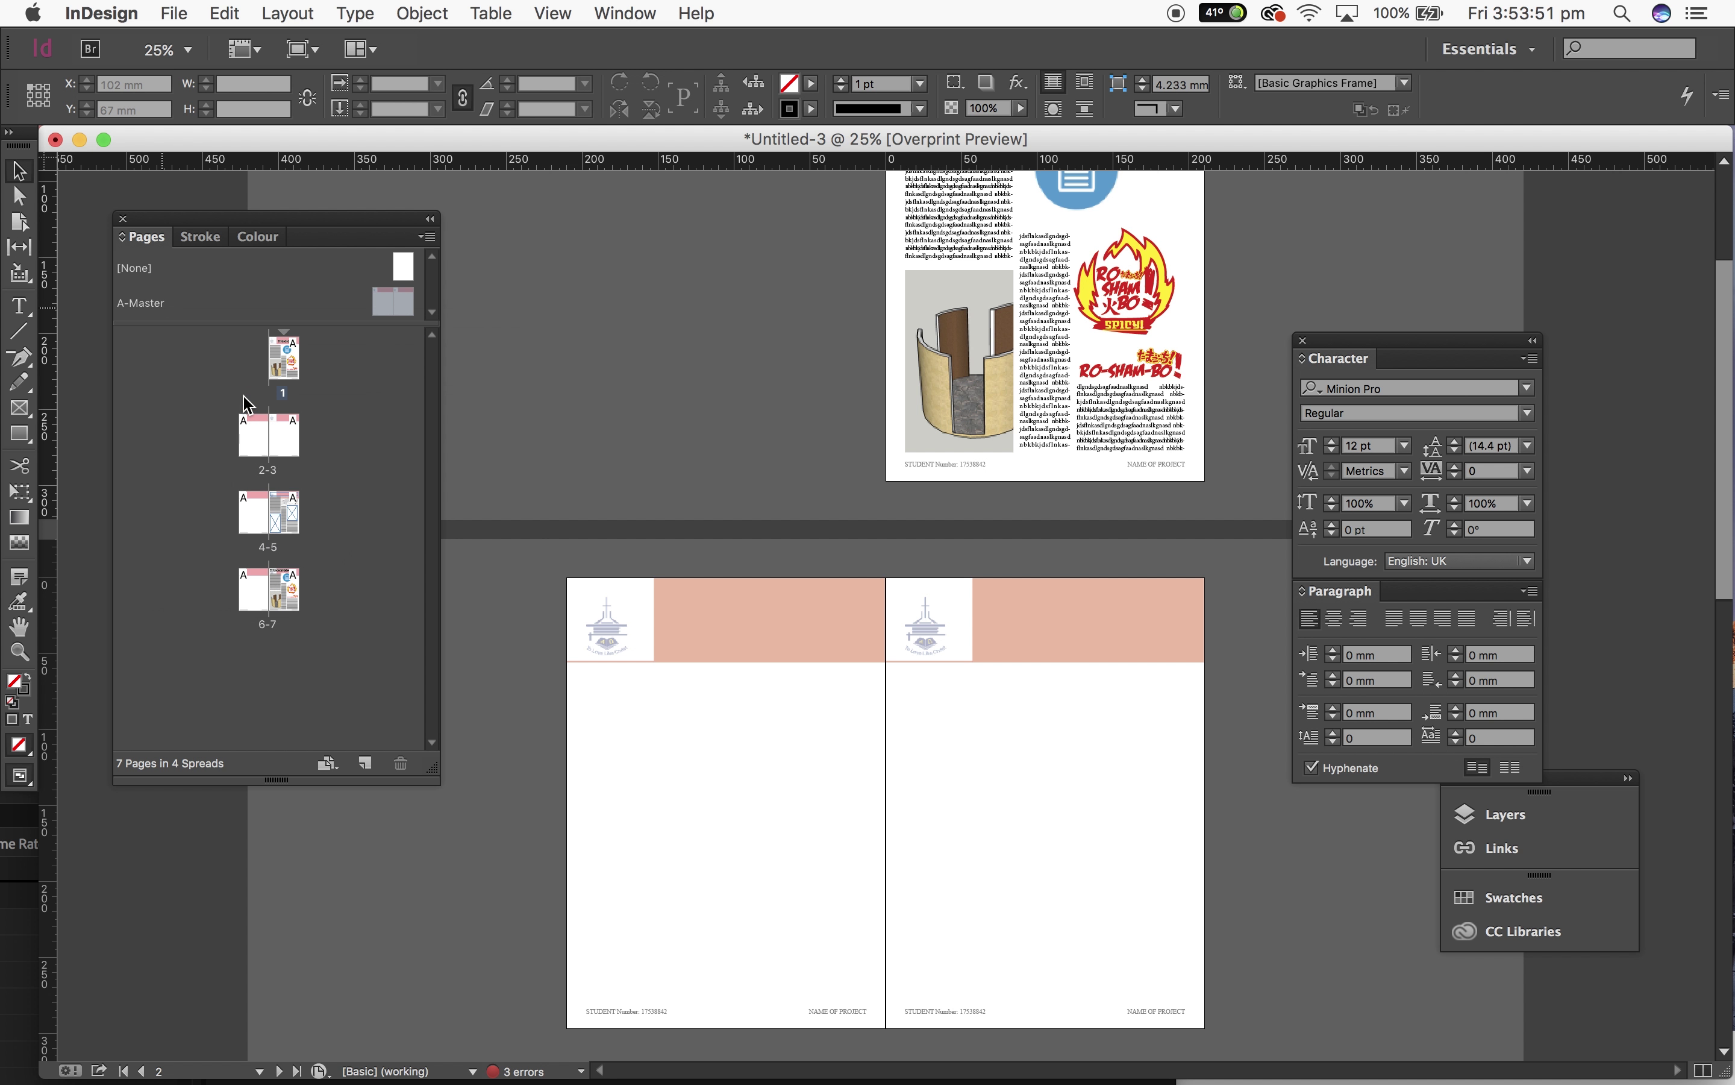
{"action": "left_click", "coordinate": [1054, 460]}
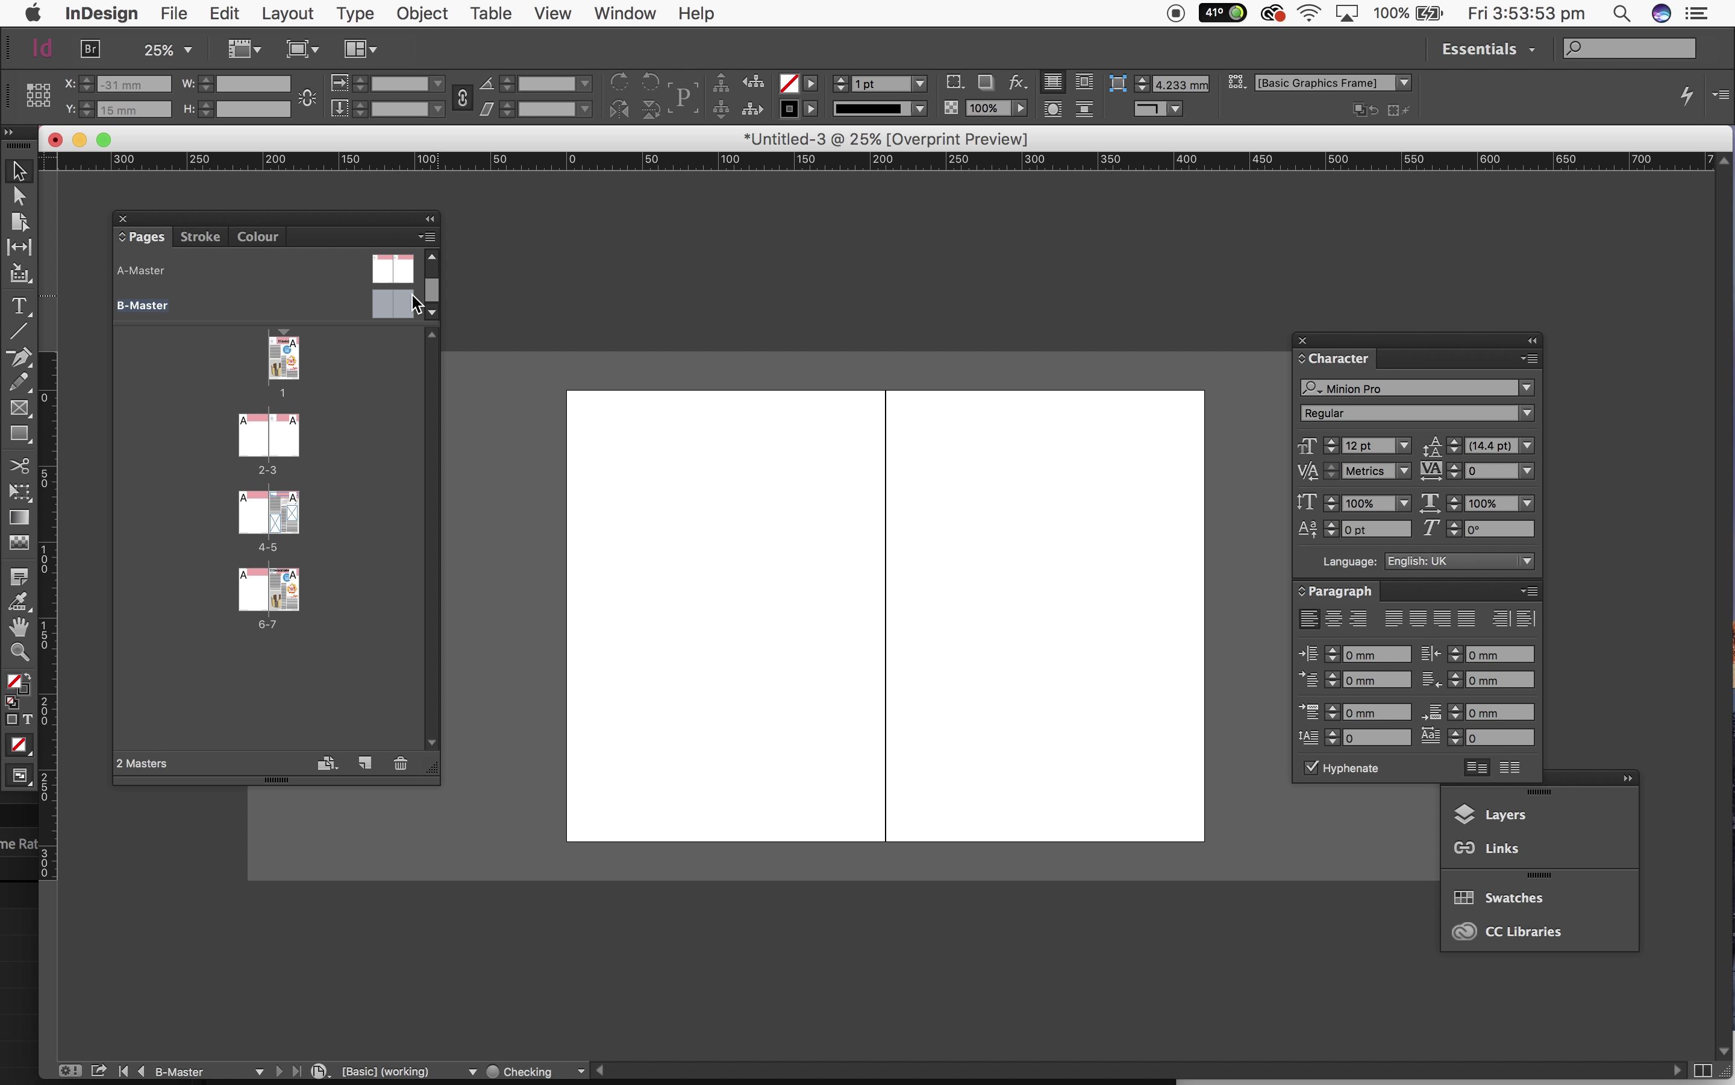
Step: Copy all of A-Master's items onto the B-Master spread and align them with the top edges of its pages
{"action": "double_click", "coordinate": [389, 280]}
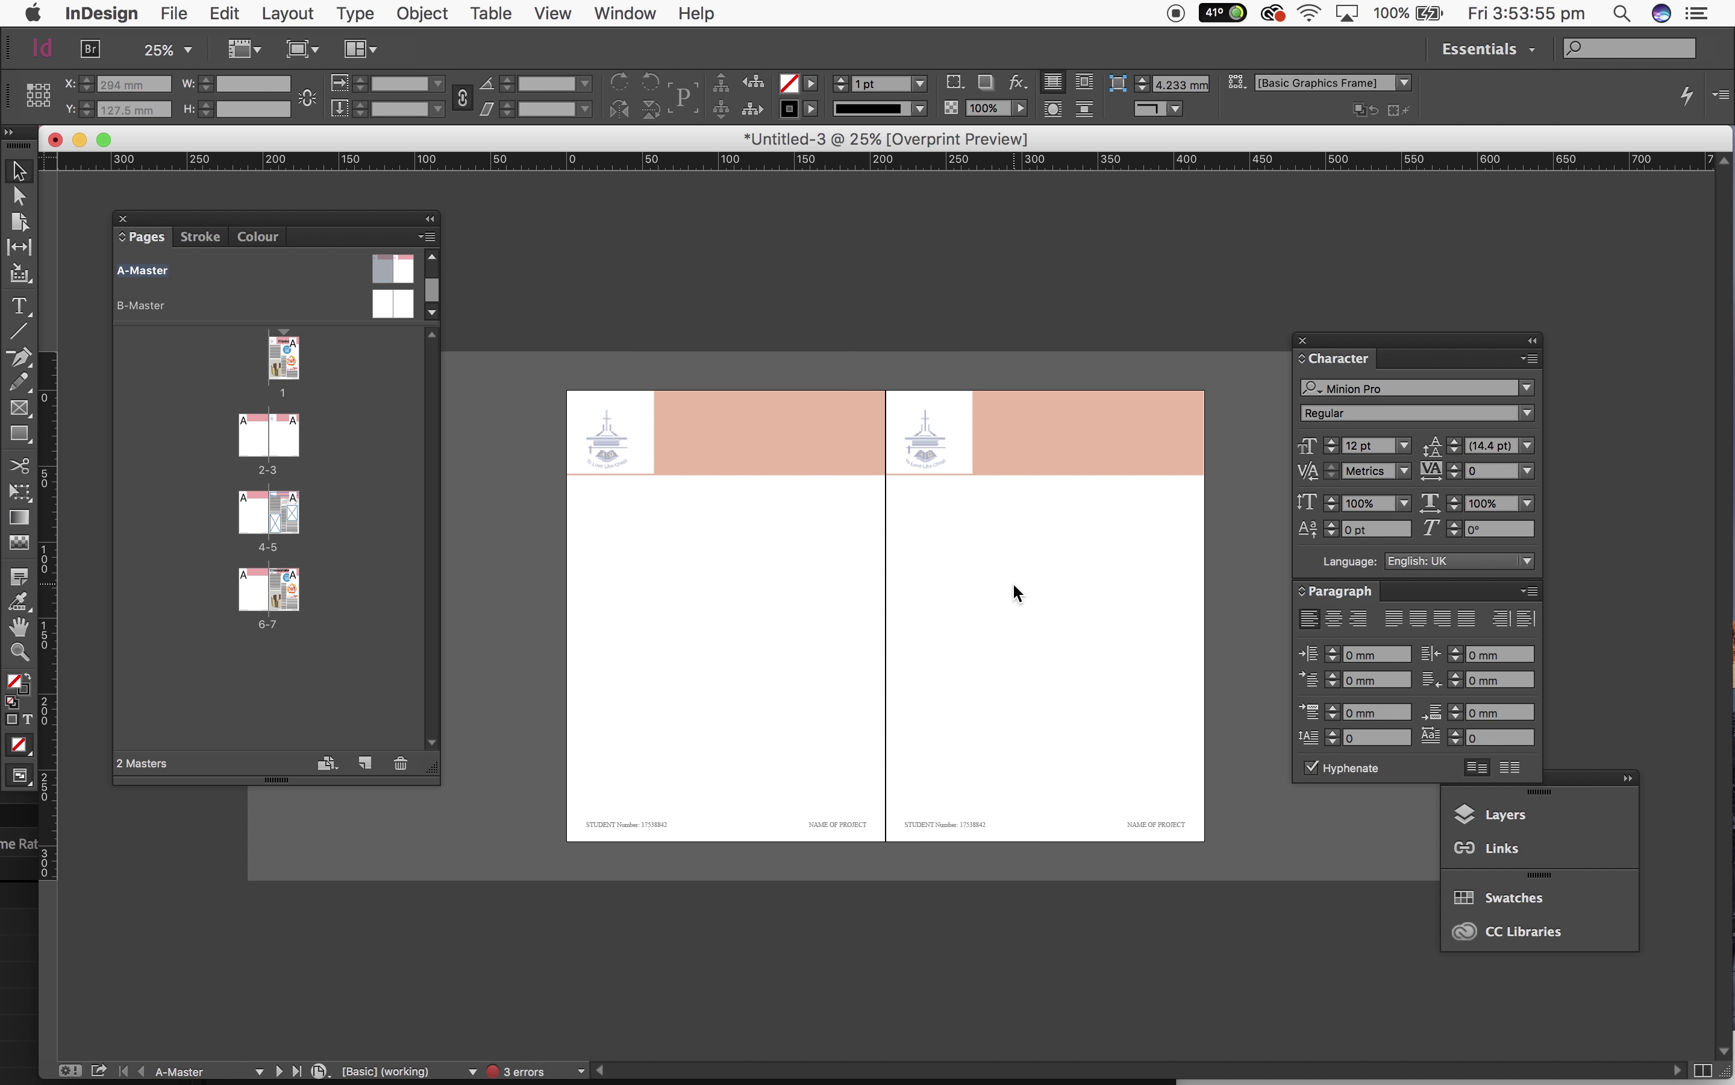
{"action": "key", "text": "super+a"}
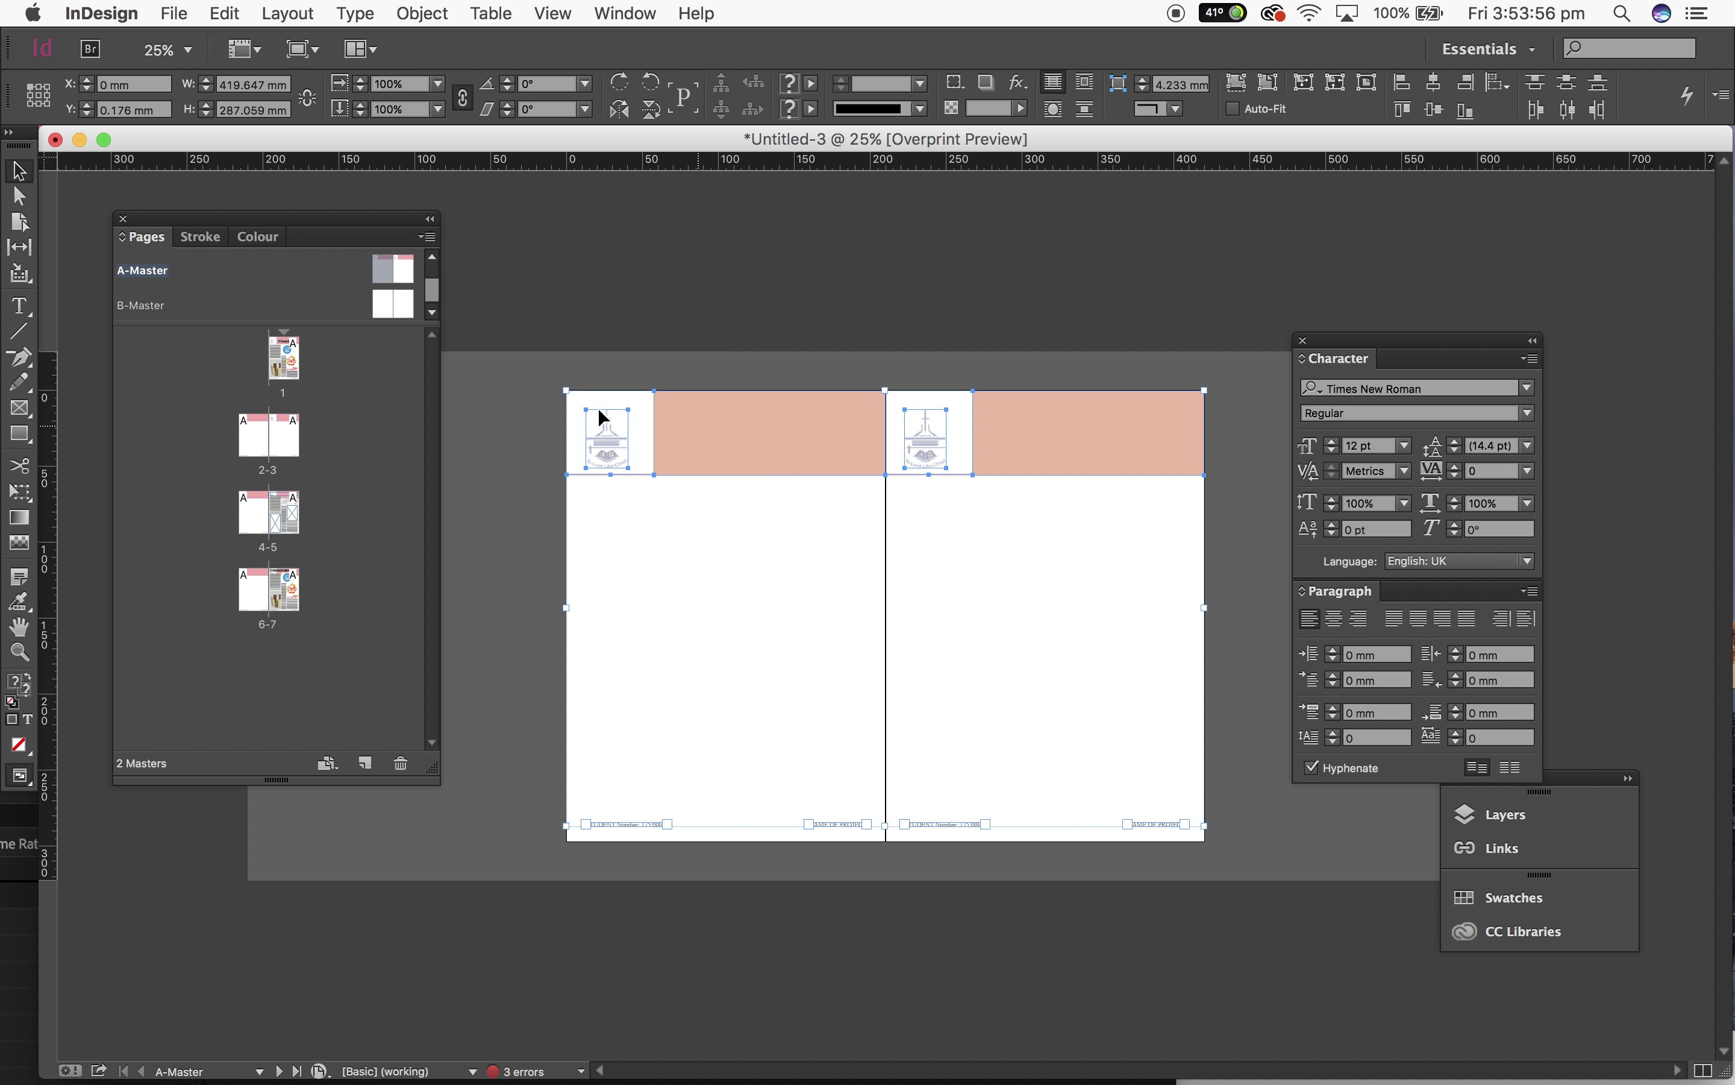
{"action": "double_click", "coordinate": [388, 305]}
{"action": "key", "text": "super+alt+shift+v"}
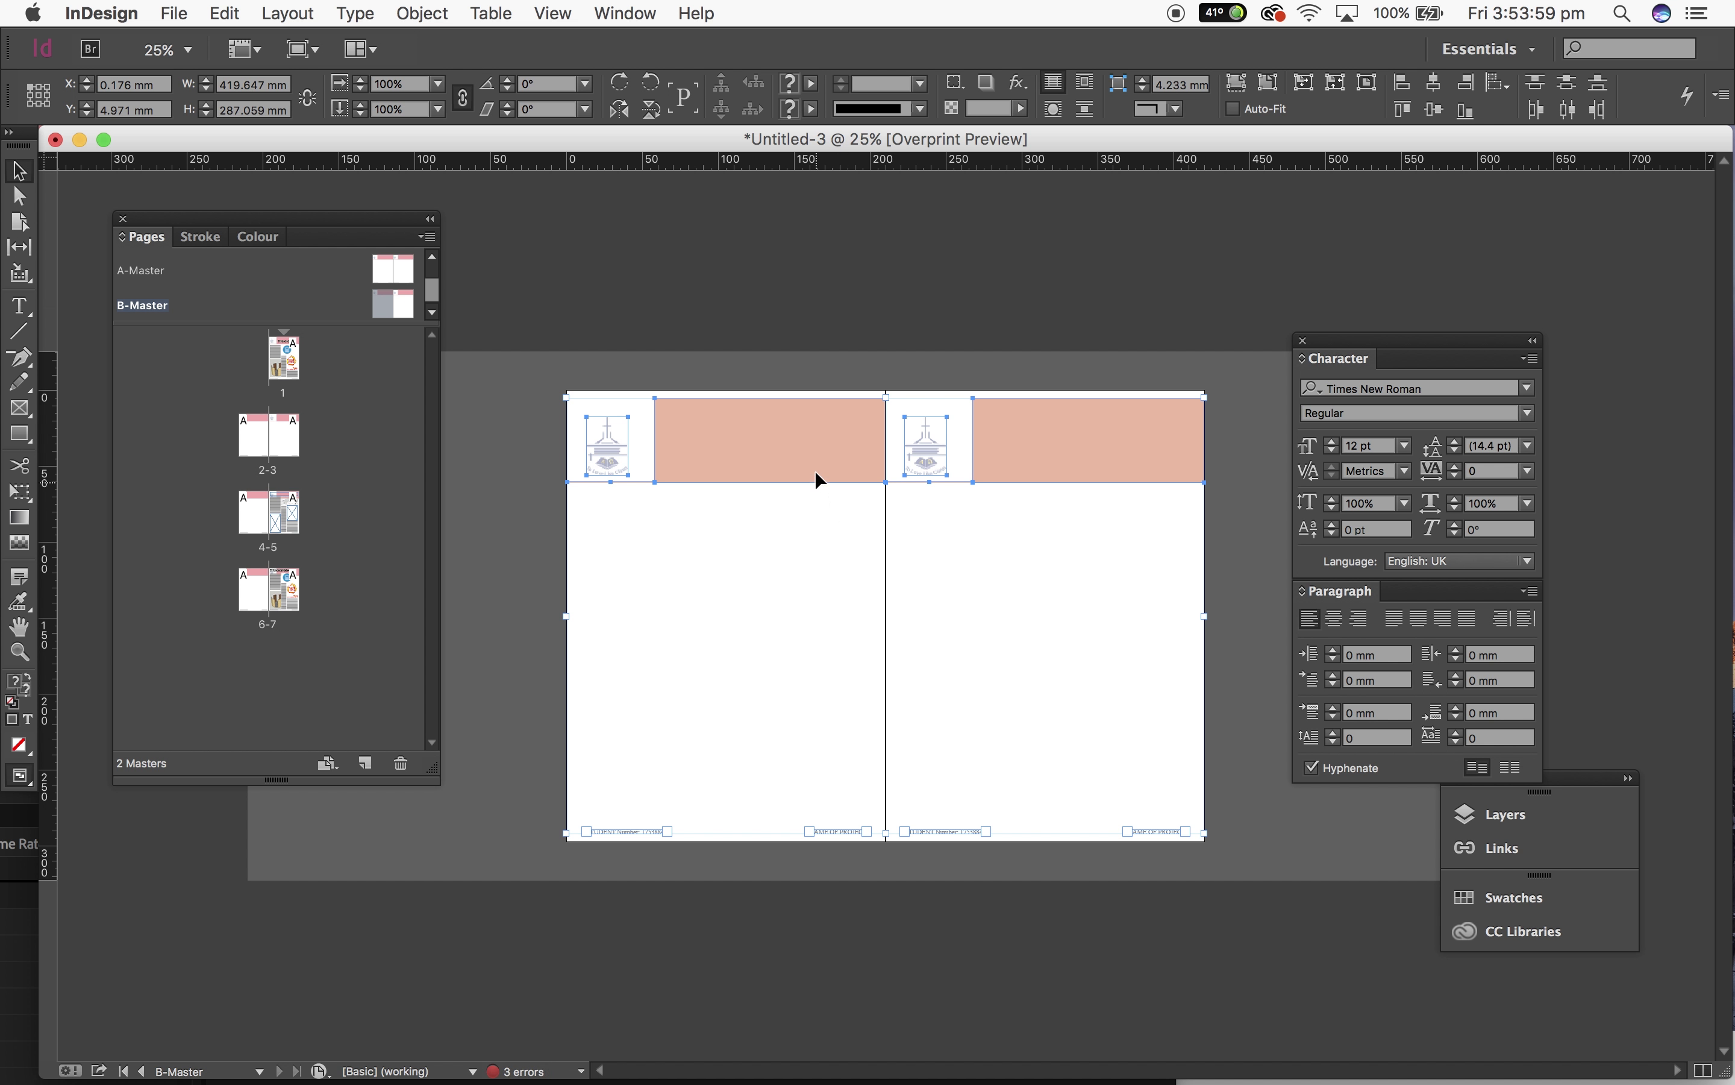
{"action": "left_click_drag", "start_coordinate": [818, 479], "coordinate": [822, 446]}
{"action": "left_click", "coordinate": [825, 591]}
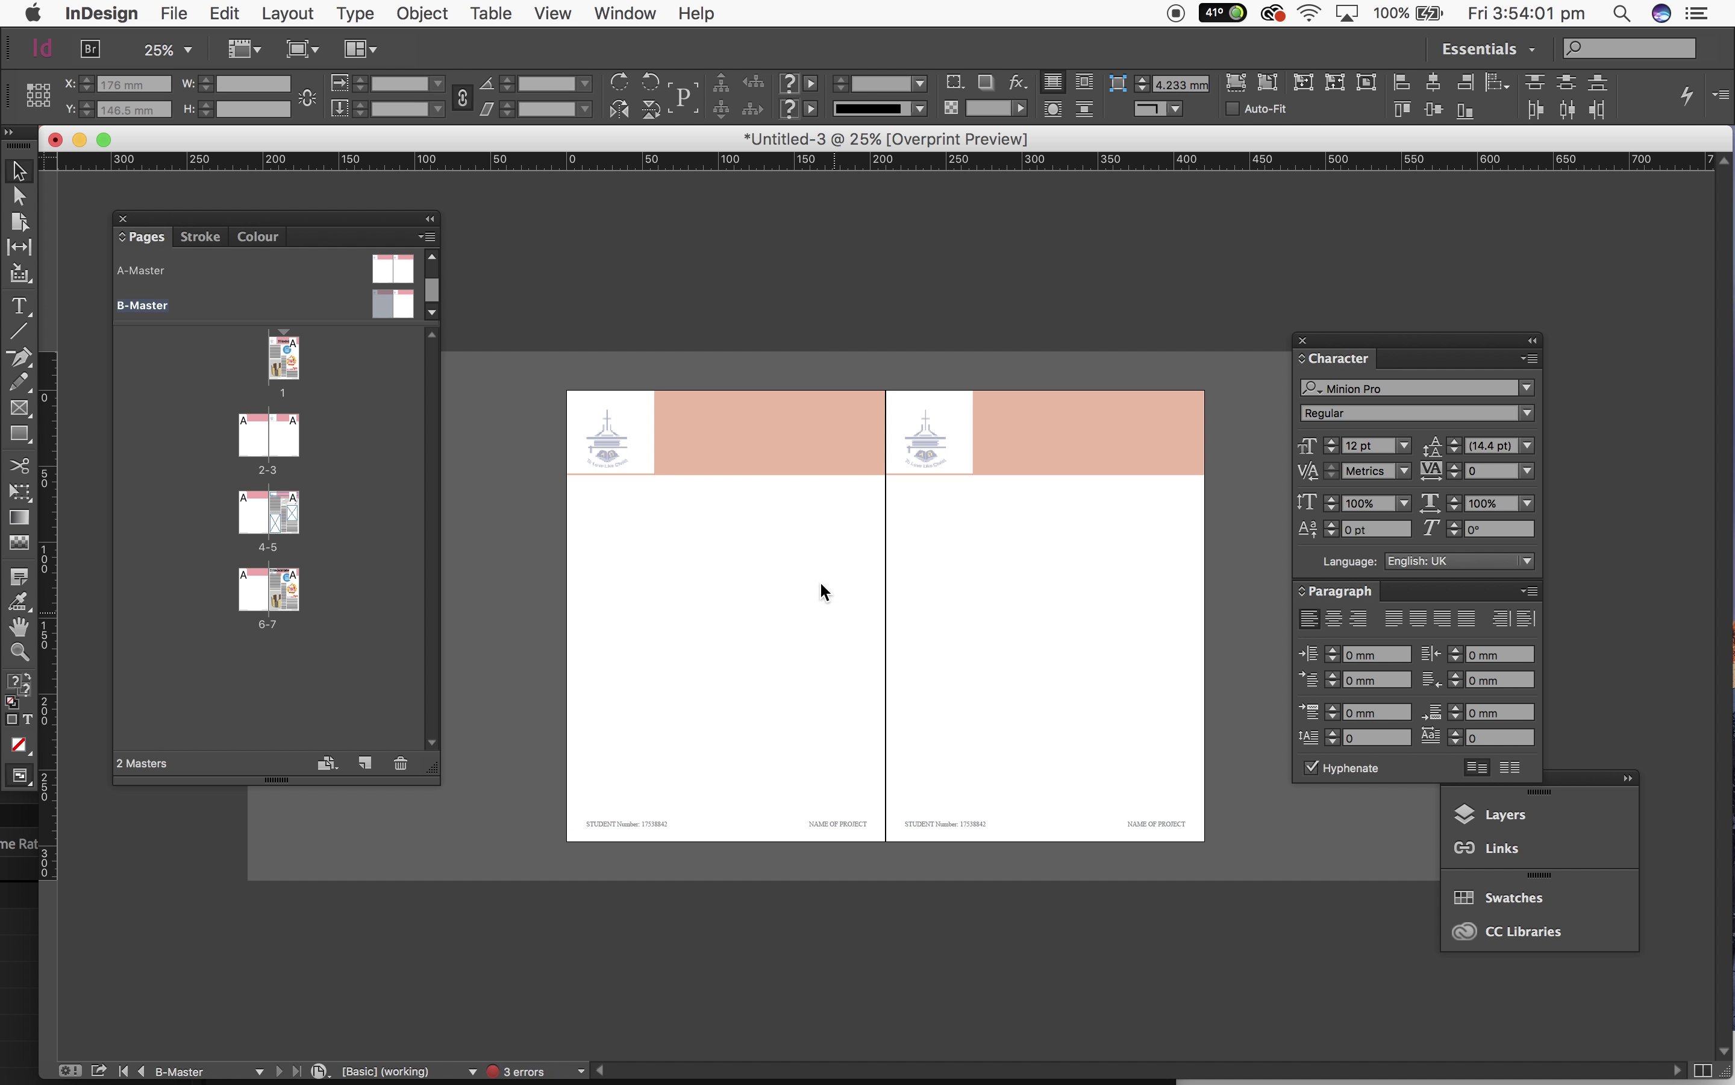
Step: Fill the header band on B-Master's left page with light yellow-green, RGB 213, 251, 112
{"action": "left_click", "coordinate": [771, 394]}
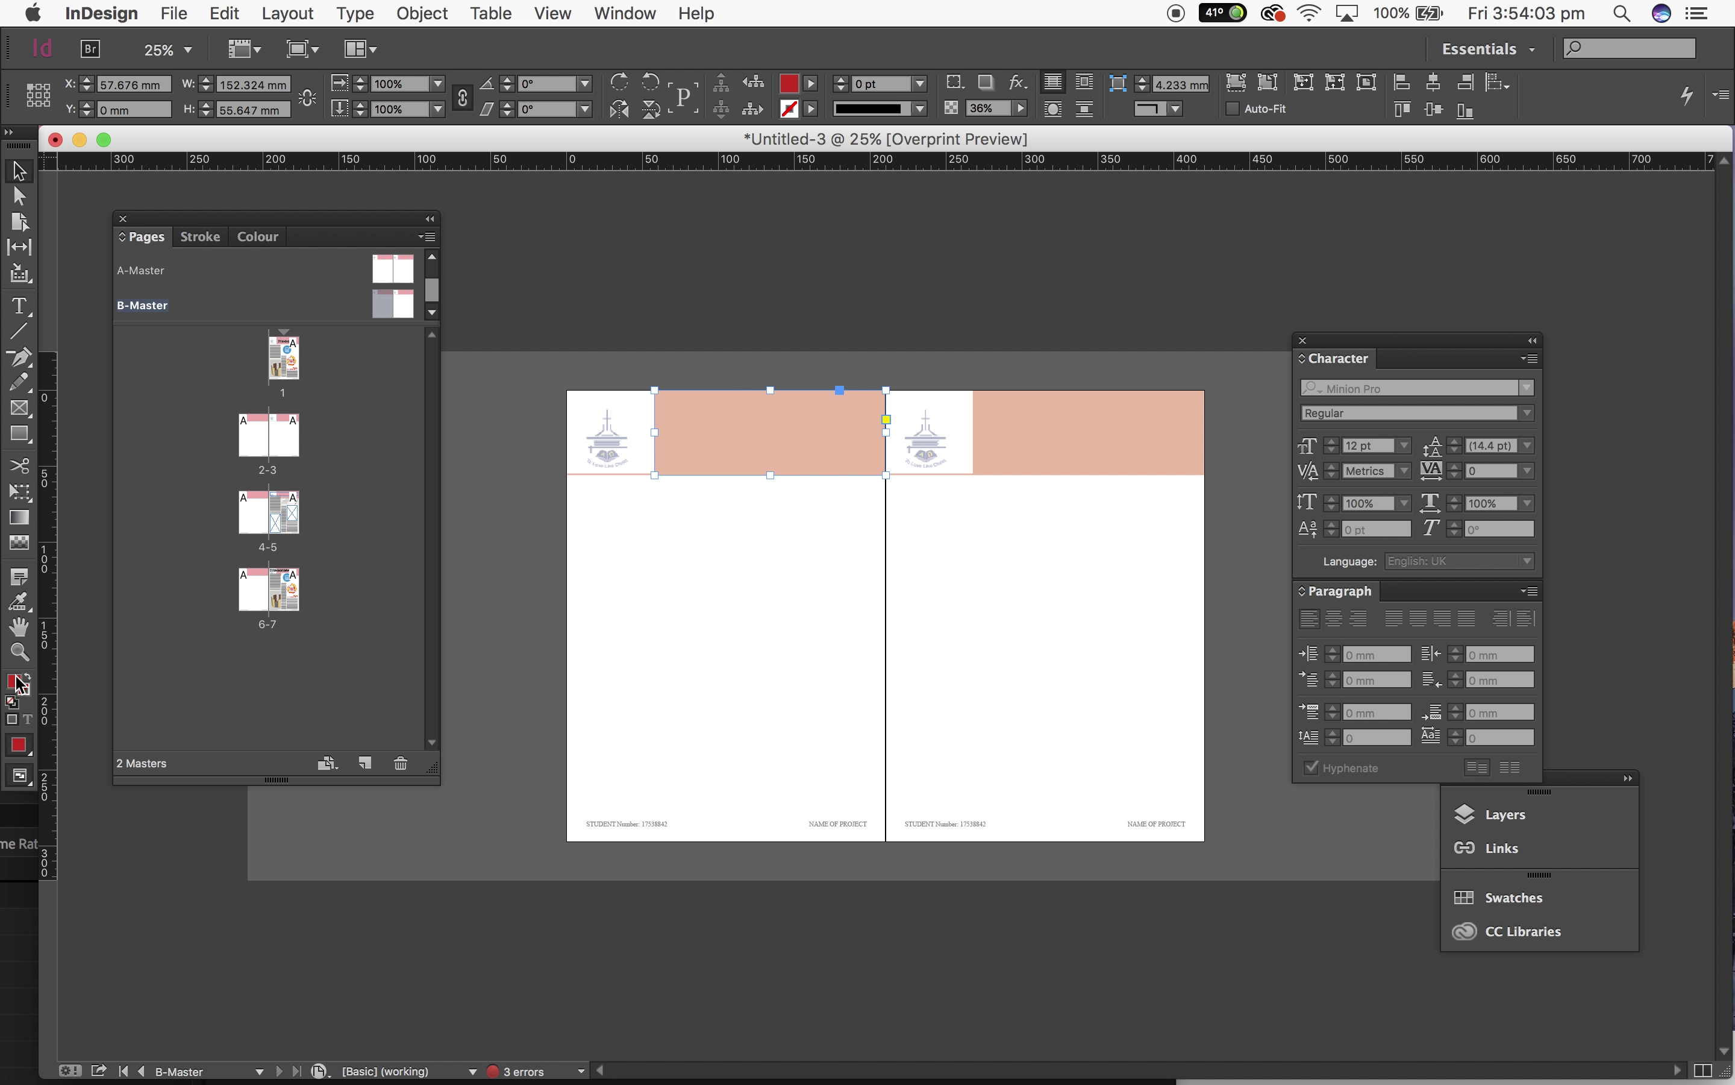
{"action": "double_click", "coordinate": [18, 682]}
{"action": "left_click", "coordinate": [698, 414]}
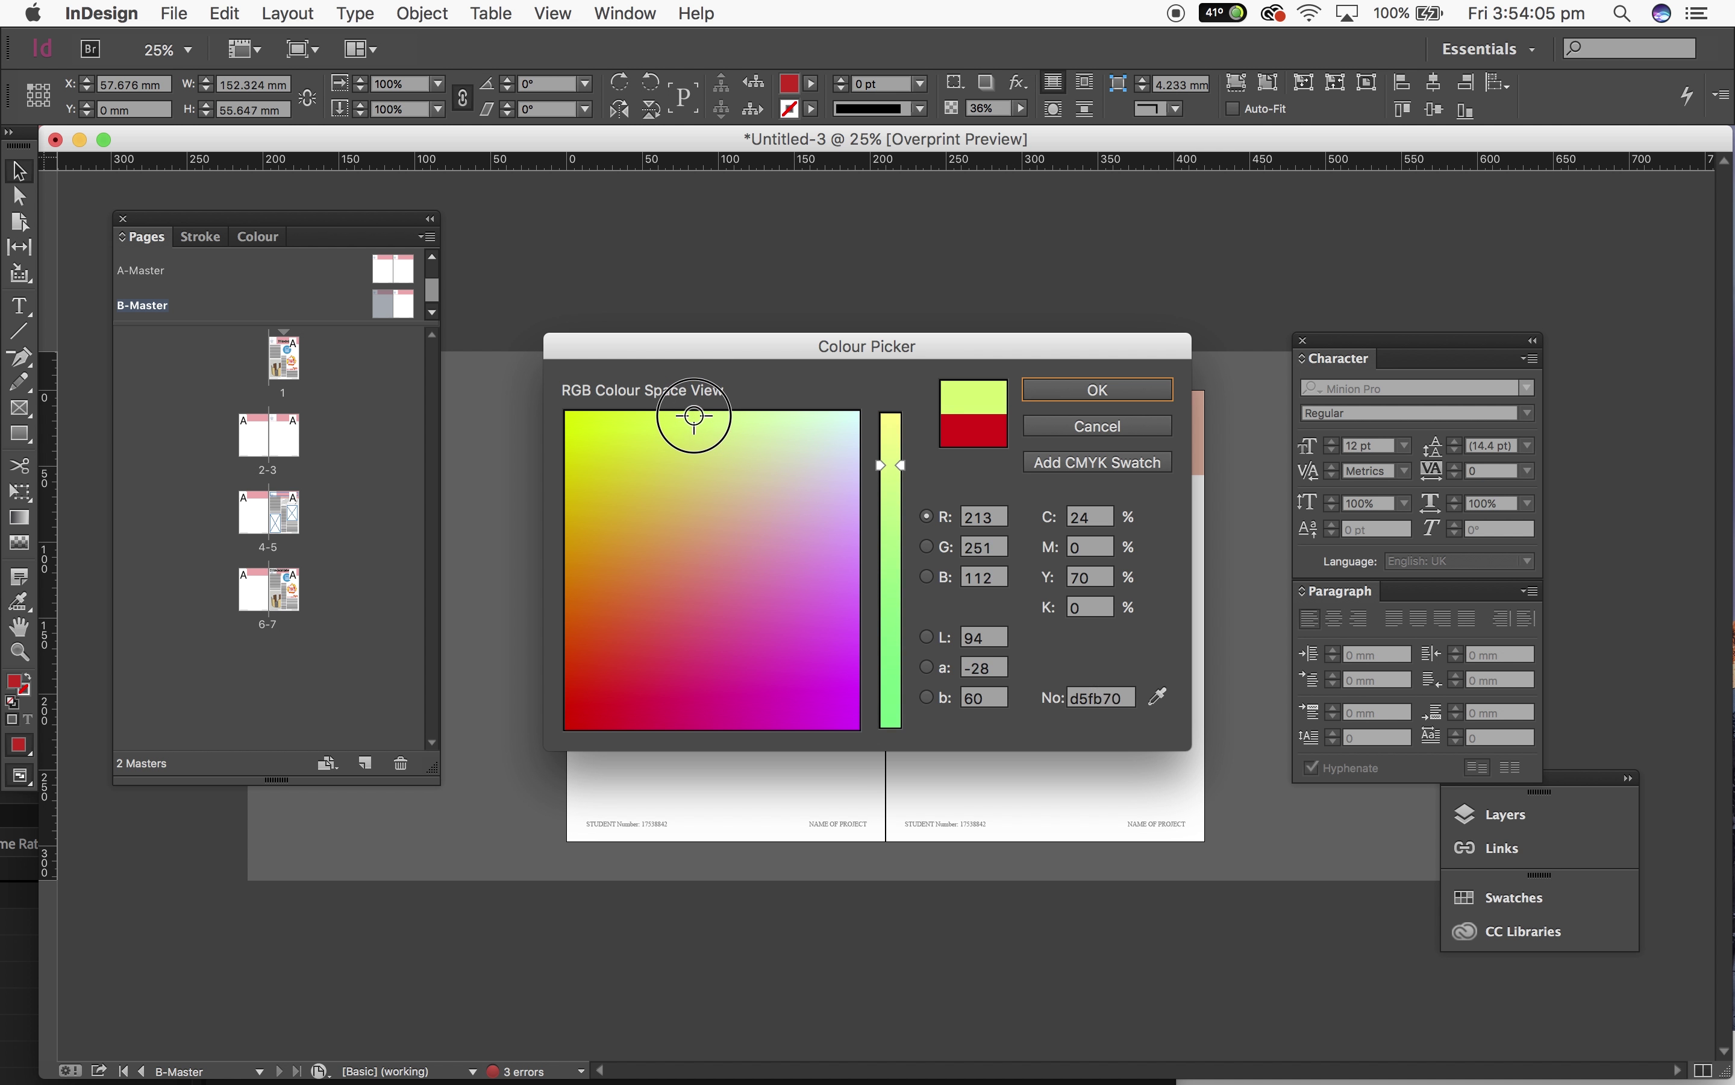
{"action": "left_click", "coordinate": [1098, 389]}
Step: Match the fill of the right page's header band on B-Master to the left band's colour with the Eyedropper
{"action": "left_click", "coordinate": [1113, 437]}
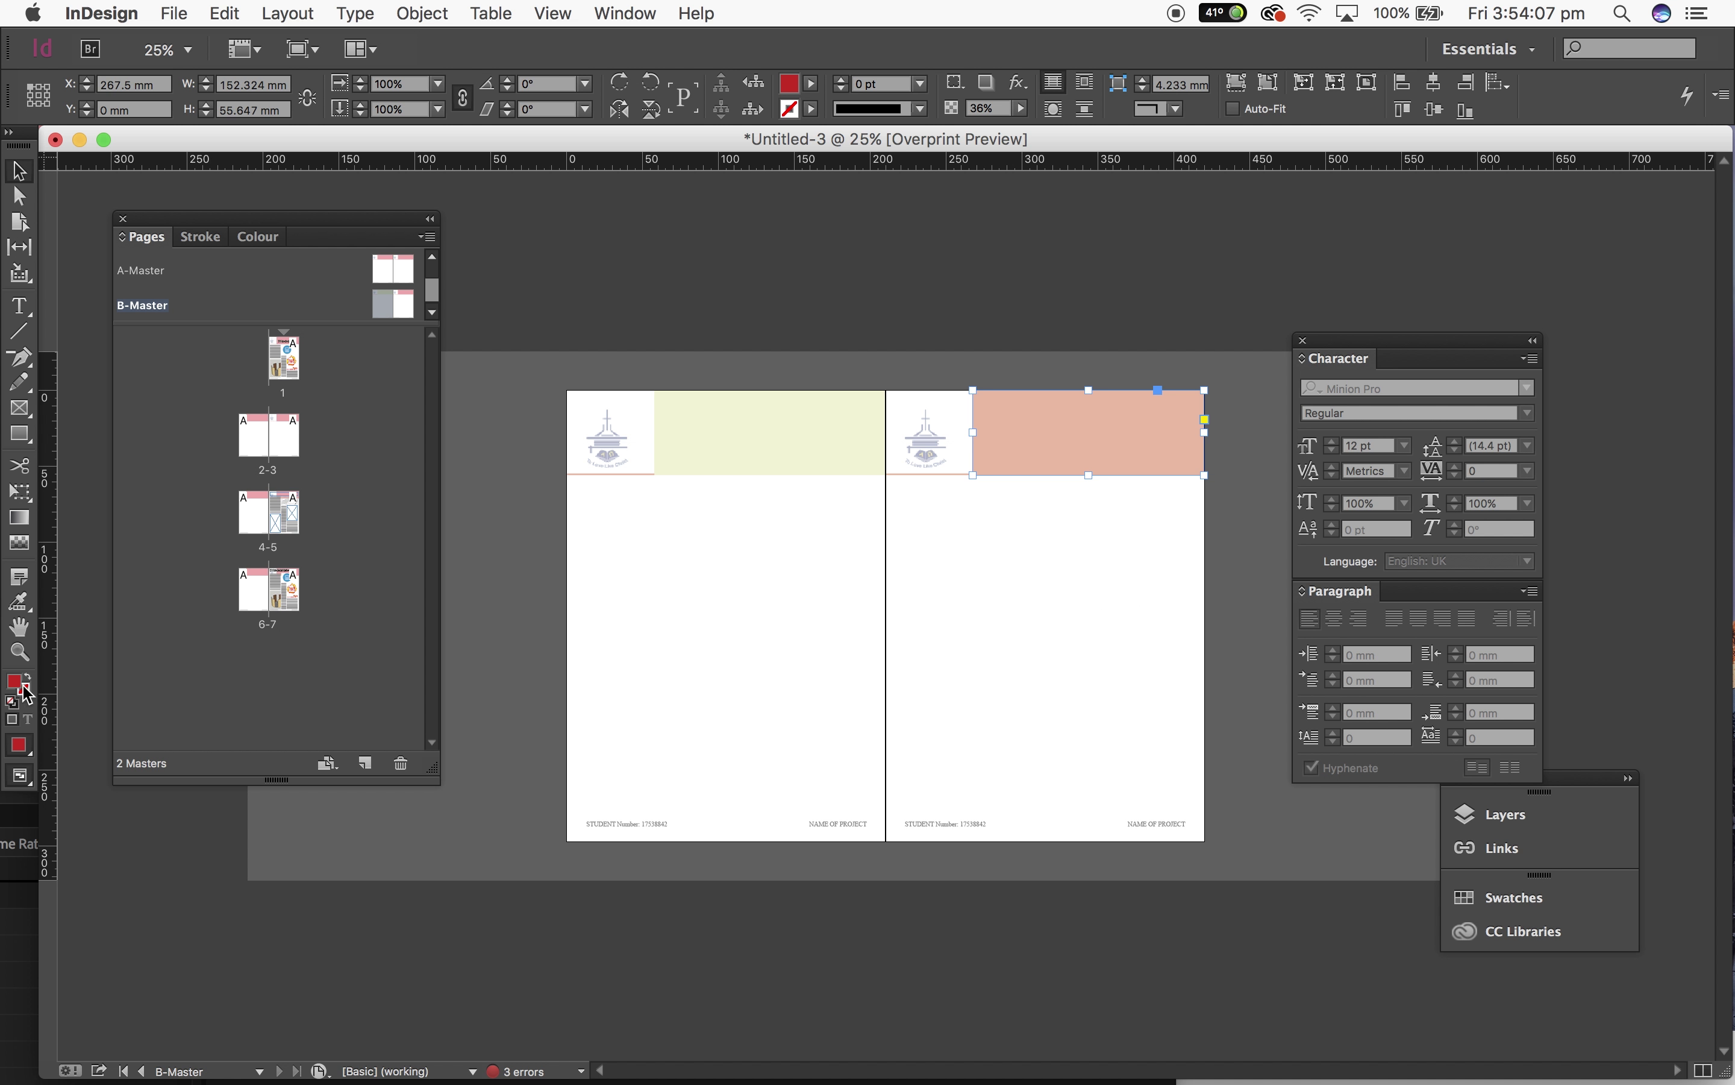
{"action": "left_click_drag", "start_coordinate": [24, 611], "coordinate": [107, 628]}
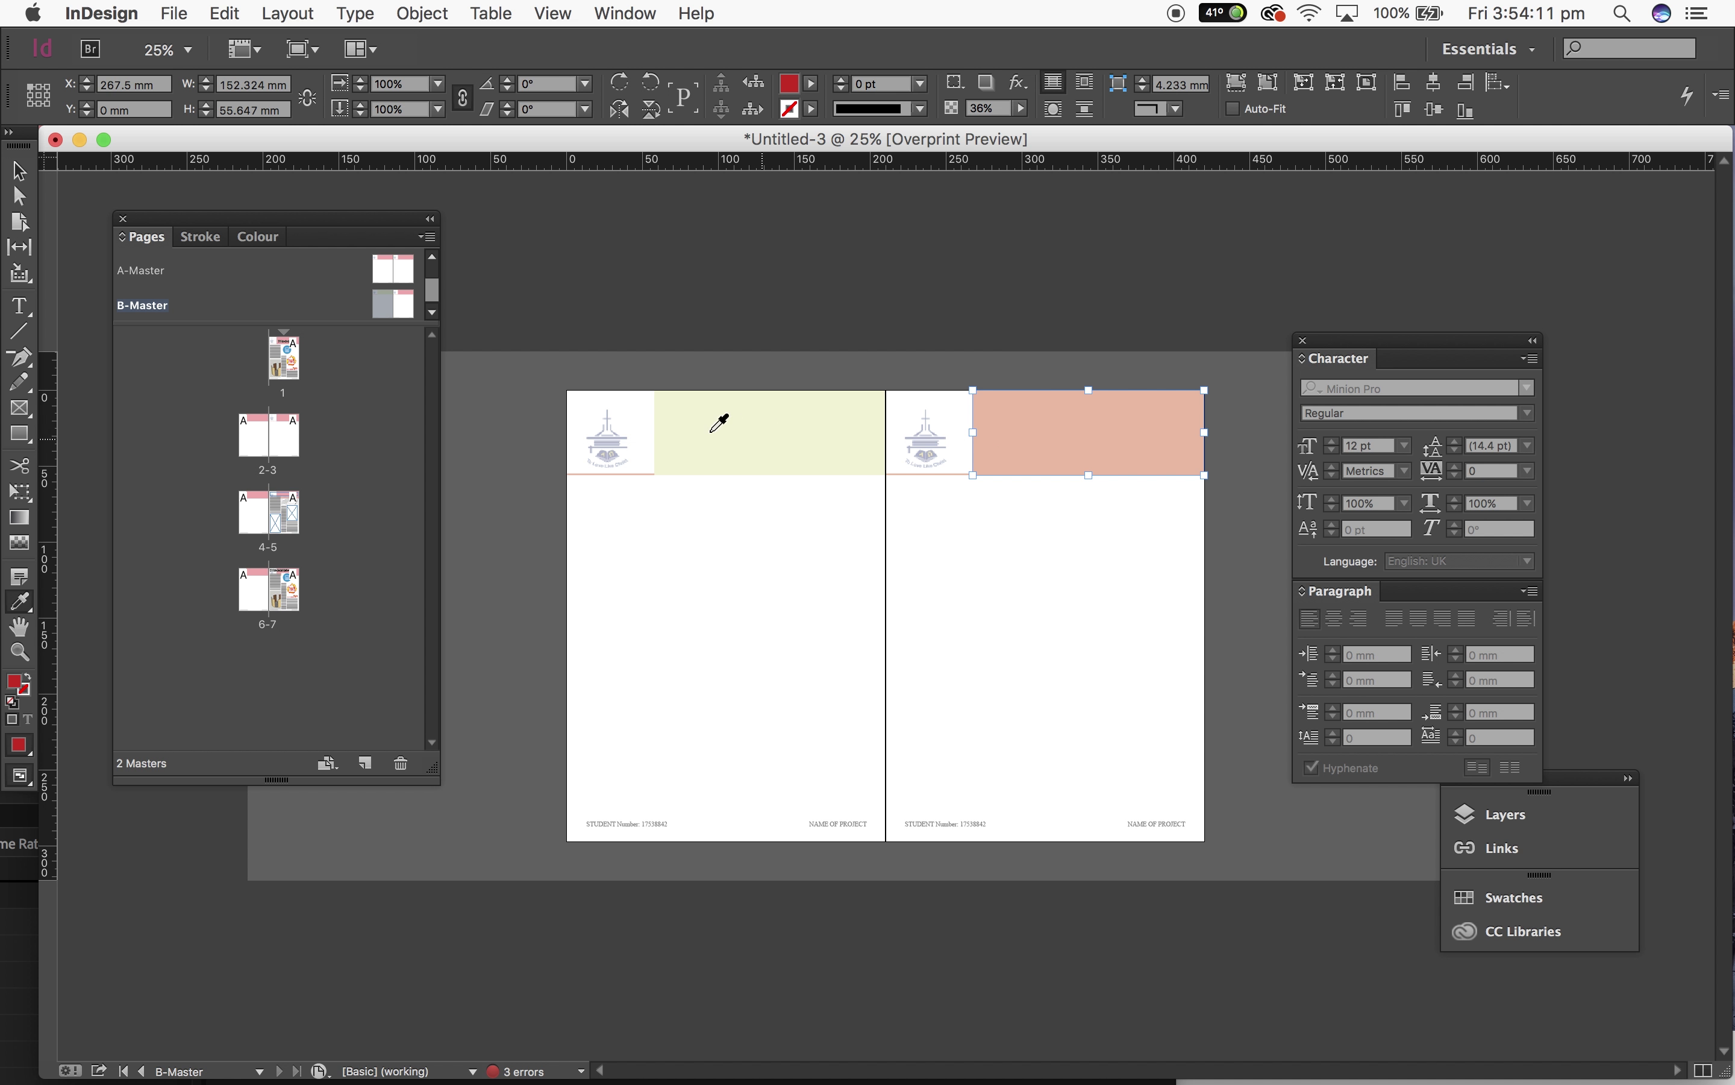
{"action": "left_click", "coordinate": [719, 423]}
{"action": "left_click", "coordinate": [20, 170]}
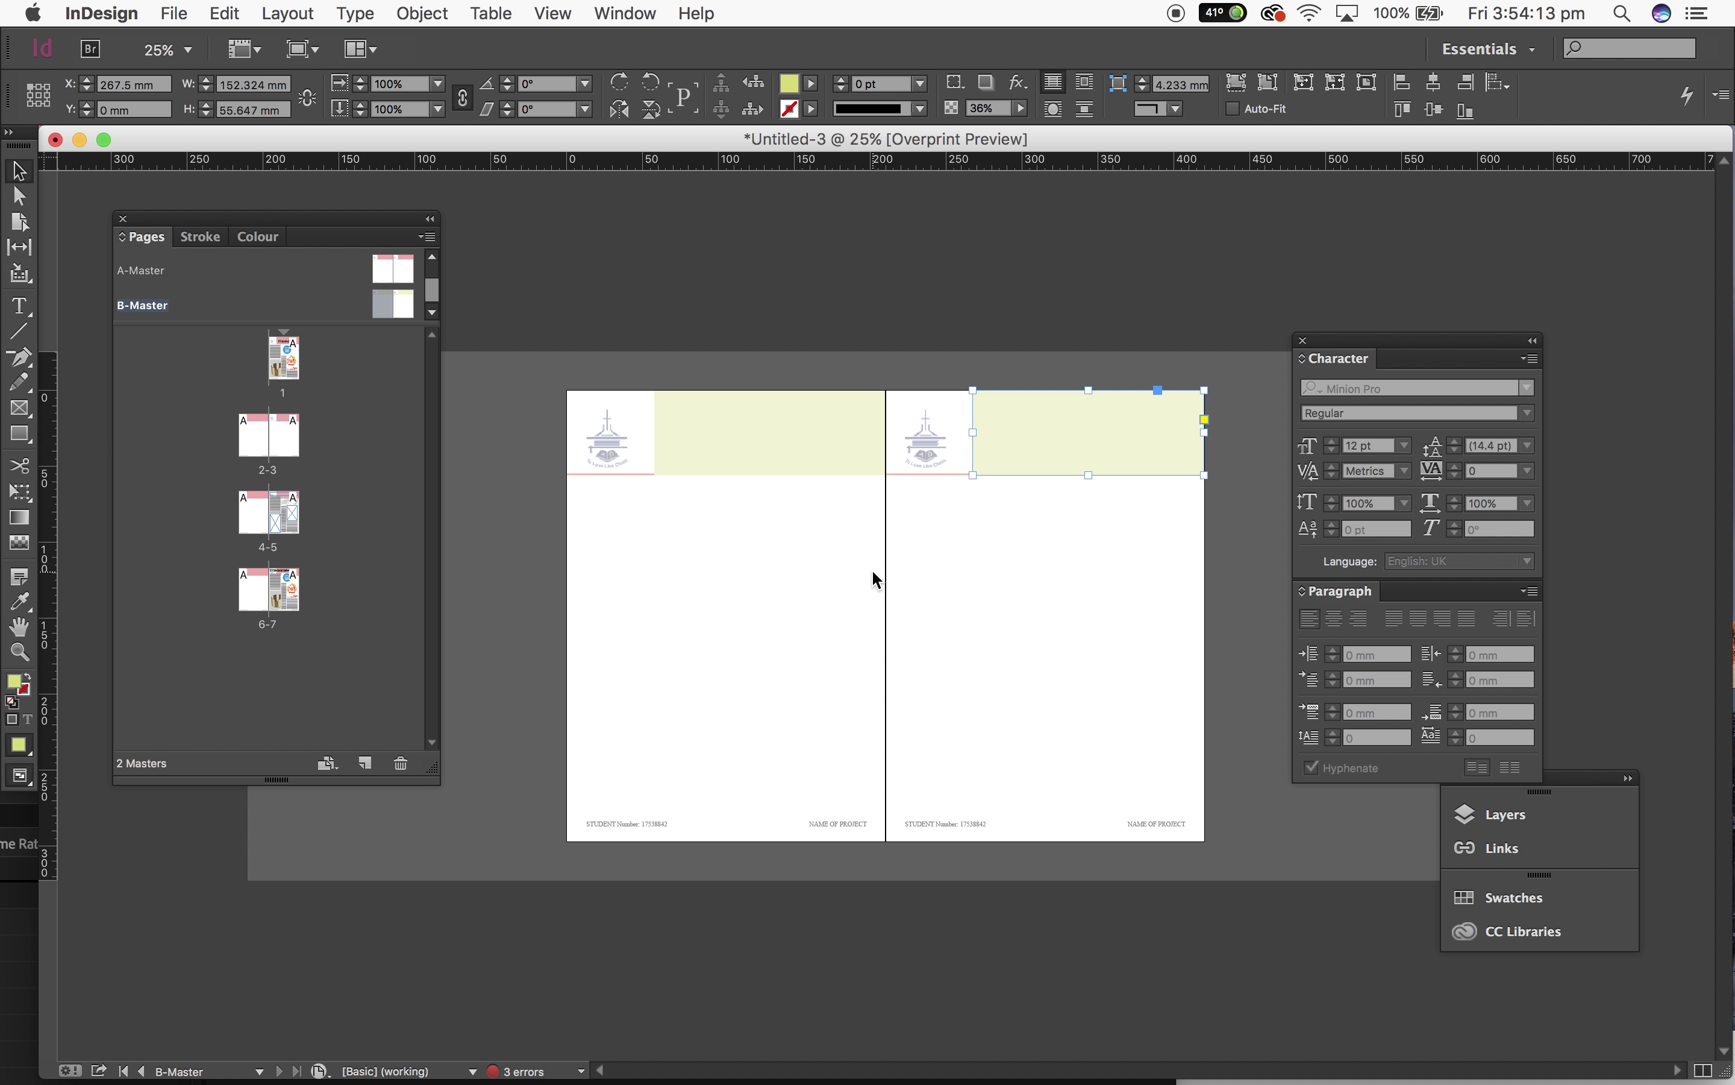
{"action": "left_click", "coordinate": [874, 572]}
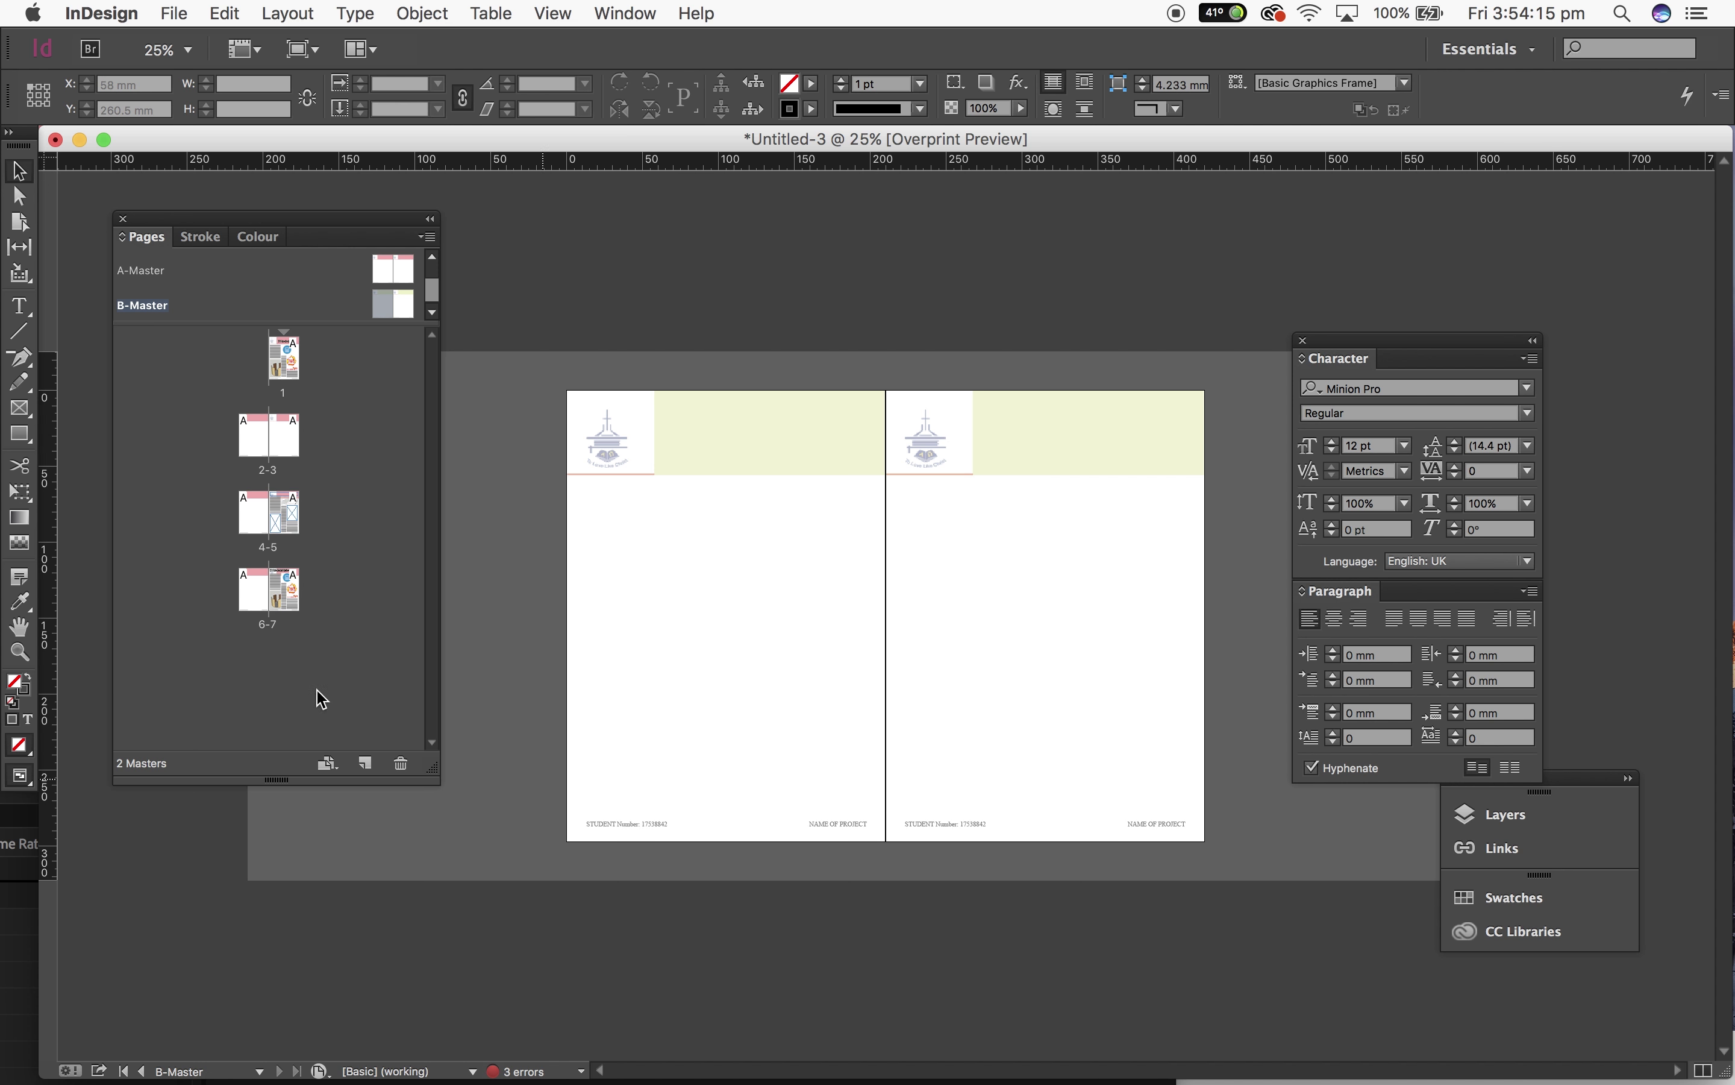
Step: Apply B-Master to document pages 6-7
{"action": "left_click_drag", "start_coordinate": [263, 601], "coordinate": [265, 596]}
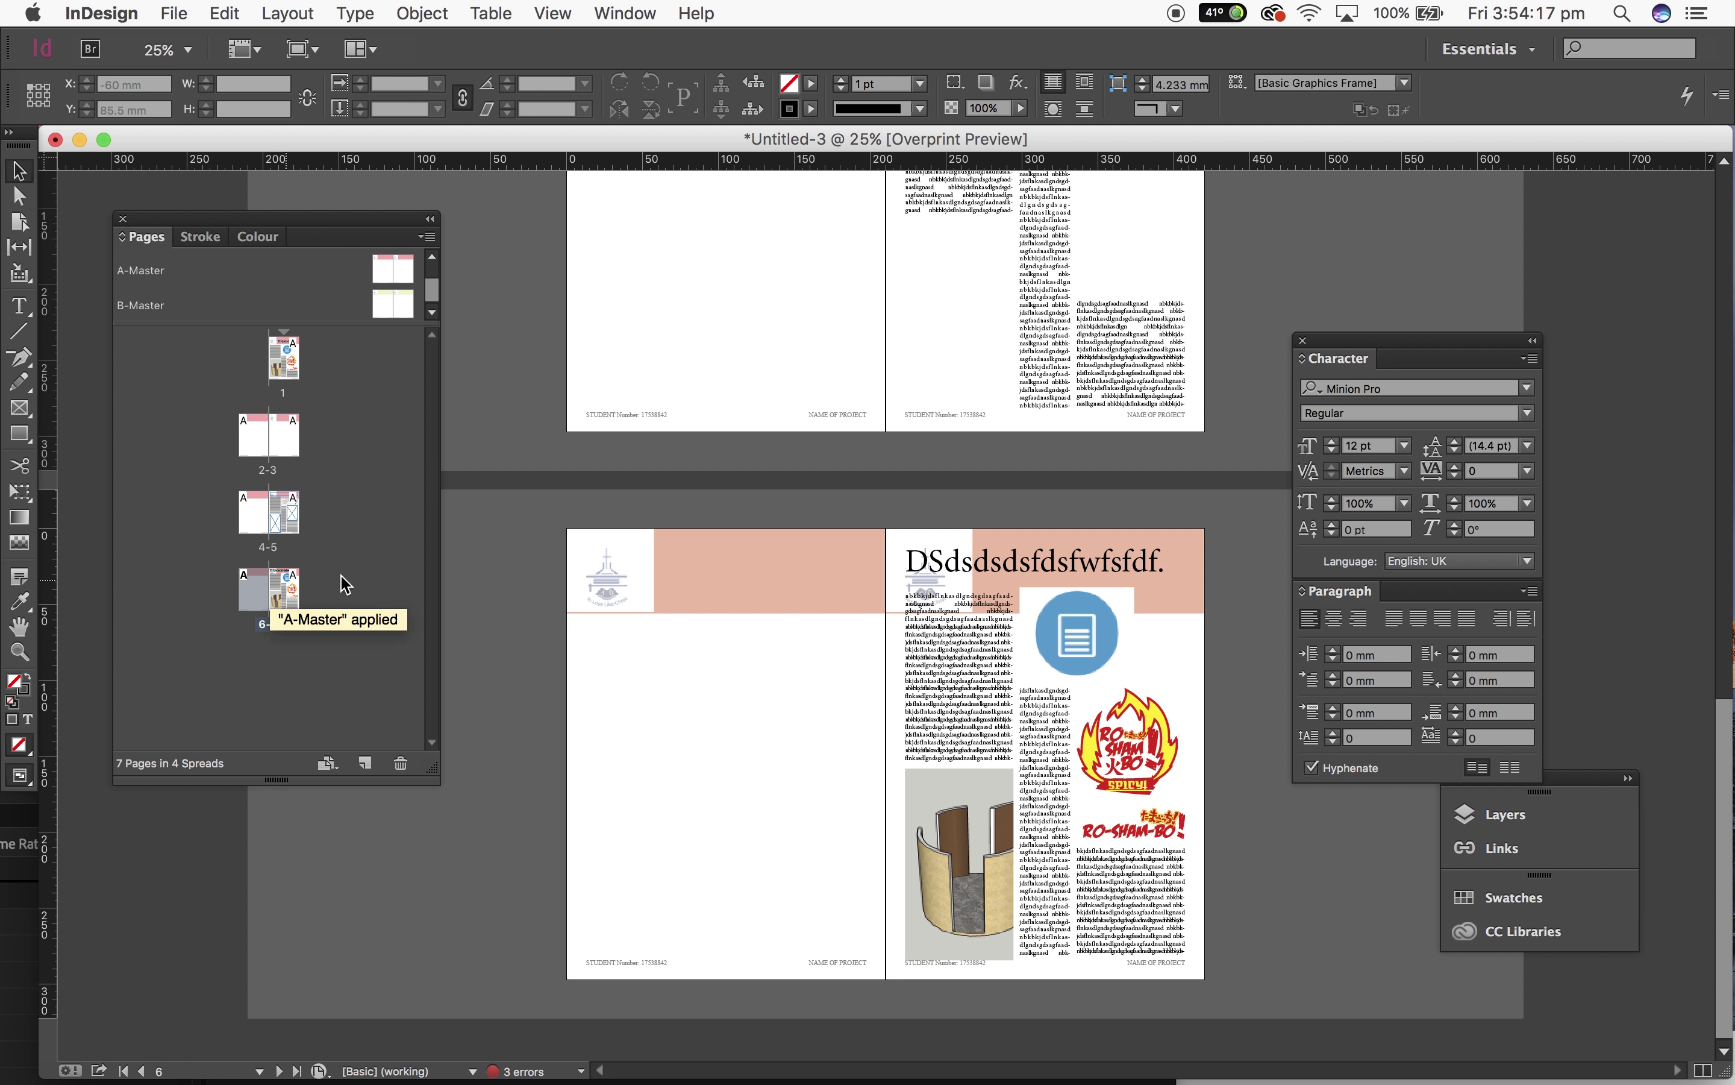
{"action": "right_click", "coordinate": [263, 615]}
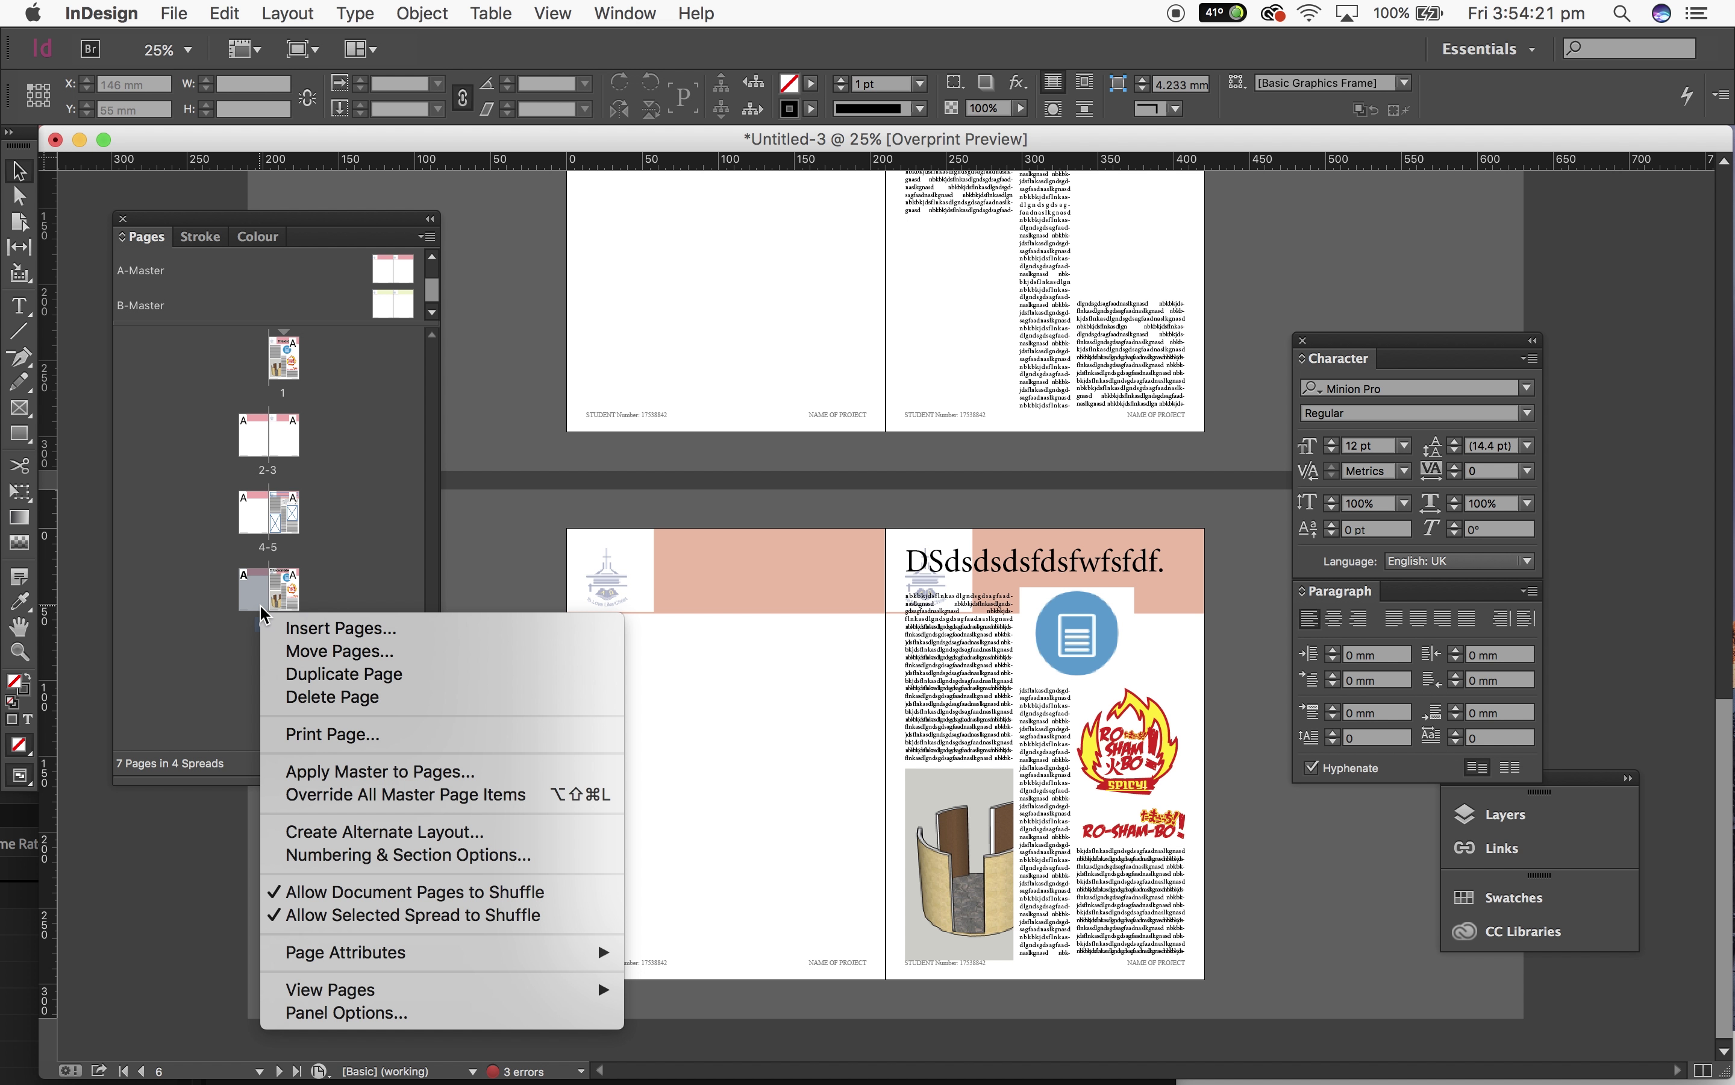
{"action": "left_click", "coordinate": [289, 597]}
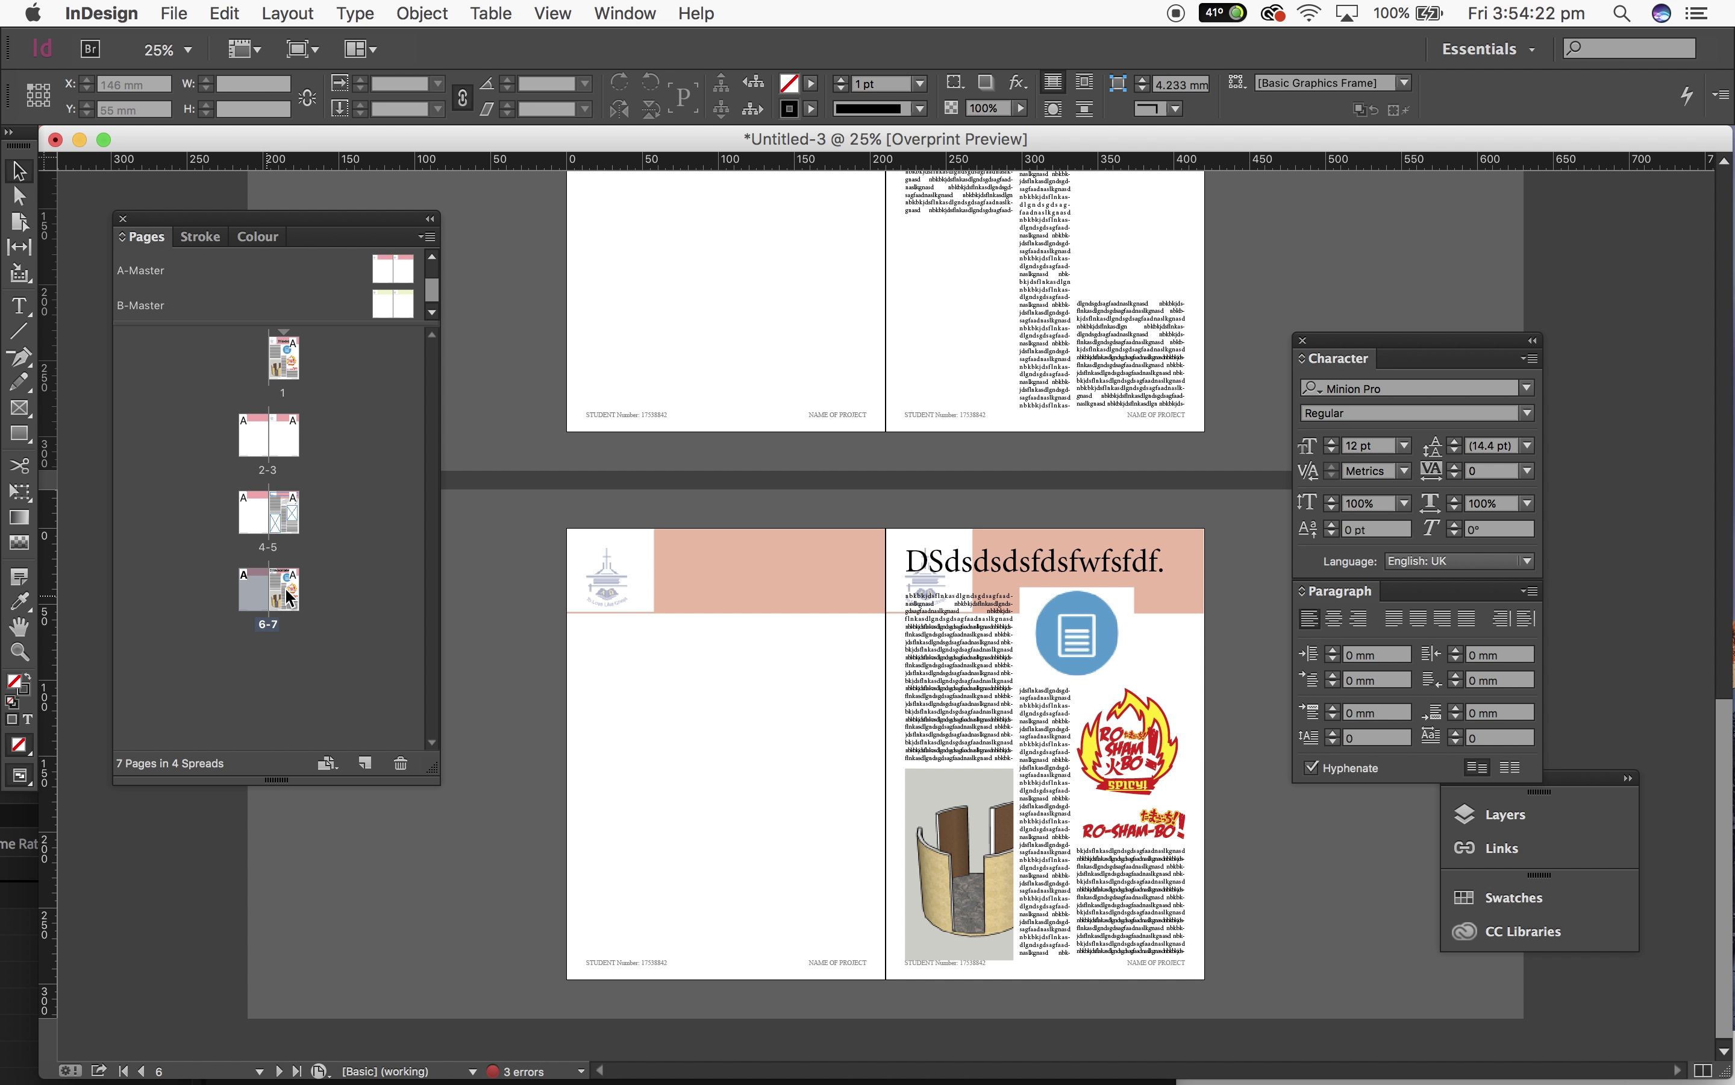
{"action": "right_click", "coordinate": [245, 574]}
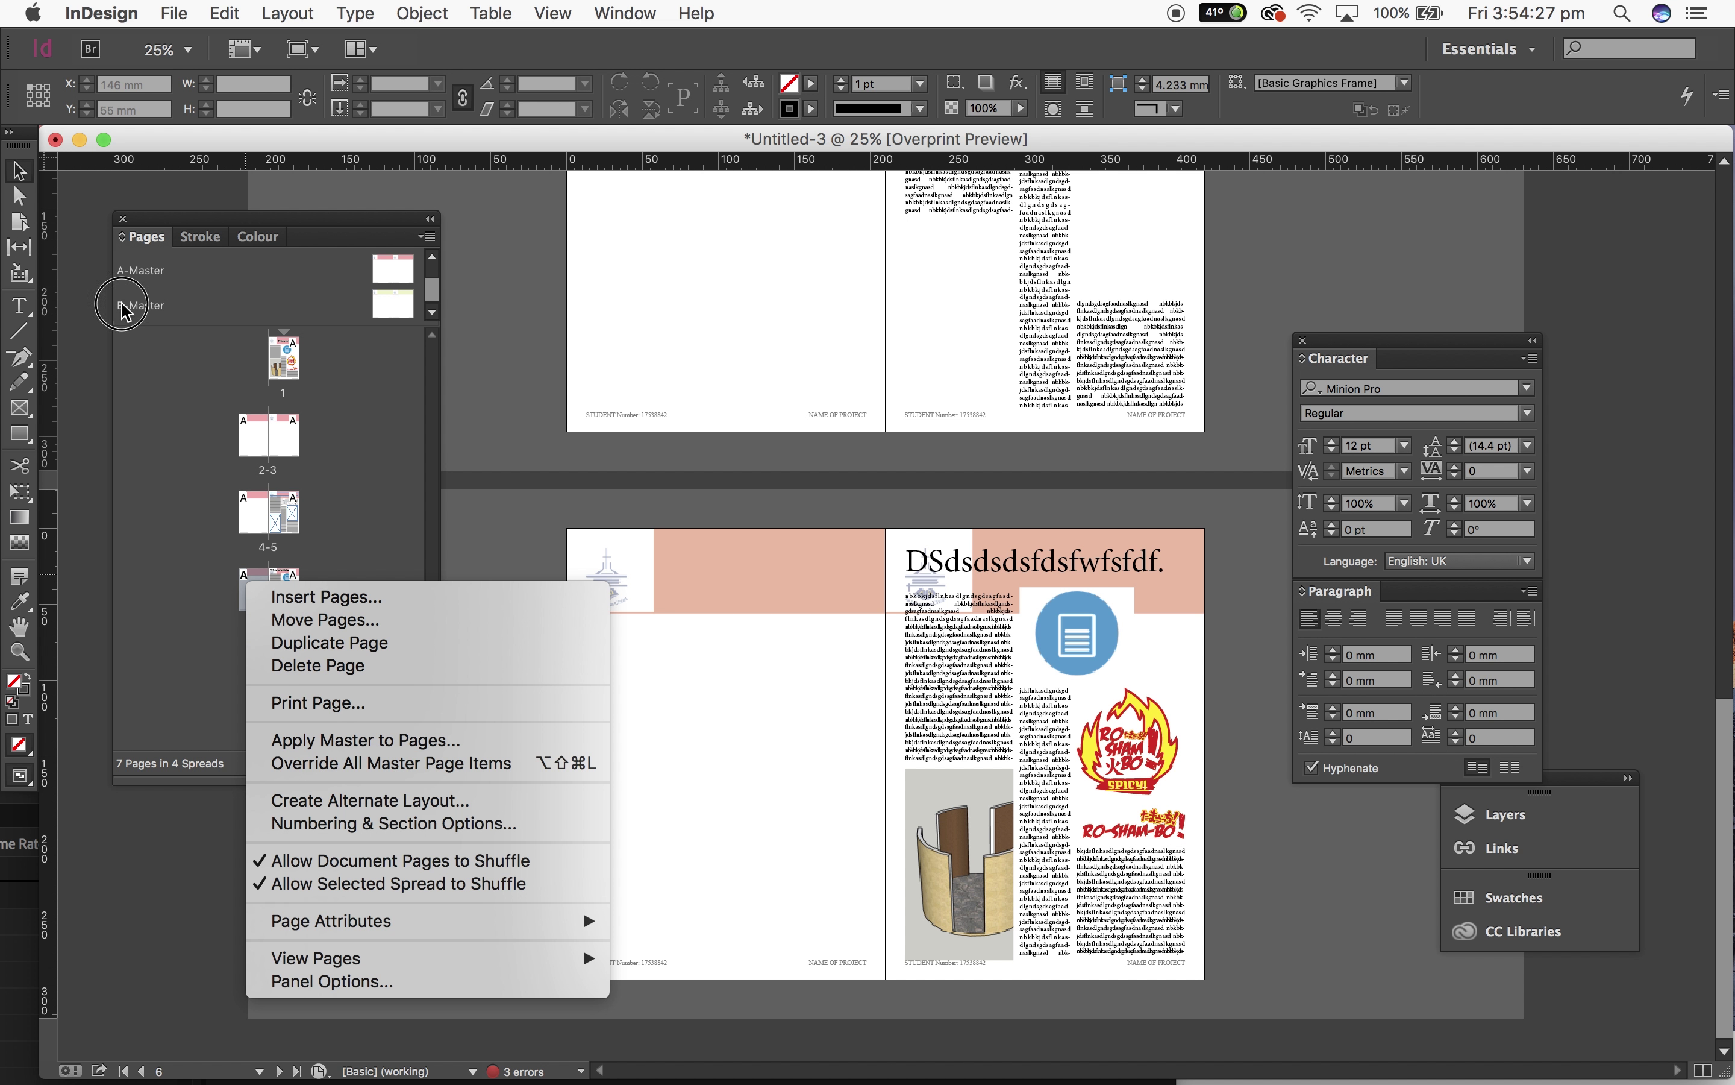
{"action": "left_click", "coordinate": [136, 308]}
{"action": "left_click", "coordinate": [140, 308]}
{"action": "right_click", "coordinate": [159, 310]}
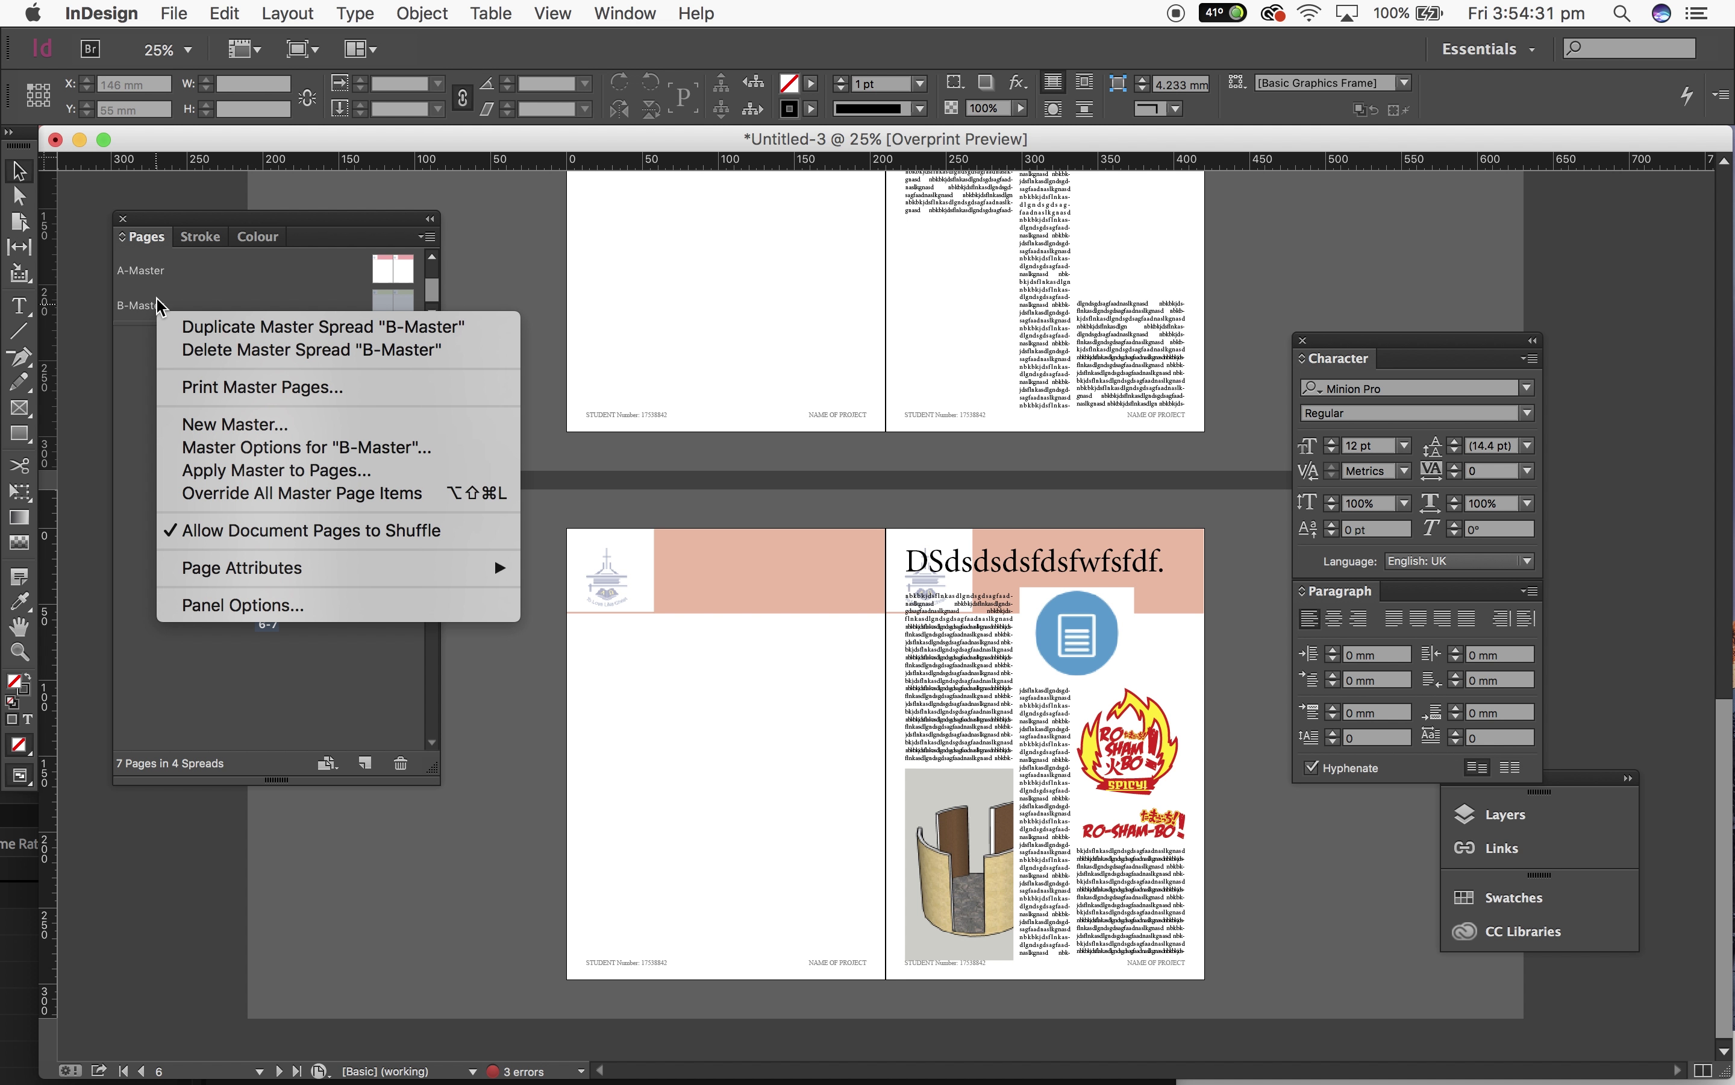
{"action": "left_click", "coordinate": [253, 472]}
{"action": "left_click", "coordinate": [959, 571]}
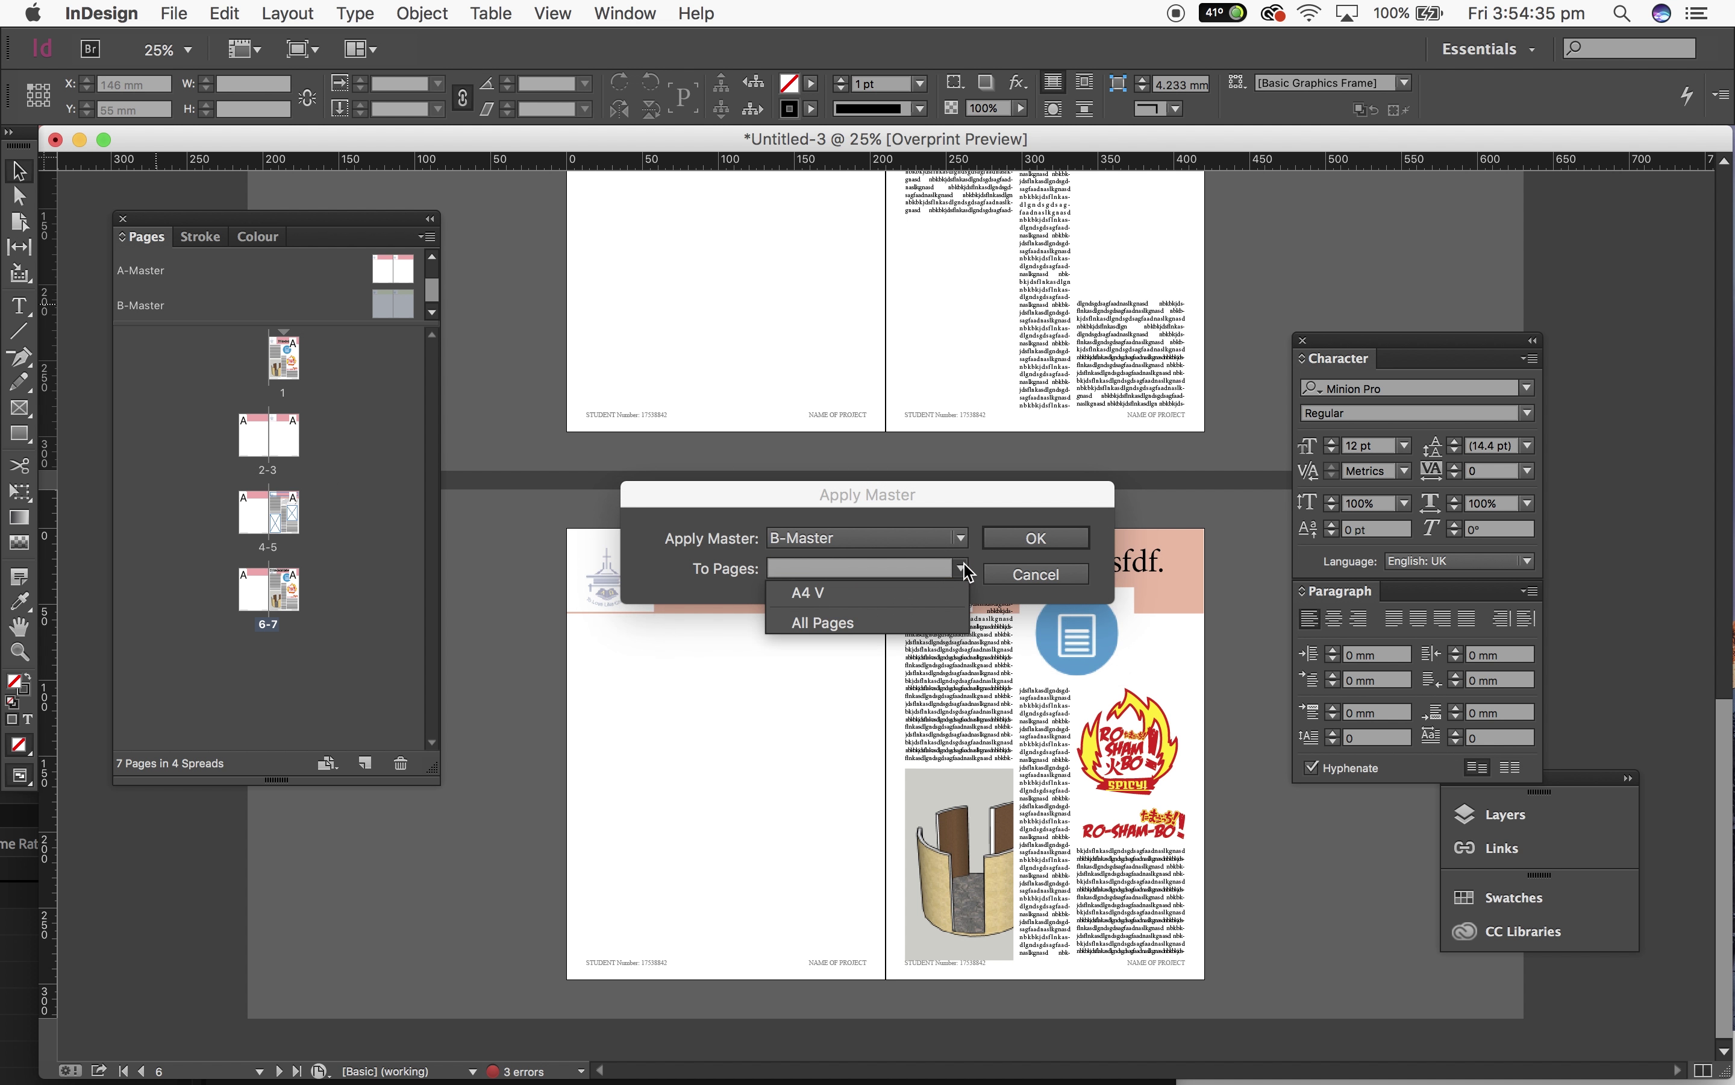
{"action": "left_click", "coordinate": [962, 573]}
{"action": "left_click", "coordinate": [965, 572]}
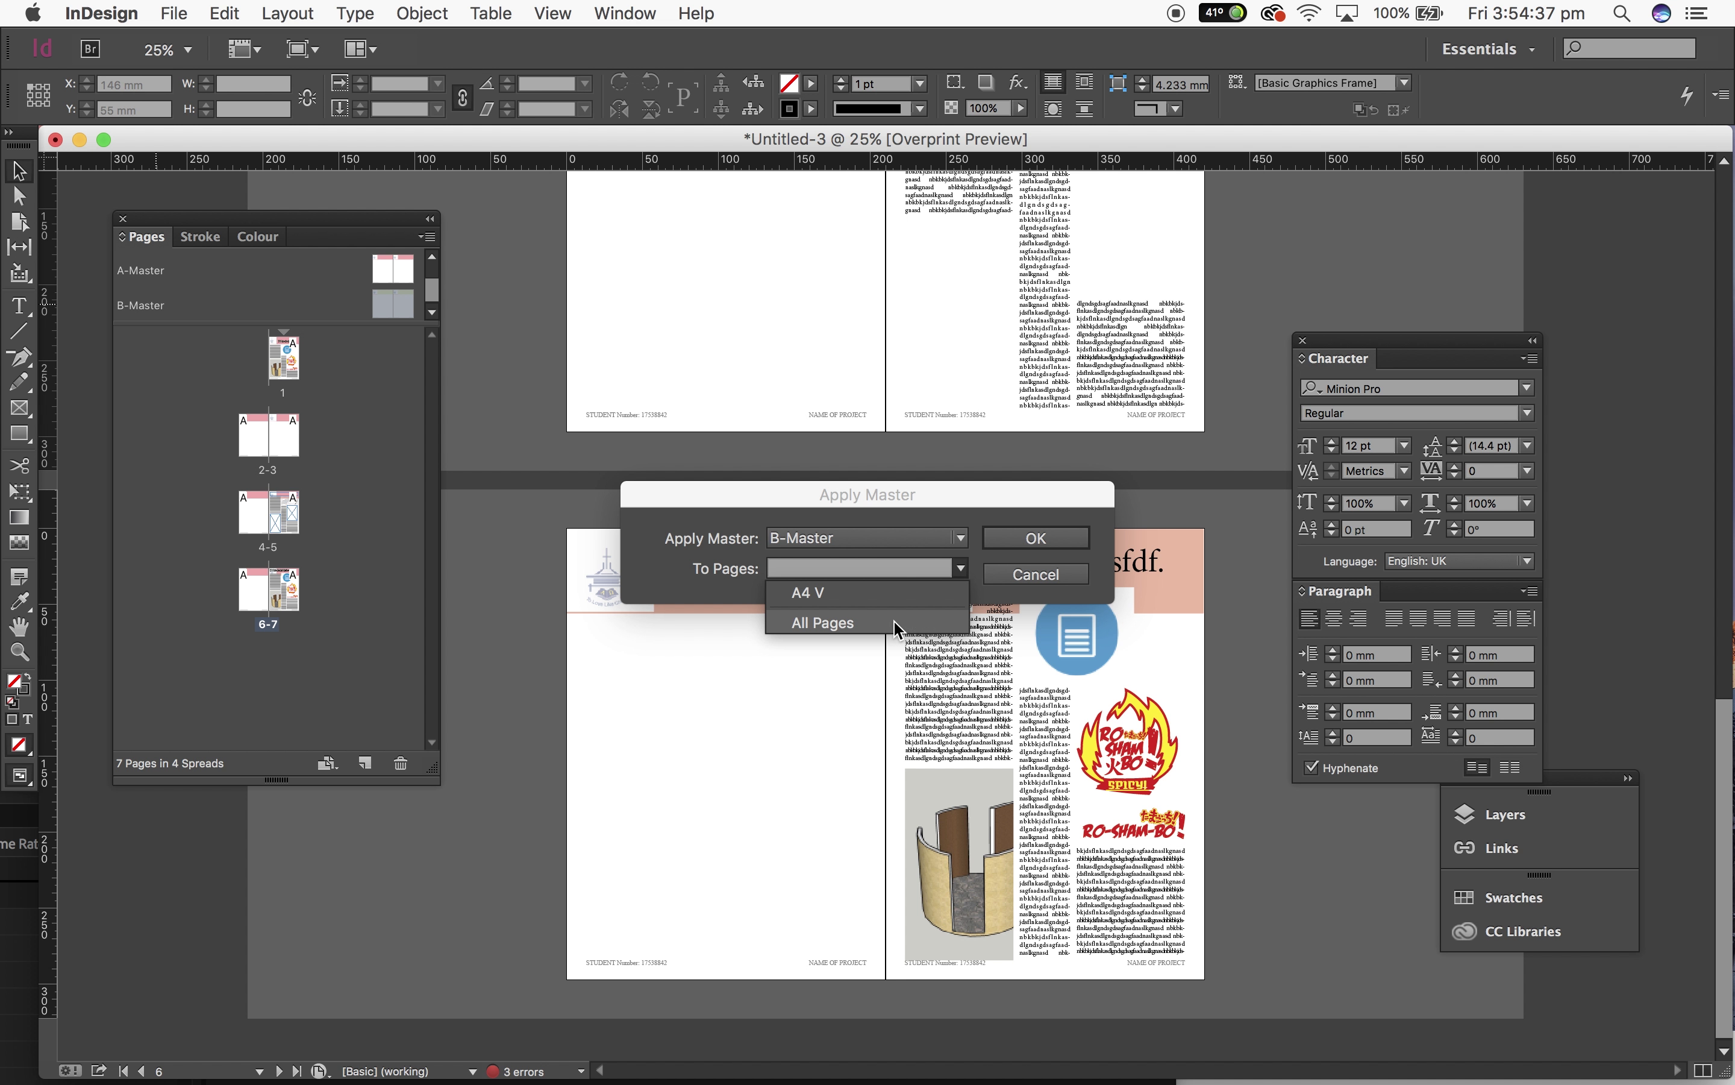
{"action": "left_click", "coordinate": [907, 572]}
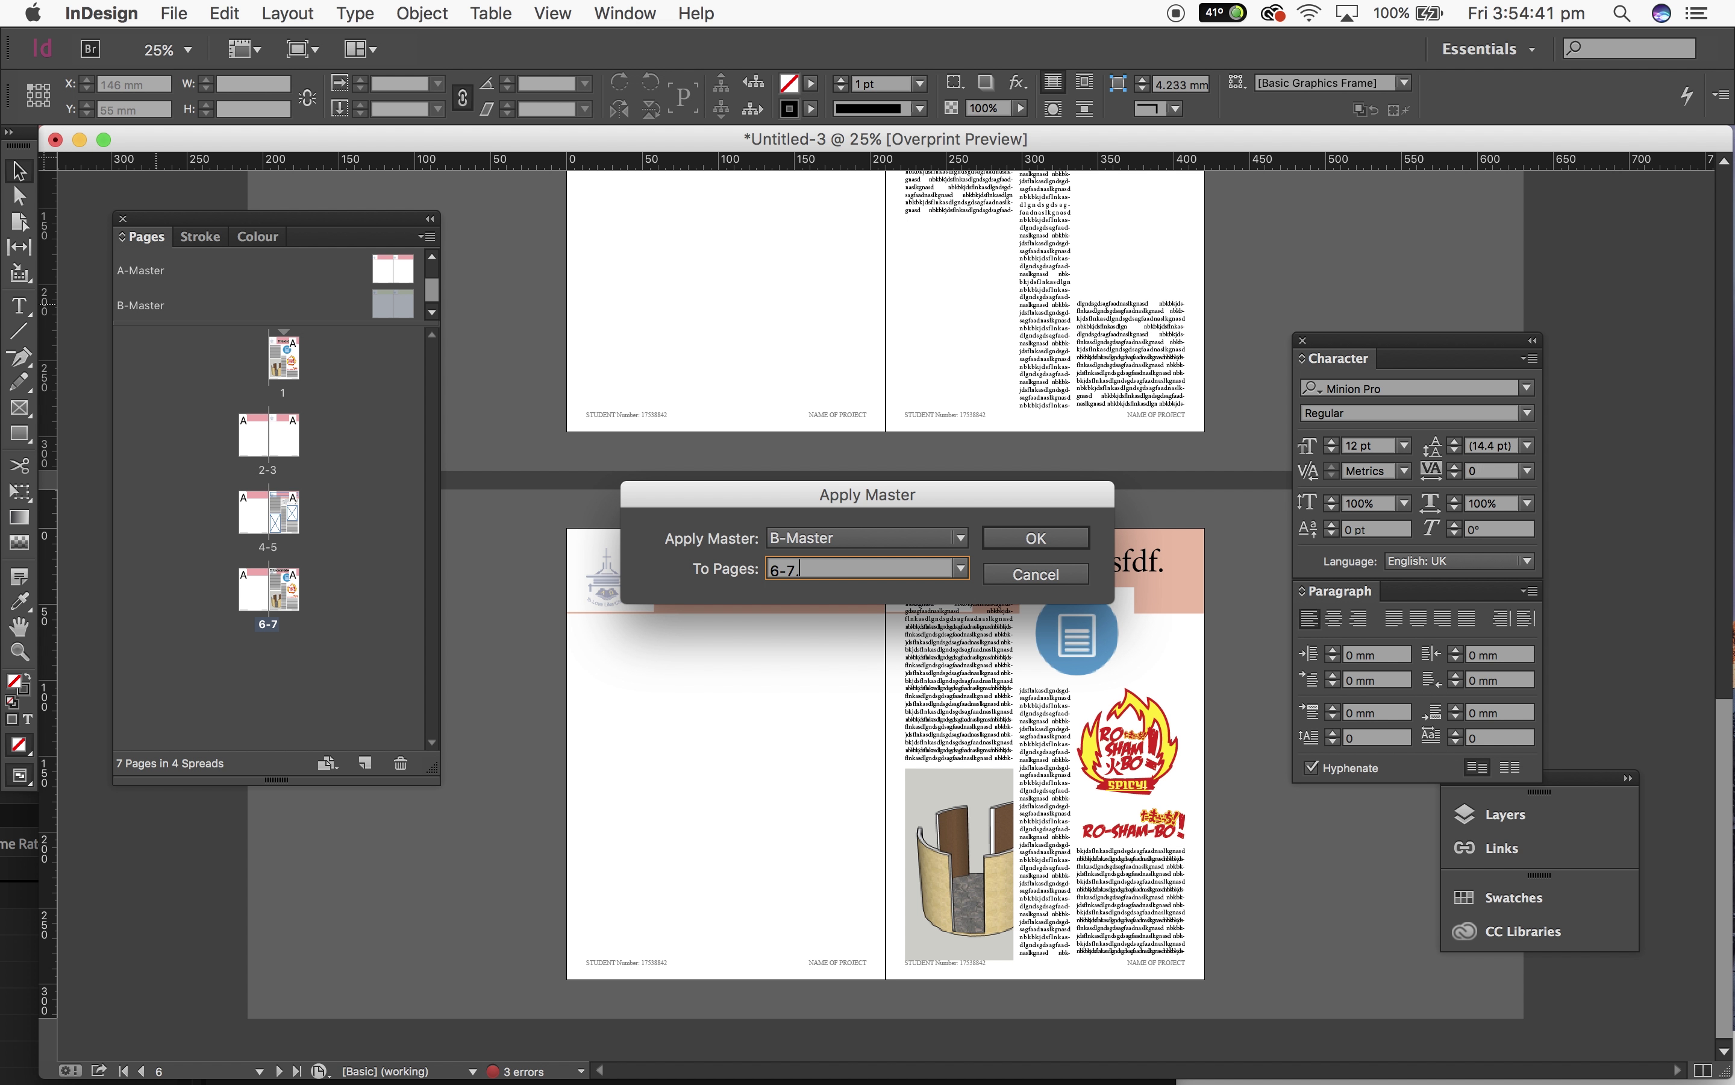
{"action": "type", "text": "6-7,9"}
{"action": "left_click", "coordinate": [1048, 537]}
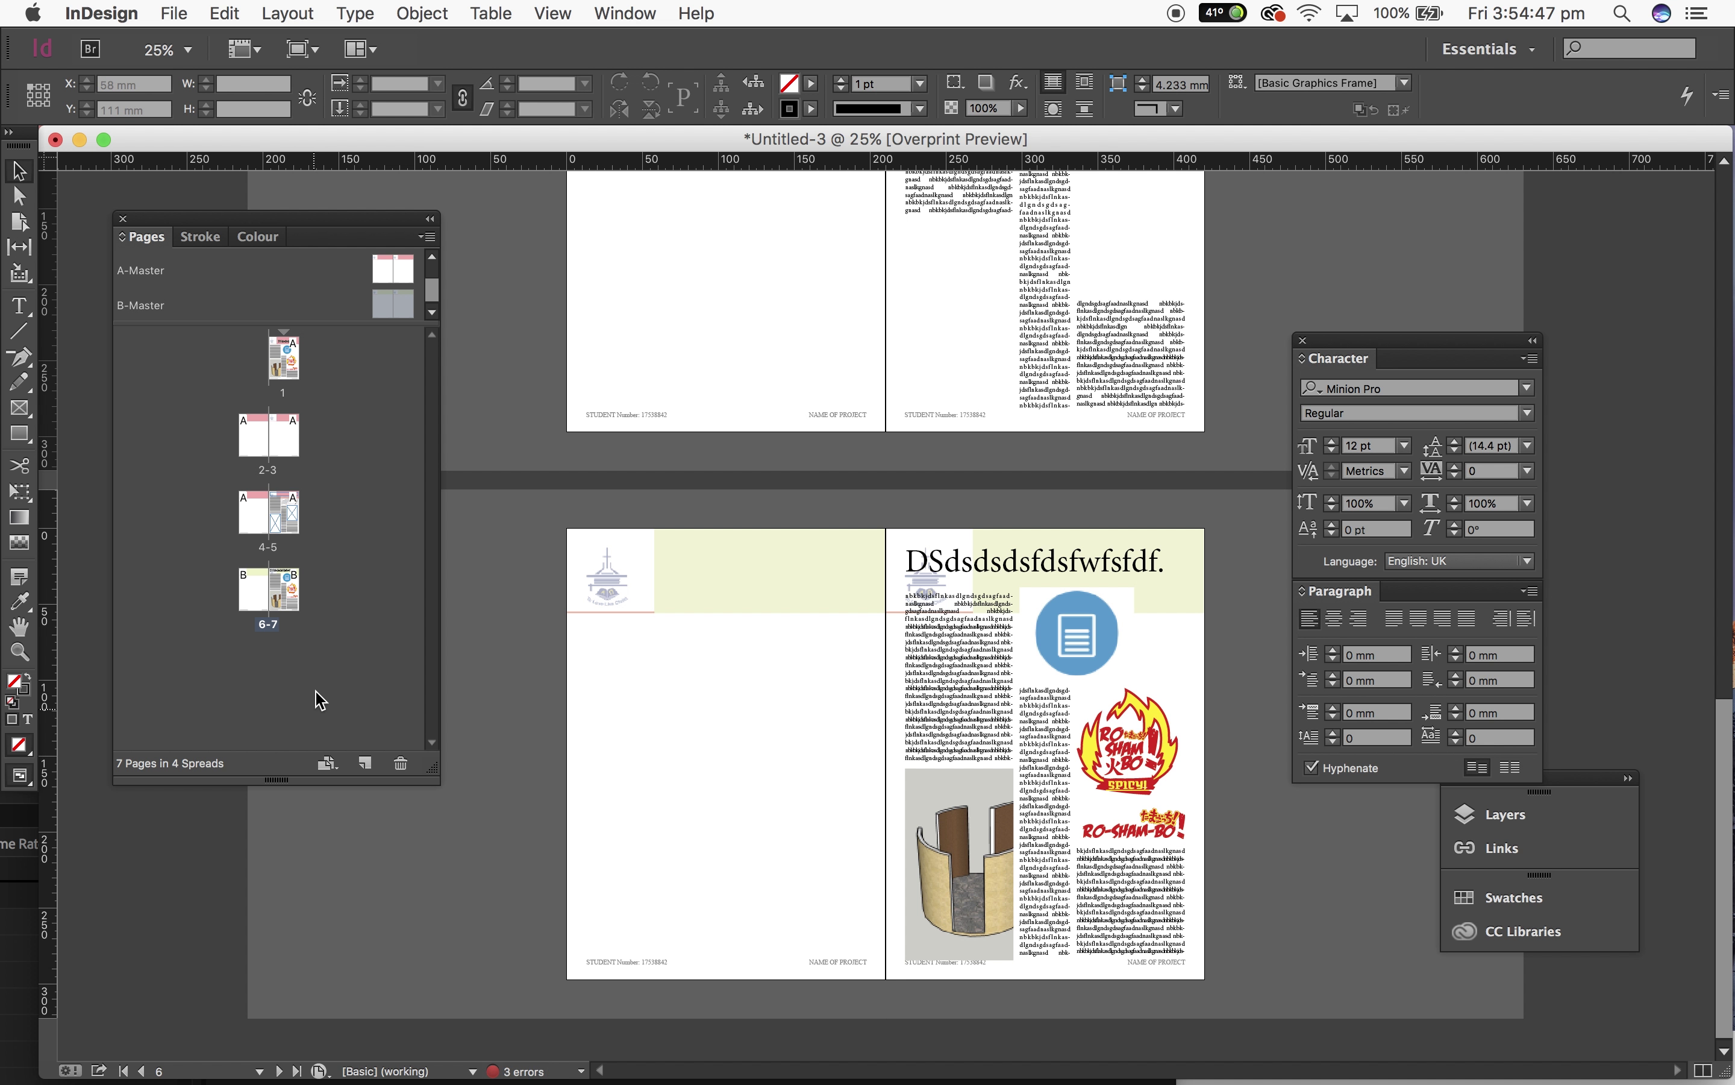
Step: Create a one-page A4 master with the prefix Fro, based on no other master
{"action": "scroll", "coordinate": [817, 651], "scroll_direction": "up", "scroll_amount": 15}
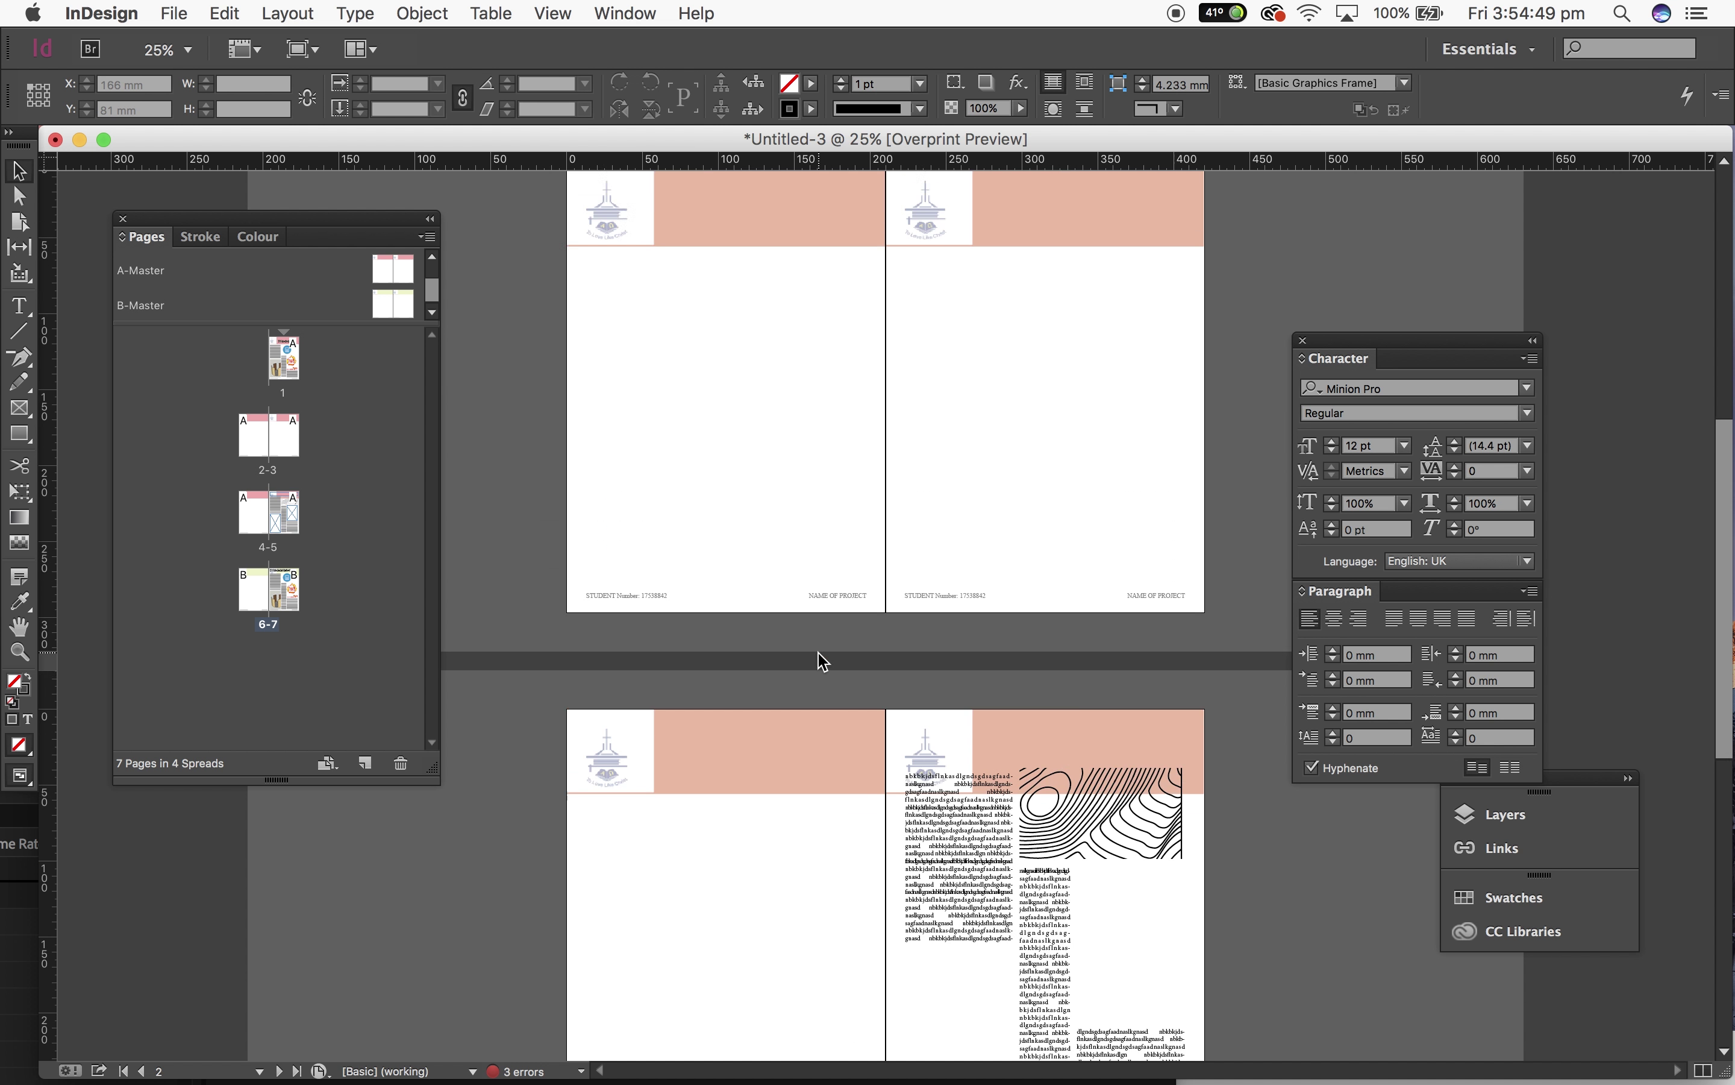
{"action": "scroll", "coordinate": [818, 652], "scroll_direction": "down", "scroll_amount": 5}
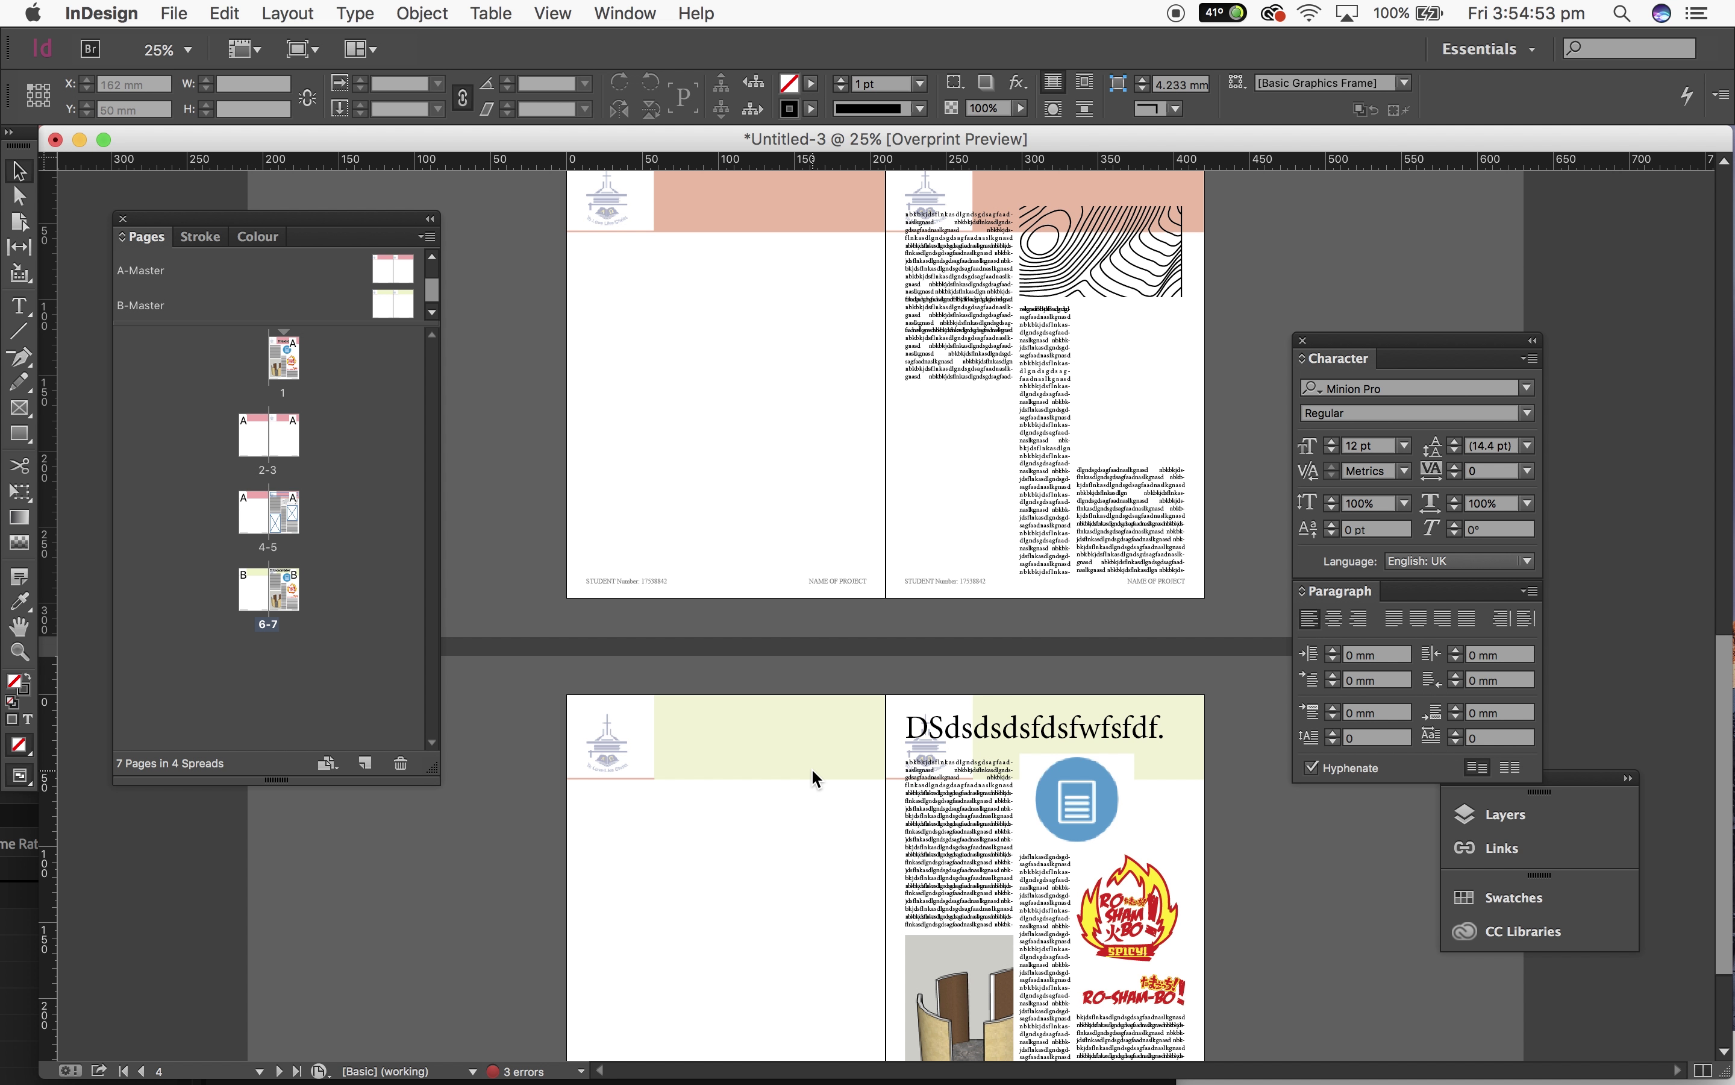
{"action": "scroll", "coordinate": [812, 771], "scroll_direction": "up", "scroll_amount": 5}
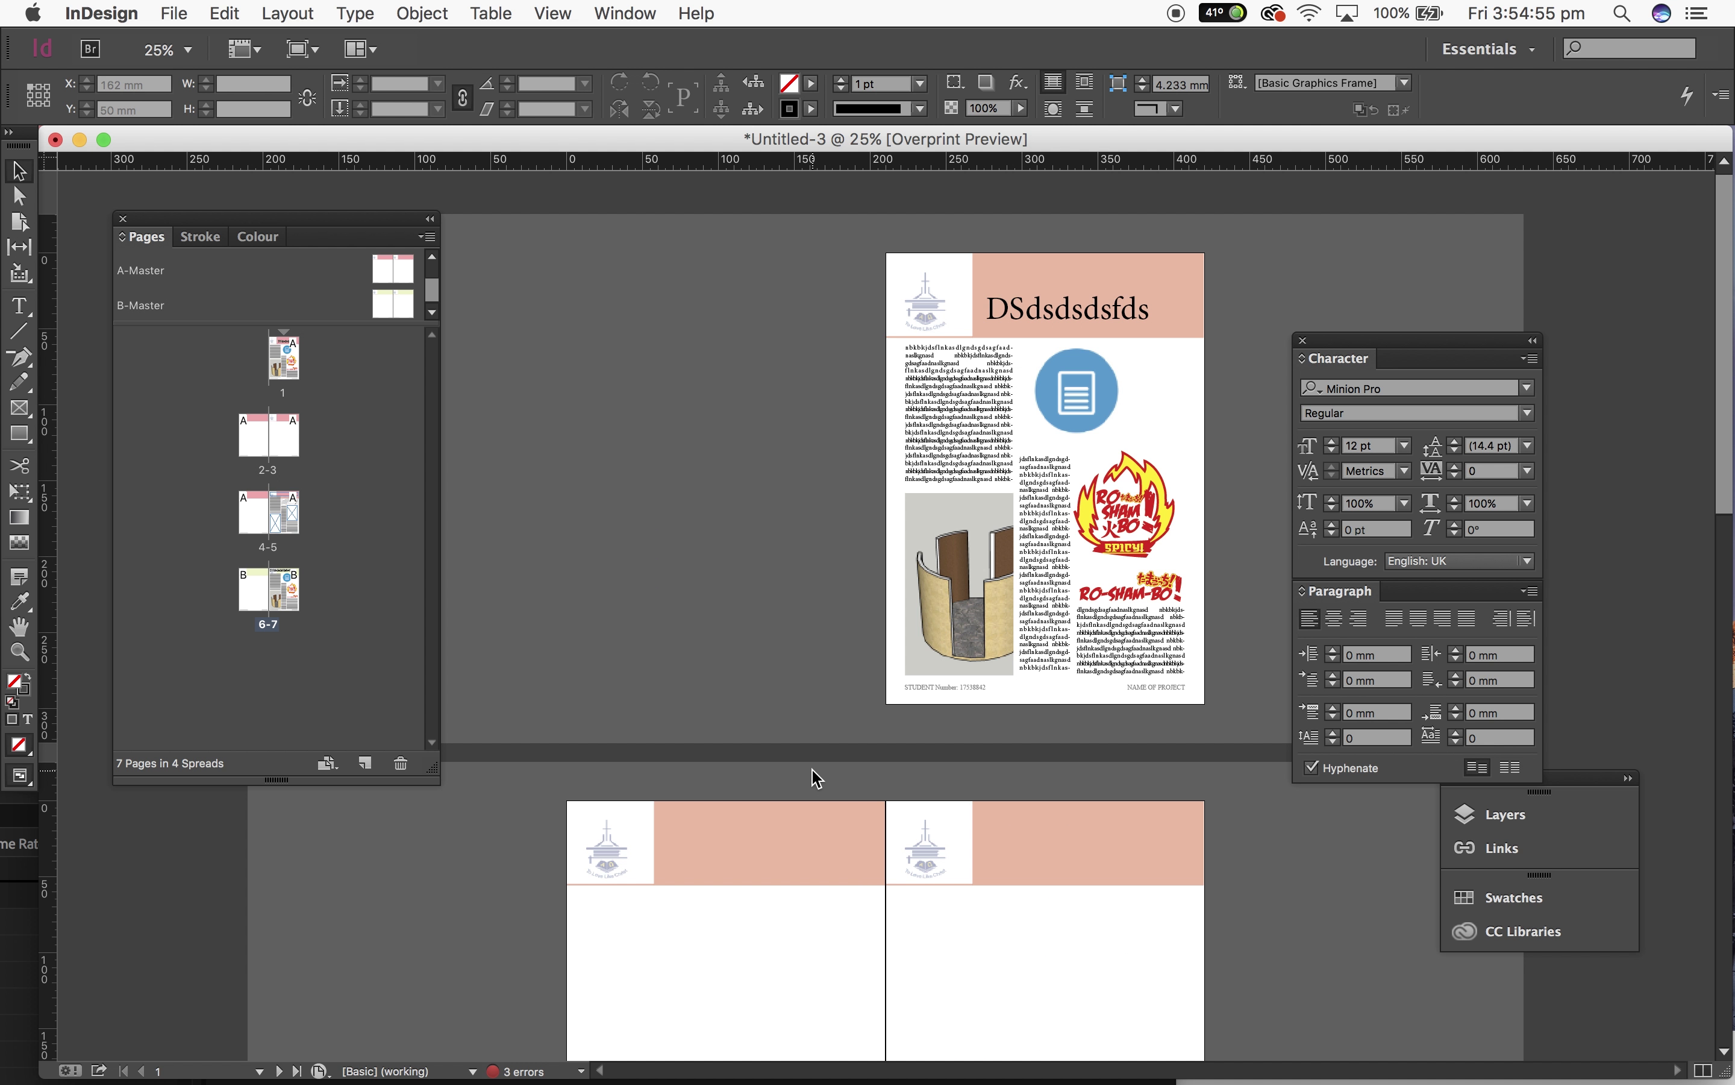
{"action": "left_click_drag", "start_coordinate": [296, 377], "coordinate": [296, 377]}
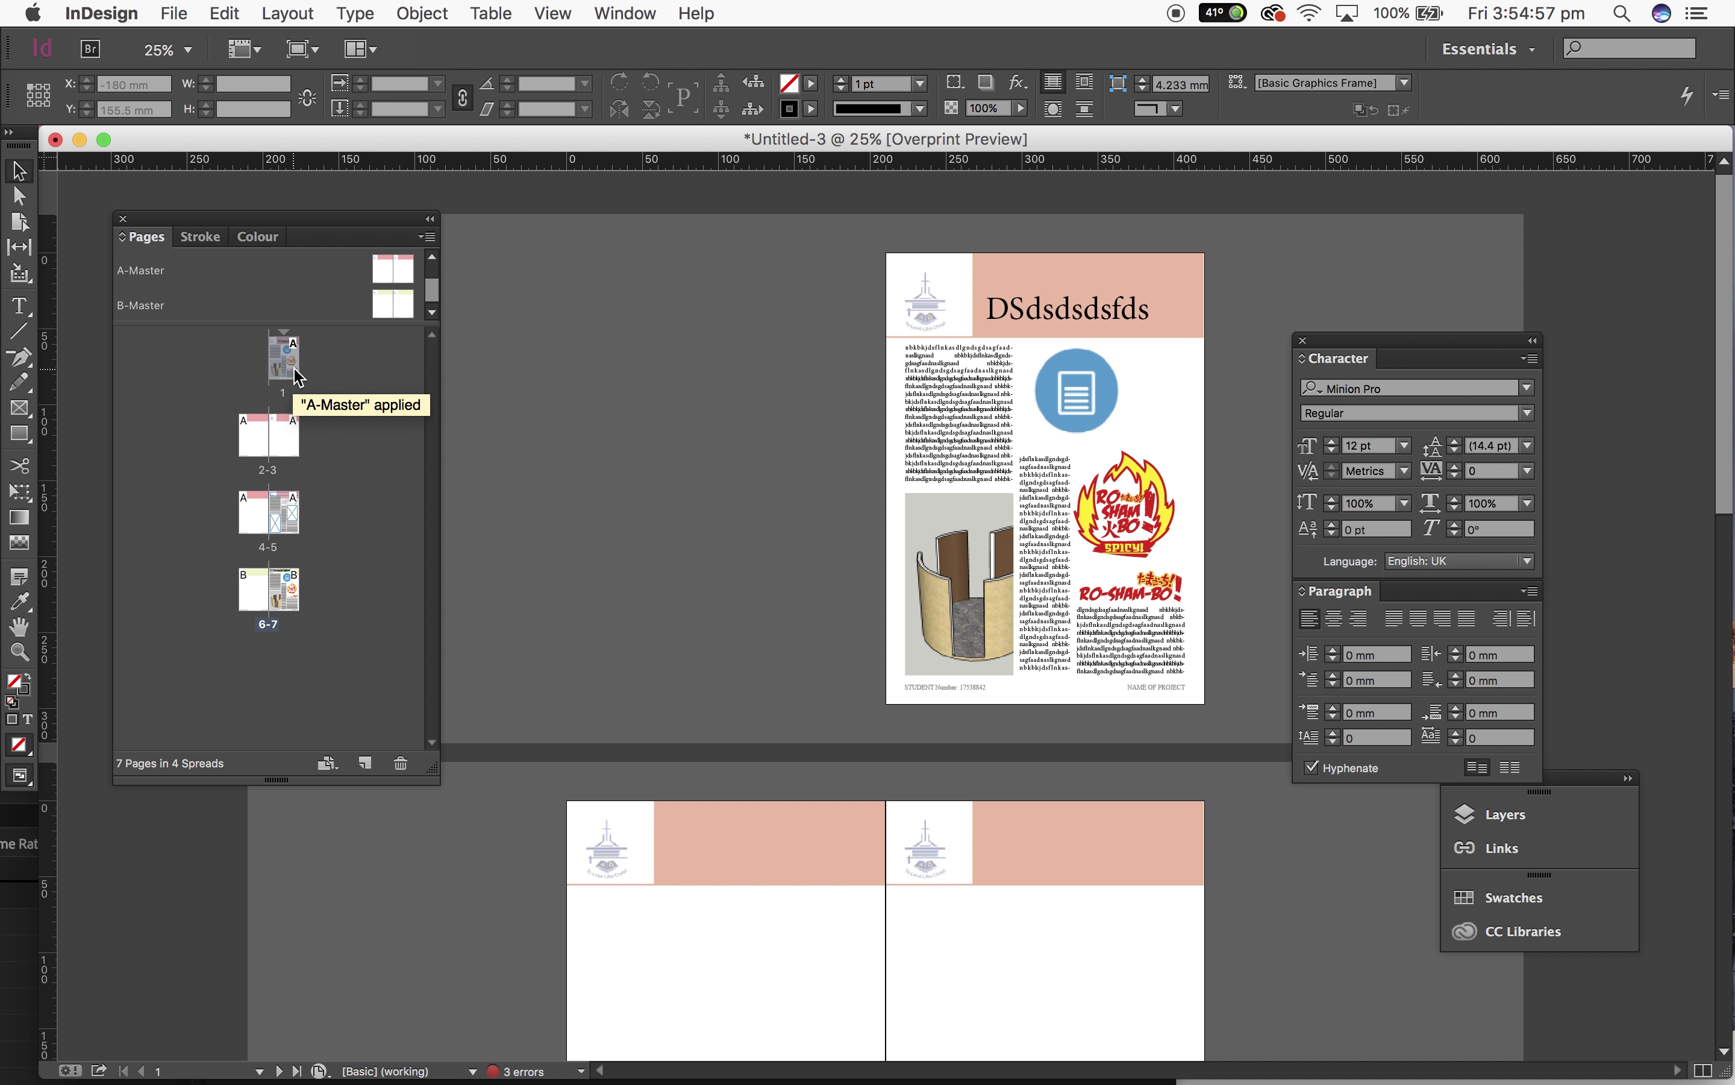
{"action": "right_click", "coordinate": [144, 312]}
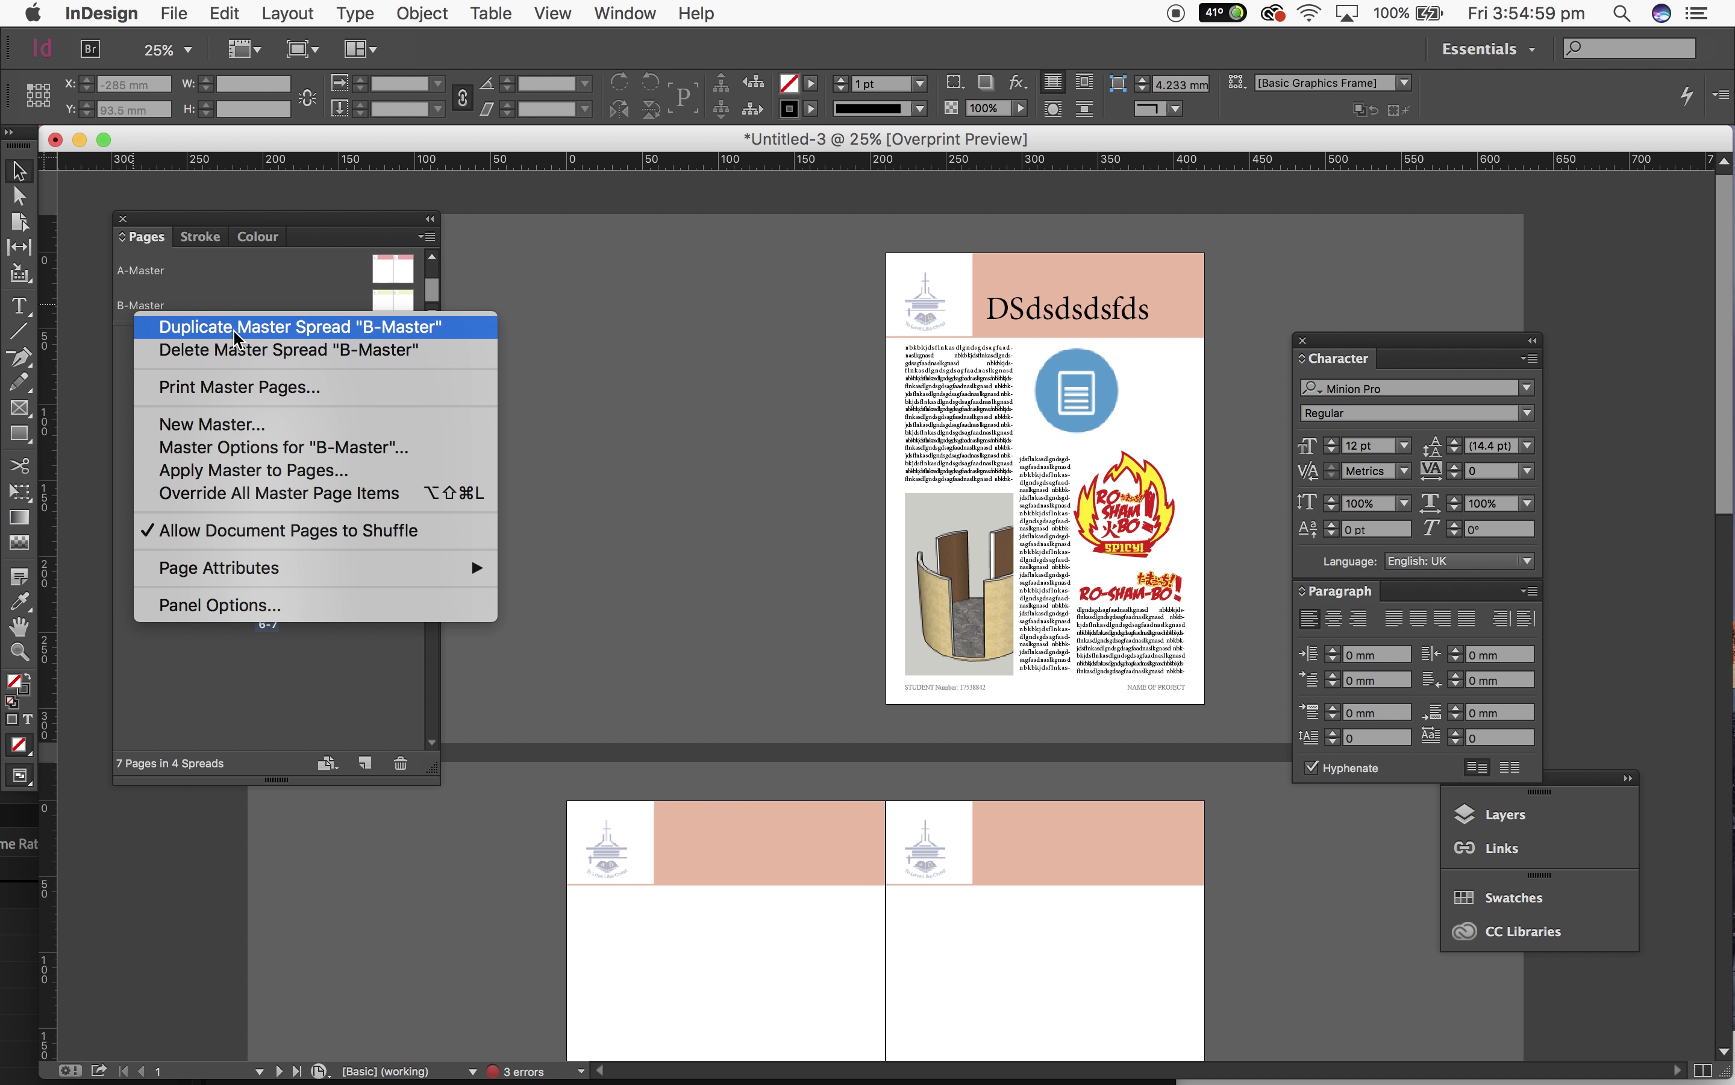
{"action": "left_click", "coordinate": [216, 424]}
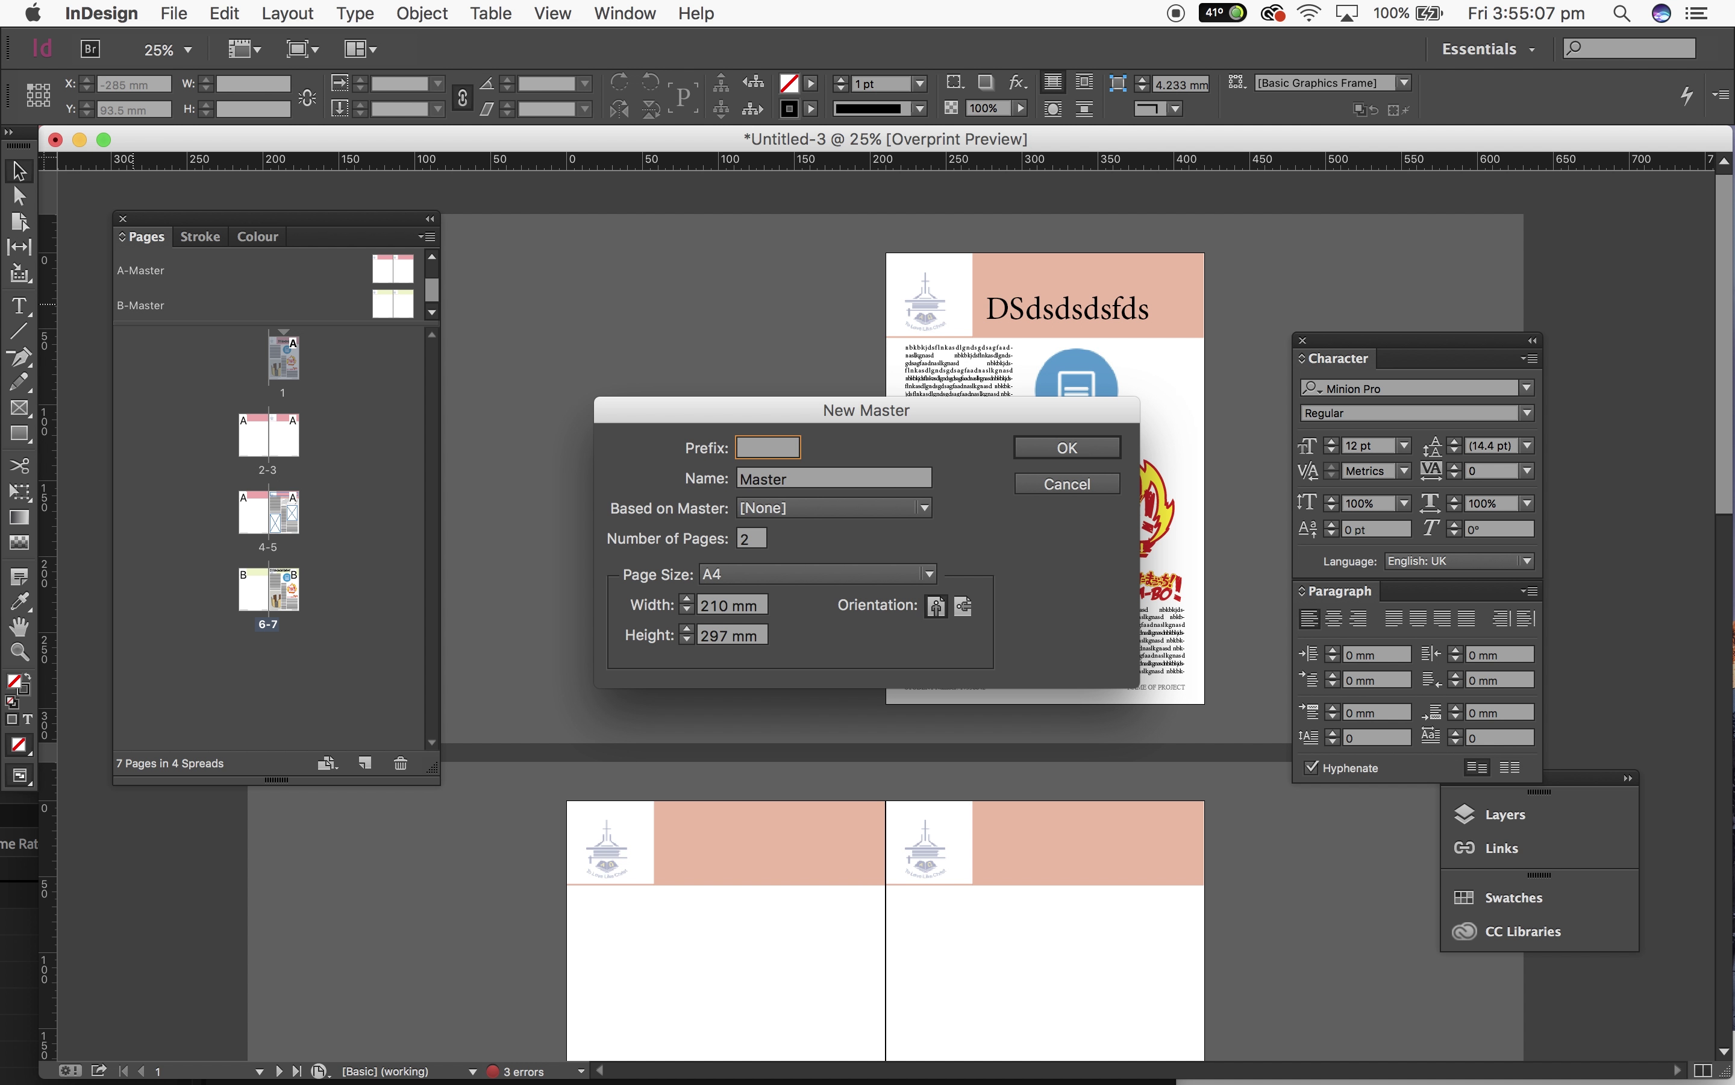
{"action": "left_click", "coordinate": [755, 542]}
{"action": "left_click", "coordinate": [1067, 447]}
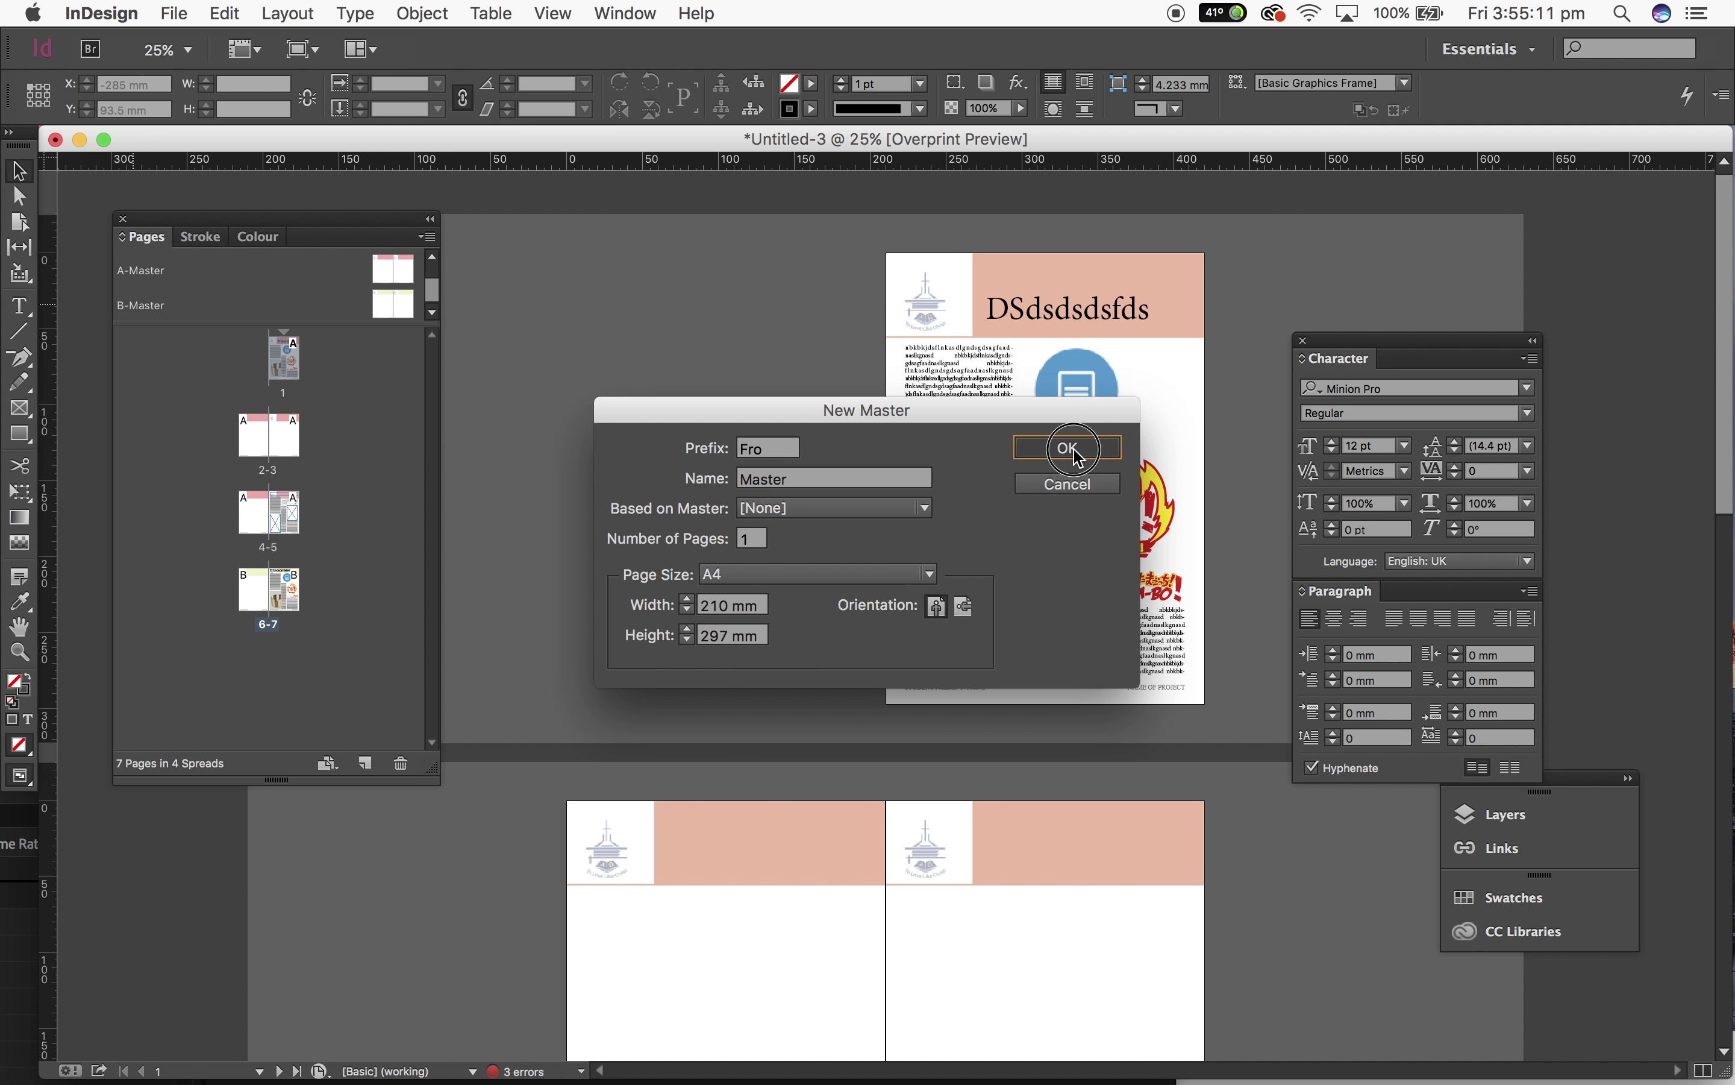
Step: Move page 6 to the very front of the document and display it as page 1
{"action": "left_click", "coordinate": [287, 358]}
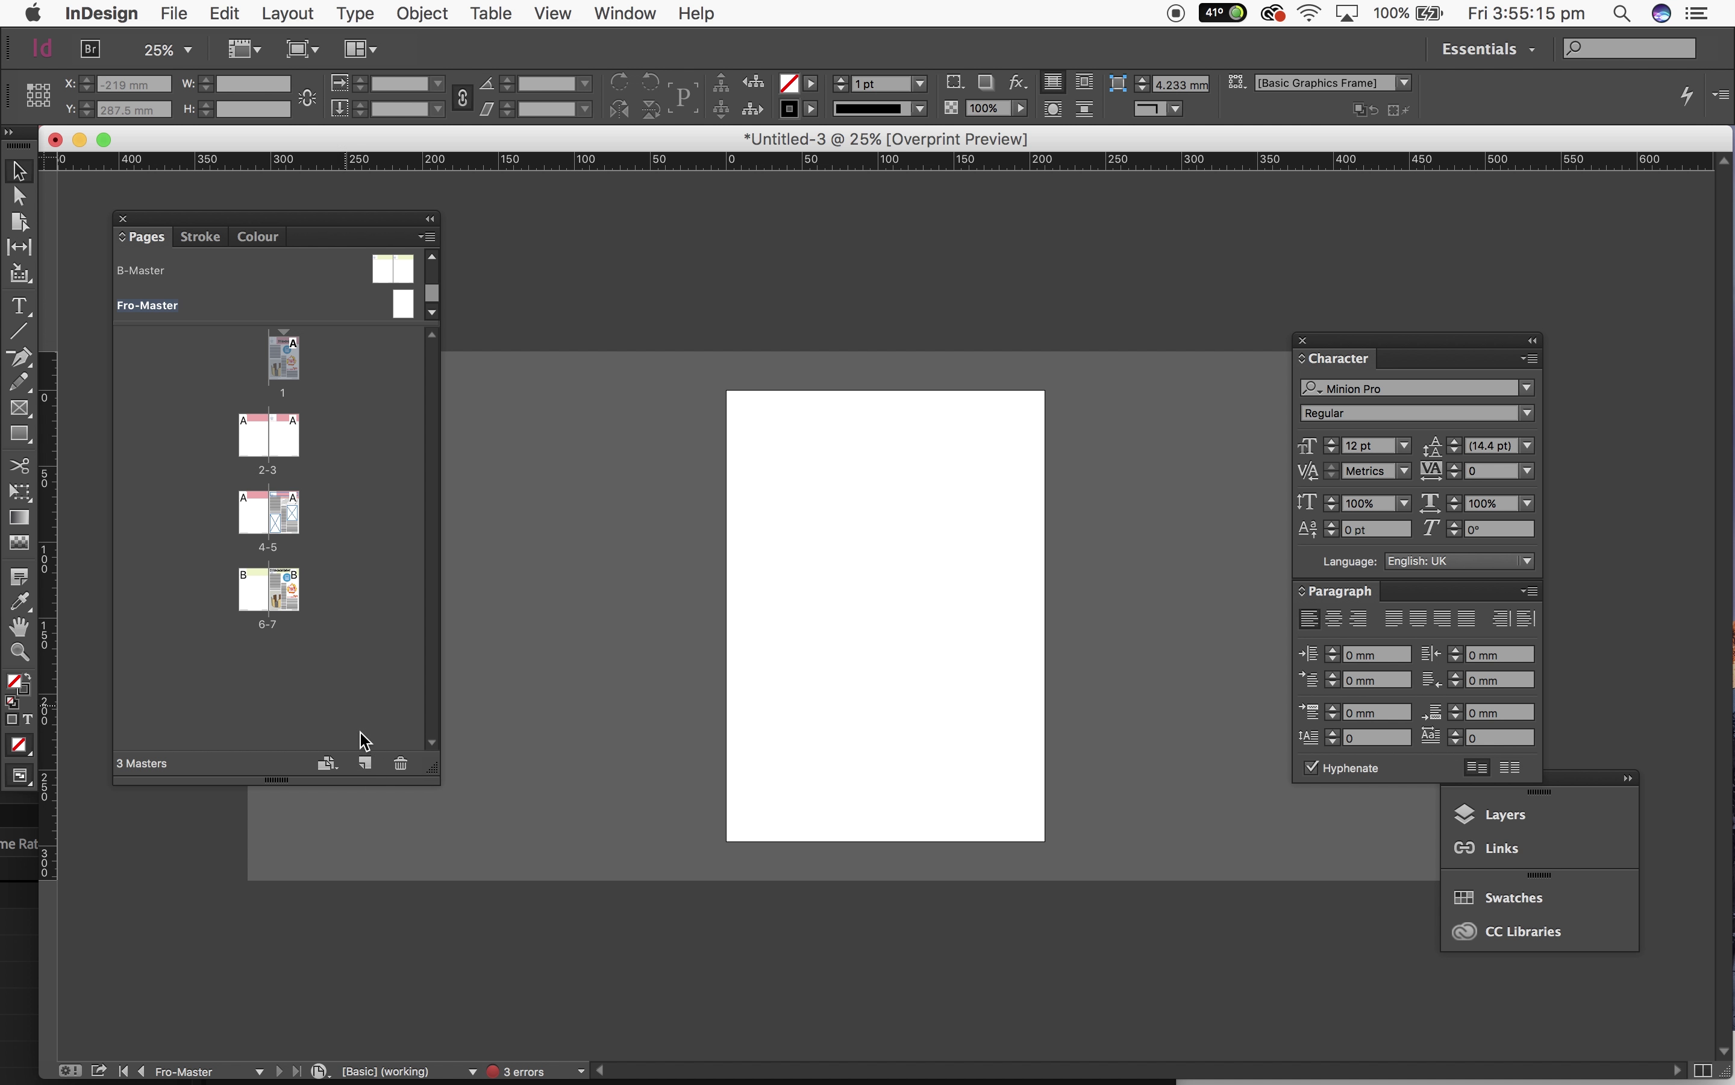
{"action": "left_click_drag", "start_coordinate": [263, 605], "coordinate": [278, 373]}
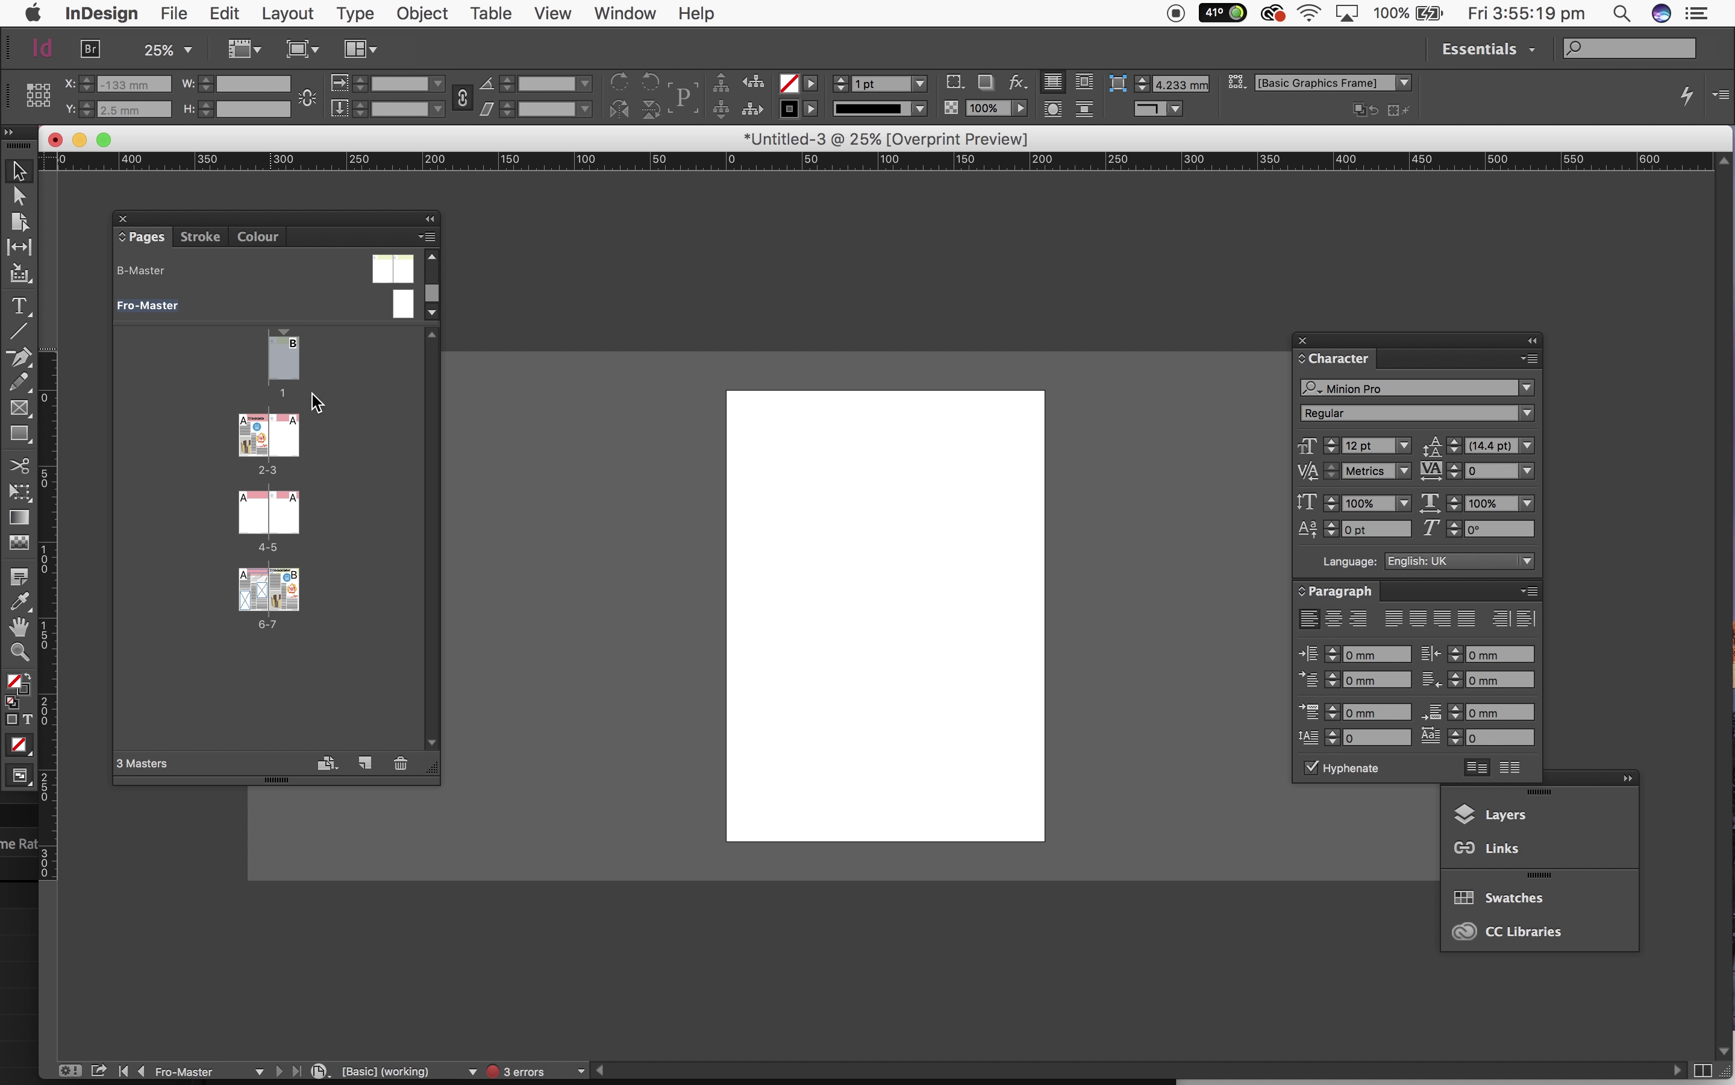
{"action": "double_click", "coordinate": [283, 363]}
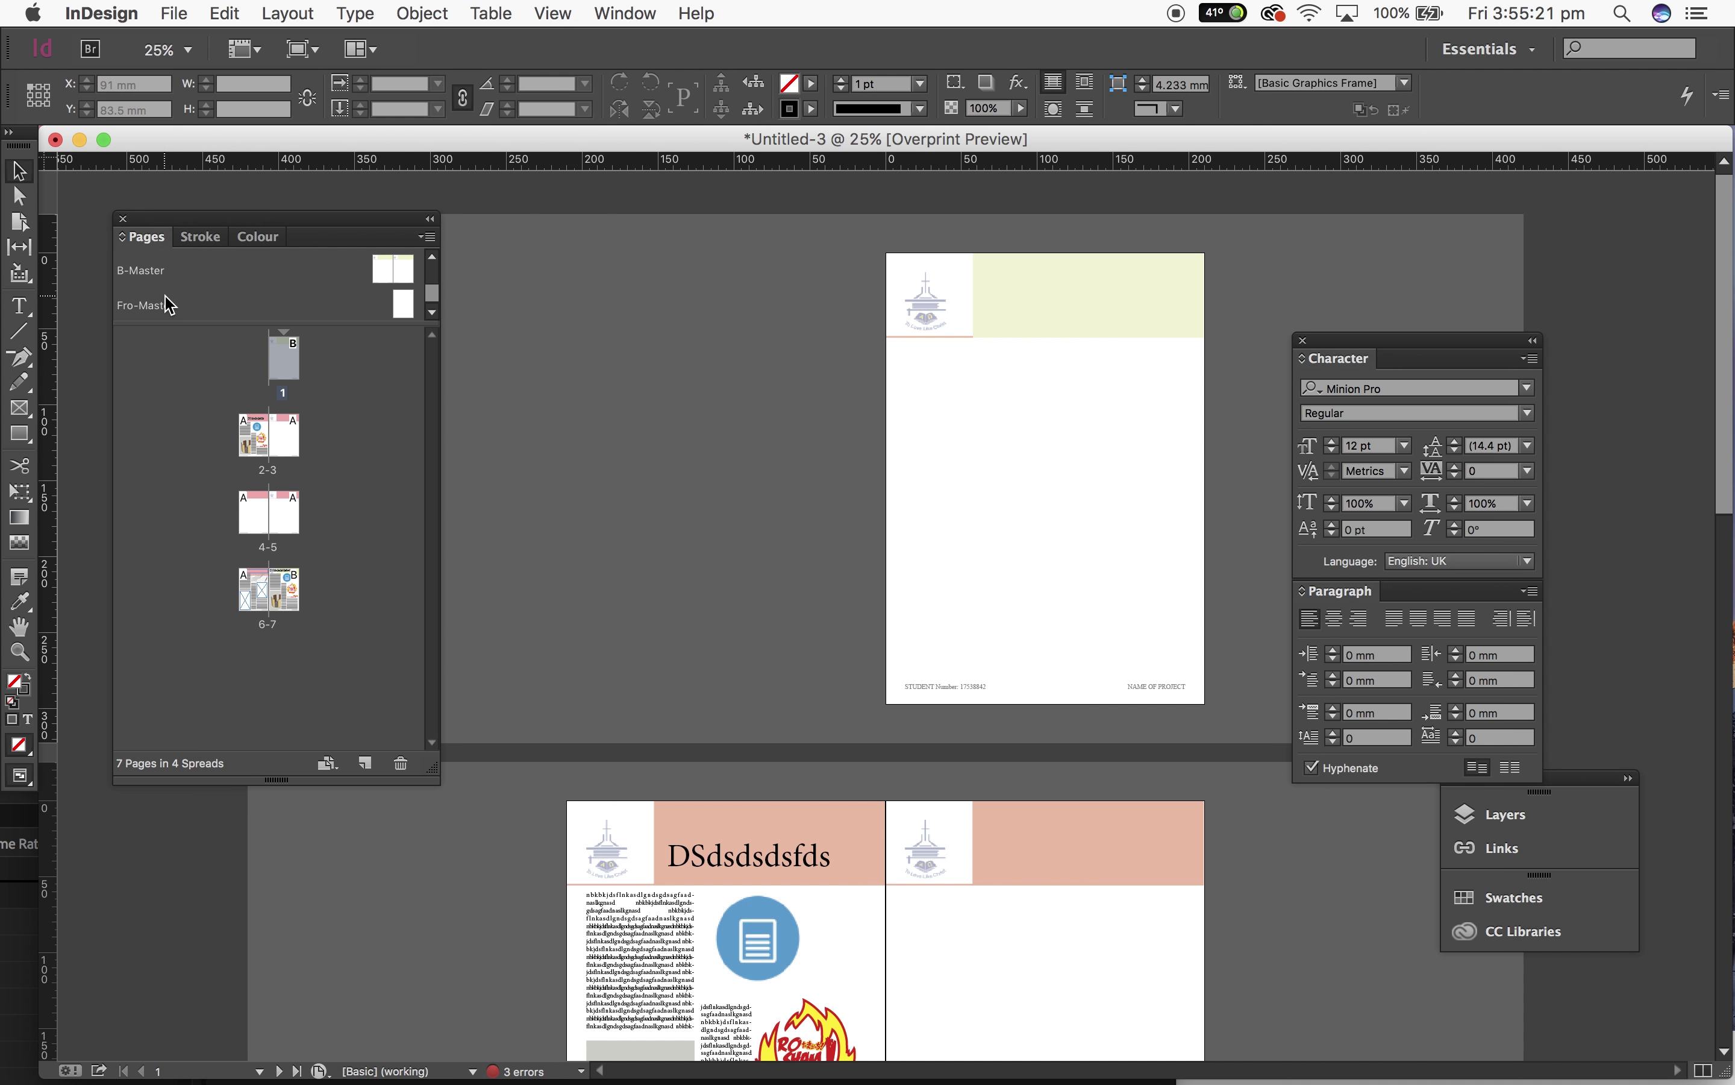
Step: Apply Fro-Master to page 1
{"action": "left_click", "coordinate": [170, 305]}
{"action": "right_click", "coordinate": [170, 305]}
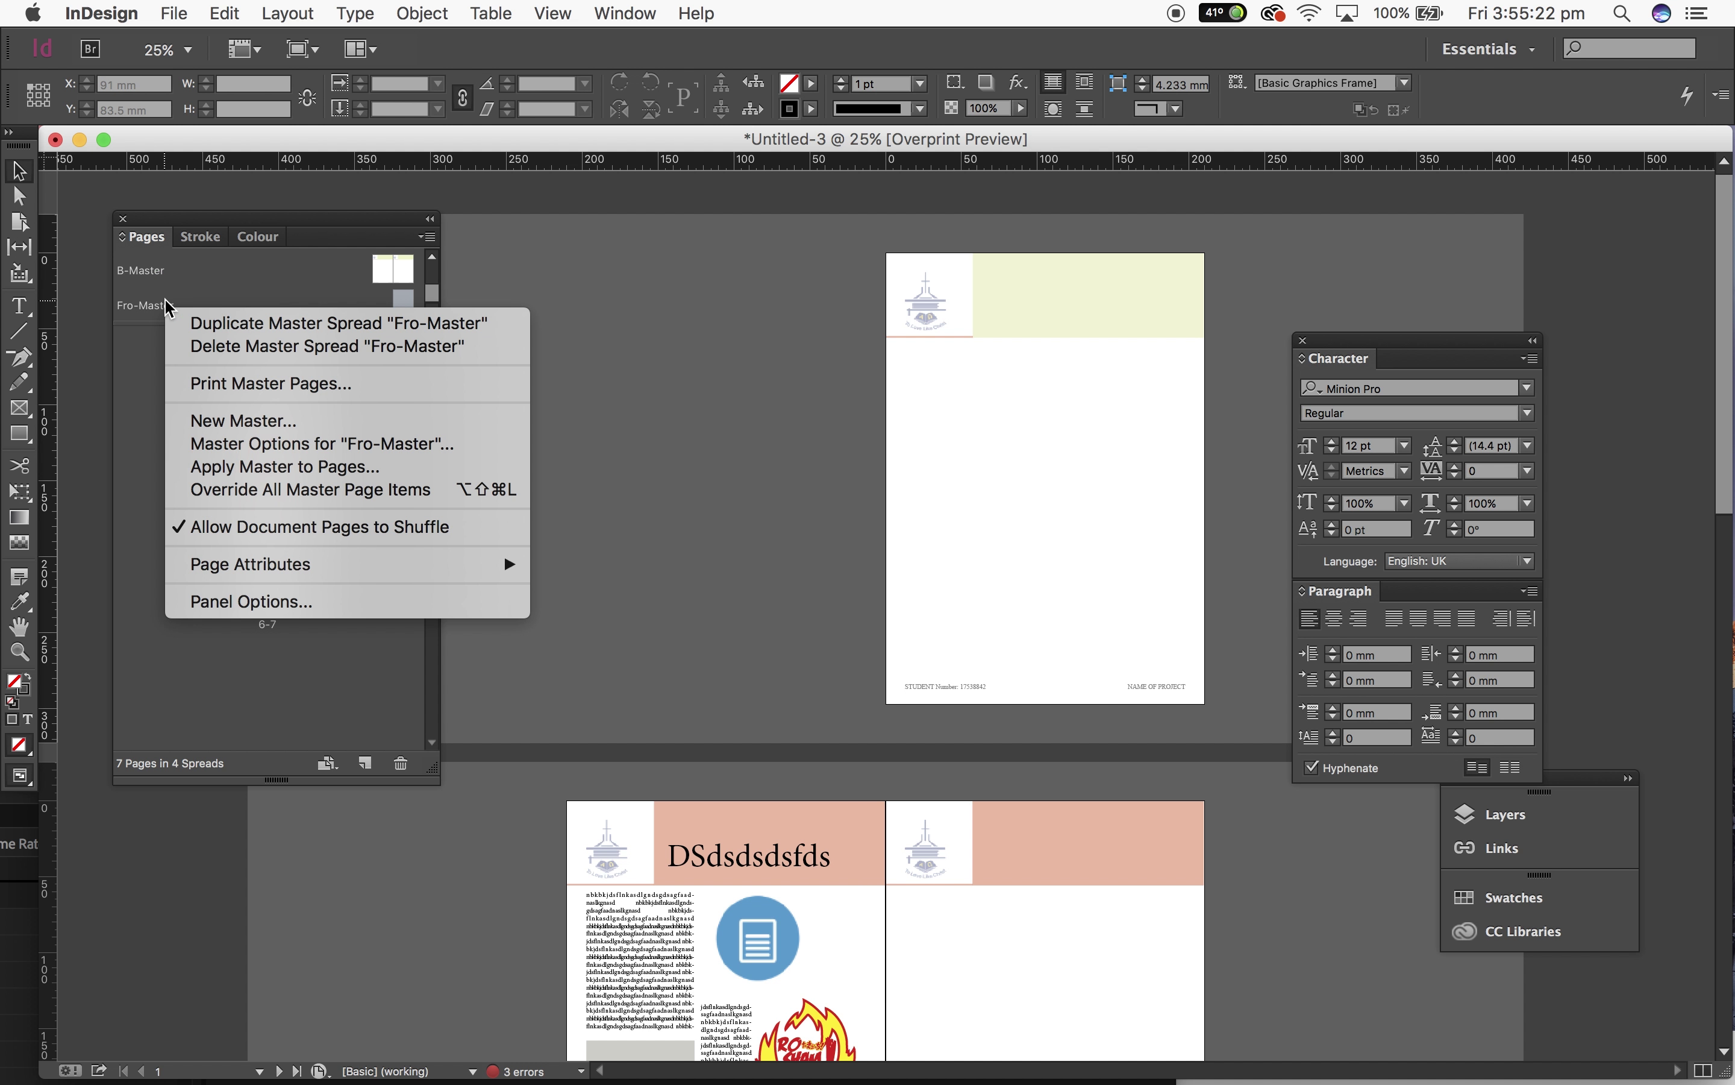
{"action": "left_click", "coordinate": [337, 466]}
{"action": "type", "text": "1"}
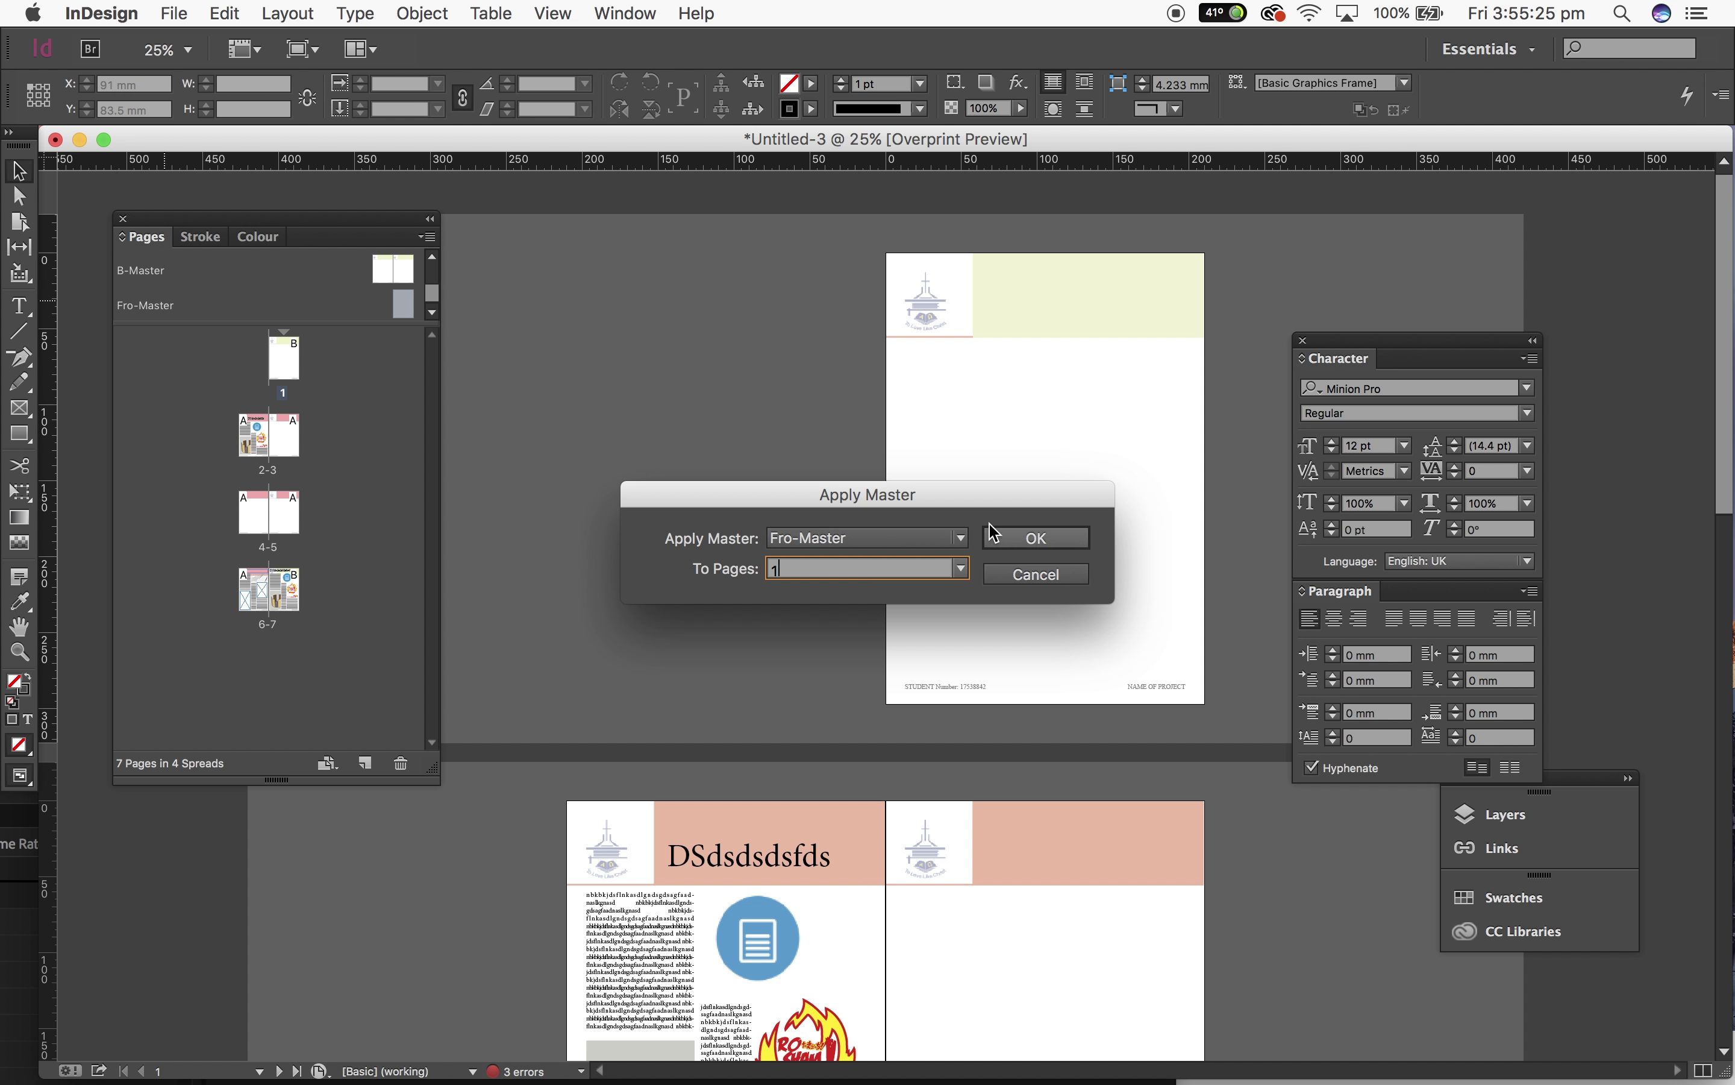
{"action": "left_click", "coordinate": [1037, 538]}
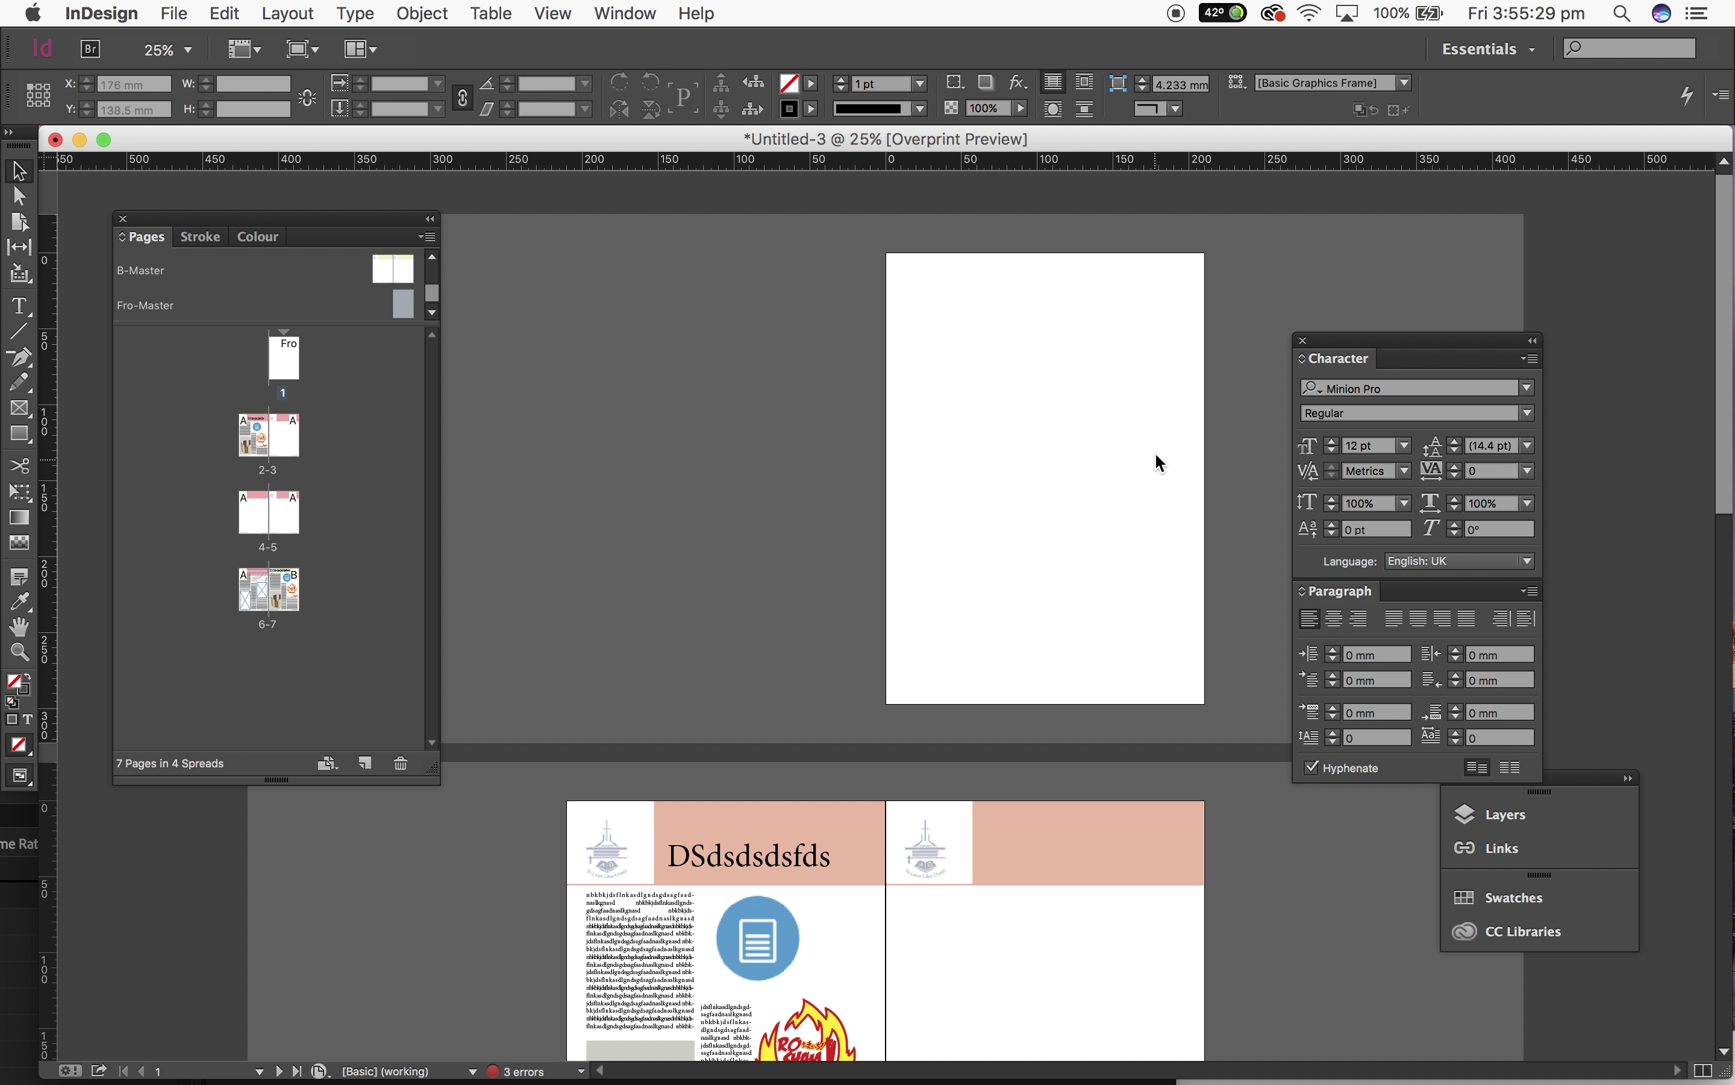
Step: Apply B-Master to page 4 only
{"action": "scroll", "coordinate": [1147, 450], "scroll_direction": "down", "scroll_amount": 10}
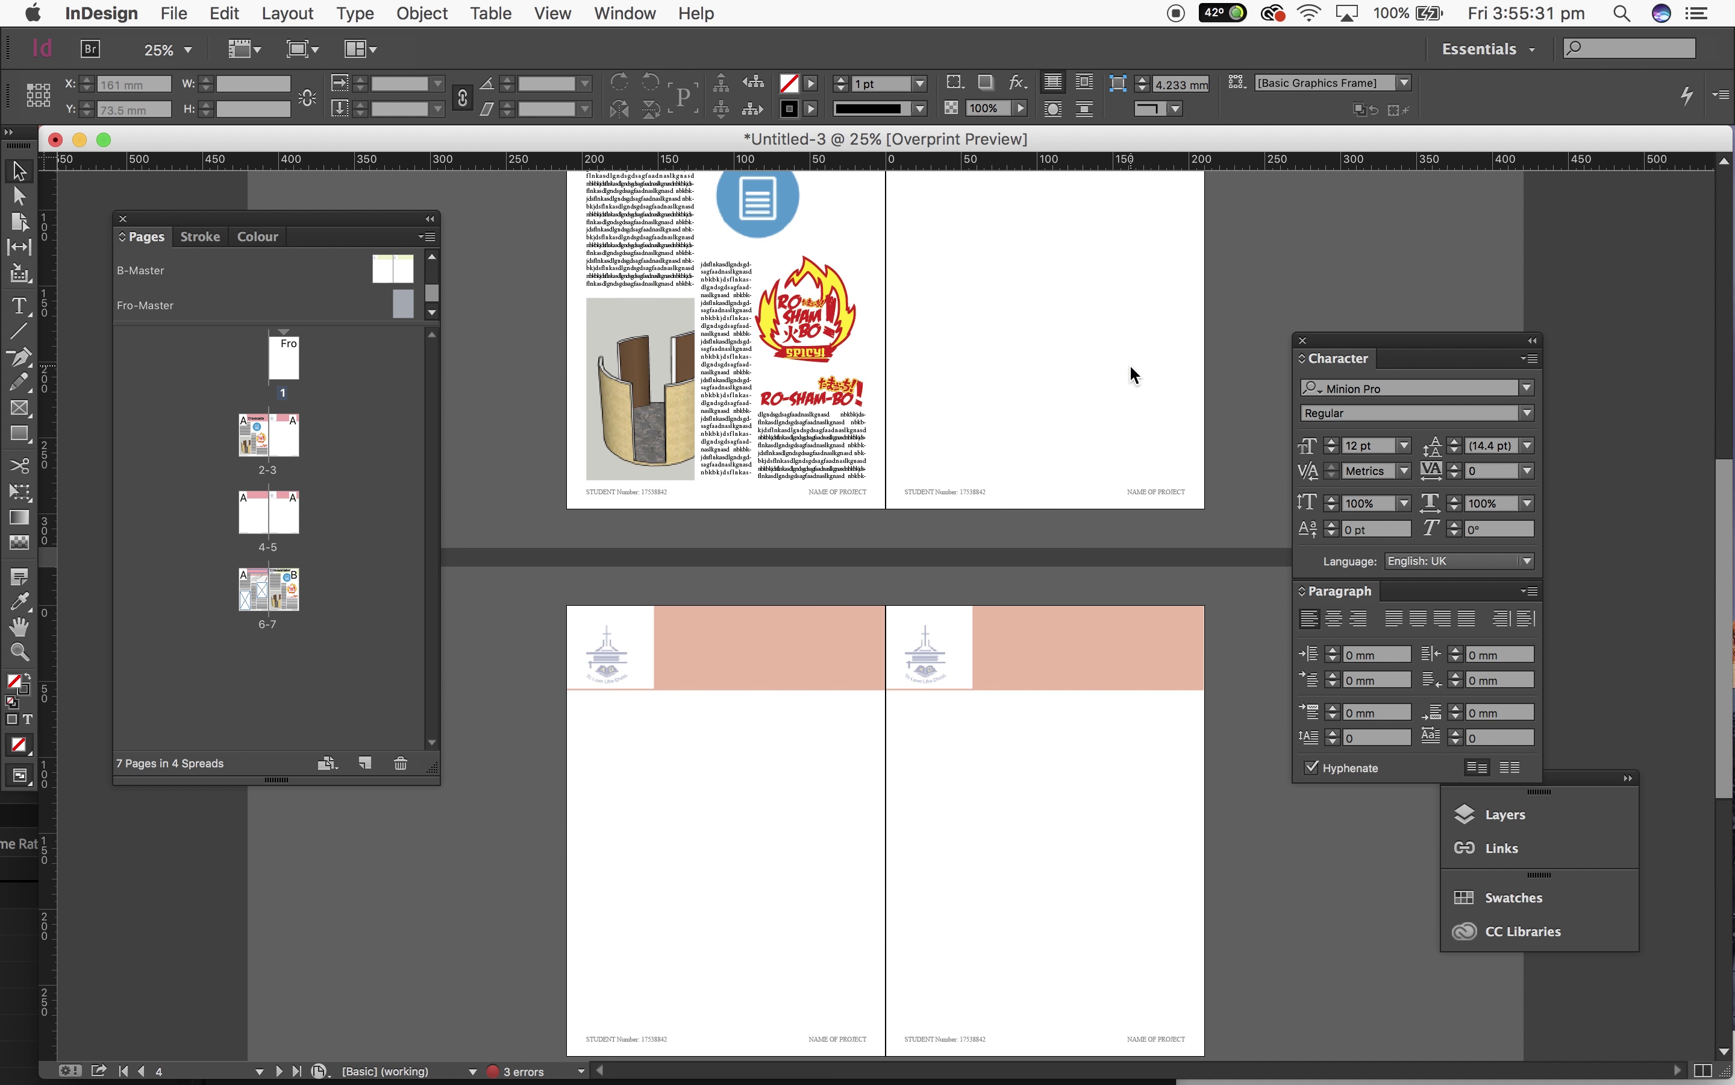
{"action": "scroll", "coordinate": [1129, 364], "scroll_direction": "down", "scroll_amount": 6}
{"action": "scroll", "coordinate": [1017, 710], "scroll_direction": "up", "scroll_amount": 2}
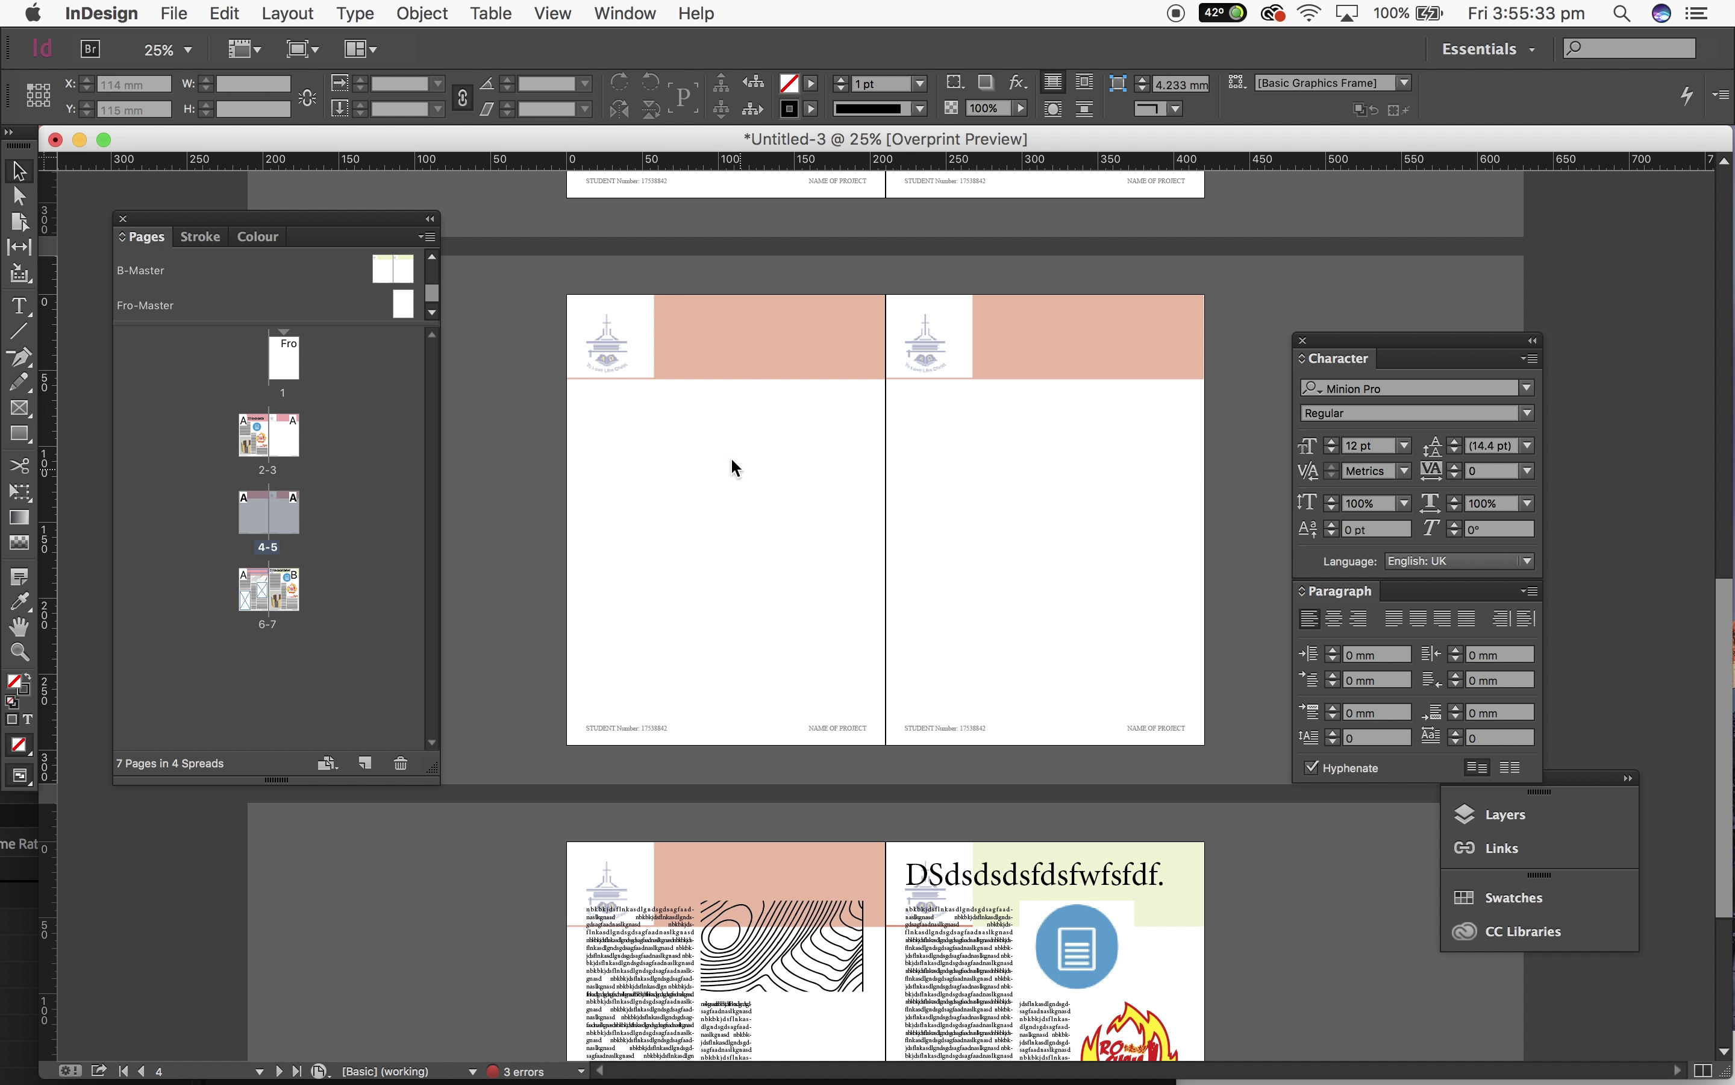
{"action": "left_click", "coordinate": [401, 272]}
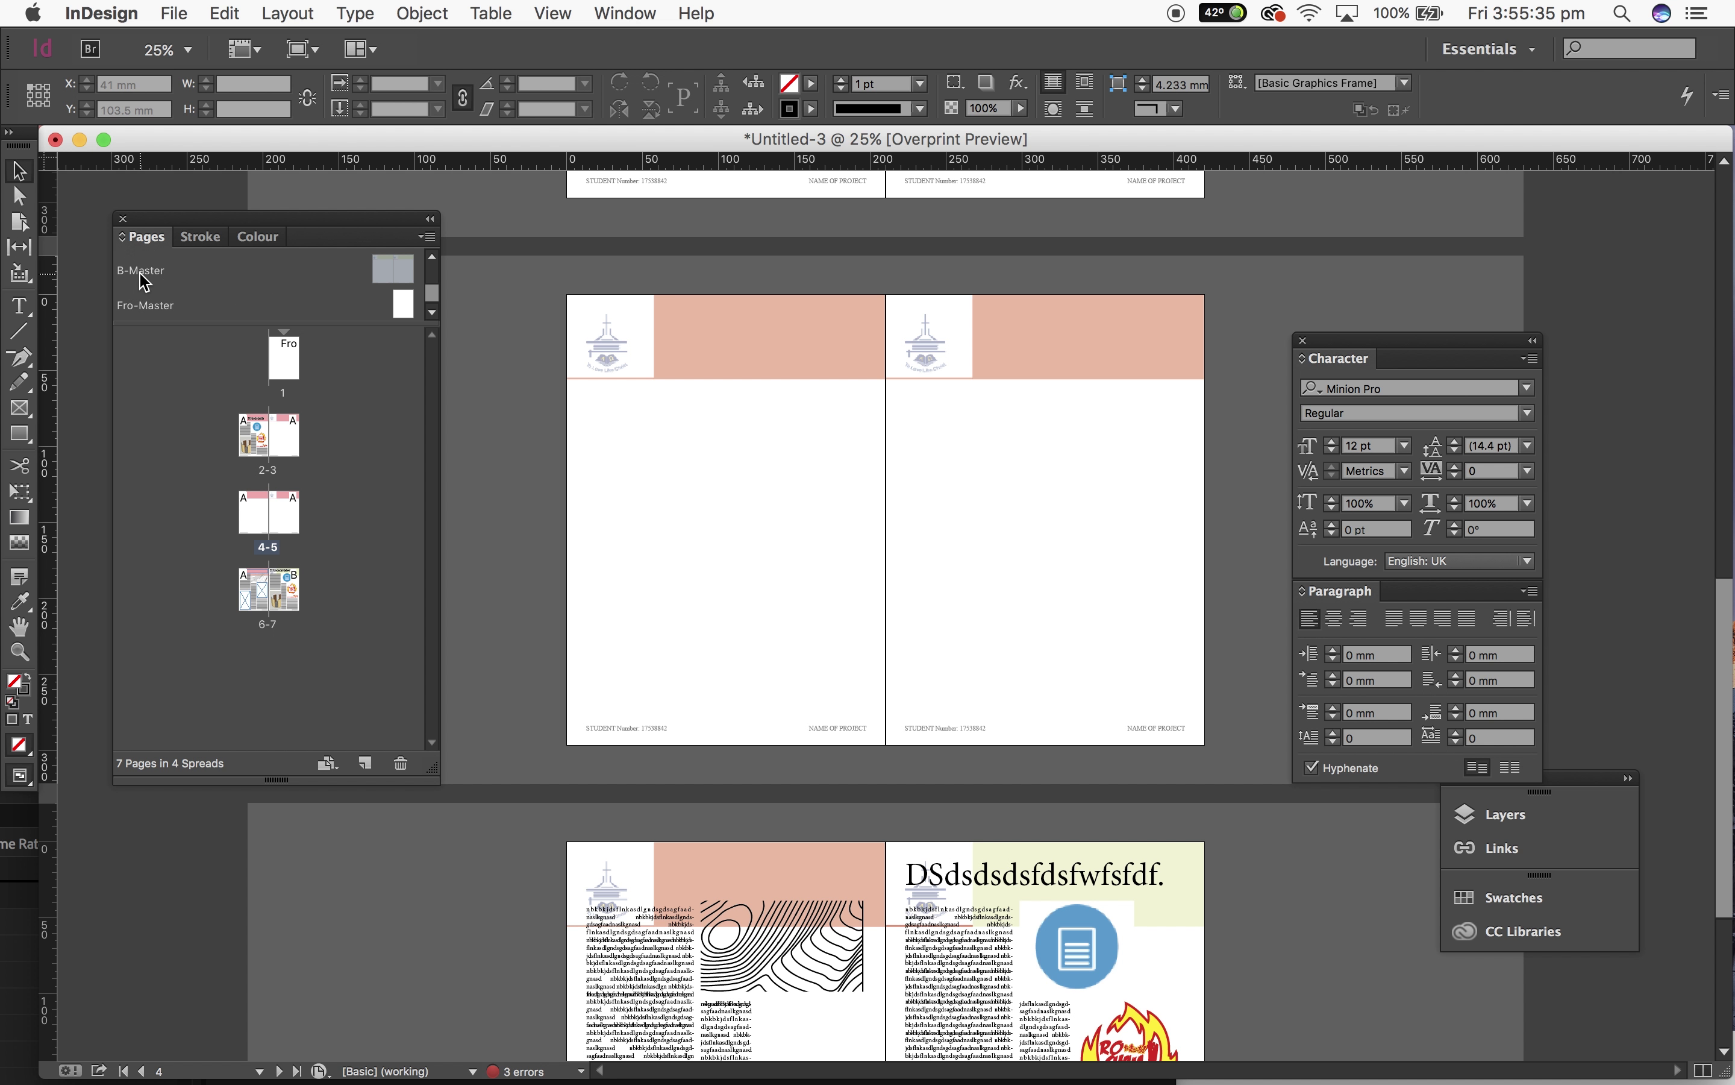
{"action": "right_click", "coordinate": [144, 282]}
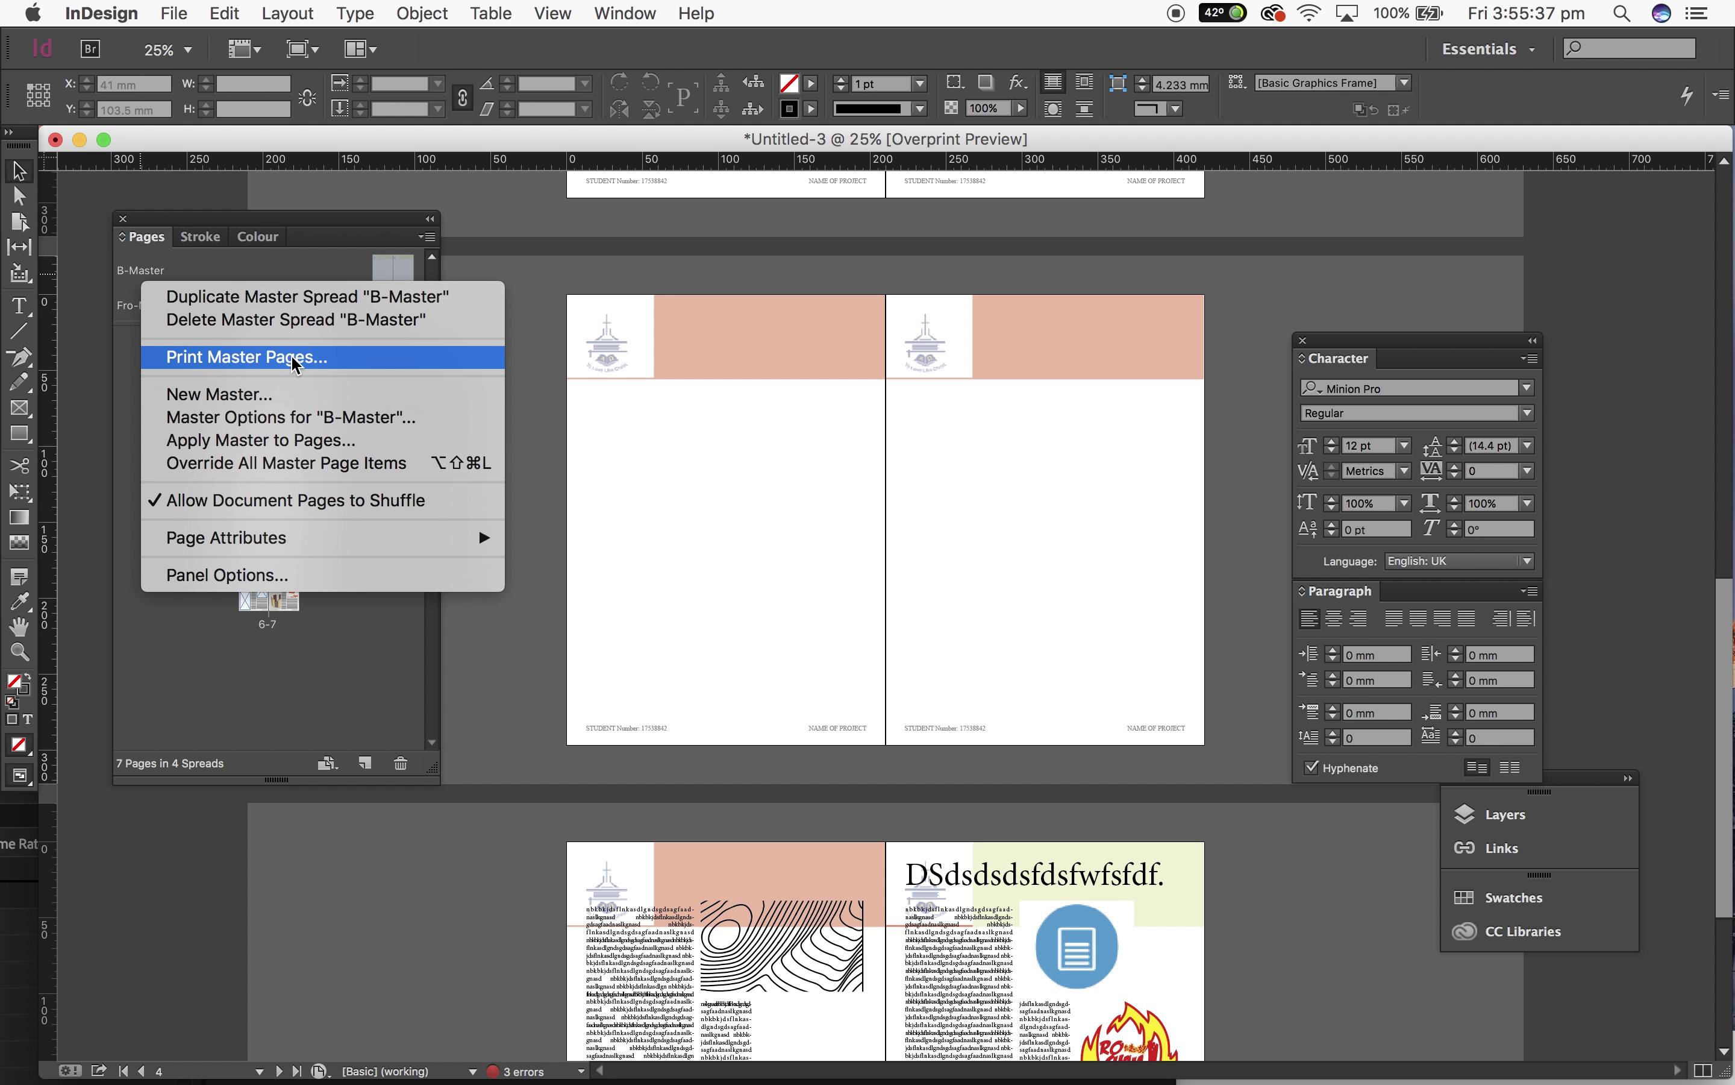
{"action": "left_click", "coordinate": [290, 440]}
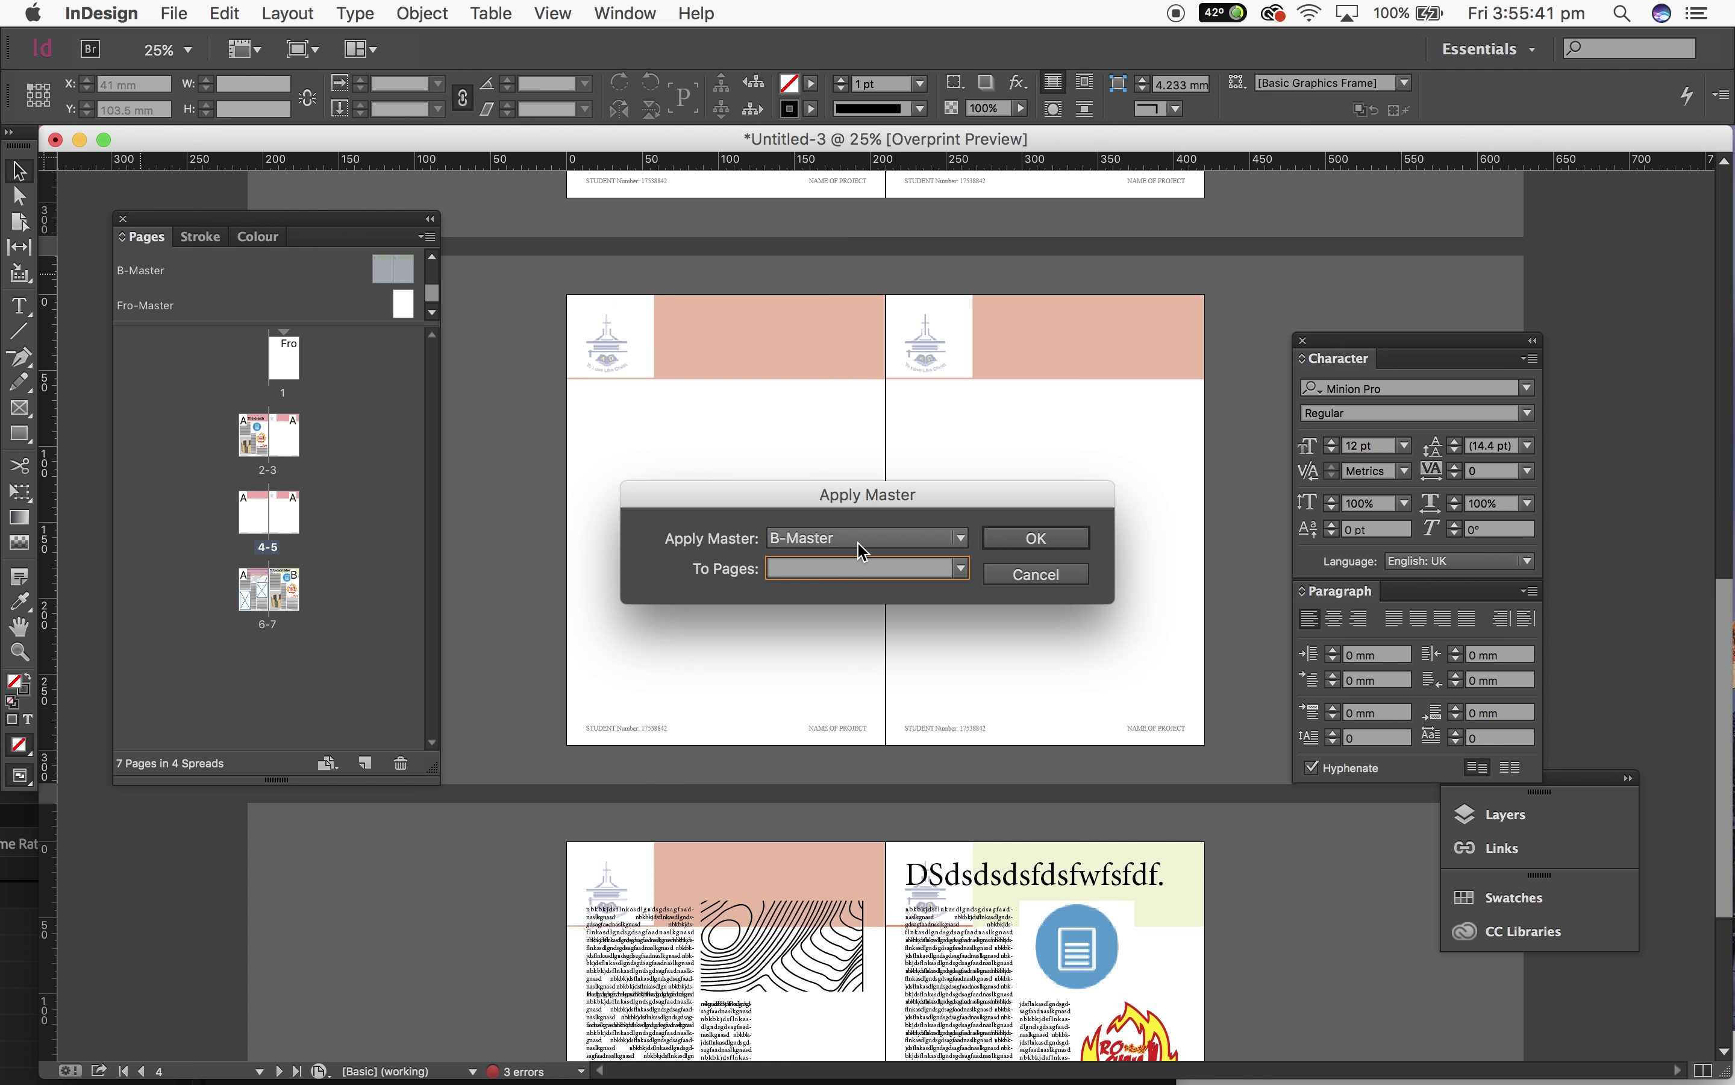
{"action": "left_click", "coordinate": [857, 539]}
{"action": "left_click", "coordinate": [856, 539]}
{"action": "type", "text": "4"}
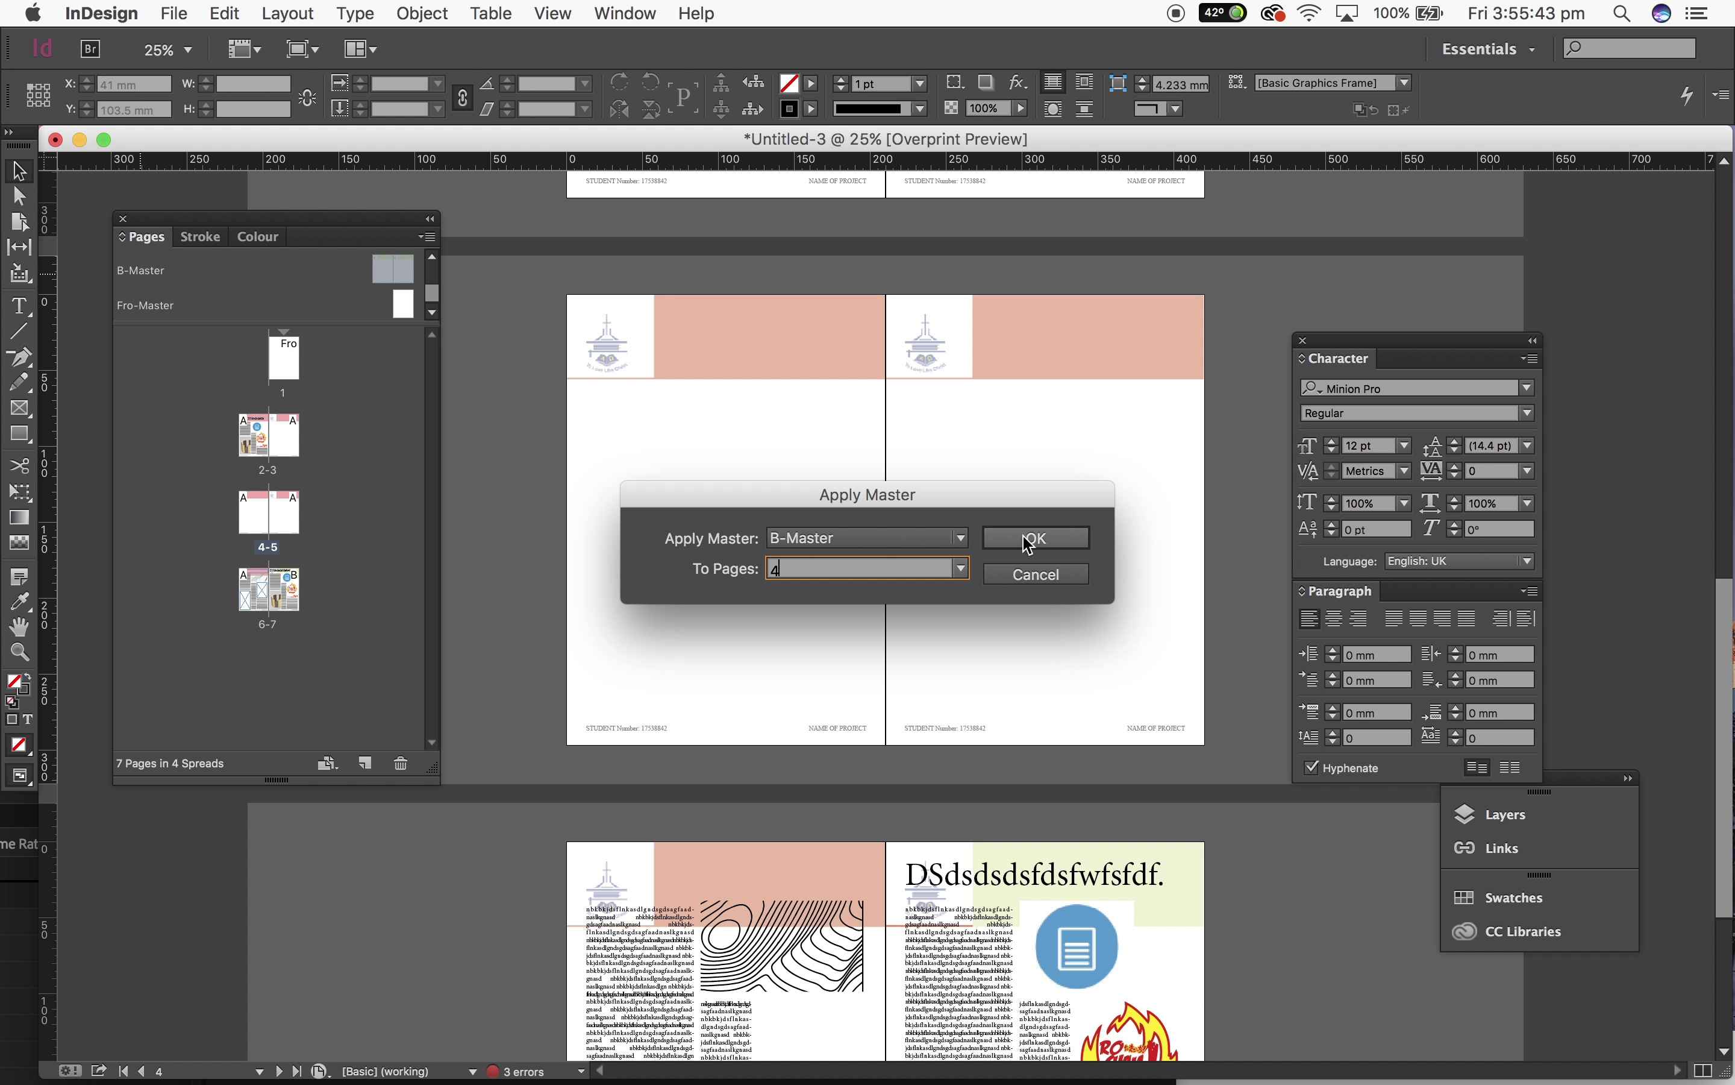
{"action": "left_click", "coordinate": [1032, 538]}
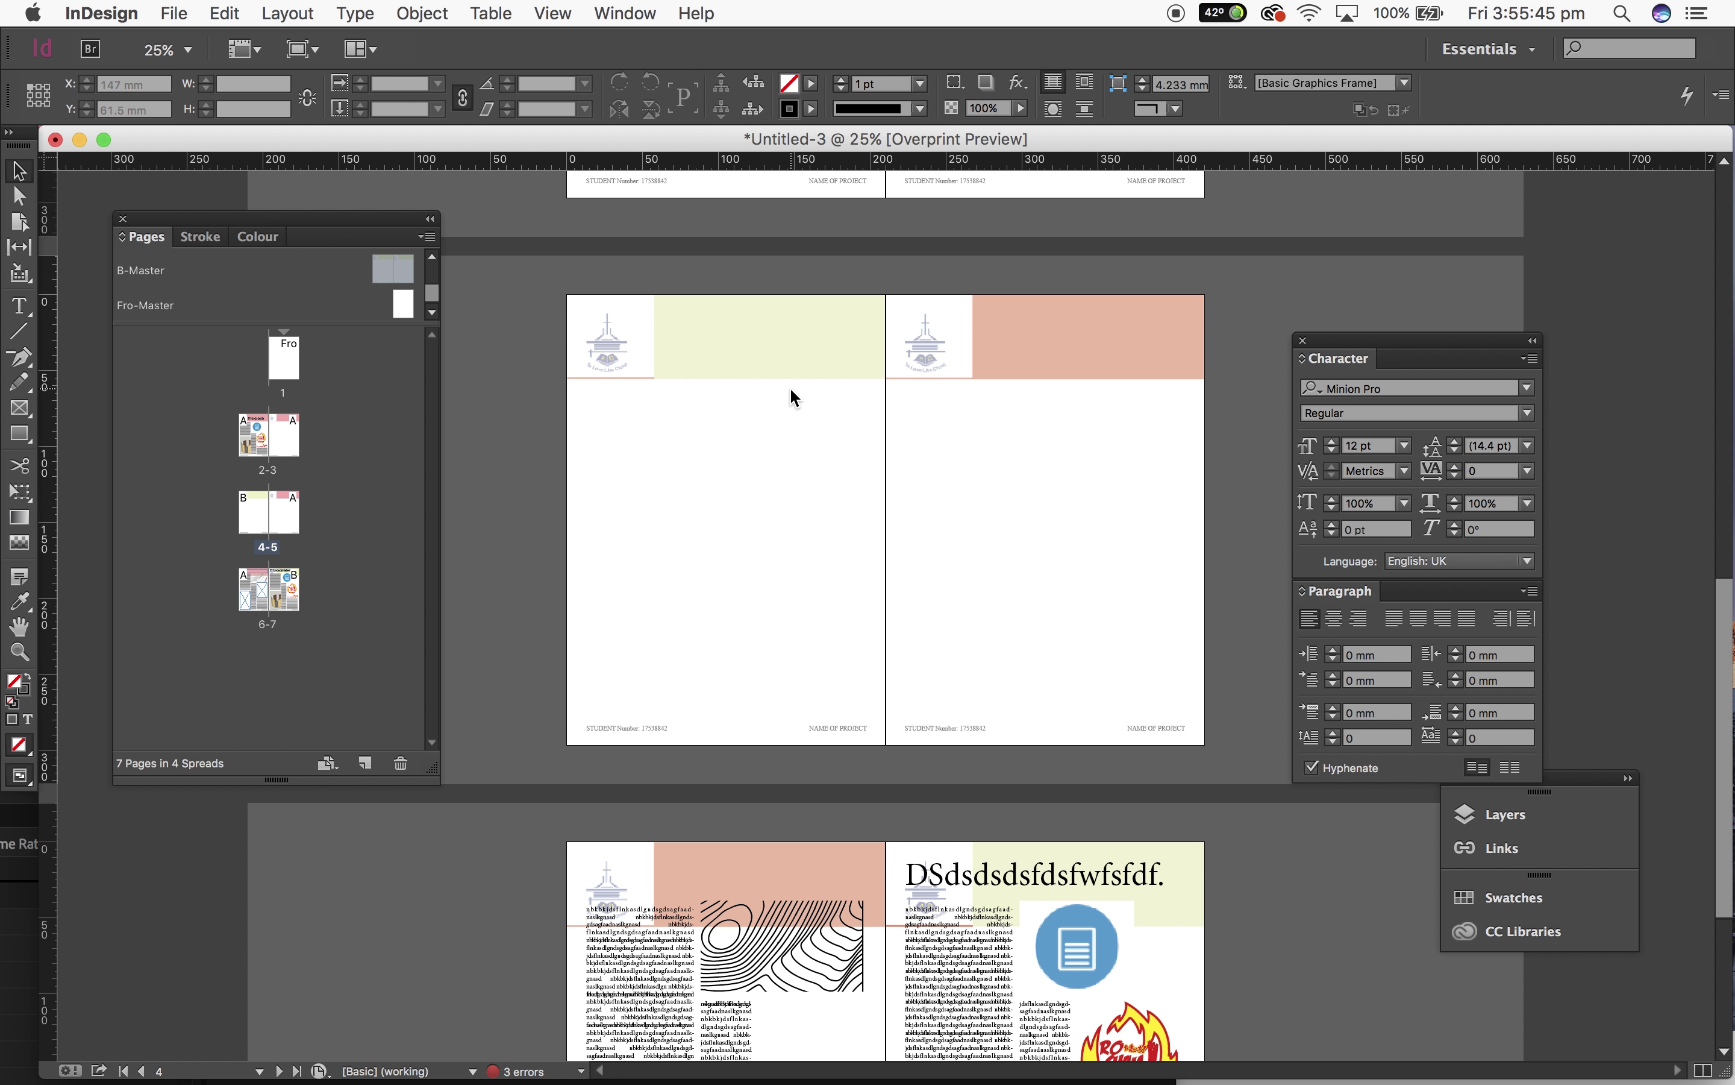
Step: Select page 2's title, text and image frames, and create a two-page A4 master with the prefix lay
{"action": "scroll", "coordinate": [789, 387], "scroll_direction": "down", "scroll_amount": 10}
{"action": "scroll", "coordinate": [791, 388], "scroll_direction": "up", "scroll_amount": 3}
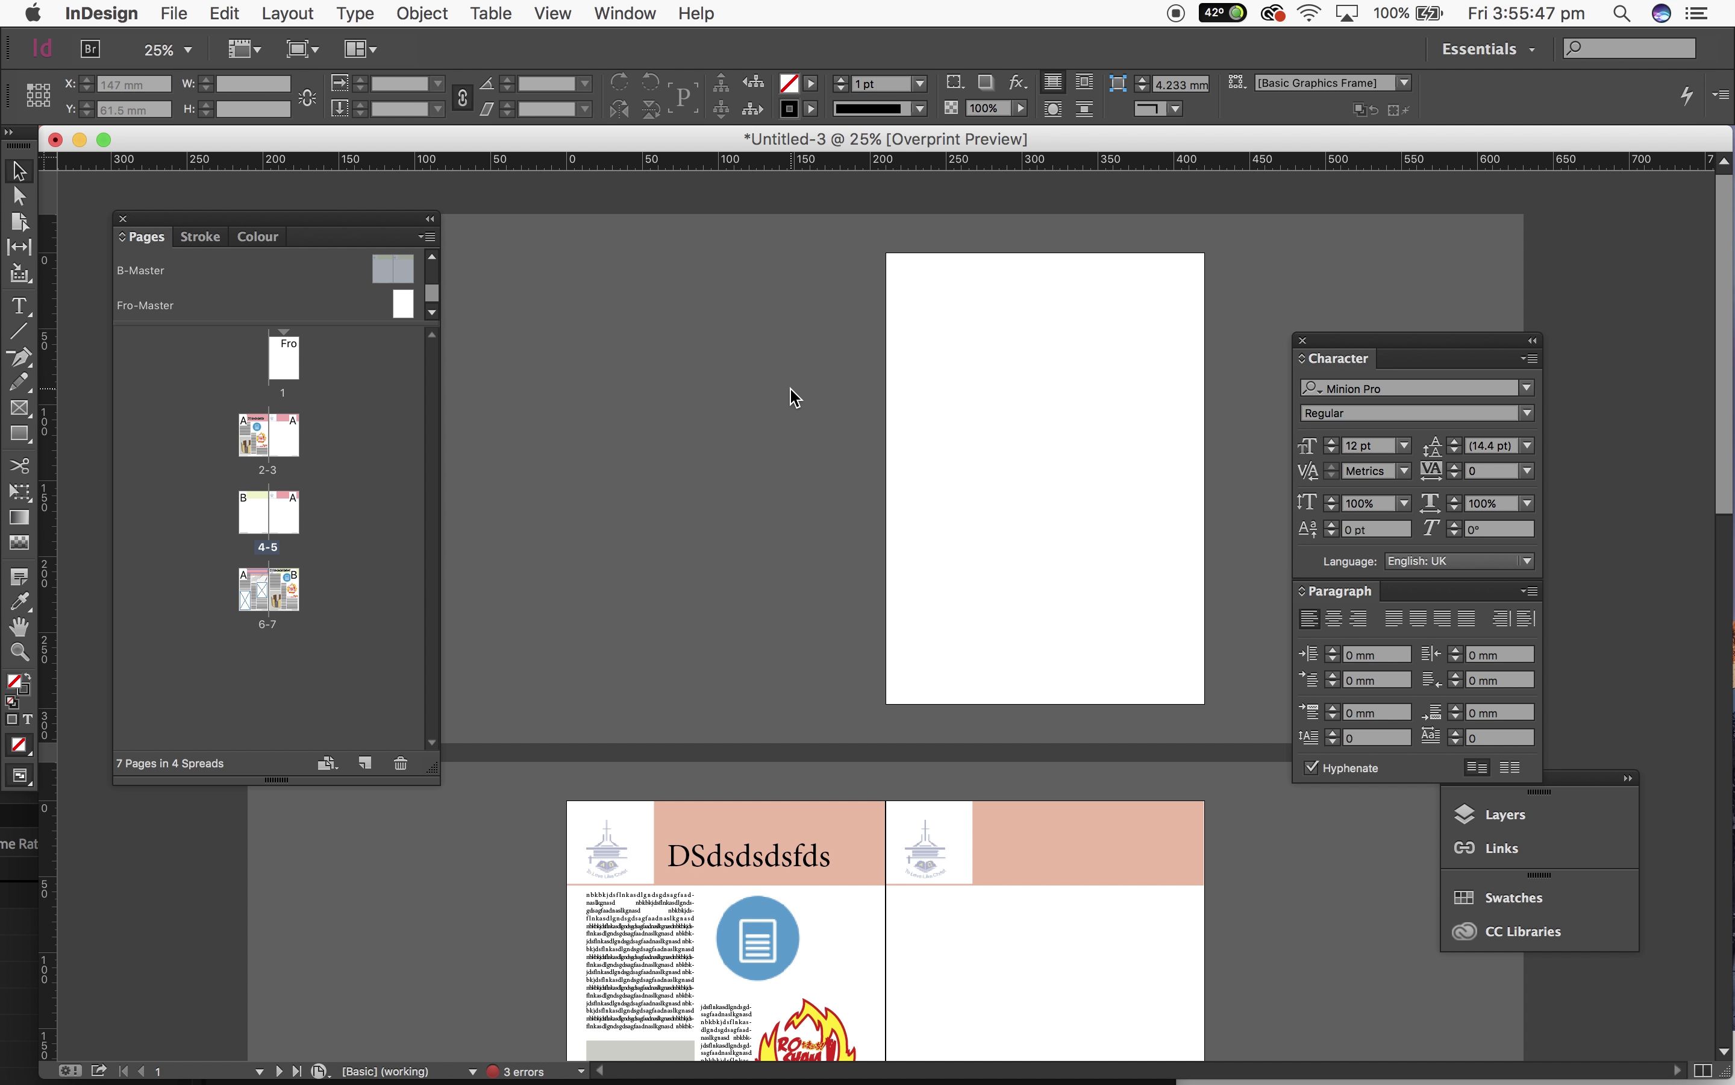
{"action": "scroll", "coordinate": [792, 388], "scroll_direction": "down", "scroll_amount": 8}
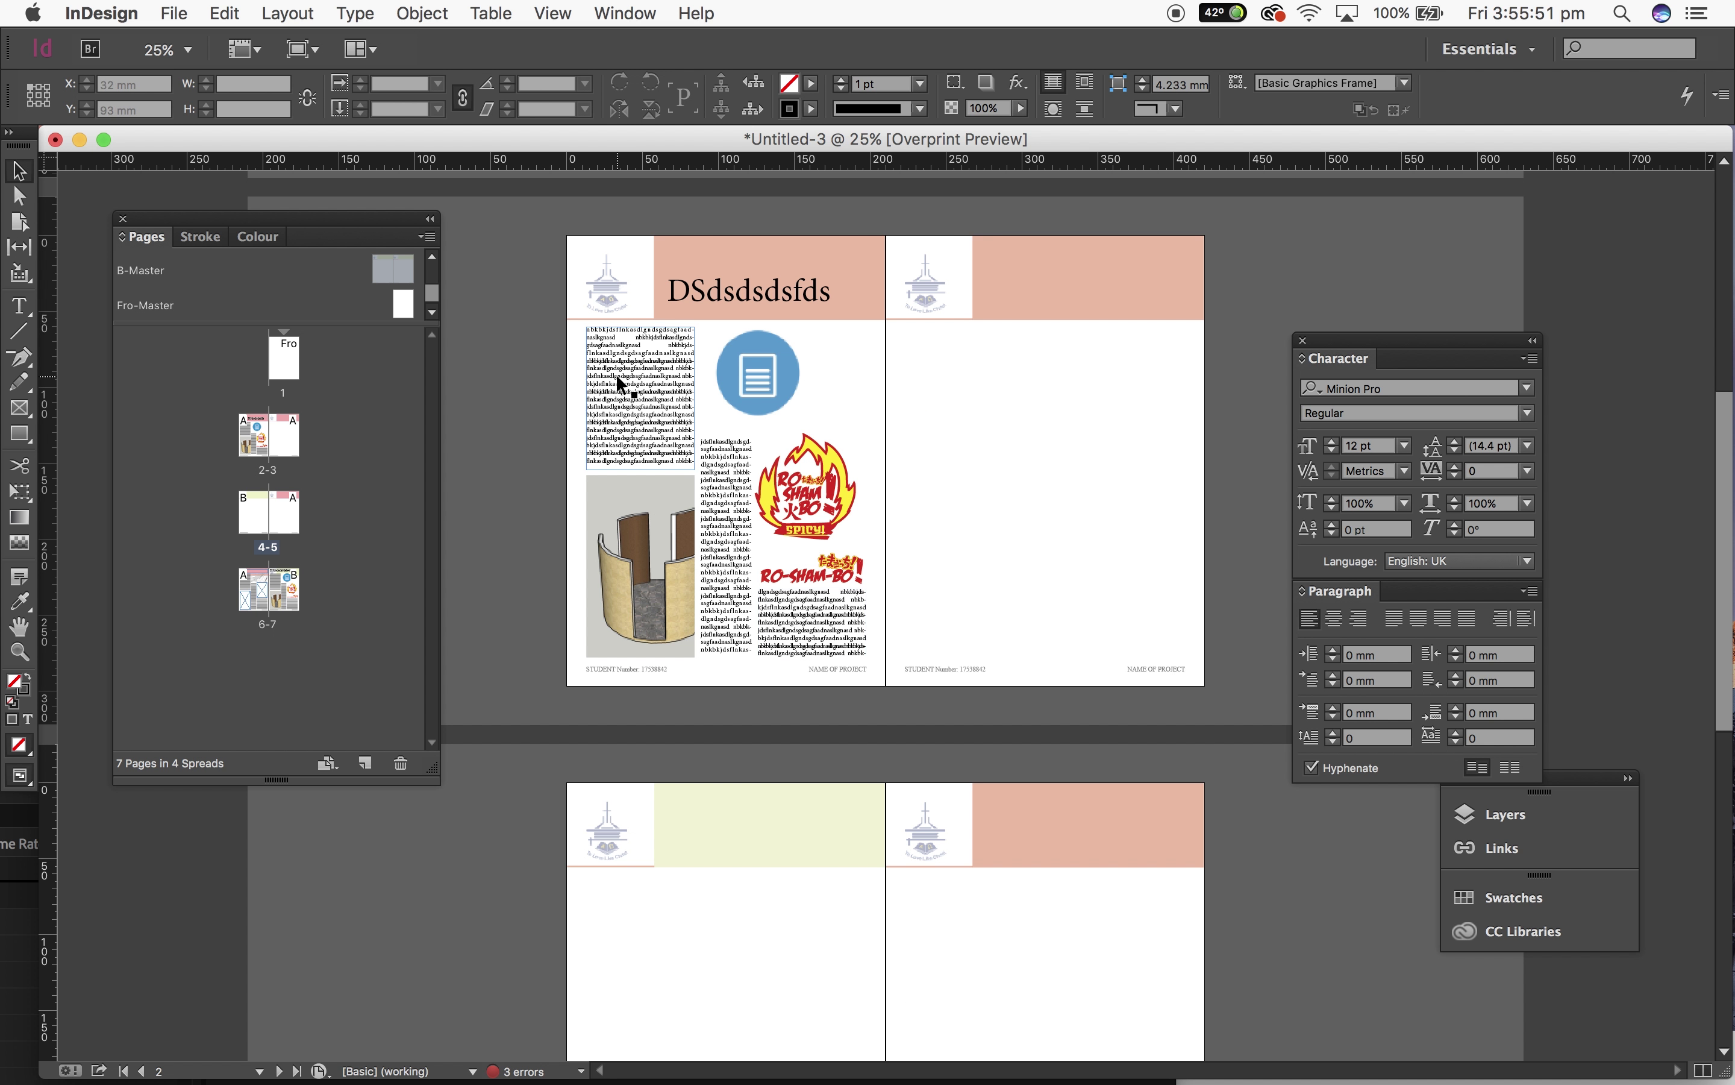
{"action": "left_click_drag", "start_coordinate": [545, 220], "coordinate": [879, 661]}
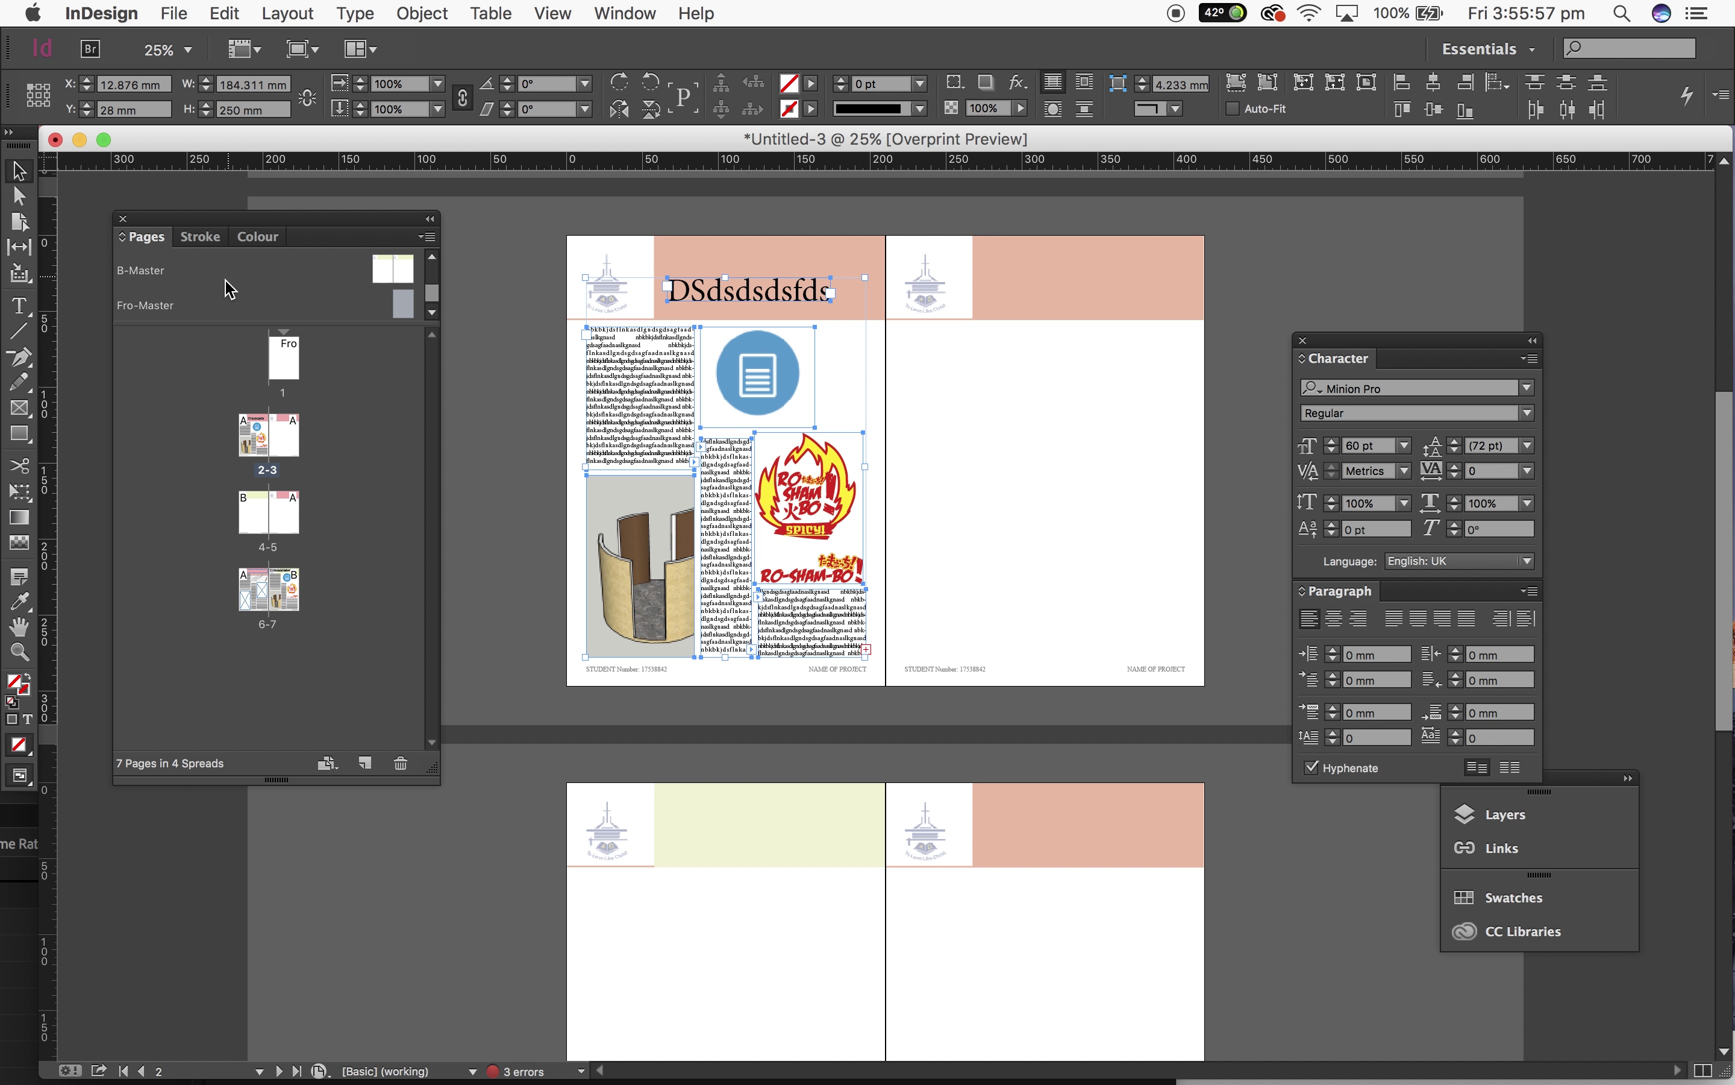
{"action": "right_click", "coordinate": [221, 306]}
{"action": "left_click", "coordinate": [298, 421]}
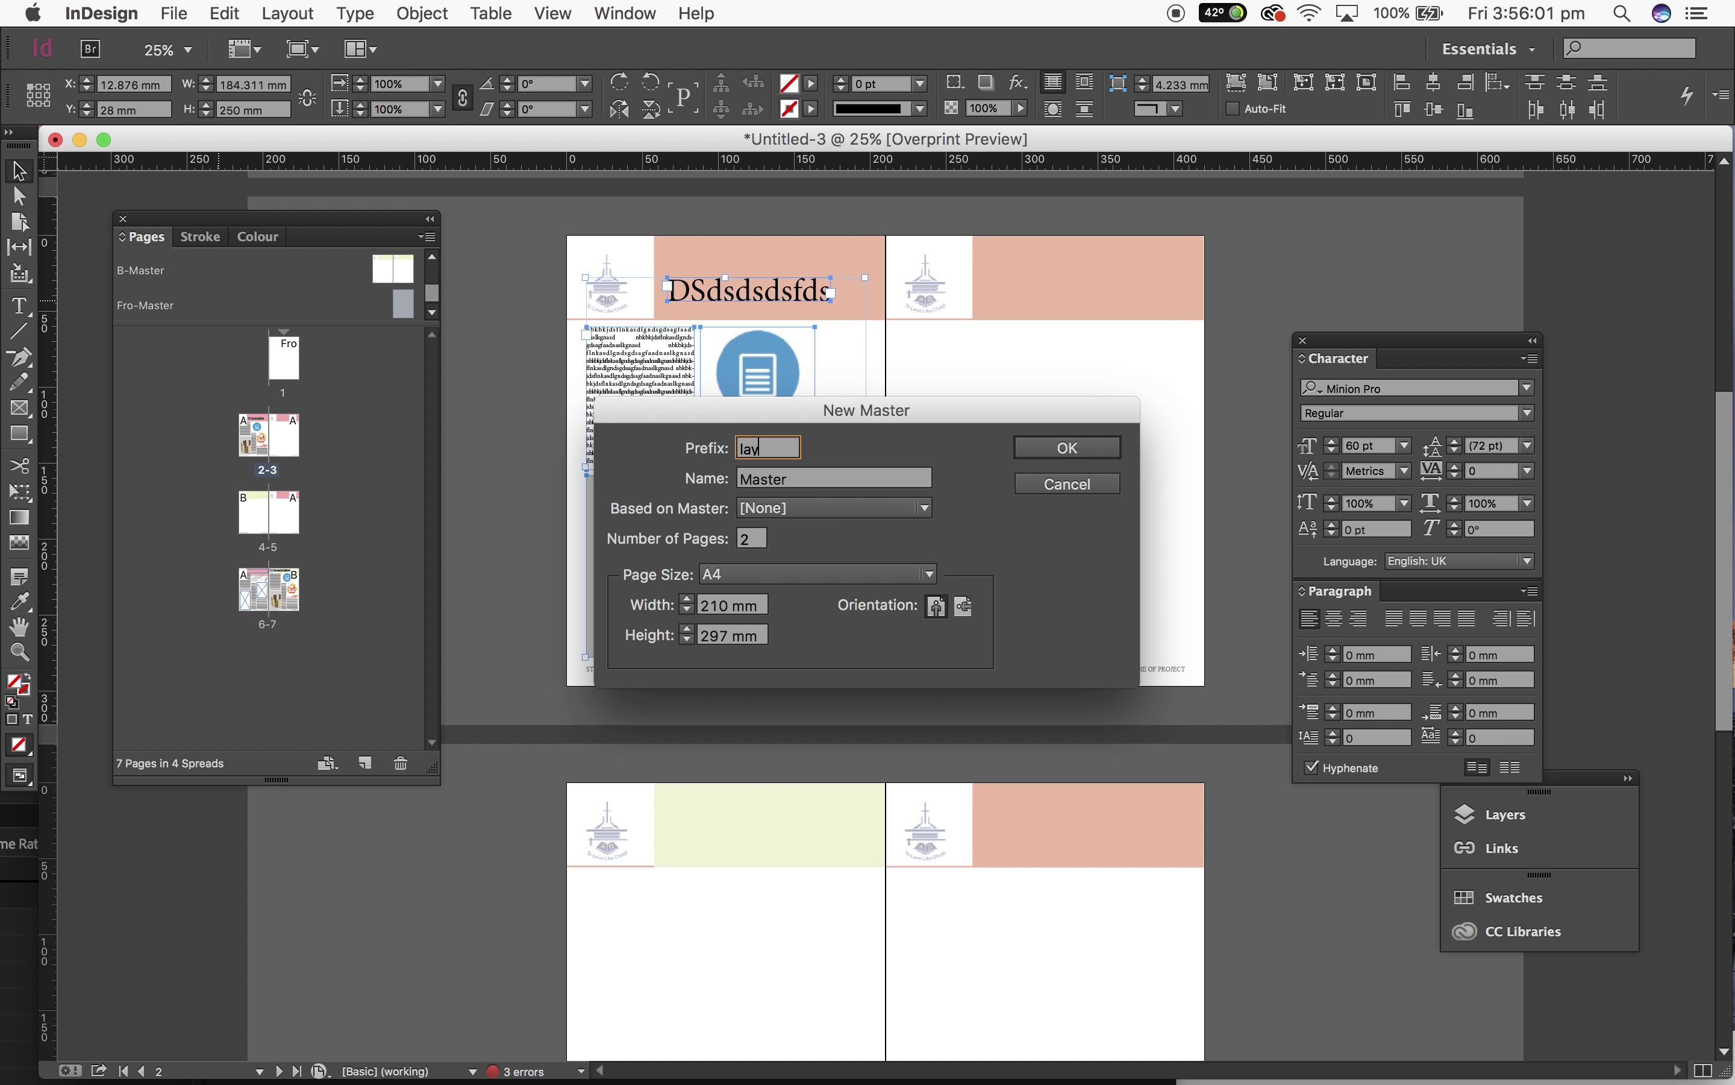
{"action": "left_click", "coordinate": [1063, 467]}
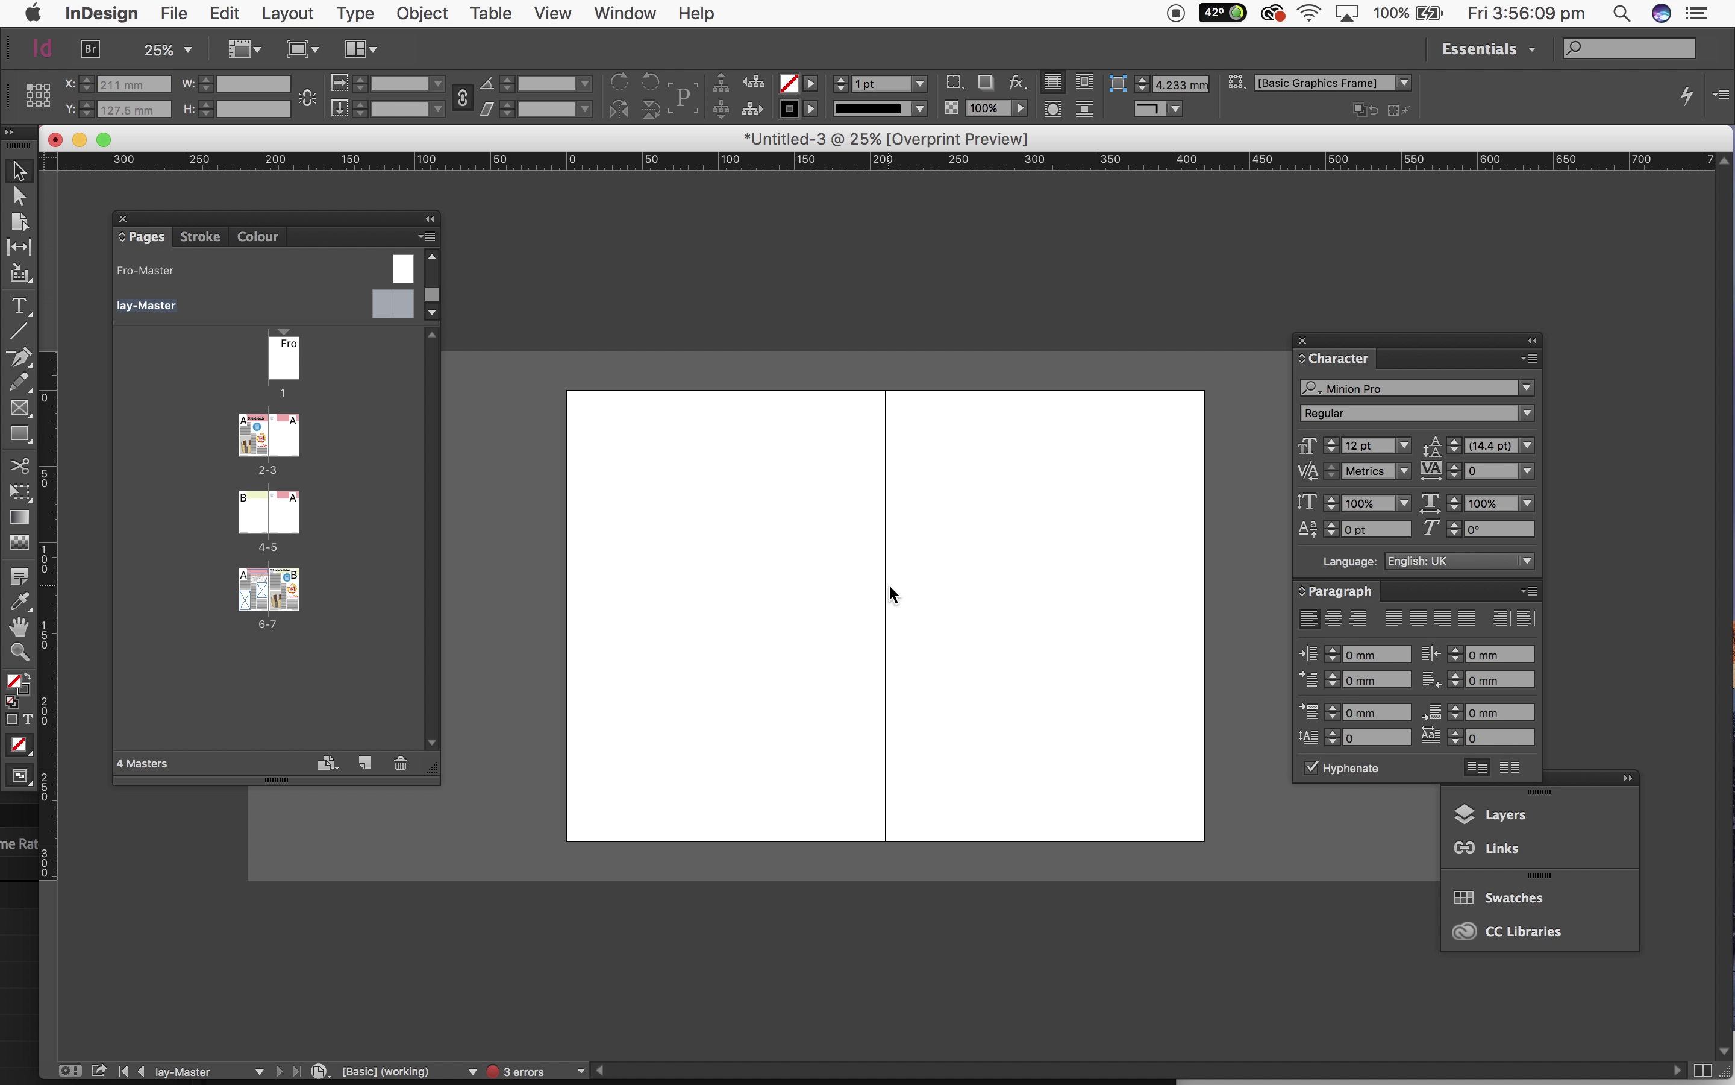
{"action": "right_click", "coordinate": [388, 316]}
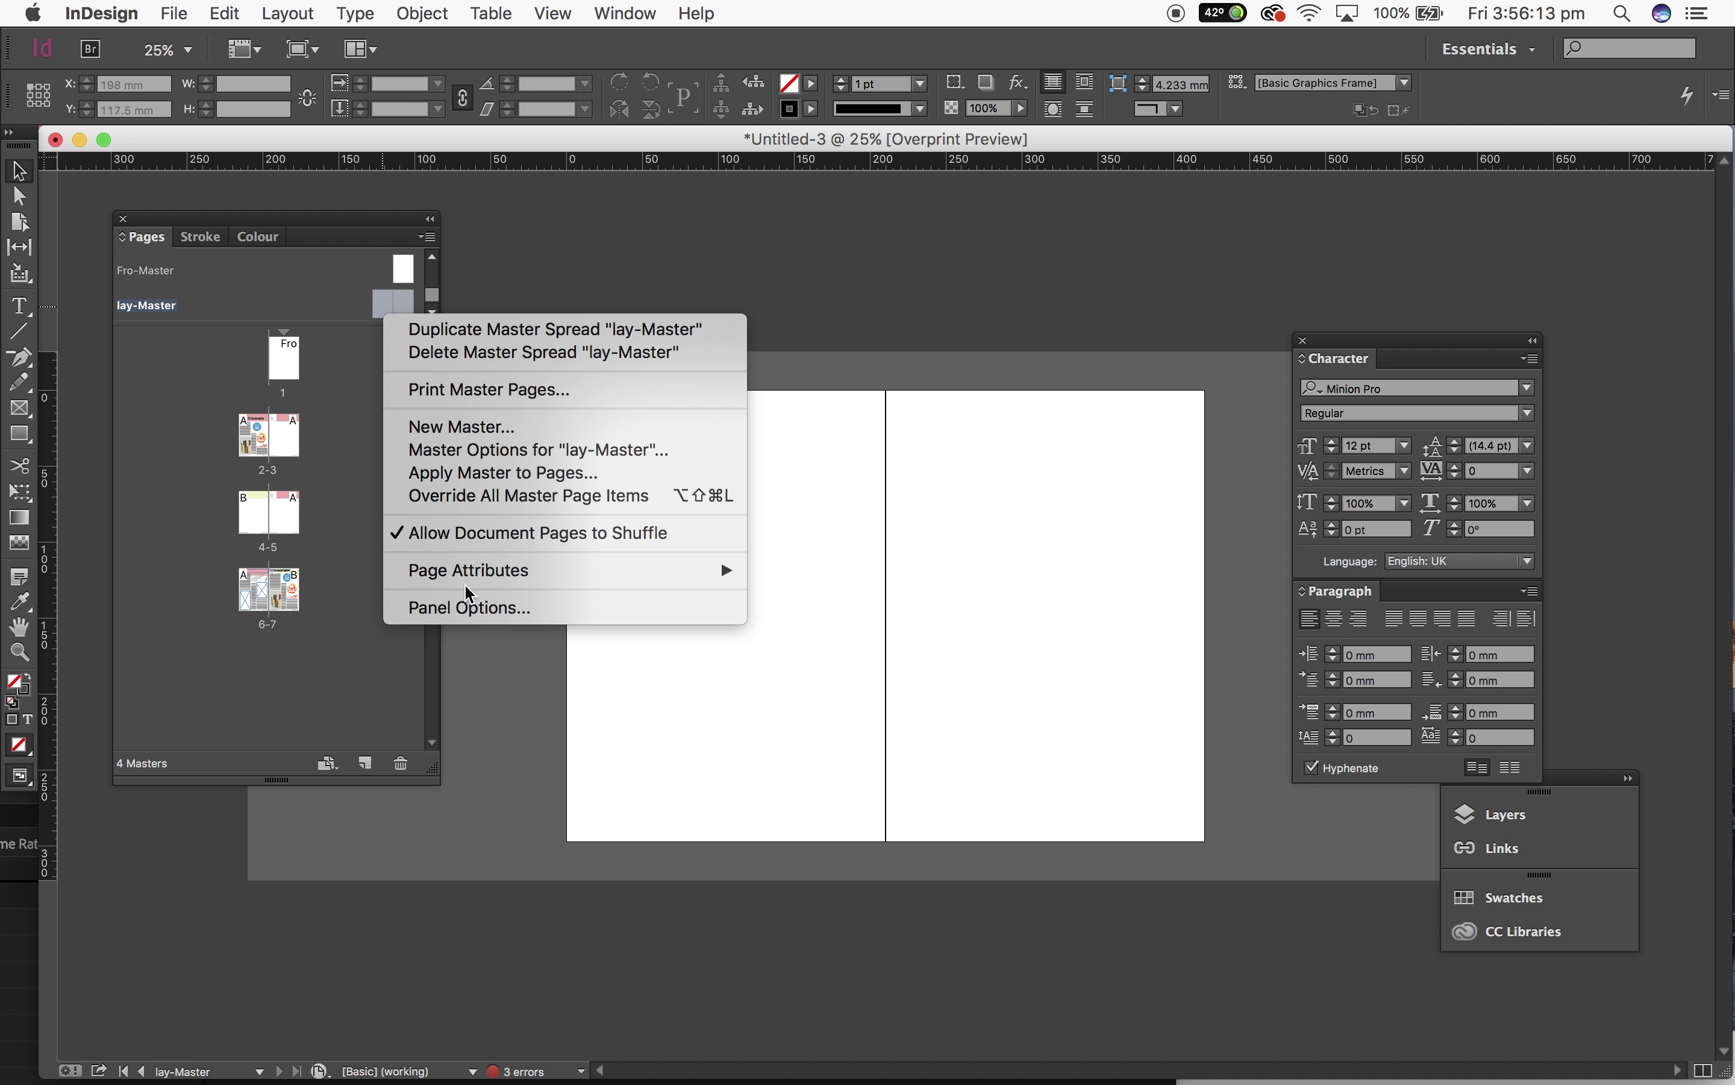
Step: Create a two-page A4 landscape master, 297 x 210 mm per page, with the prefix time
{"action": "mouse_move", "coordinate": [475, 580]}
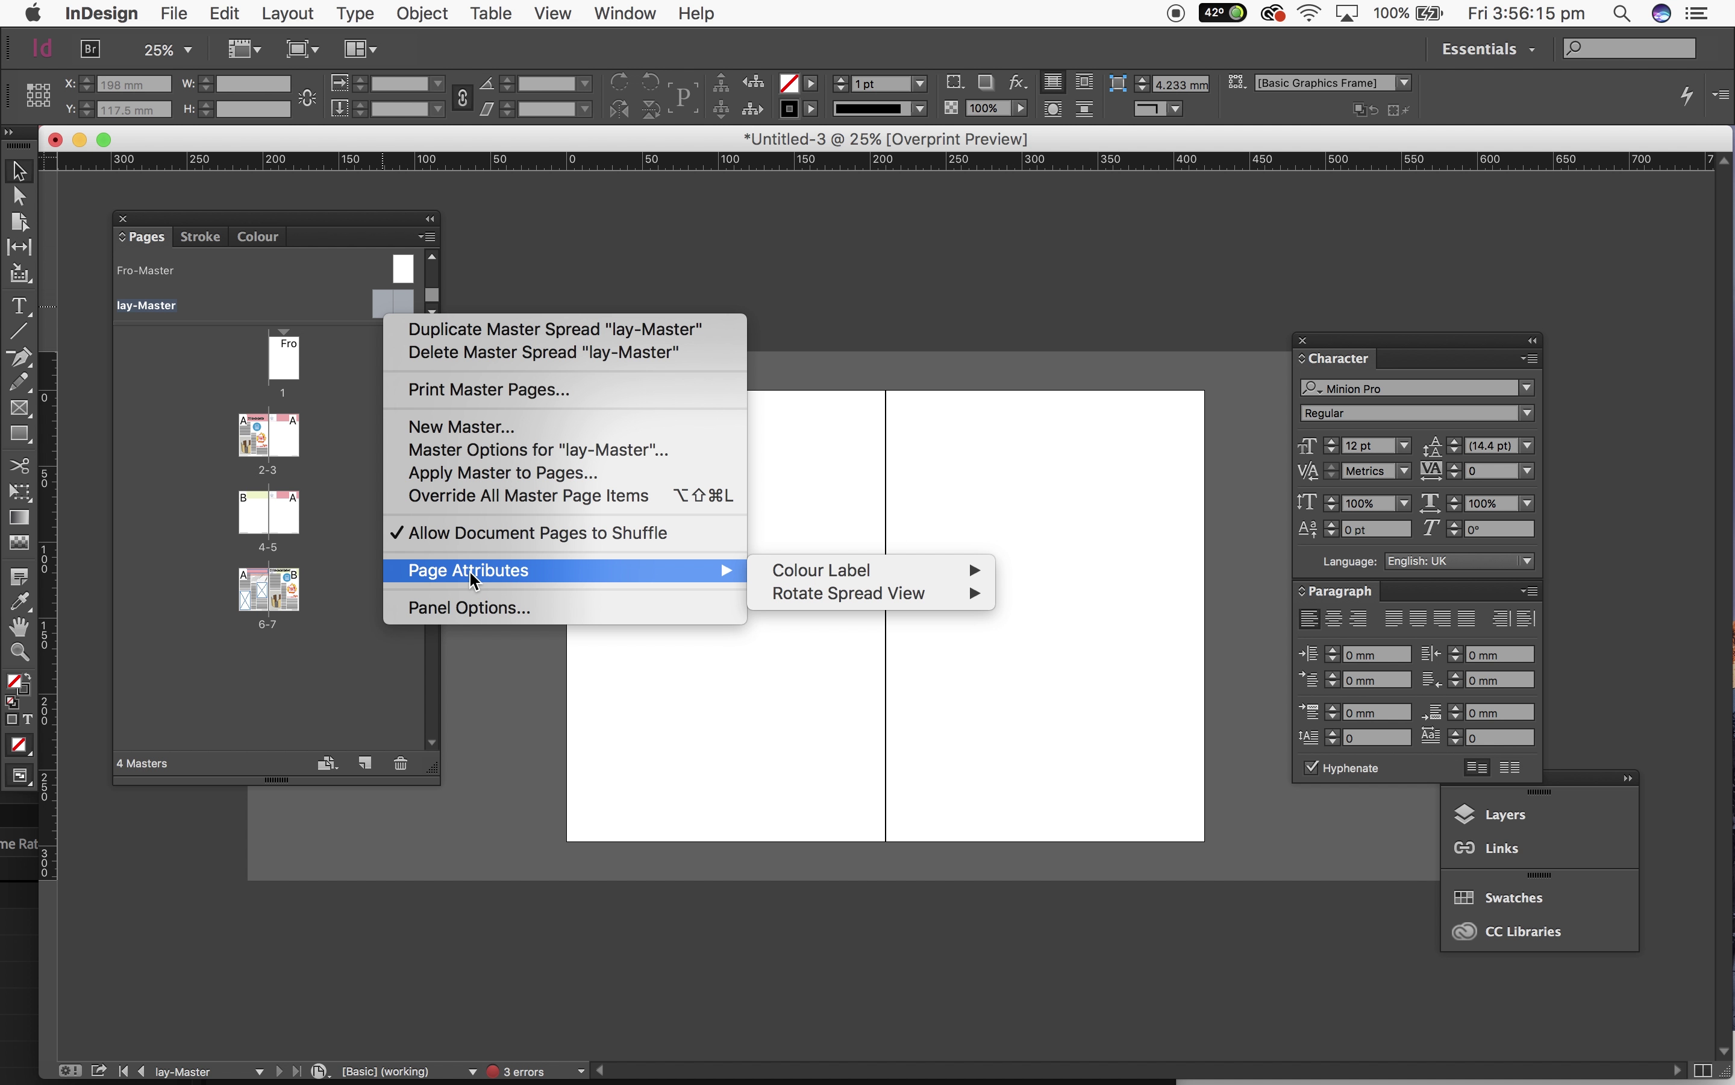
{"action": "right_click", "coordinate": [184, 305]}
{"action": "right_click", "coordinate": [185, 305]}
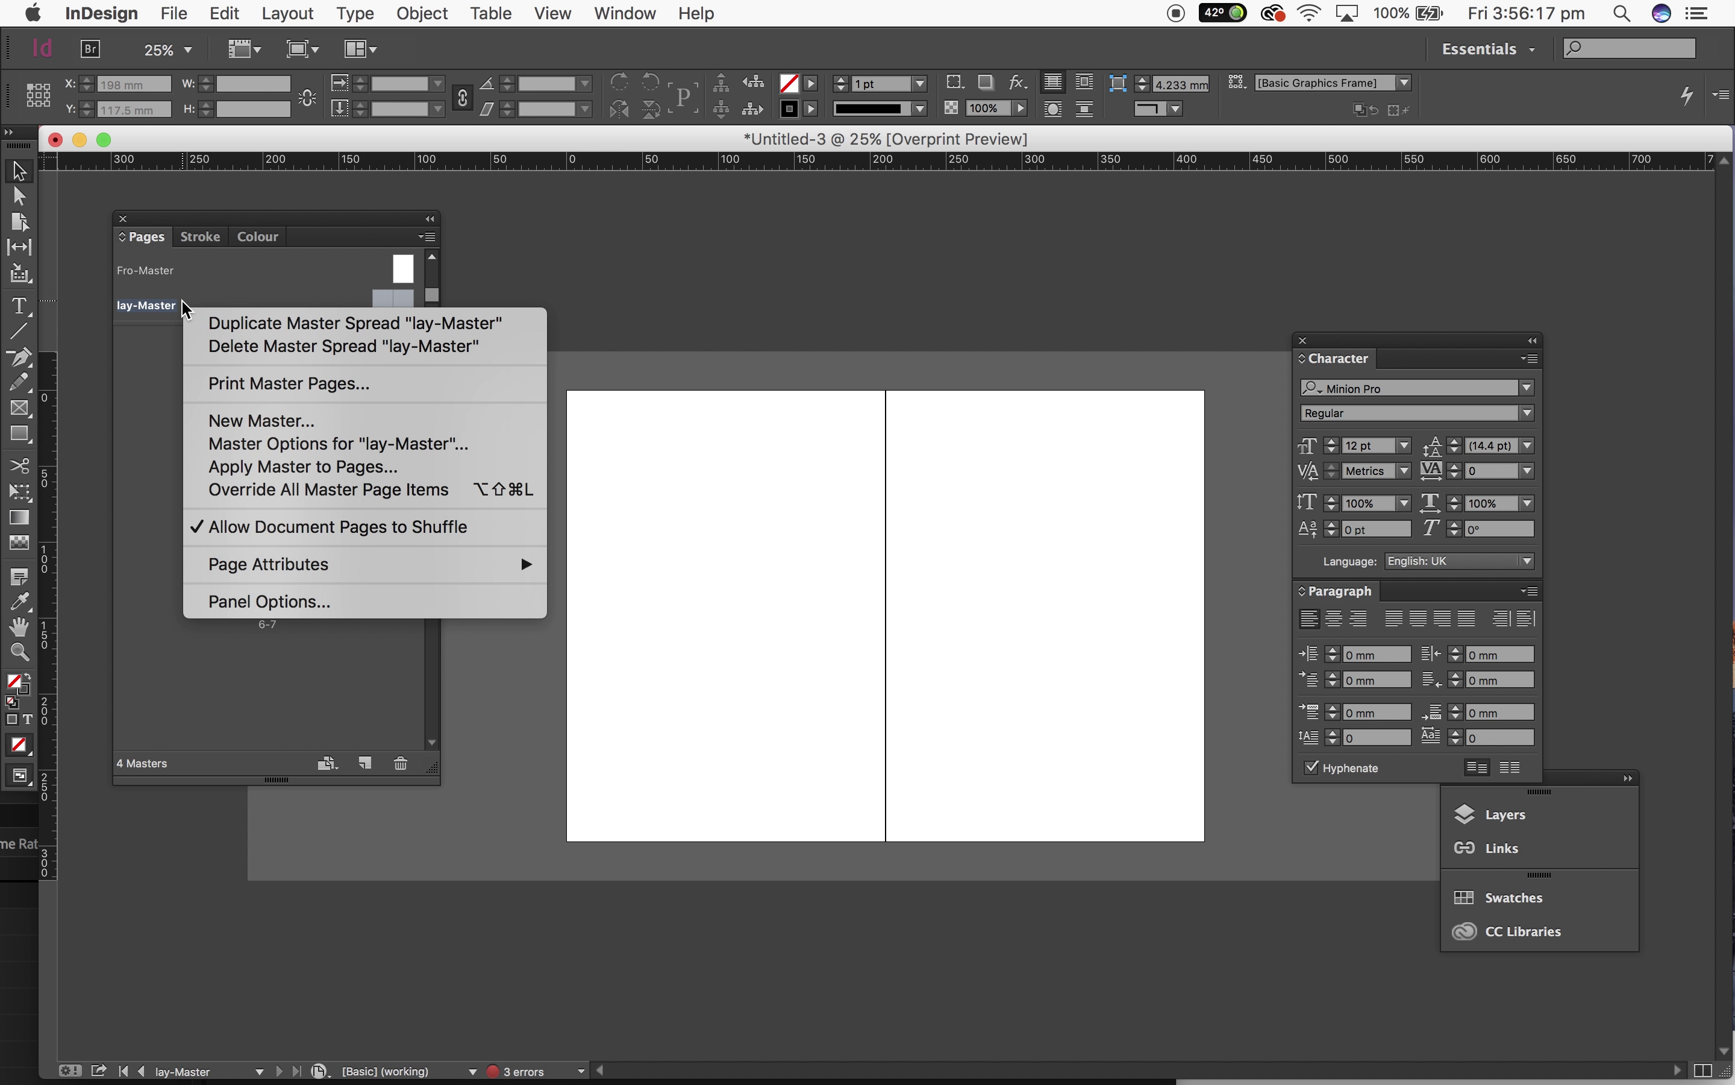
{"action": "left_click", "coordinate": [287, 421]}
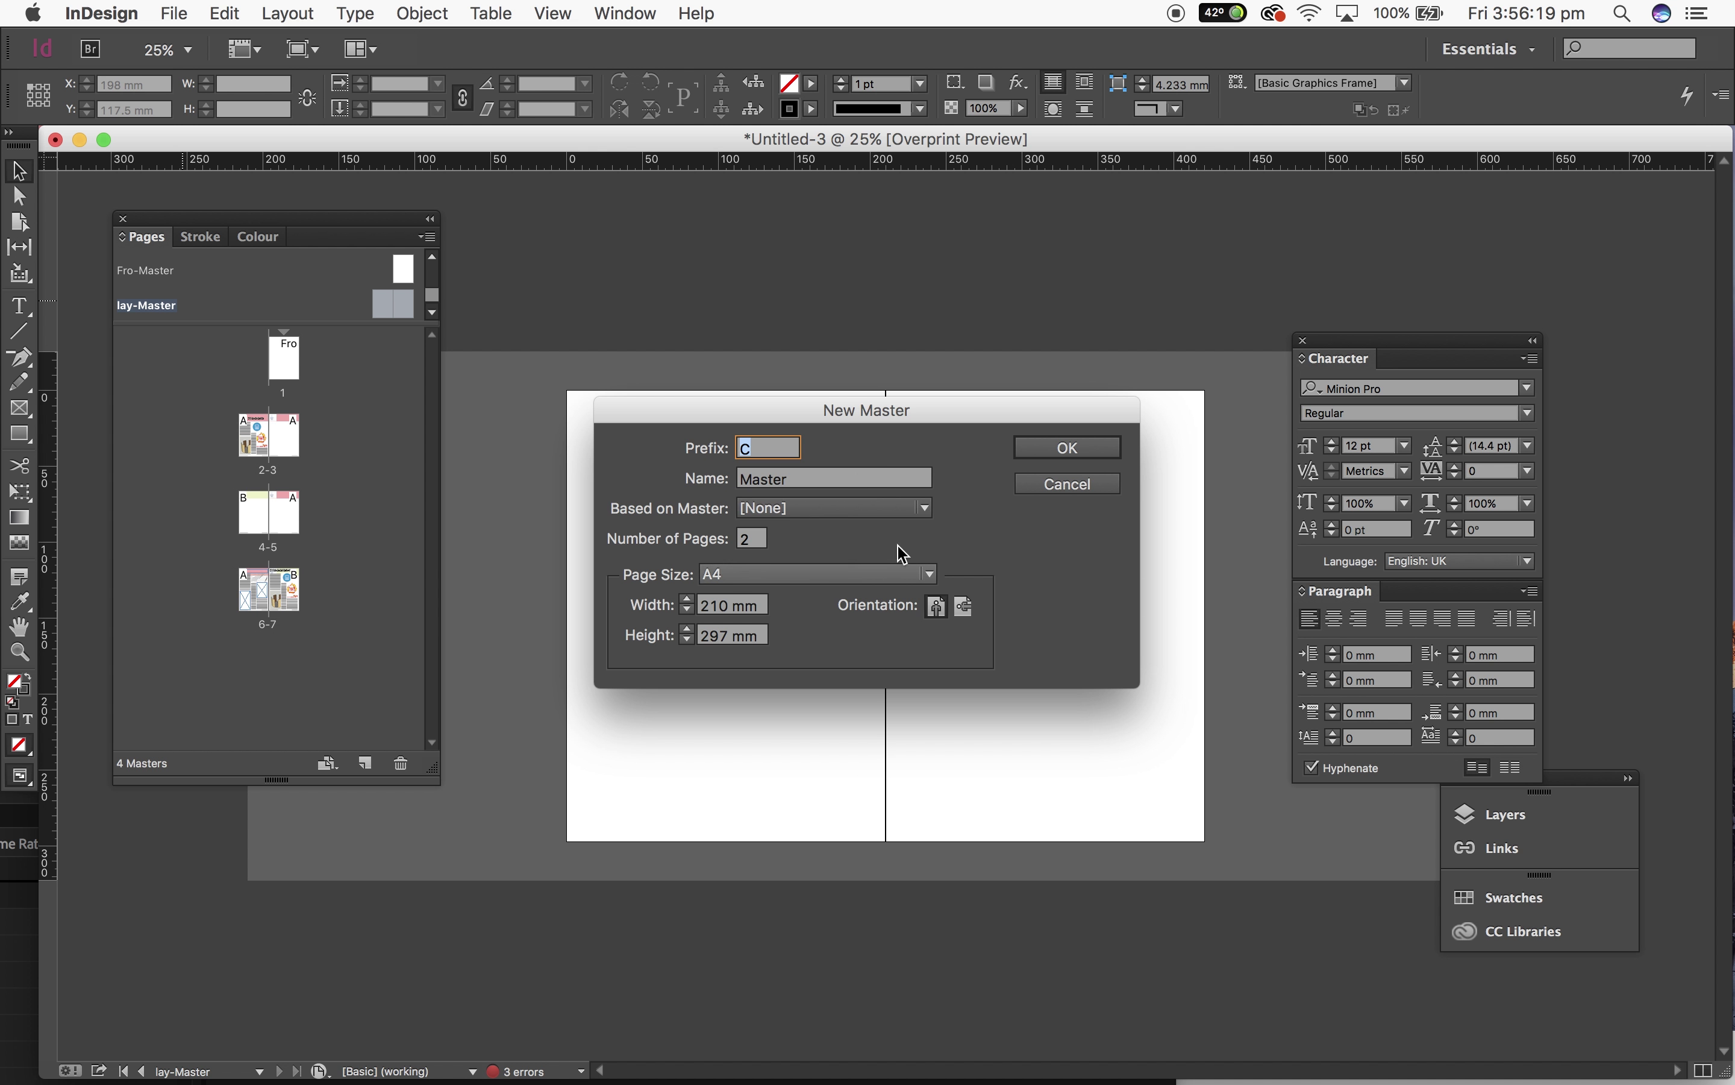
{"action": "left_click", "coordinate": [966, 607]}
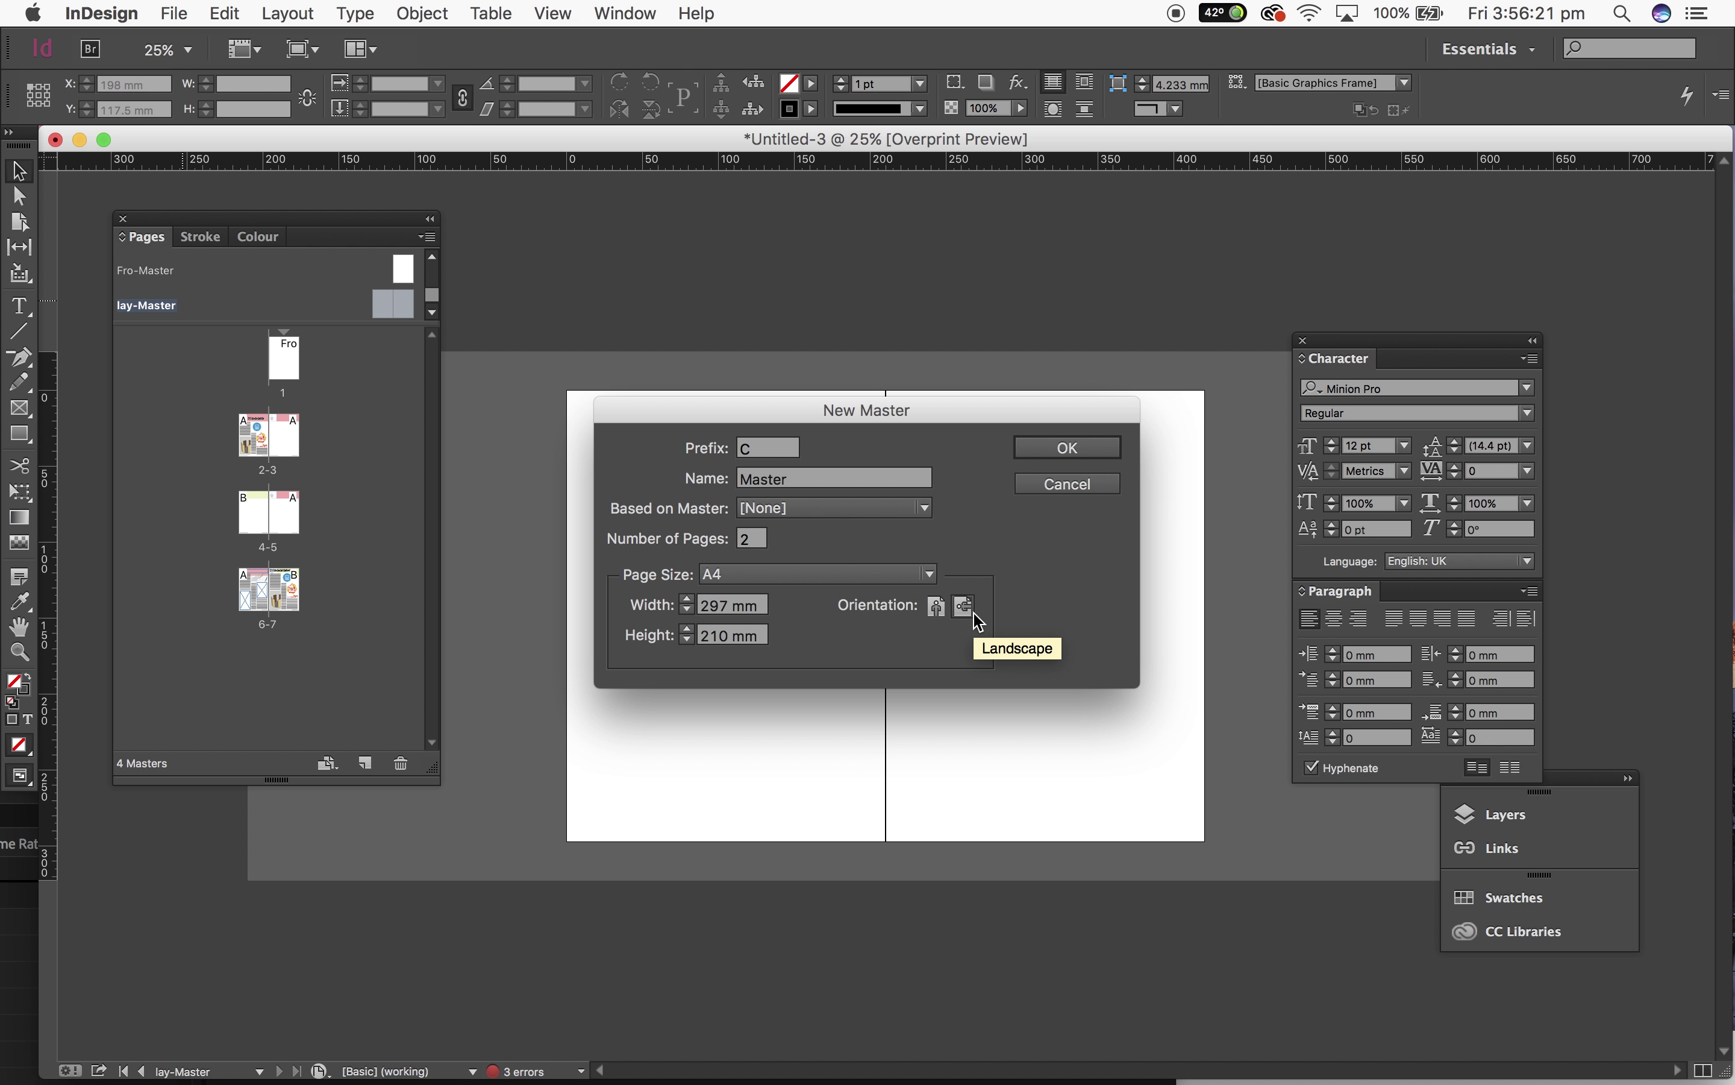
{"action": "left_click", "coordinate": [781, 449]}
{"action": "type", "text": "time"}
{"action": "key", "text": "Return"}
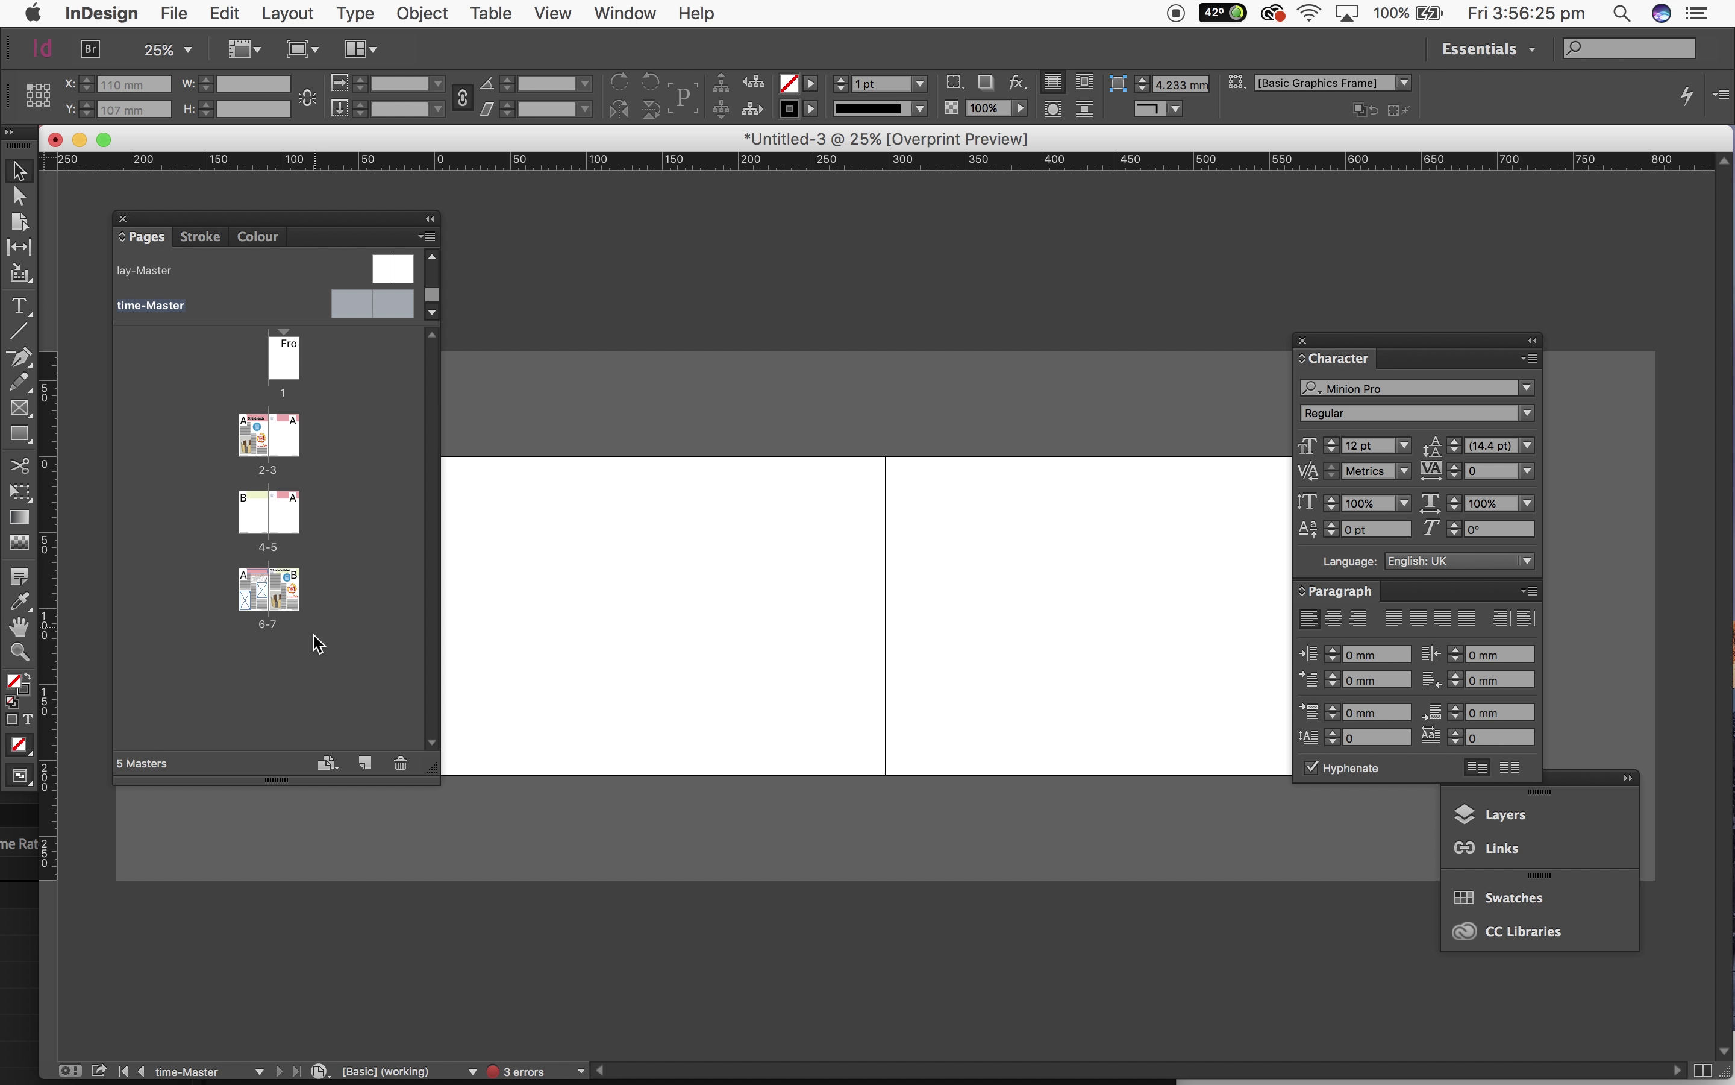
Step: Add one more blank two-page master, and append pages 8 and 9 to the end of the document
{"action": "left_click", "coordinate": [367, 764]}
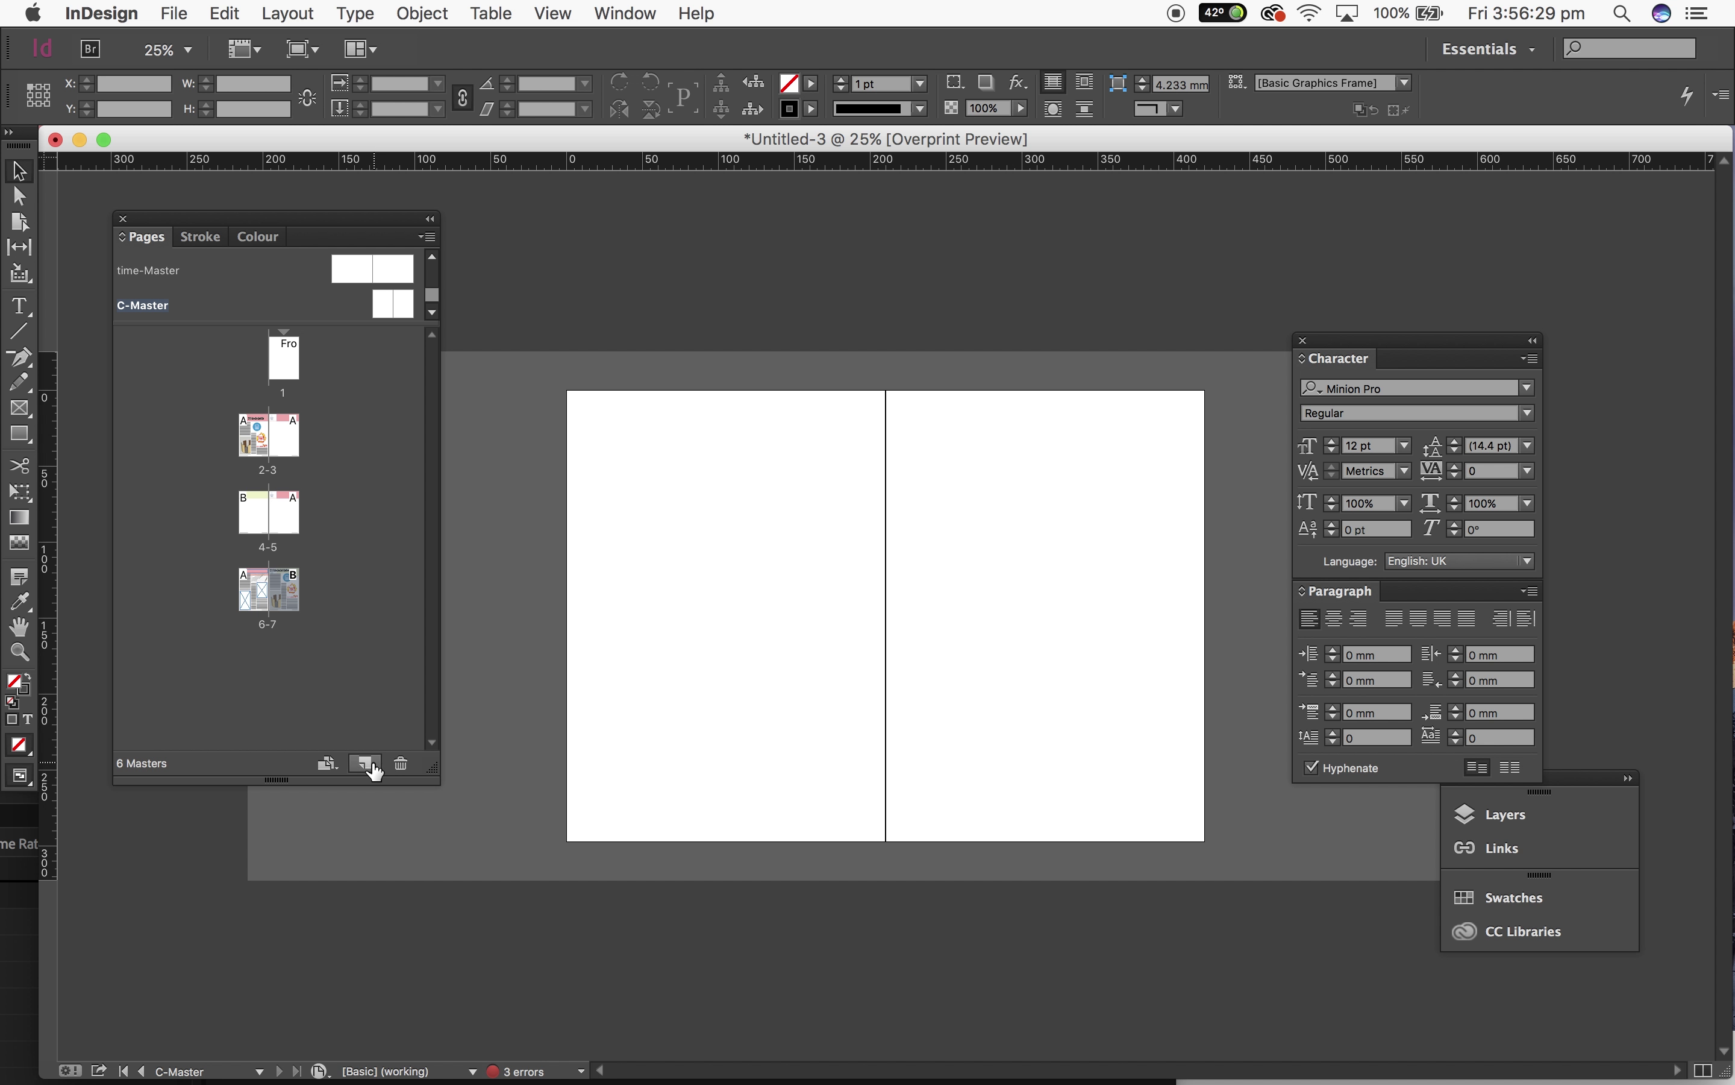
{"action": "left_click", "coordinate": [374, 771]}
{"action": "left_click", "coordinate": [368, 764]}
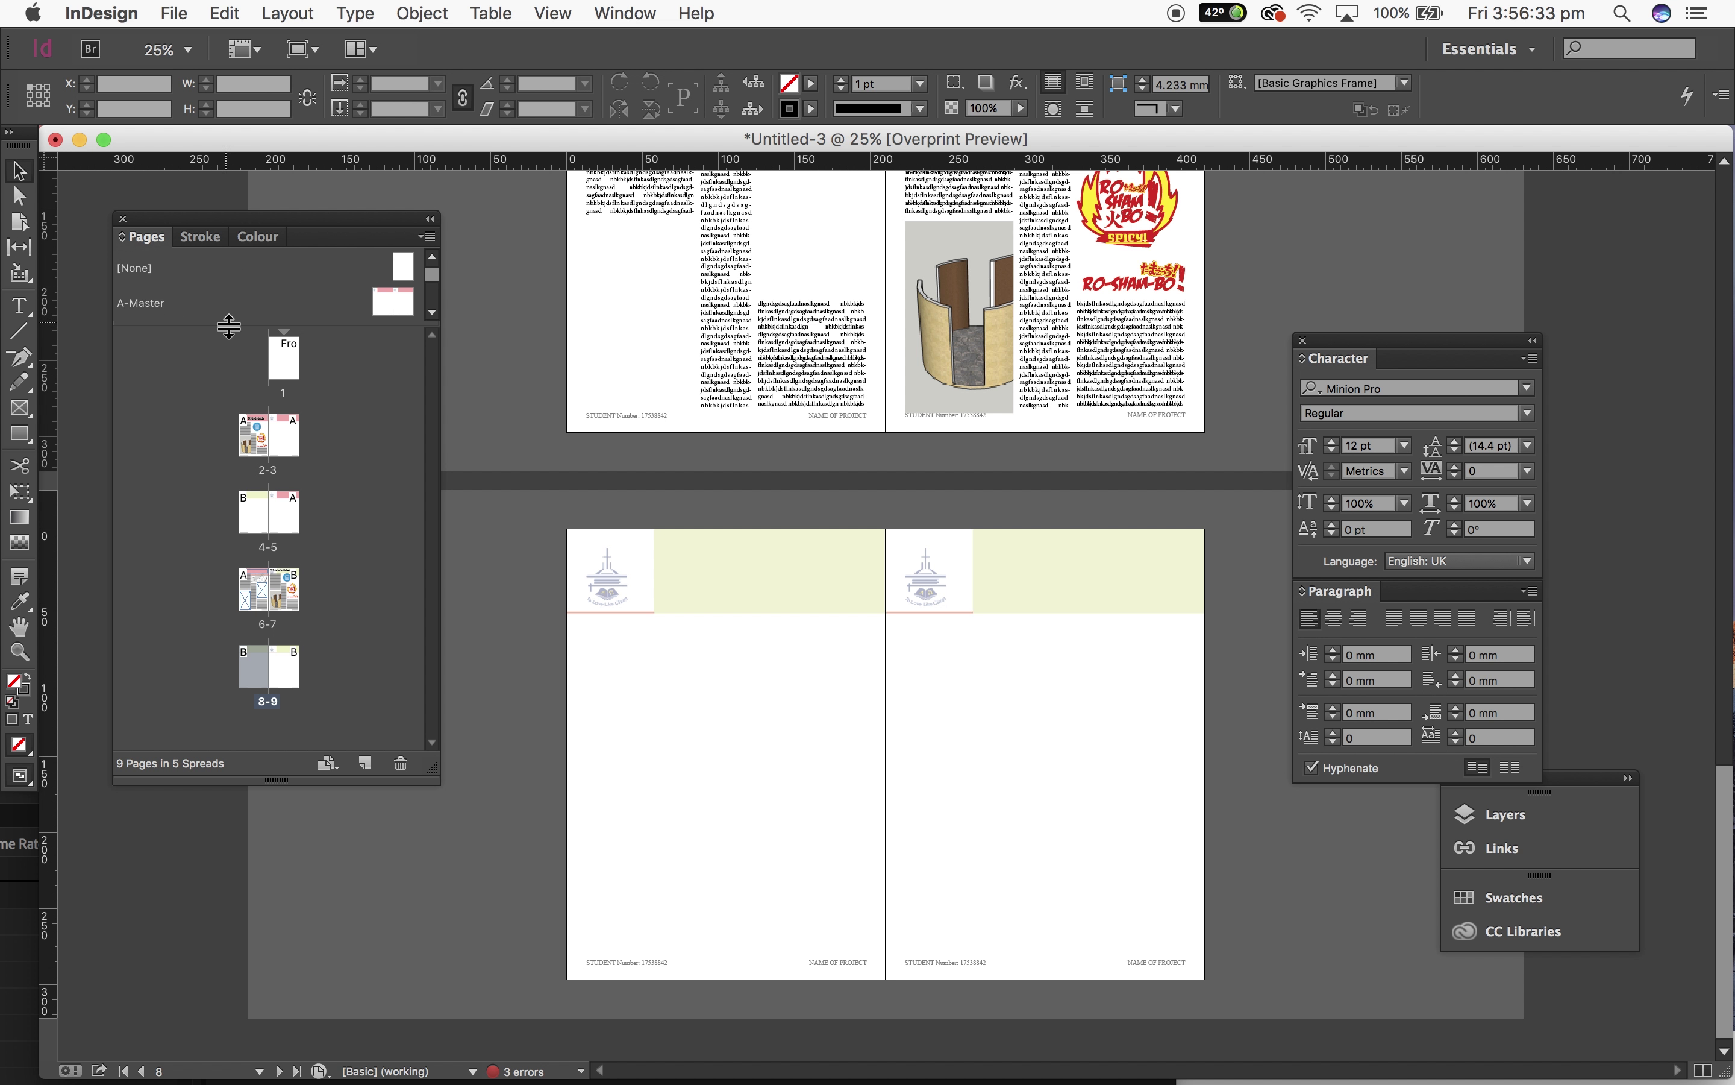
Step: Apply time-Master to pages 8-9, resizing both pages to the master page size
{"action": "left_click", "coordinate": [174, 286]}
{"action": "right_click", "coordinate": [197, 278]}
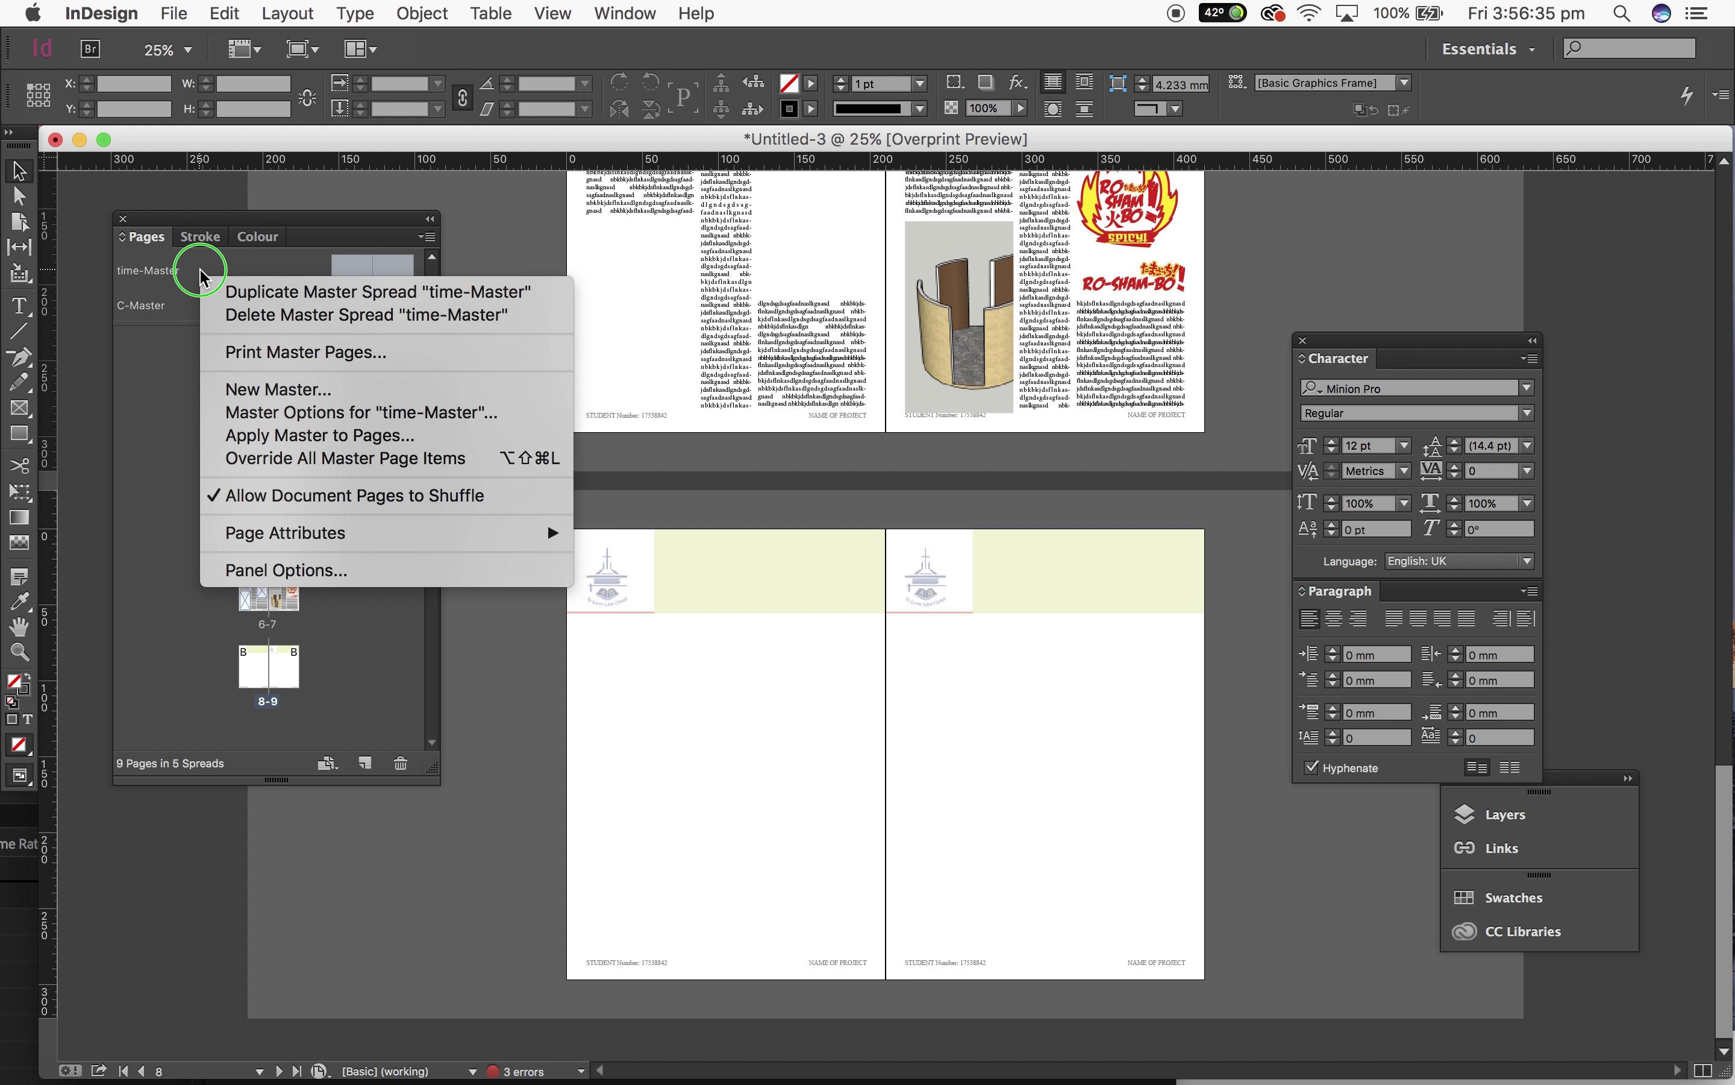
{"action": "left_click", "coordinate": [307, 436]}
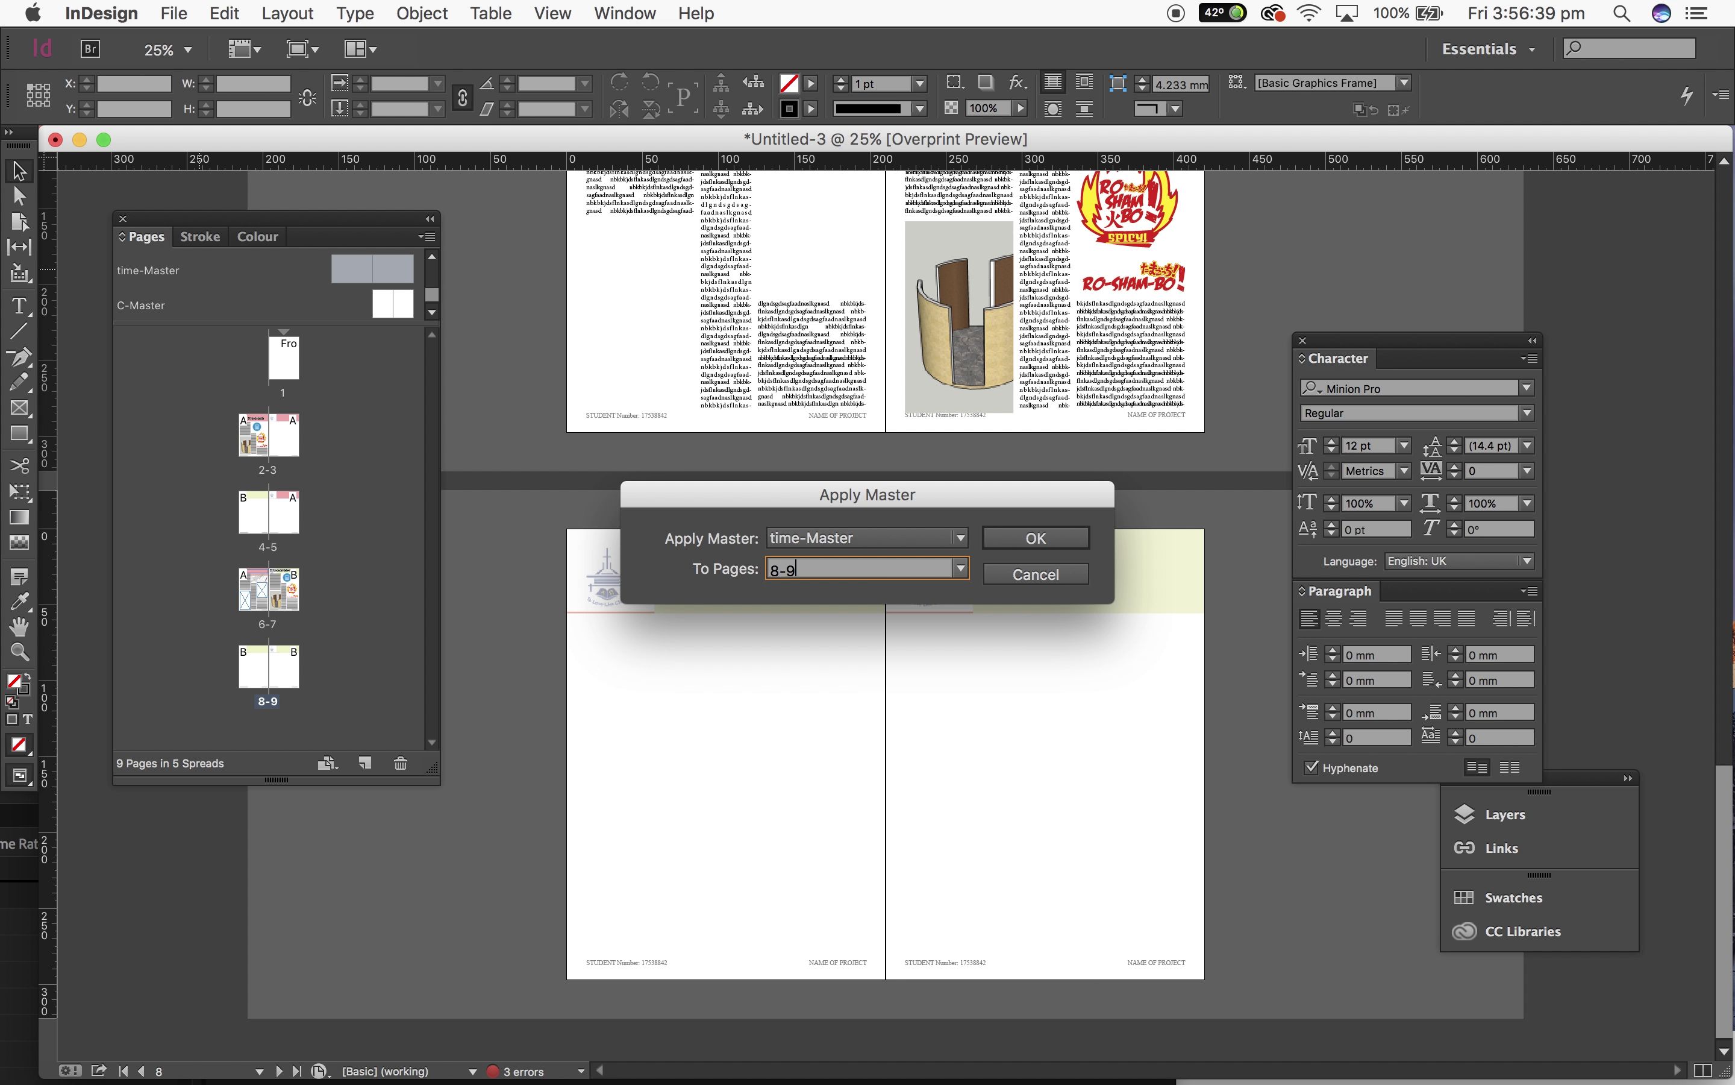
{"action": "left_click", "coordinate": [1037, 538]}
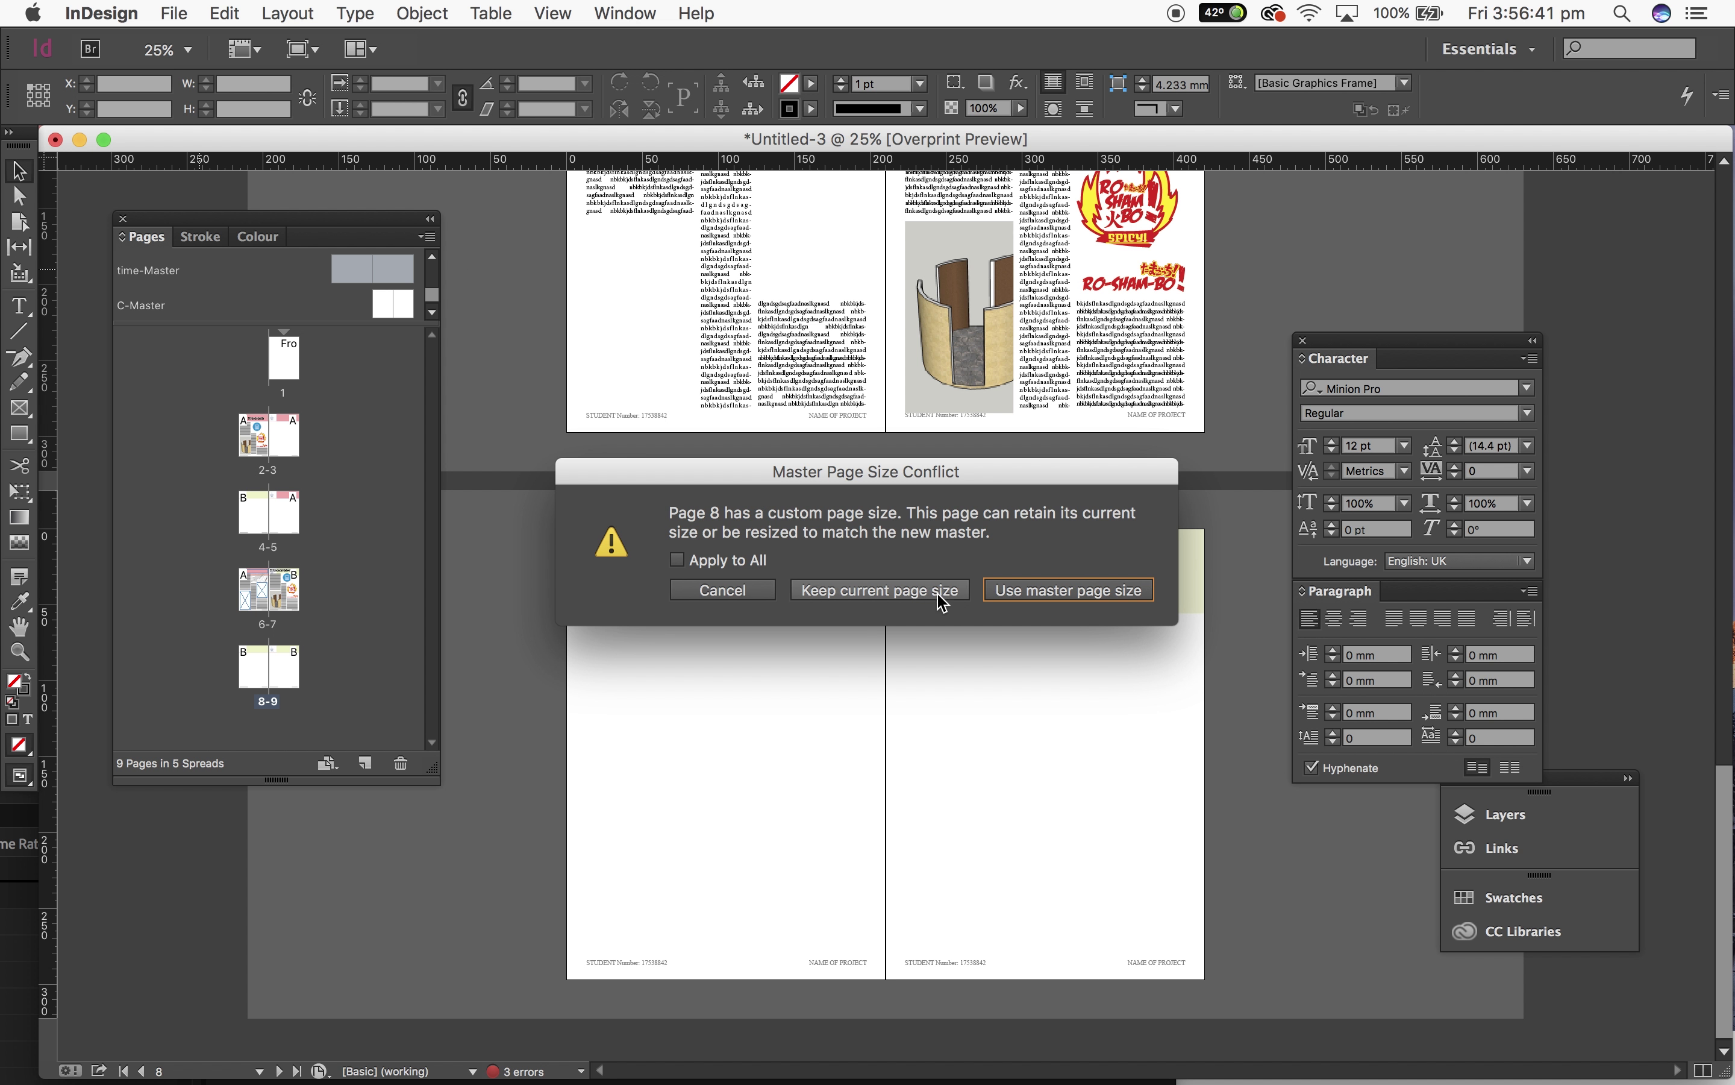
{"action": "left_click", "coordinate": [1022, 591]}
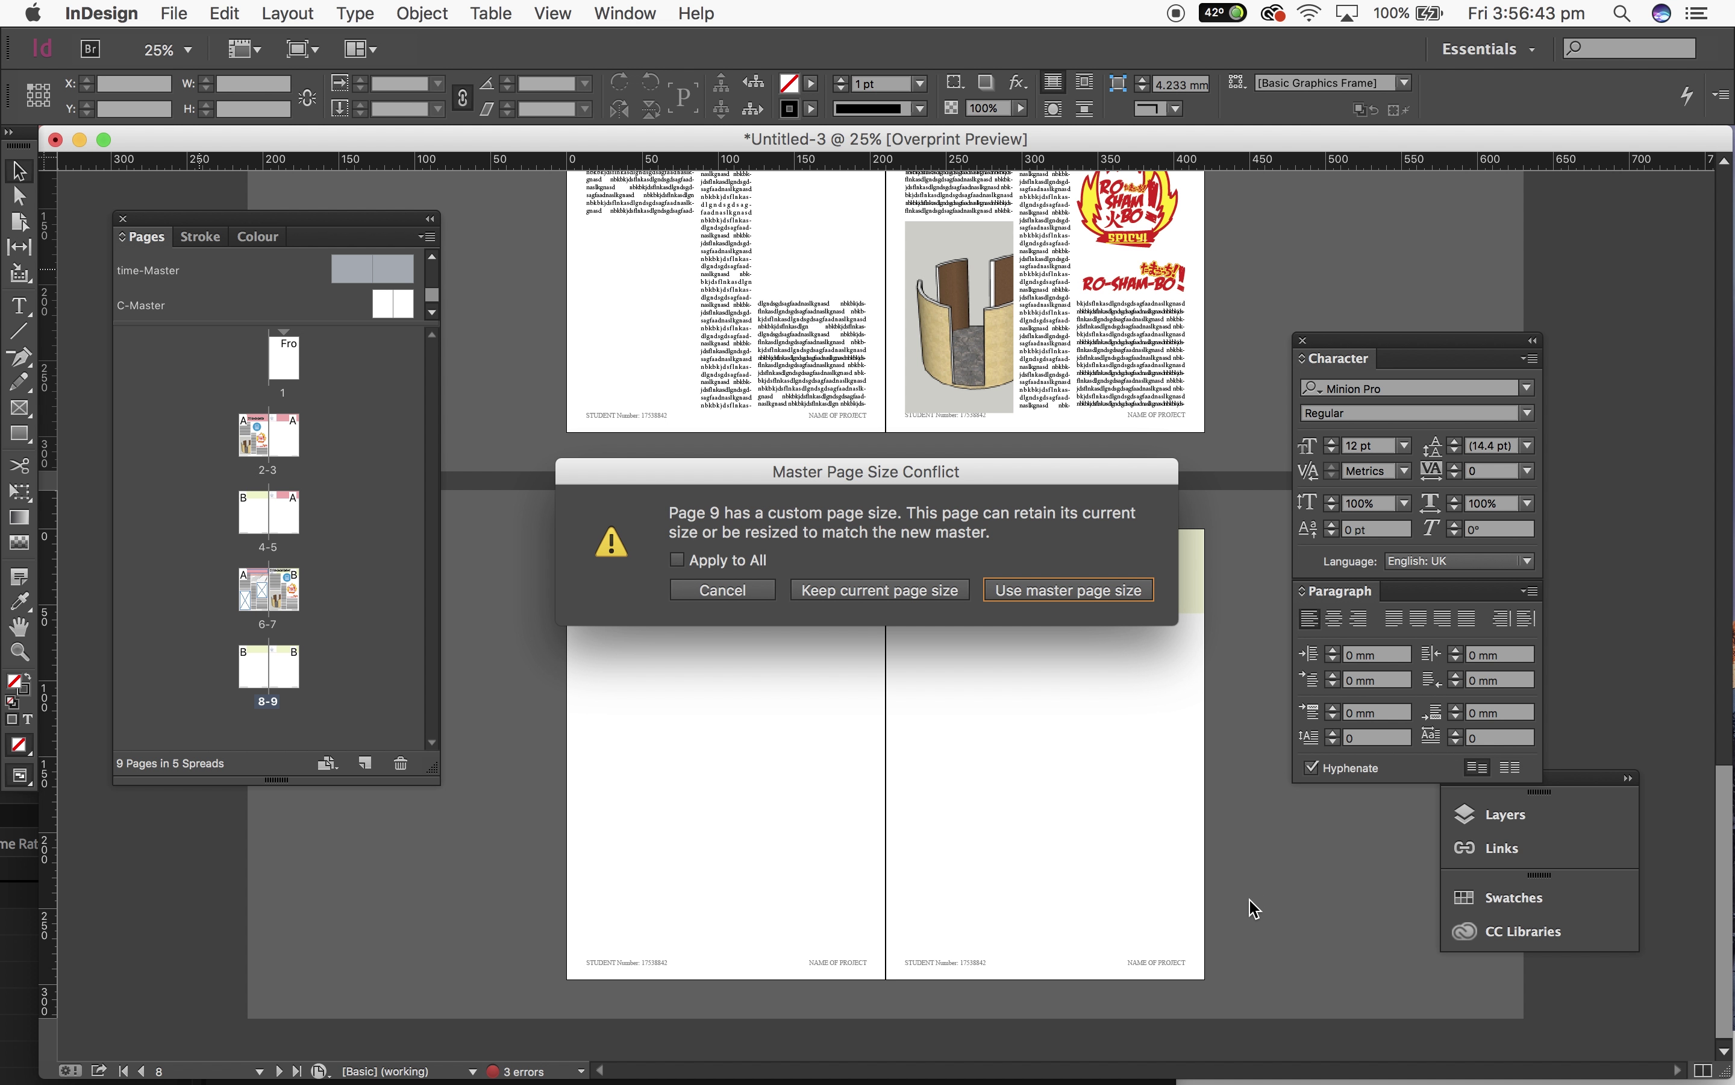
{"action": "left_click", "coordinate": [1064, 590]}
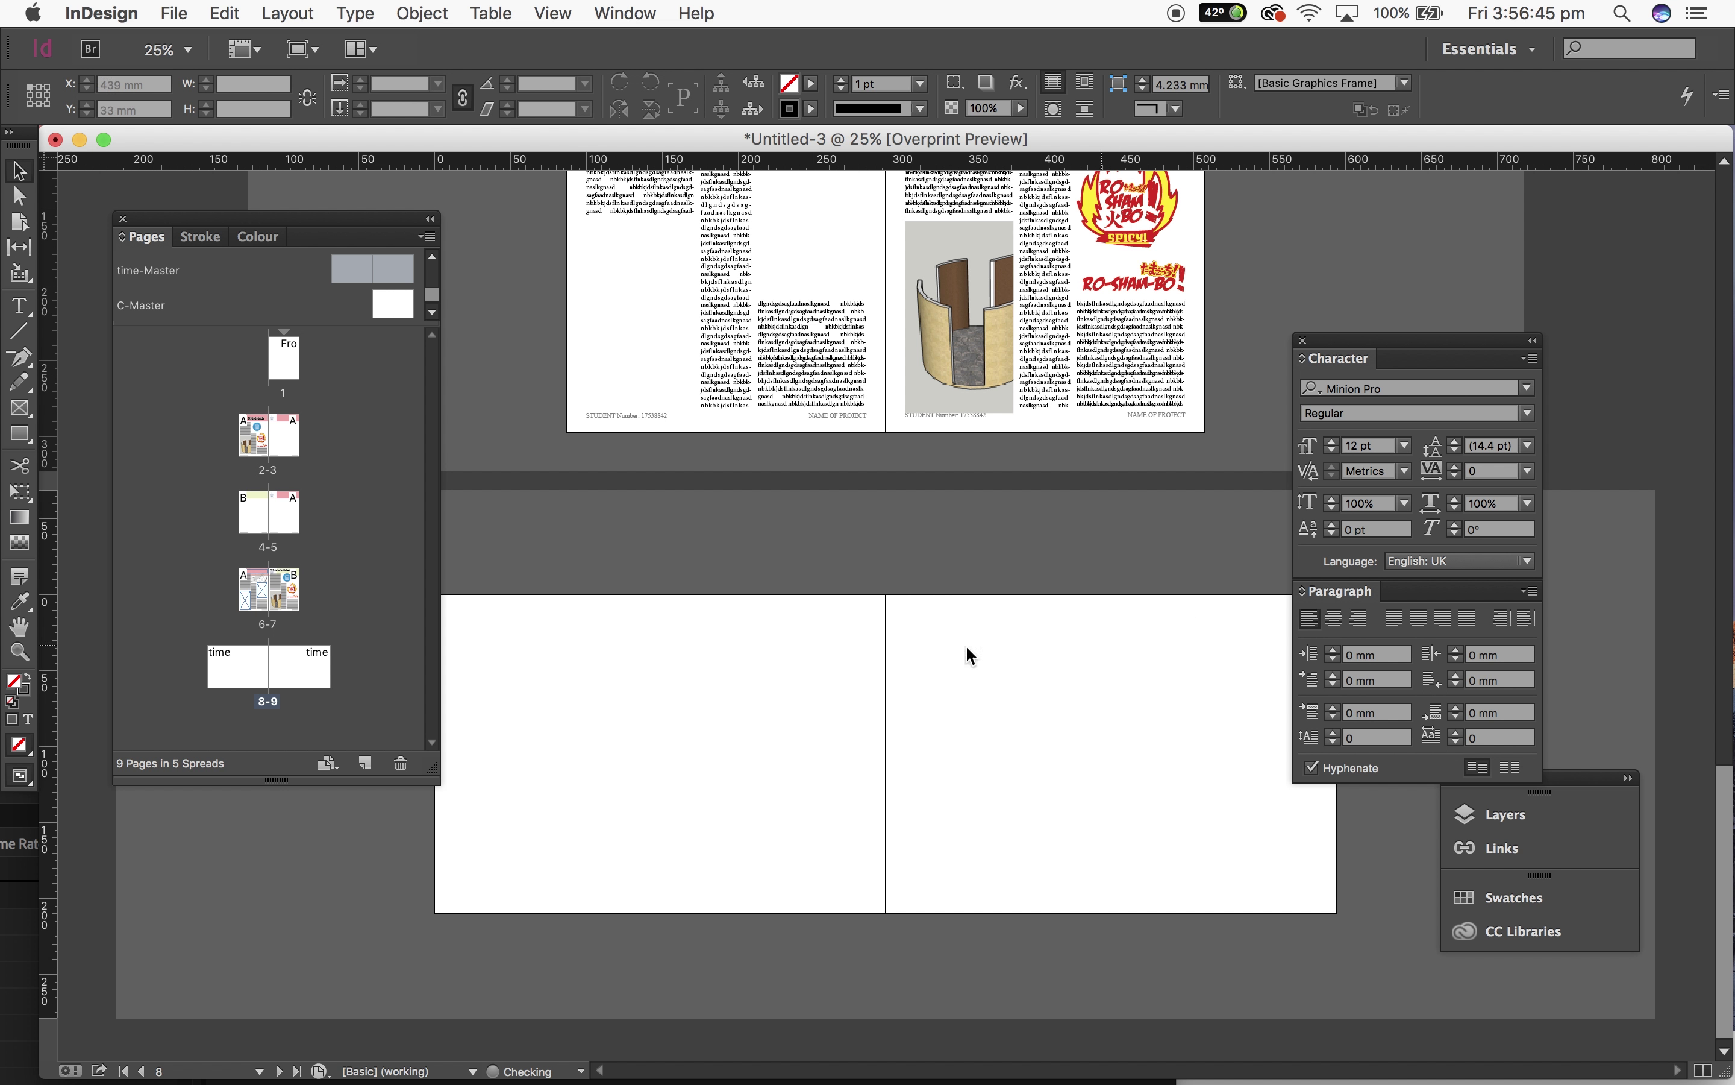
Step: Compare the landscape spread on pages 8-9 with the portrait spreads, going back through the document to page 1
{"action": "left_click", "coordinate": [301, 666]}
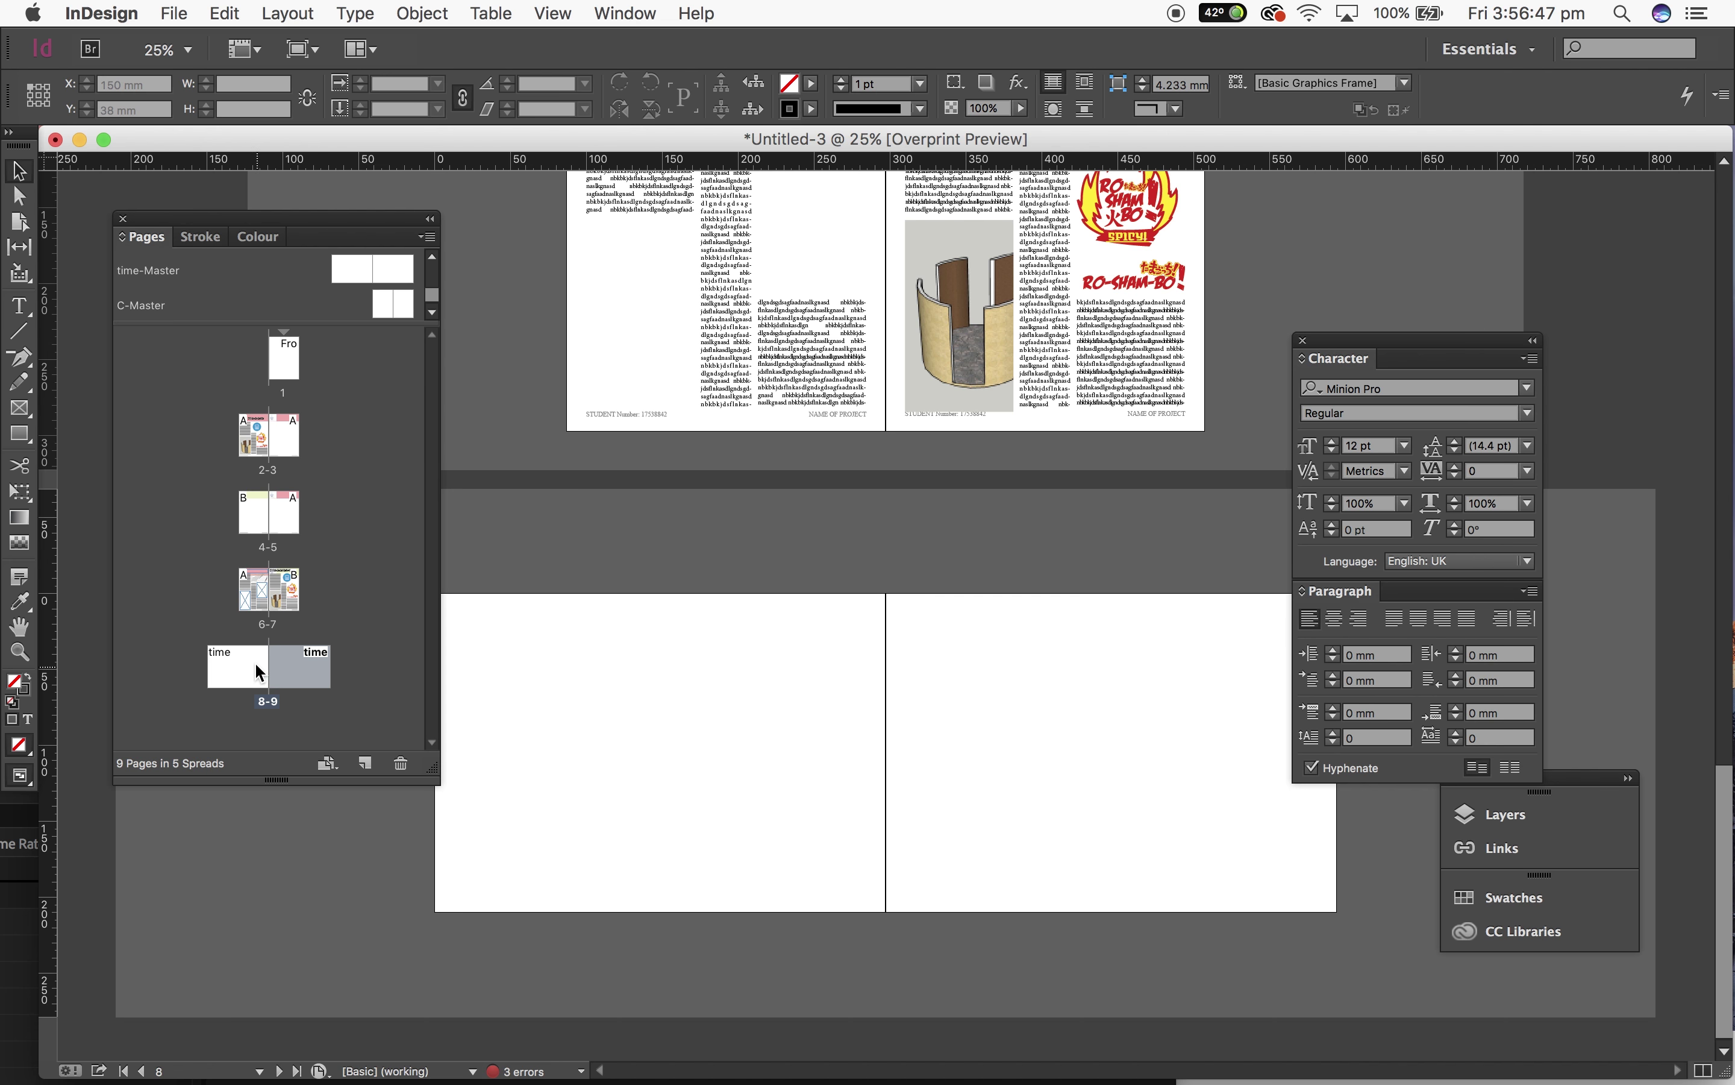
{"action": "left_click", "coordinate": [258, 672]}
{"action": "scroll", "coordinate": [602, 640], "scroll_direction": "up", "scroll_amount": 15}
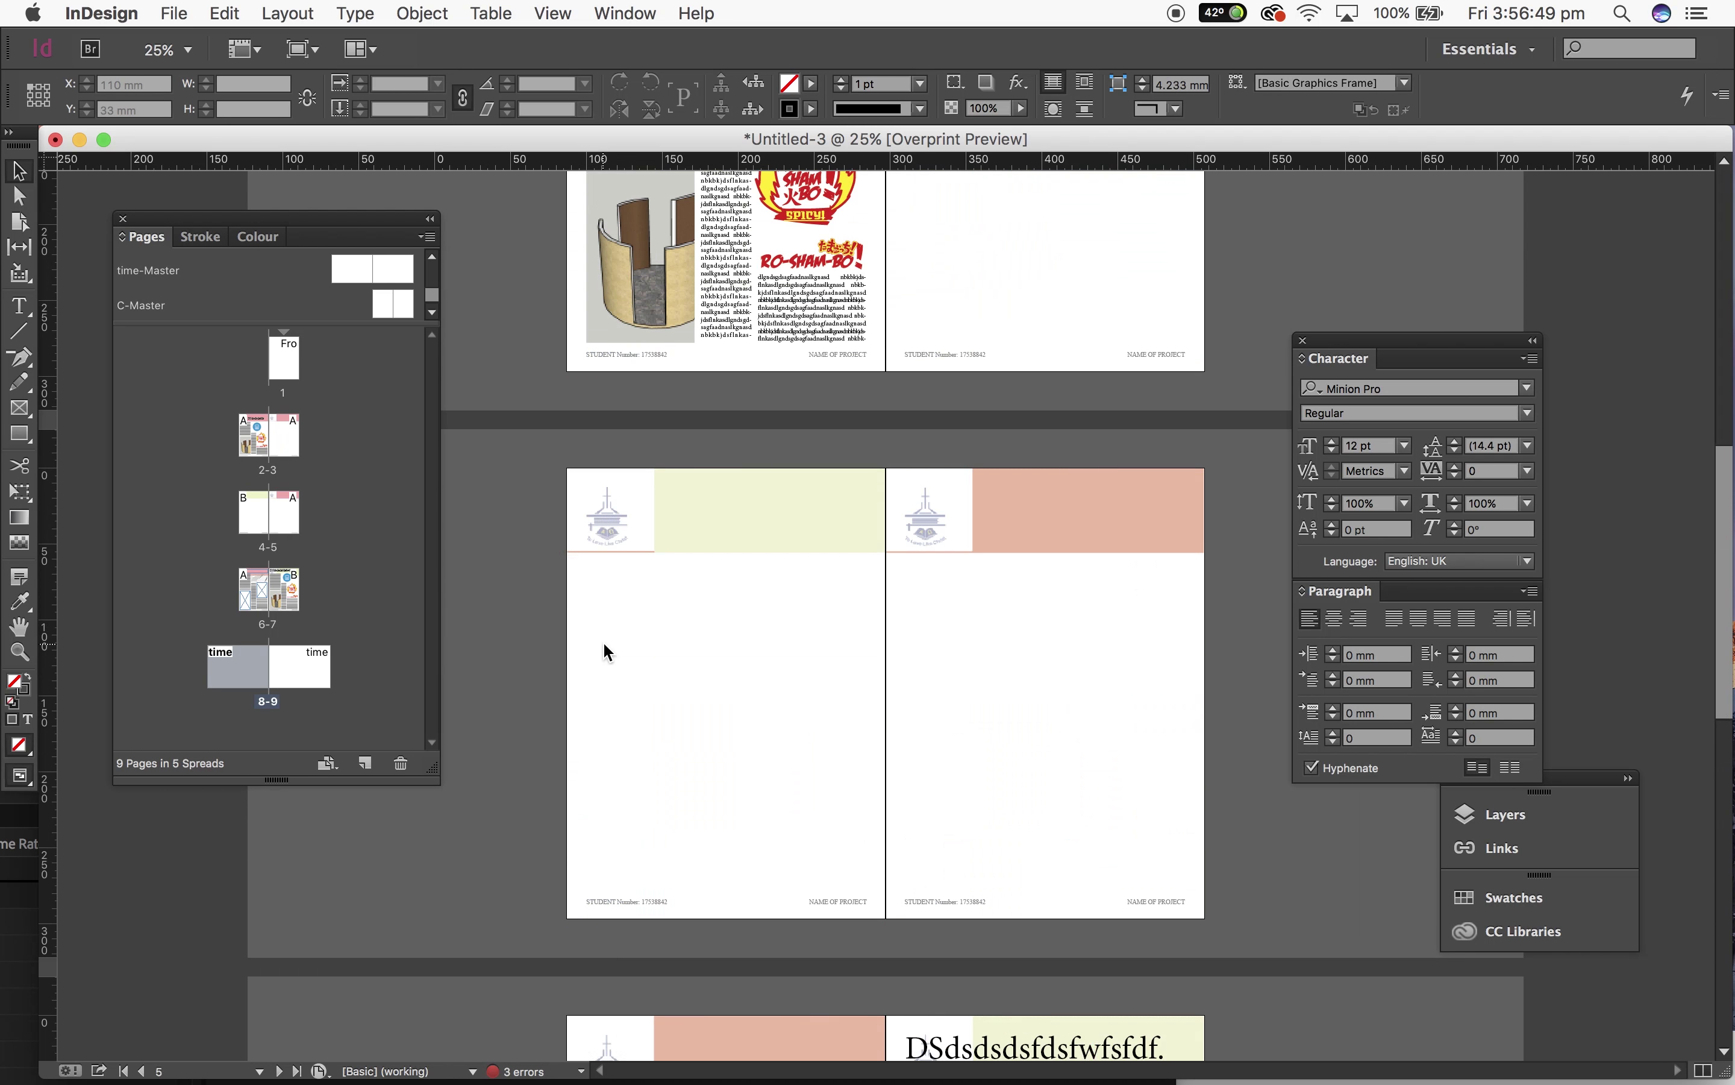
{"action": "scroll", "coordinate": [603, 651], "scroll_direction": "up", "scroll_amount": 6}
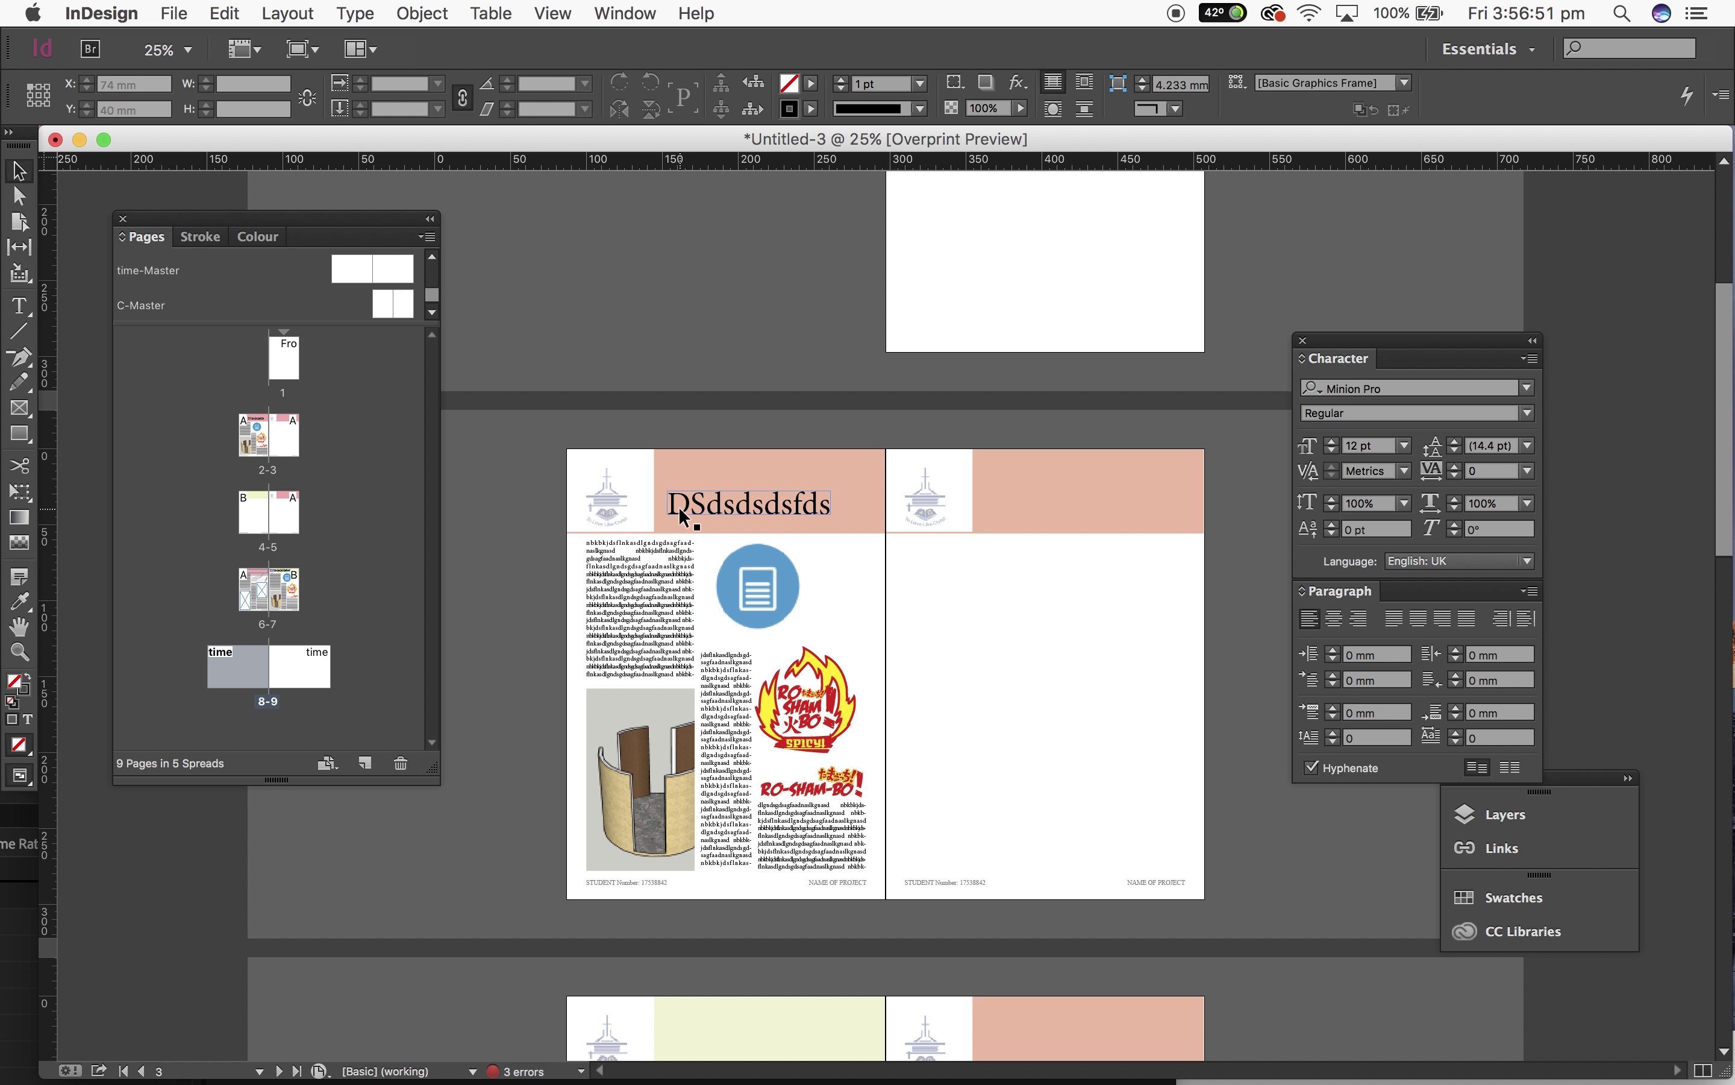
{"action": "scroll", "coordinate": [678, 505], "scroll_direction": "up", "scroll_amount": 2}
{"action": "scroll", "coordinate": [1057, 321], "scroll_direction": "down", "scroll_amount": 6}
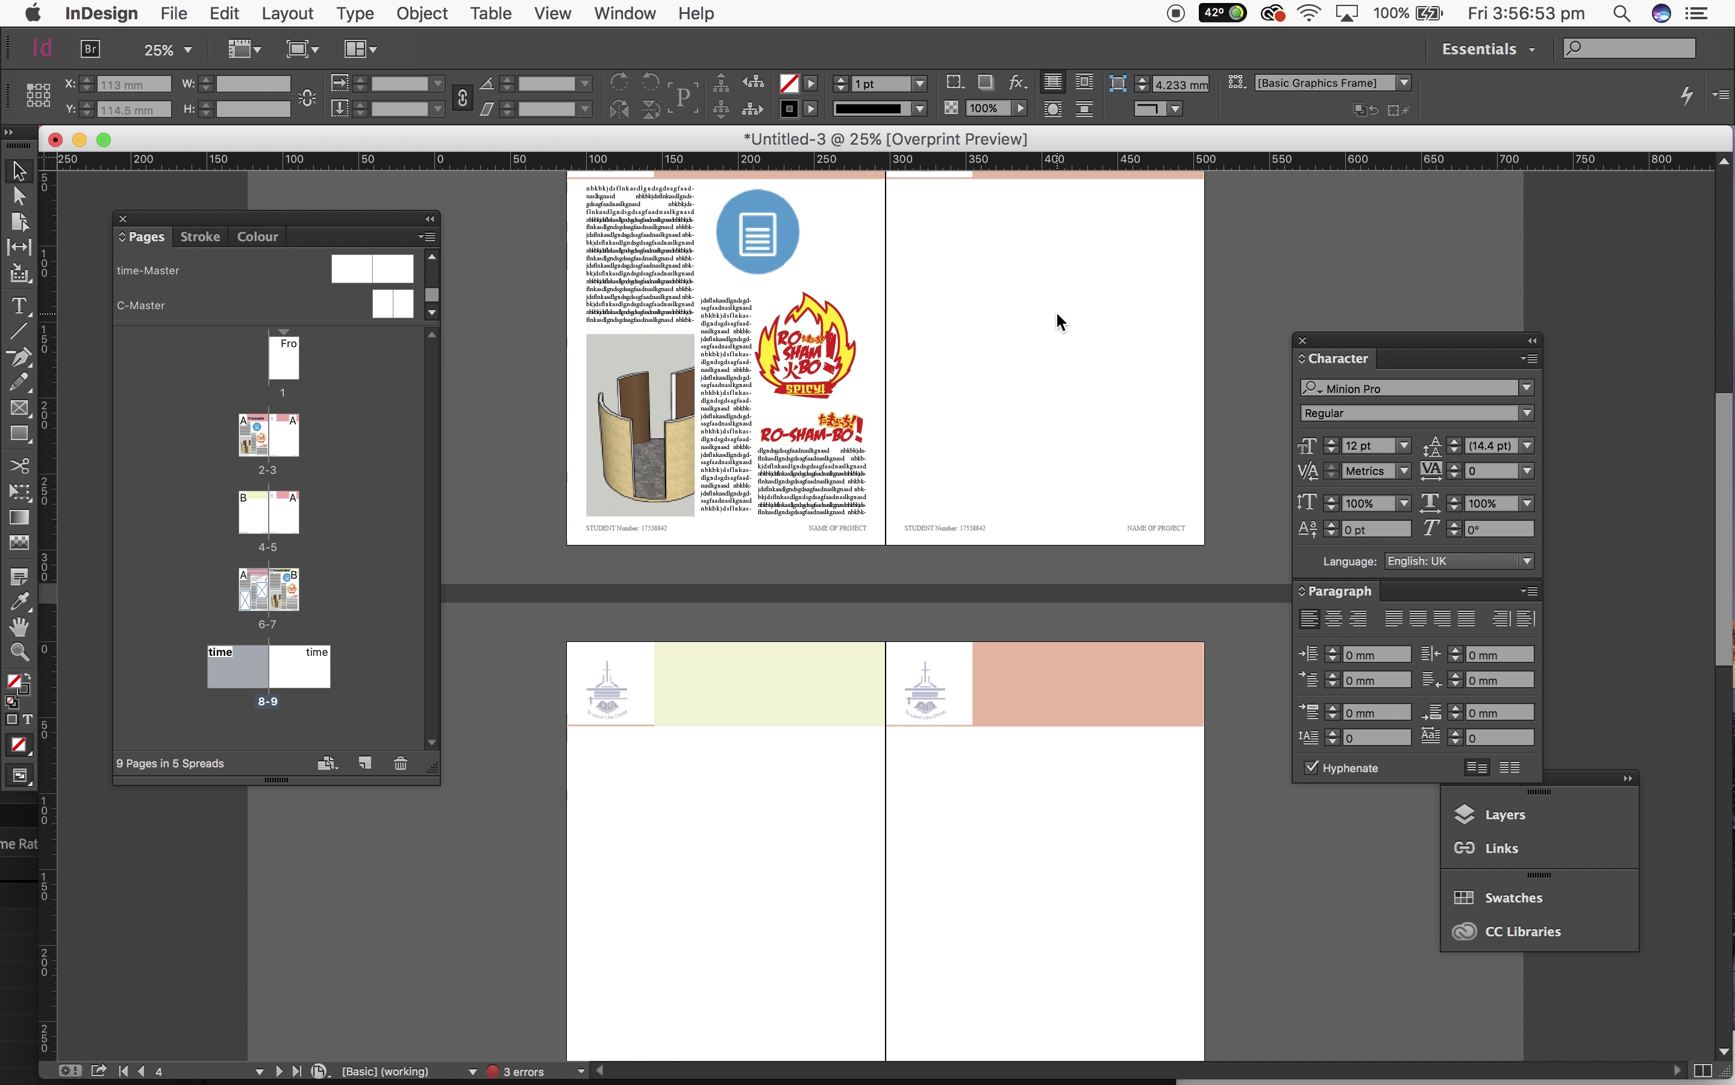
{"action": "scroll", "coordinate": [1057, 310], "scroll_direction": "up", "scroll_amount": 5}
{"action": "scroll", "coordinate": [1056, 311], "scroll_direction": "down", "scroll_amount": 12}
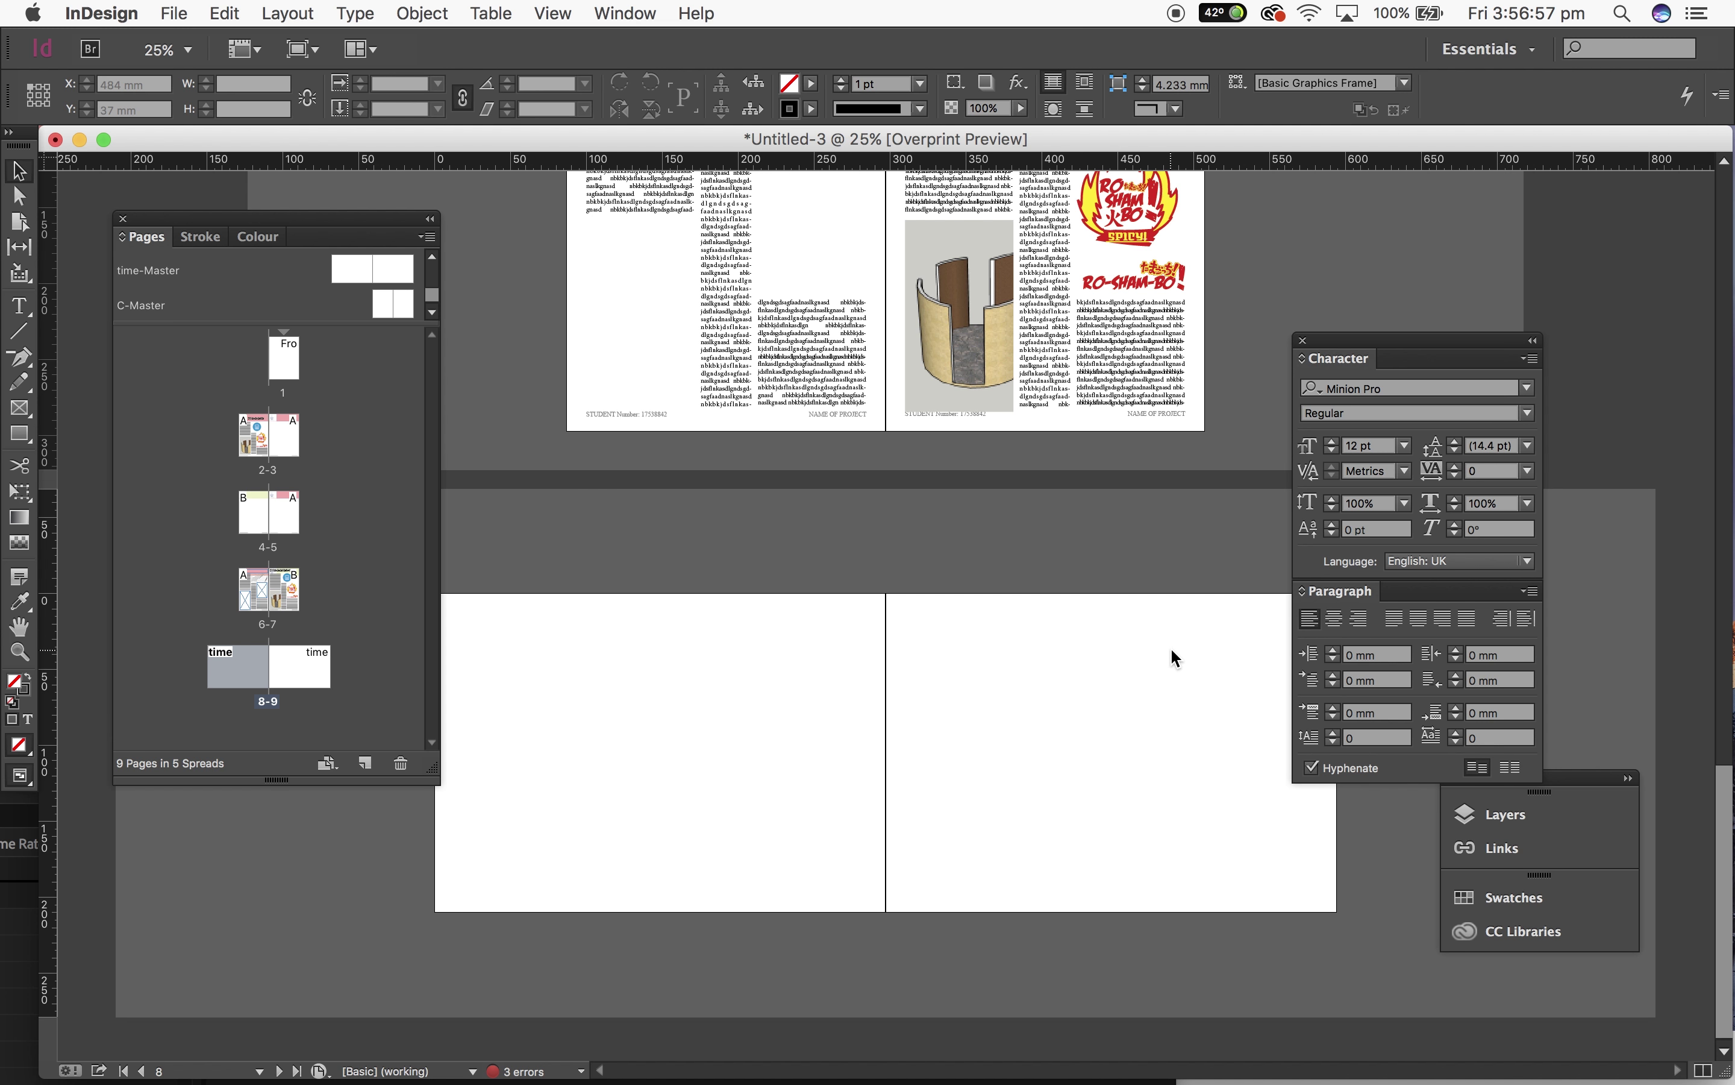
{"action": "scroll", "coordinate": [1172, 649], "scroll_direction": "up", "scroll_amount": 2}
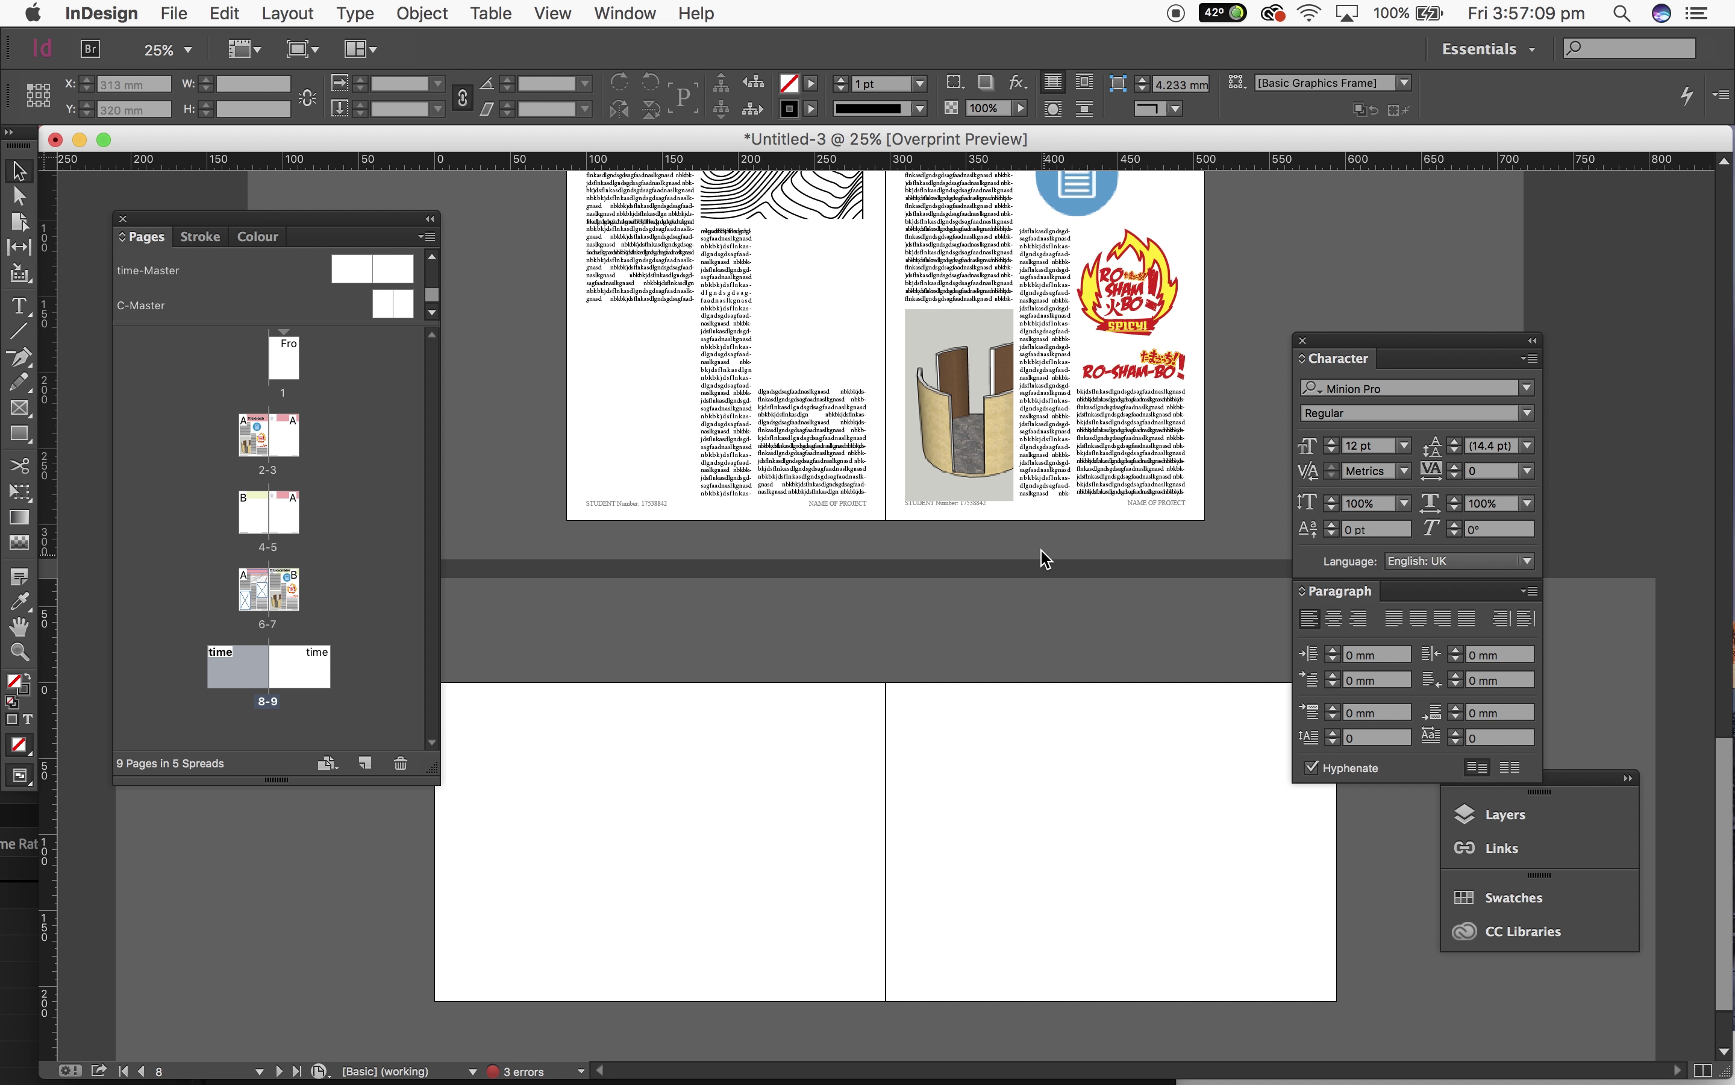
{"action": "scroll", "coordinate": [1045, 557], "scroll_direction": "up", "scroll_amount": 20}
{"action": "scroll", "coordinate": [1042, 551], "scroll_direction": "up", "scroll_amount": 3}
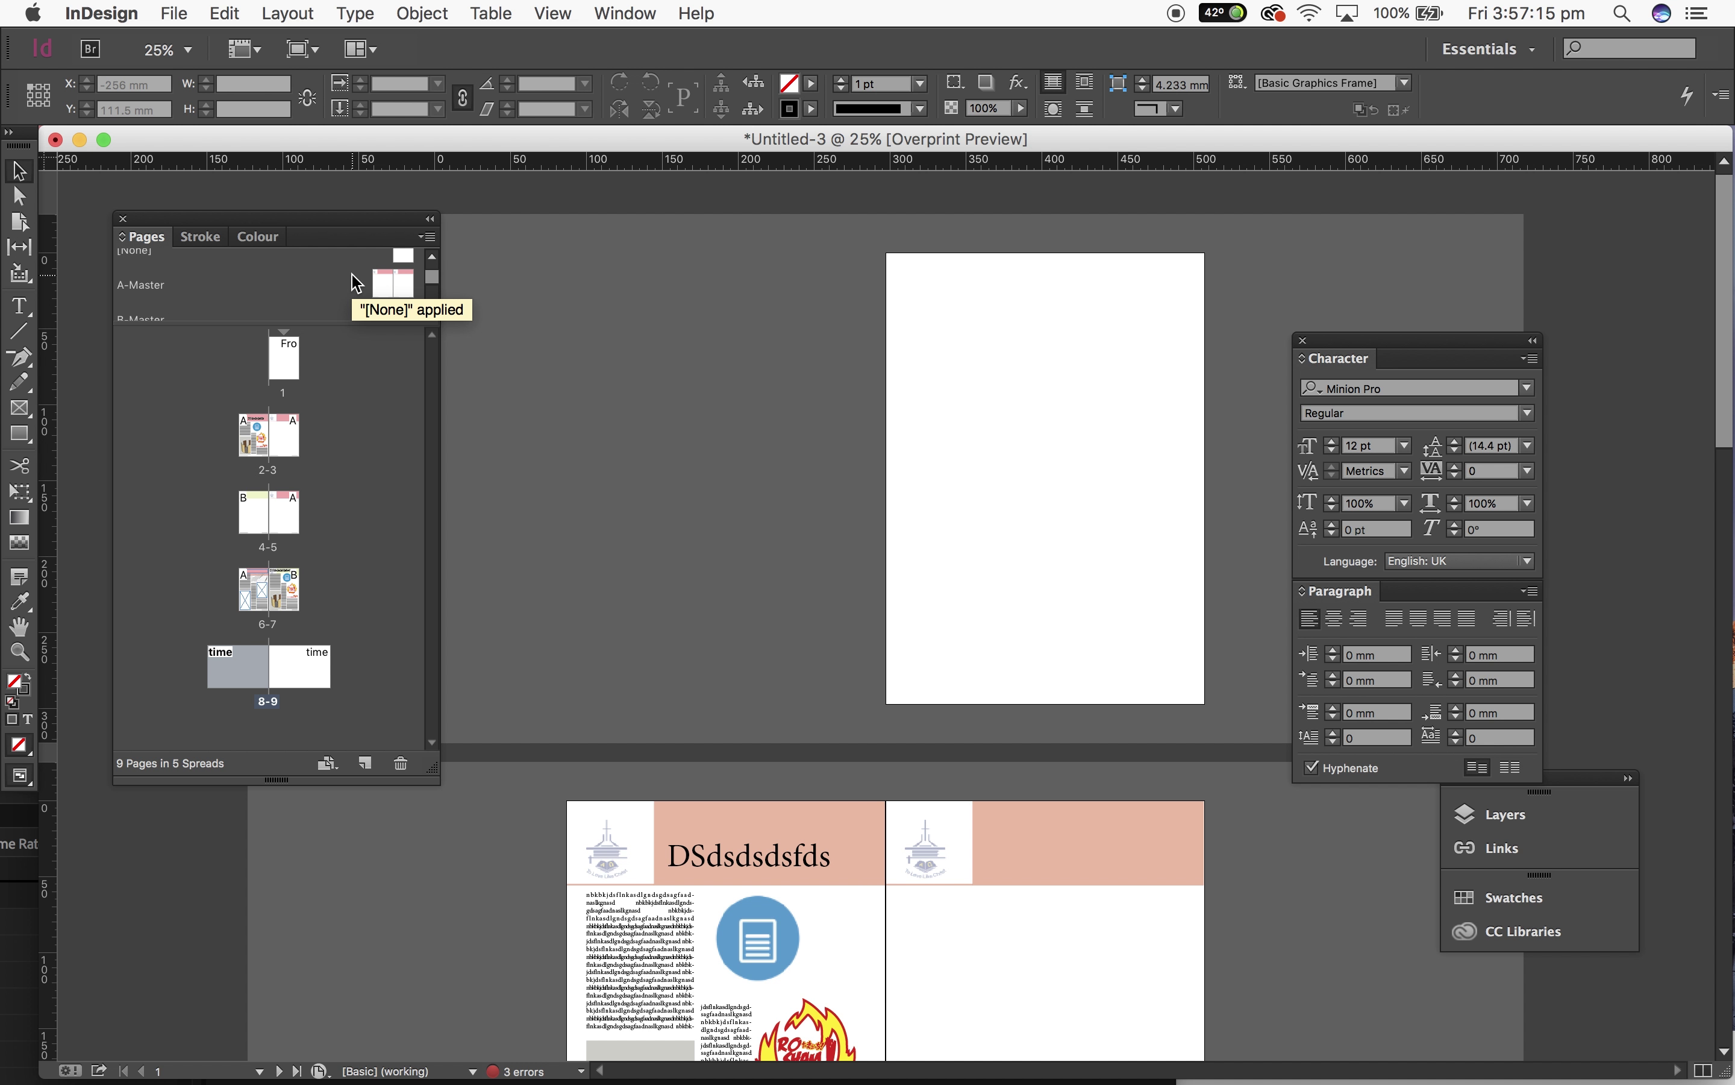
Step: Copy page 2's title, text and image frames onto C-Master's left page, positioned at about X 17 mm, Y 20 mm
{"action": "double_click", "coordinate": [240, 431]}
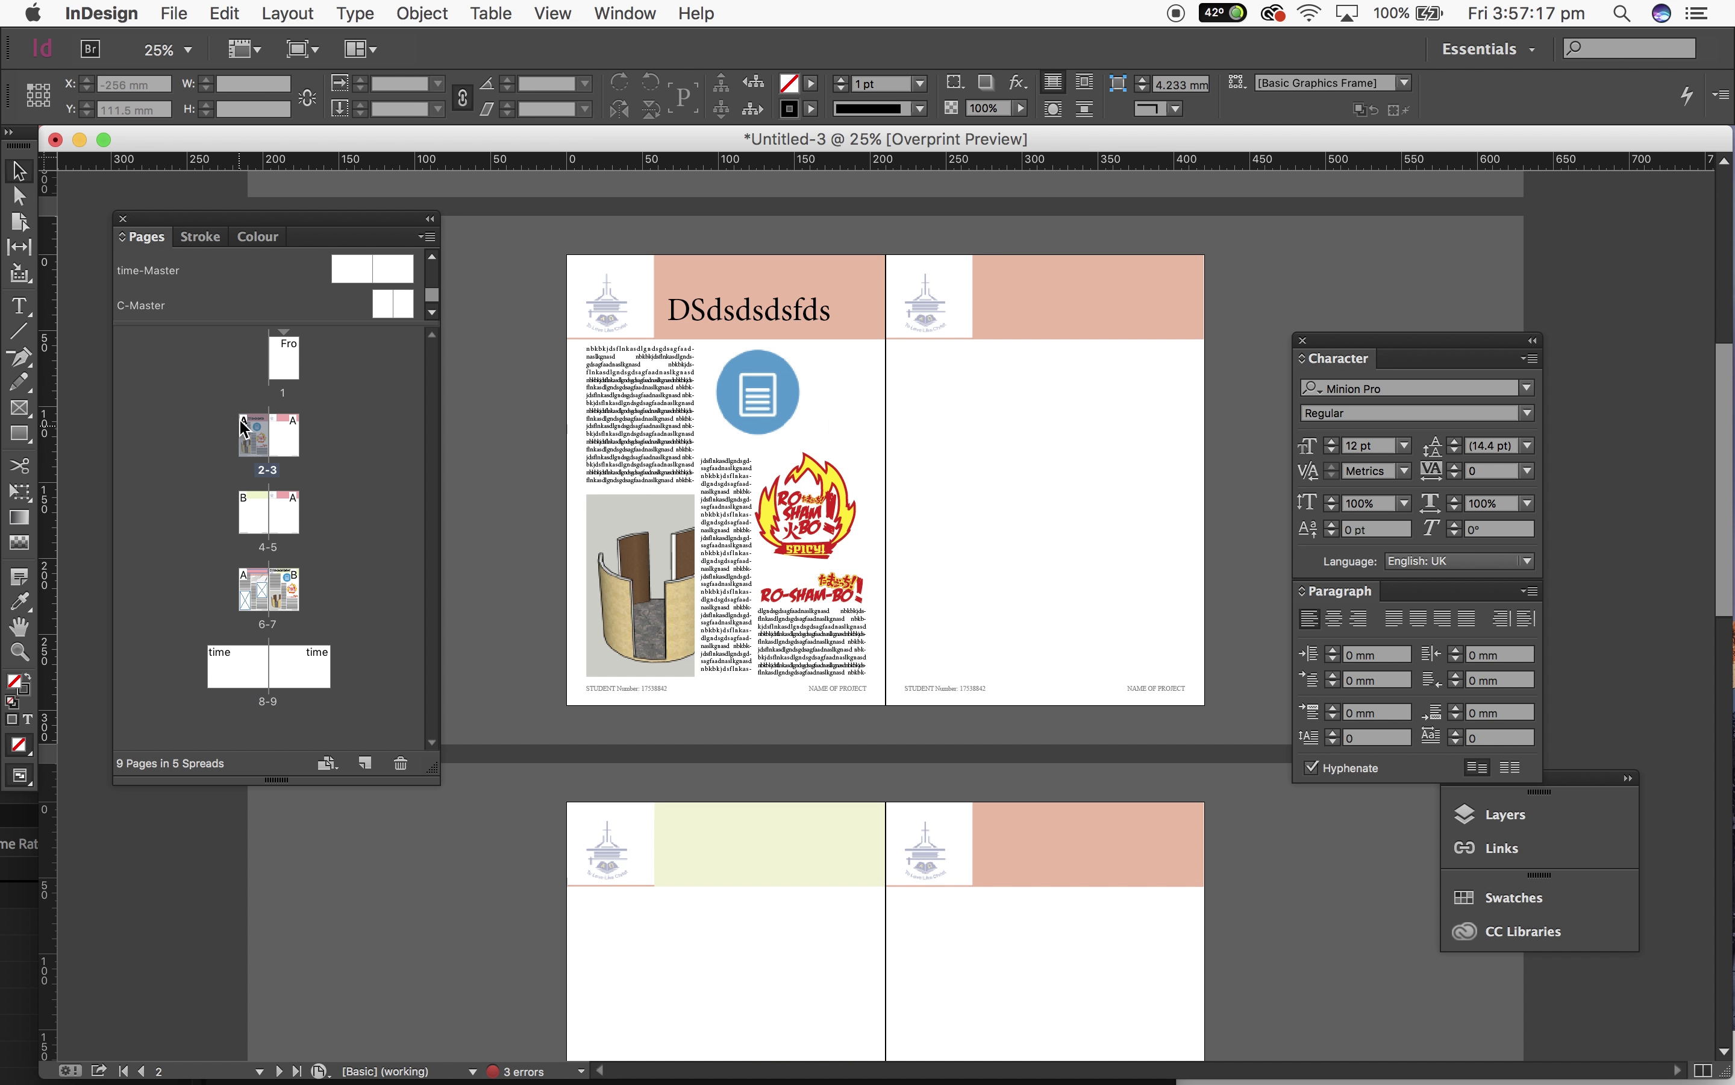
{"action": "left_click_drag", "start_coordinate": [513, 247], "coordinate": [880, 717]}
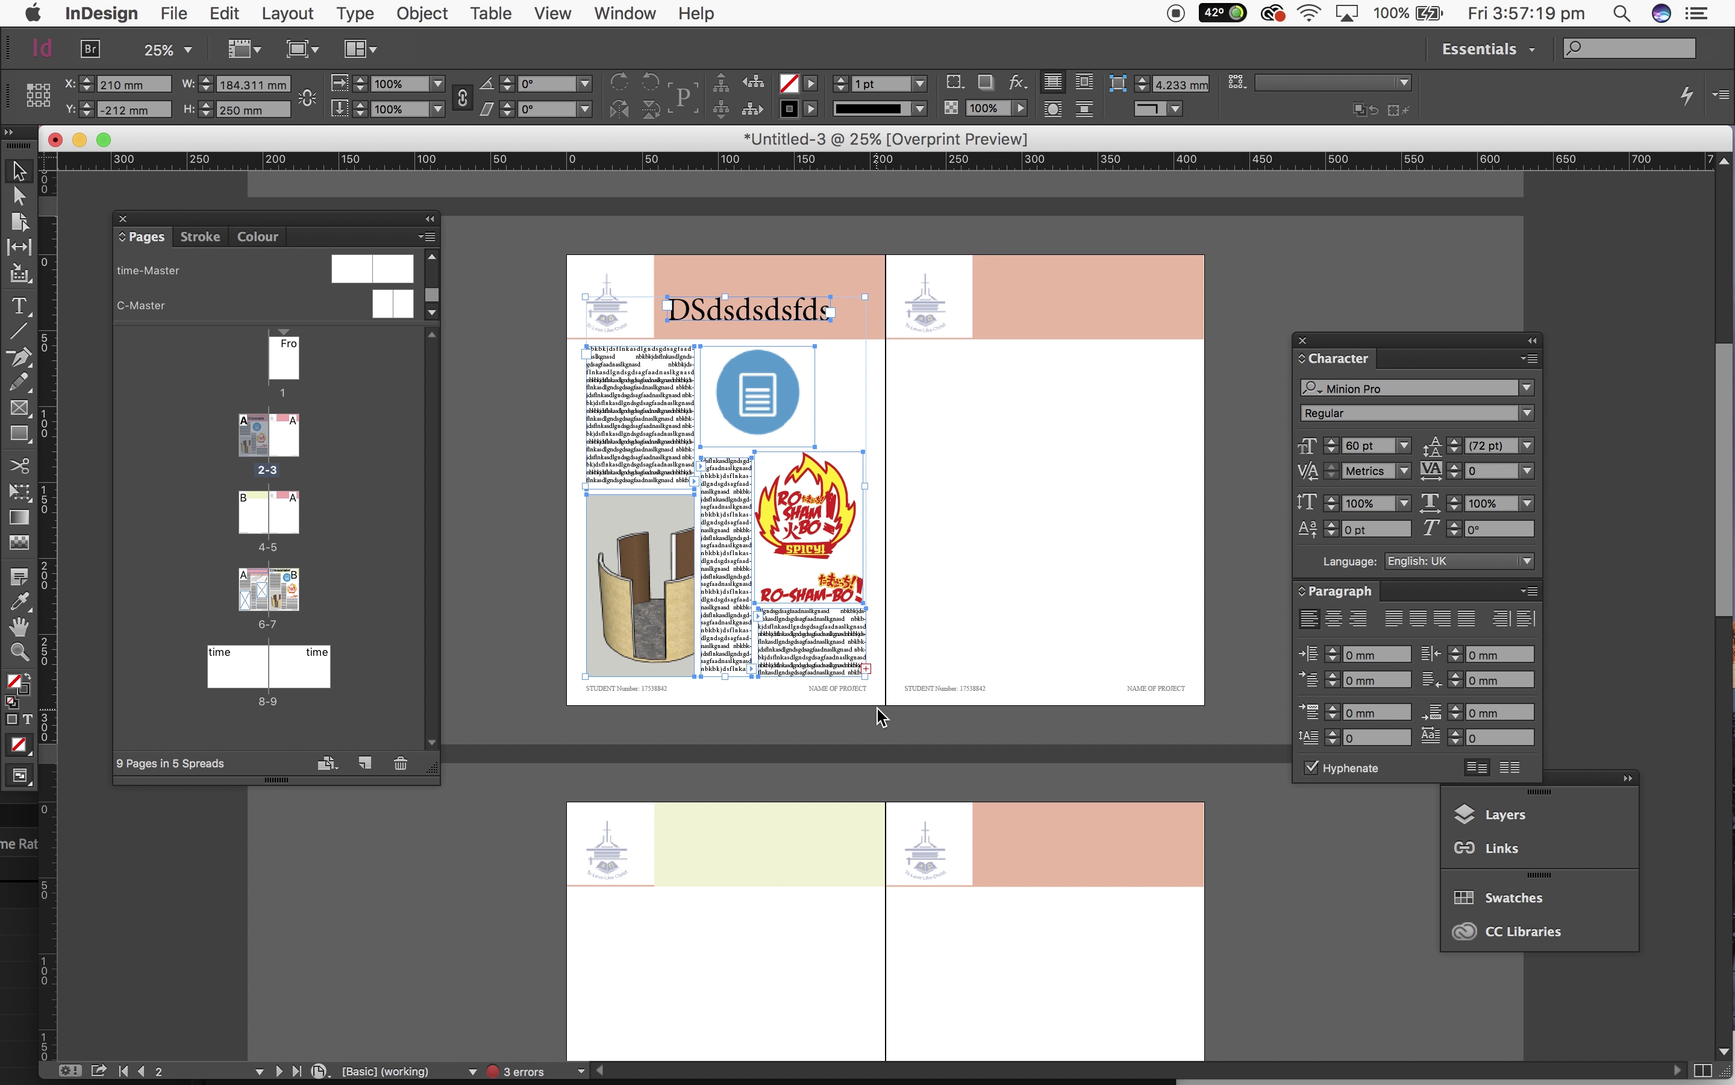
{"action": "double_click", "coordinate": [391, 305]}
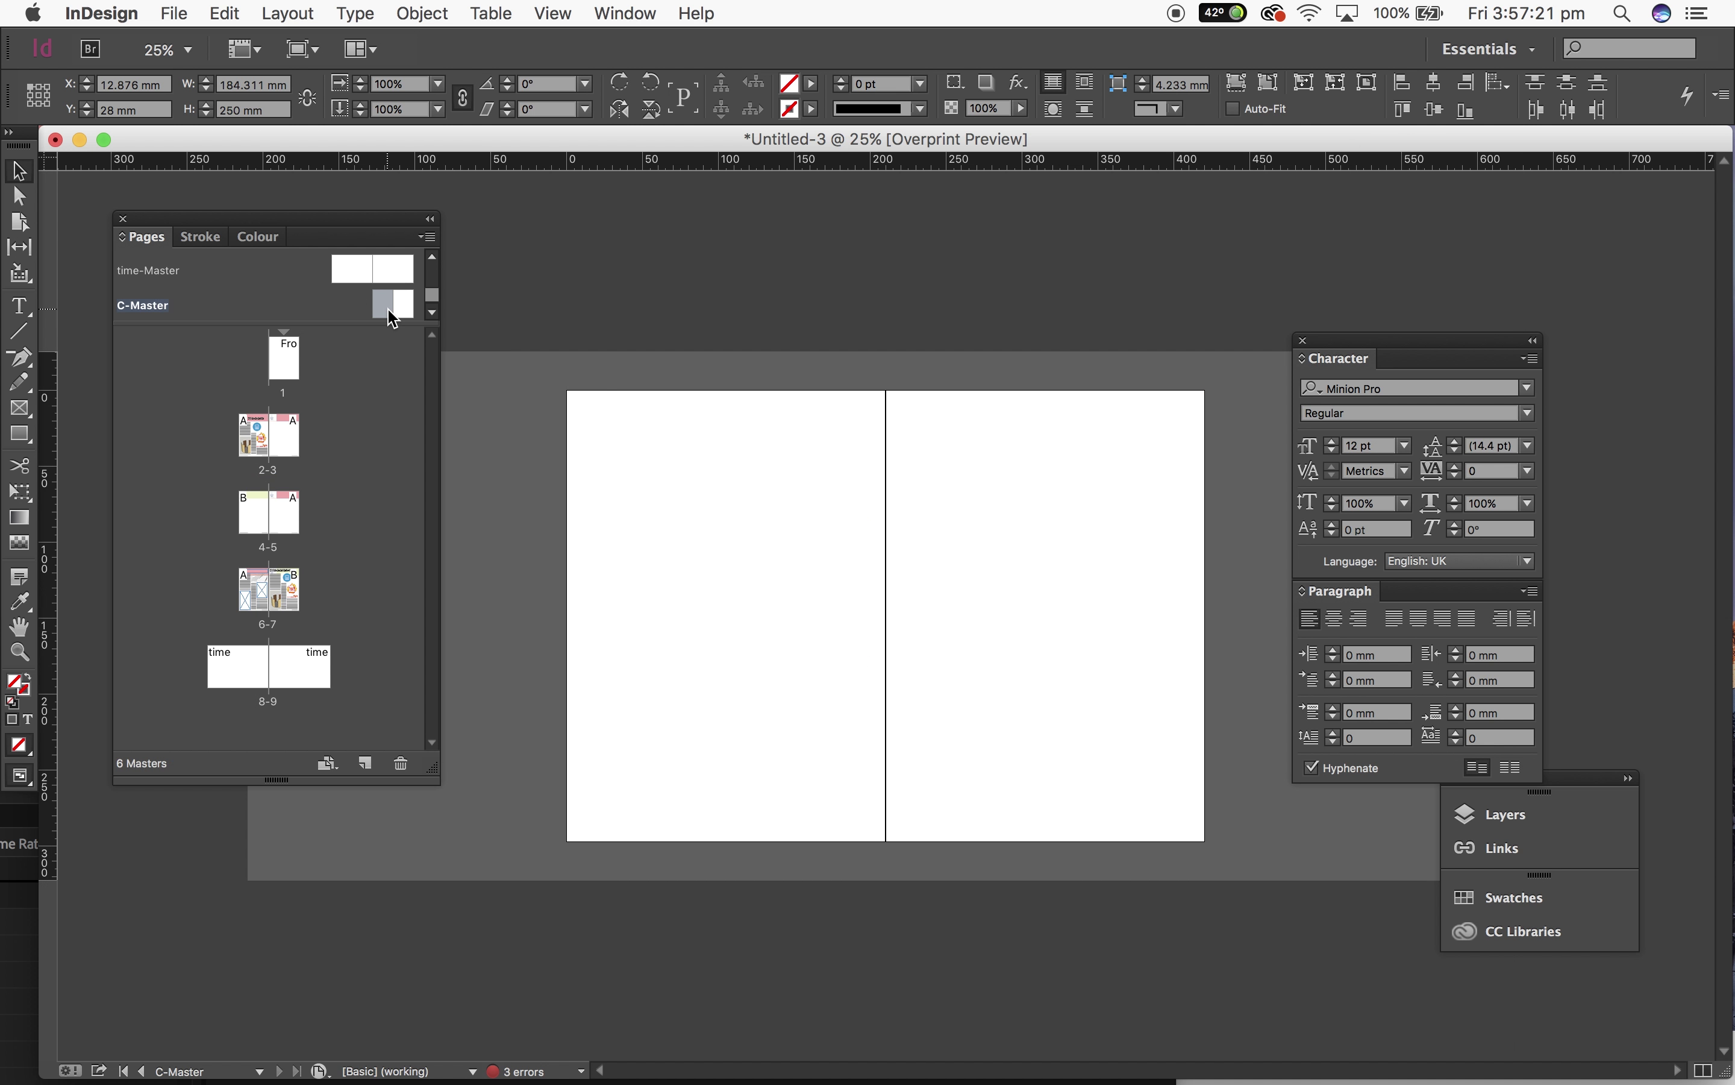
{"action": "key", "text": "super+v"}
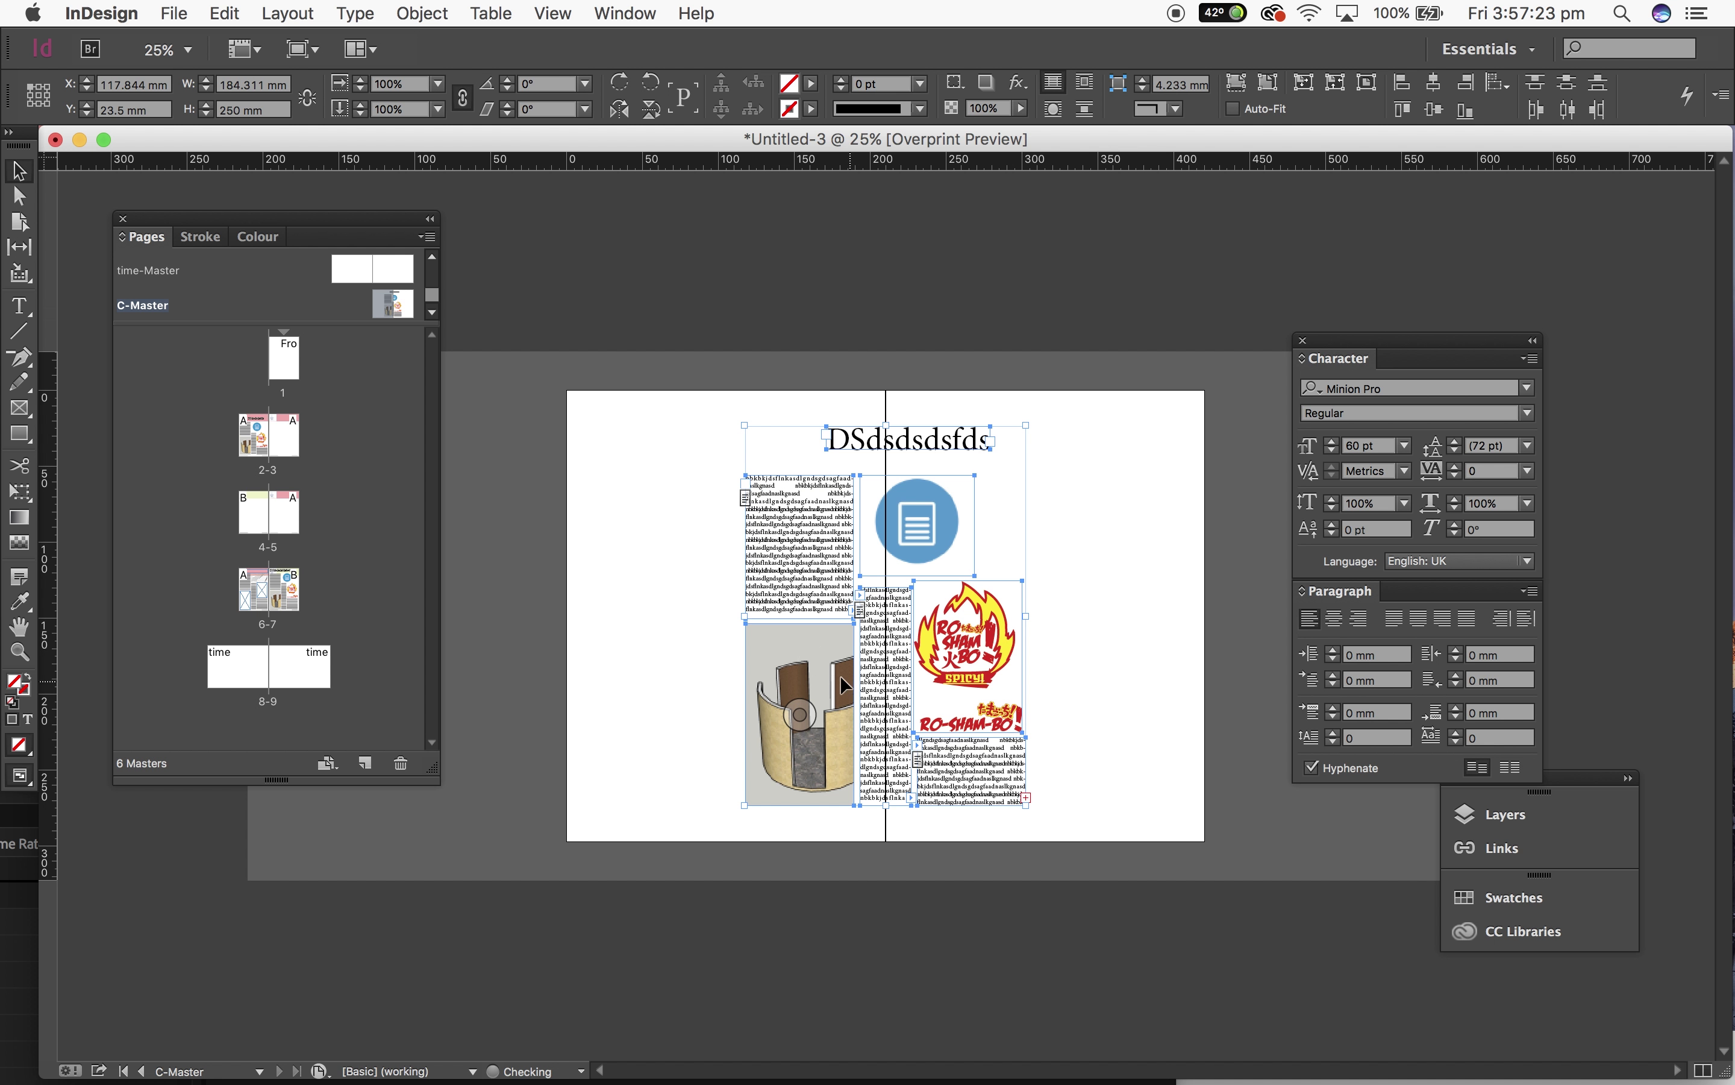
{"action": "left_click_drag", "start_coordinate": [840, 676], "coordinate": [690, 674]}
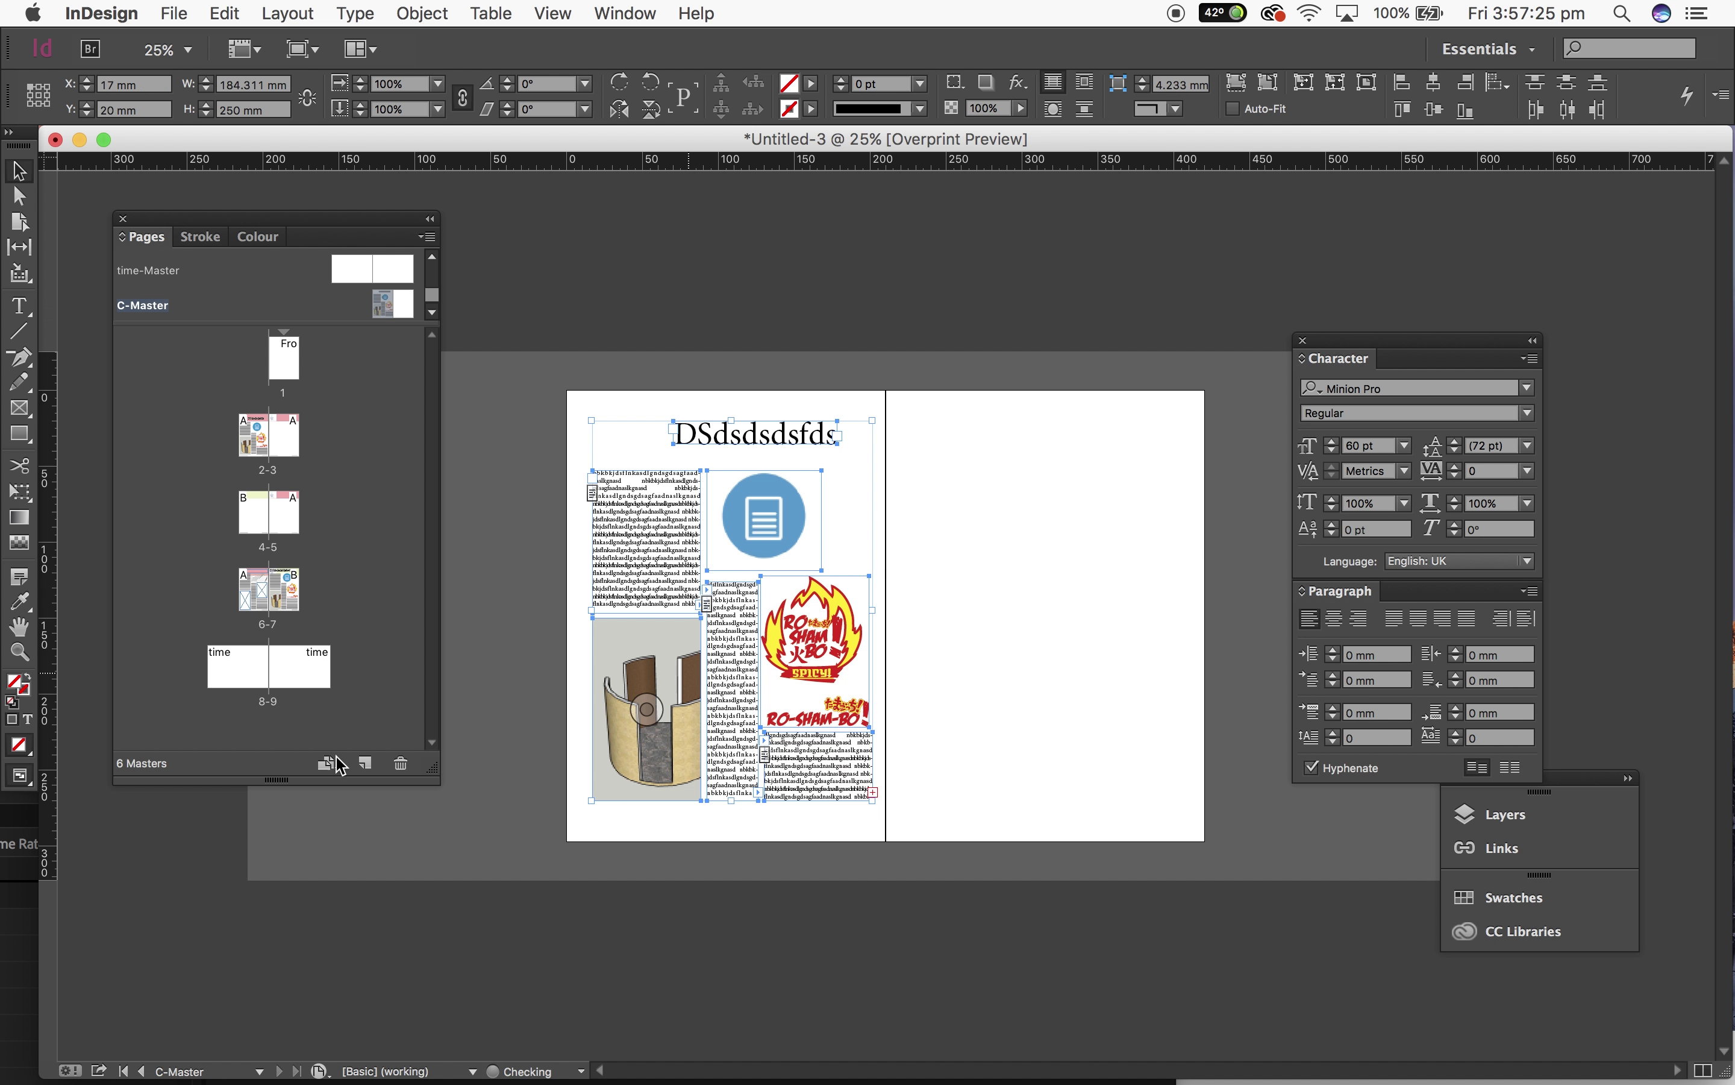
Step: Add another blank two-page master, and append page 10 after the landscape spread
{"action": "left_click", "coordinate": [366, 762]}
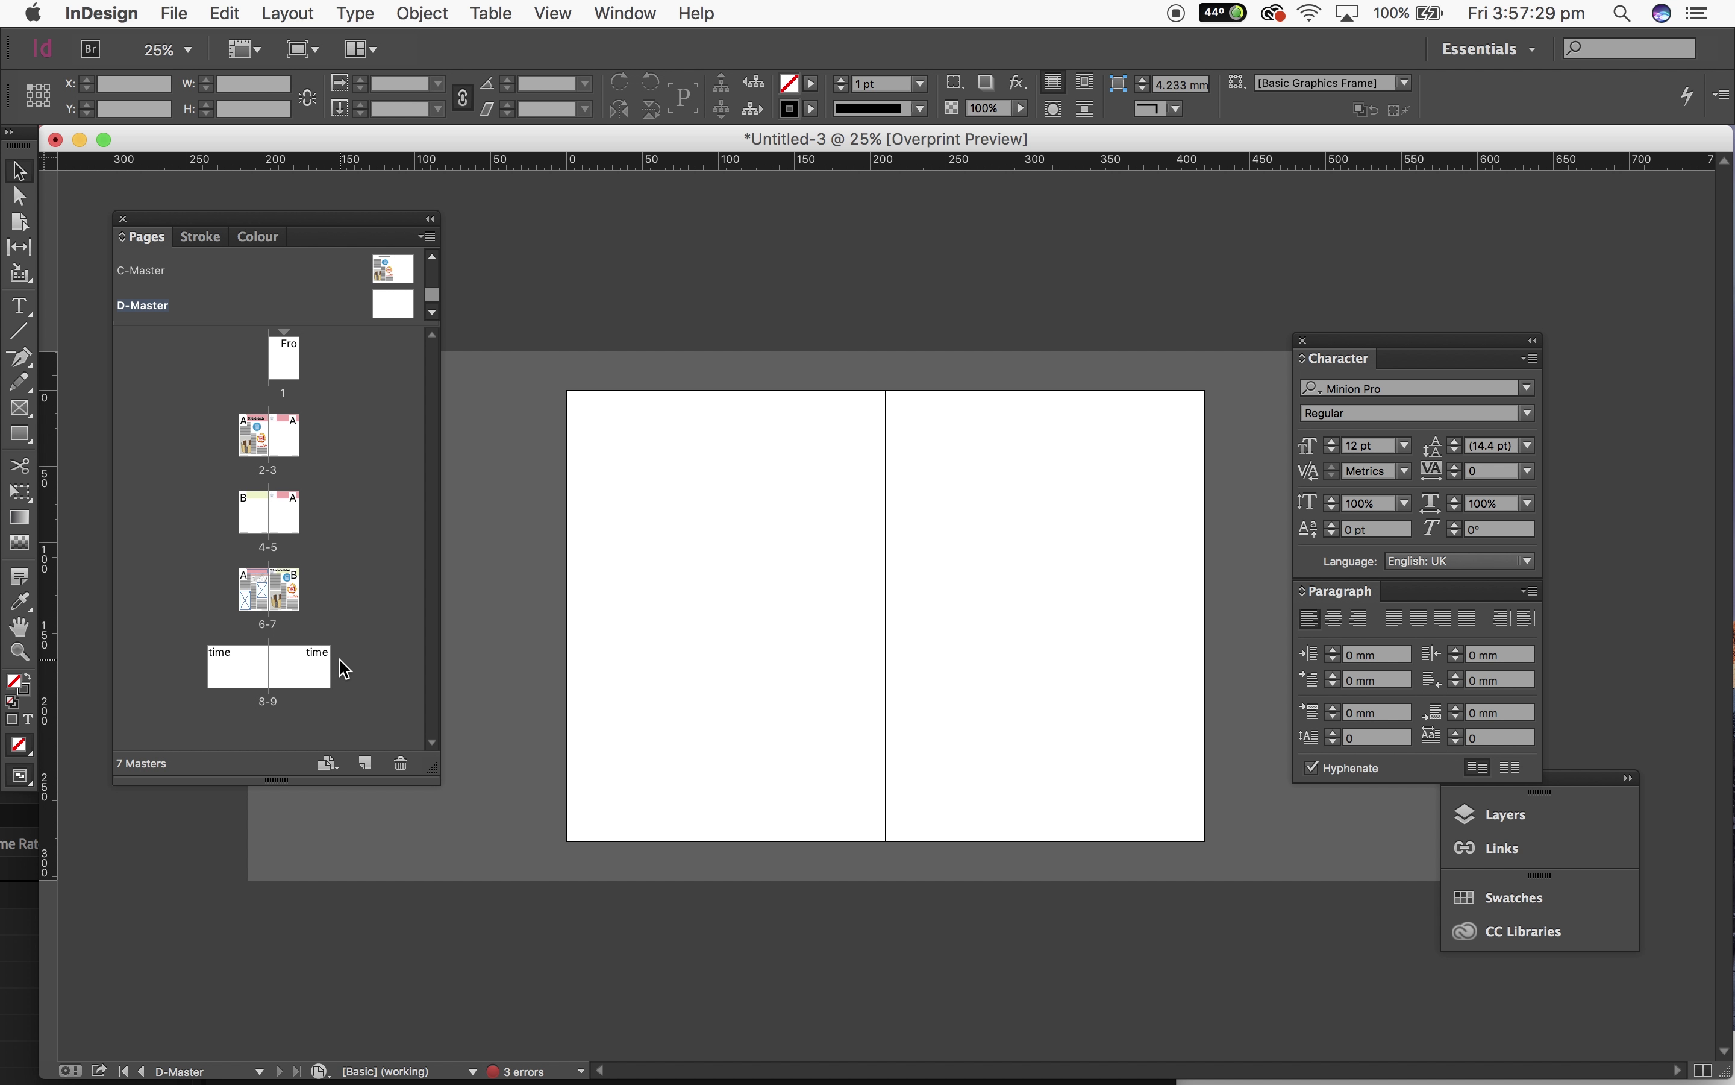
{"action": "left_click", "coordinate": [329, 667]}
{"action": "left_click", "coordinate": [370, 764]}
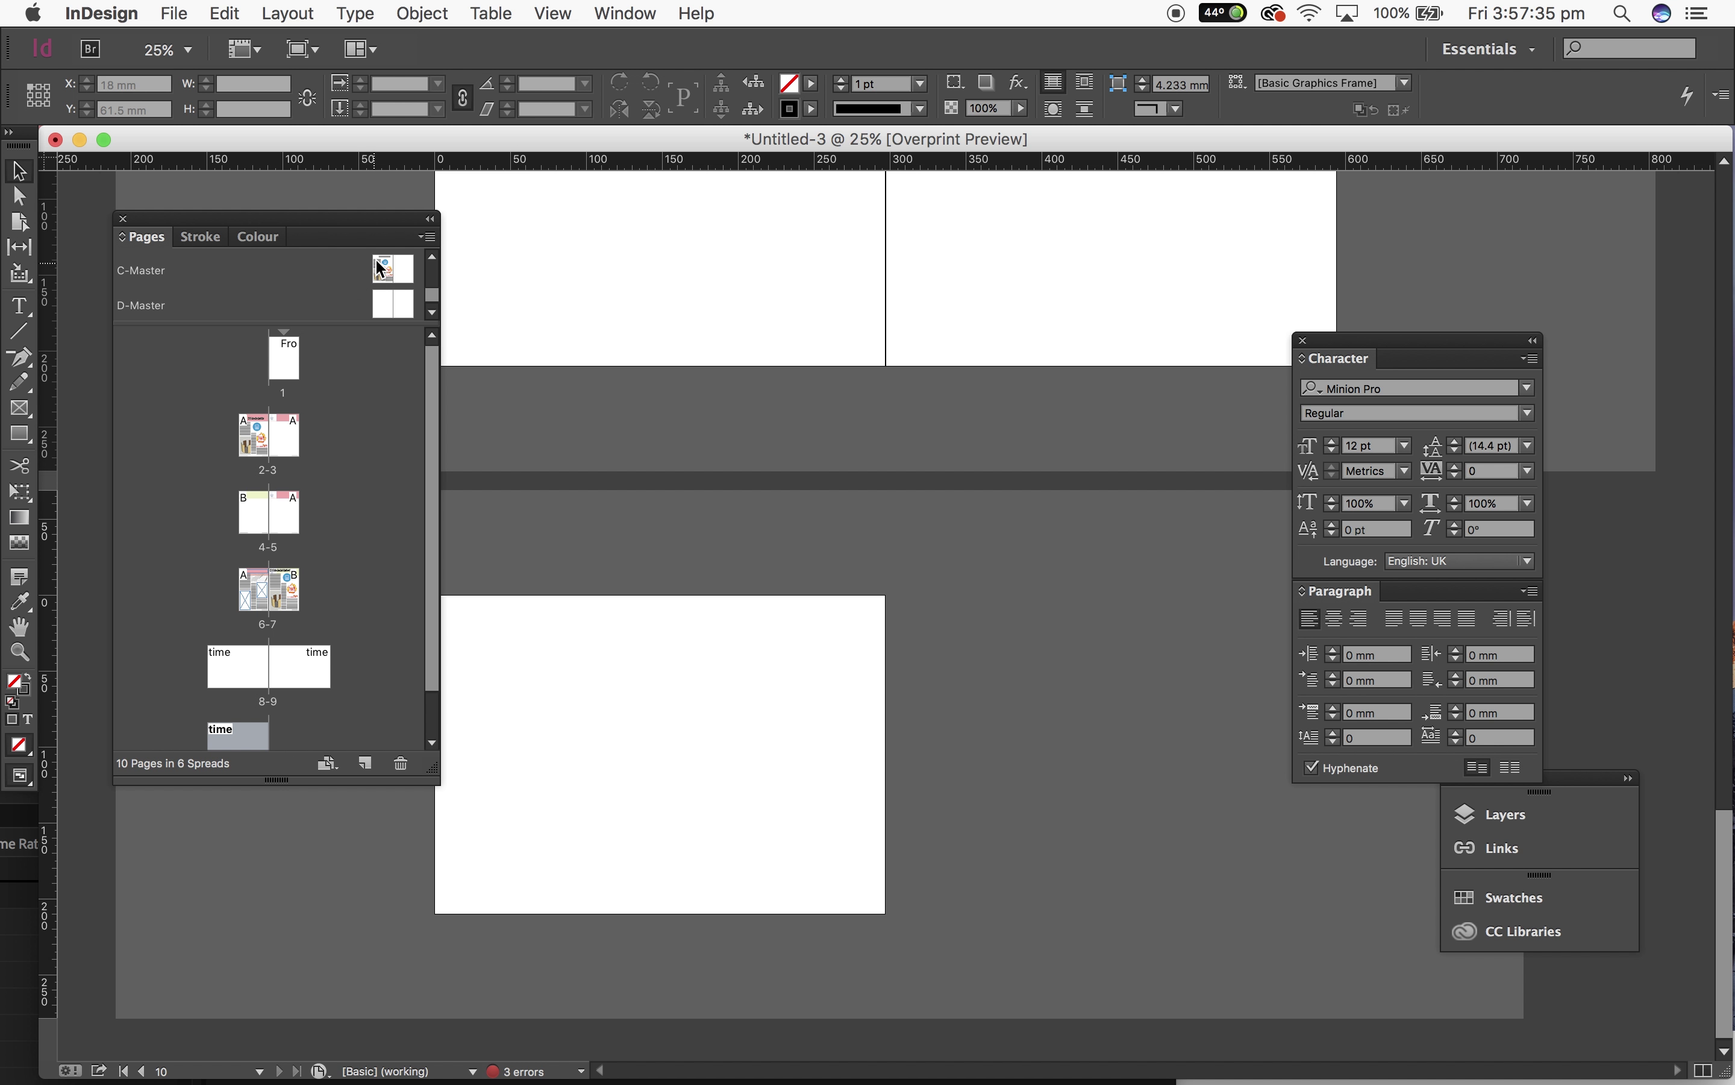
Step: Apply C-Master to page 10, resizing the page to the master page size
{"action": "right_click", "coordinate": [175, 278]}
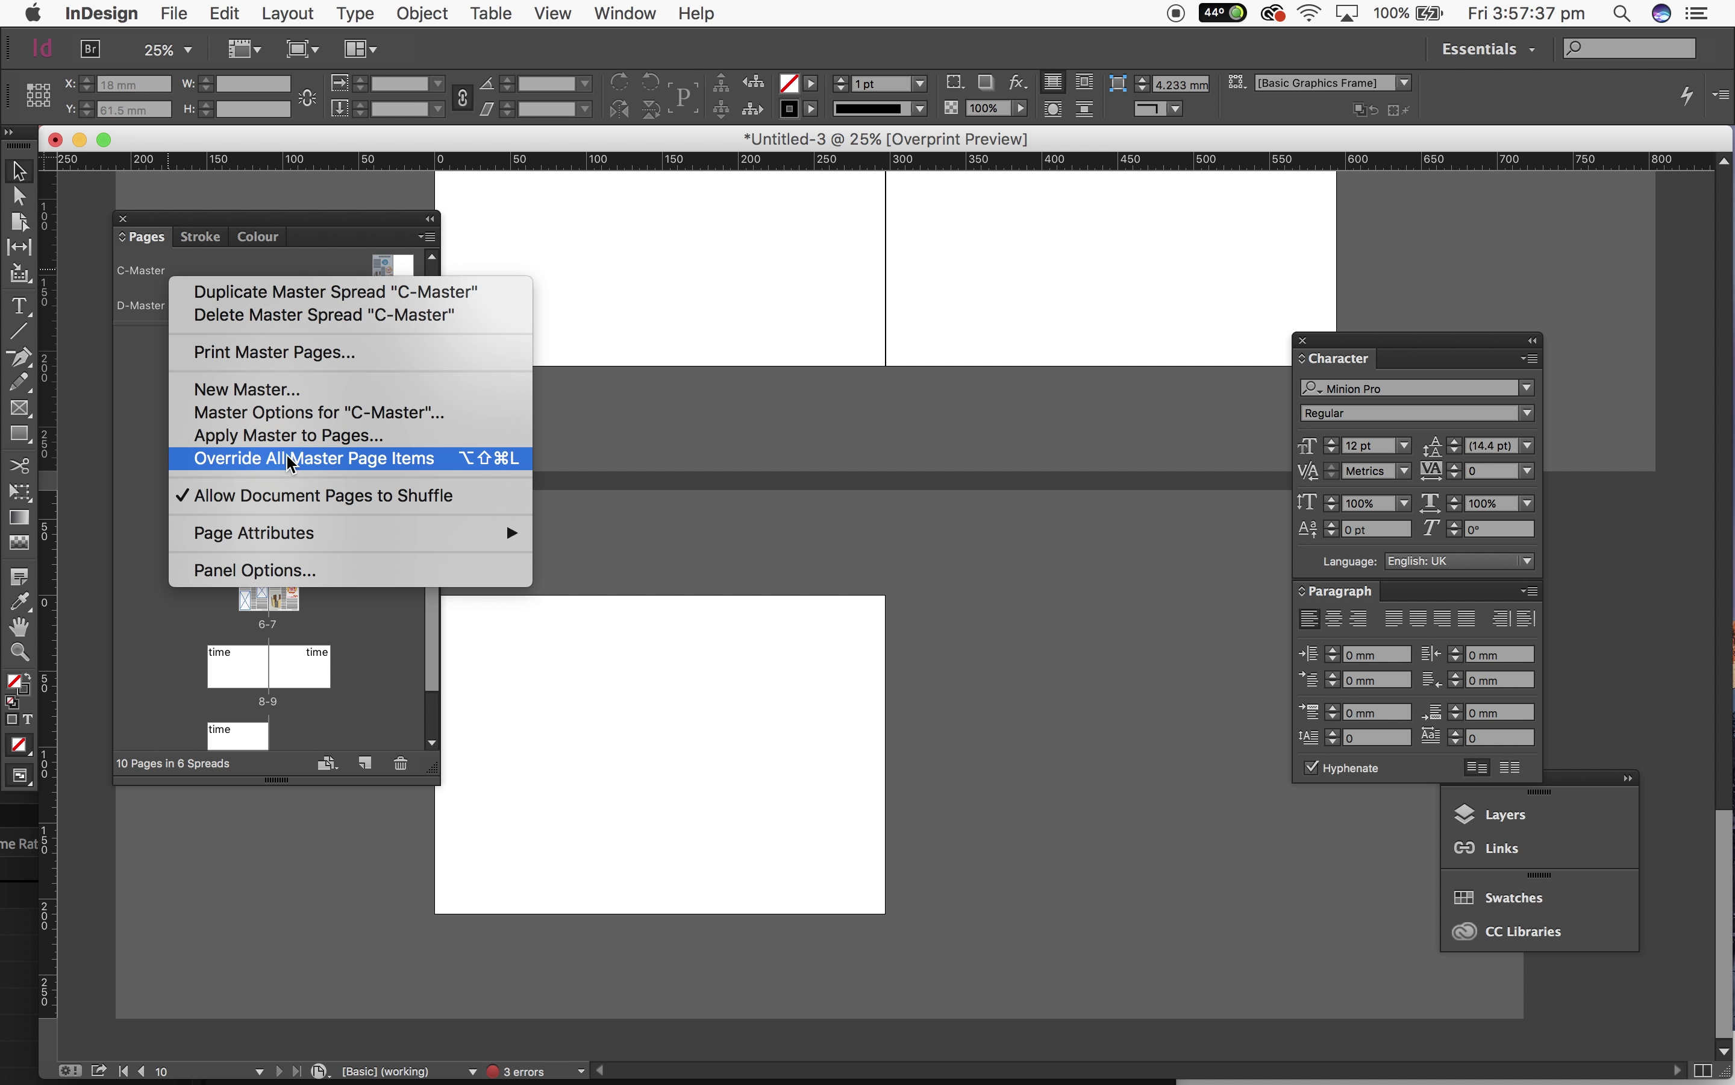
{"action": "left_click", "coordinate": [280, 434]}
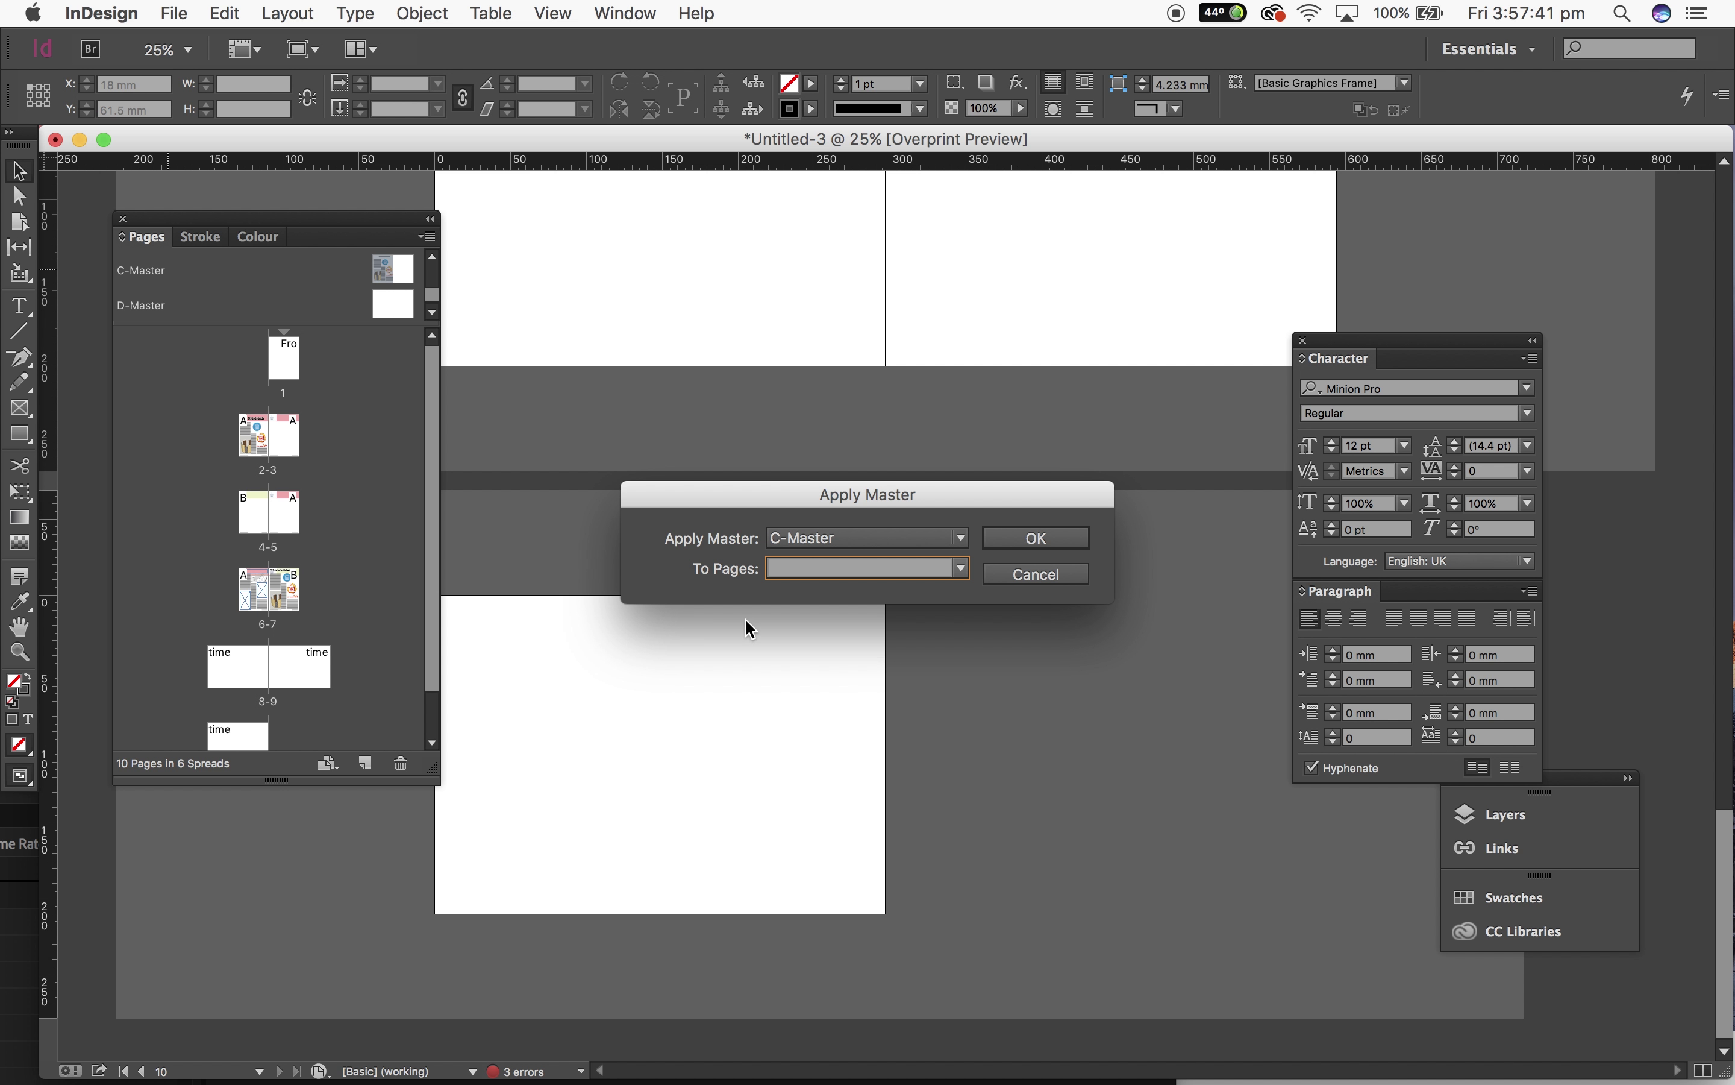
{"action": "key", "text": "Return"}
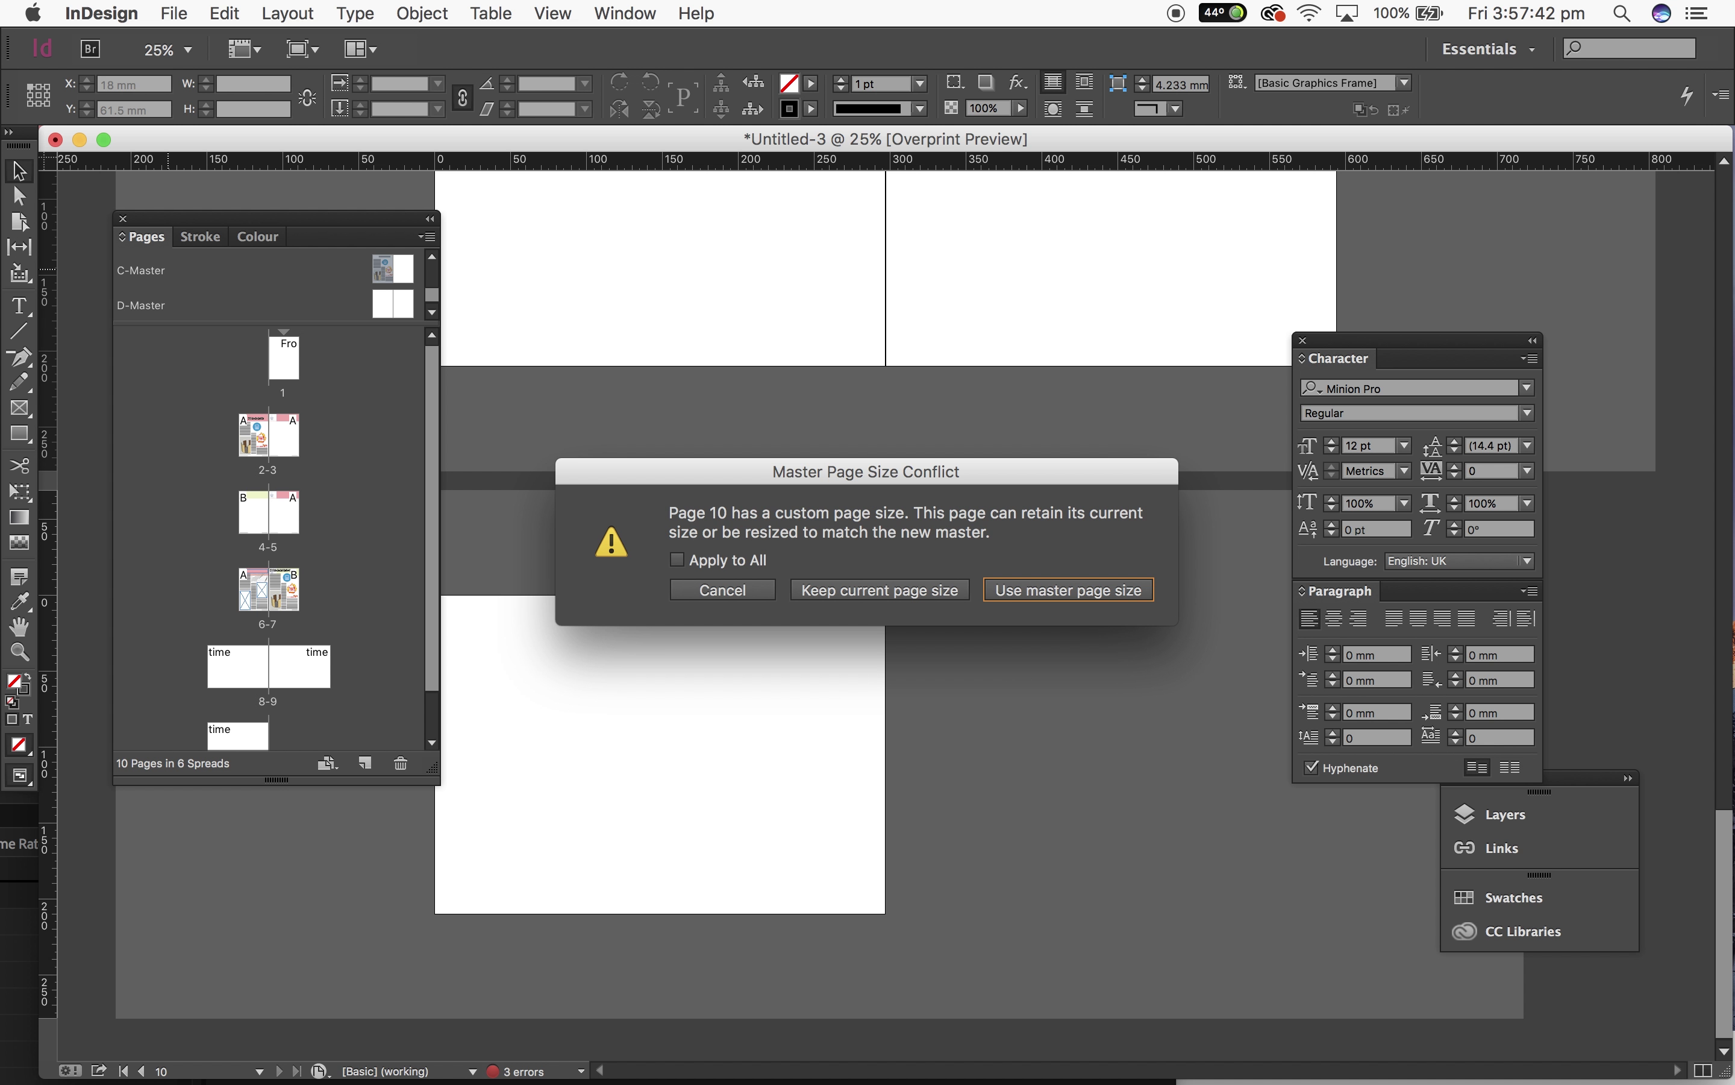
{"action": "left_click", "coordinate": [1023, 587]}
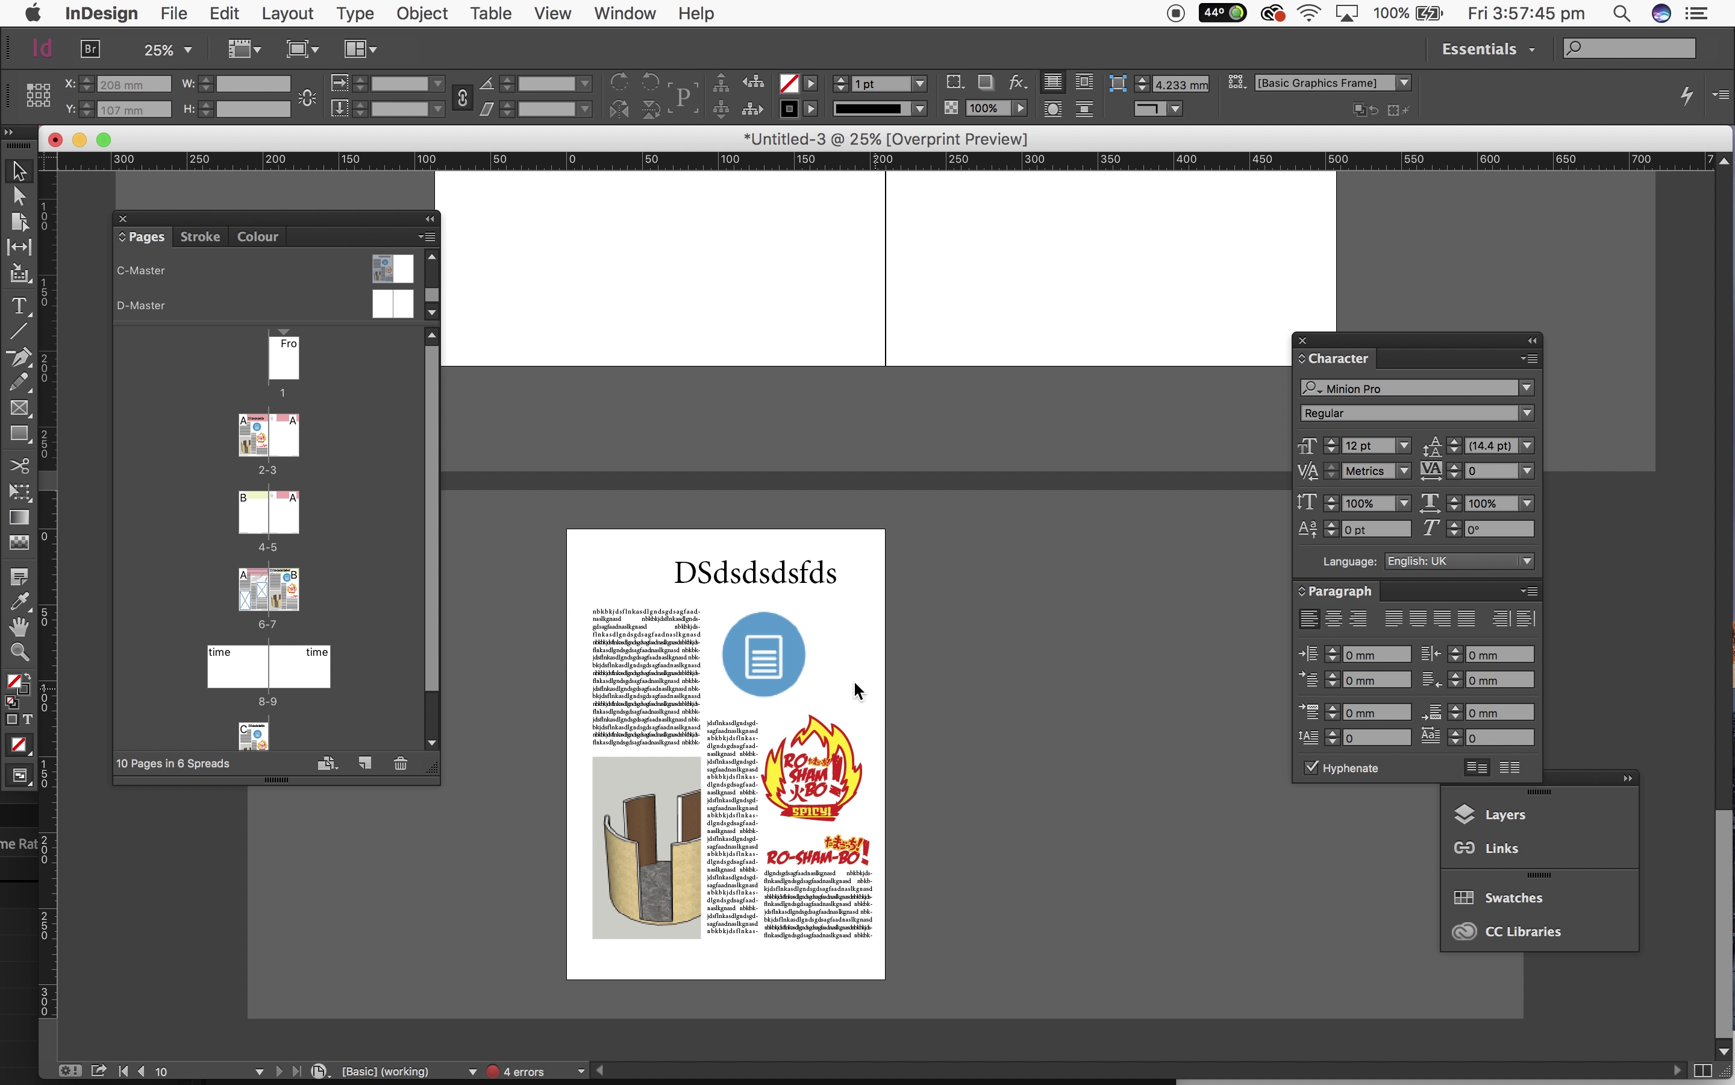
Step: Try to select the title, text and image frames on page 10
{"action": "left_click", "coordinate": [628, 592]}
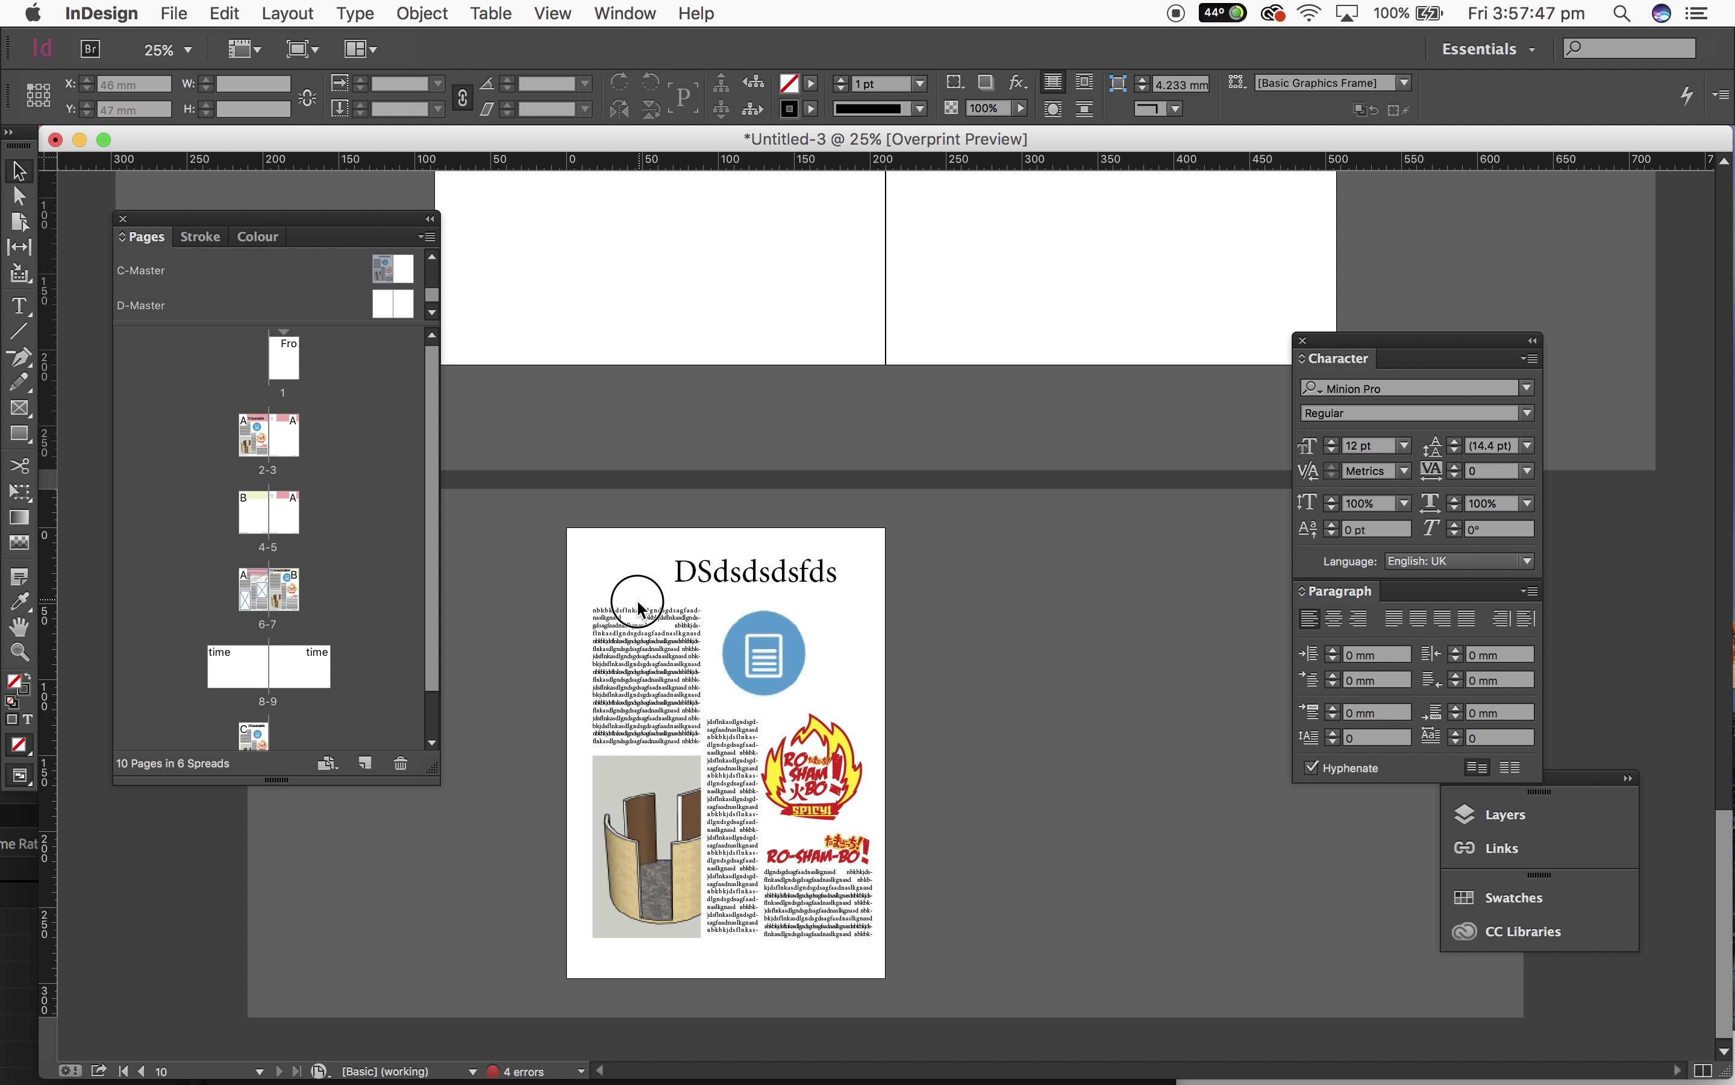
{"action": "left_click", "coordinate": [587, 709]}
{"action": "left_click", "coordinate": [762, 582]}
{"action": "scroll", "coordinate": [321, 641], "scroll_direction": "down", "scroll_amount": 2}
{"action": "scroll", "coordinate": [334, 721], "scroll_direction": "up", "scroll_amount": 2}
Step: Display page 2 and select its title, text and image frames together
{"action": "double_click", "coordinate": [260, 439]}
{"action": "left_click", "coordinate": [685, 726]}
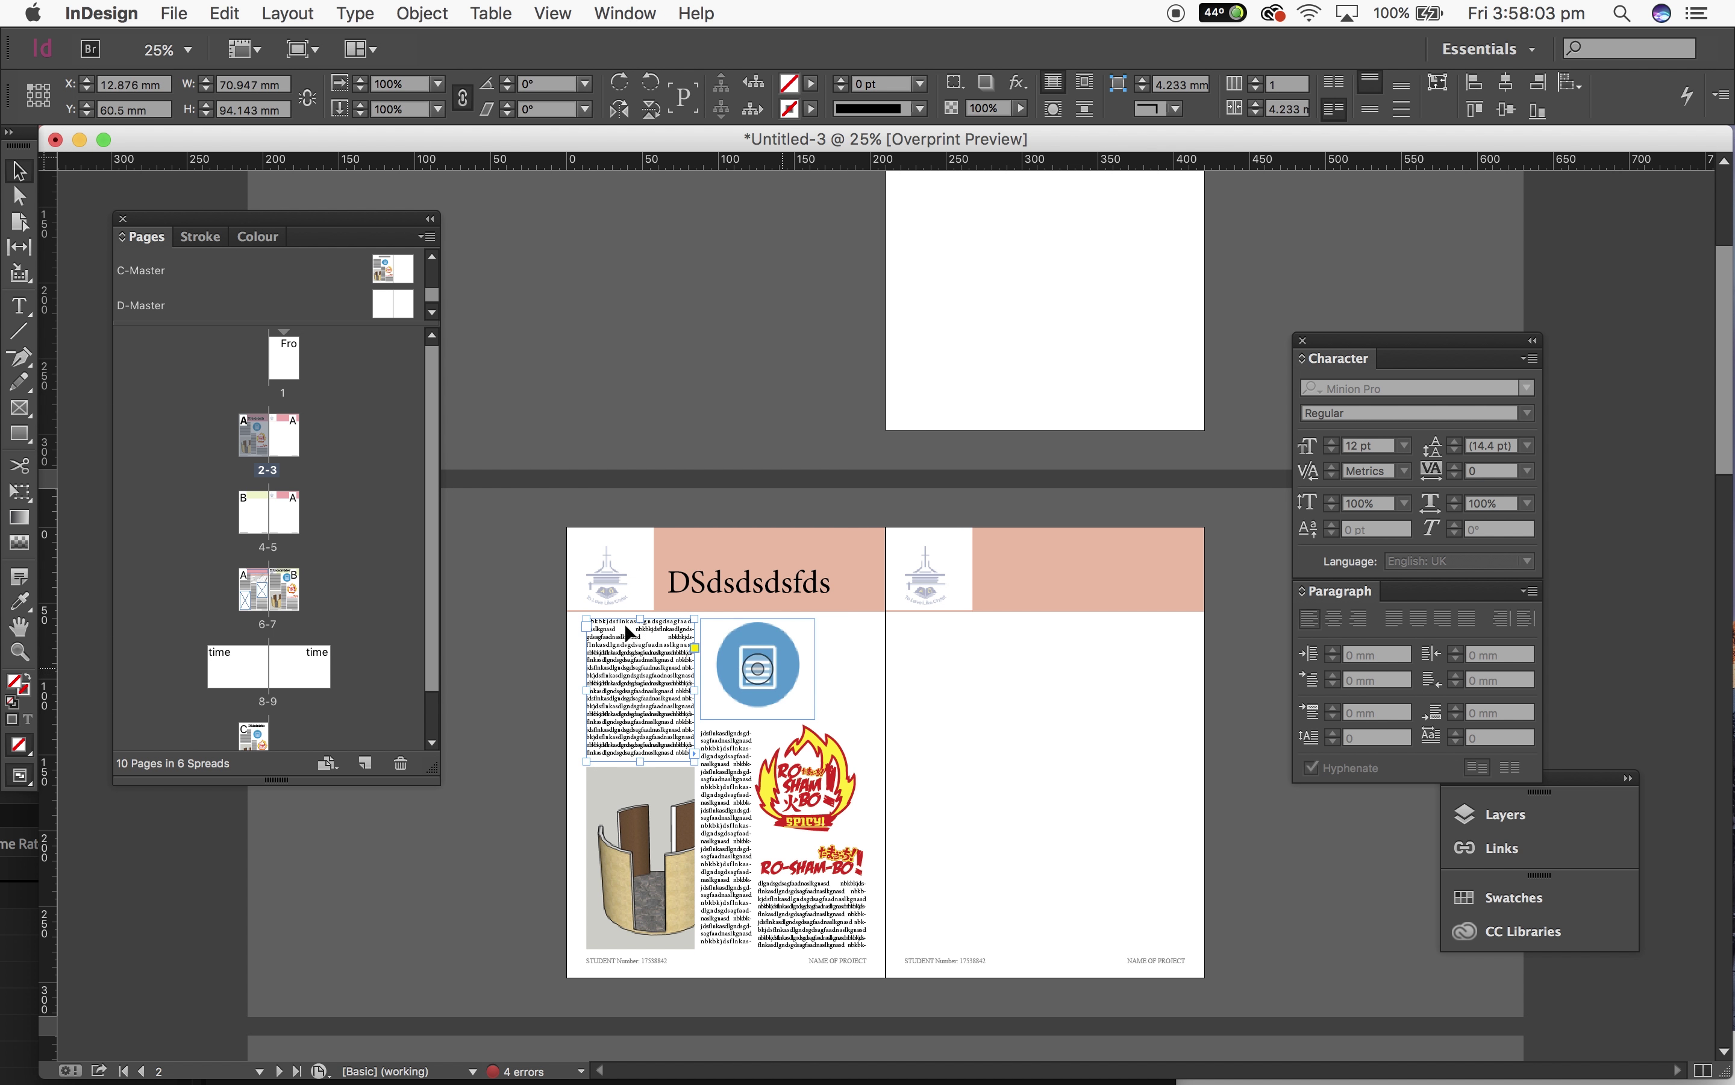
{"action": "scroll", "coordinate": [554, 573], "scroll_direction": "up", "scroll_amount": 1}
{"action": "left_click_drag", "start_coordinate": [555, 570], "coordinate": [907, 1029]}
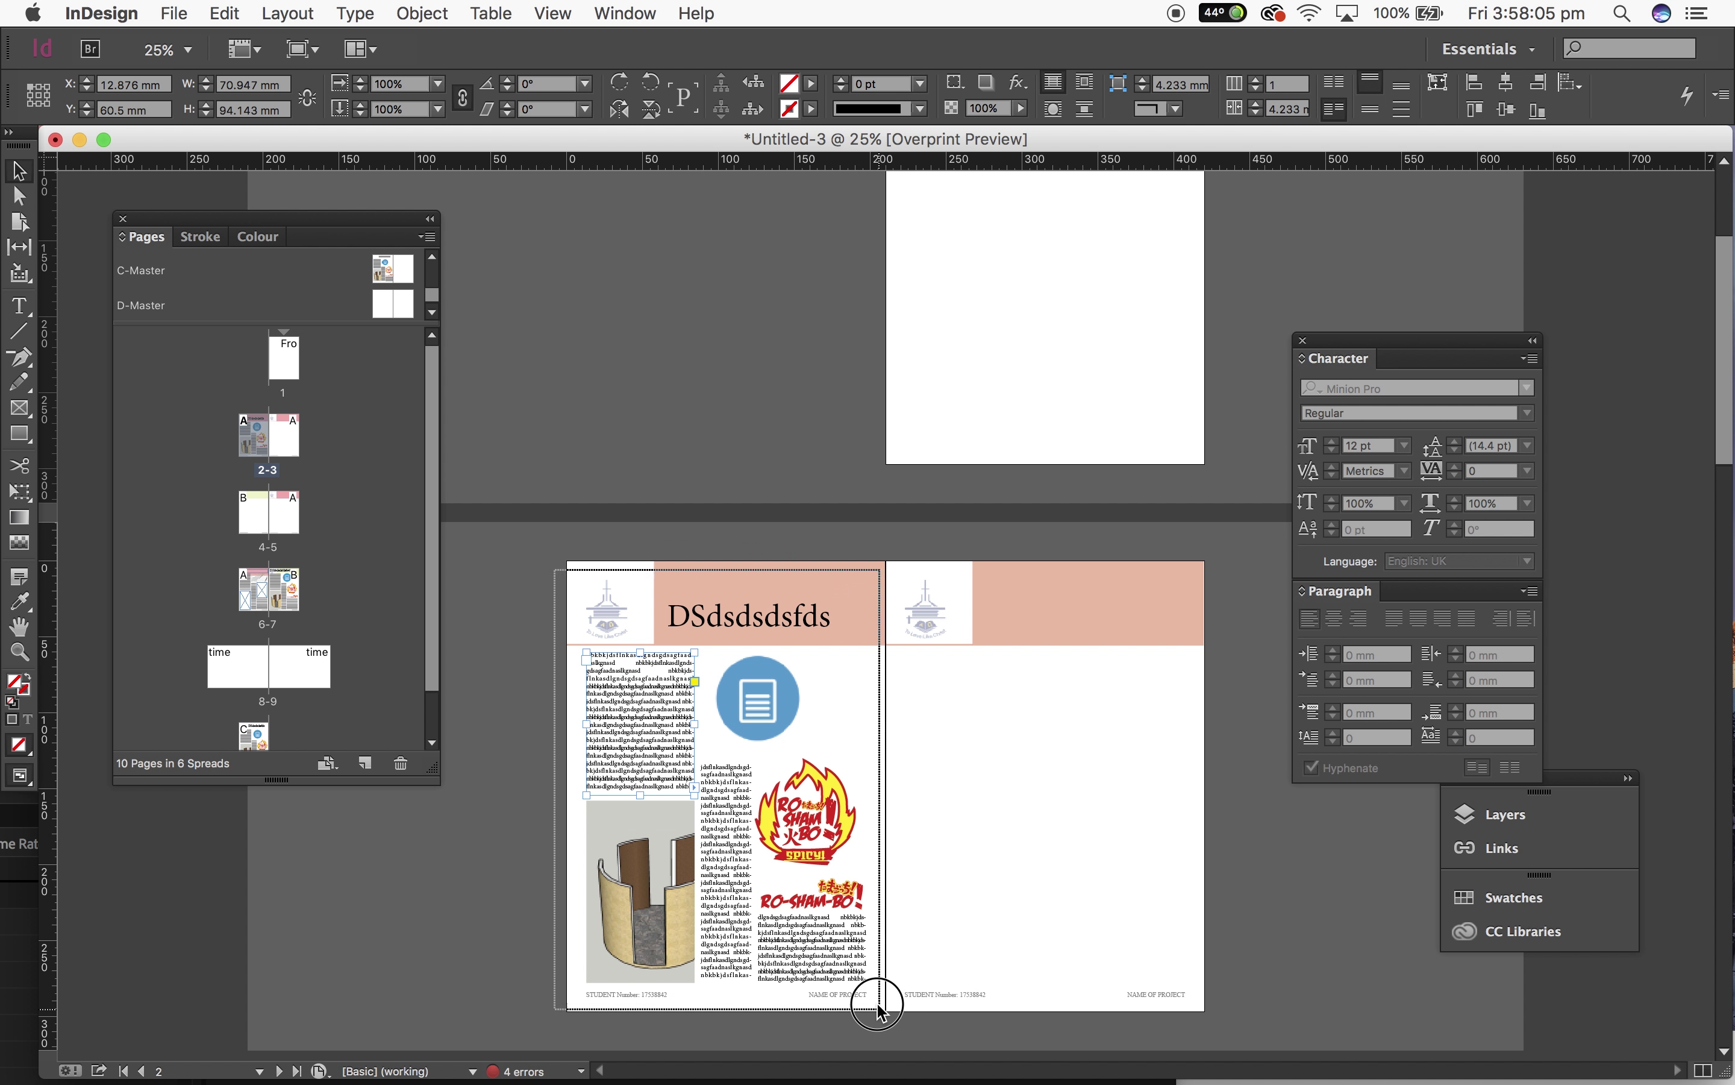
{"action": "right_click", "coordinate": [723, 843]}
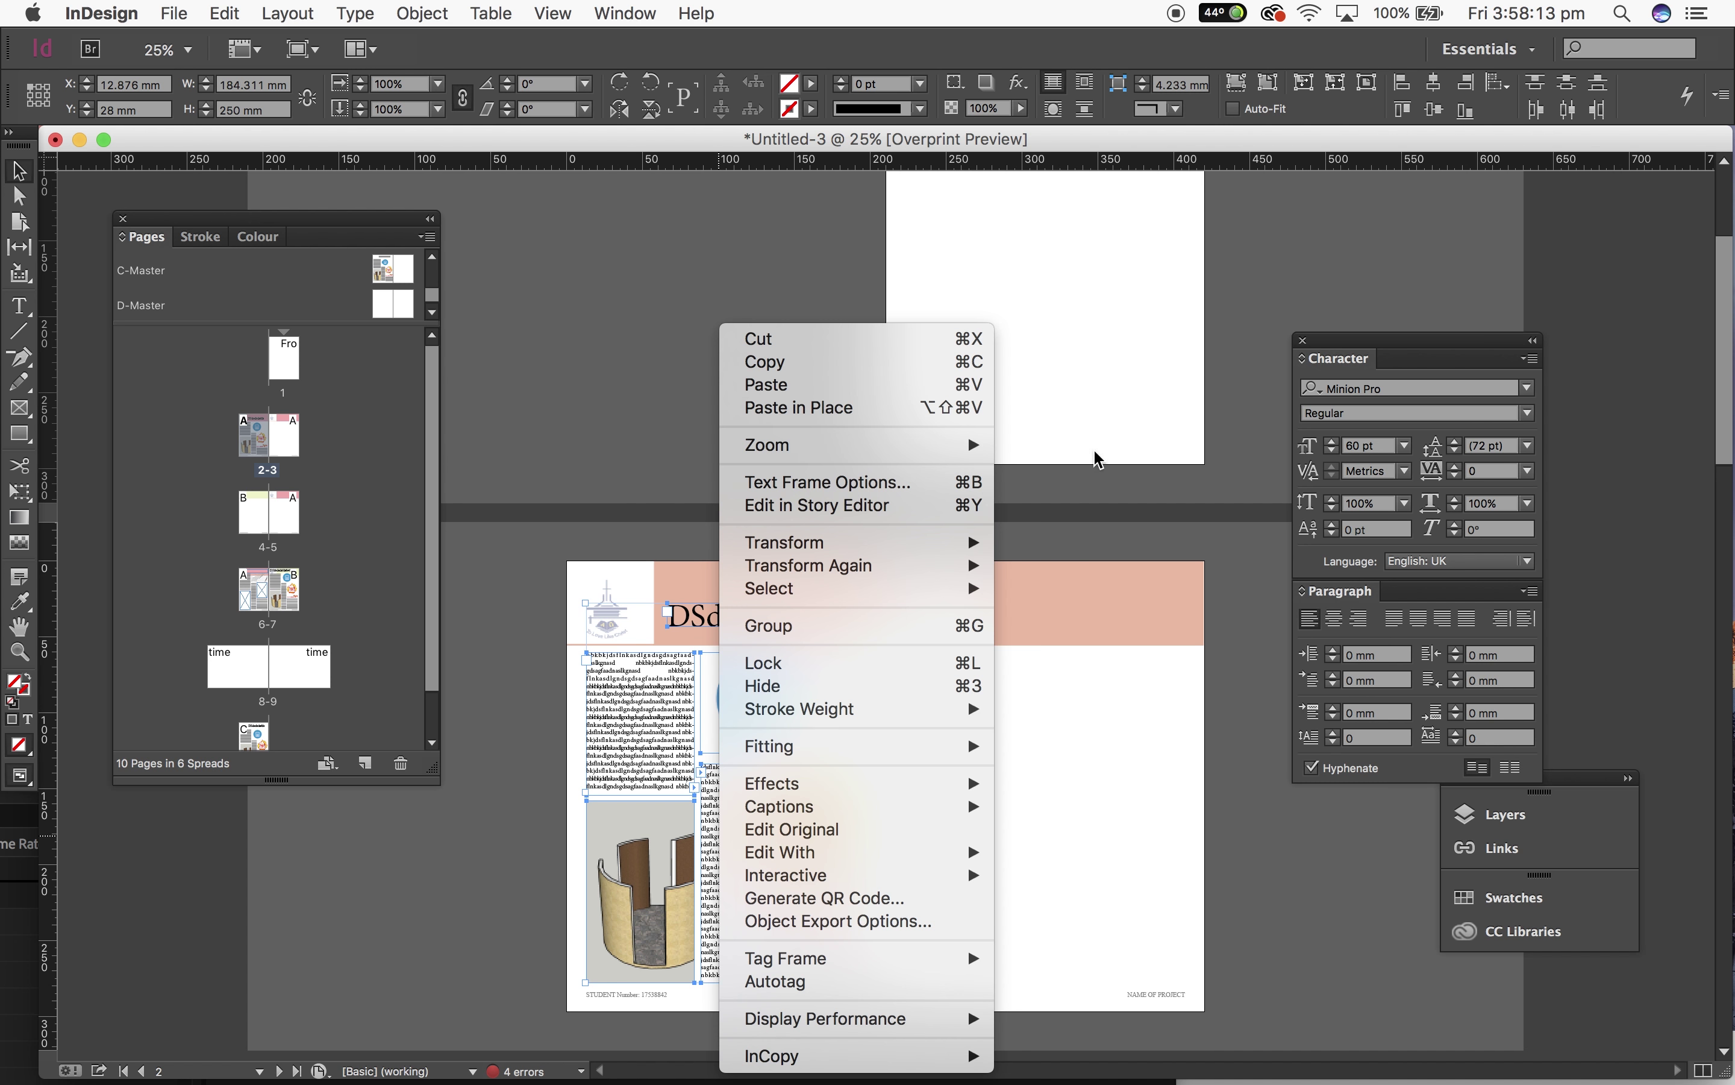
{"action": "left_click", "coordinate": [1155, 439]}
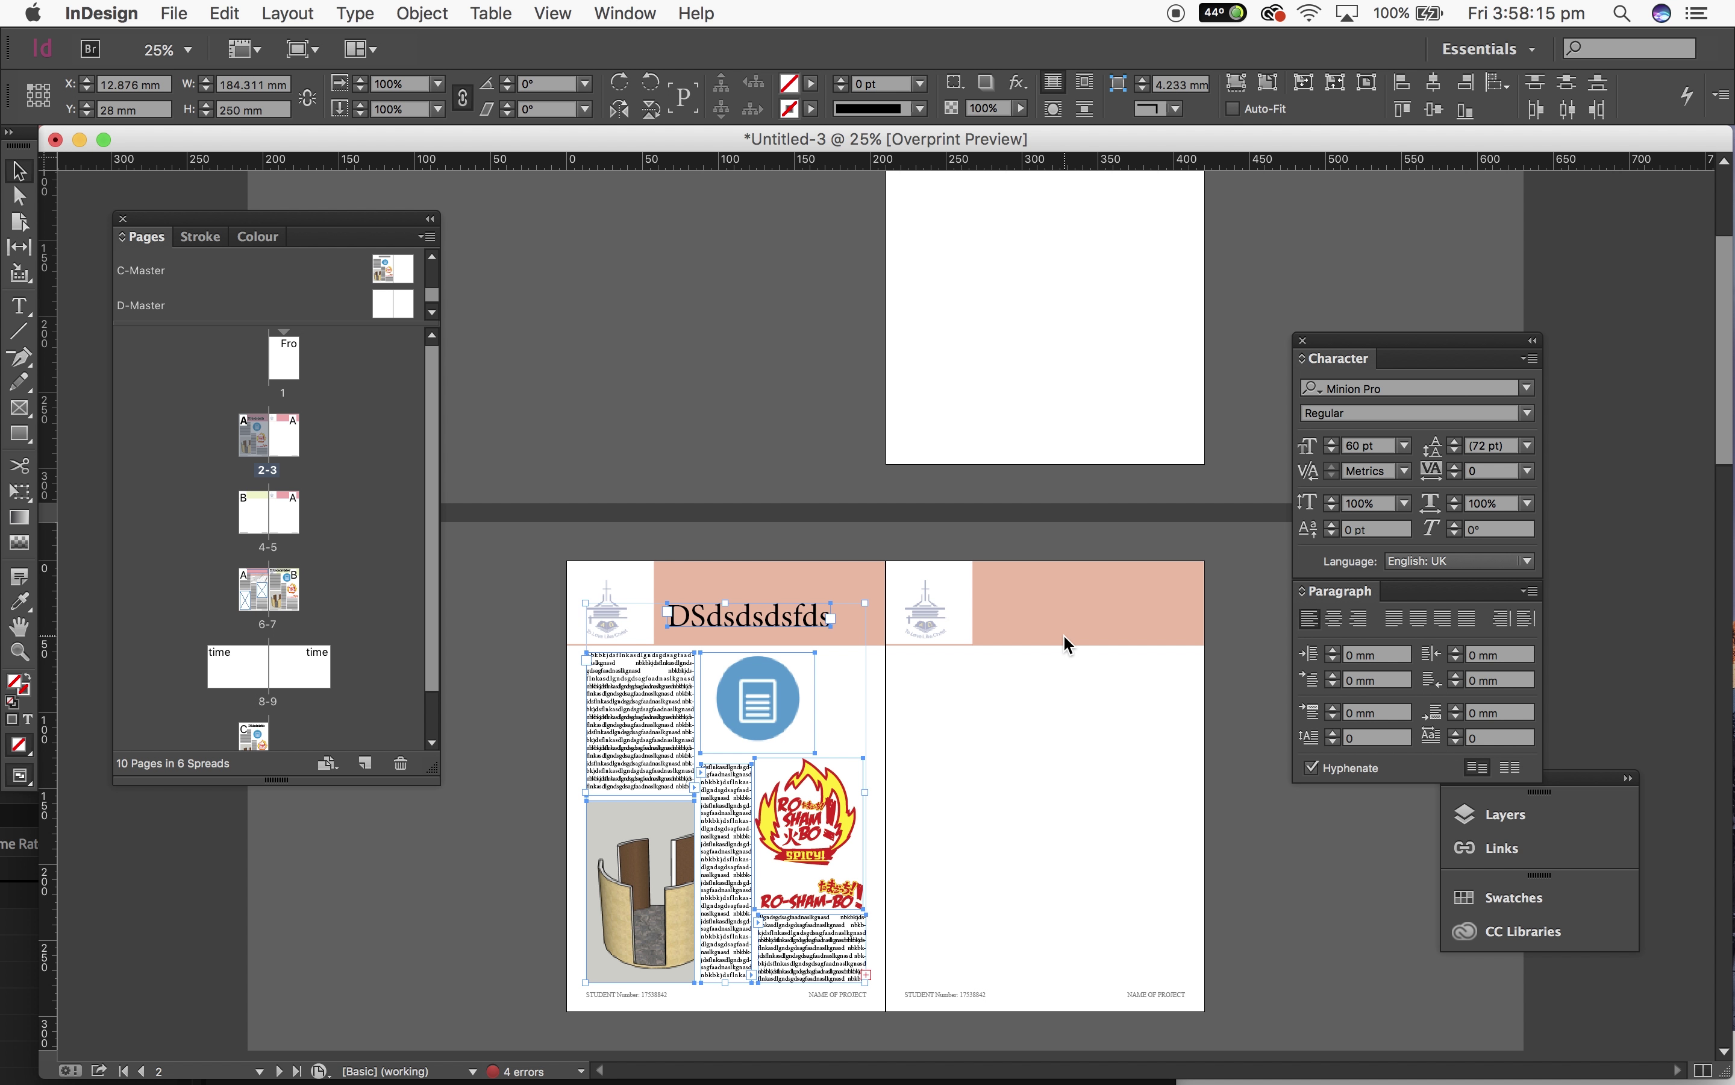
Step: Clear the selection on page 2 and examine the master headers on the spreads from page 1 to pages 6-7
{"action": "scroll", "coordinate": [1063, 634], "scroll_direction": "up", "scroll_amount": 3}
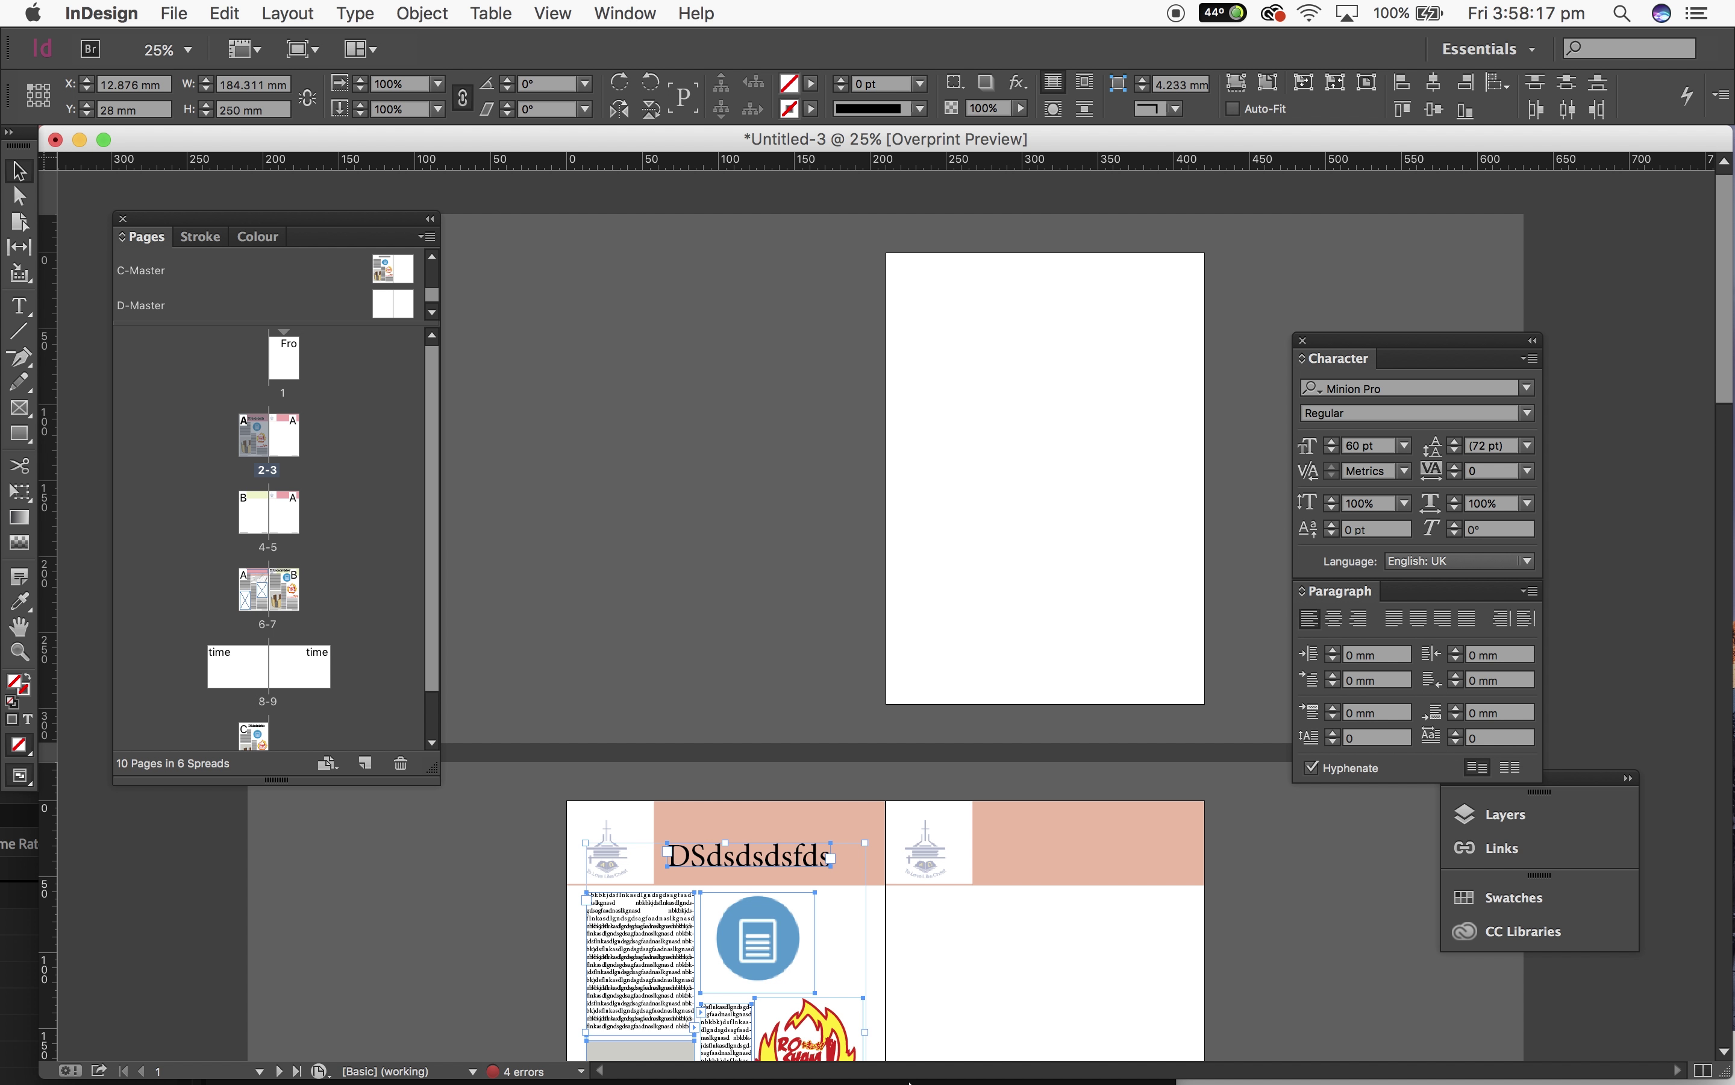
{"action": "scroll", "coordinate": [1080, 416], "scroll_direction": "down", "scroll_amount": 5}
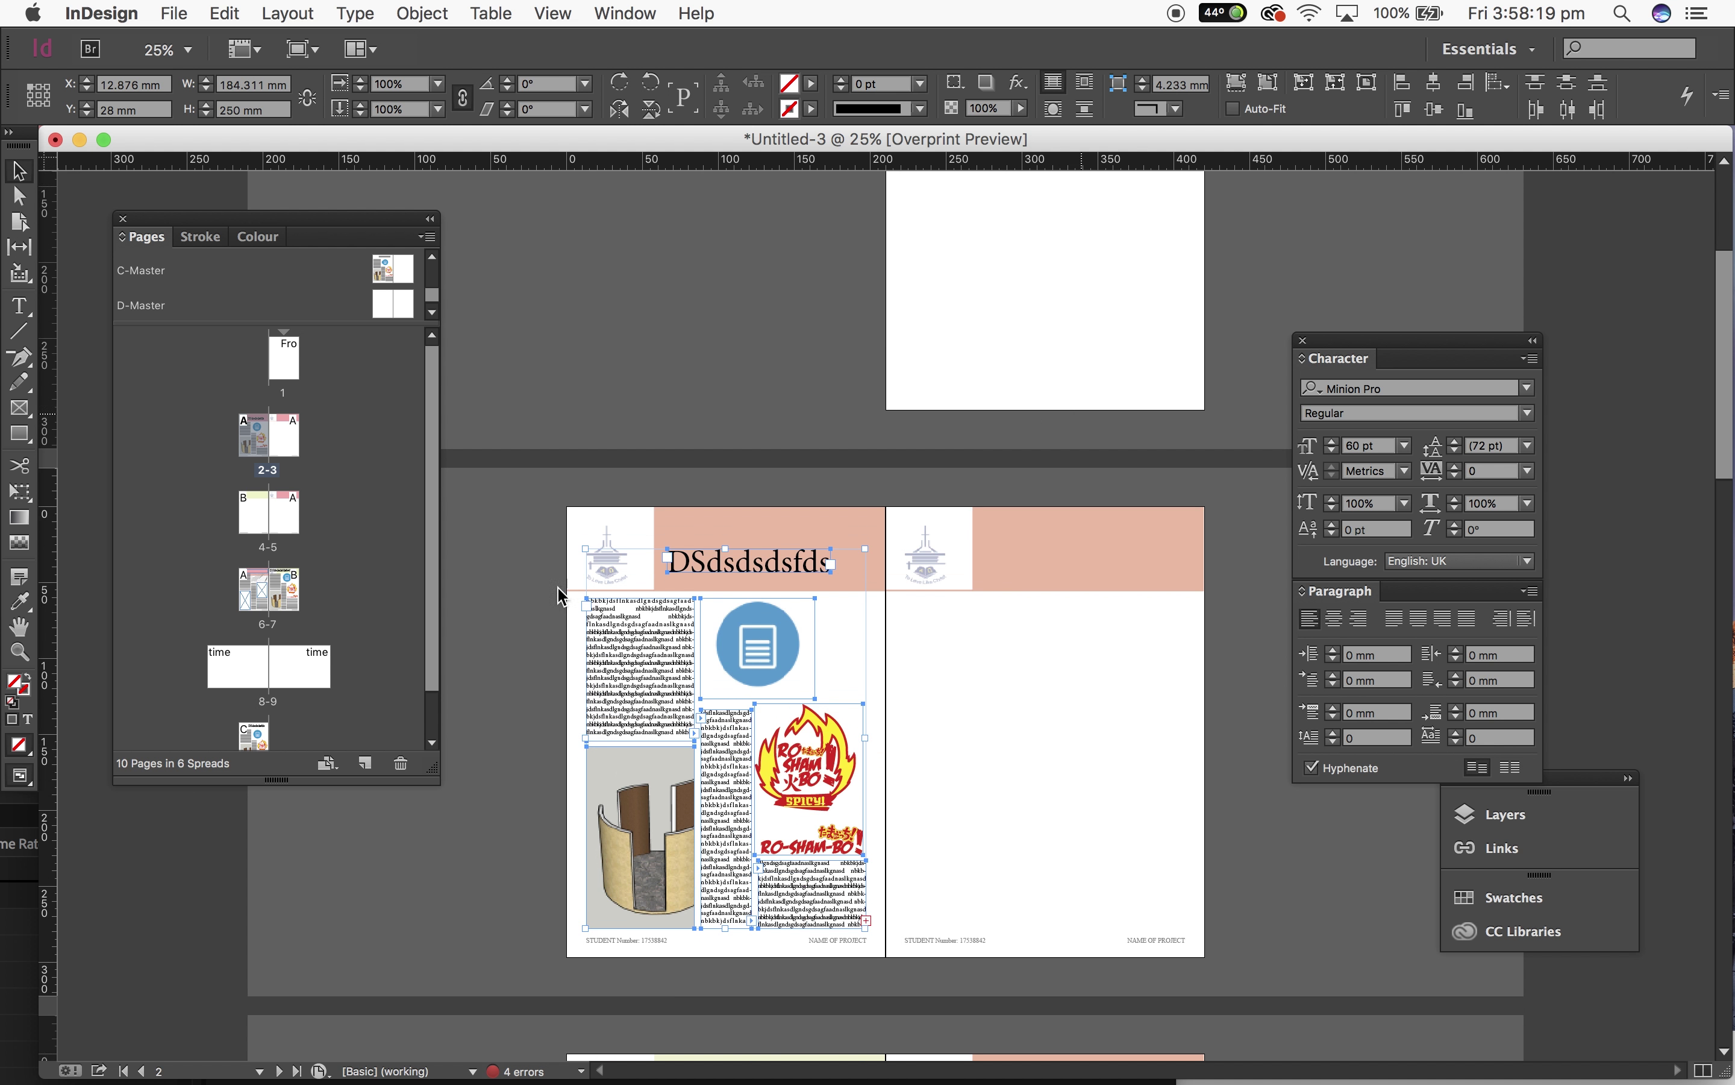
{"action": "scroll", "coordinate": [309, 546], "scroll_direction": "down", "scroll_amount": 1}
{"action": "scroll", "coordinate": [310, 546], "scroll_direction": "up", "scroll_amount": 1}
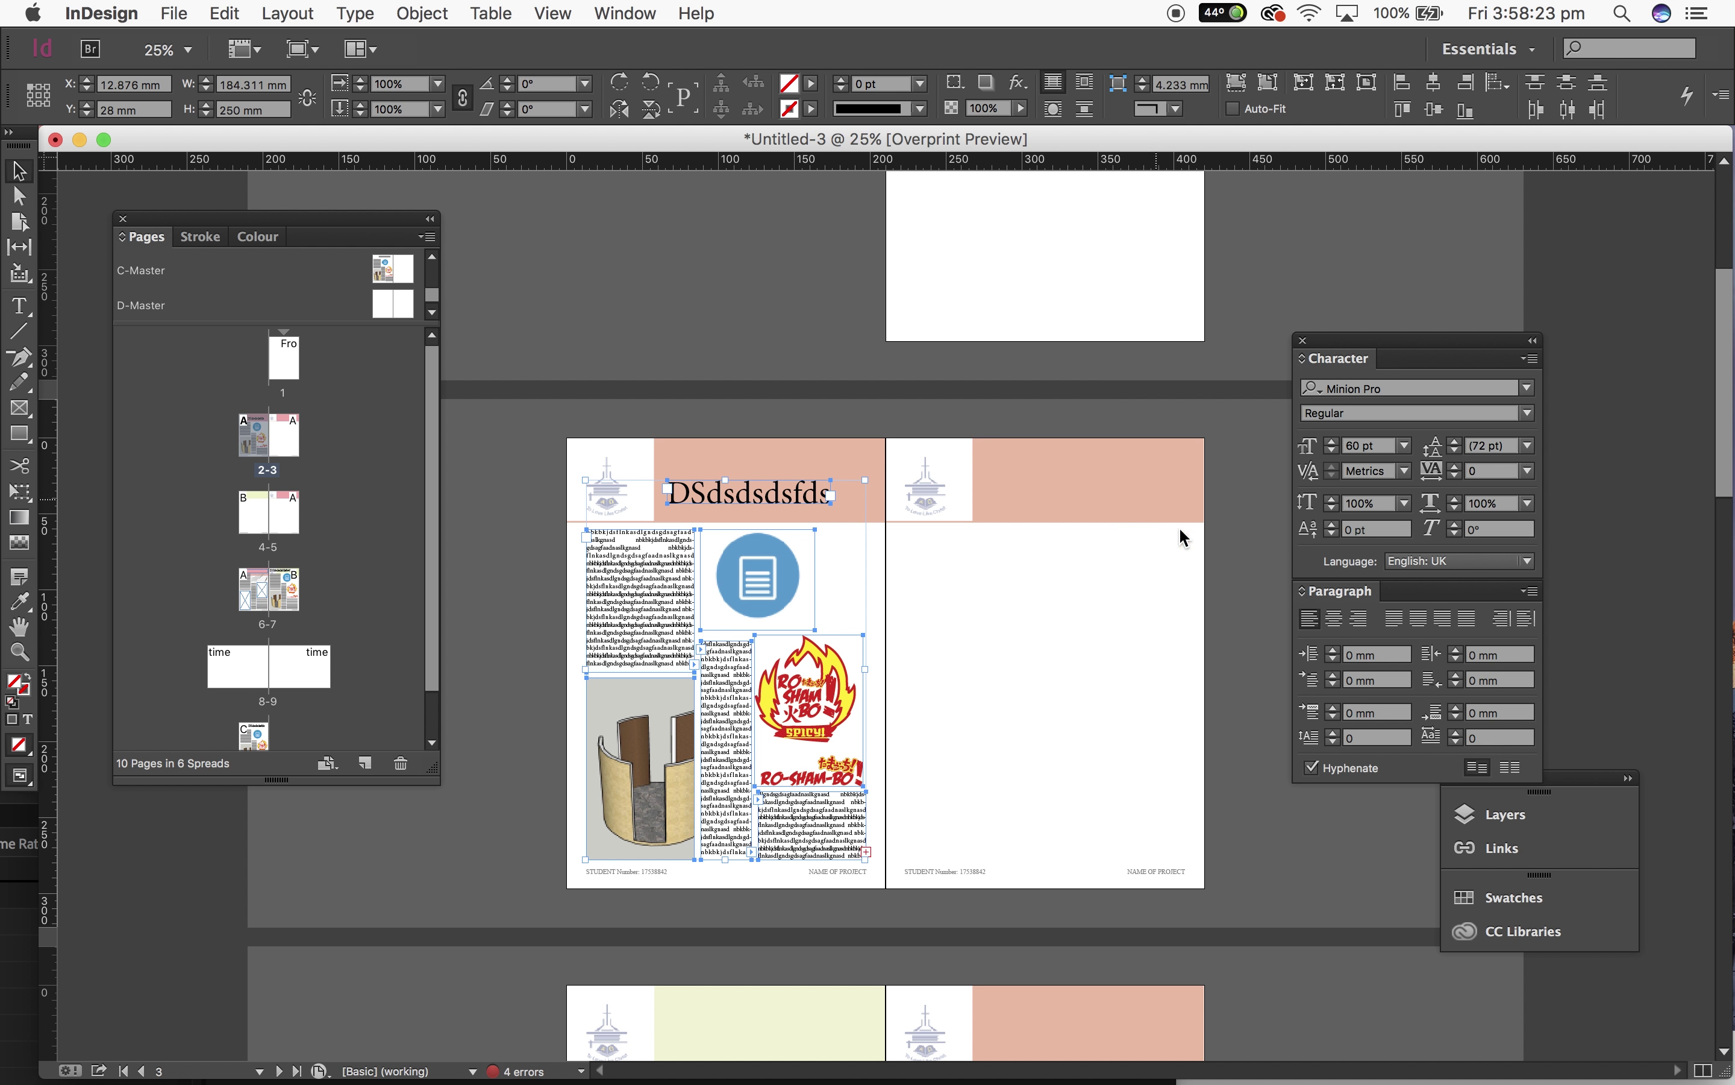
{"action": "left_click", "coordinate": [1177, 549]}
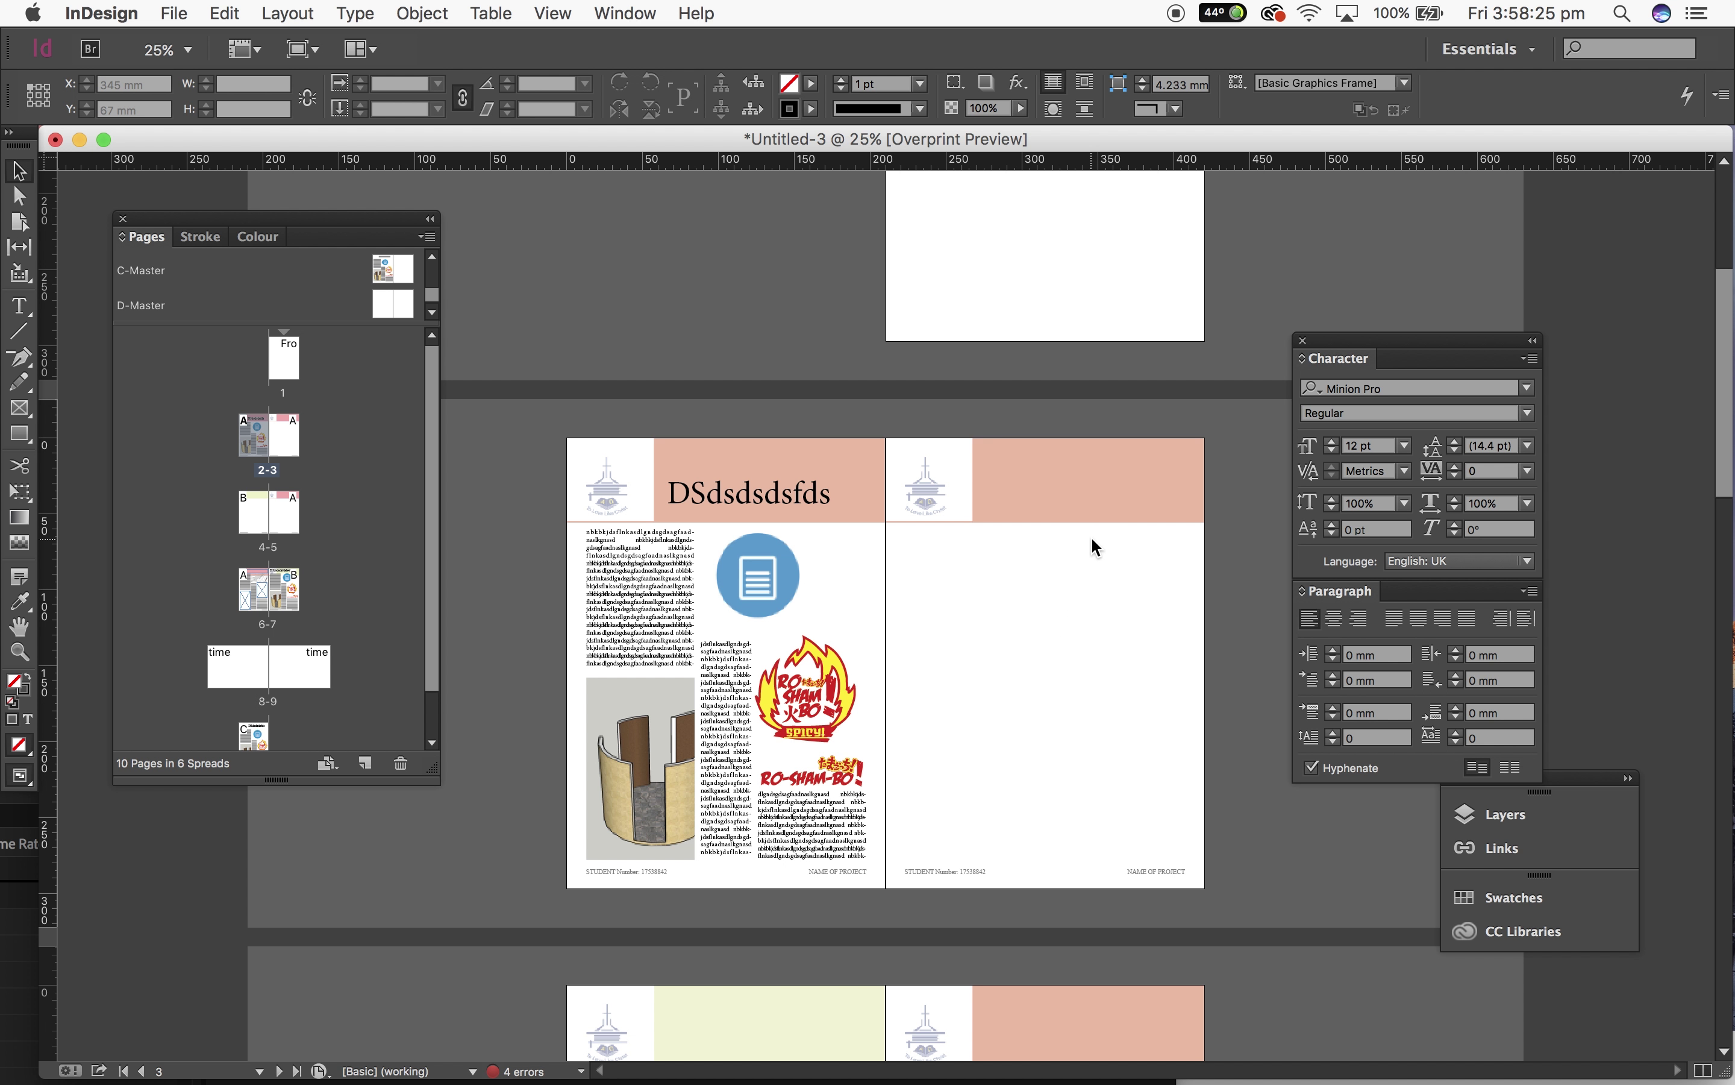
{"action": "scroll", "coordinate": [1094, 546], "scroll_direction": "down", "scroll_amount": 10}
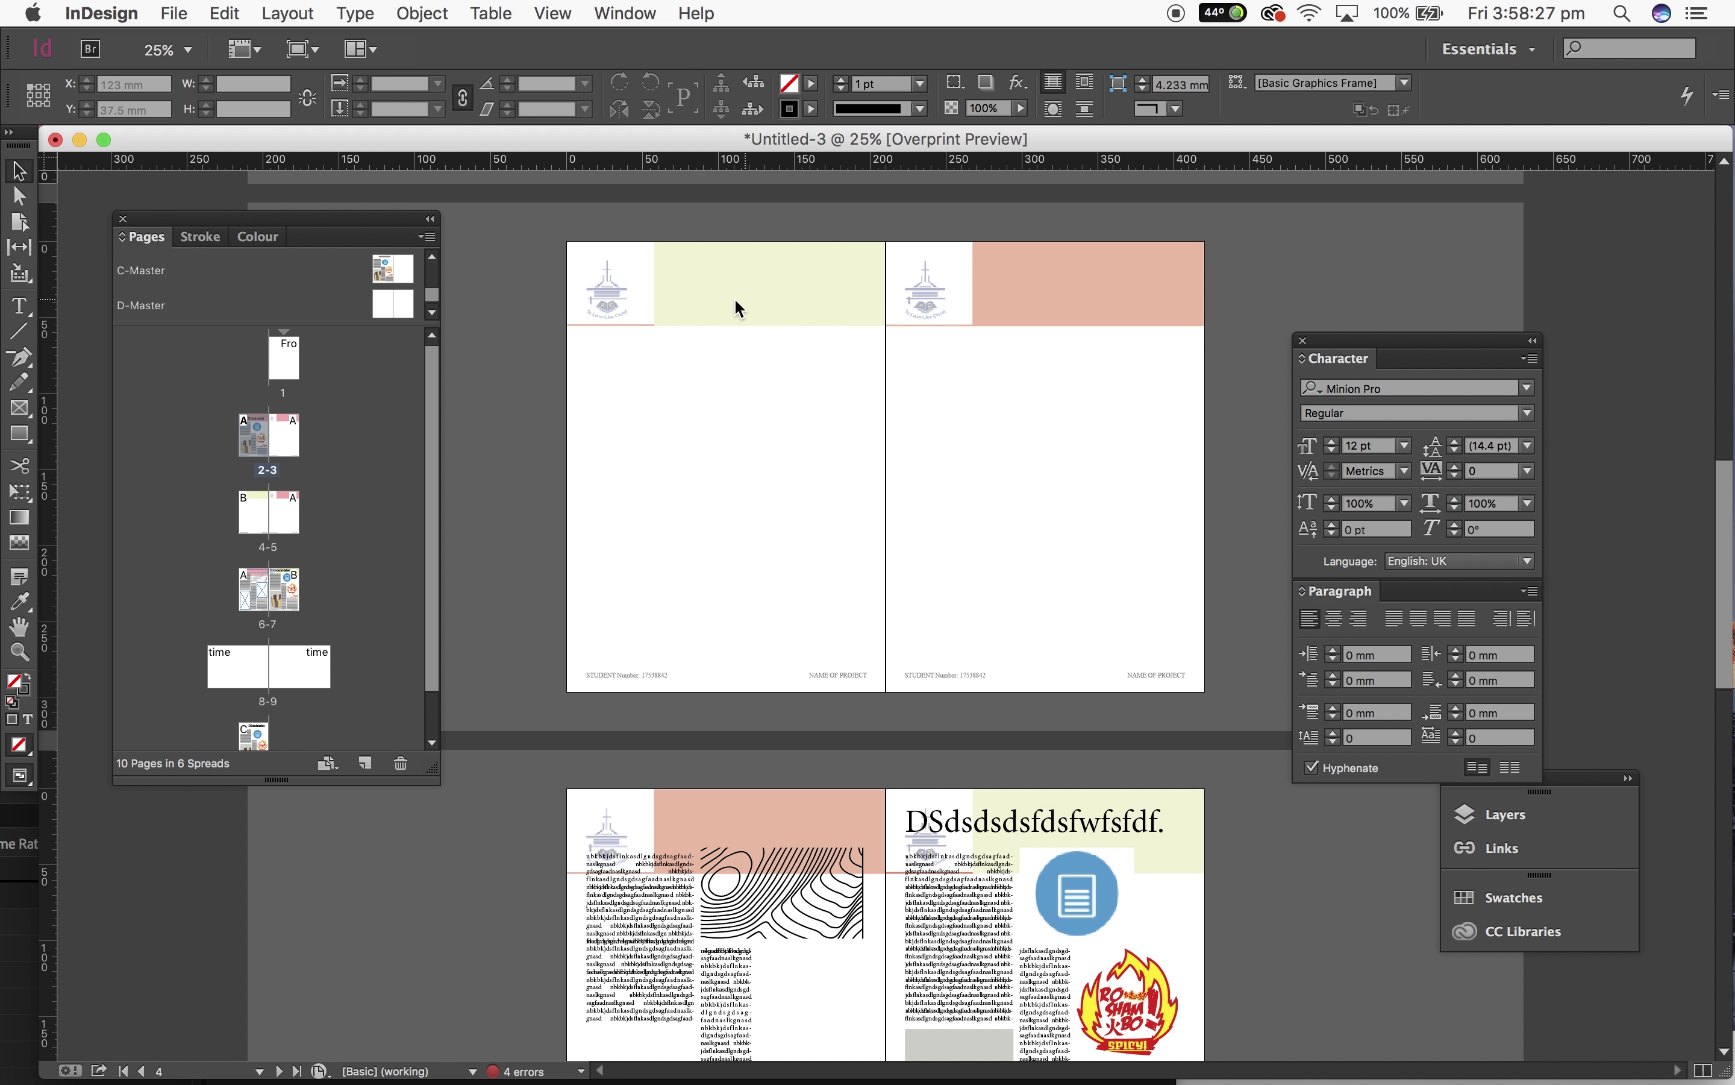